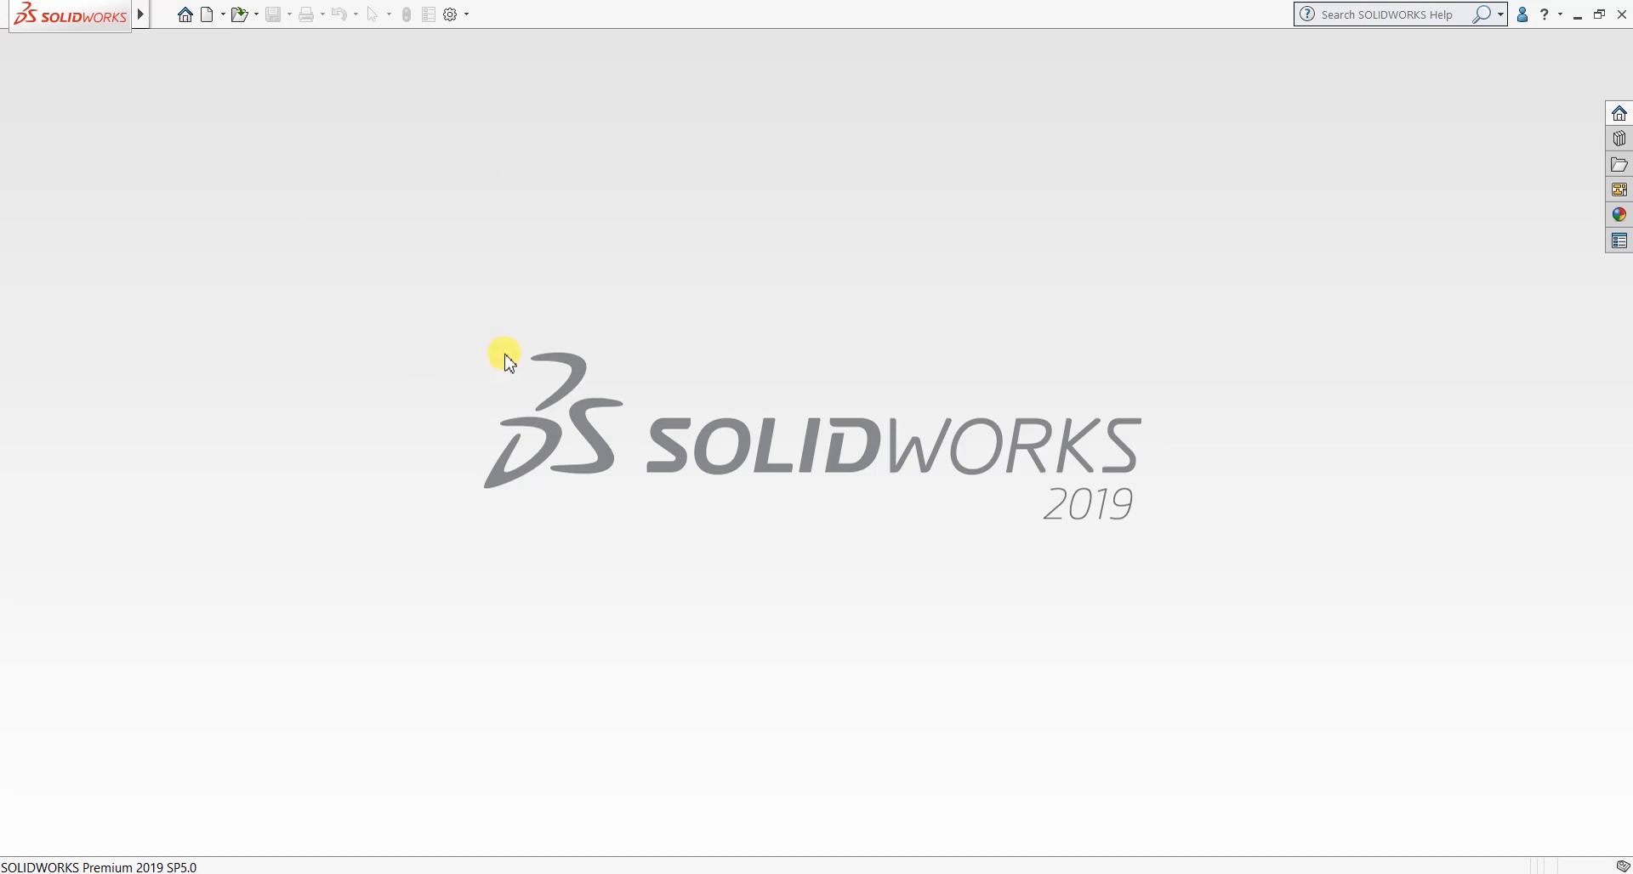
Create a new drawing document with a custom sheet size of 210 mm width and 297 mm height.
key("ctrl+n")
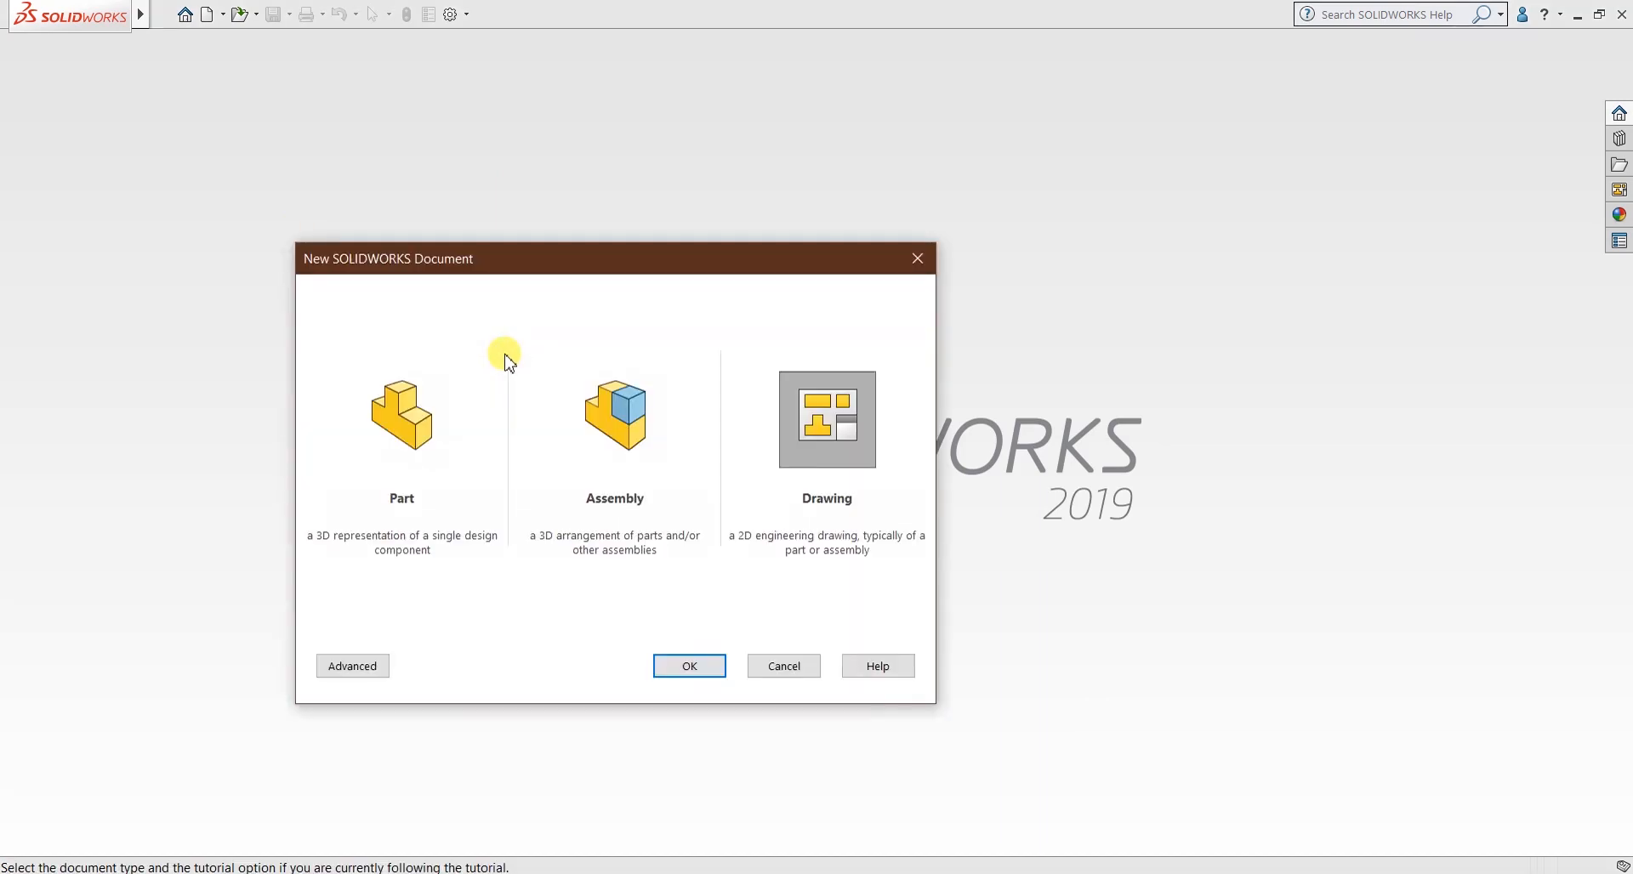
left_click(813, 444)
left_click(691, 667)
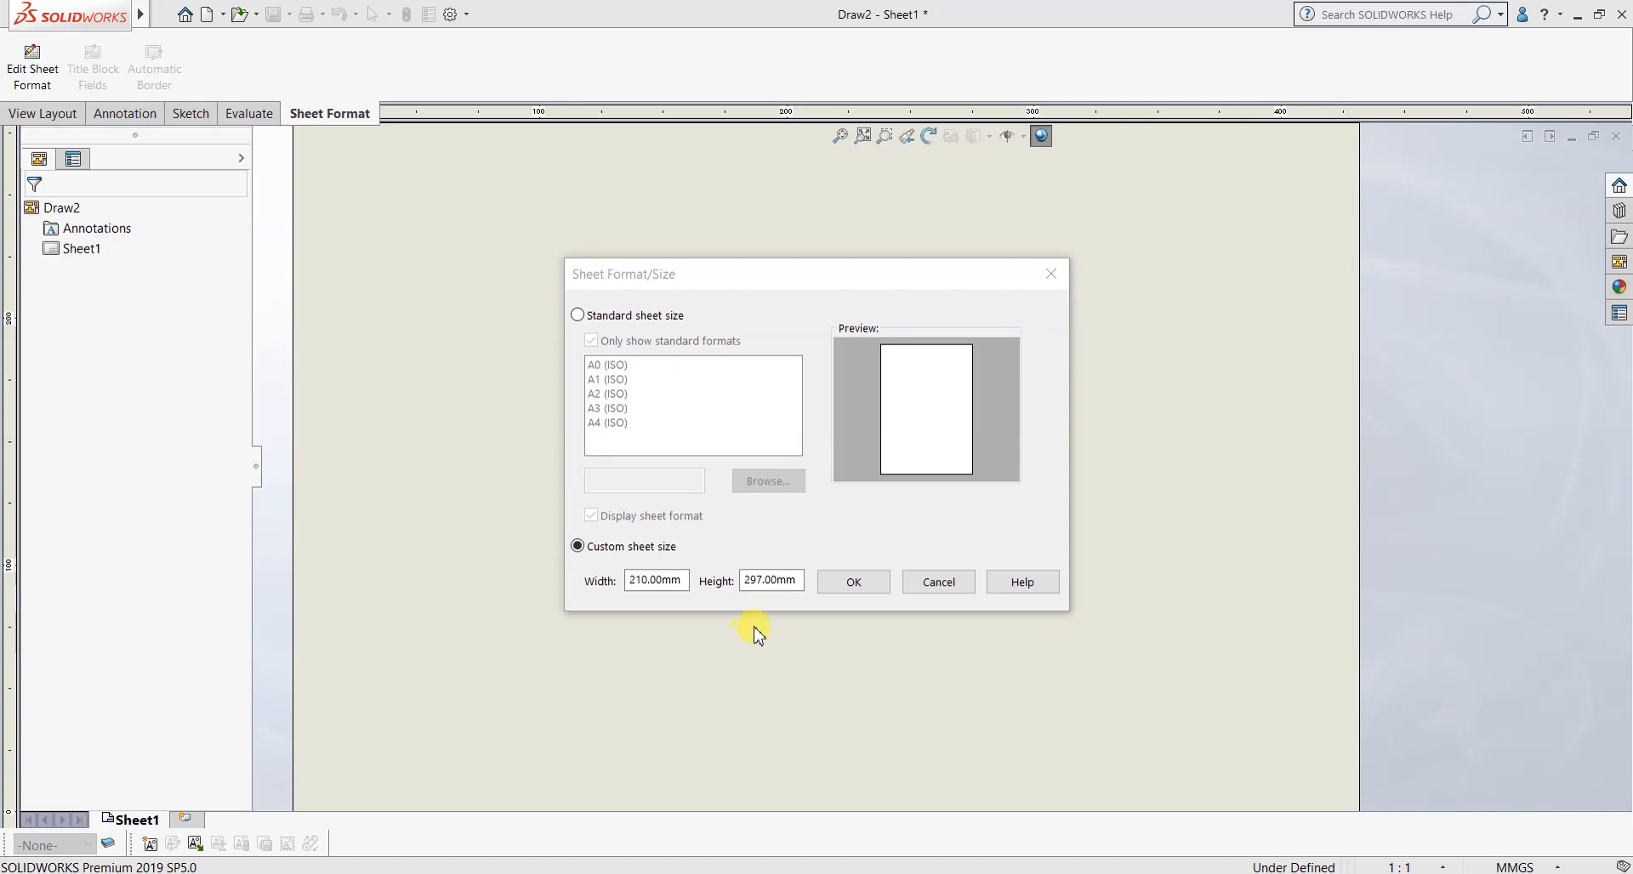
left_click(584, 318)
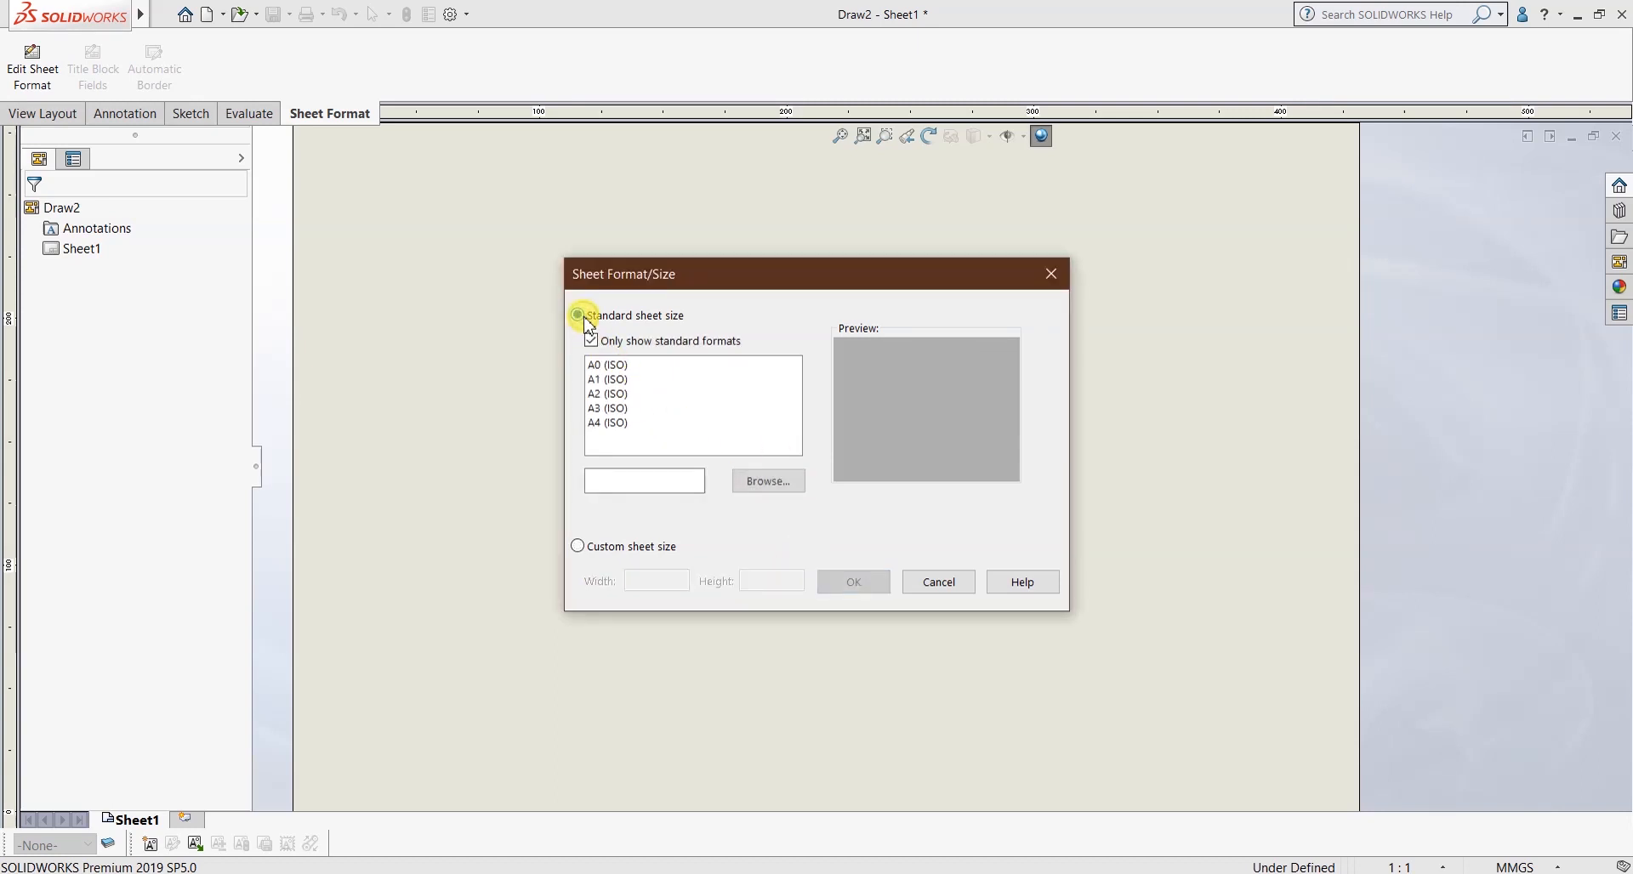
left_click(618, 426)
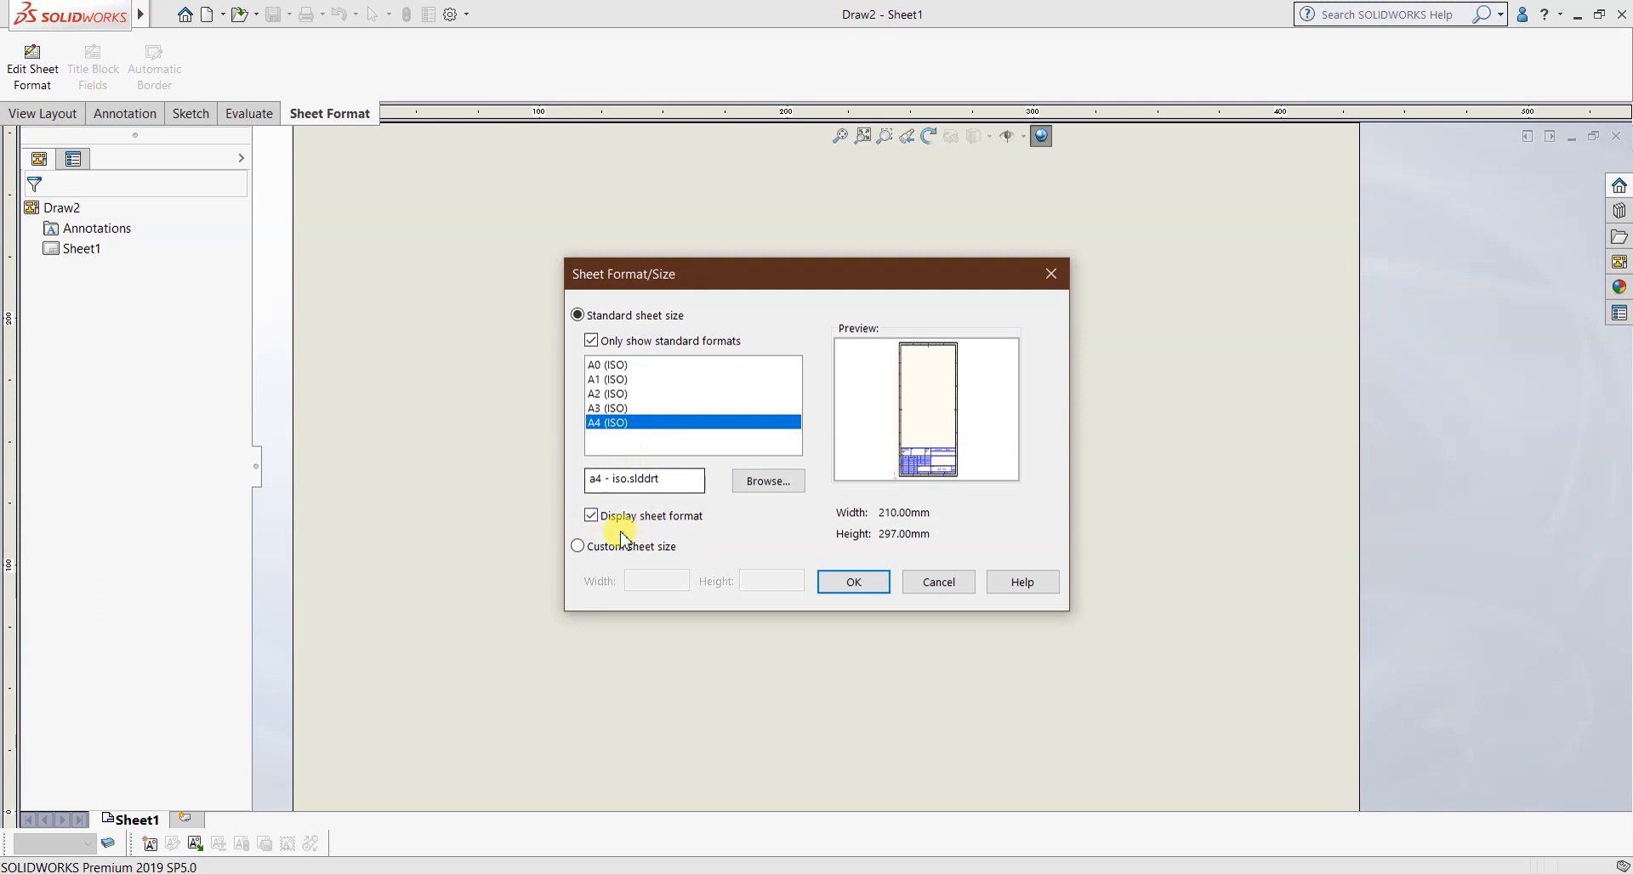
left_click(579, 546)
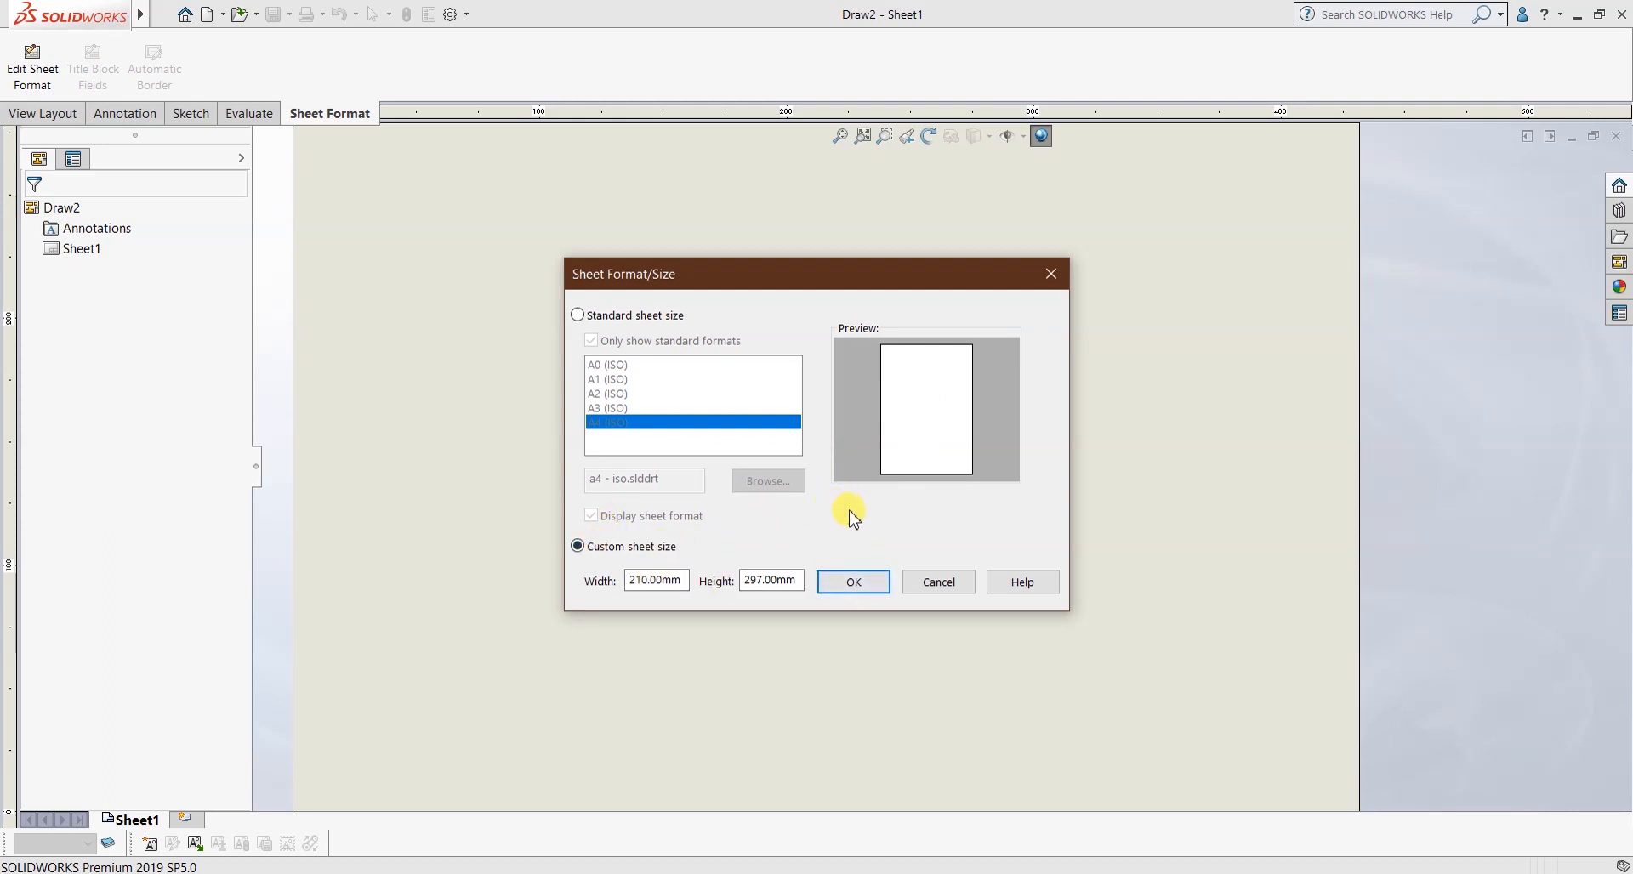
left_click(852, 582)
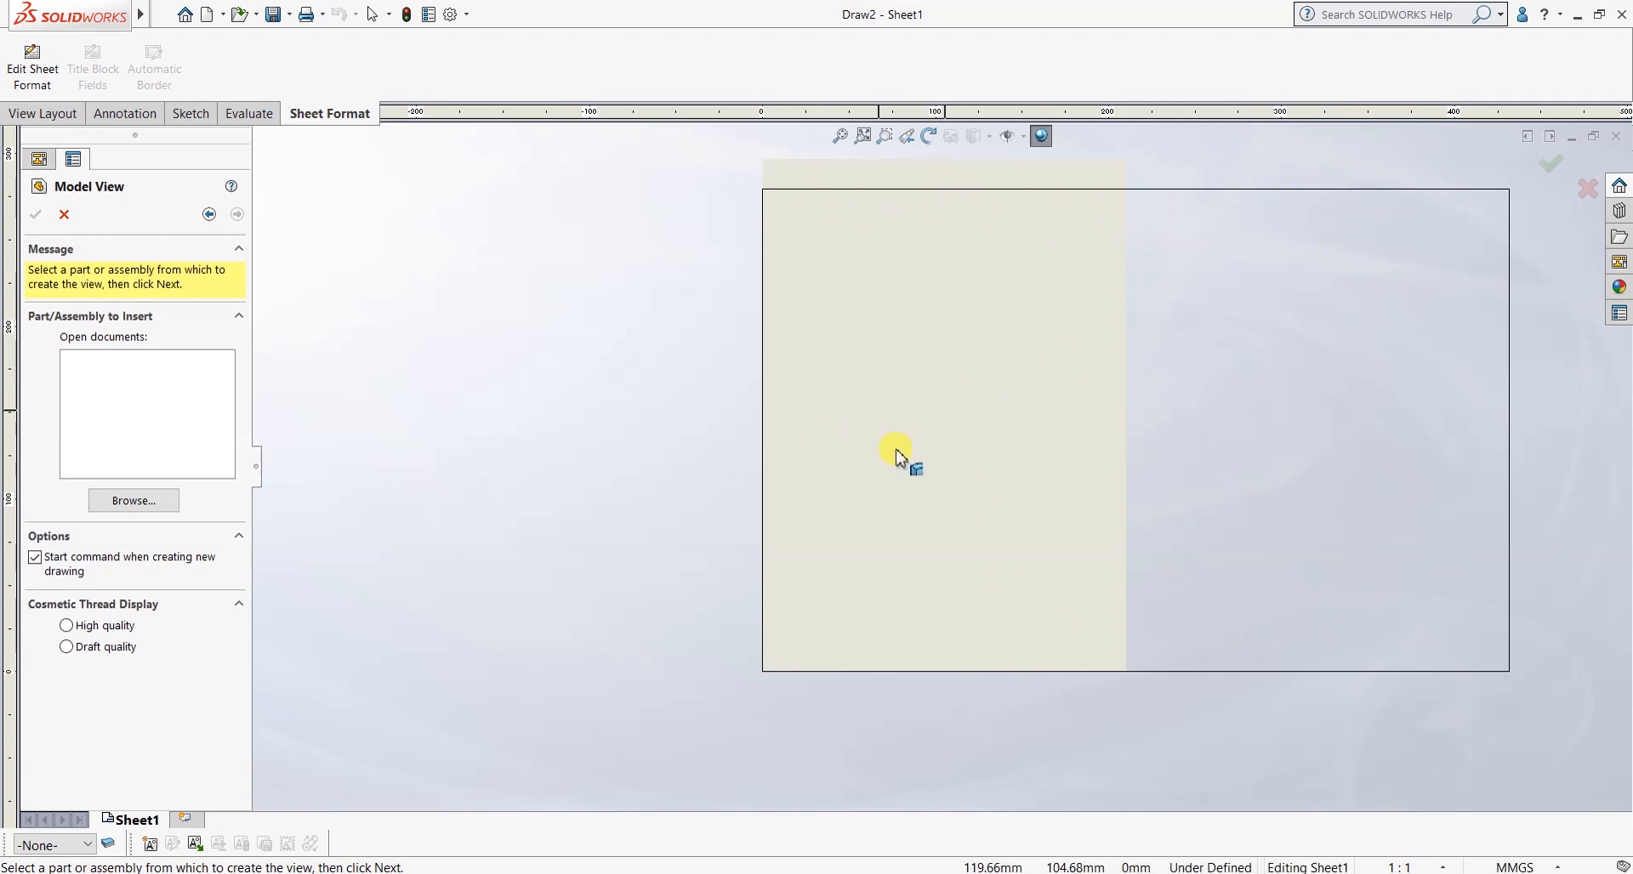
Cancel the Model View command without inserting a part or assembly.
scroll(1054, 386, "up", 1)
scroll(1112, 318, "down", 1)
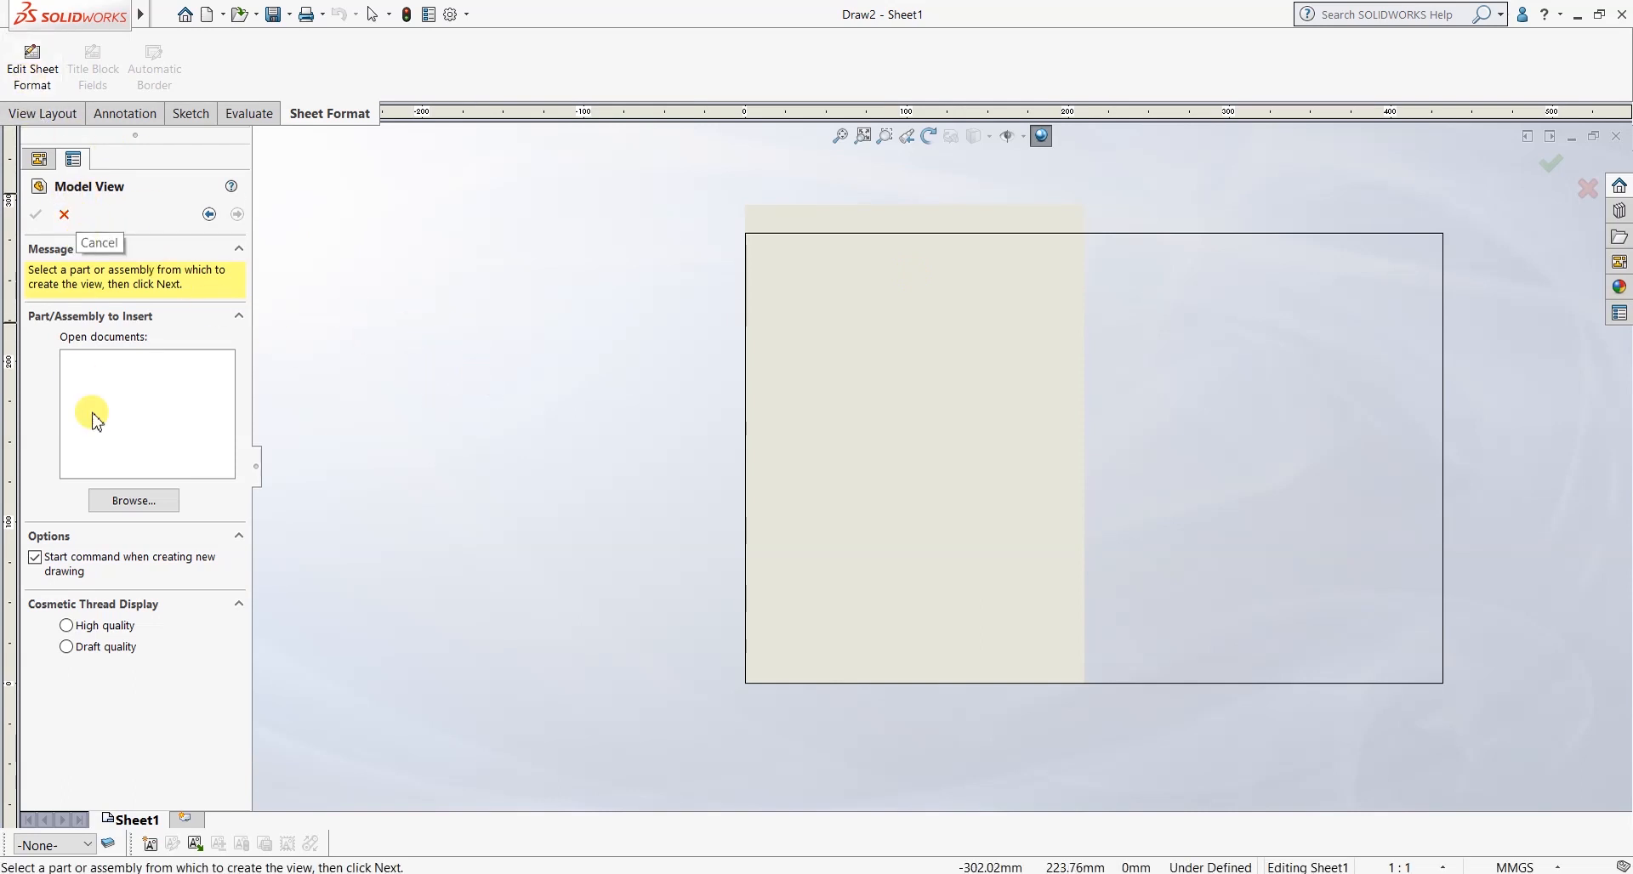
scroll(983, 375, "down", 1)
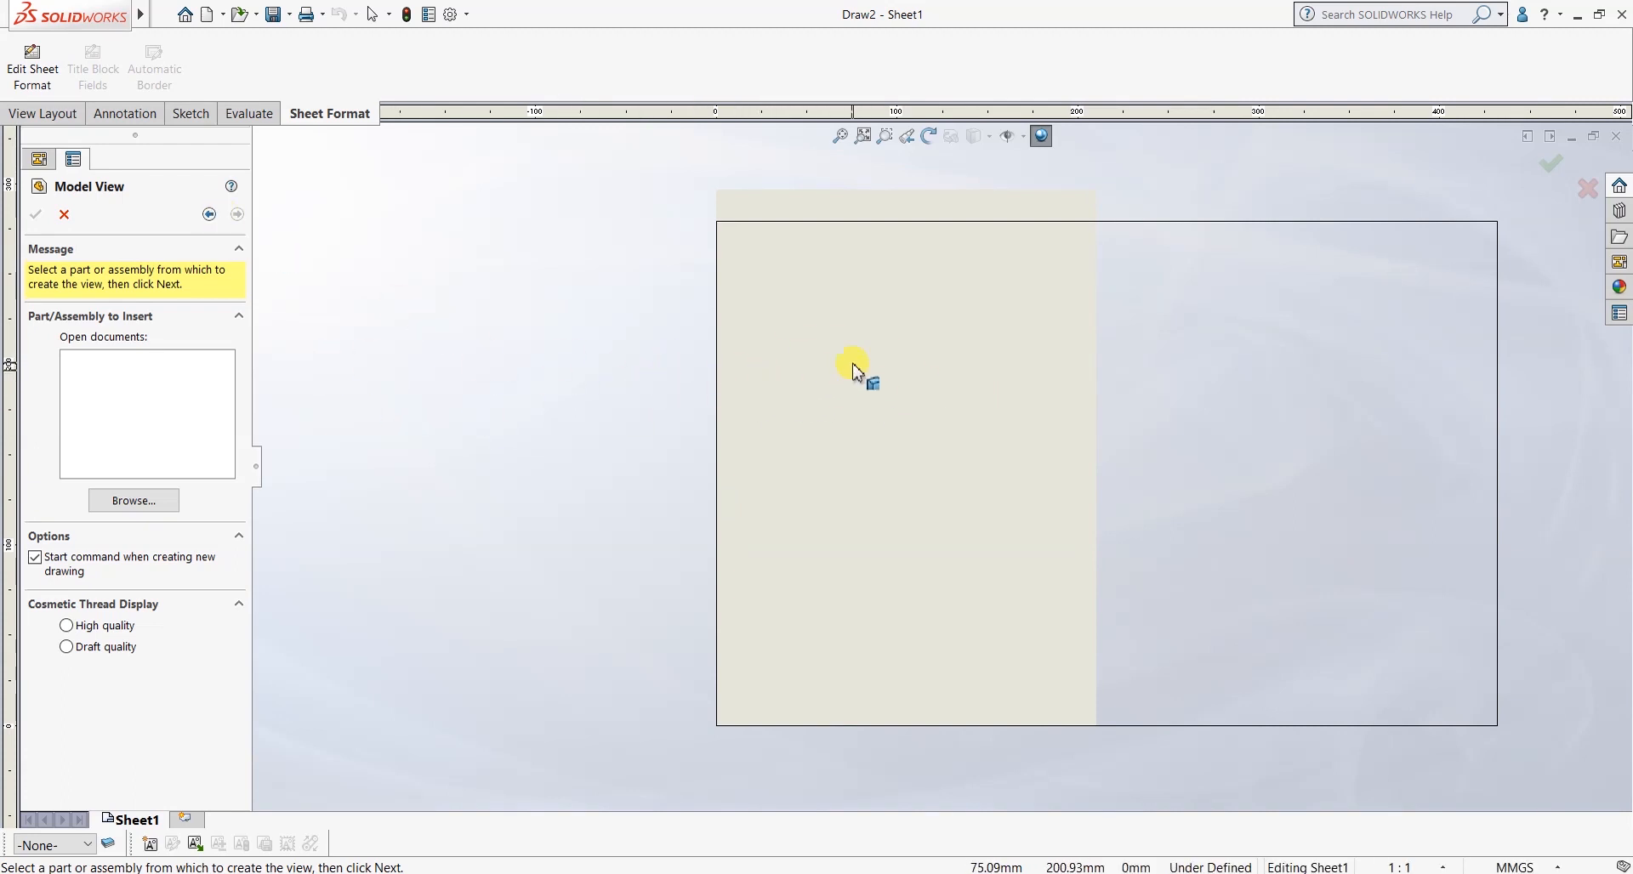
left_click(64, 215)
scroll(904, 461, "up", 1)
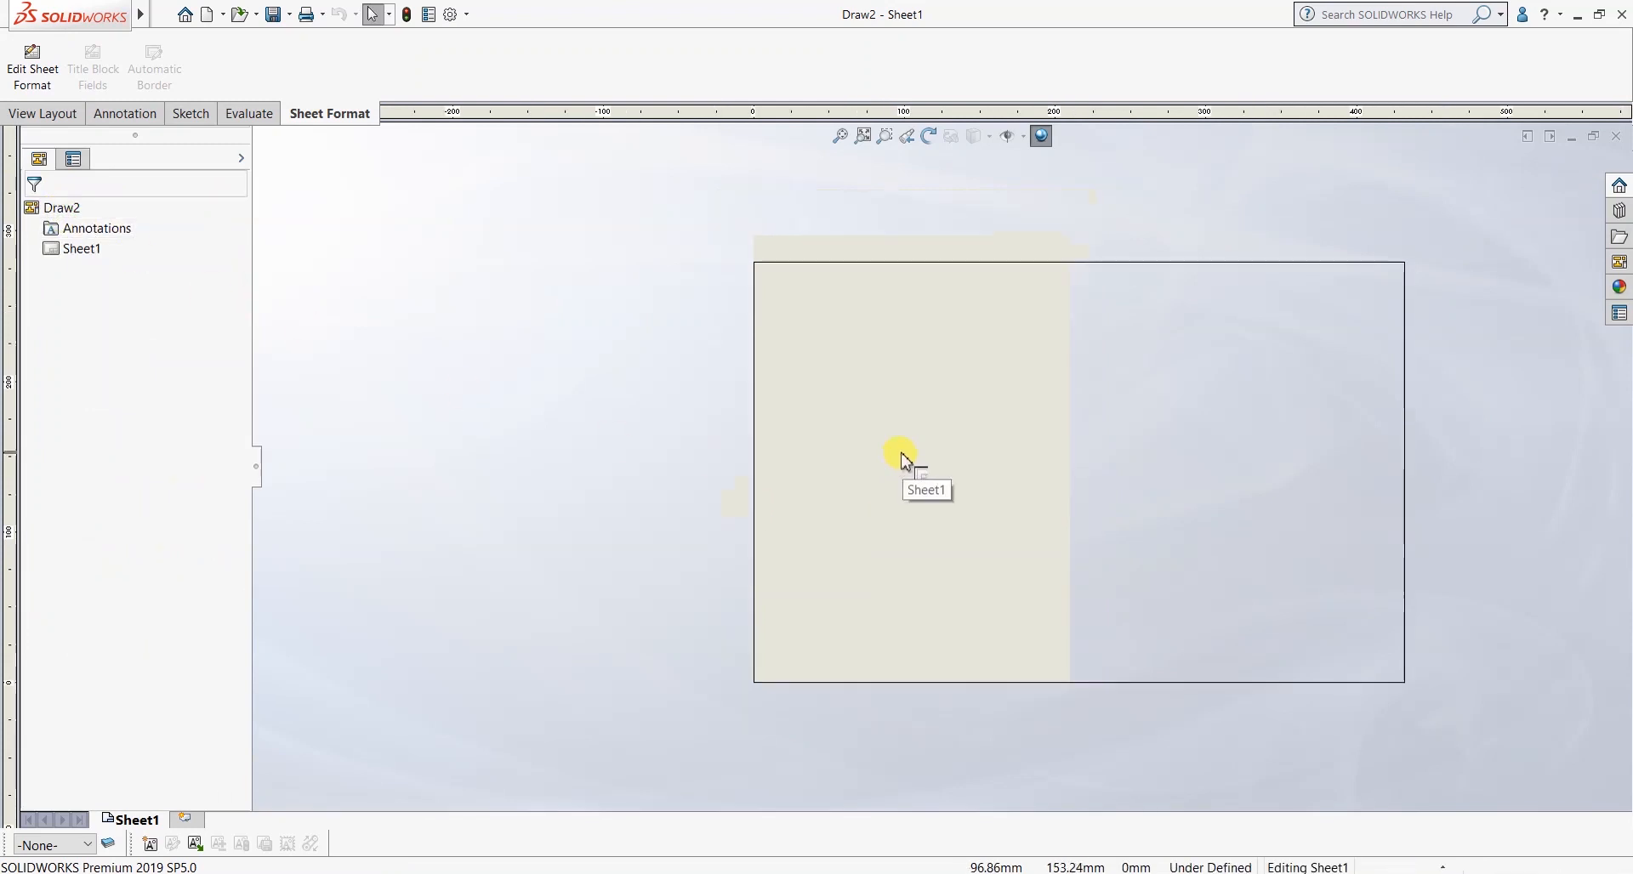
scroll(783, 266, "down", 1)
scroll(798, 307, "up", 1)
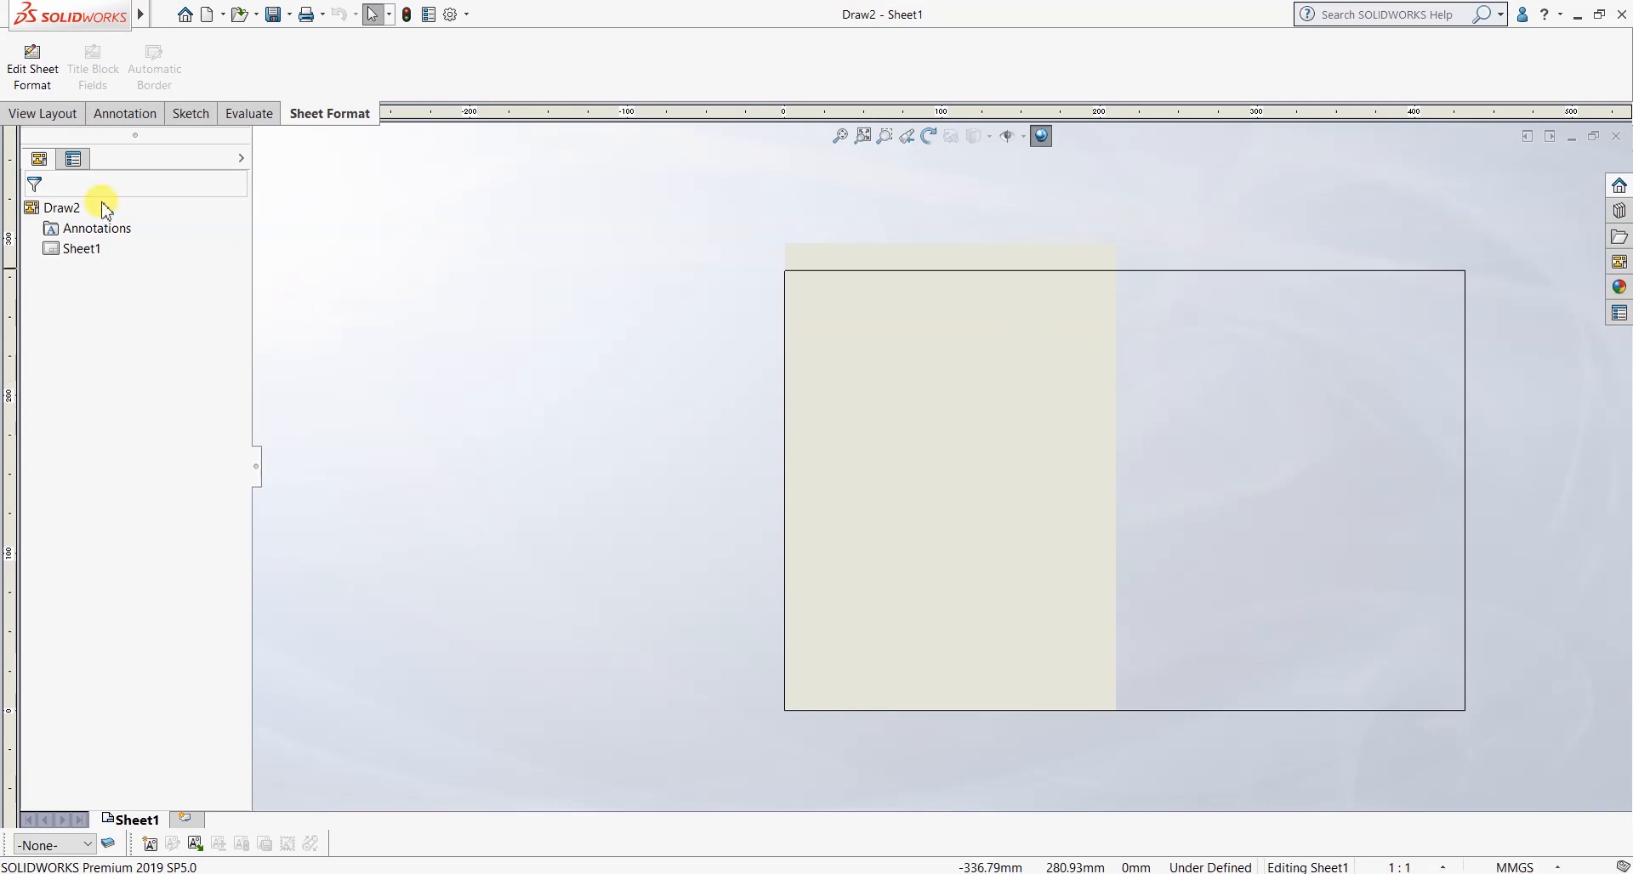
Enter sheet format editing and return to the drawing sheet so its border matches the paper.
left_click(34, 75)
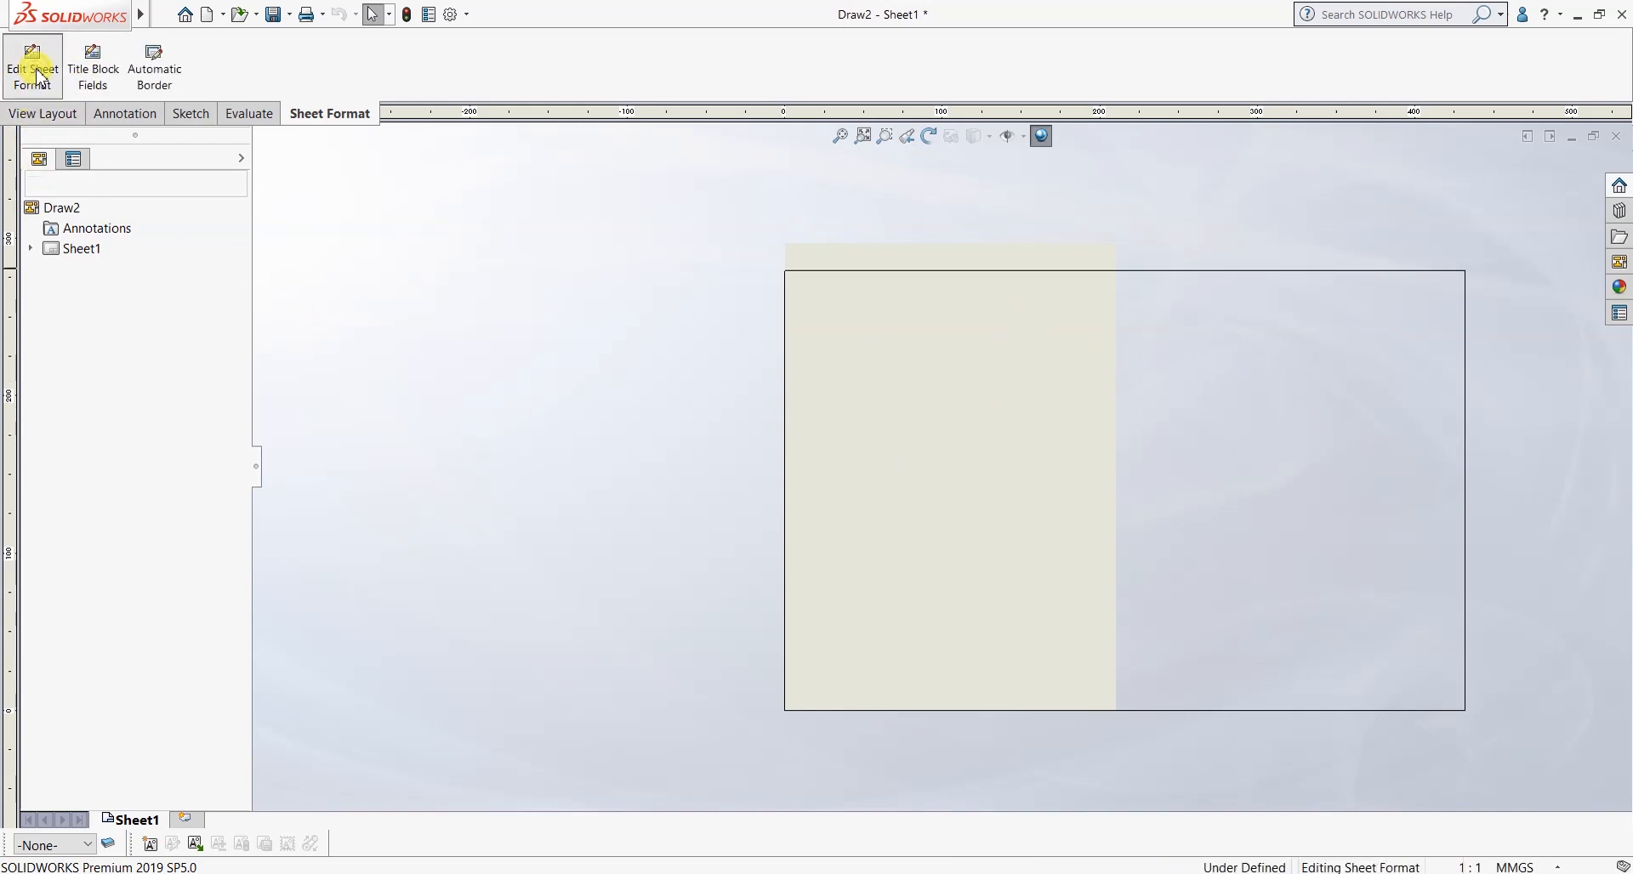
scroll(908, 357, "down", 2)
scroll(906, 375, "up", 1)
scroll(915, 378, "down", 1)
scroll(867, 361, "up", 1)
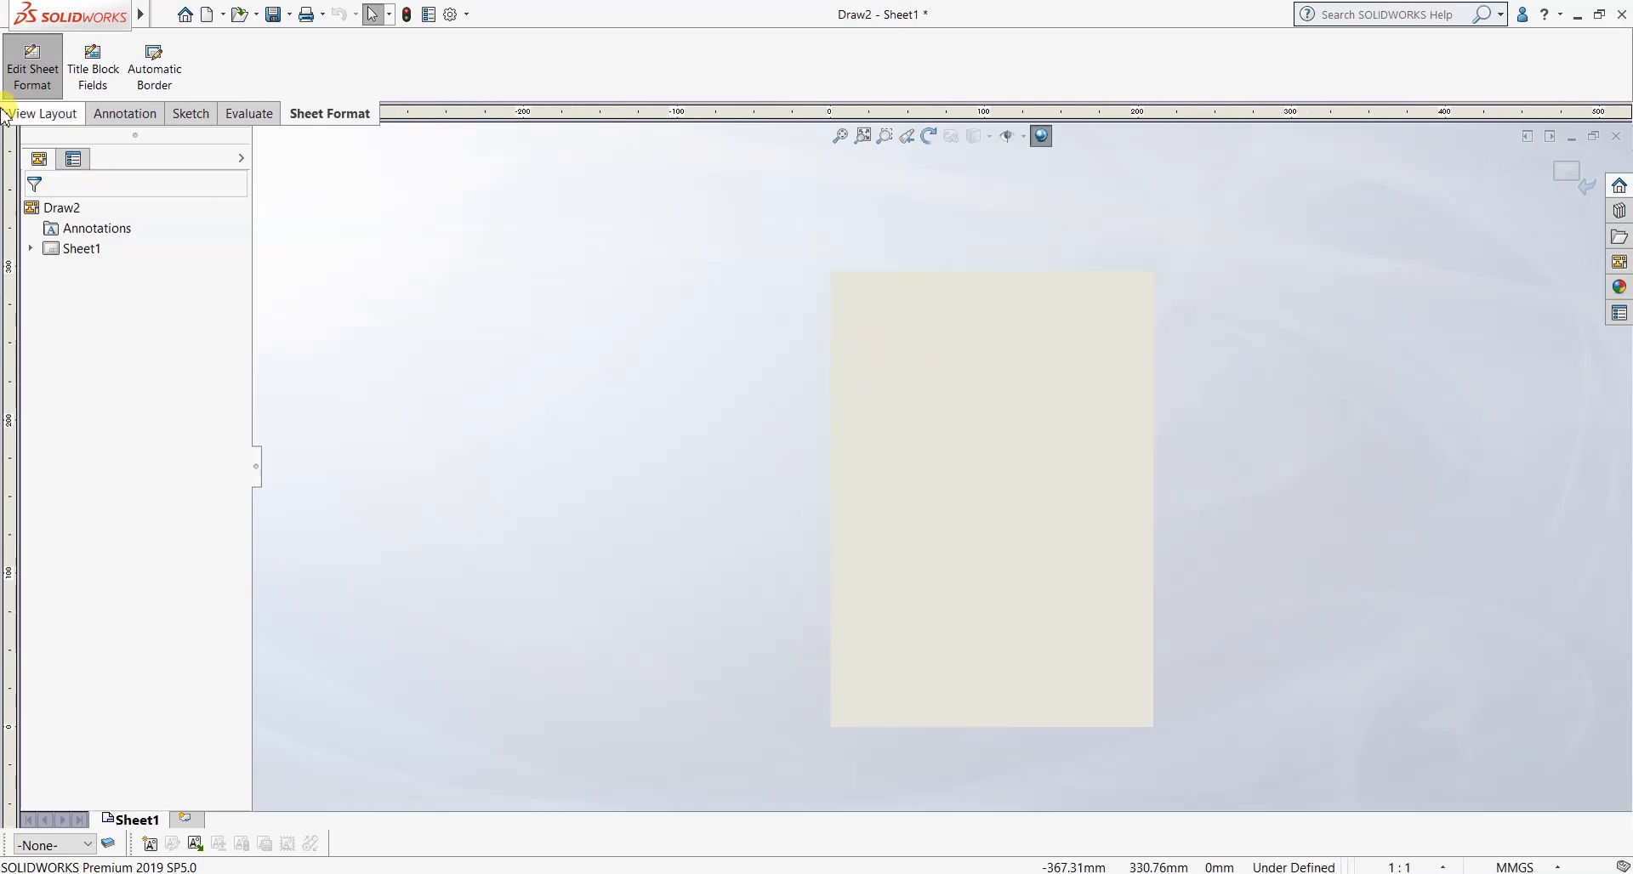
left_click(23, 72)
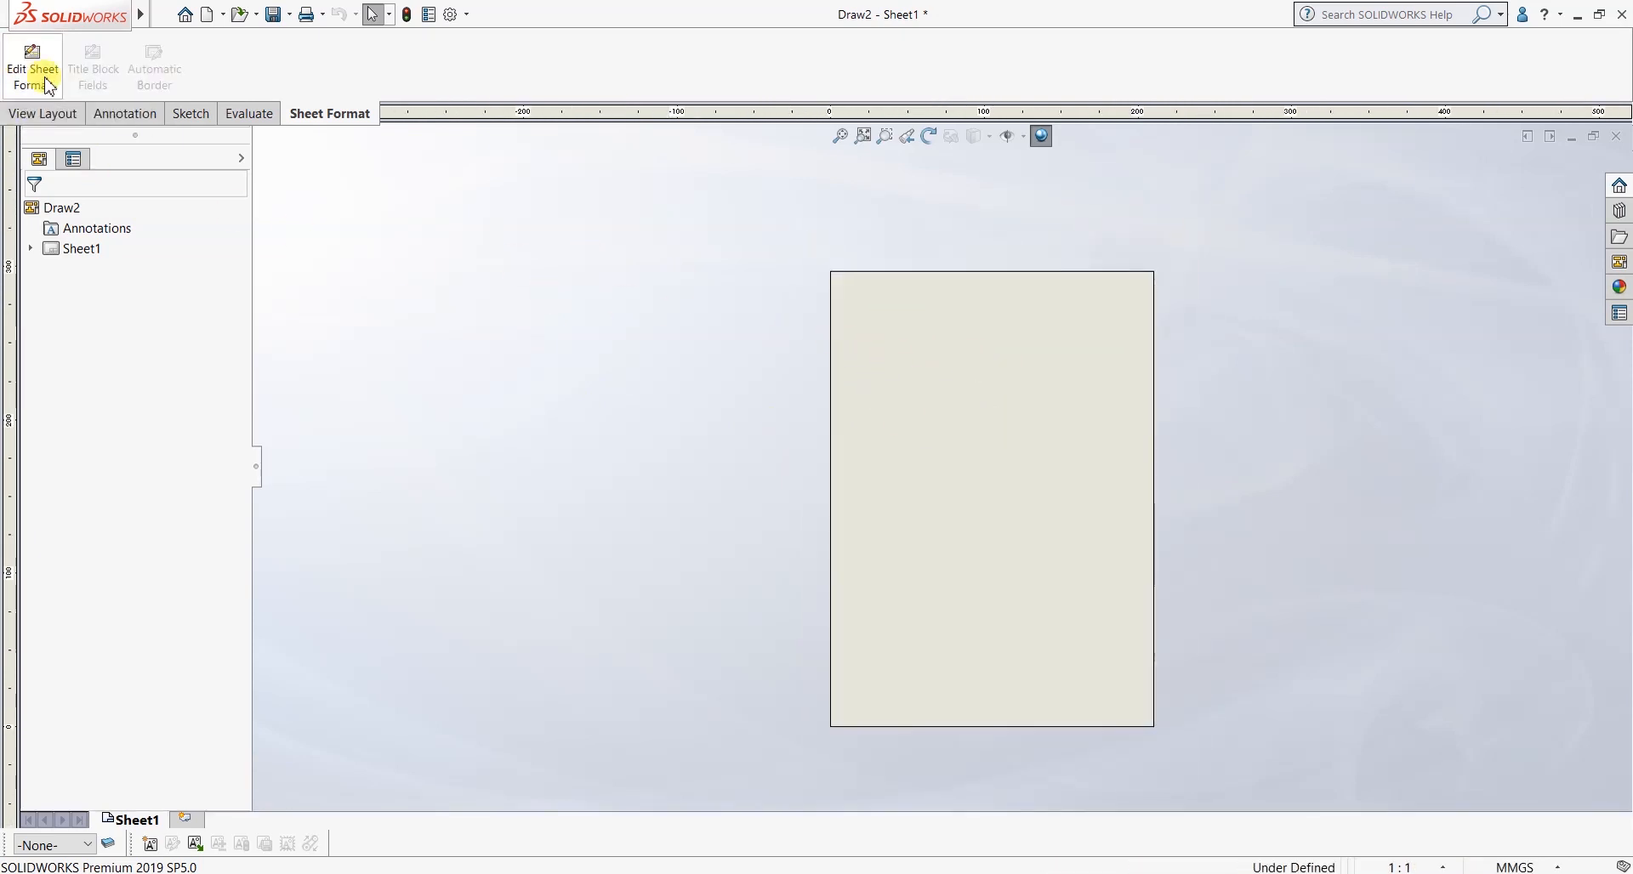
scroll(961, 501, "down", 2)
scroll(969, 506, "up", 1)
scroll(965, 515, "down", 2)
scroll(973, 470, "up", 2)
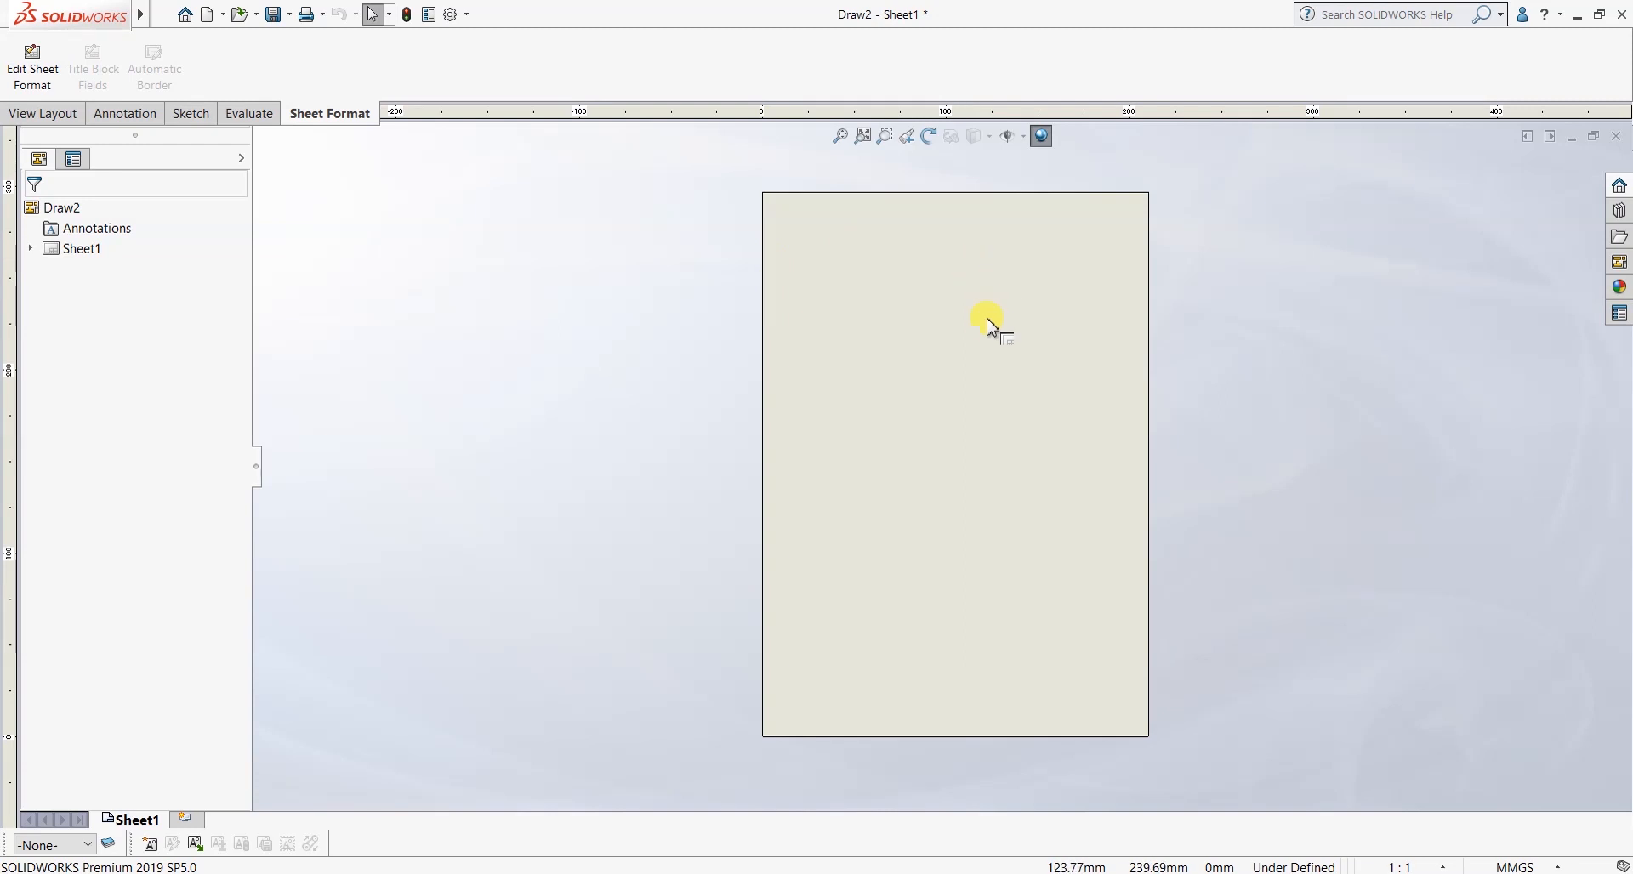
scroll(914, 447, "down", 1)
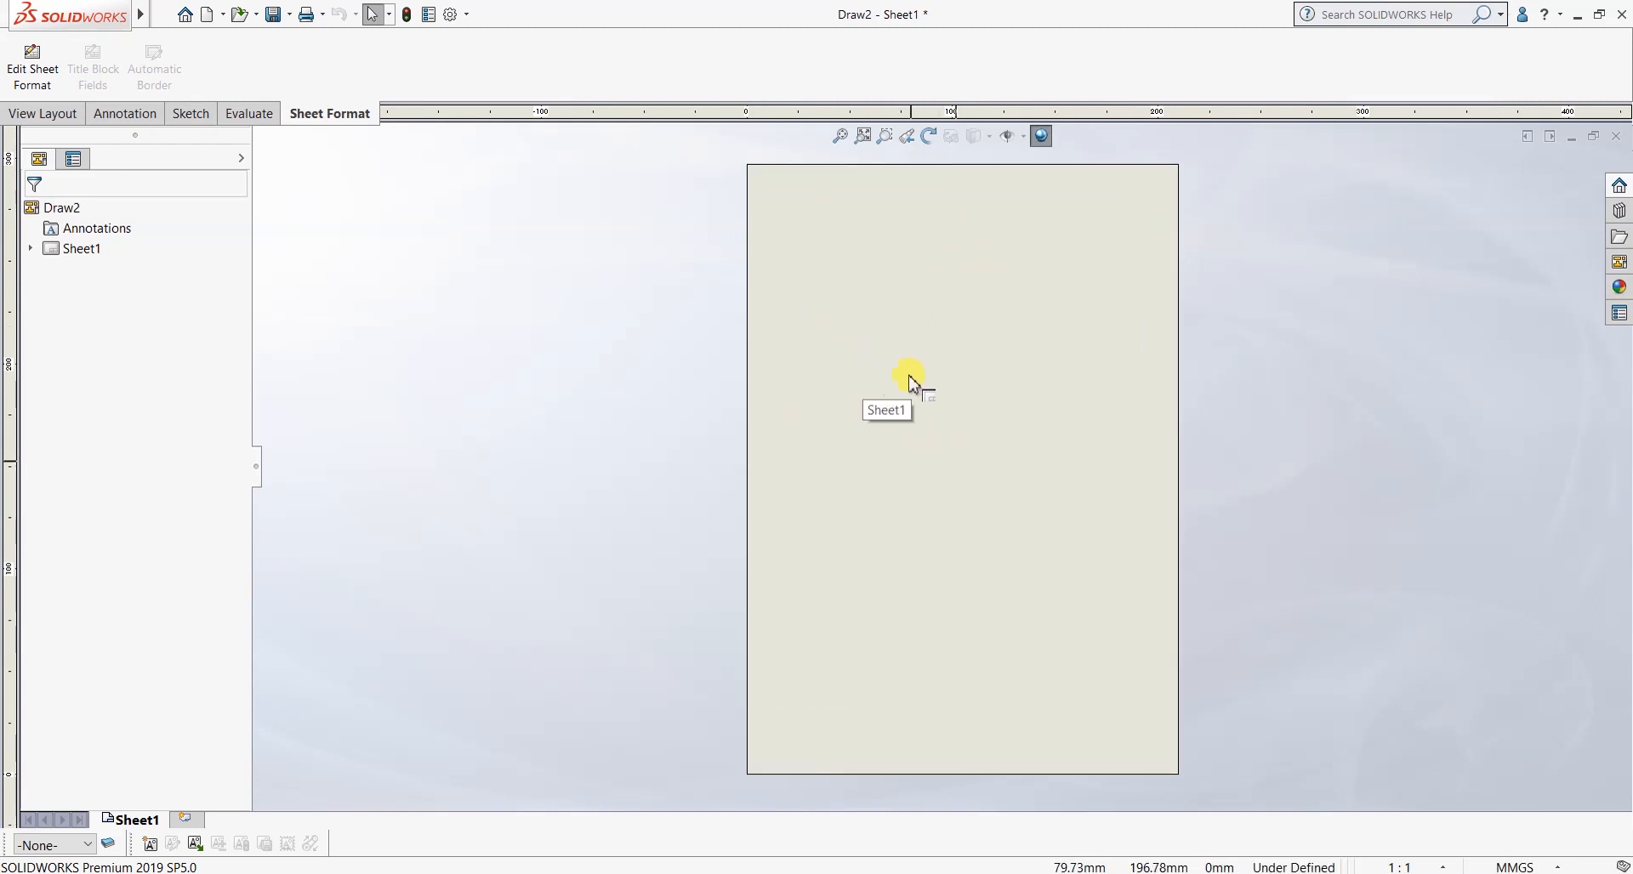
scroll(942, 436, "down", 1)
scroll(941, 433, "up", 2)
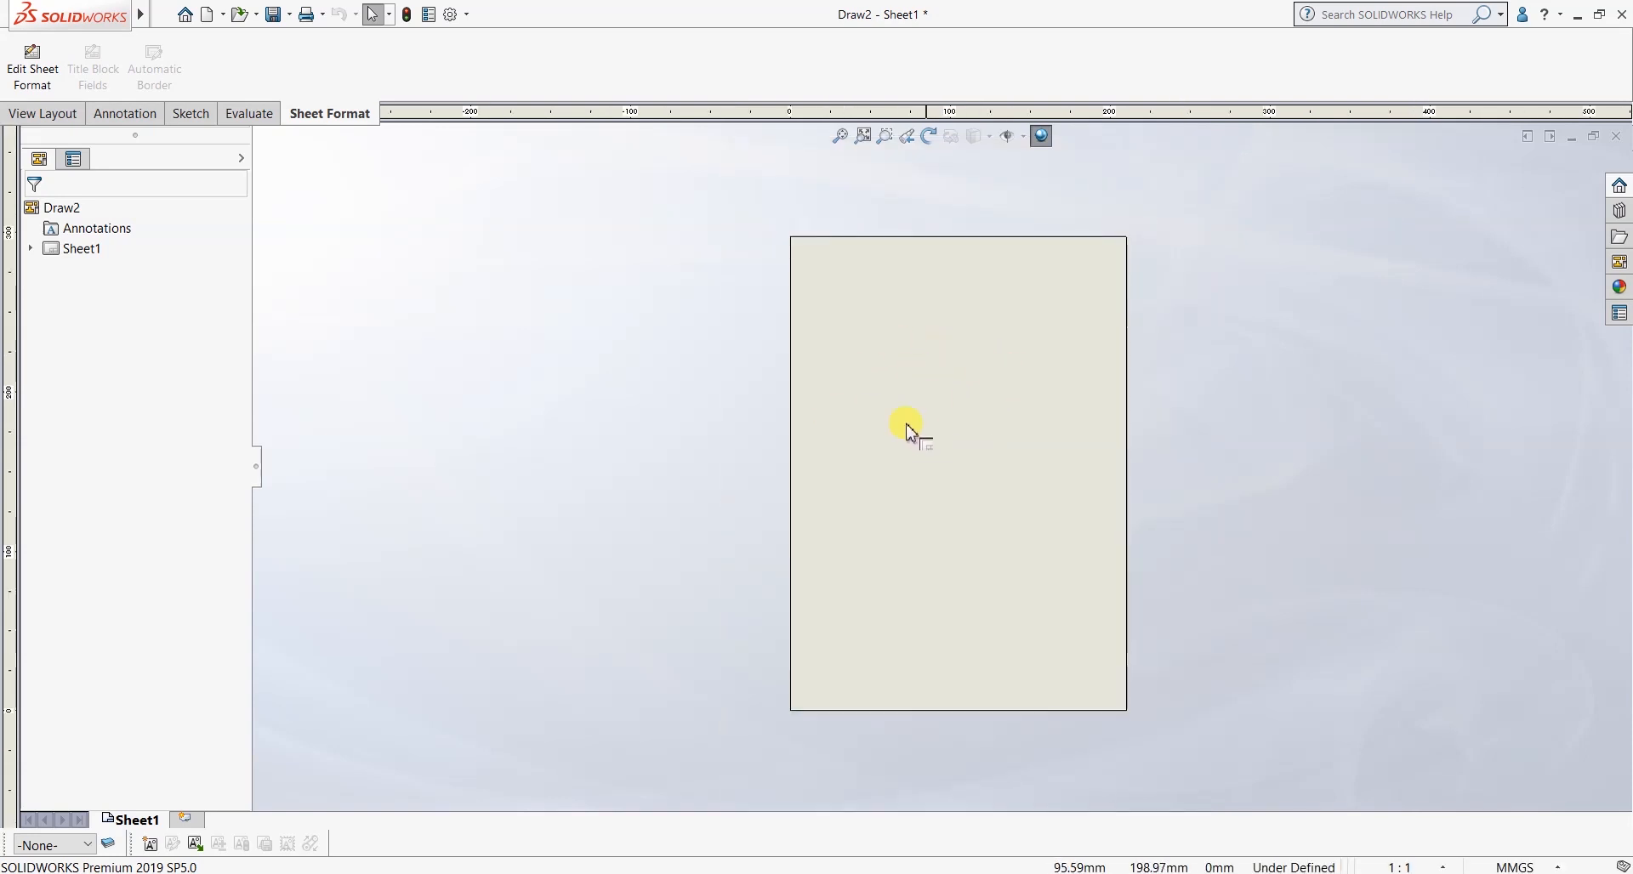
Set the Drawings, Paper Color option in the system colors to white.
left_click(466, 15)
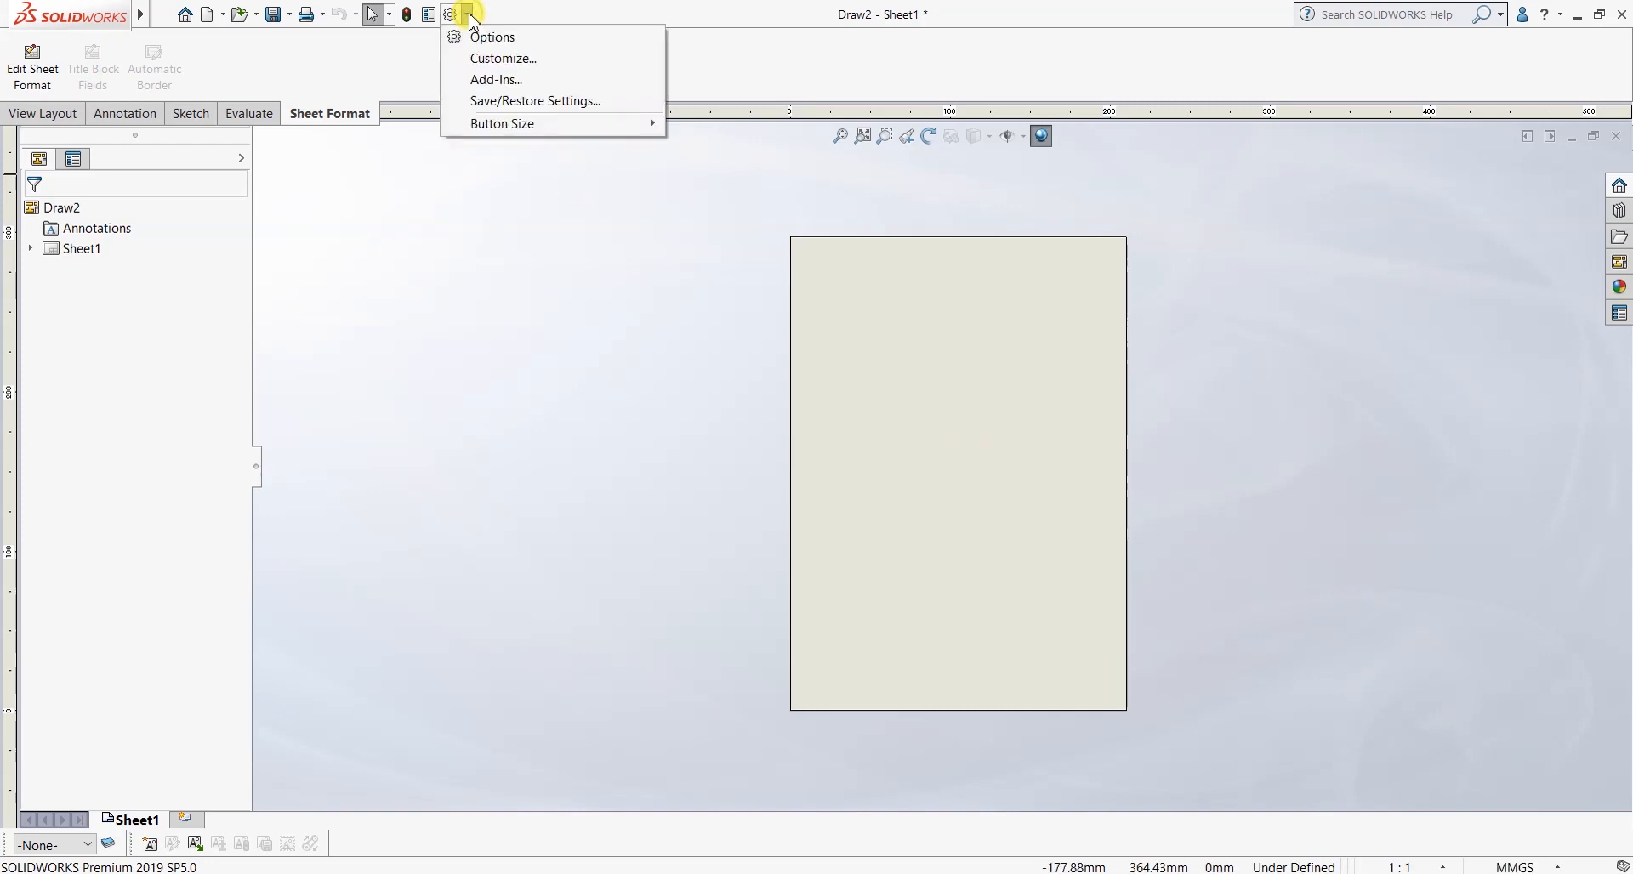
left_click(510, 38)
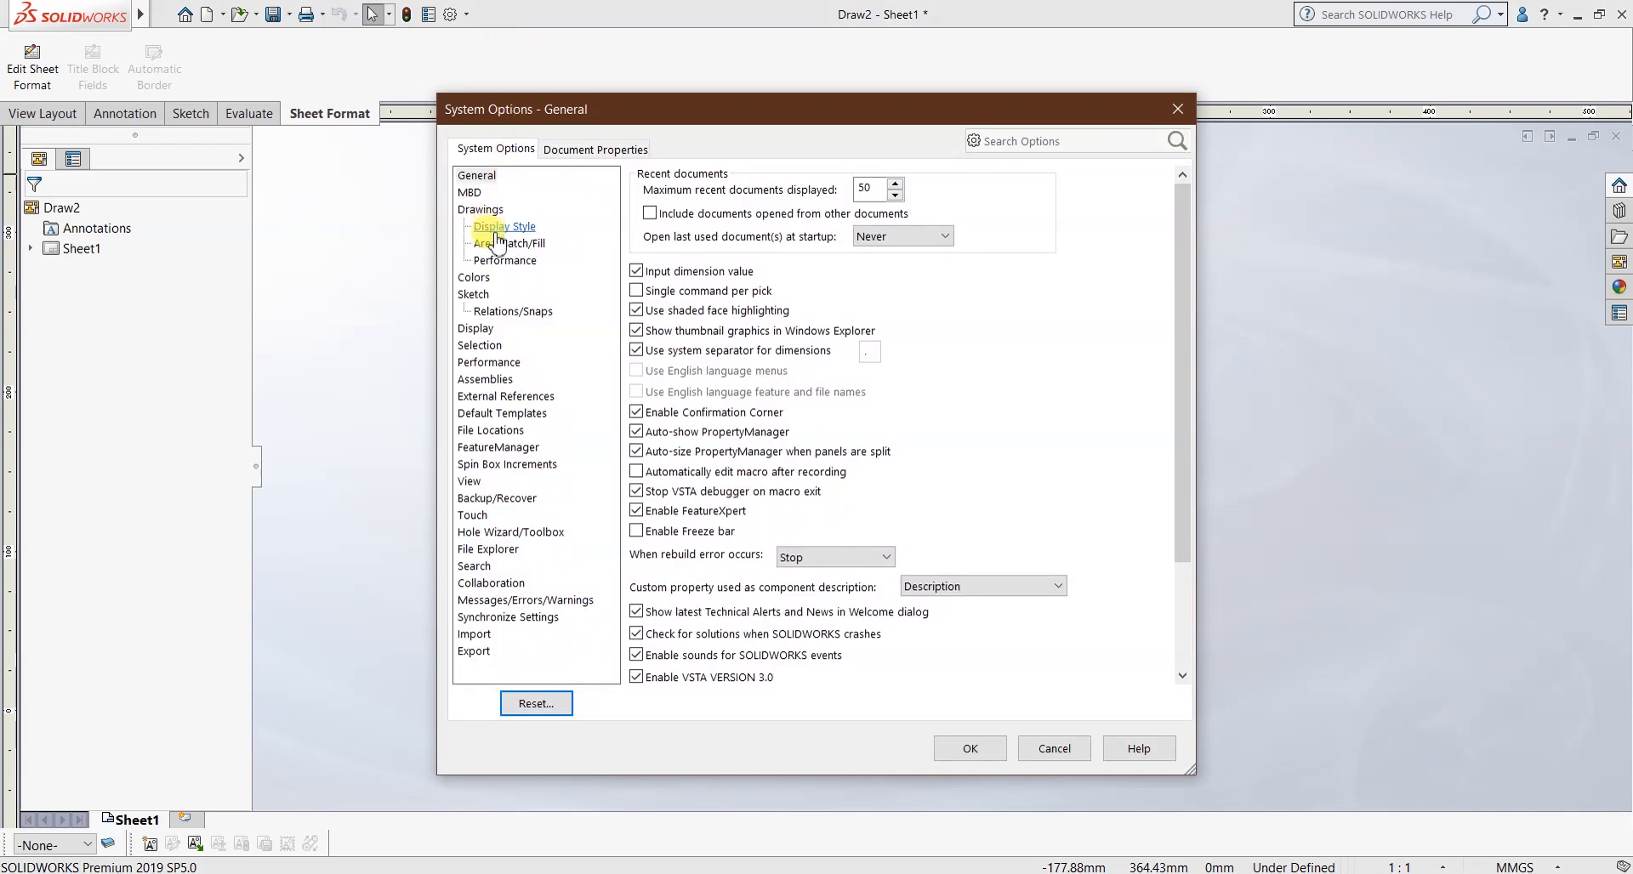
left_click(473, 277)
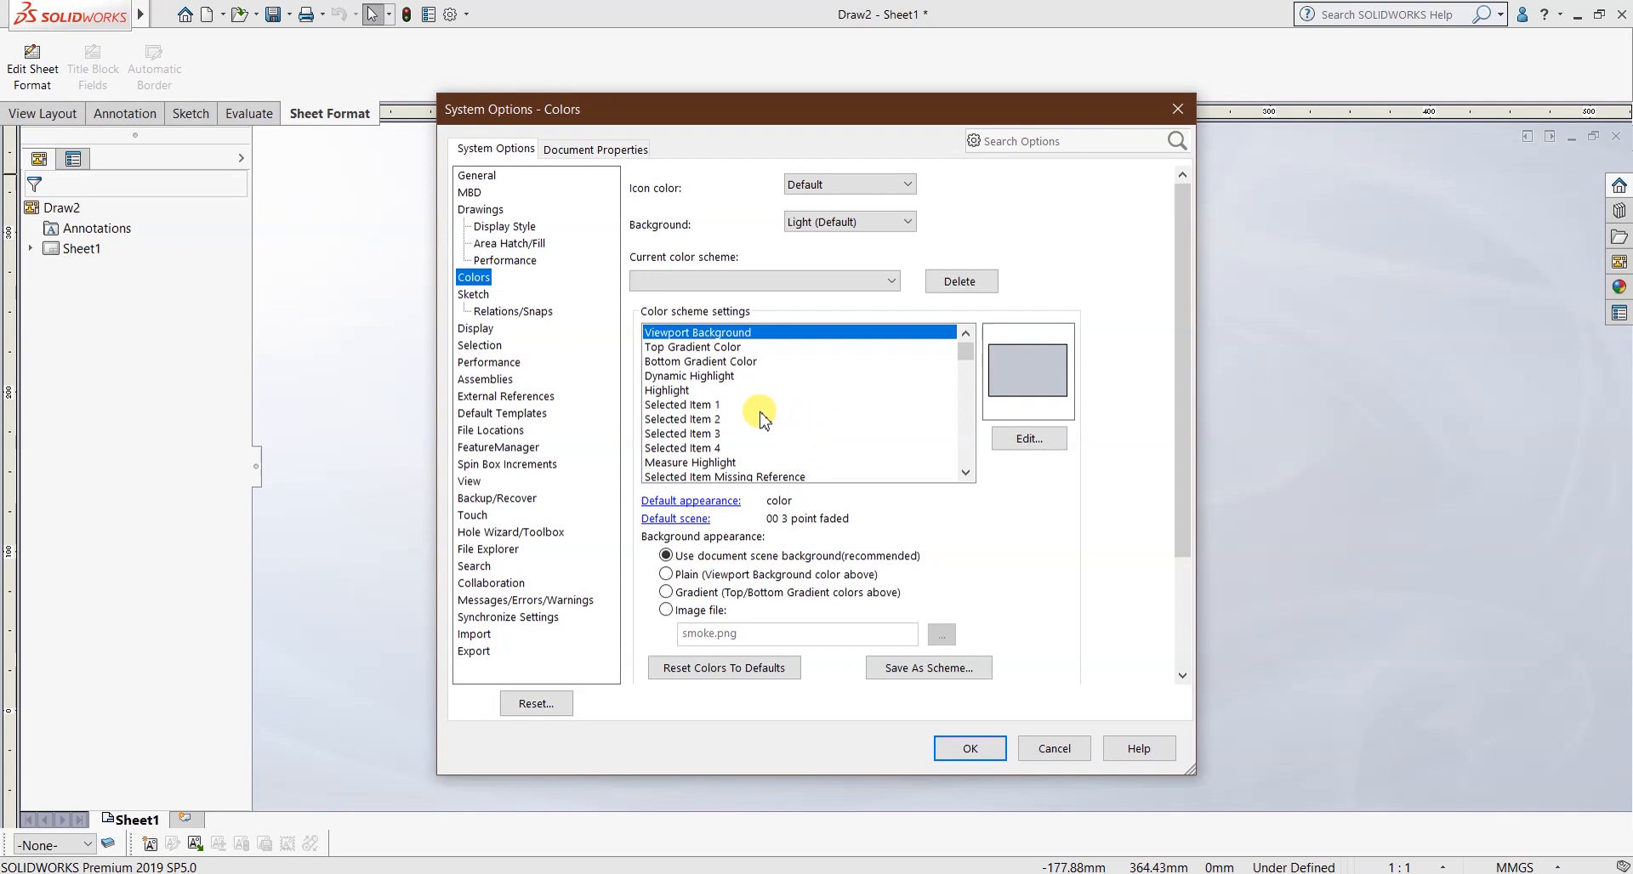
left_click(687, 405)
scroll(723, 413, "down", 2)
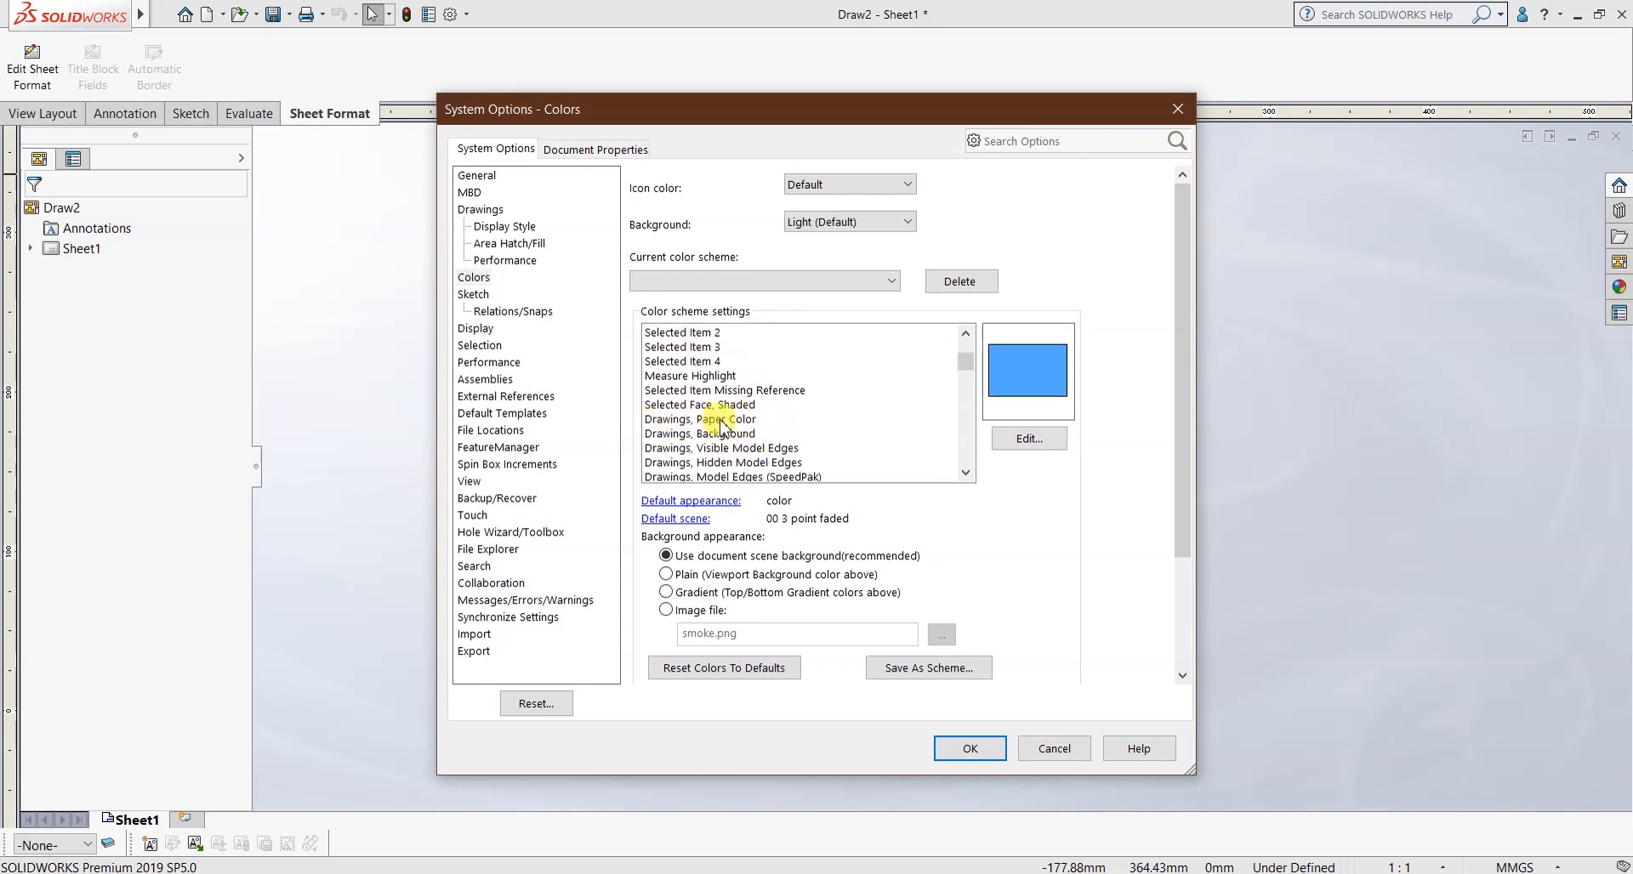
left_click(722, 421)
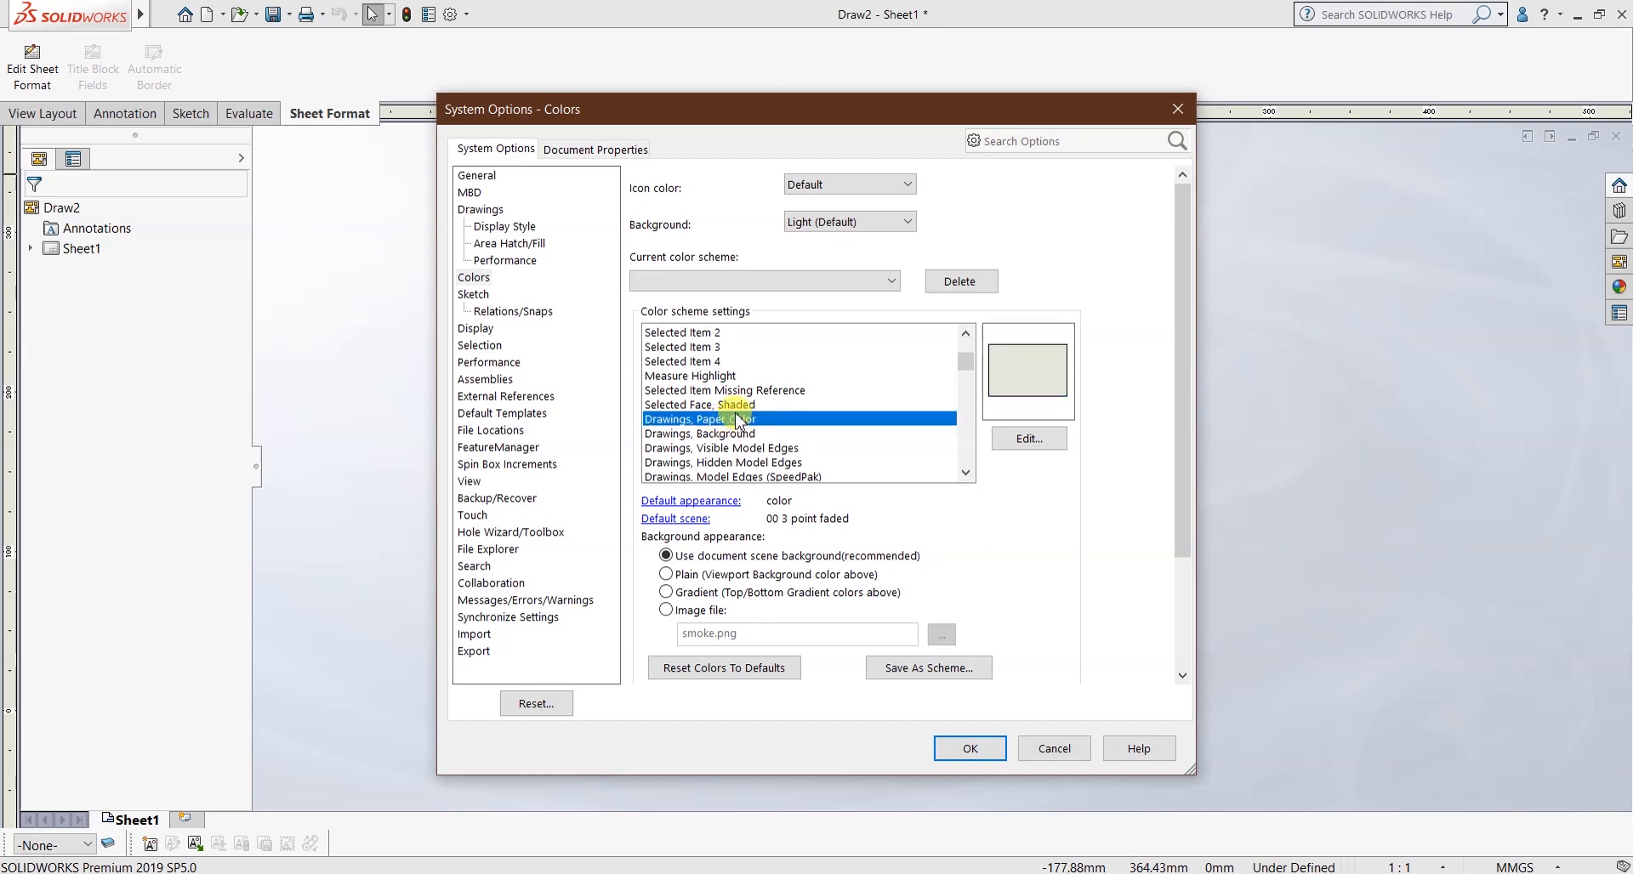
left_click(1017, 438)
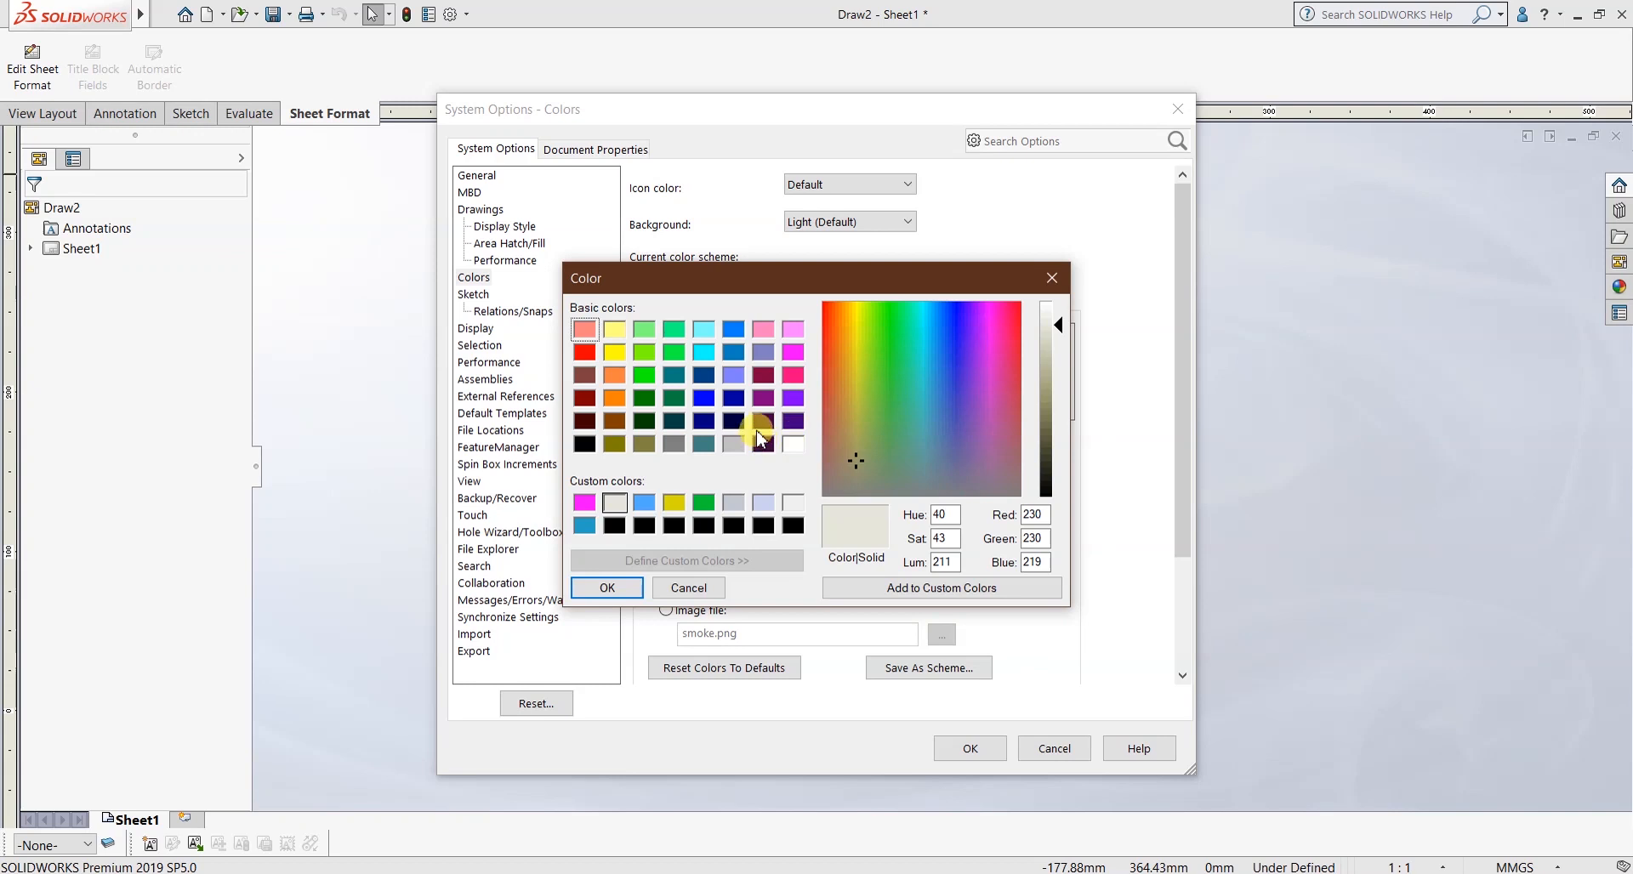
left_click(792, 444)
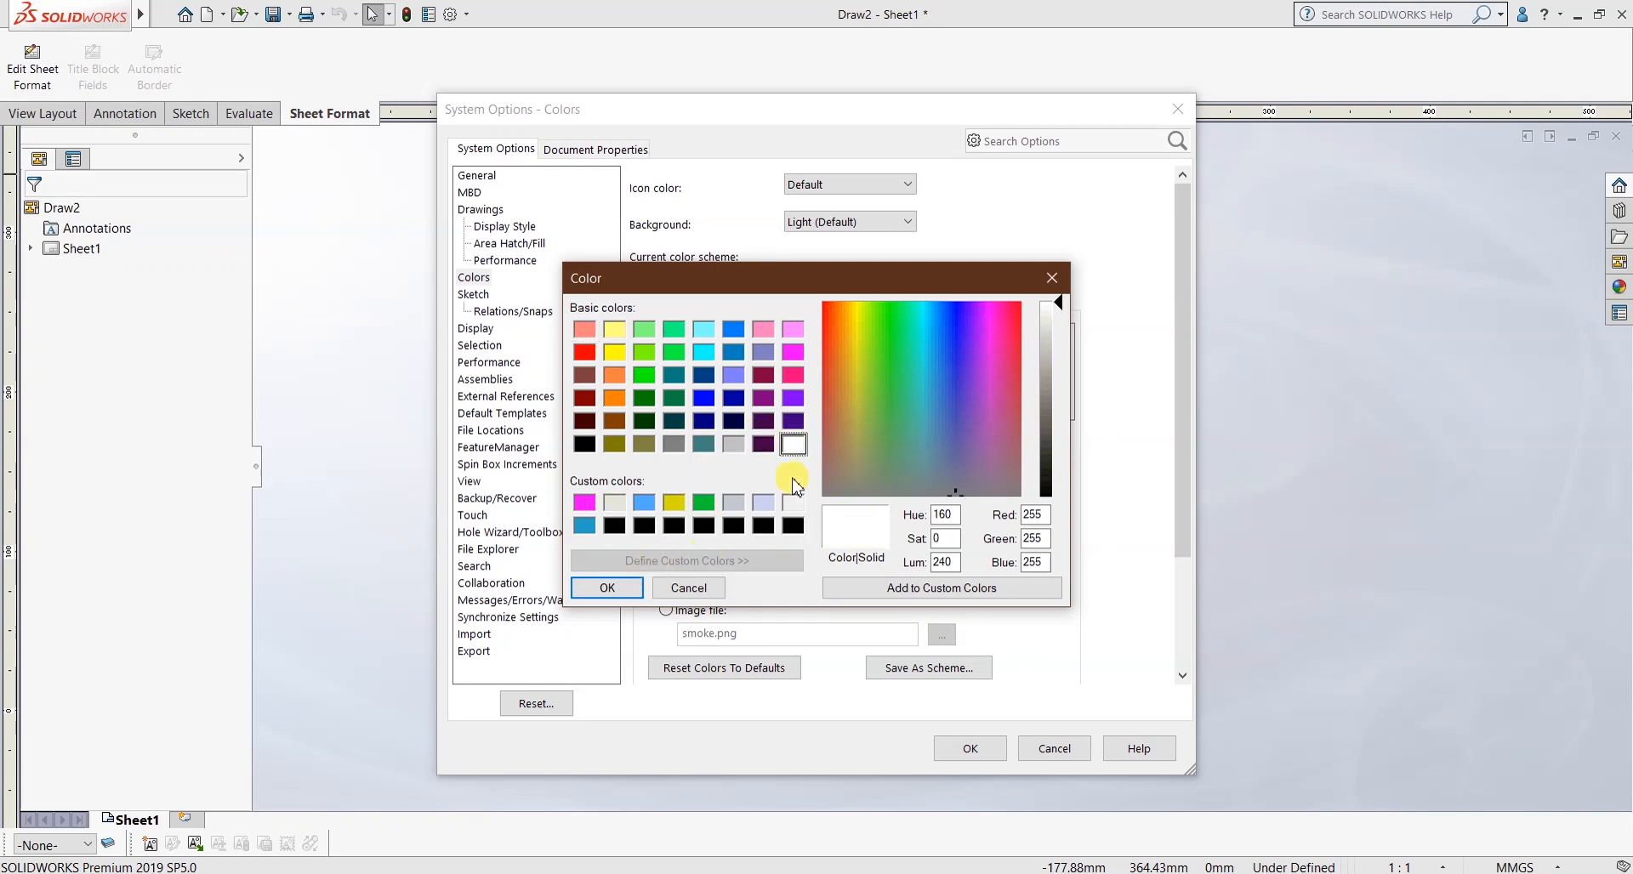
left_click(607, 588)
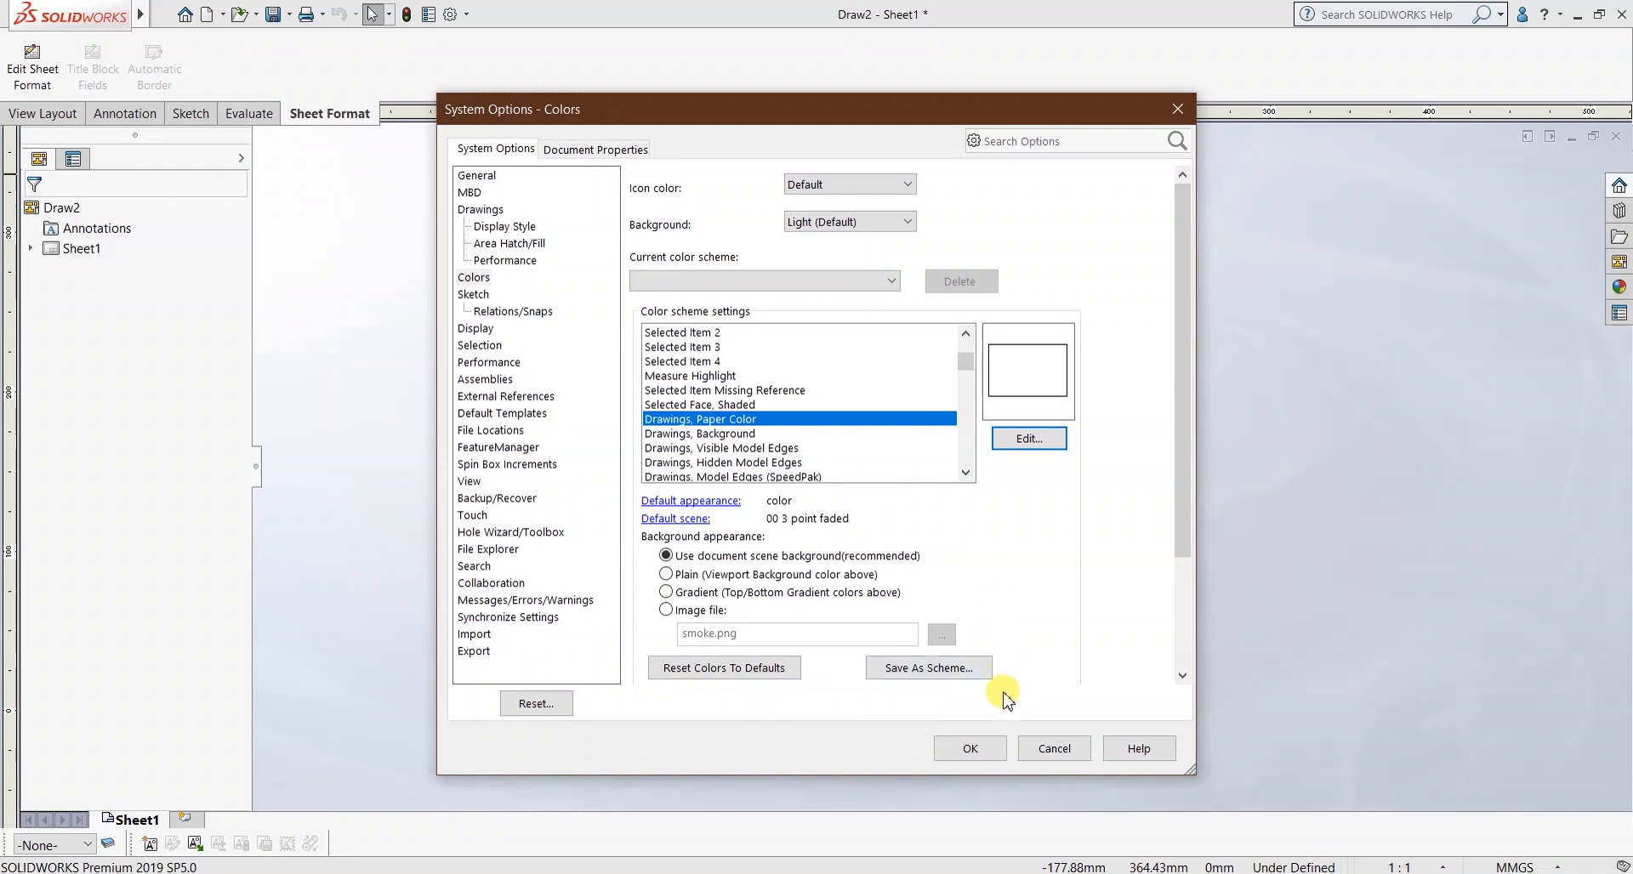
left_click(968, 748)
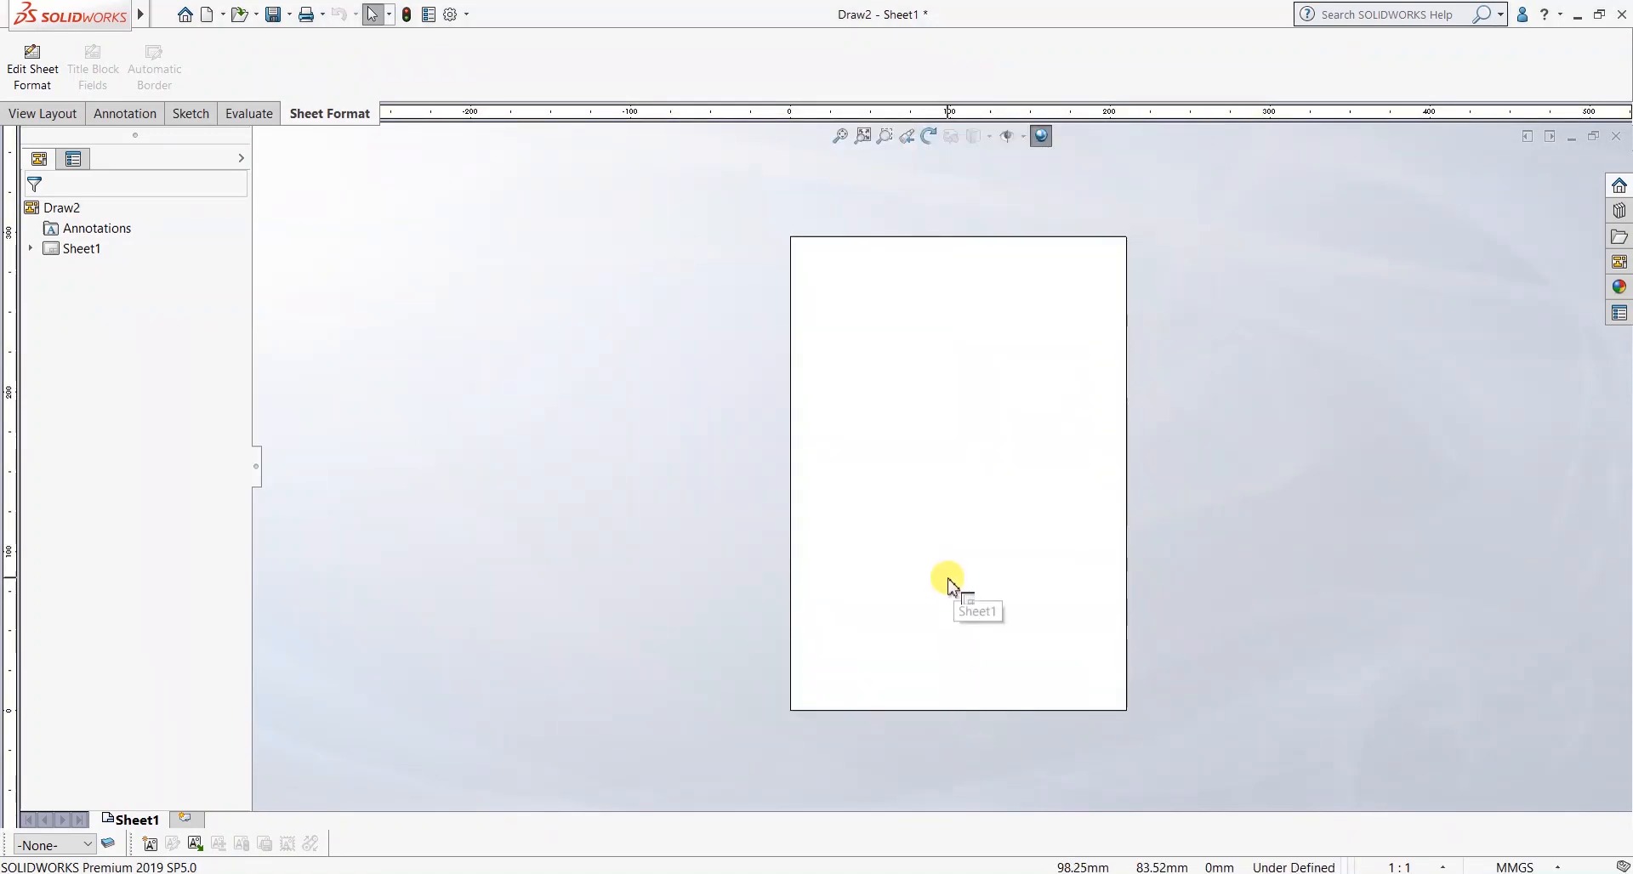
scroll(941, 328, "down", 2)
scroll(962, 514, "up", 3)
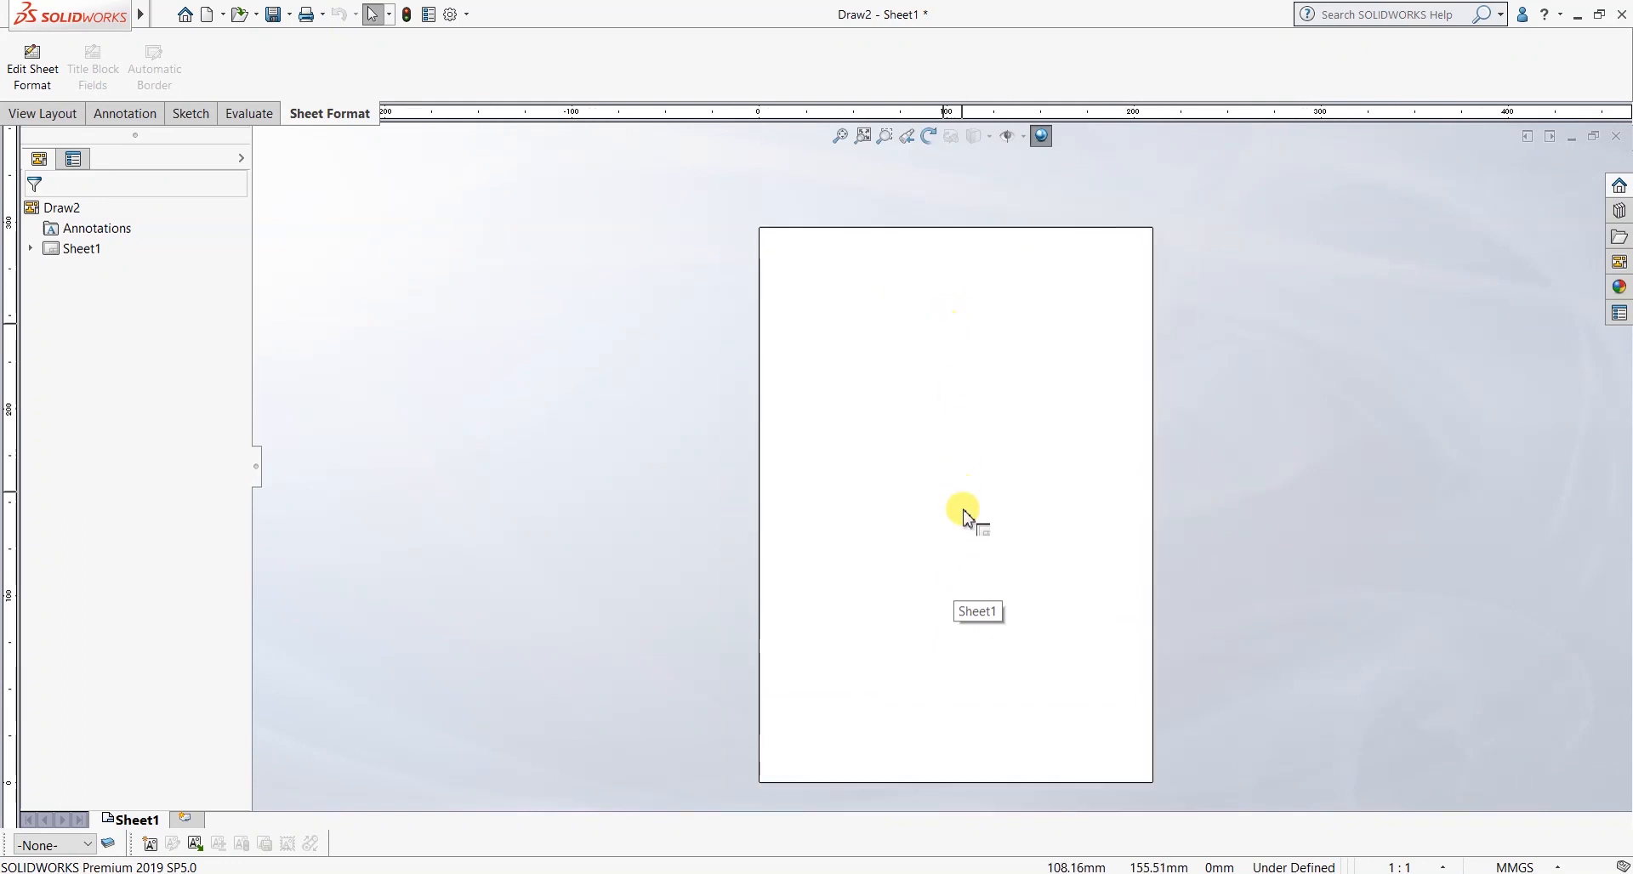
scroll(967, 493, "down", 1)
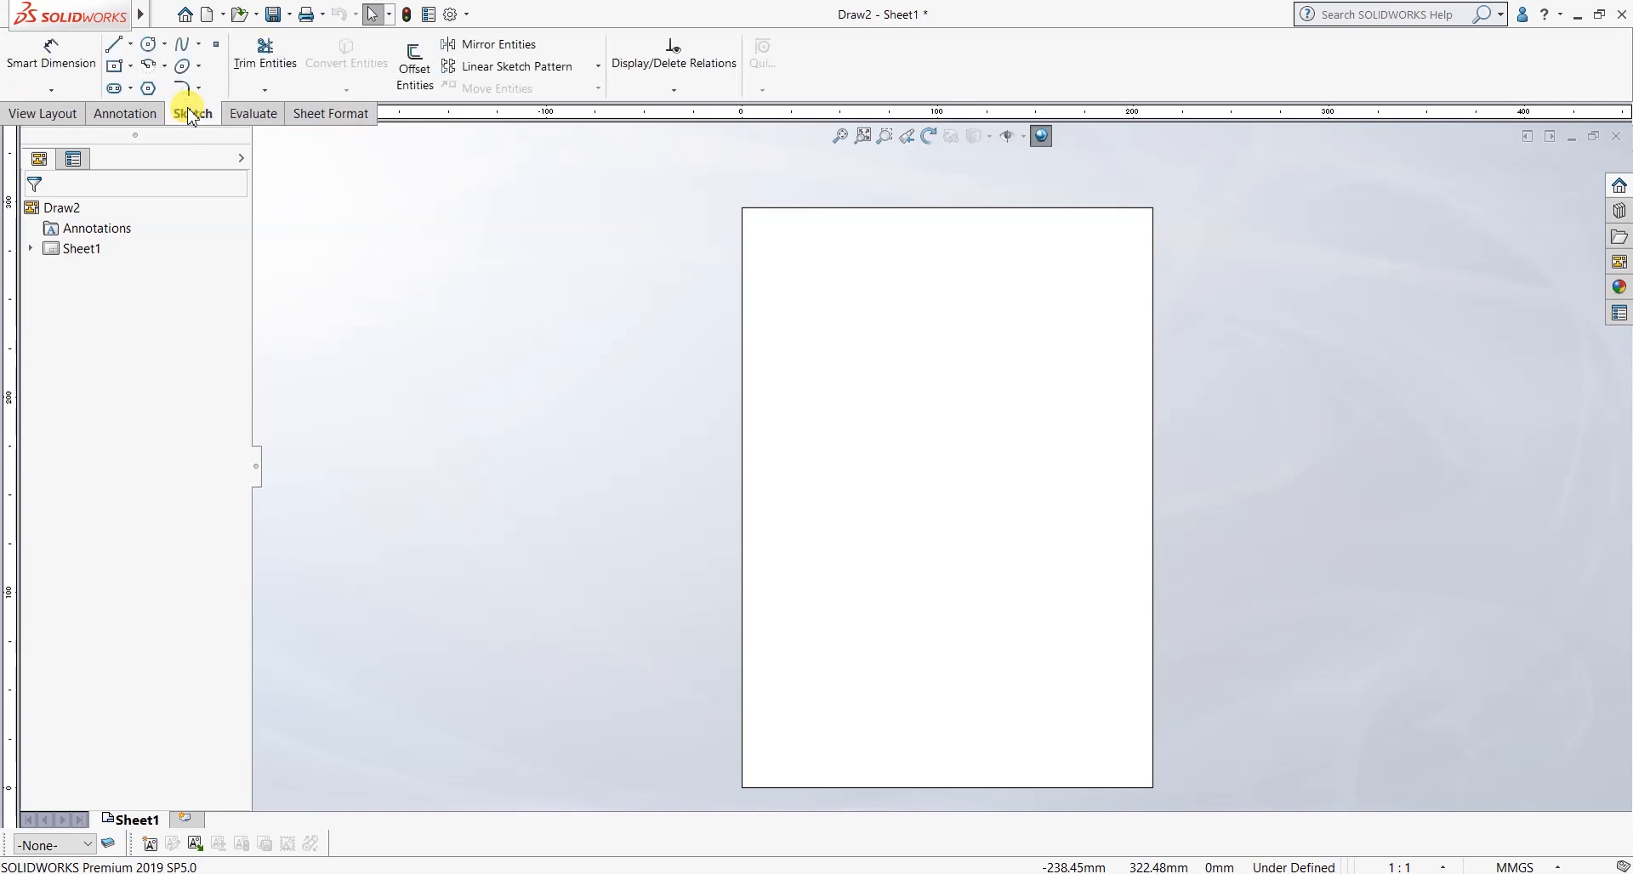
Sketch two concentric circles near the sheet's upper-left corner, about 31 mm and 65 mm in diameter.
scroll(991, 513, "down", 3)
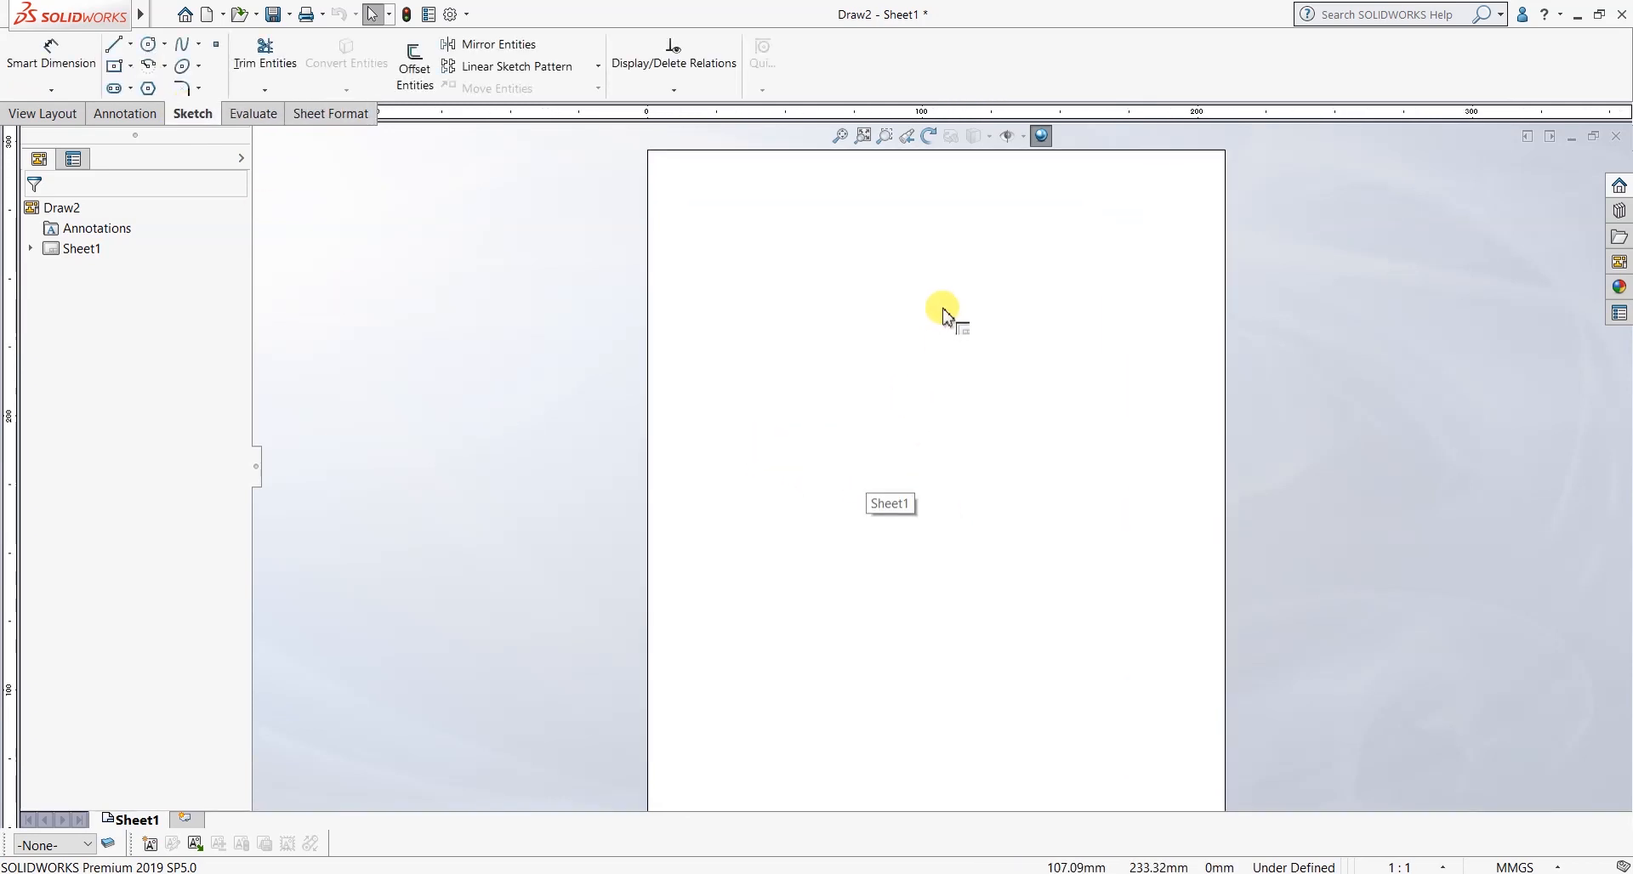
scroll(944, 451, "up", 2)
scroll(1111, 510, "down", 1)
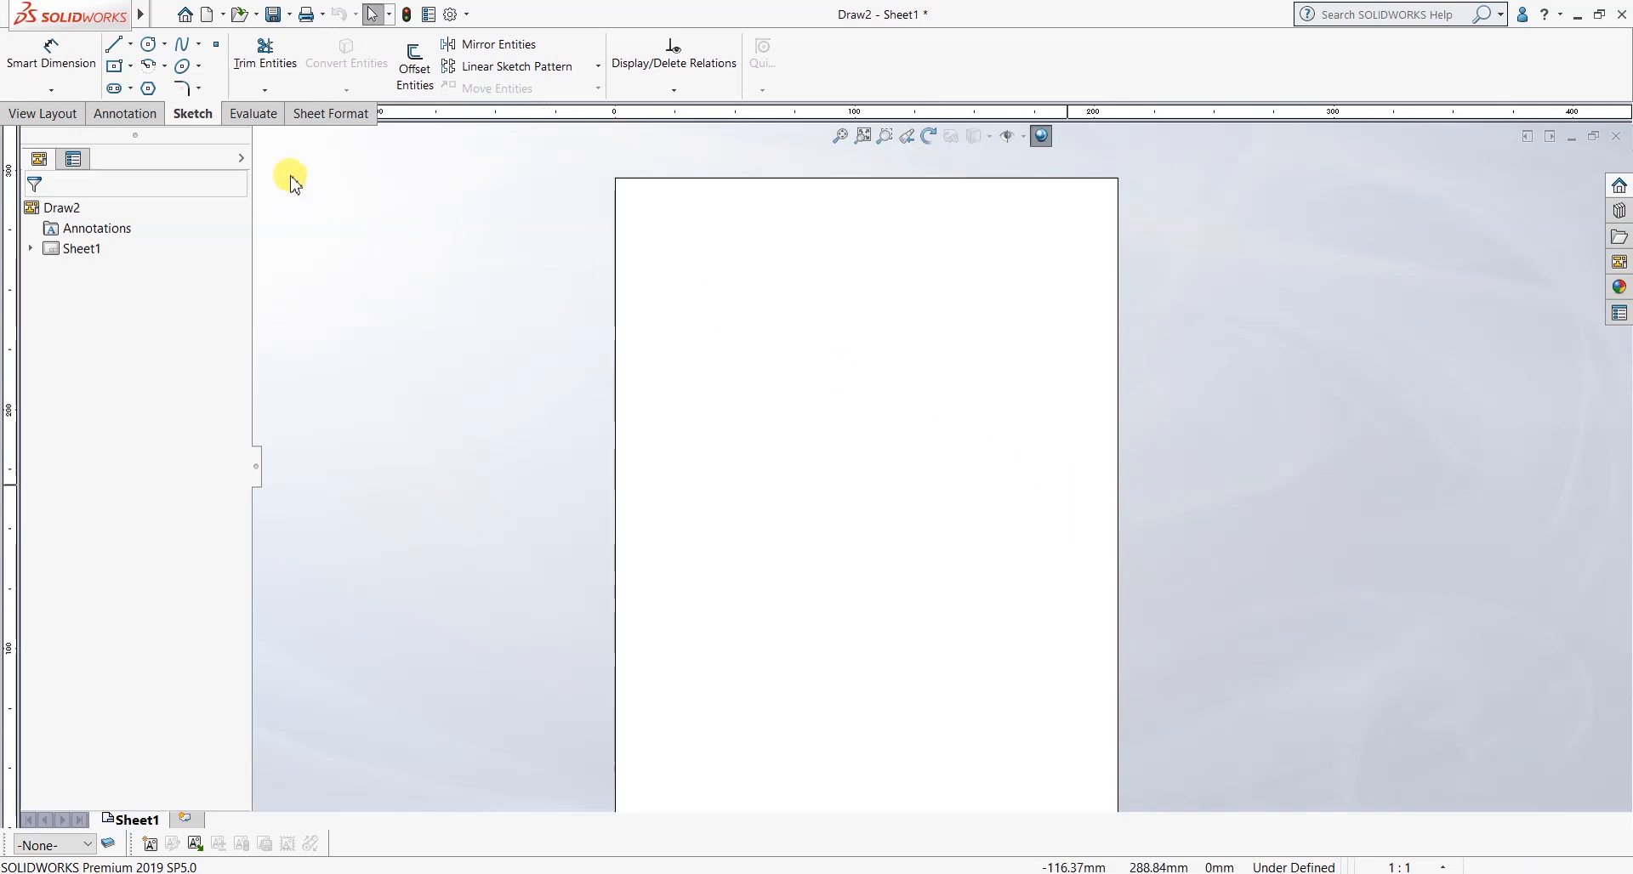
left_click(152, 45)
scroll(783, 385, "down", 1)
scroll(748, 335, "up", 1)
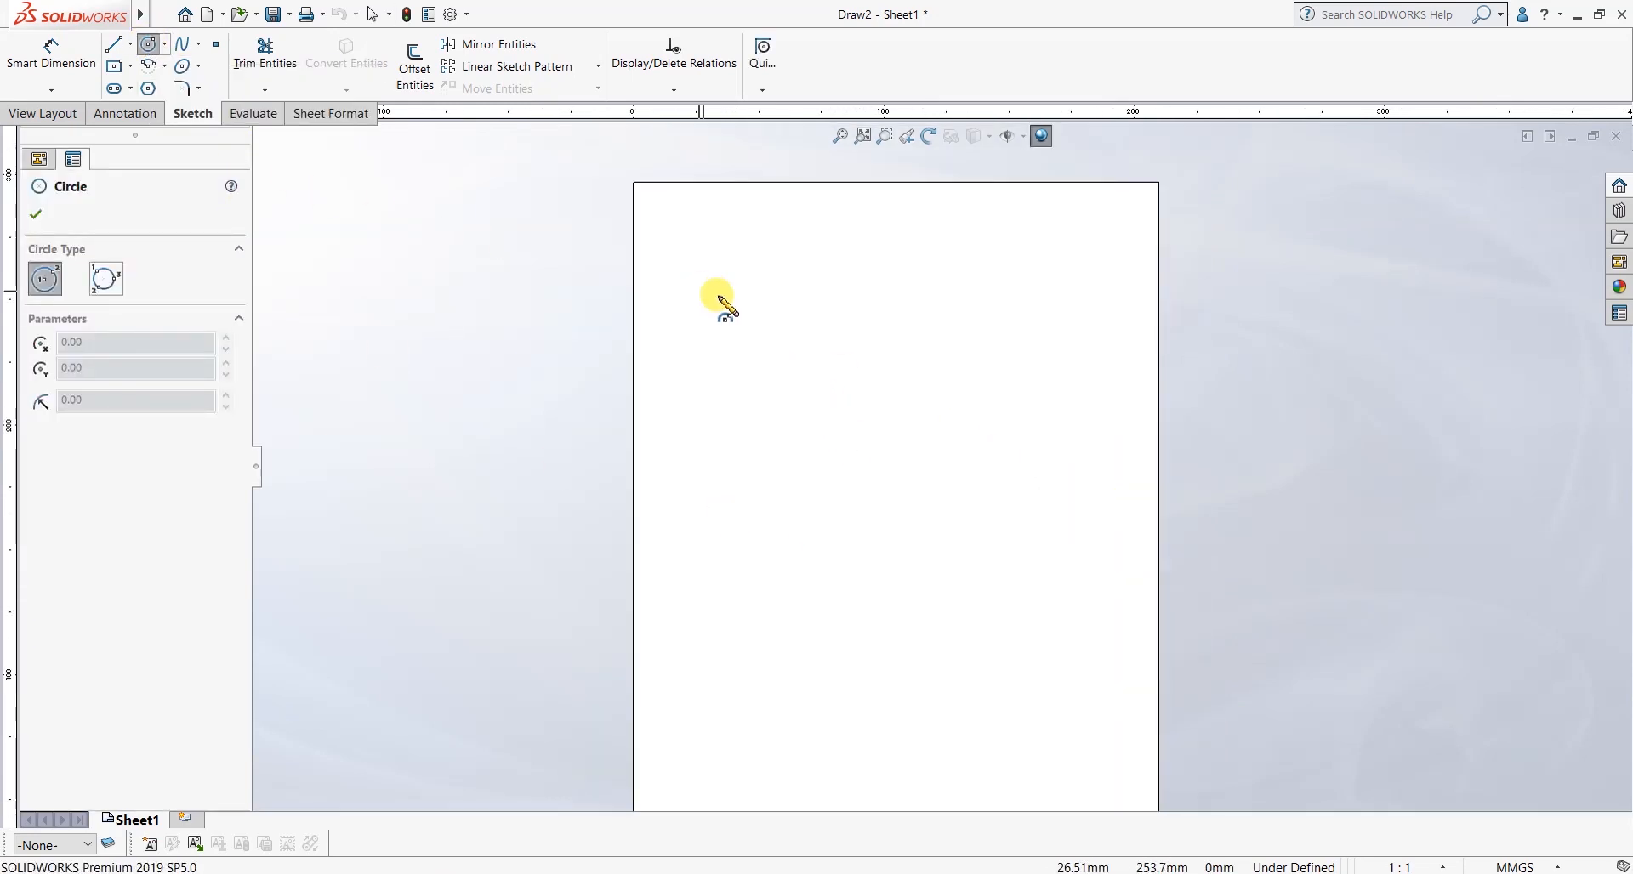
scroll(719, 299, "down", 1)
left_click(768, 301)
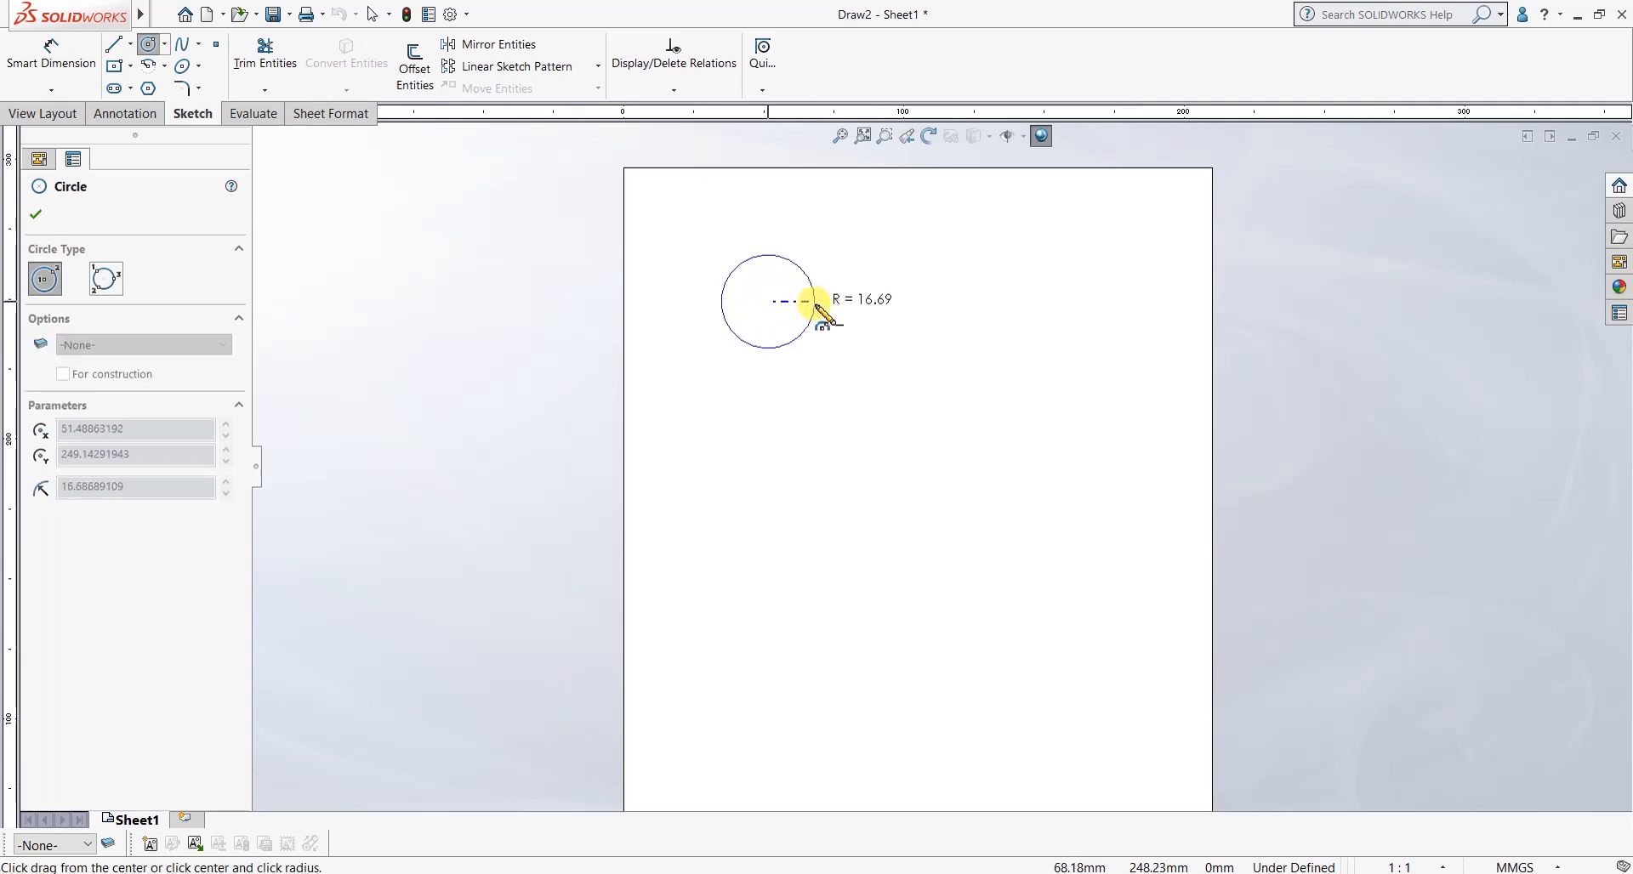
left_click(811, 303)
left_click(768, 301)
left_click(859, 301)
scroll(936, 381, "up", 1)
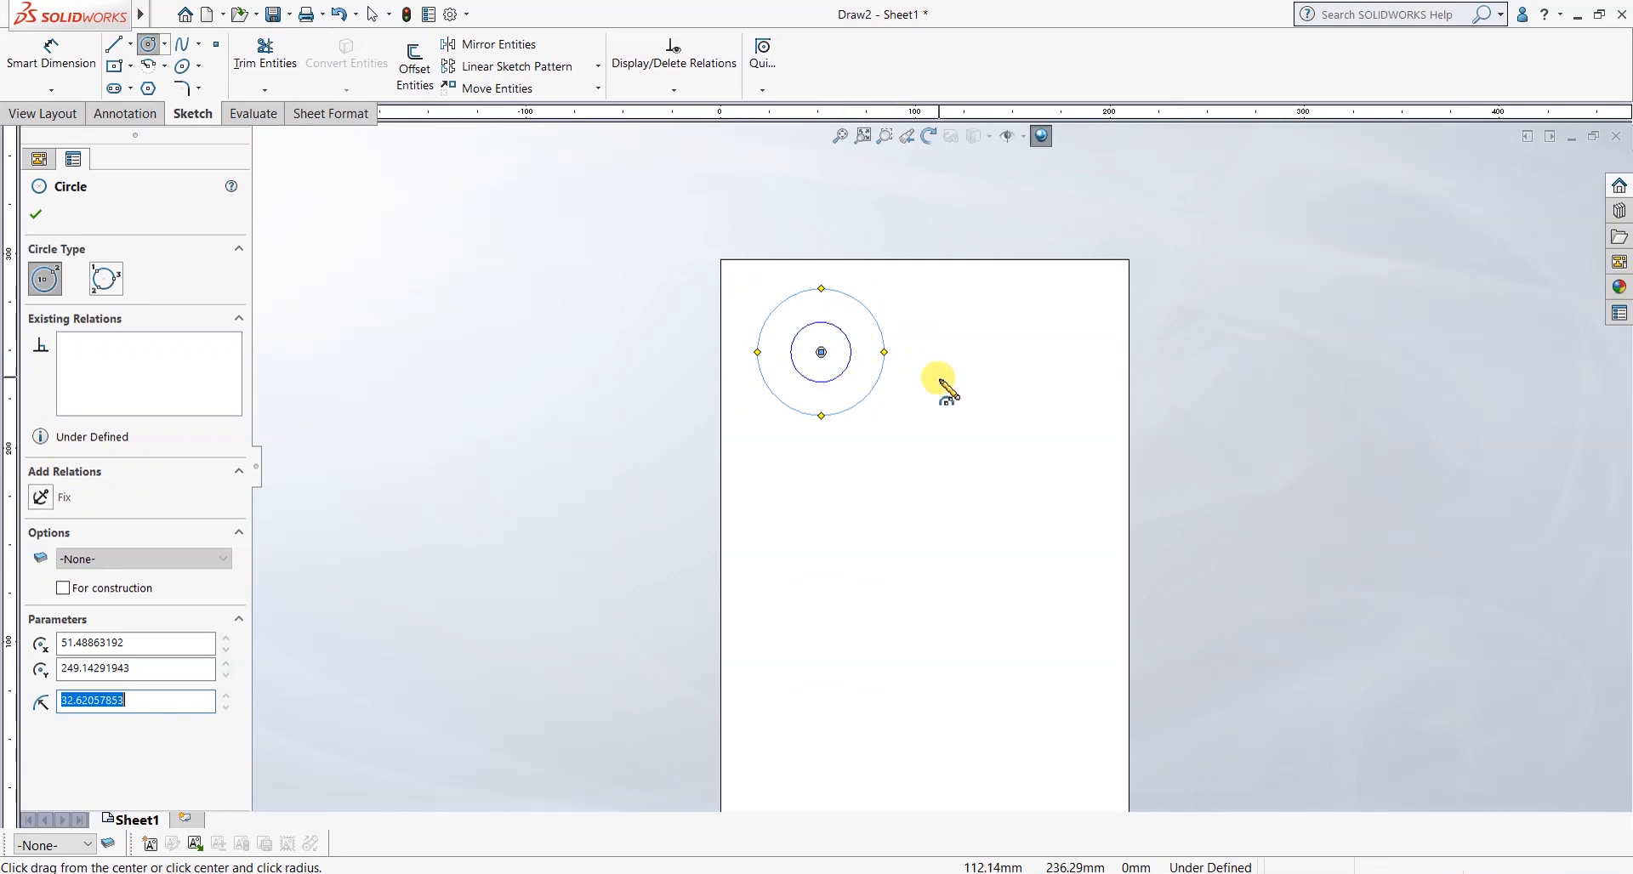
Dimension the inner circle's diameter and set it to 6 mm.
scroll(902, 370, "down", 2)
left_click(17, 44)
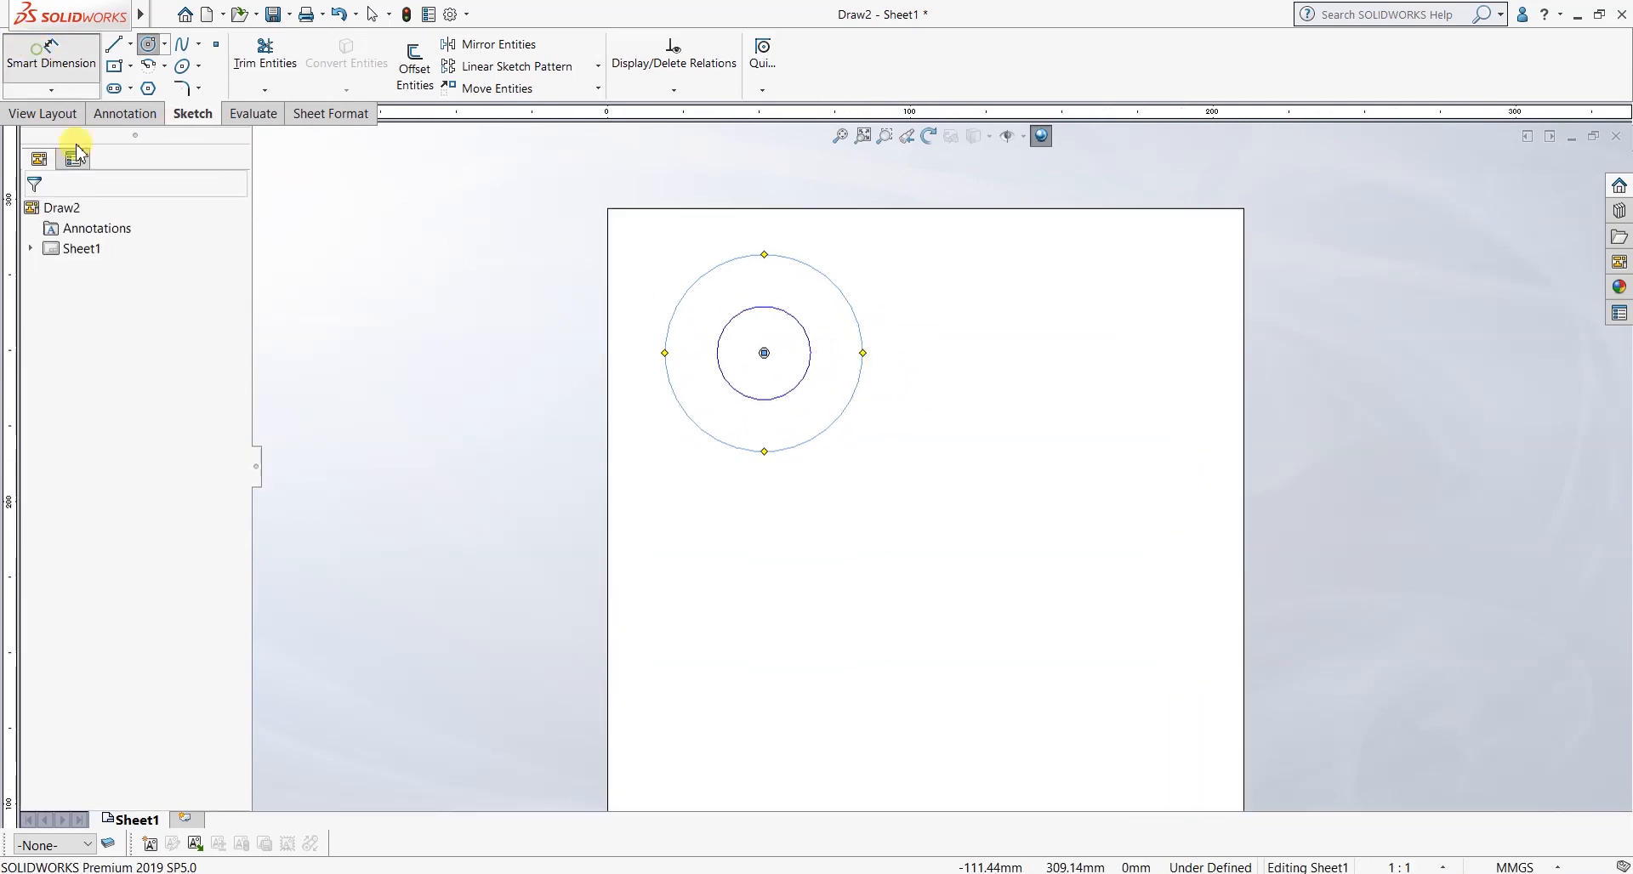
scroll(799, 423, "down", 3)
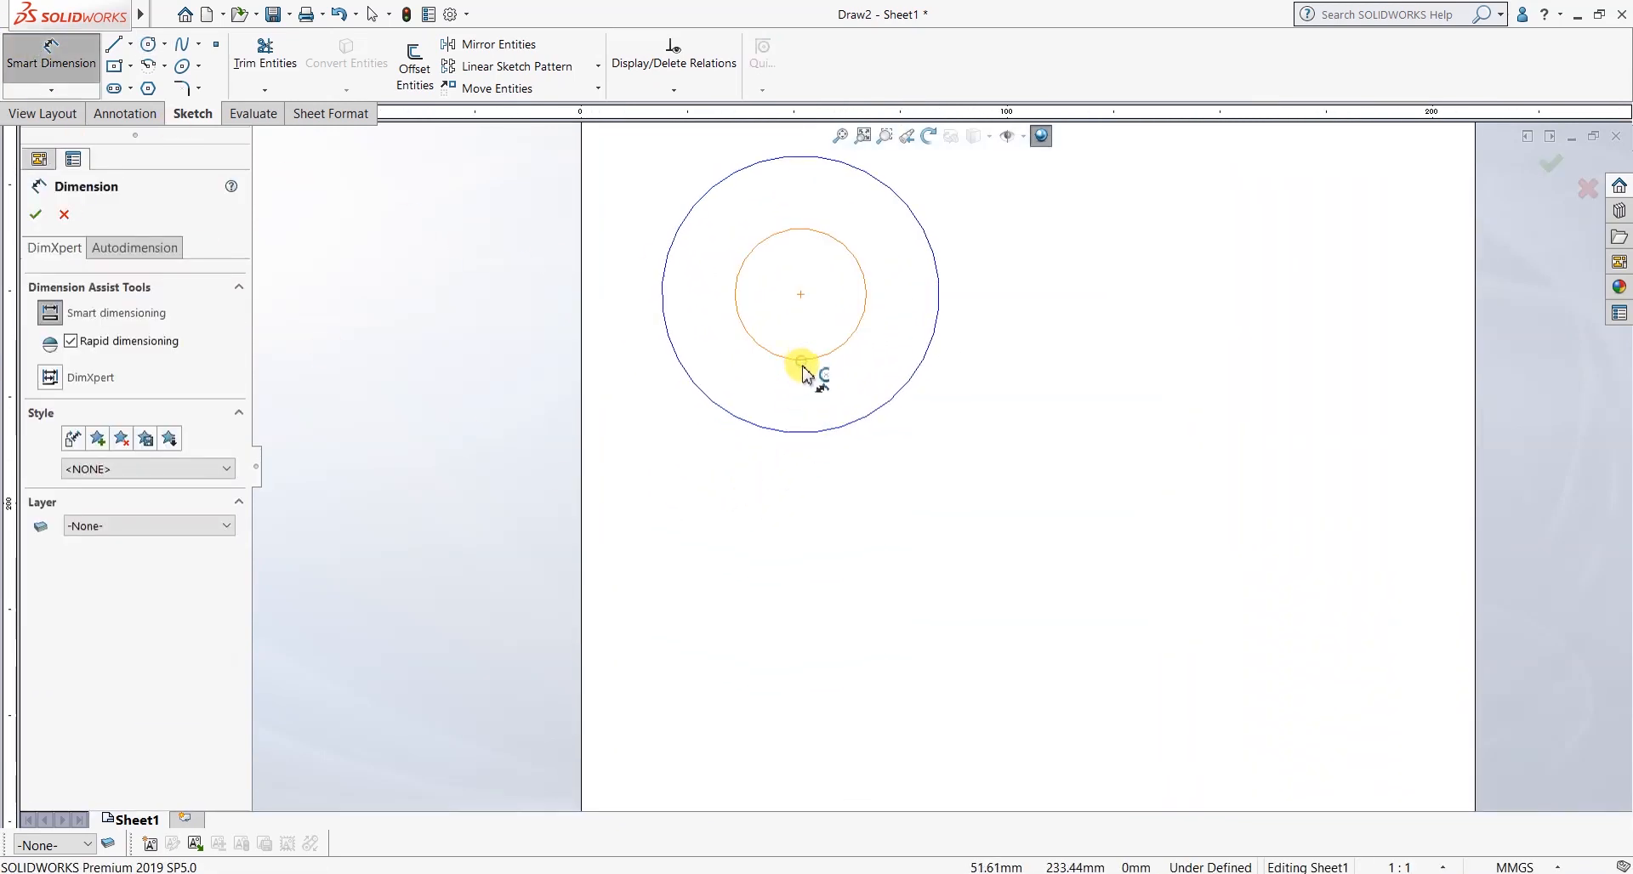
left_click(802, 372)
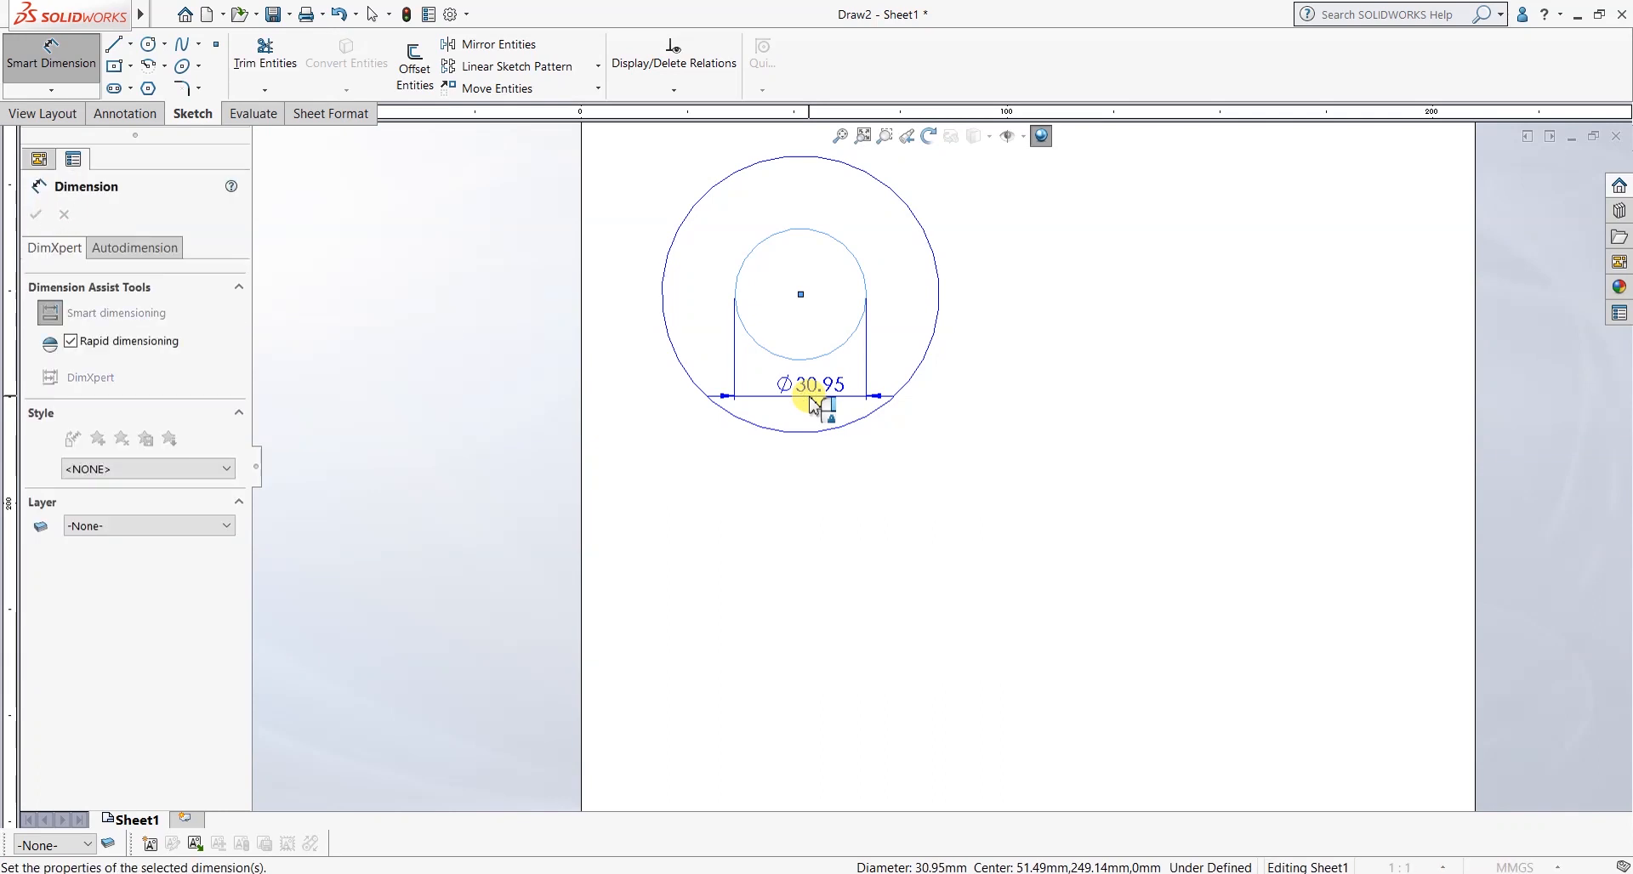
left_click(811, 404)
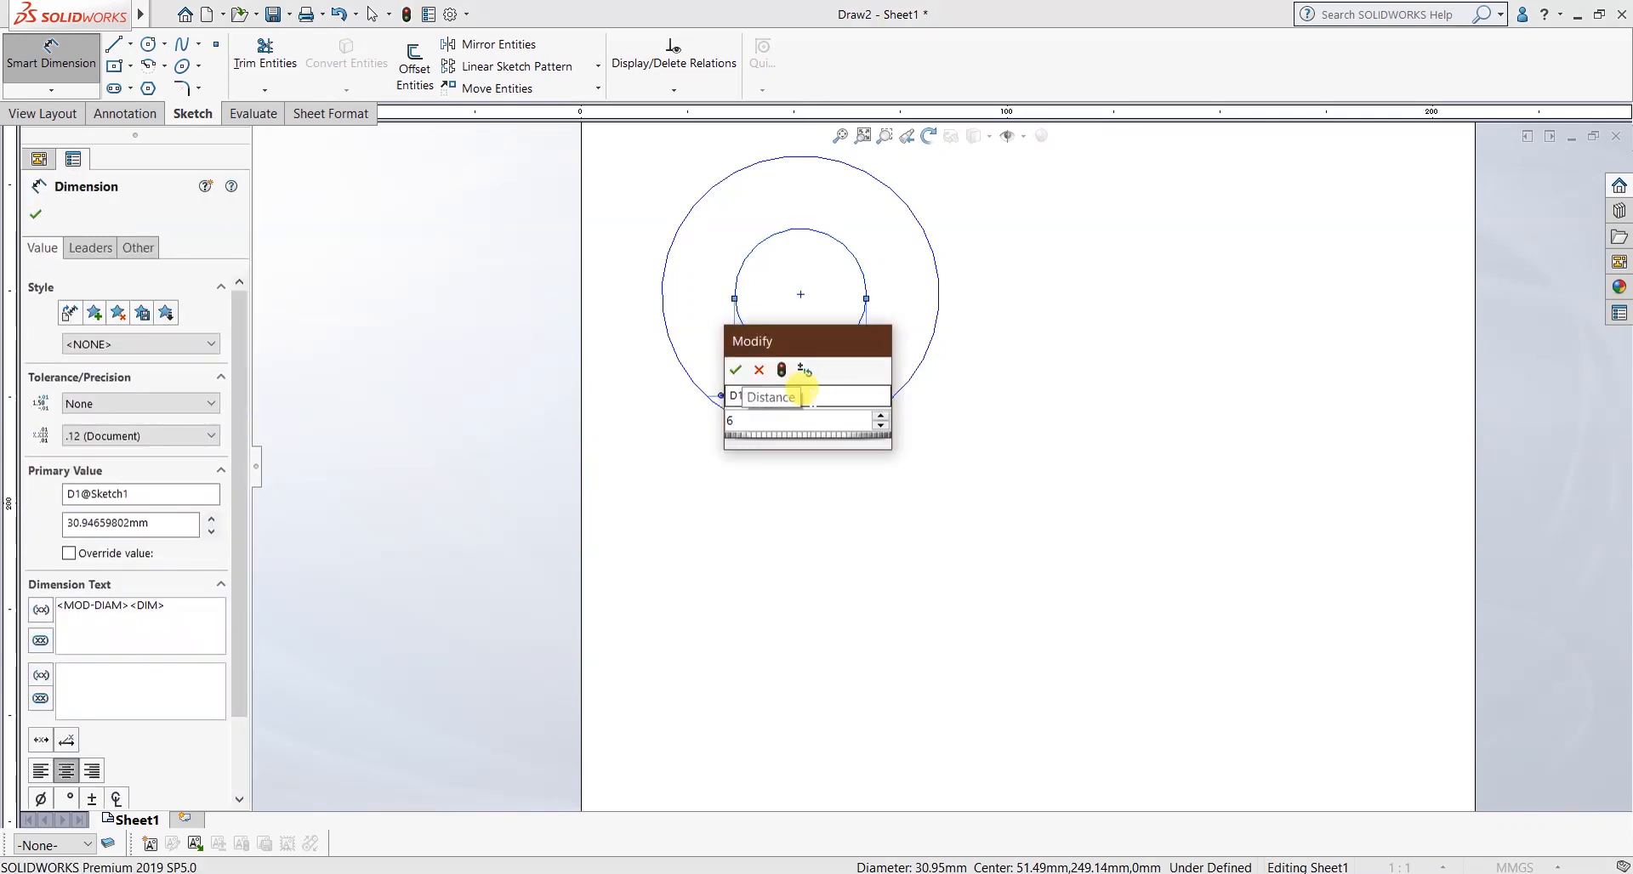
type("6")
key("Return")
Move the inner circle's diameter dimension up closer to the circle.
scroll(816, 378, "down", 2)
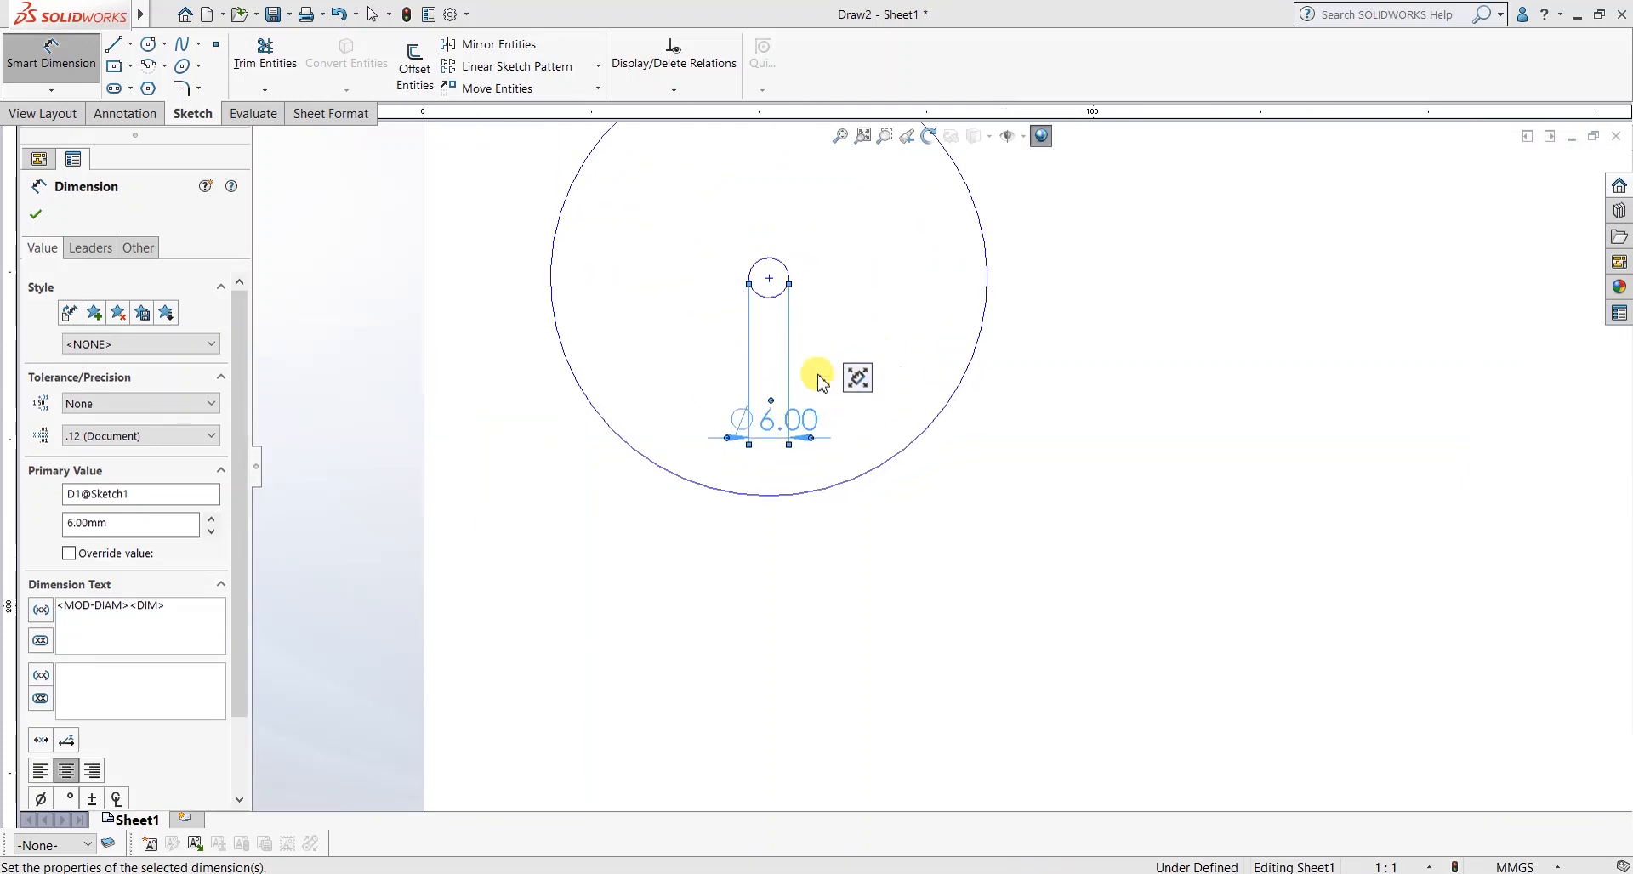
left_click(903, 304)
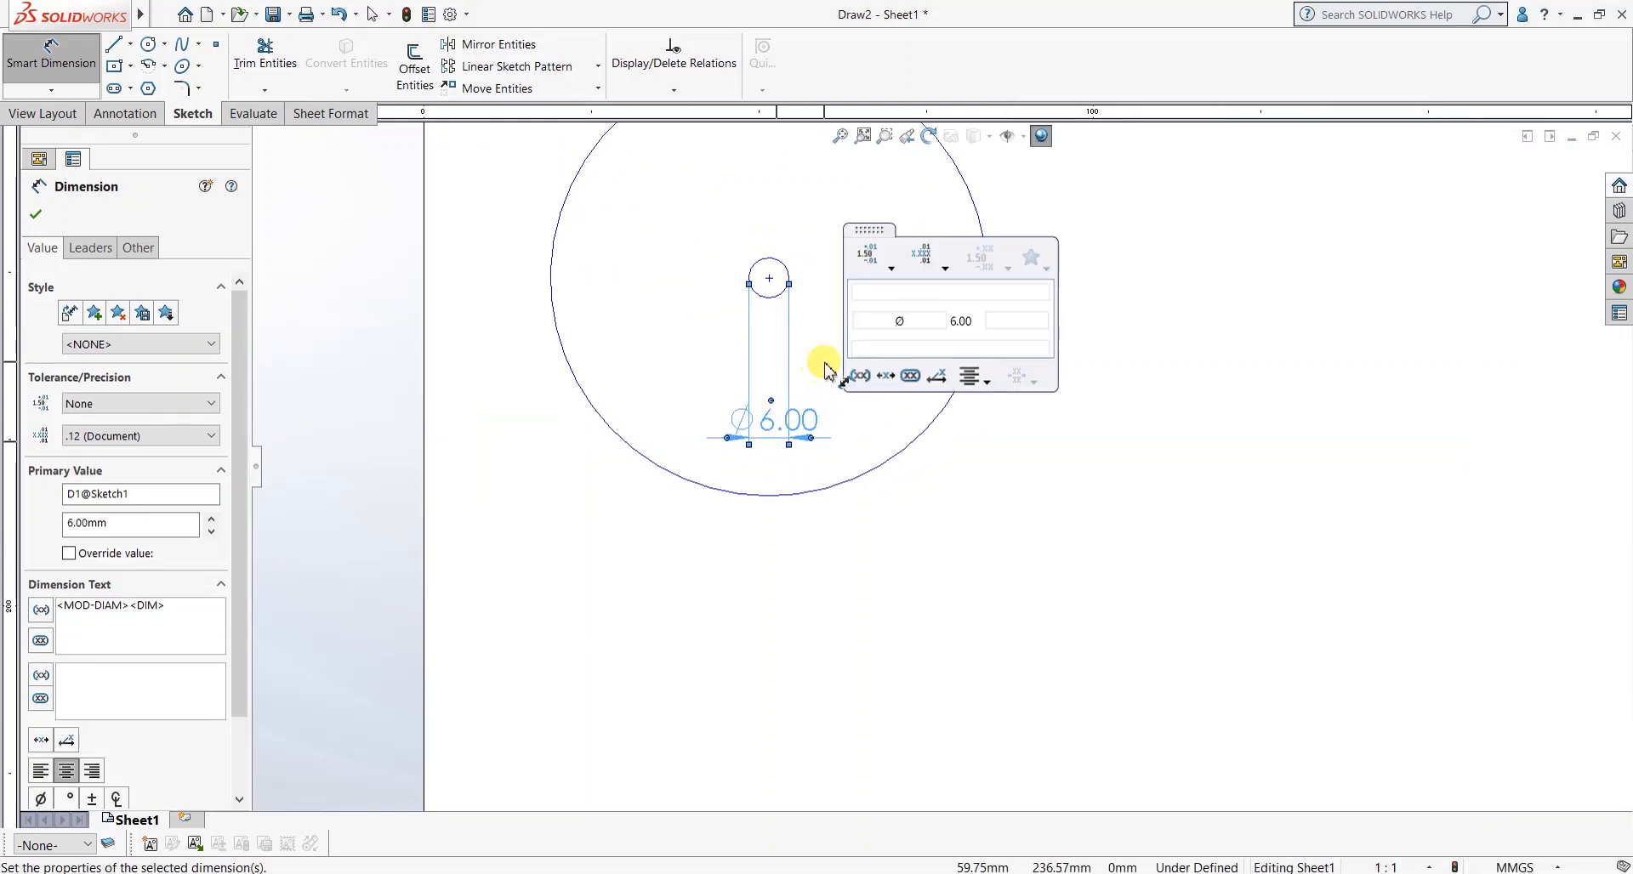
left_click_drag(795, 419, 769, 353)
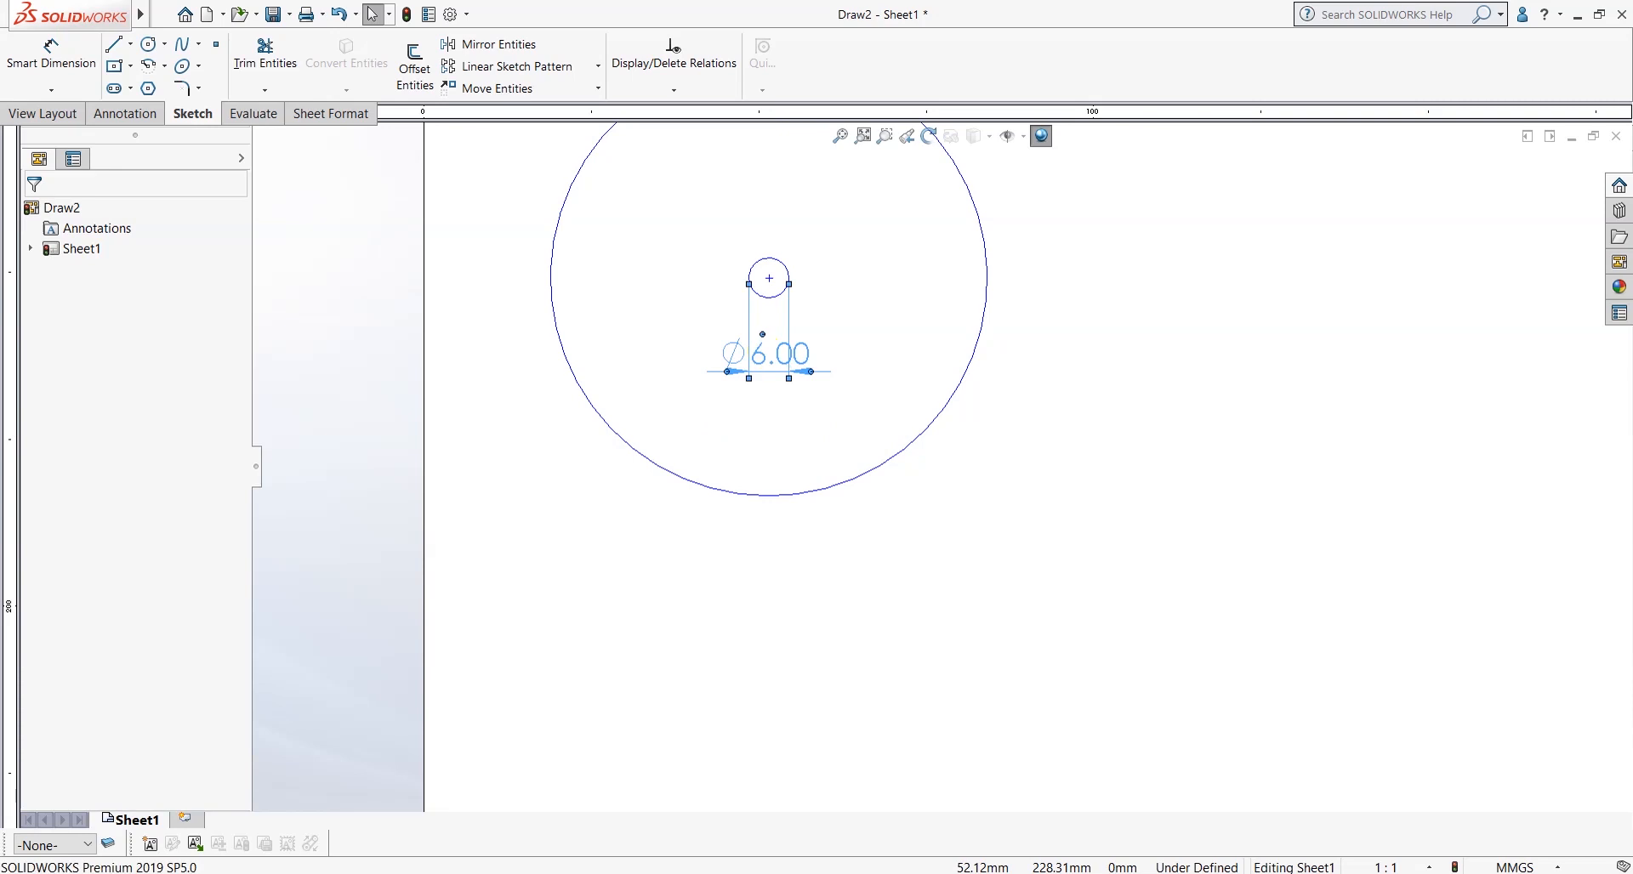
left_click(1006, 457)
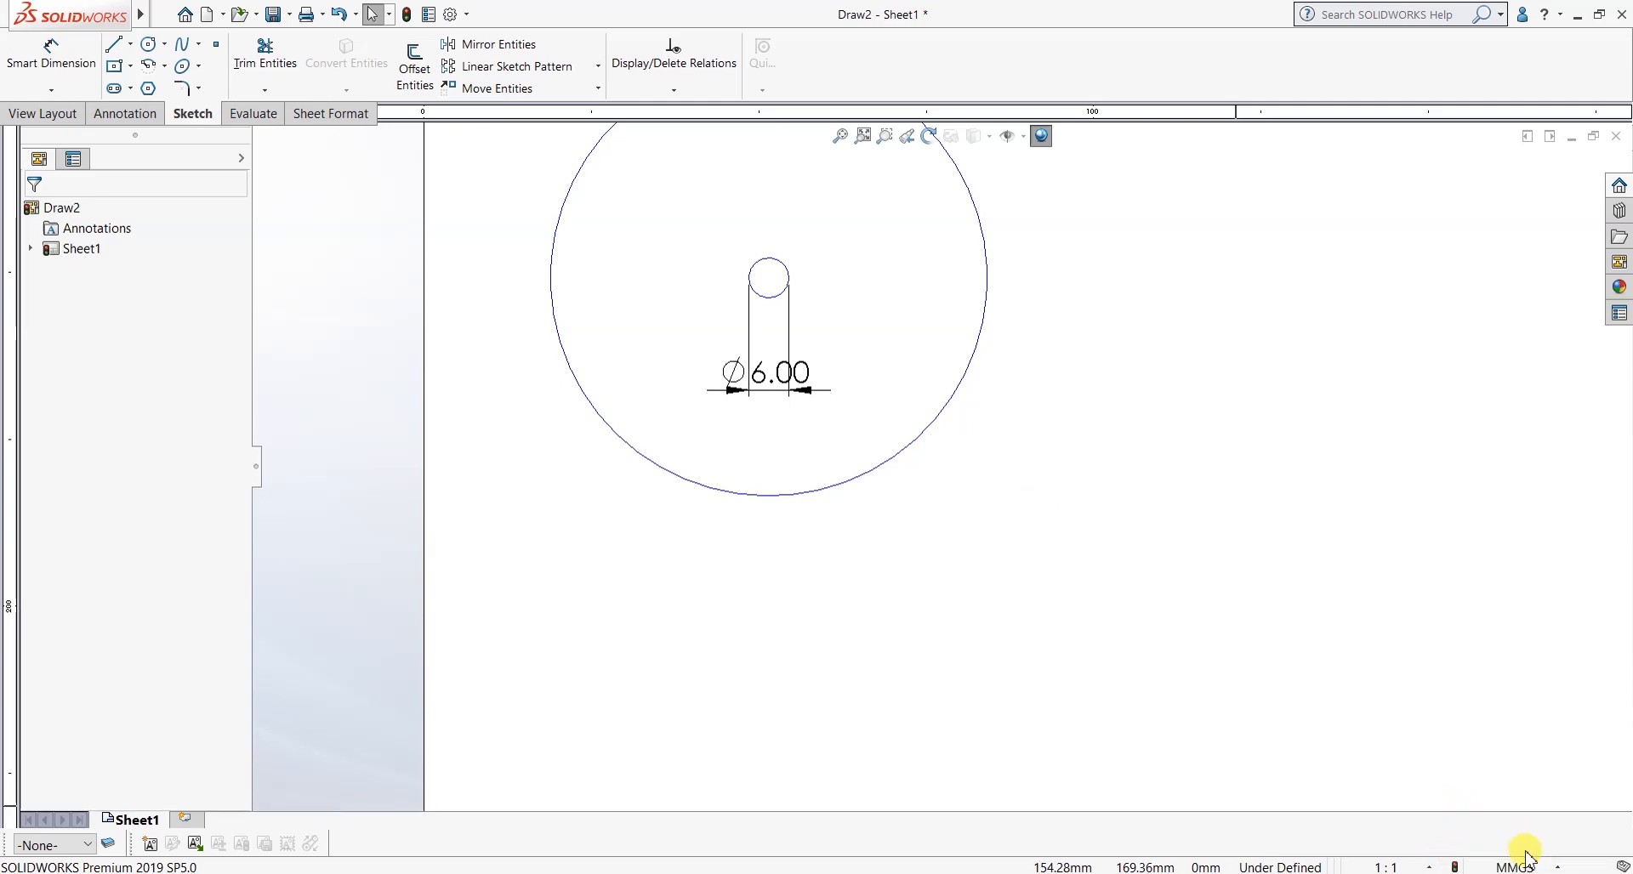
Dimension the outer circle's diameter, placing the dimension below the circle, and set it to 12.5 mm.
scroll(816, 332, "down", 1)
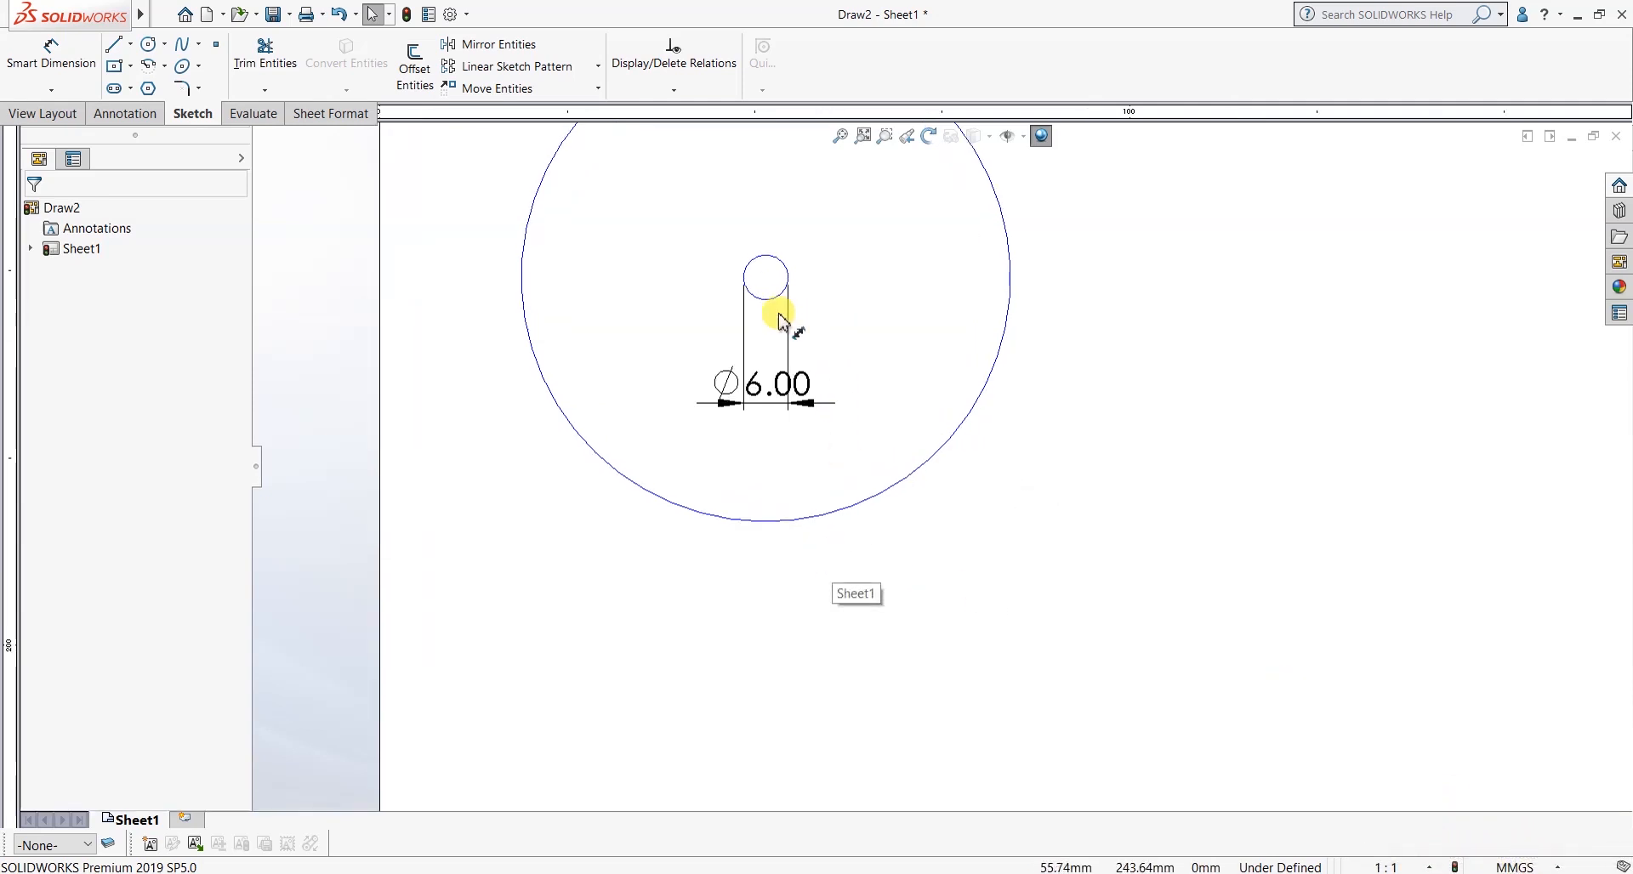
left_click(51, 53)
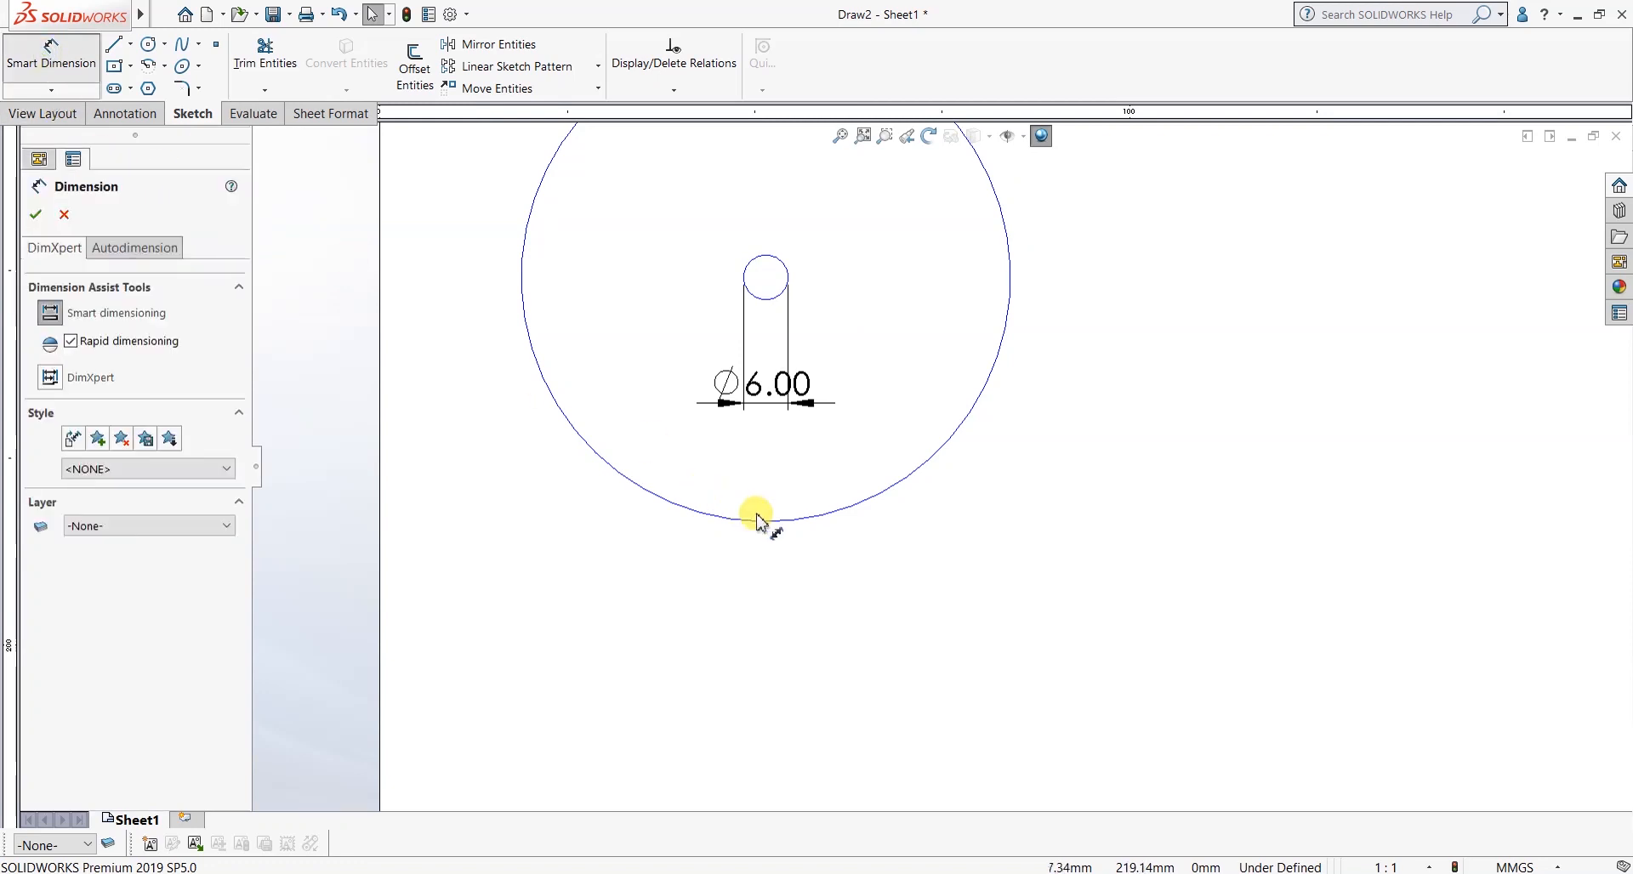
left_click(763, 519)
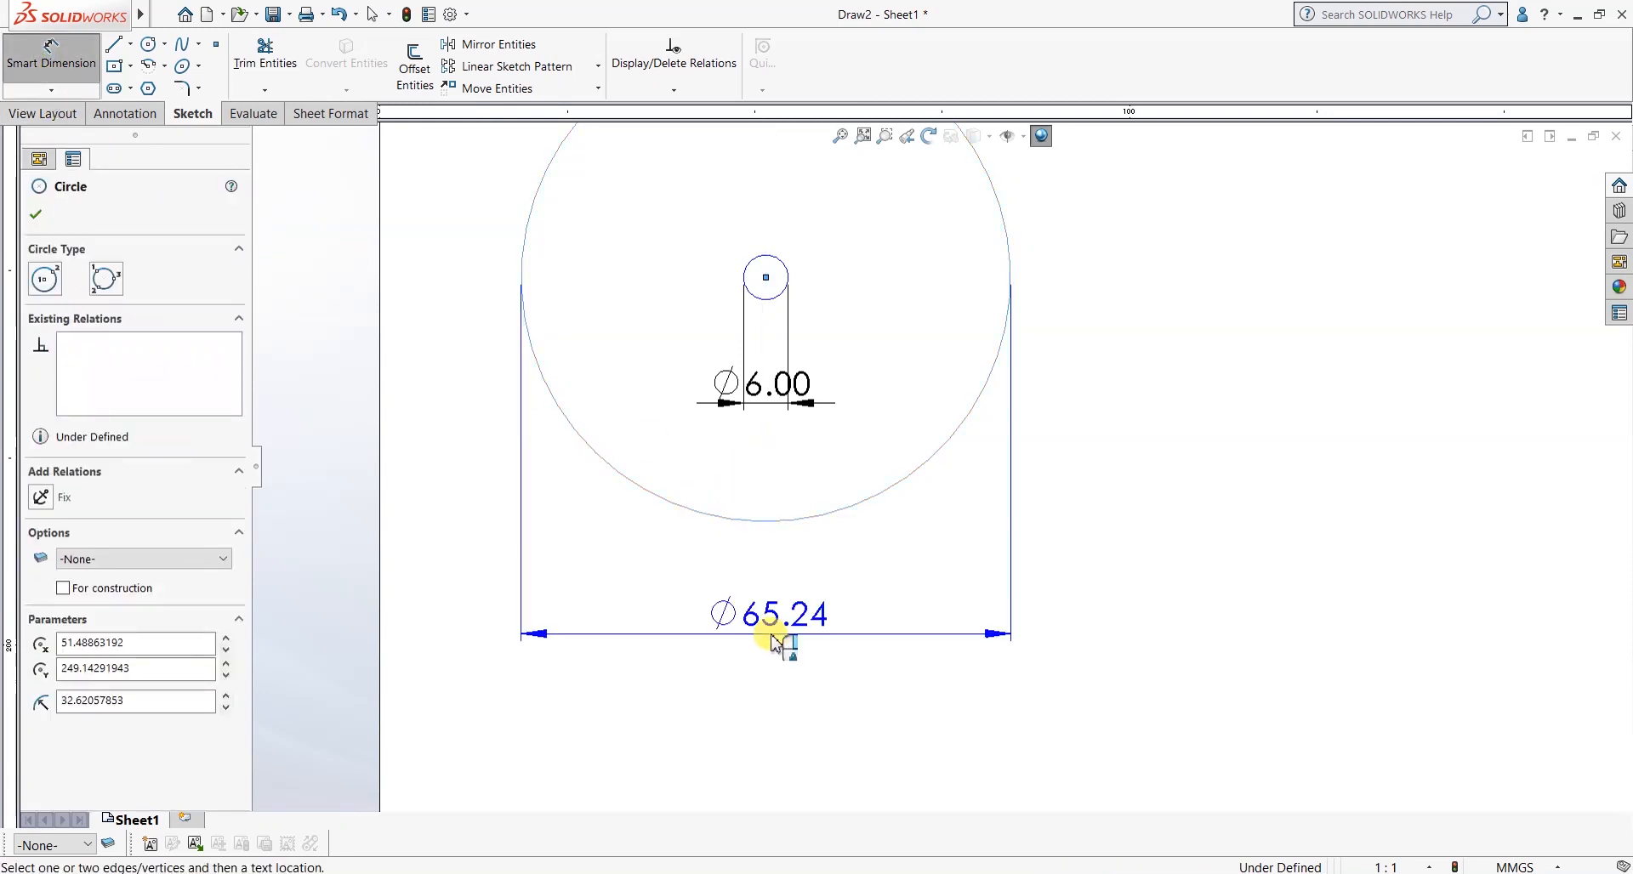
left_click(771, 643)
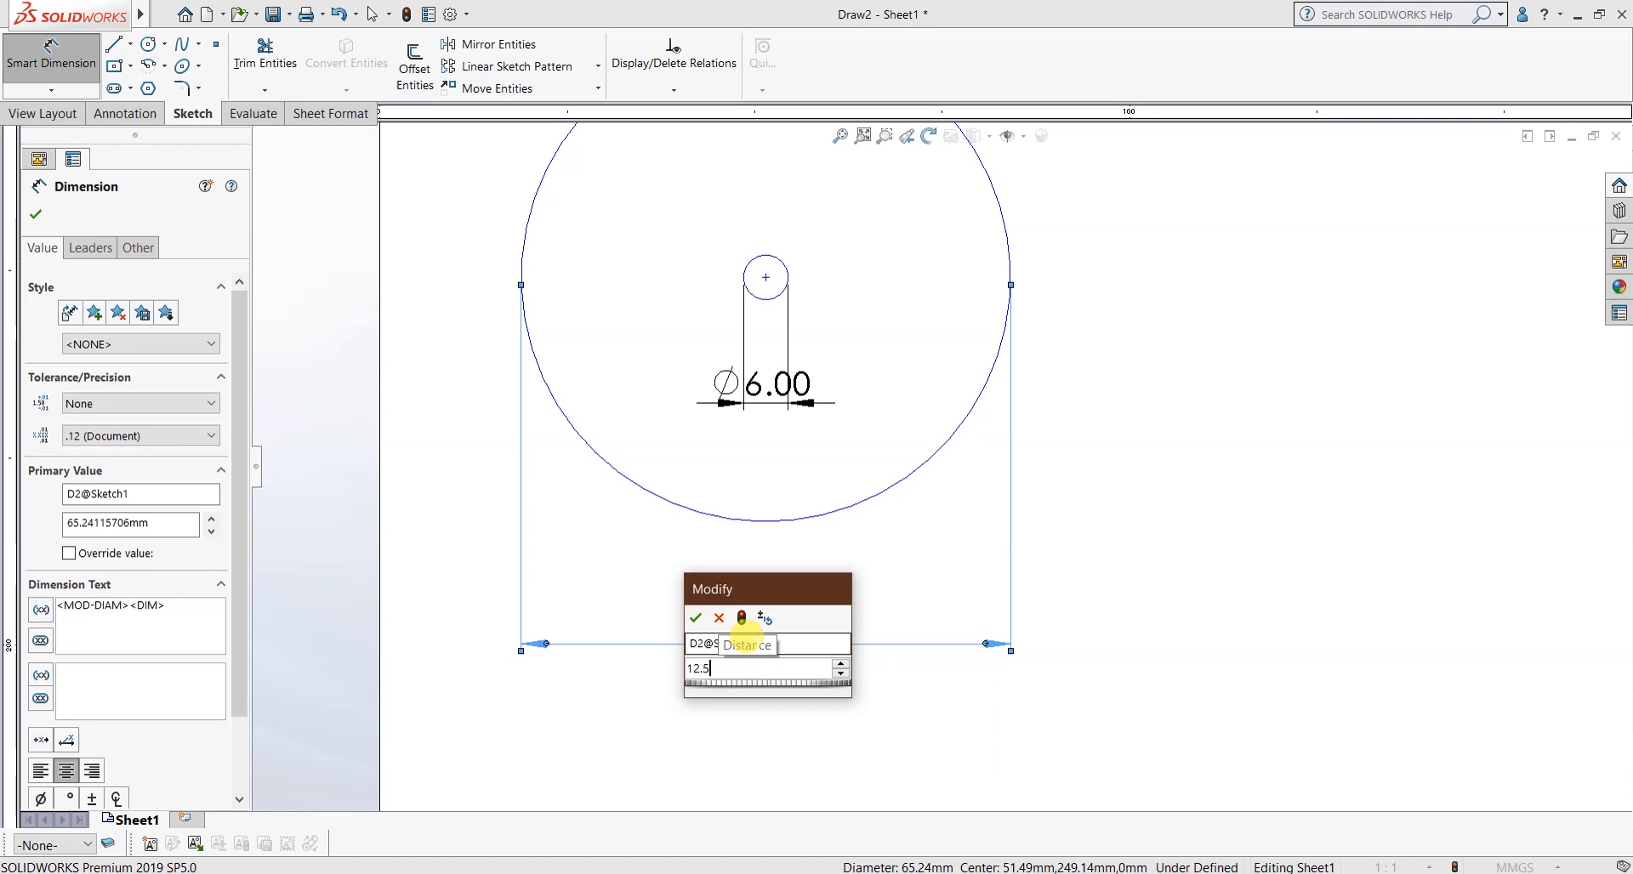
type("12.5")
key("Return")
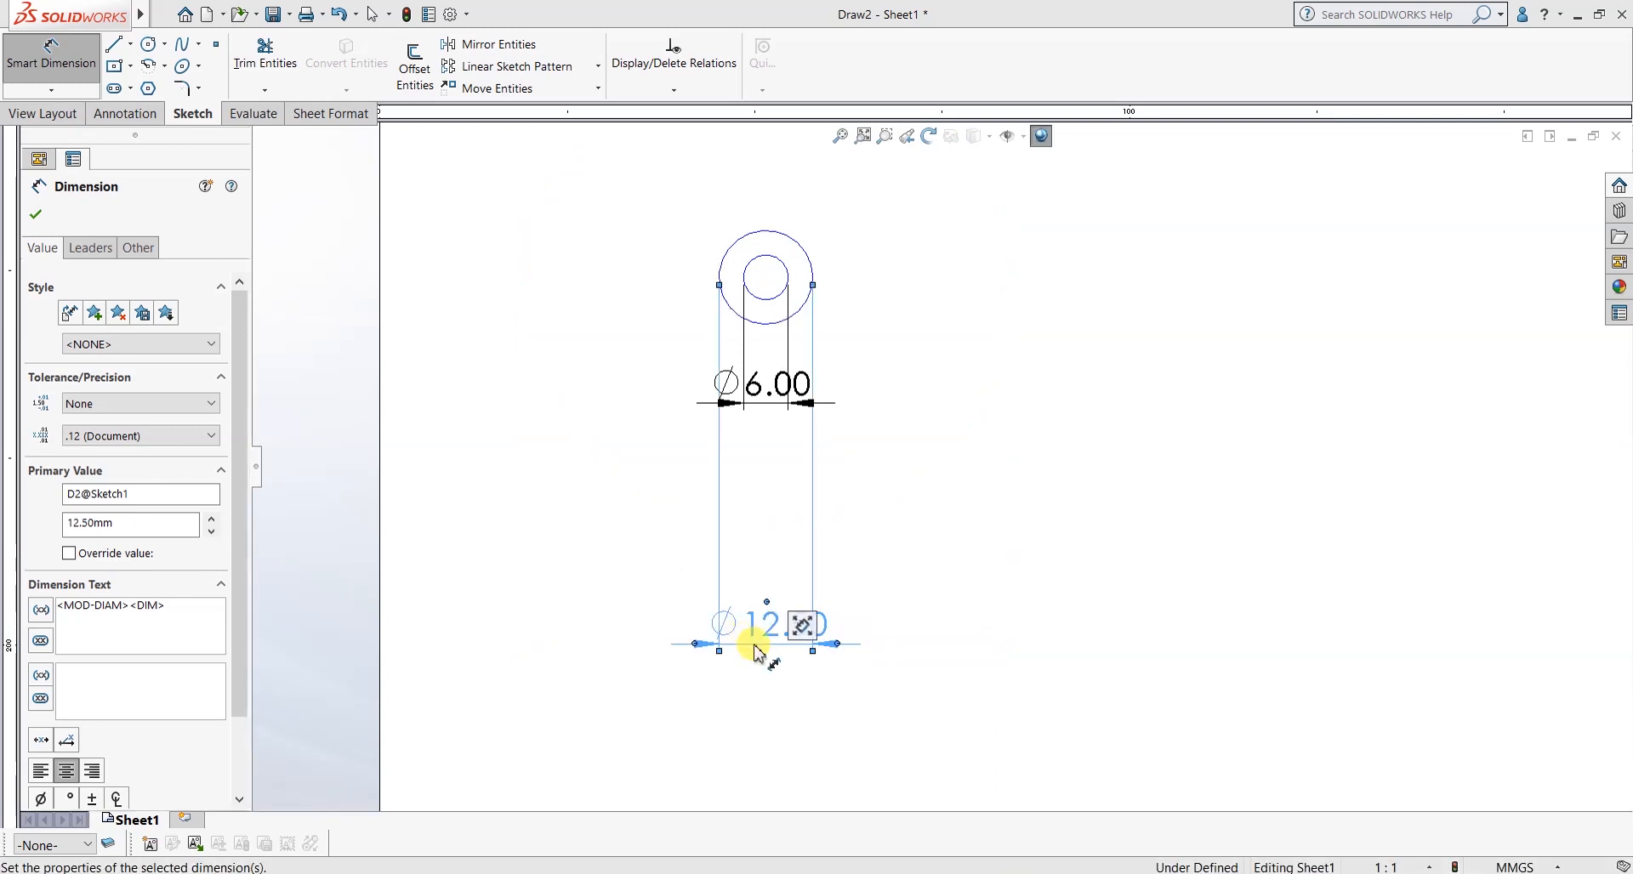
left_click(754, 653)
scroll(850, 391, "down", 2)
key("Escape")
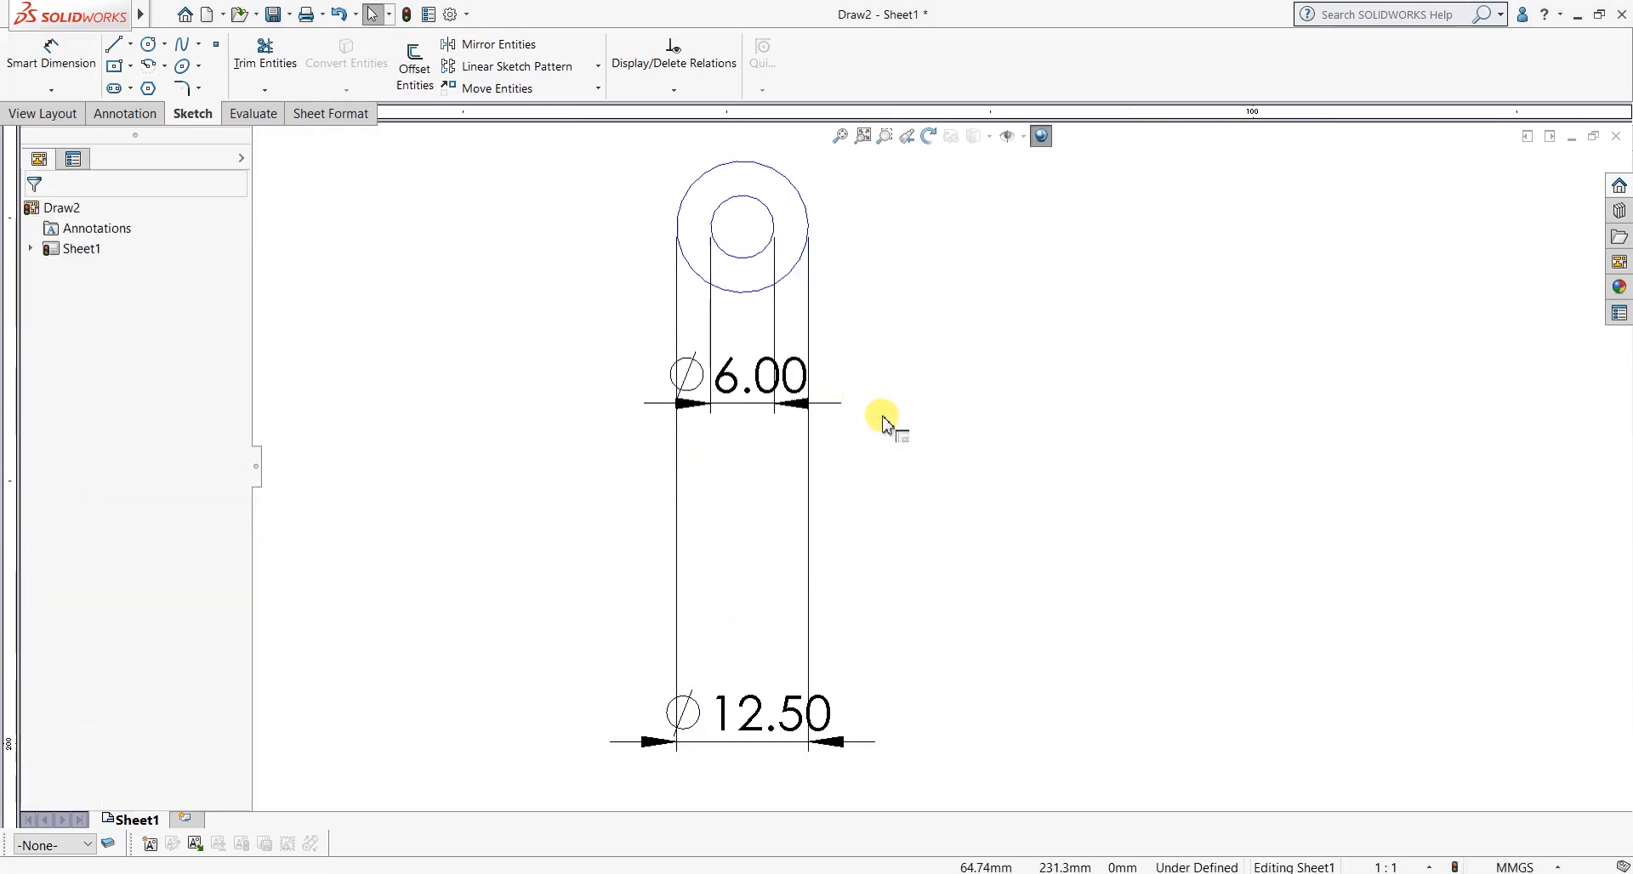
Stack both diameter dimensions closer beneath the circles, with the outer circle's dimension under the inner one's.
mouse_move(743, 375)
left_mouse_down()
mouse_move(729, 340)
mouse_move(750, 352)
left_mouse_up()
left_click_drag(751, 721, 732, 441)
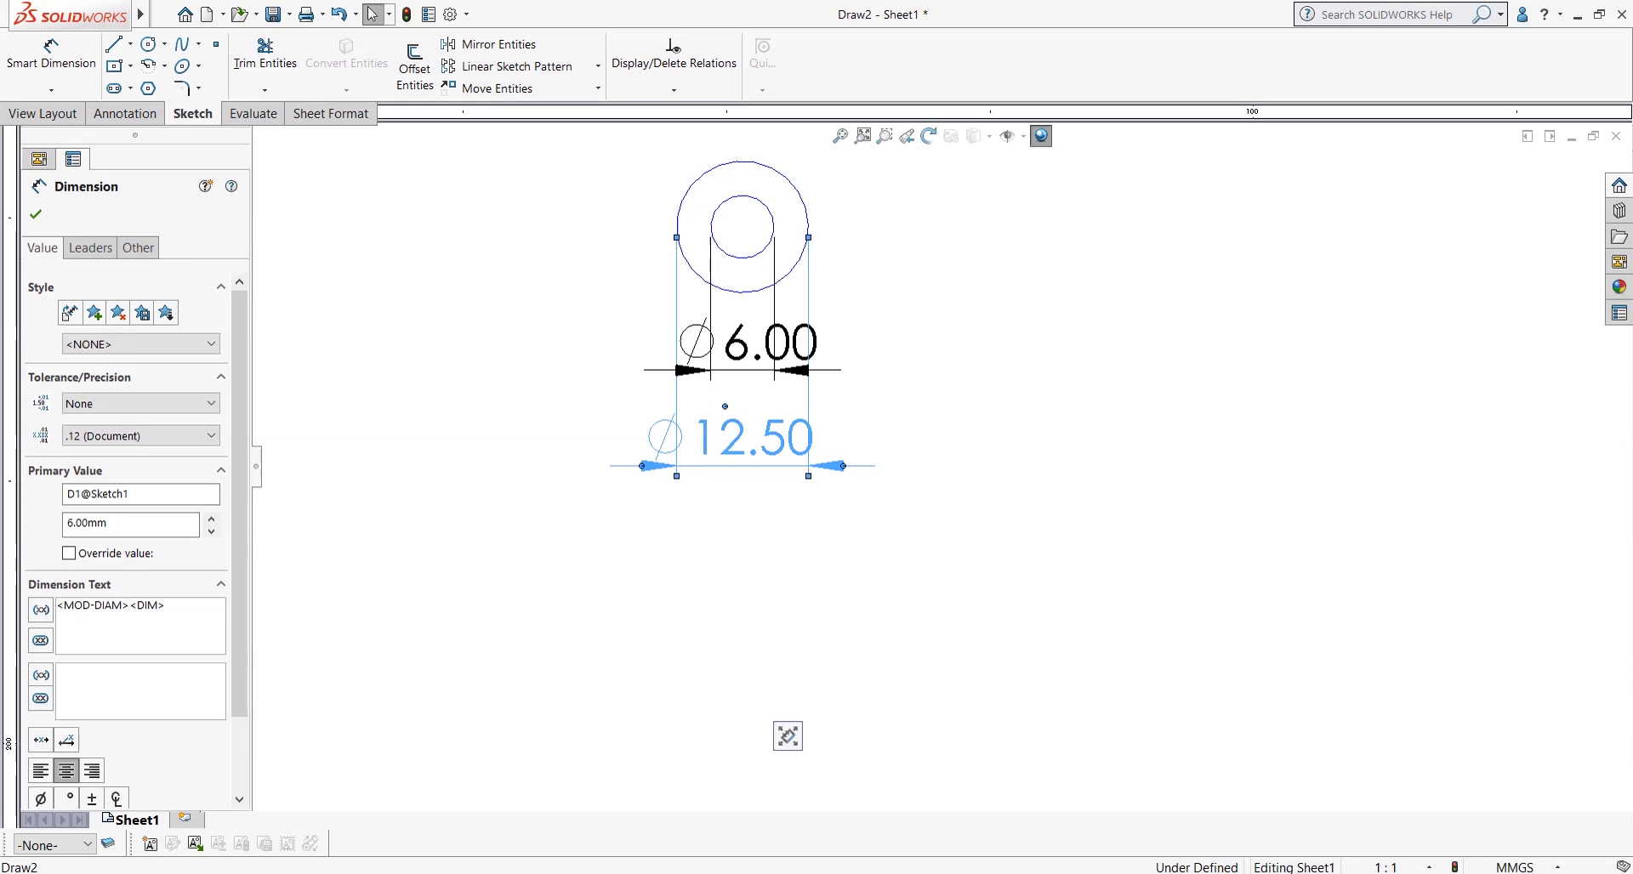
left_click(901, 349)
scroll(837, 253, "down", 2)
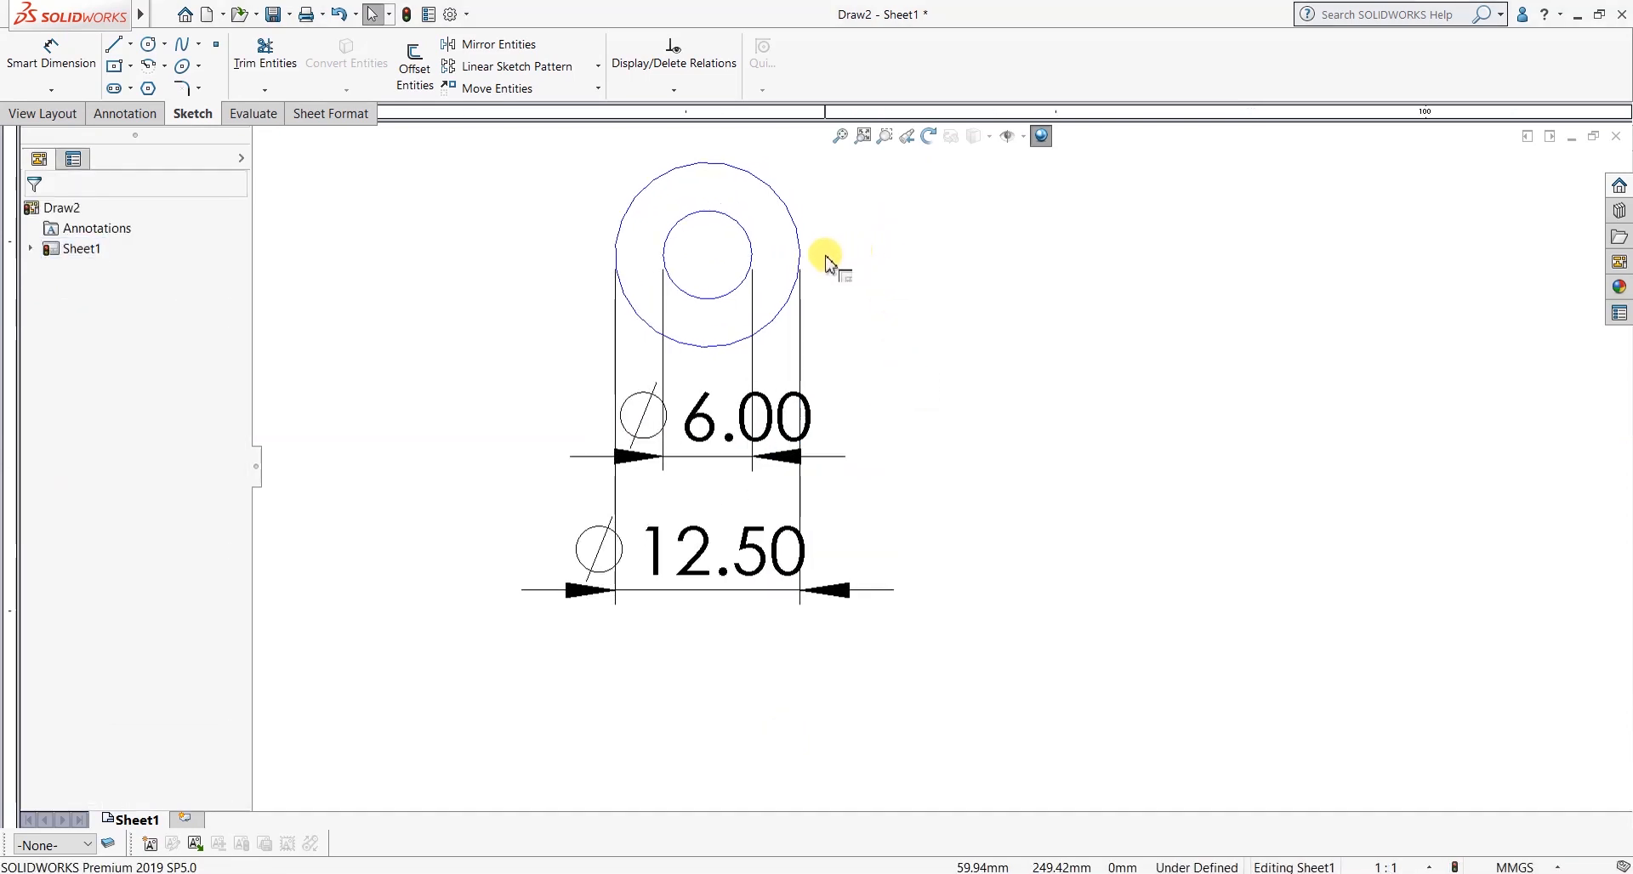
Add a Fix relation to the shared centre point of the two concentric circles.
scroll(765, 328, "down", 3)
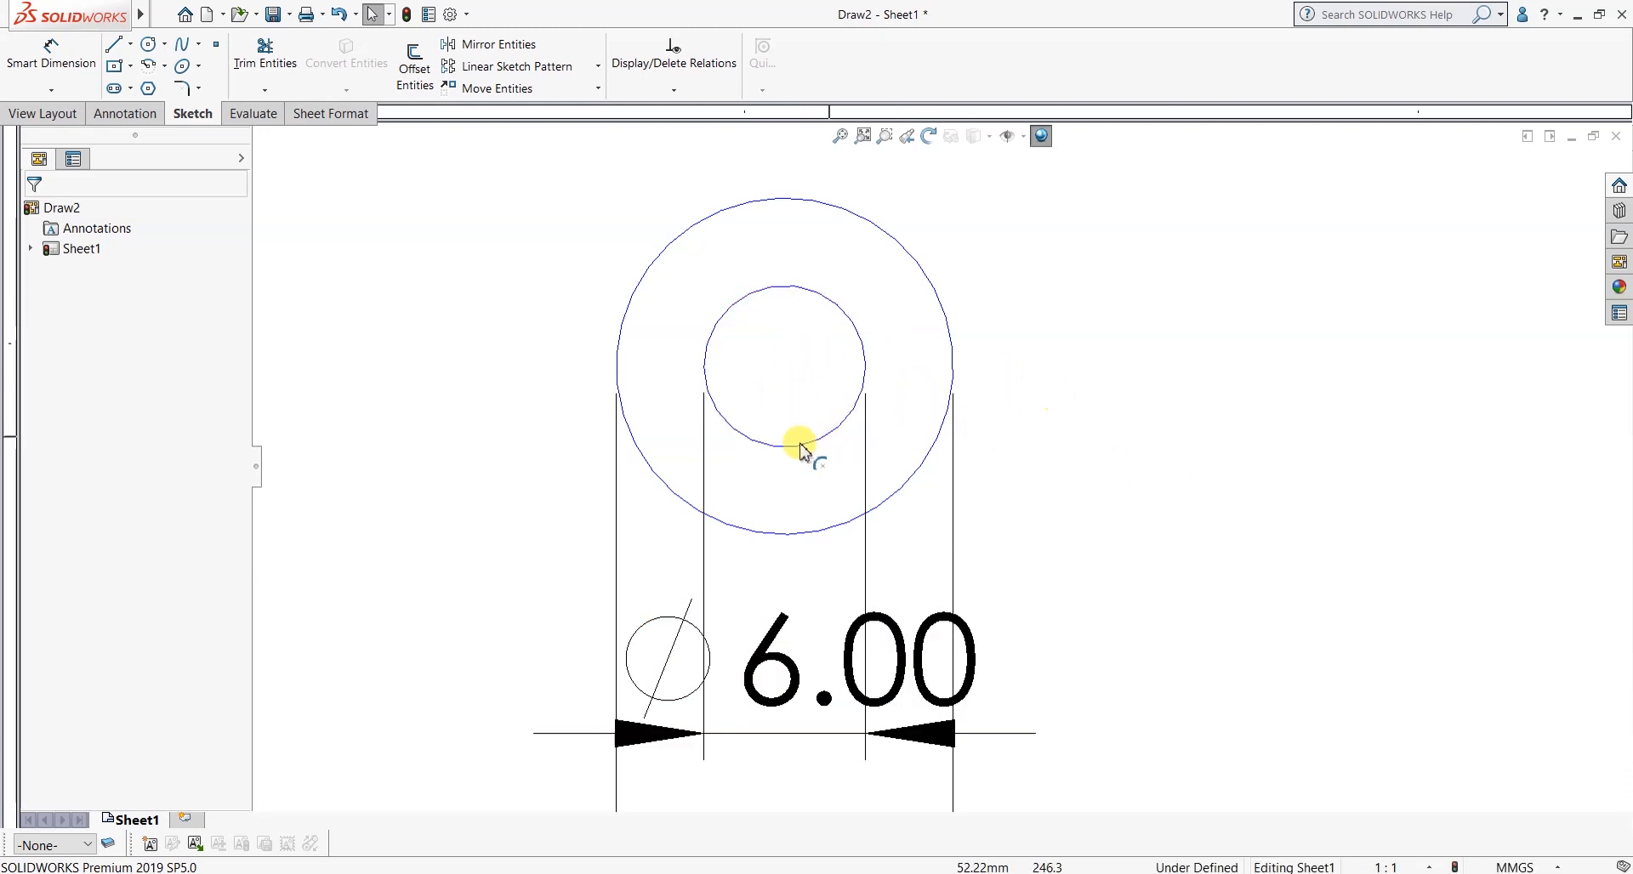
left_click(786, 367)
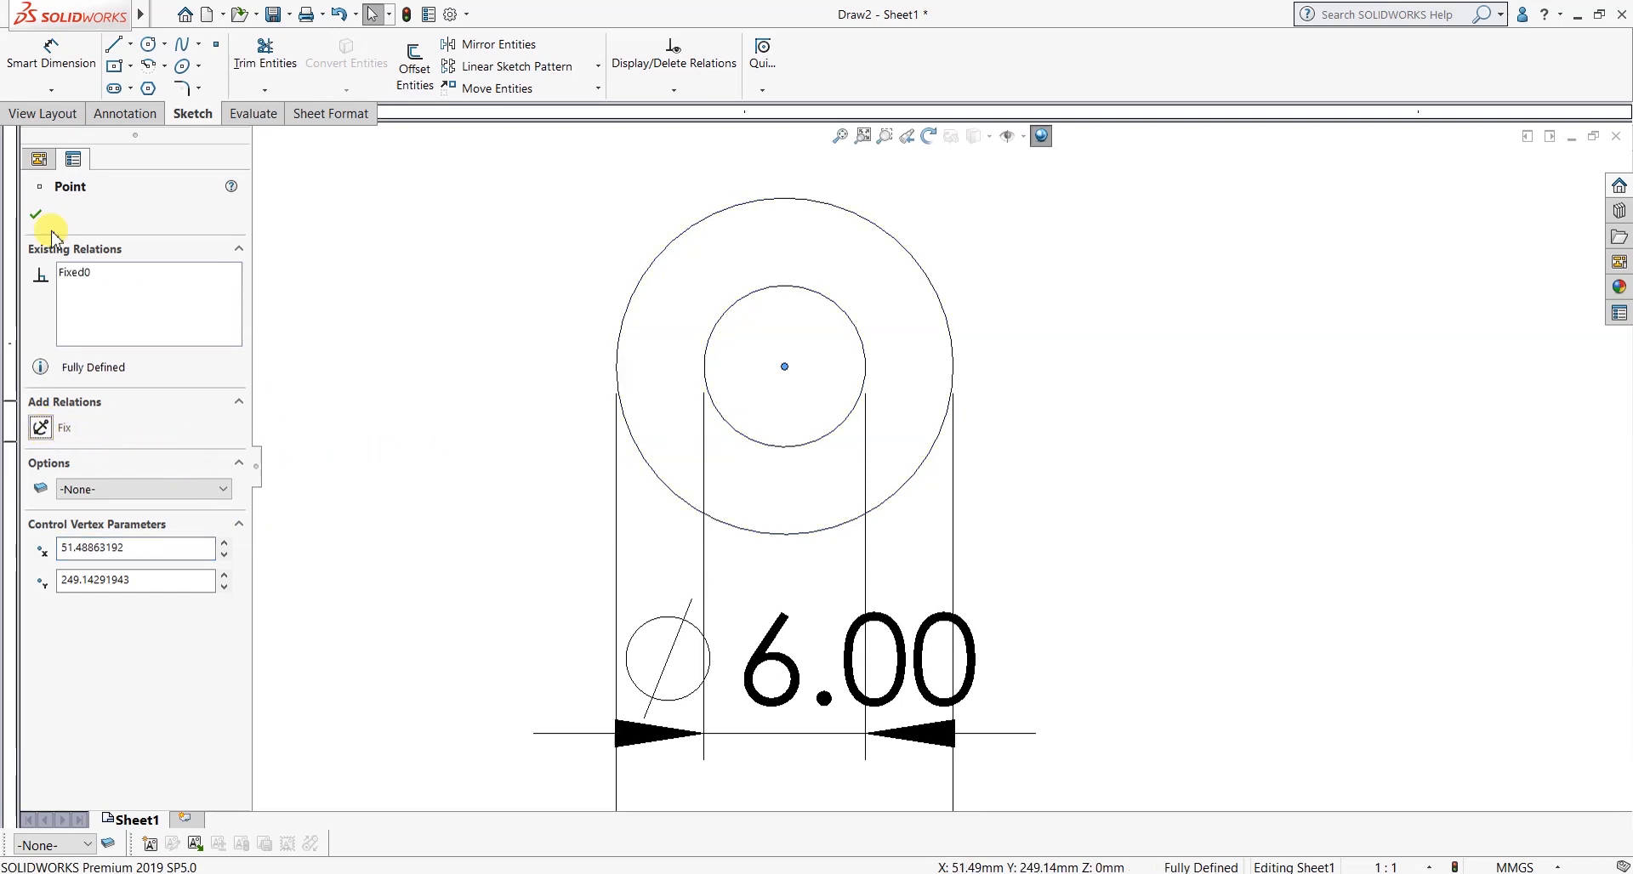
left_click(36, 210)
double_click(1049, 401)
scroll(1021, 410, "up", 1)
scroll(1024, 414, "down", 1)
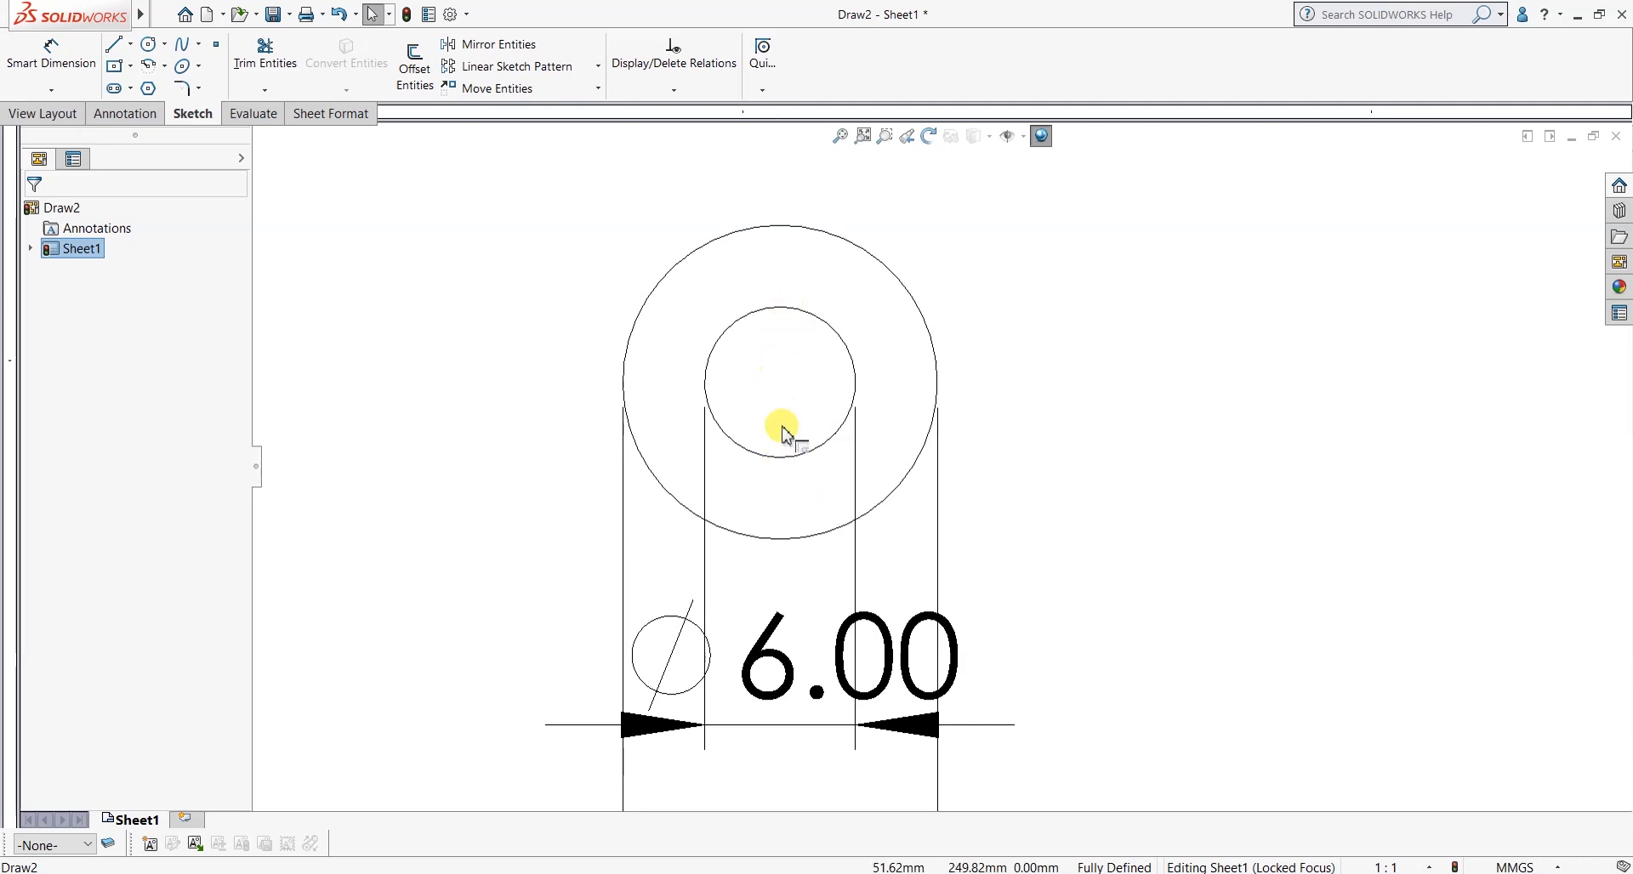
Sketch a vertical line through the circles' centre, extending slightly beyond the outer circle at both ends.
left_click(116, 47)
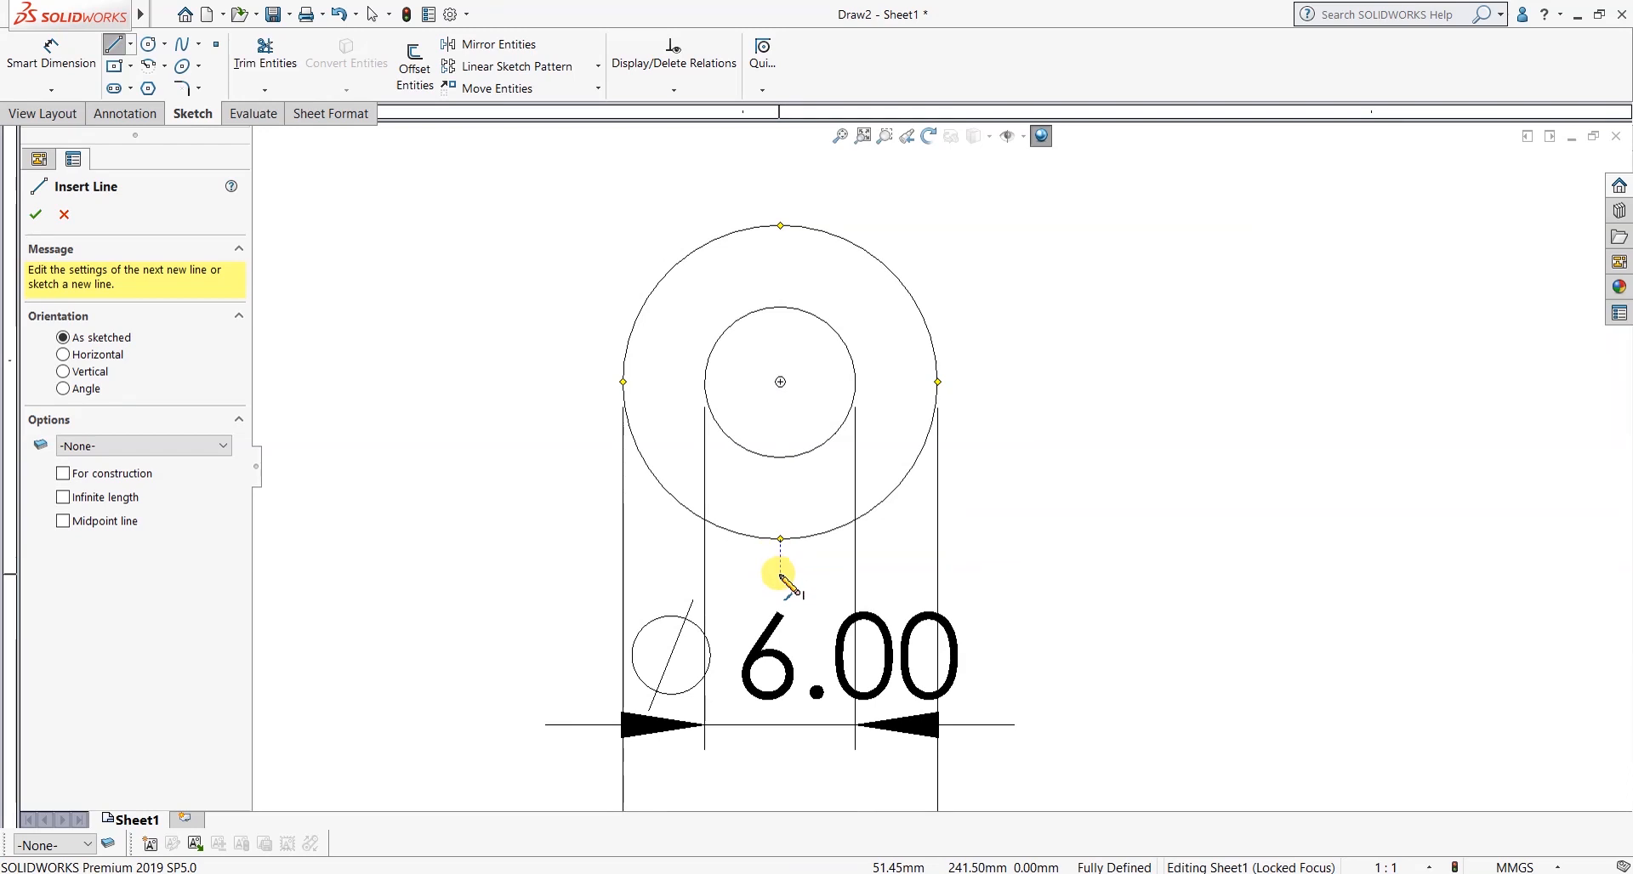
left_click(781, 539)
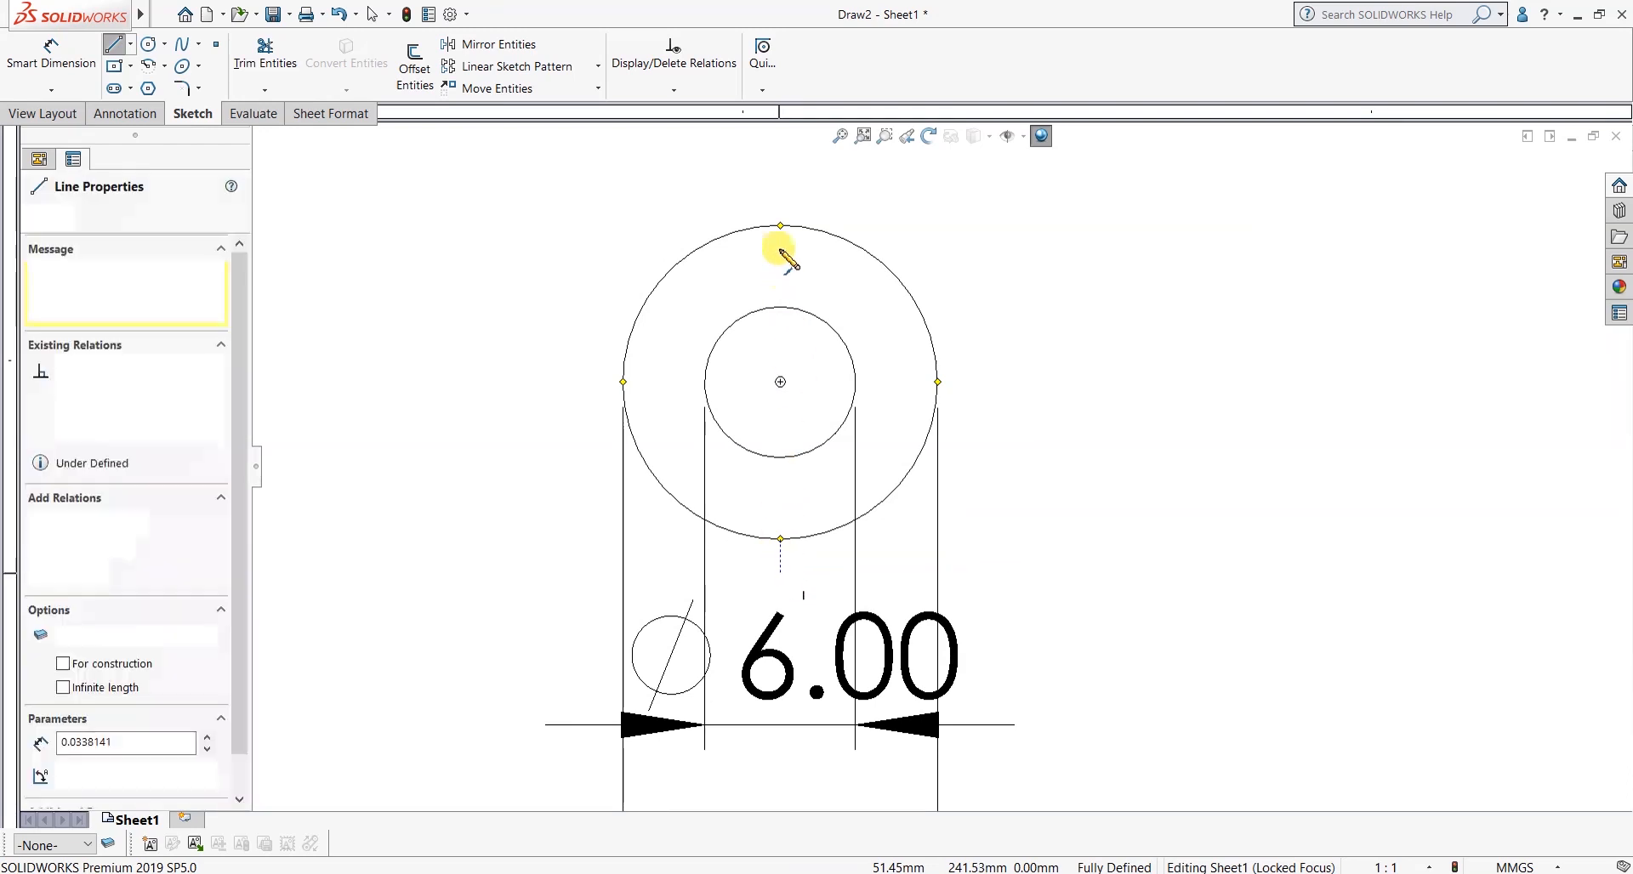
left_click(781, 166)
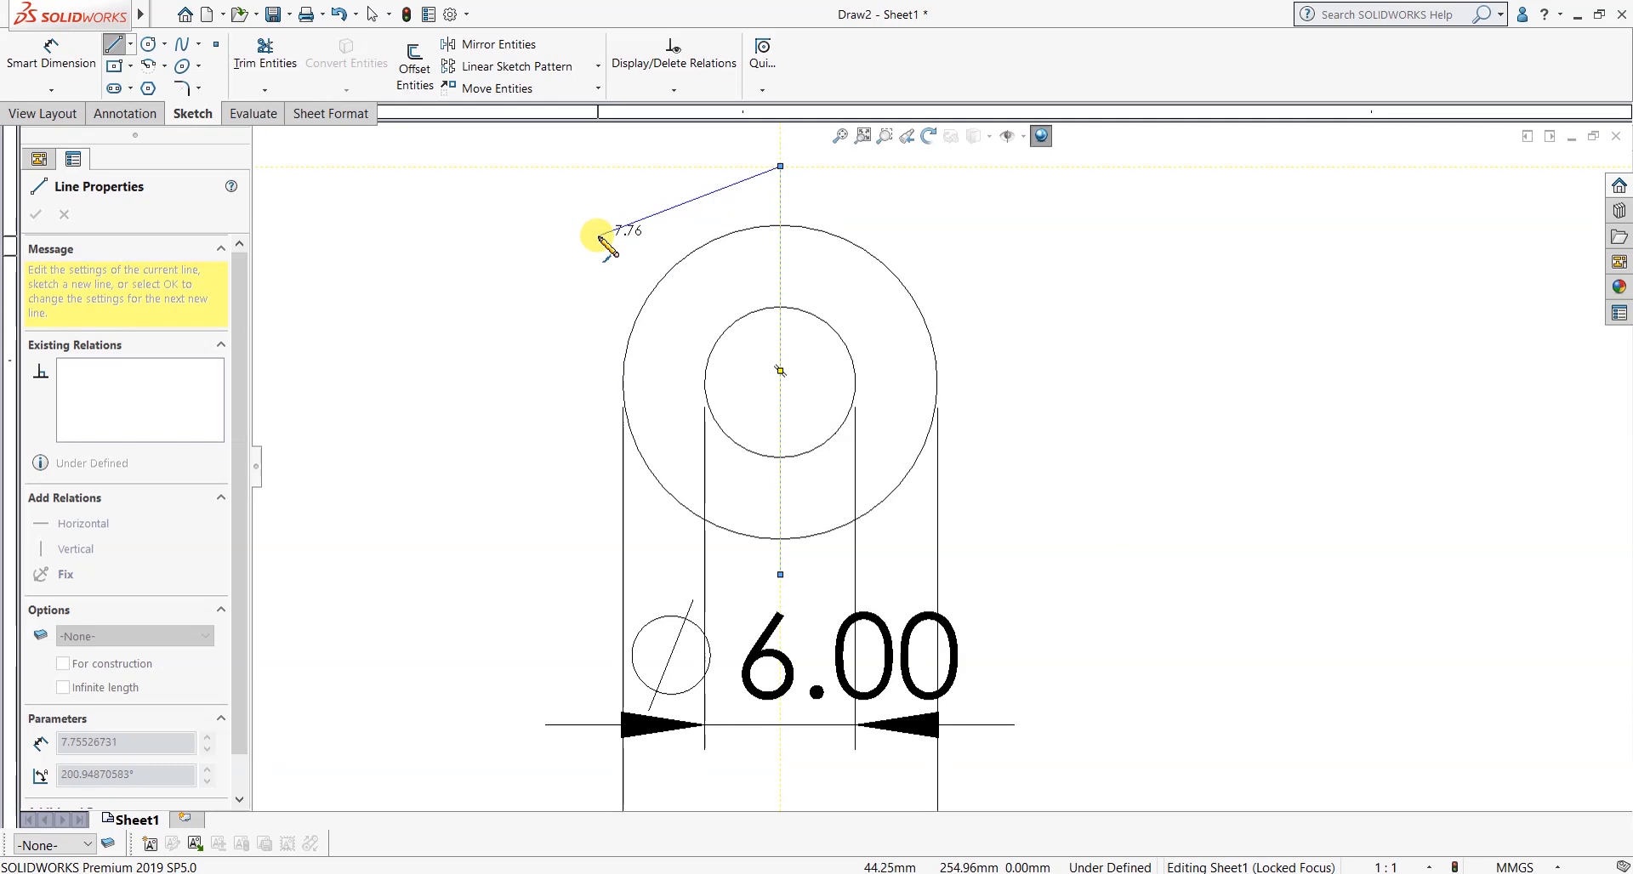
key("Escape")
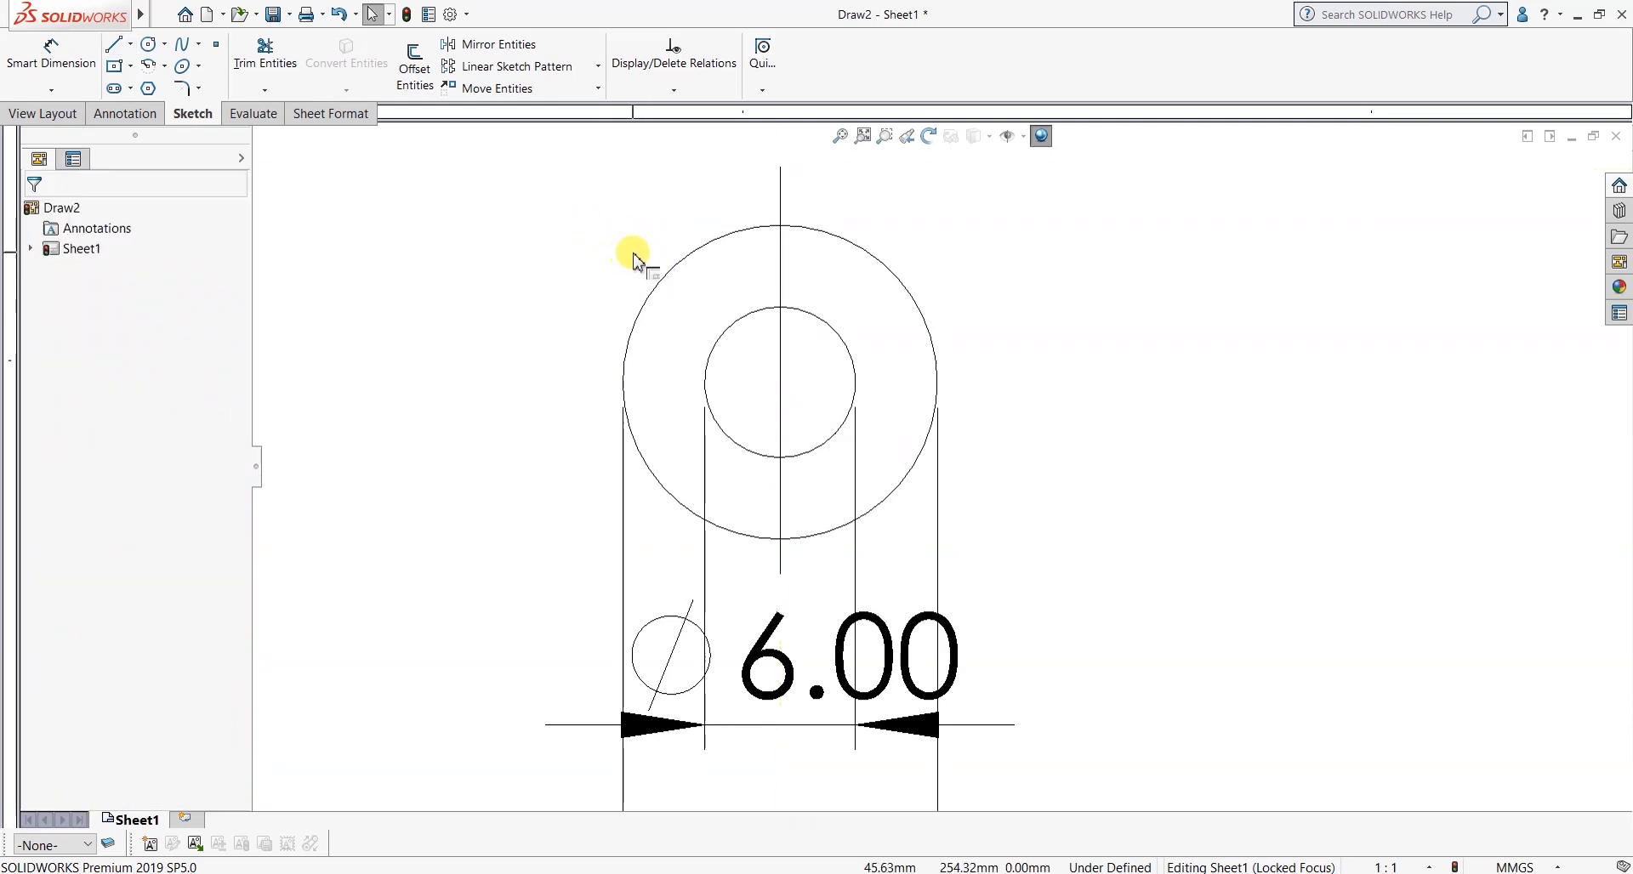
scroll(846, 255, "down", 1)
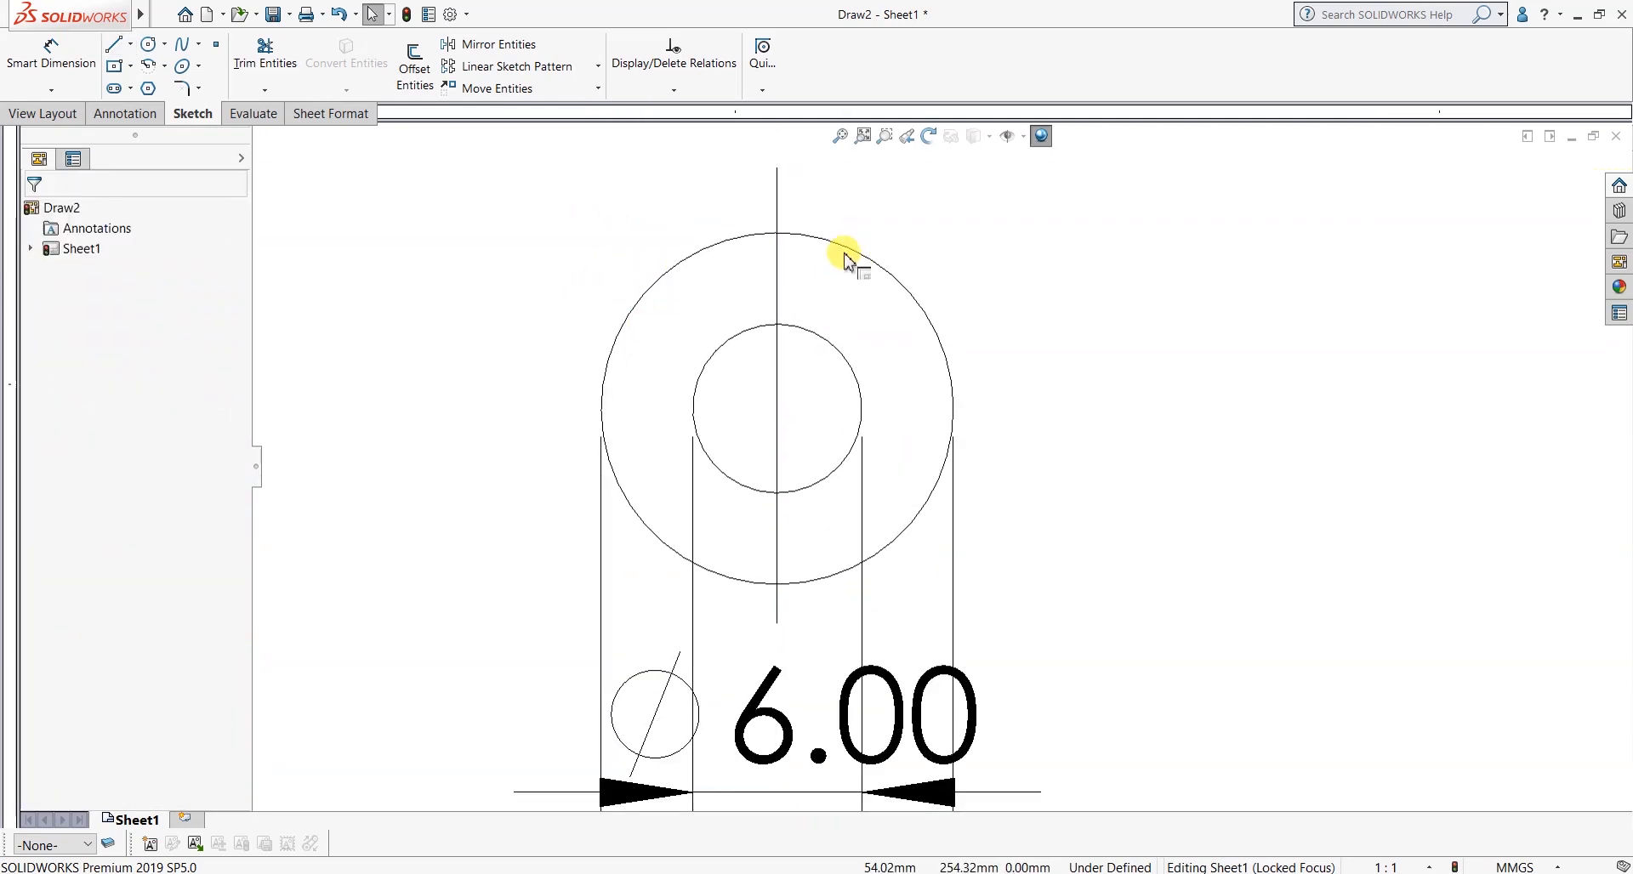
scroll(777, 328, "up", 2)
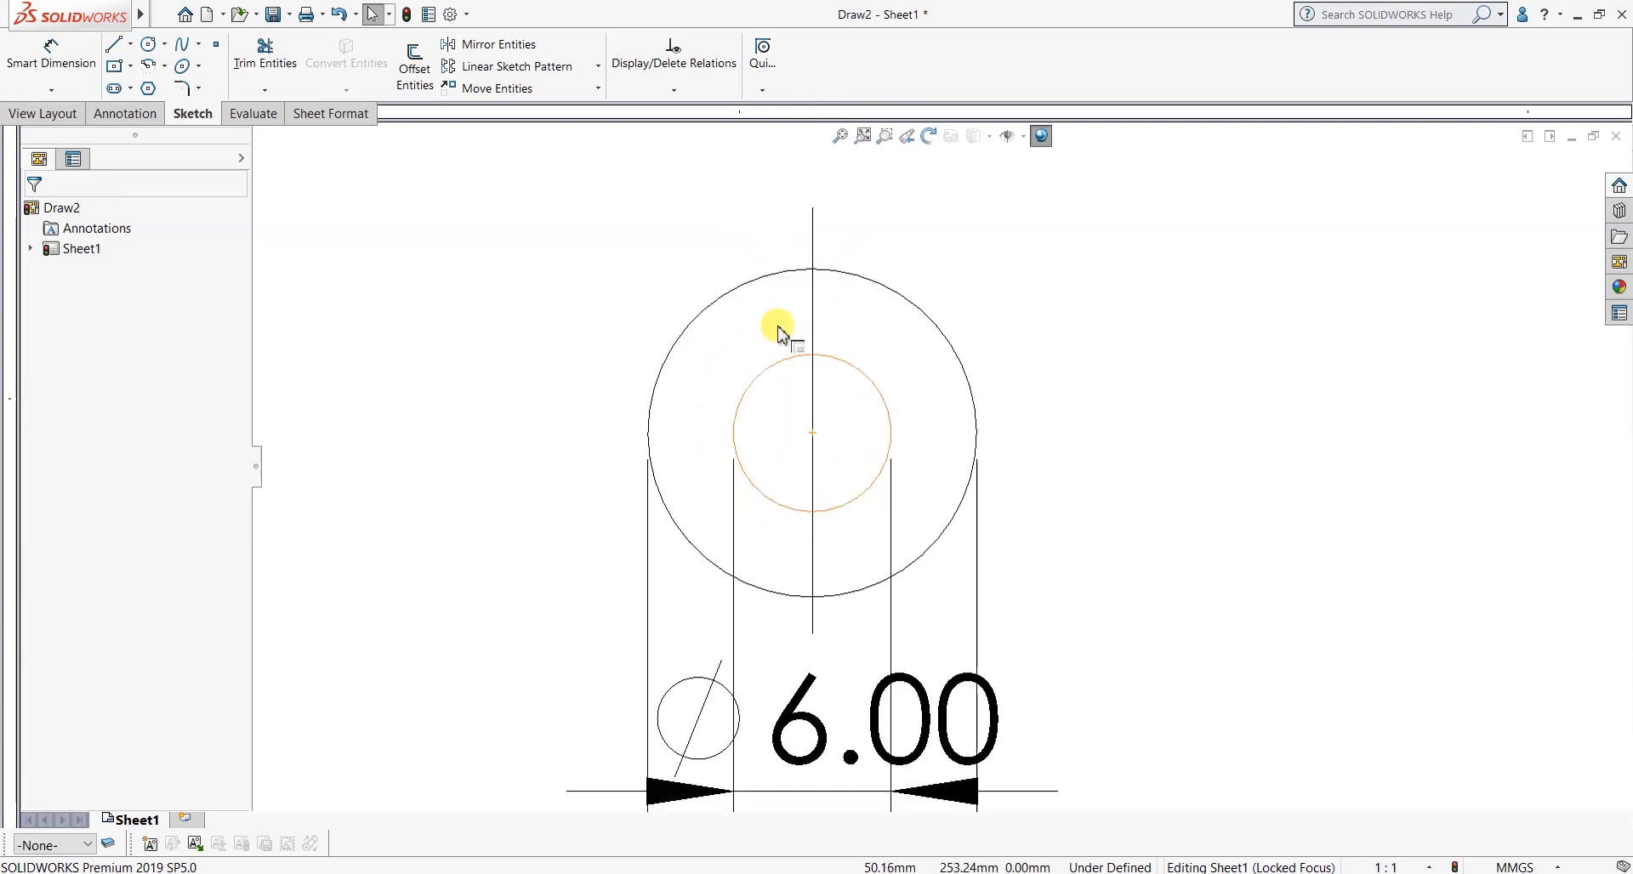
scroll(842, 629, "down", 2)
scroll(881, 484, "up", 1)
scroll(977, 394, "down", 2)
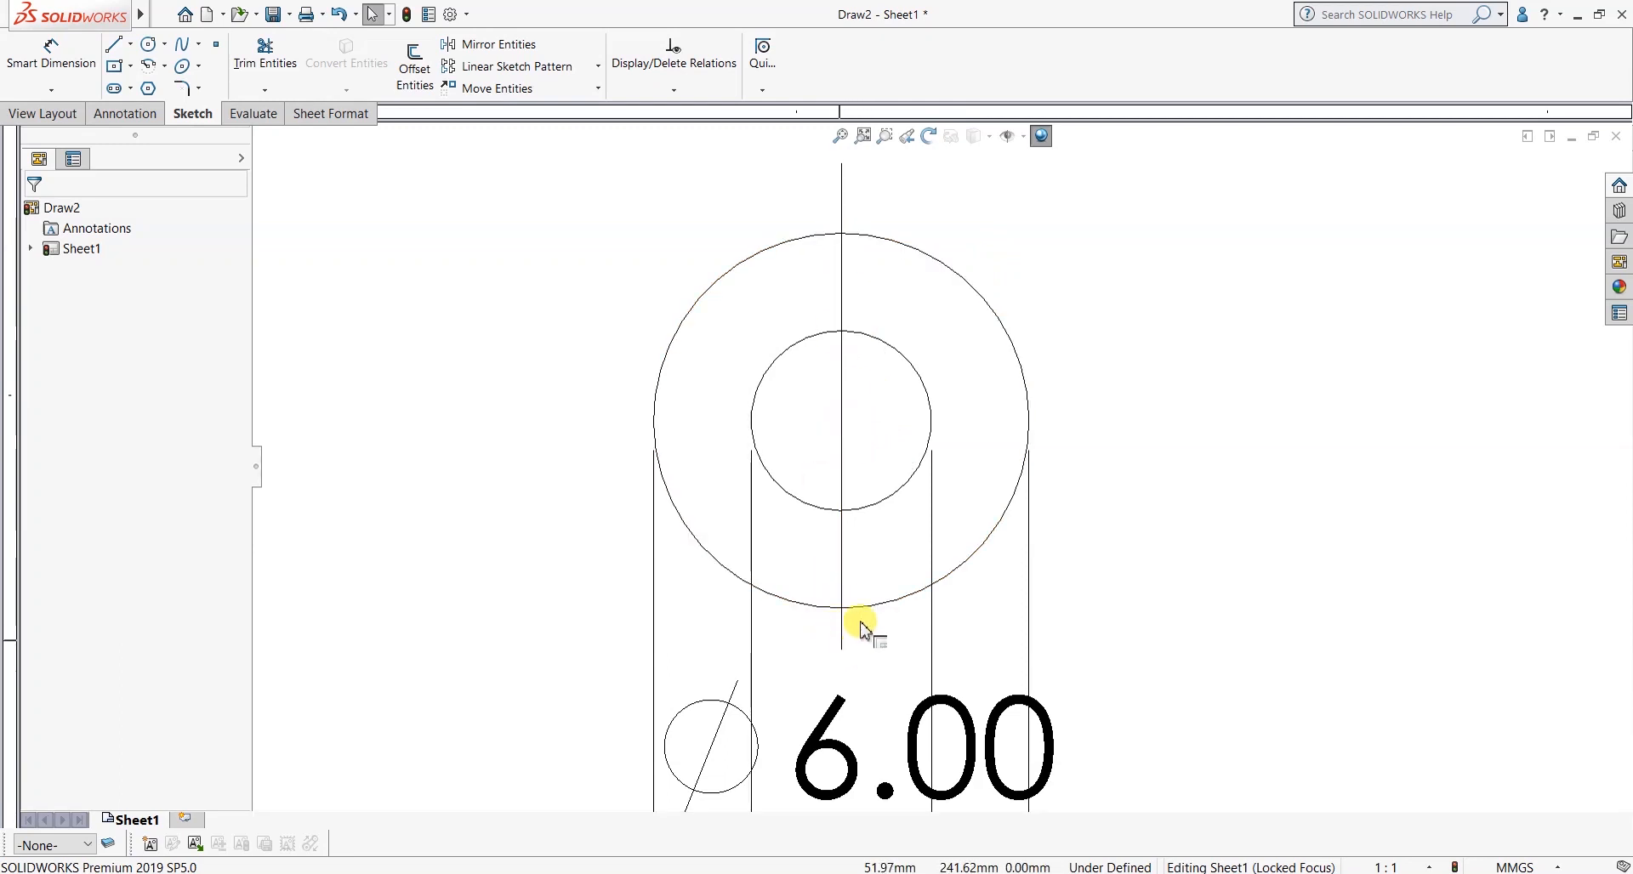
scroll(832, 628, "up", 1)
scroll(868, 230, "down", 1)
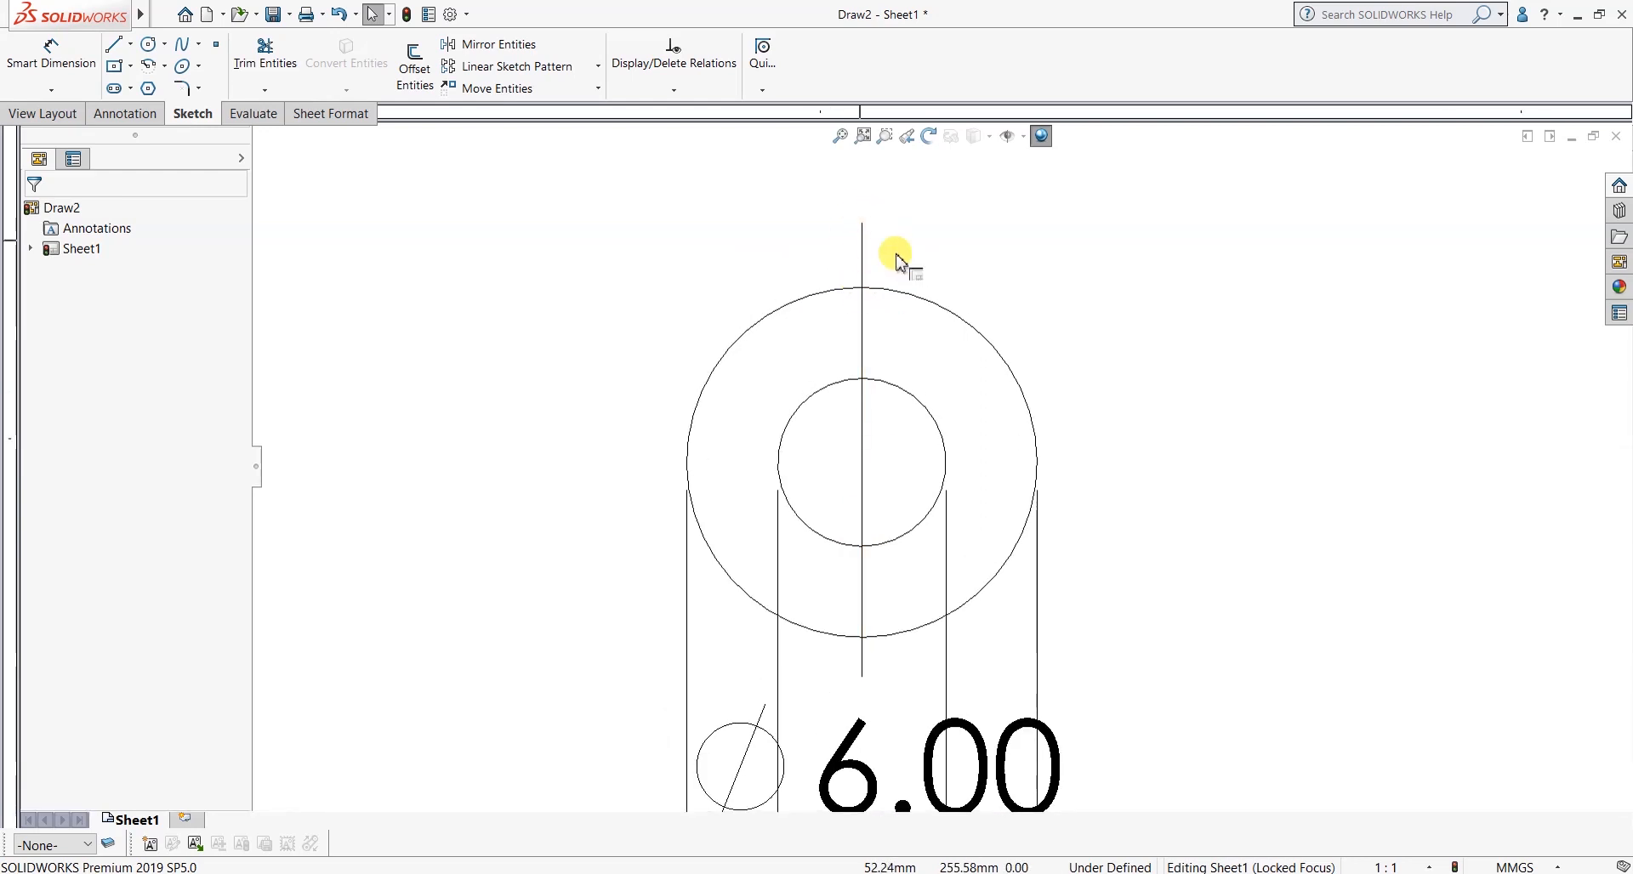
scroll(893, 486, "up", 1)
scroll(919, 481, "down", 1)
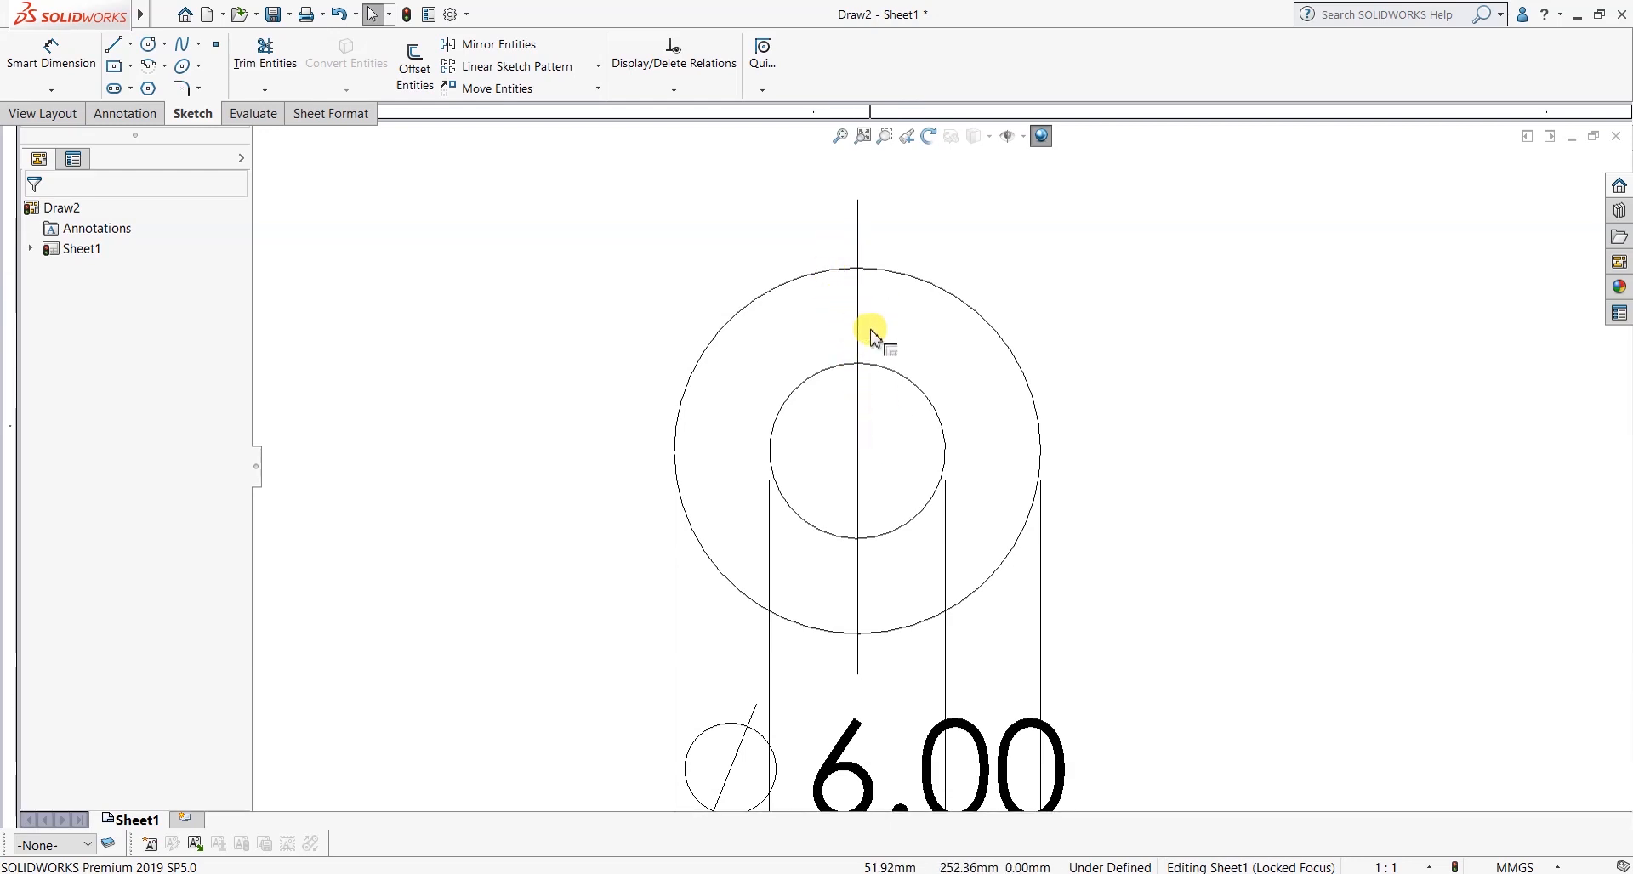
double_click(662, 266)
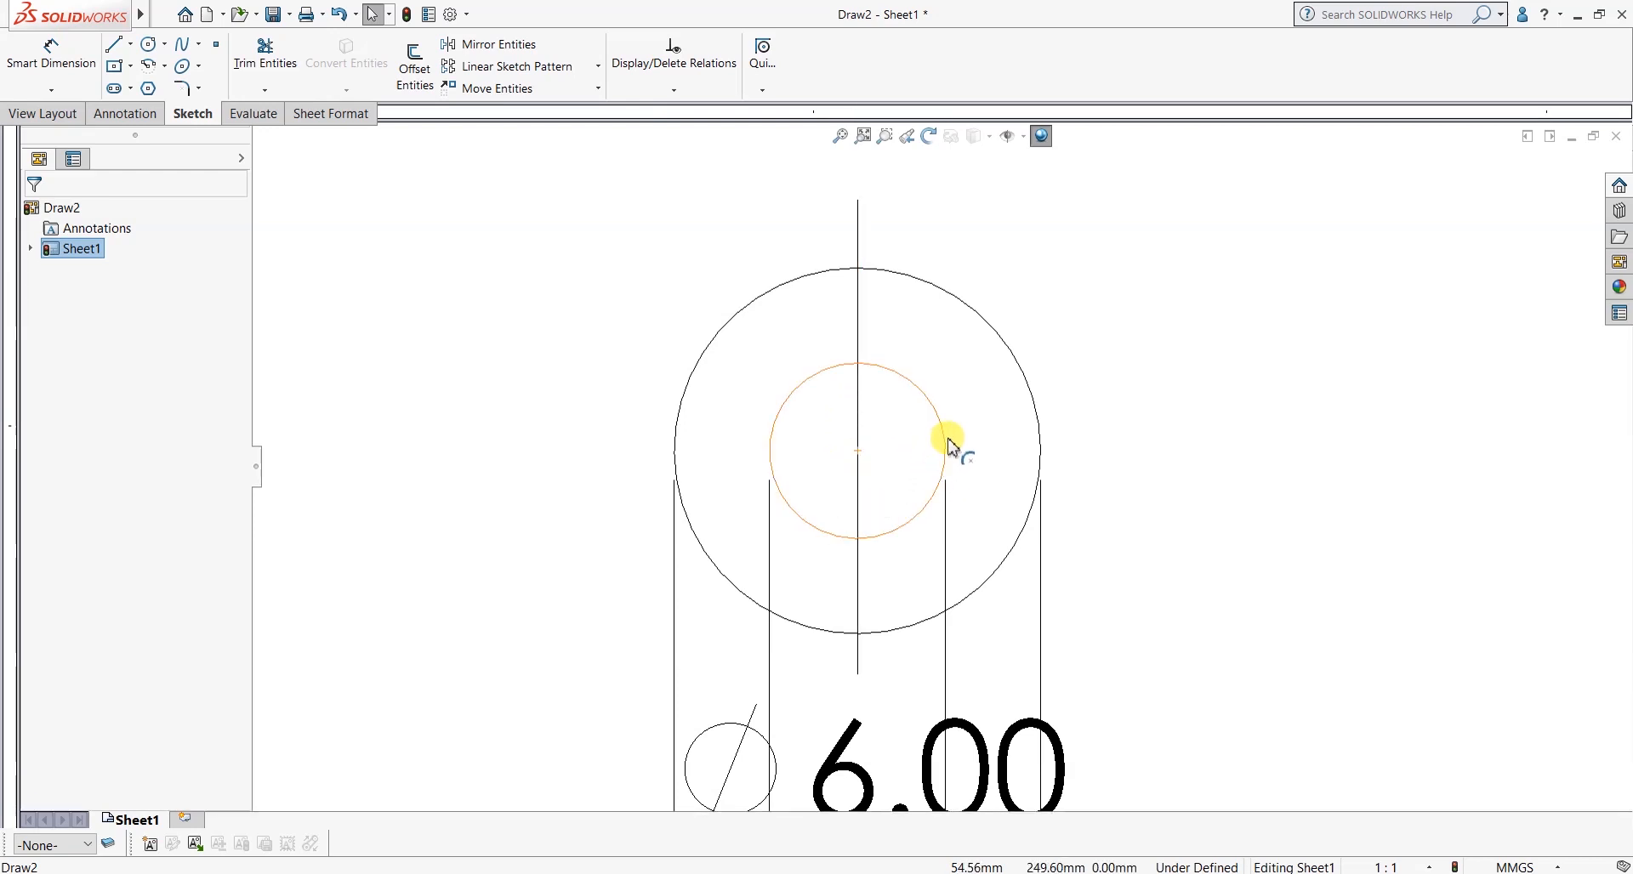
Add a Midpoint relation between the vertical line and the circles' centre point.
left_click(854, 452)
scroll(838, 436, "up", 3)
scroll(919, 489, "down", 3)
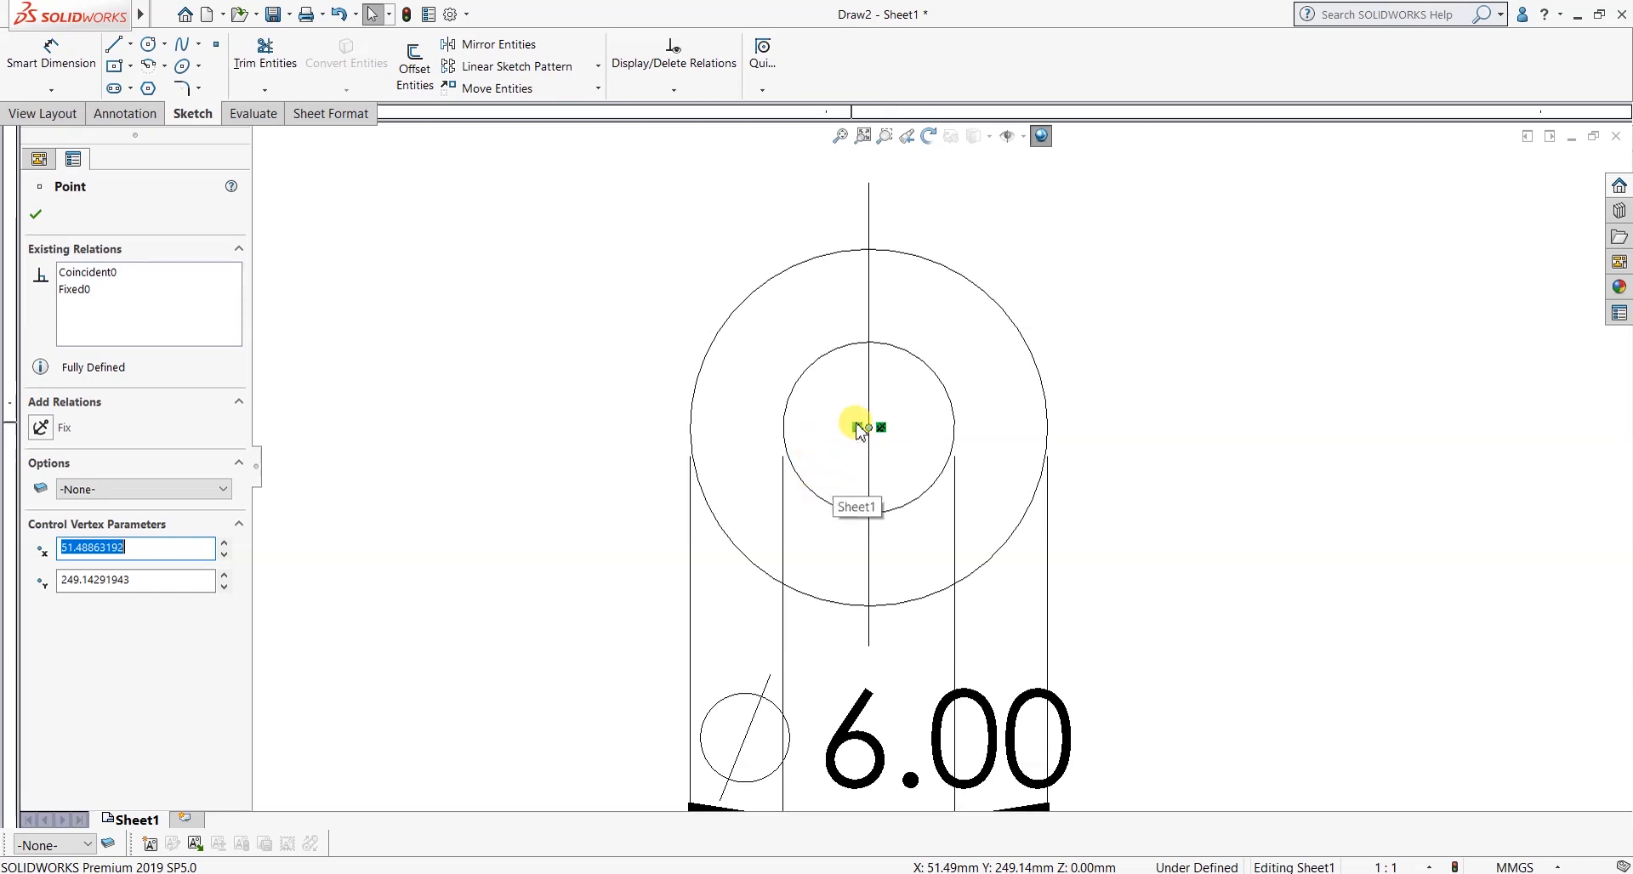
left_click(871, 296, "ctrl")
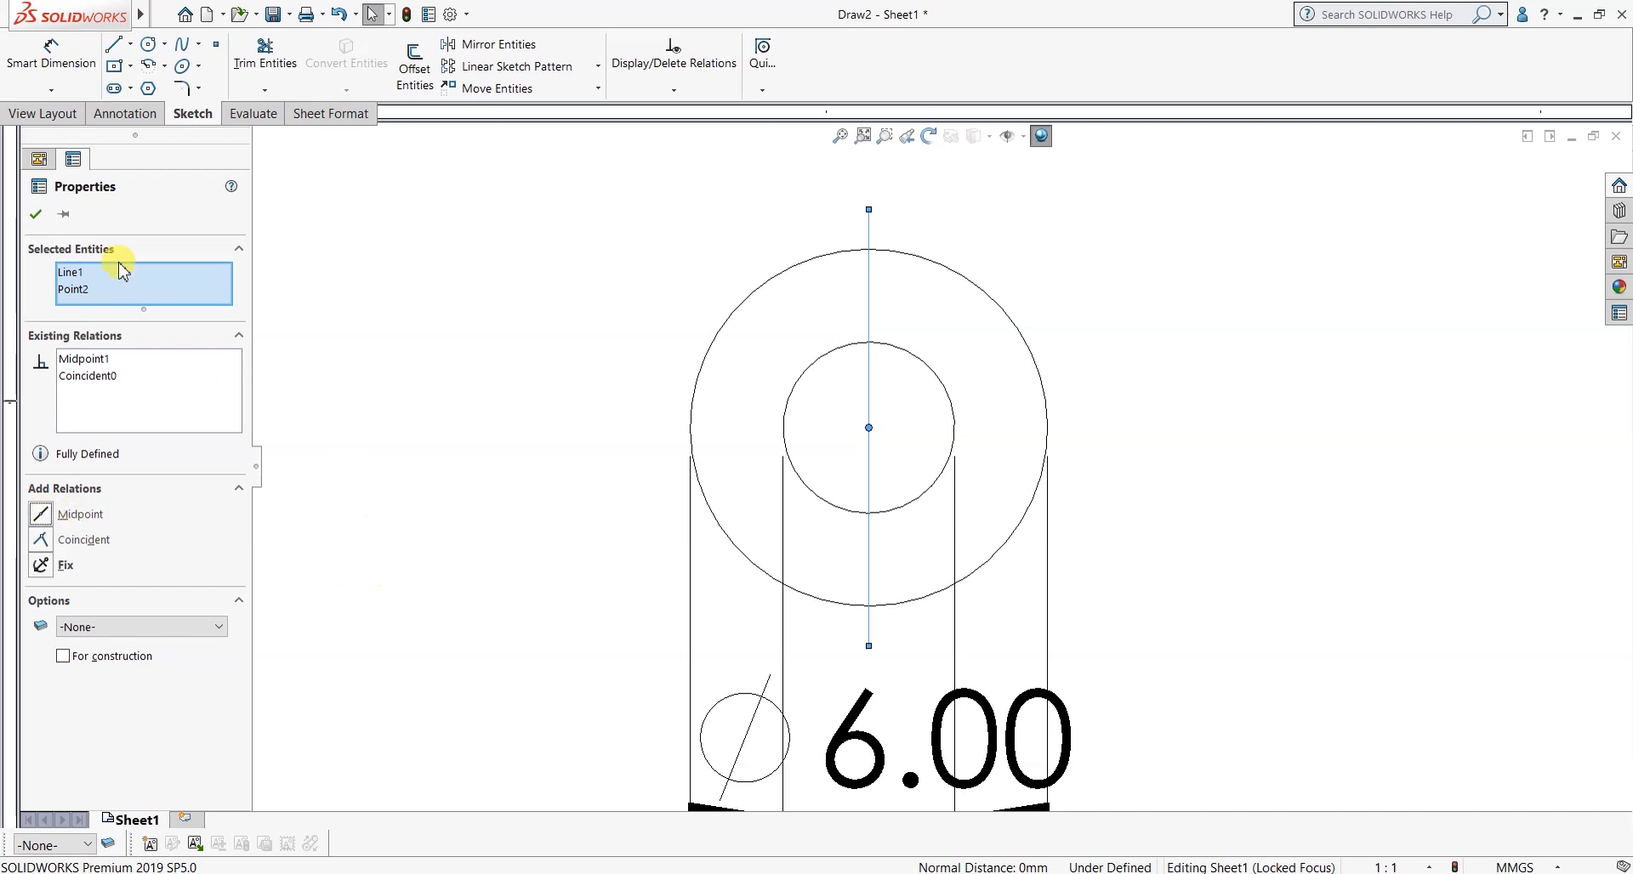
left_click(37, 213)
scroll(858, 648, "up", 3)
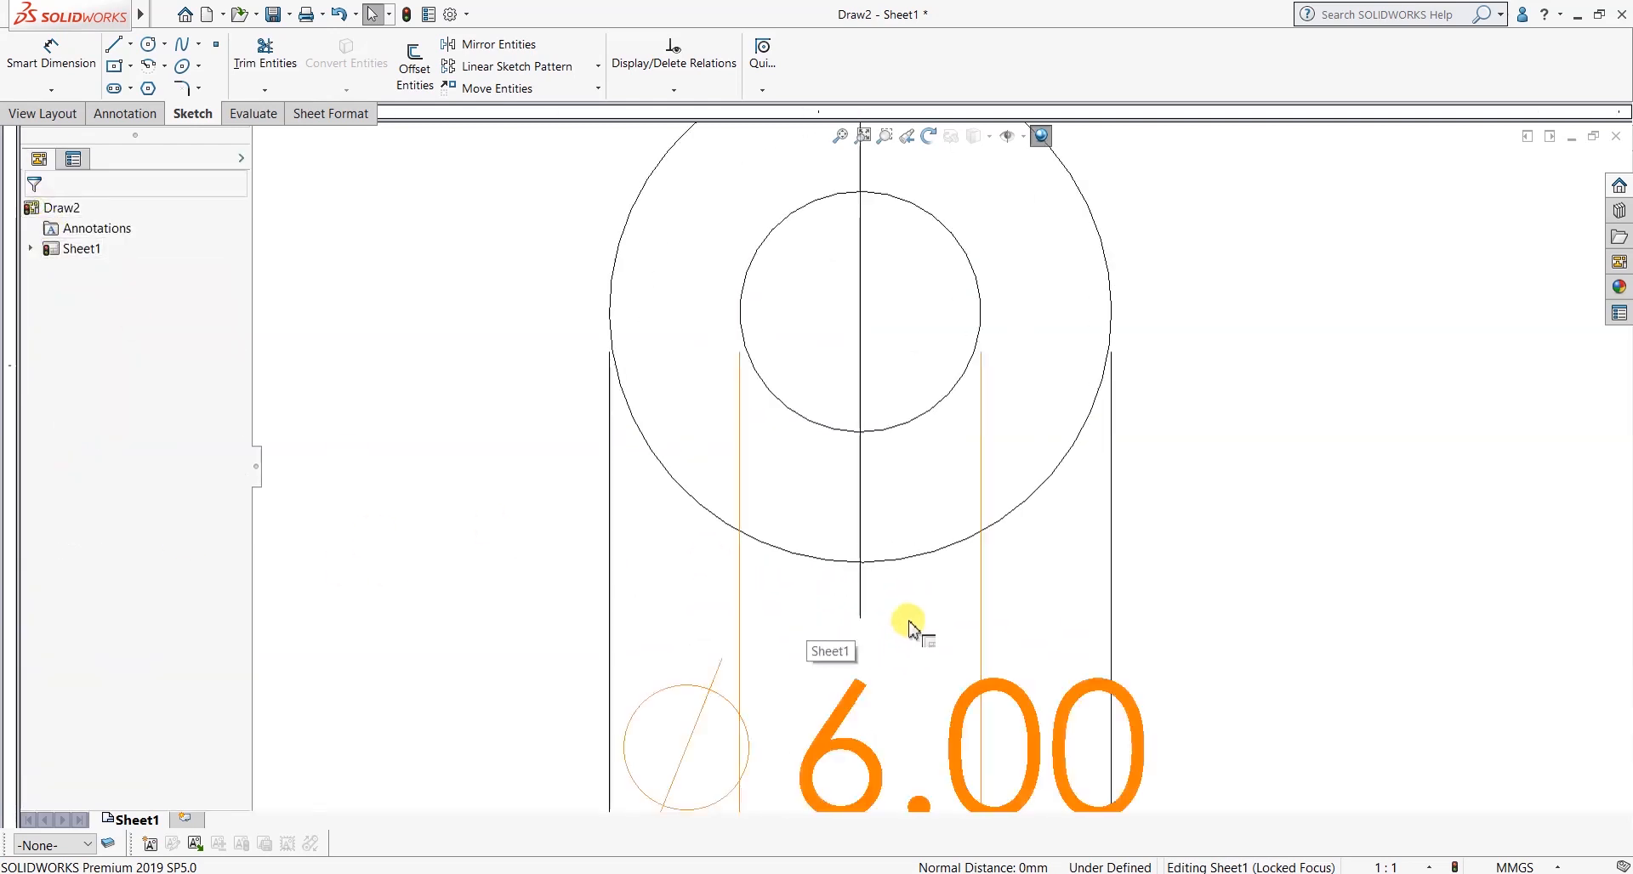
scroll(941, 445, "up", 1)
scroll(932, 330, "down", 3)
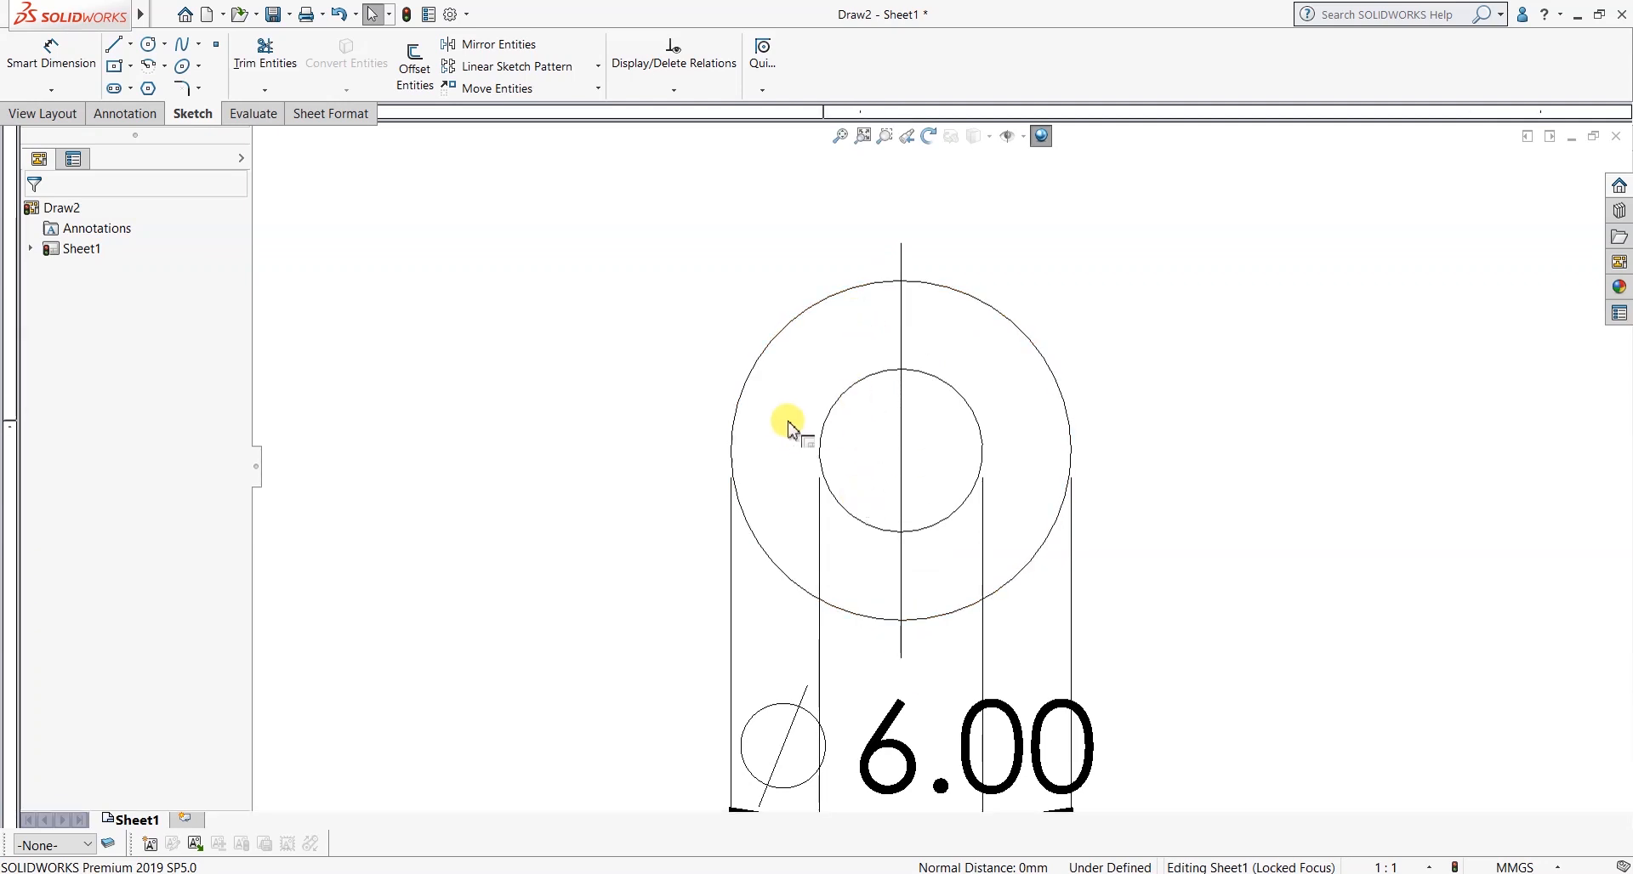
double_click(660, 339)
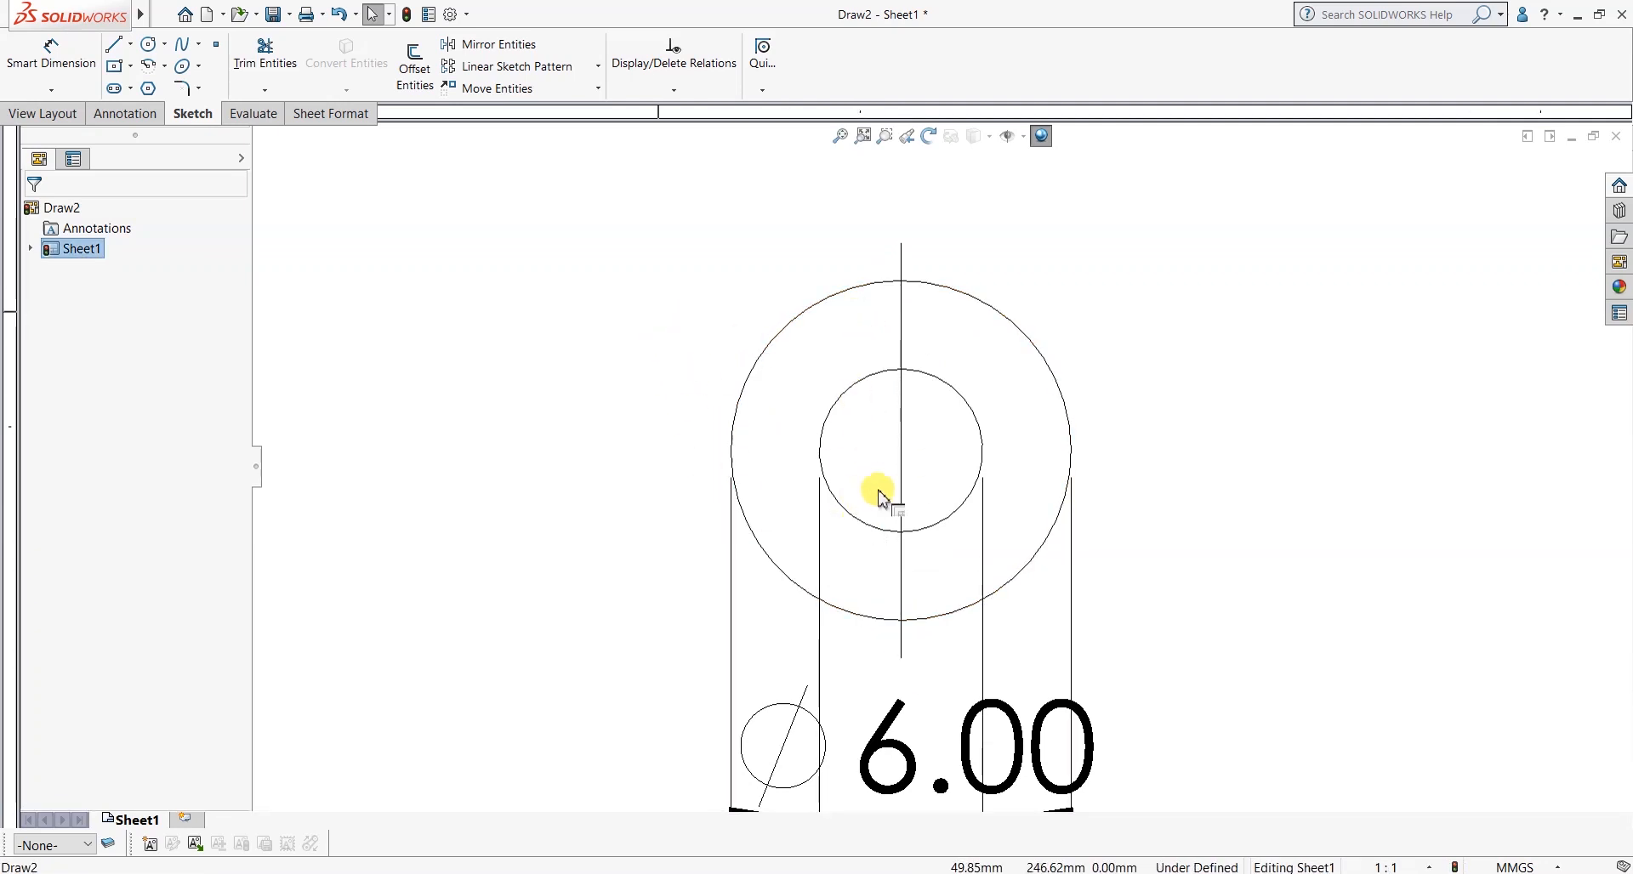
scroll(970, 518, "up", 2)
scroll(944, 463, "down", 2)
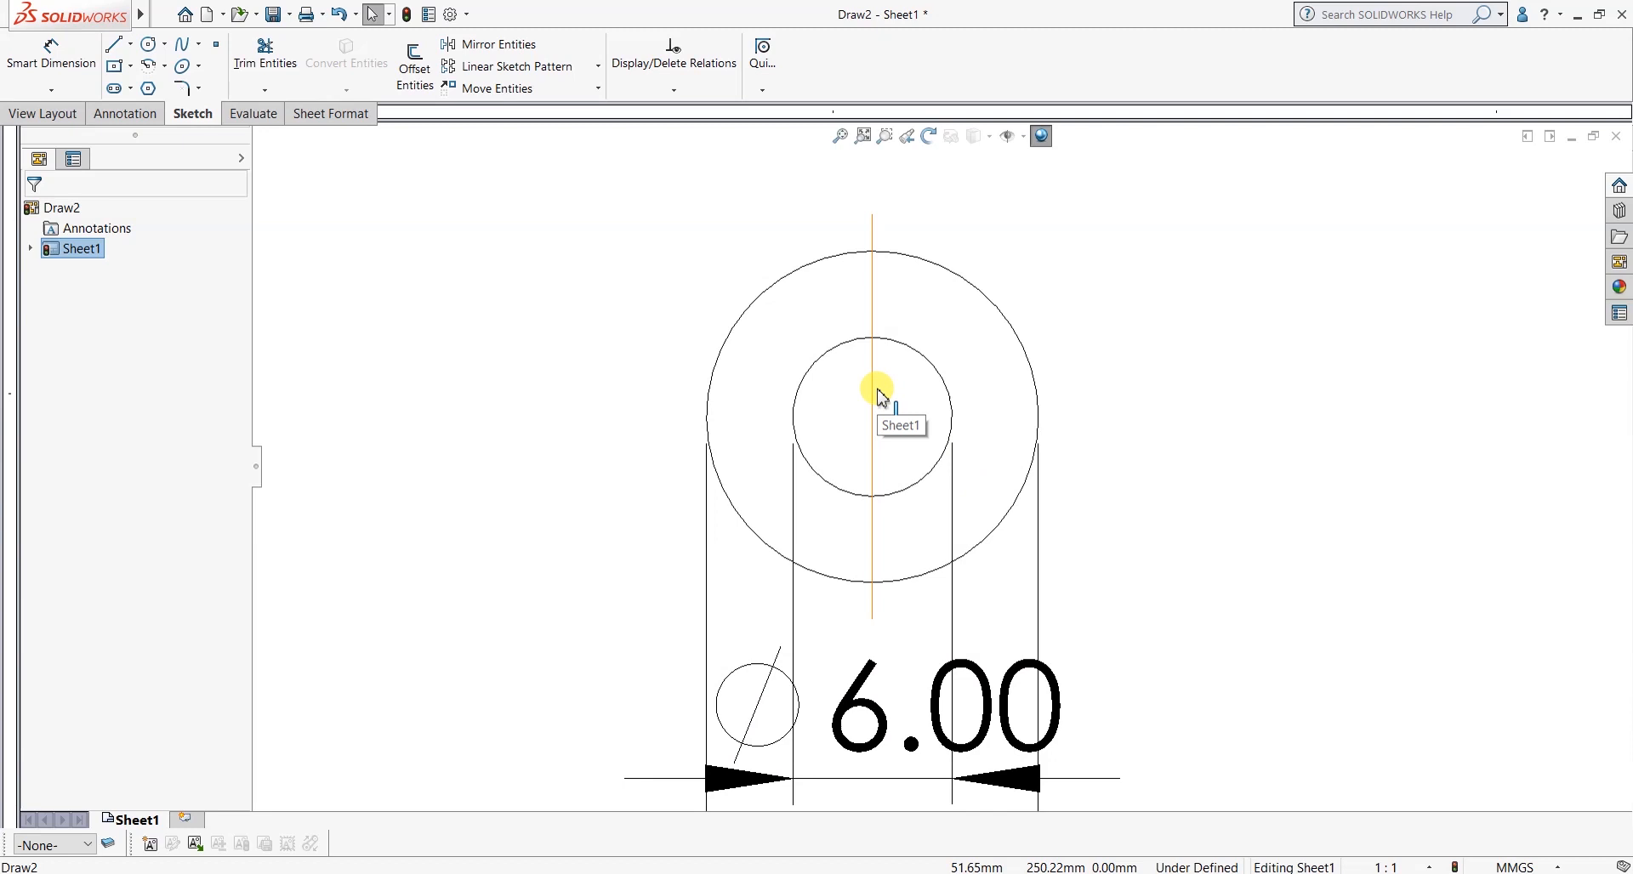
left_click(873, 393)
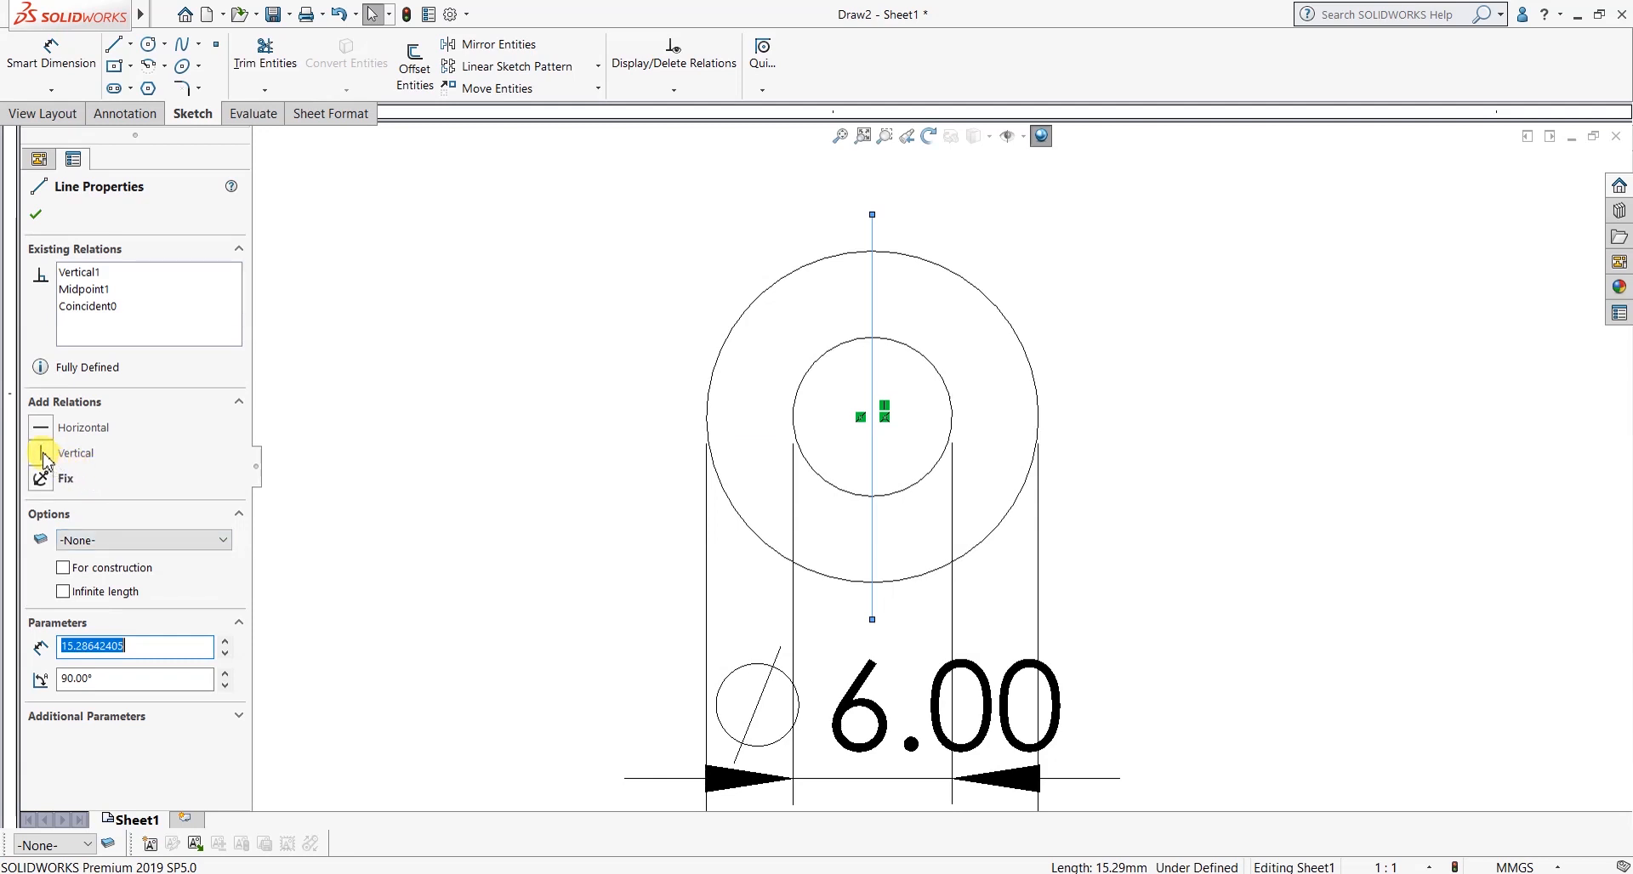
left_click(547, 364)
scroll(647, 476, "up", 1)
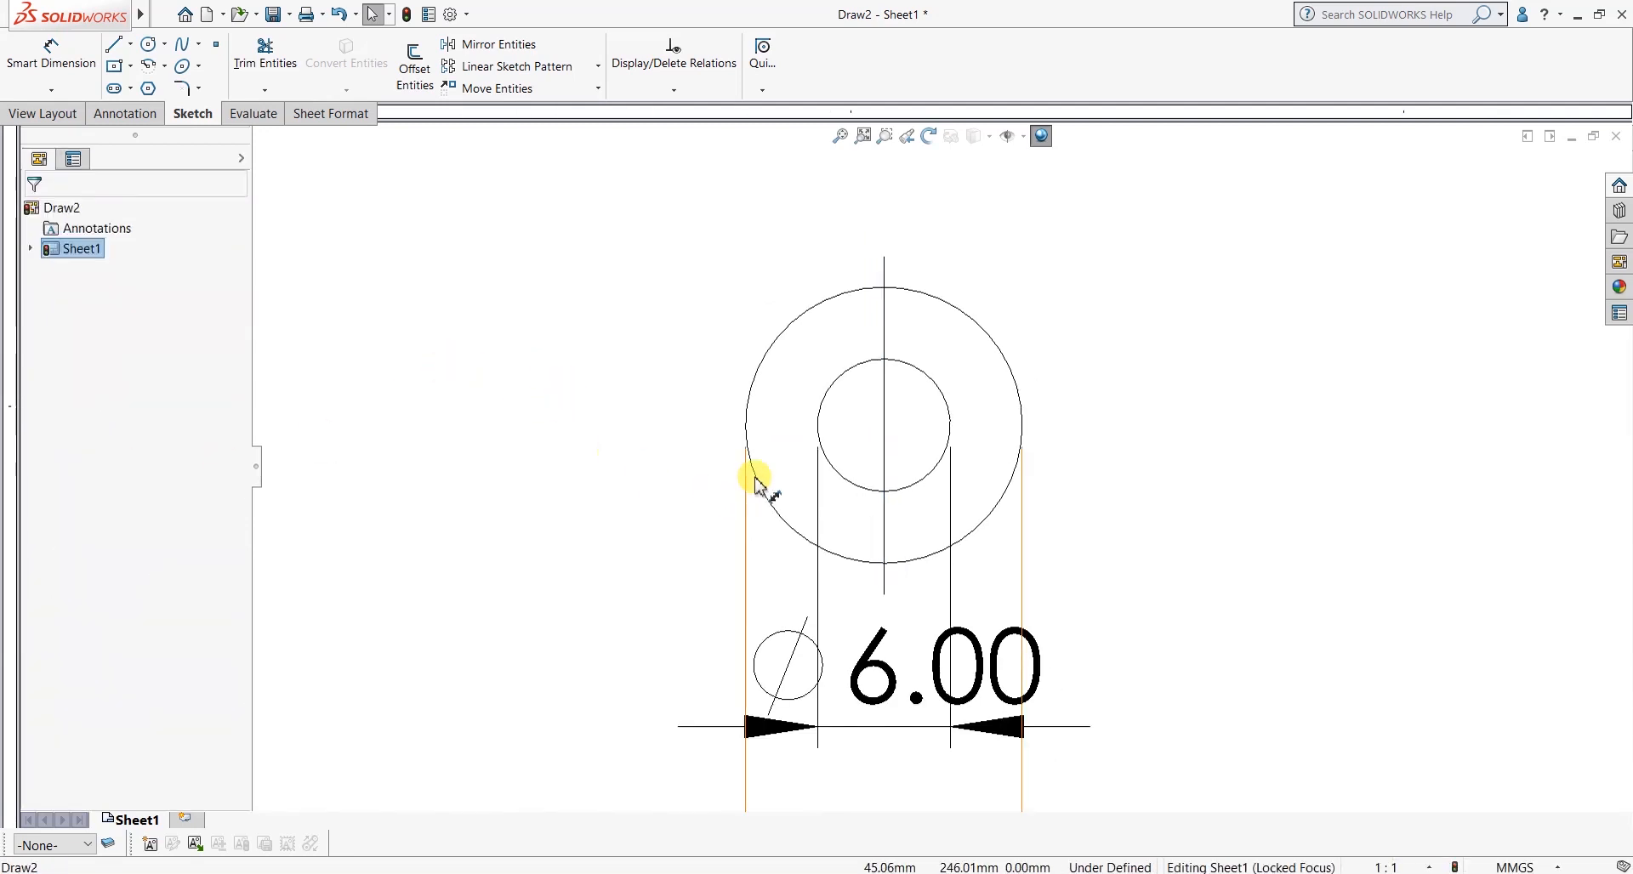
Sketch a horizontal line through the circles' centre, extending slightly beyond the outer circle at both ends.
scroll(756, 481, "down", 1)
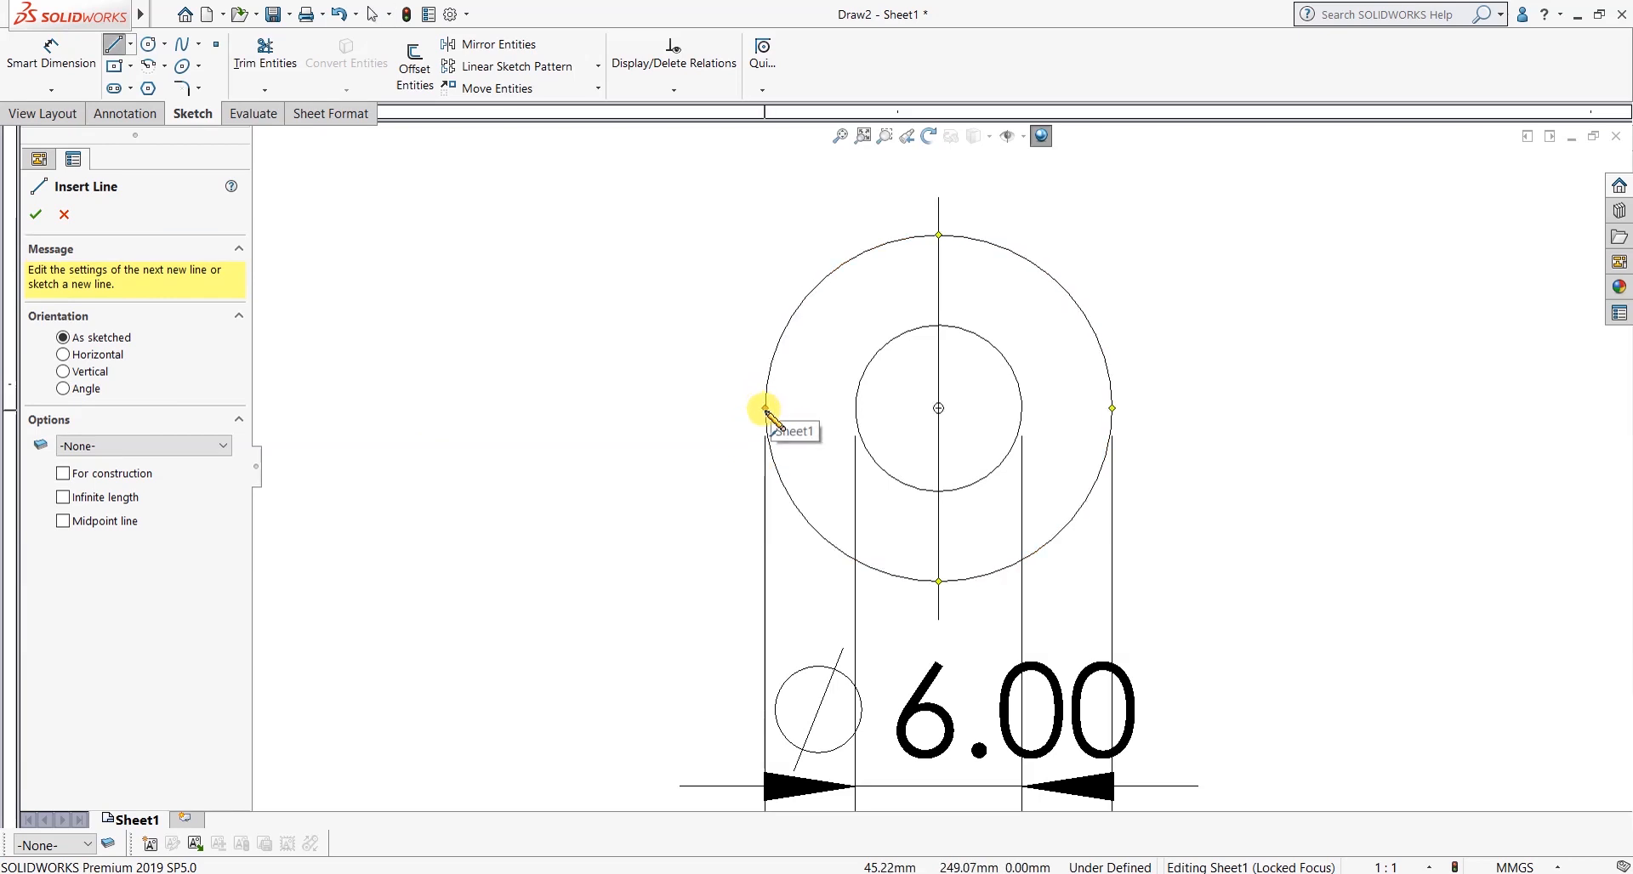
left_click(738, 408)
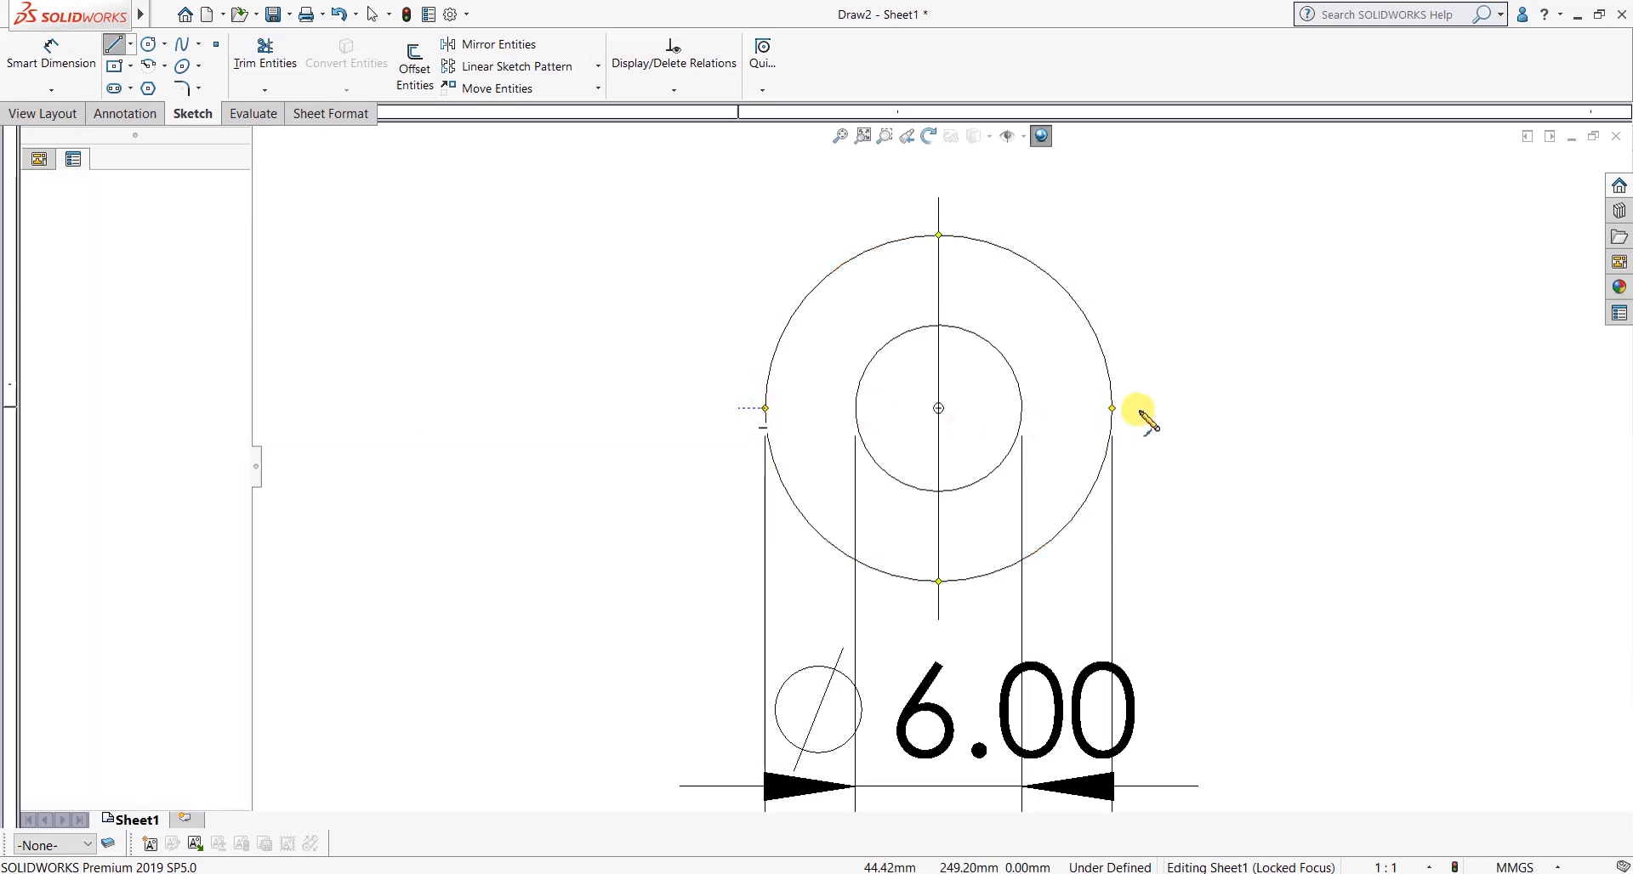
left_click(1141, 408)
key("Escape")
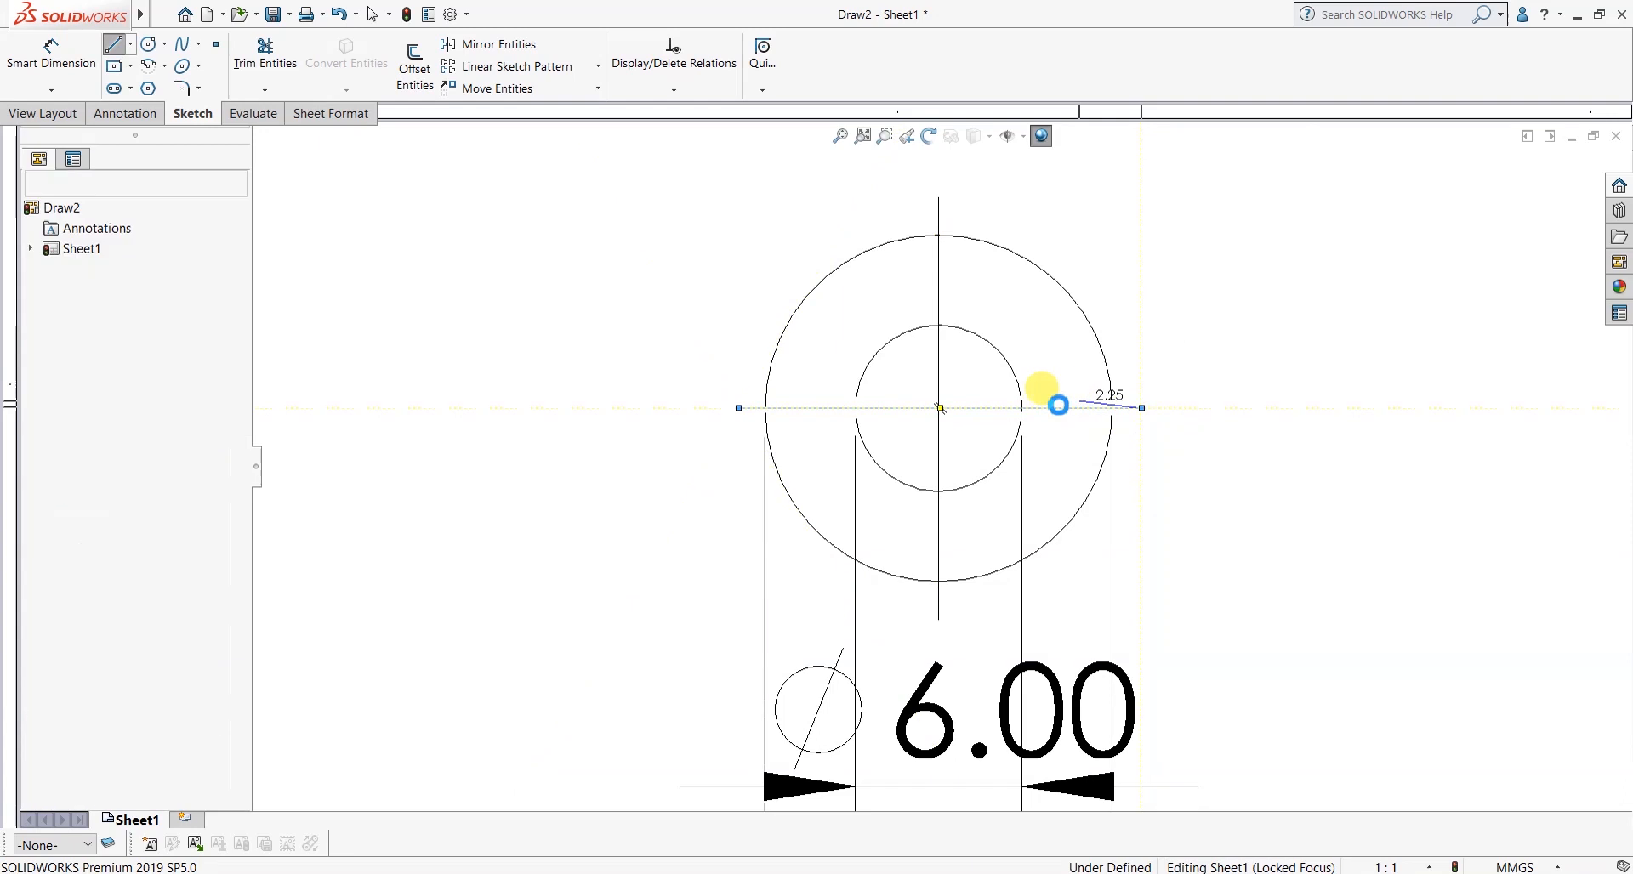
scroll(870, 428, "down", 1)
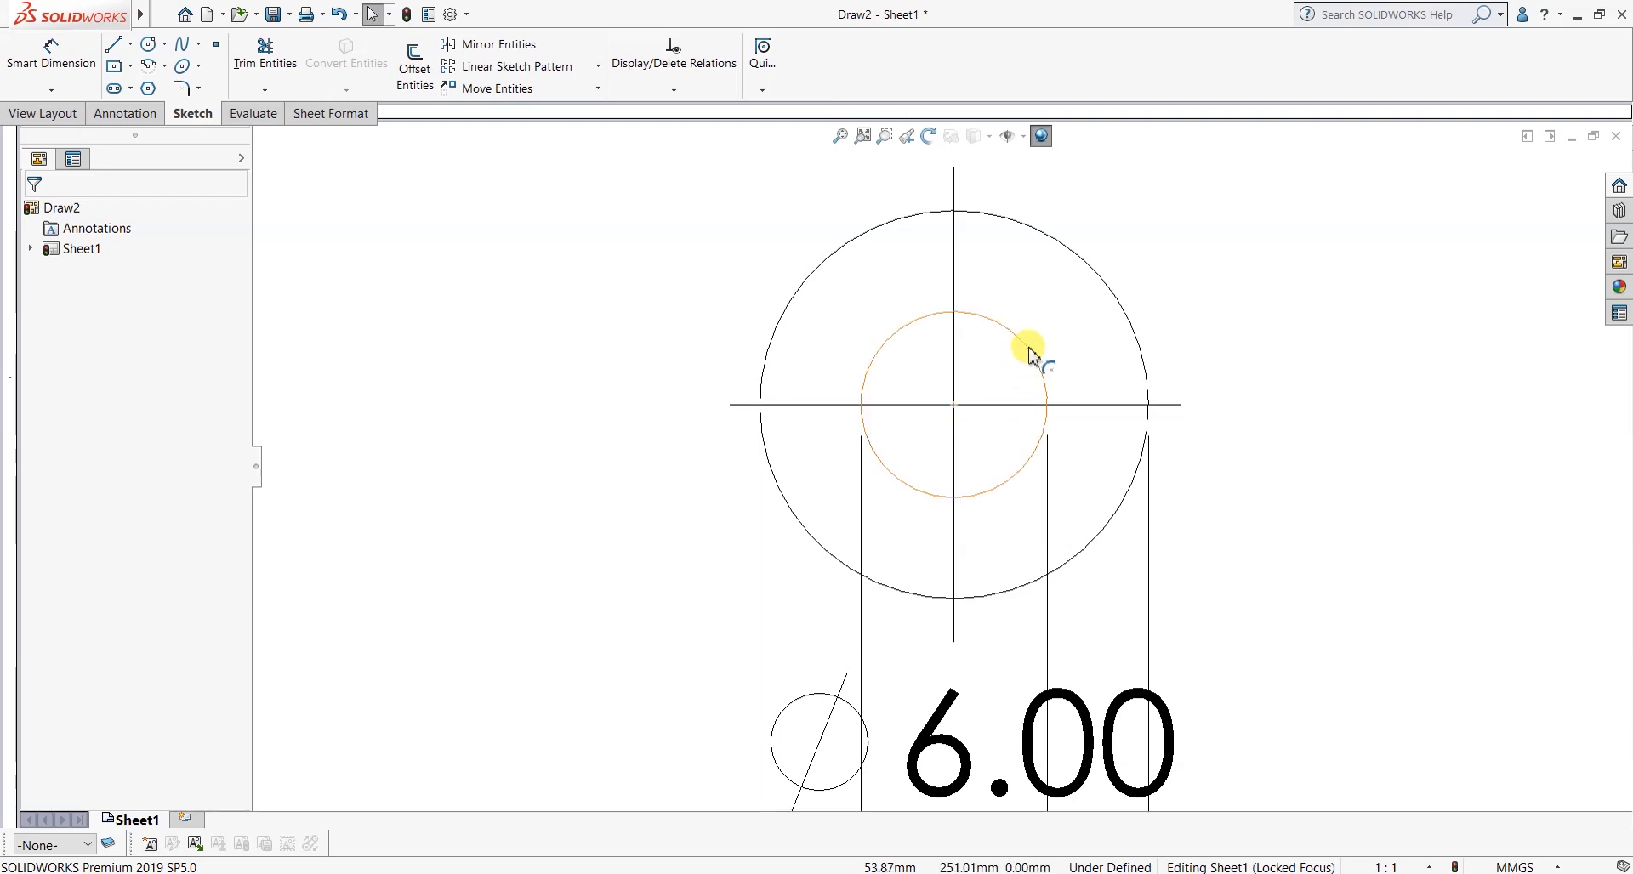
Add a Midpoint relation between the horizontal line and the circles' centre point.
left_click(954, 405)
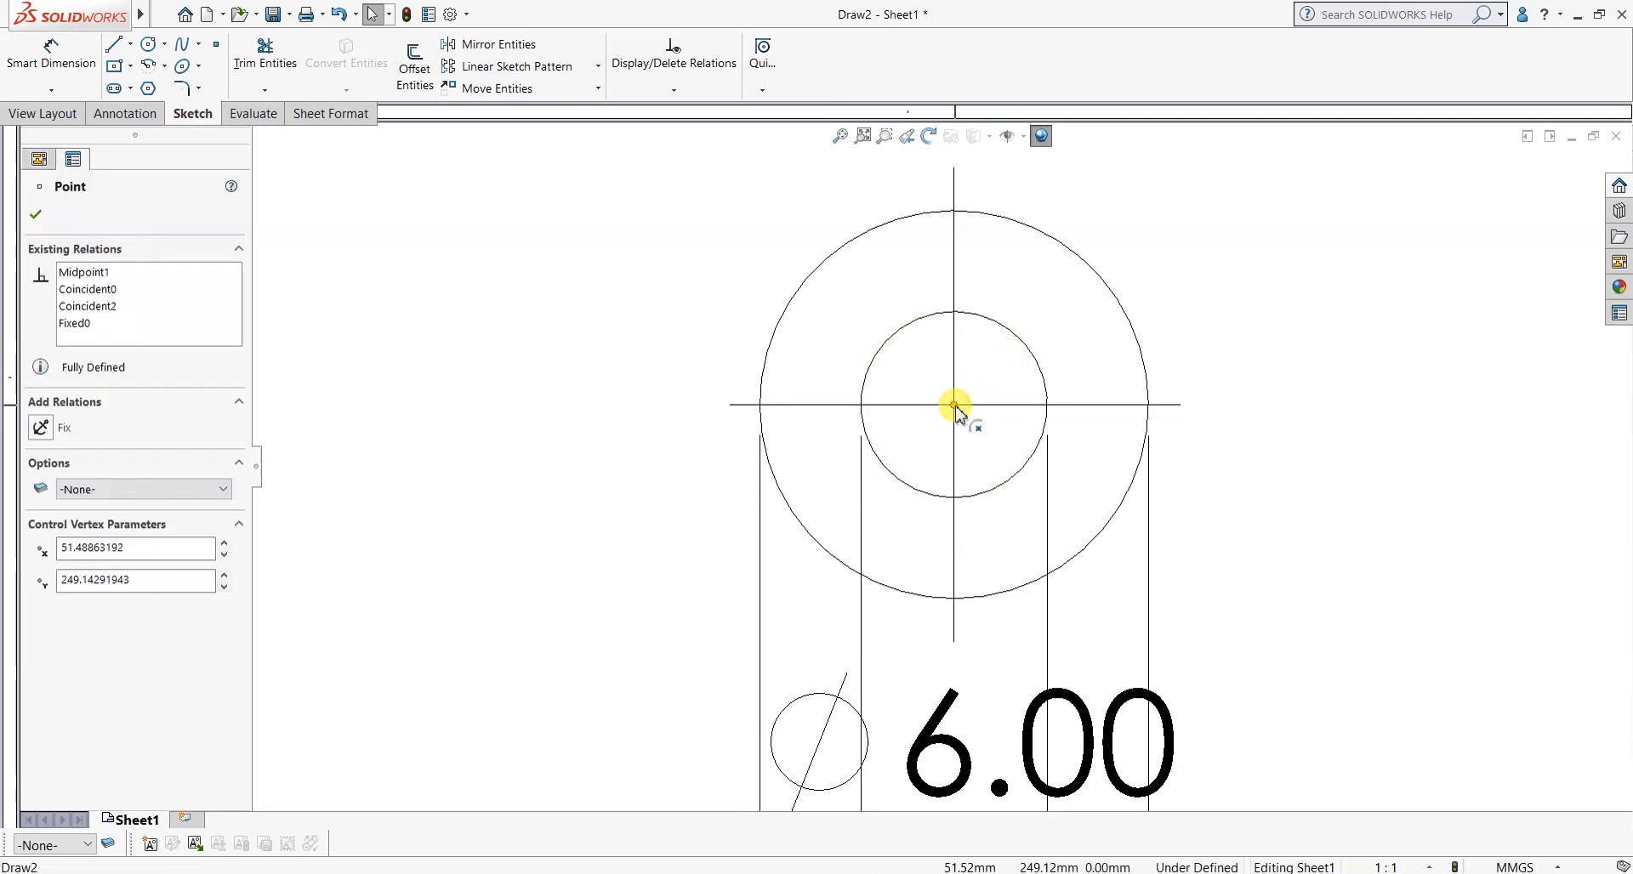
left_click(824, 407, "ctrl")
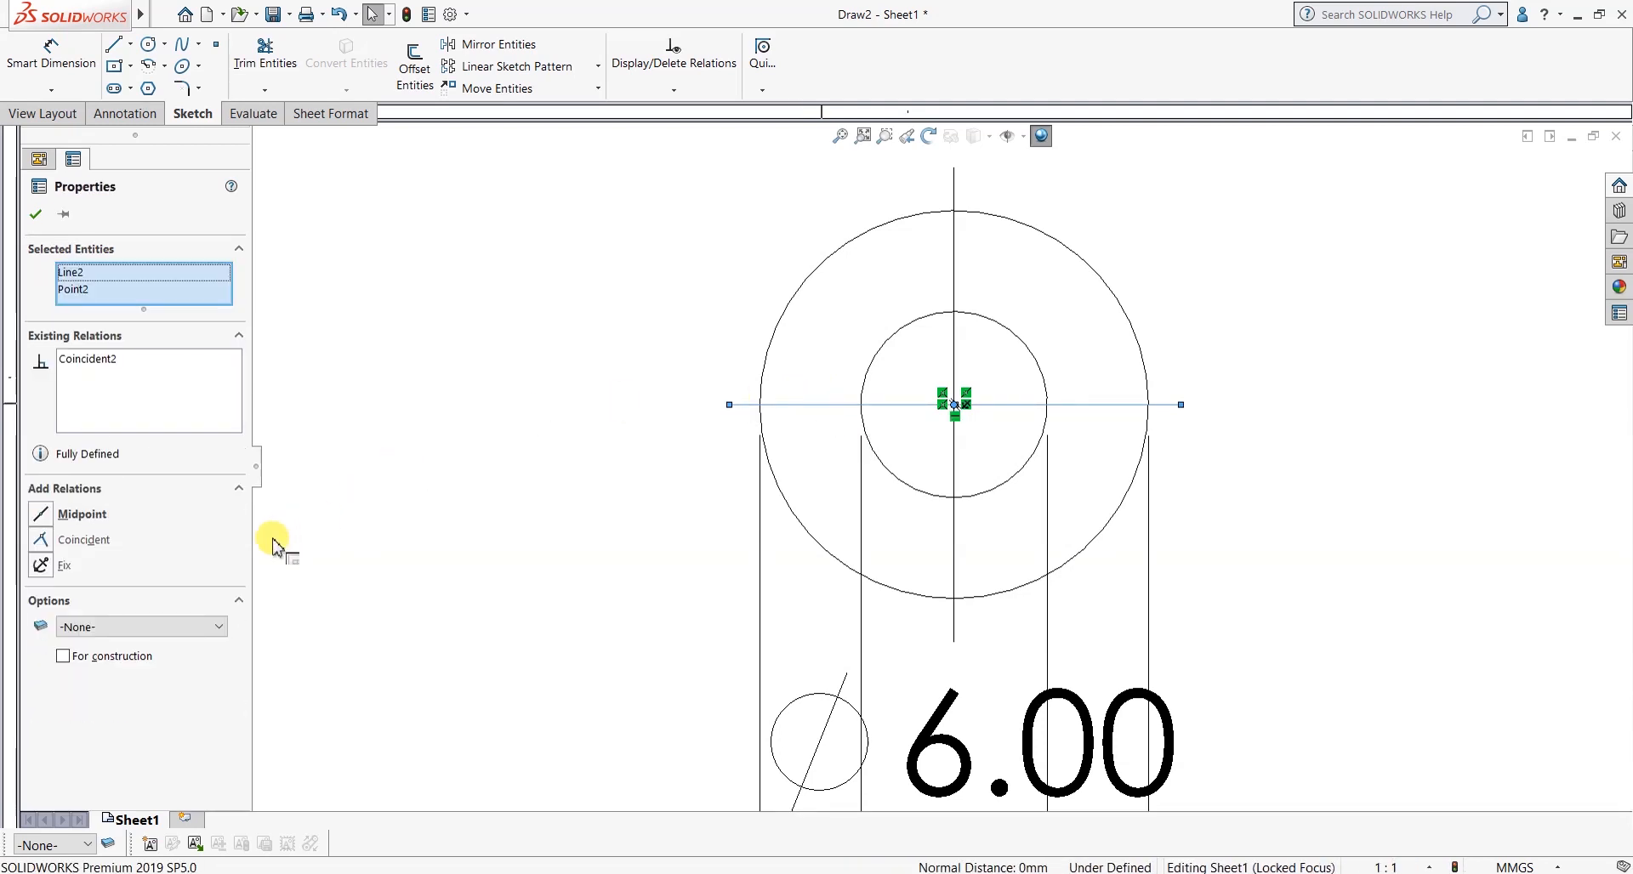
left_click(42, 513)
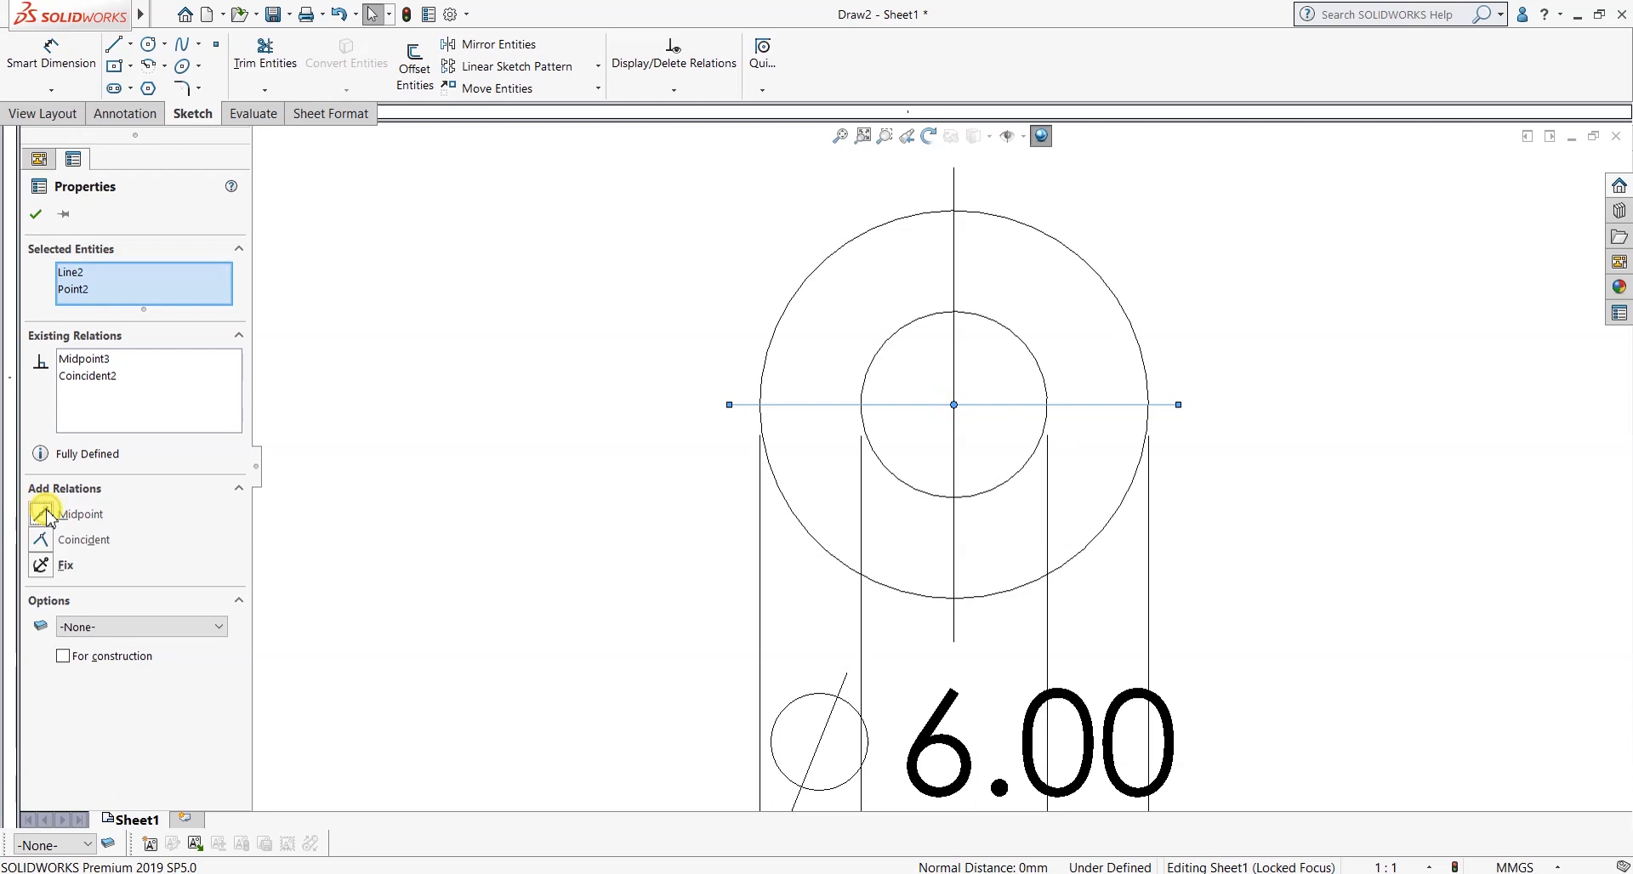
left_click(583, 240)
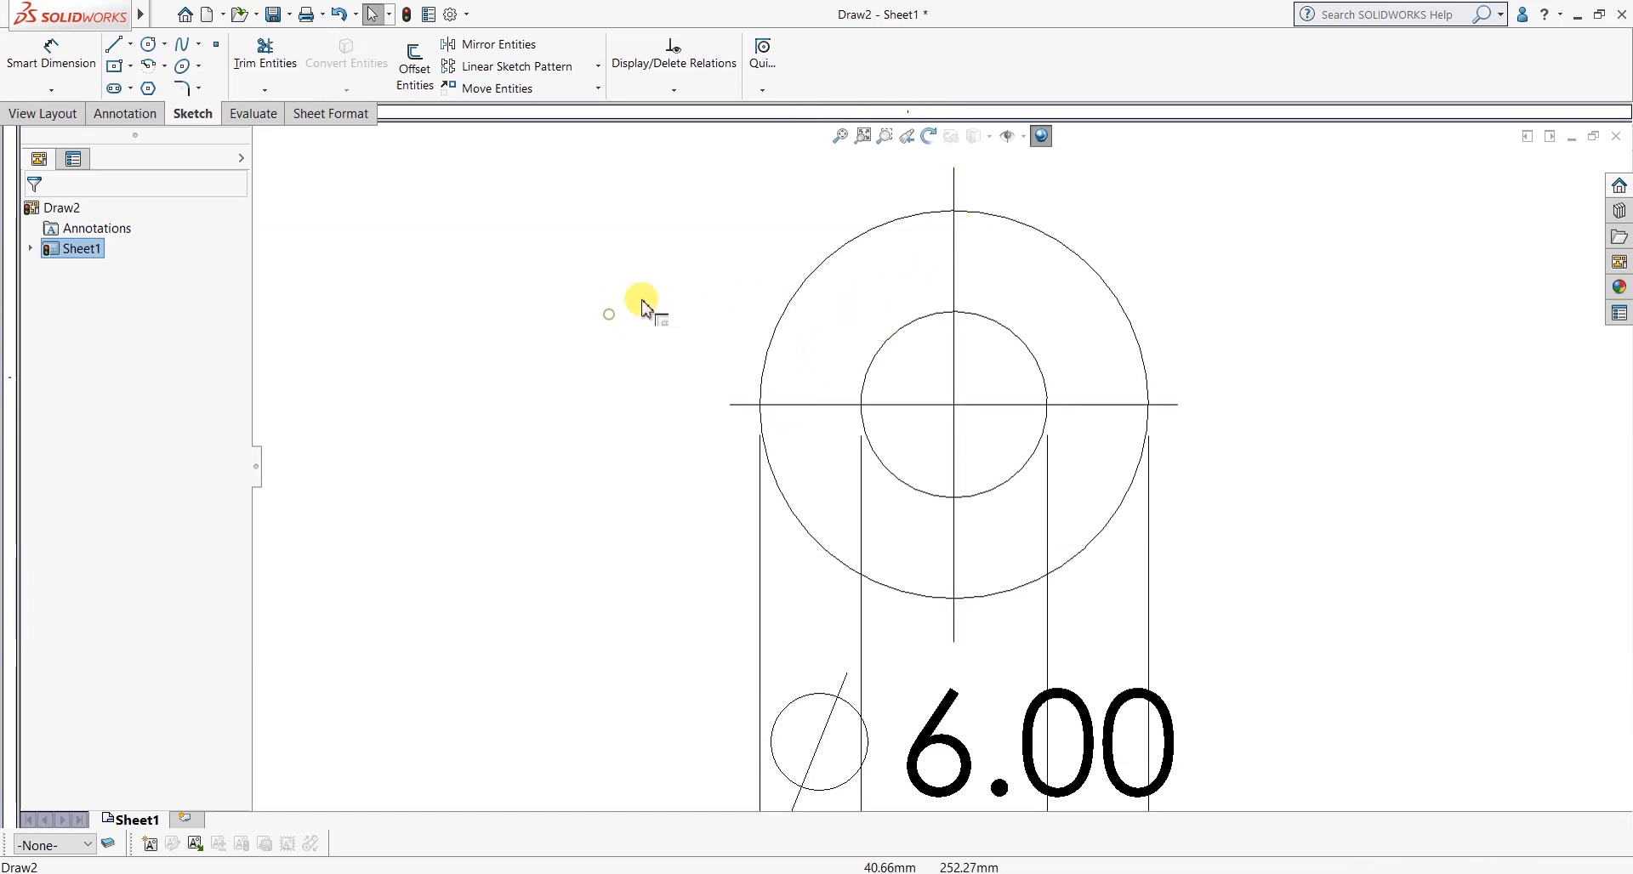
Add an Equal relation between the vertical and horizontal lines crossing at the circles' centre.
left_click(939, 249)
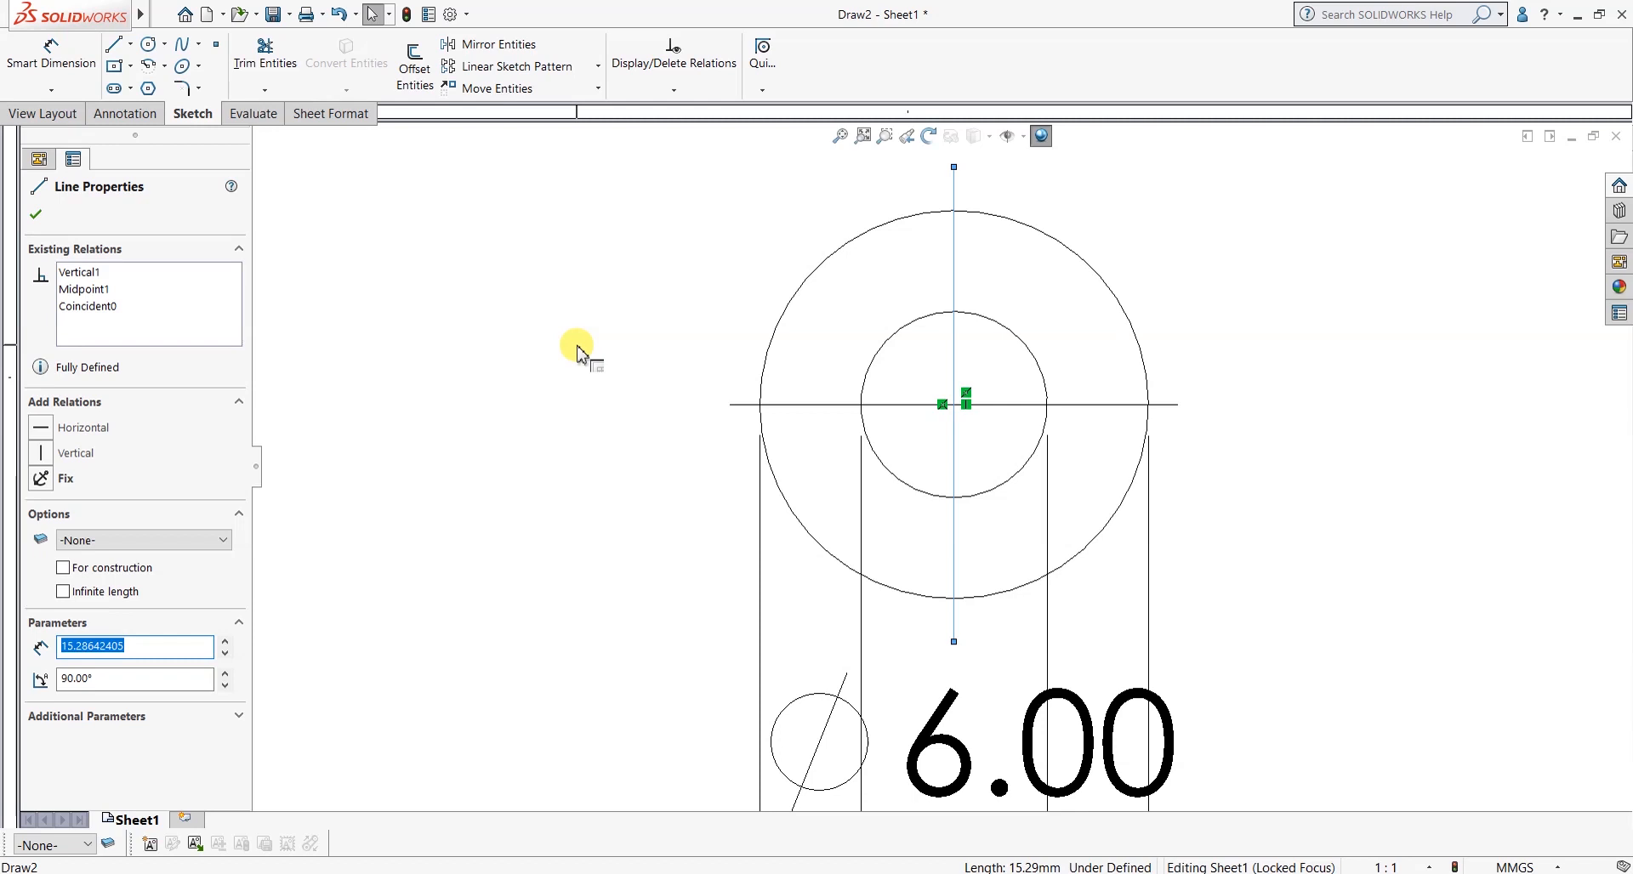
left_click(810, 407, "ctrl")
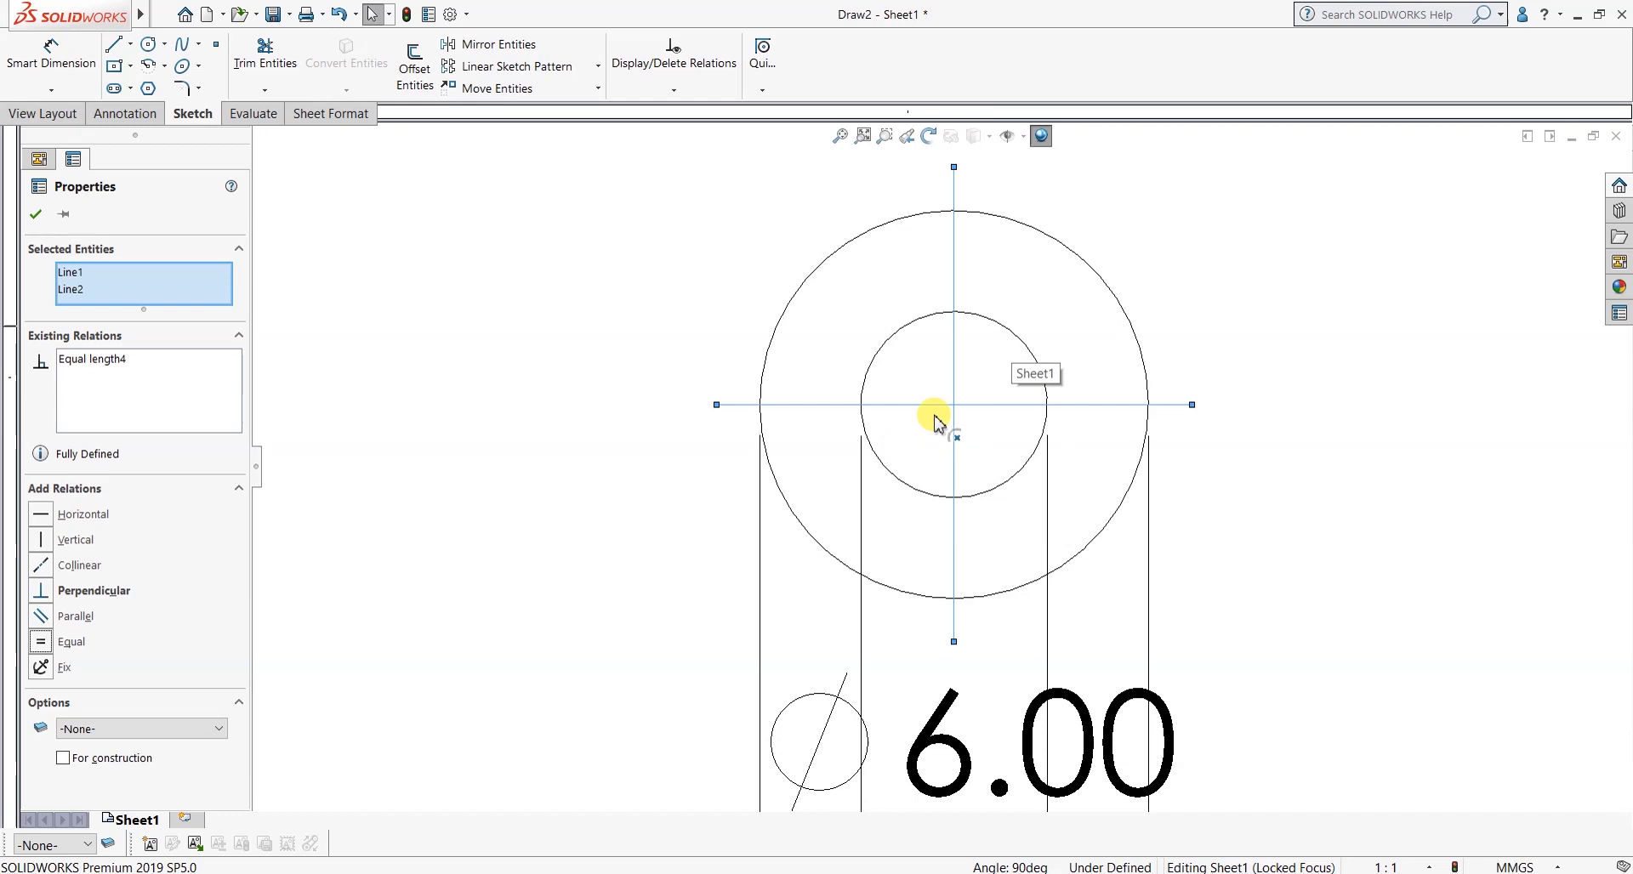
left_click(37, 214)
Sketch a slightly slanted, near-vertical line about 7.4 mm long to the right of the circles.
scroll(832, 466, "up", 2)
scroll(1097, 540, "down", 2)
scroll(1071, 549, "up", 3)
scroll(1031, 532, "down", 3)
scroll(955, 401, "down", 1)
scroll(1010, 375, "up", 3)
scroll(940, 393, "down", 2)
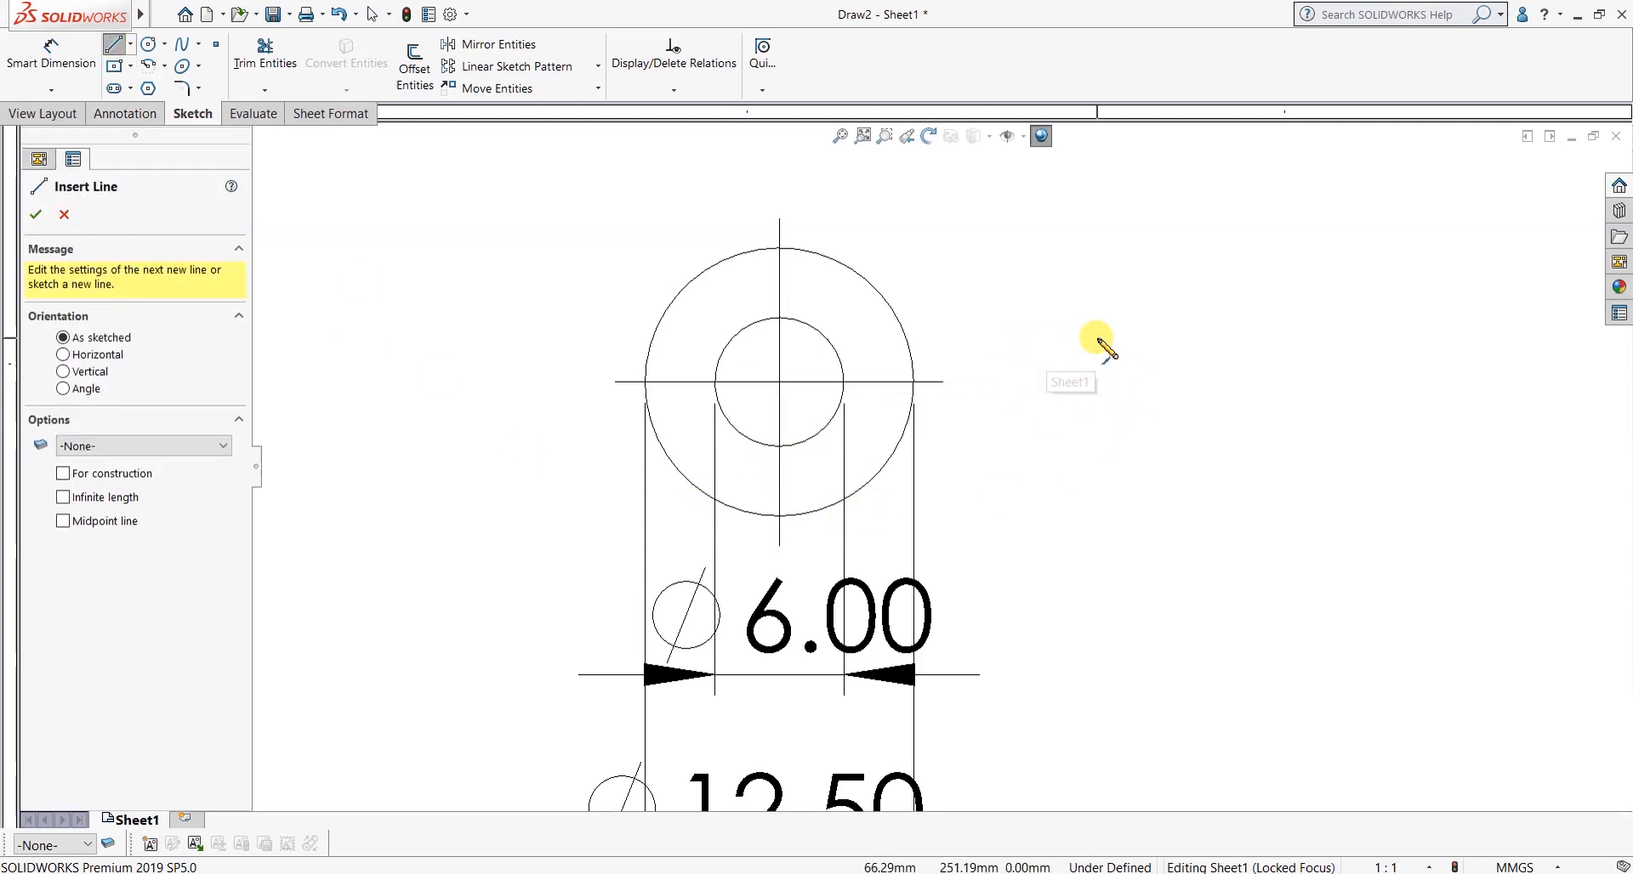
left_click_drag(1091, 300, 1105, 458)
key("Escape")
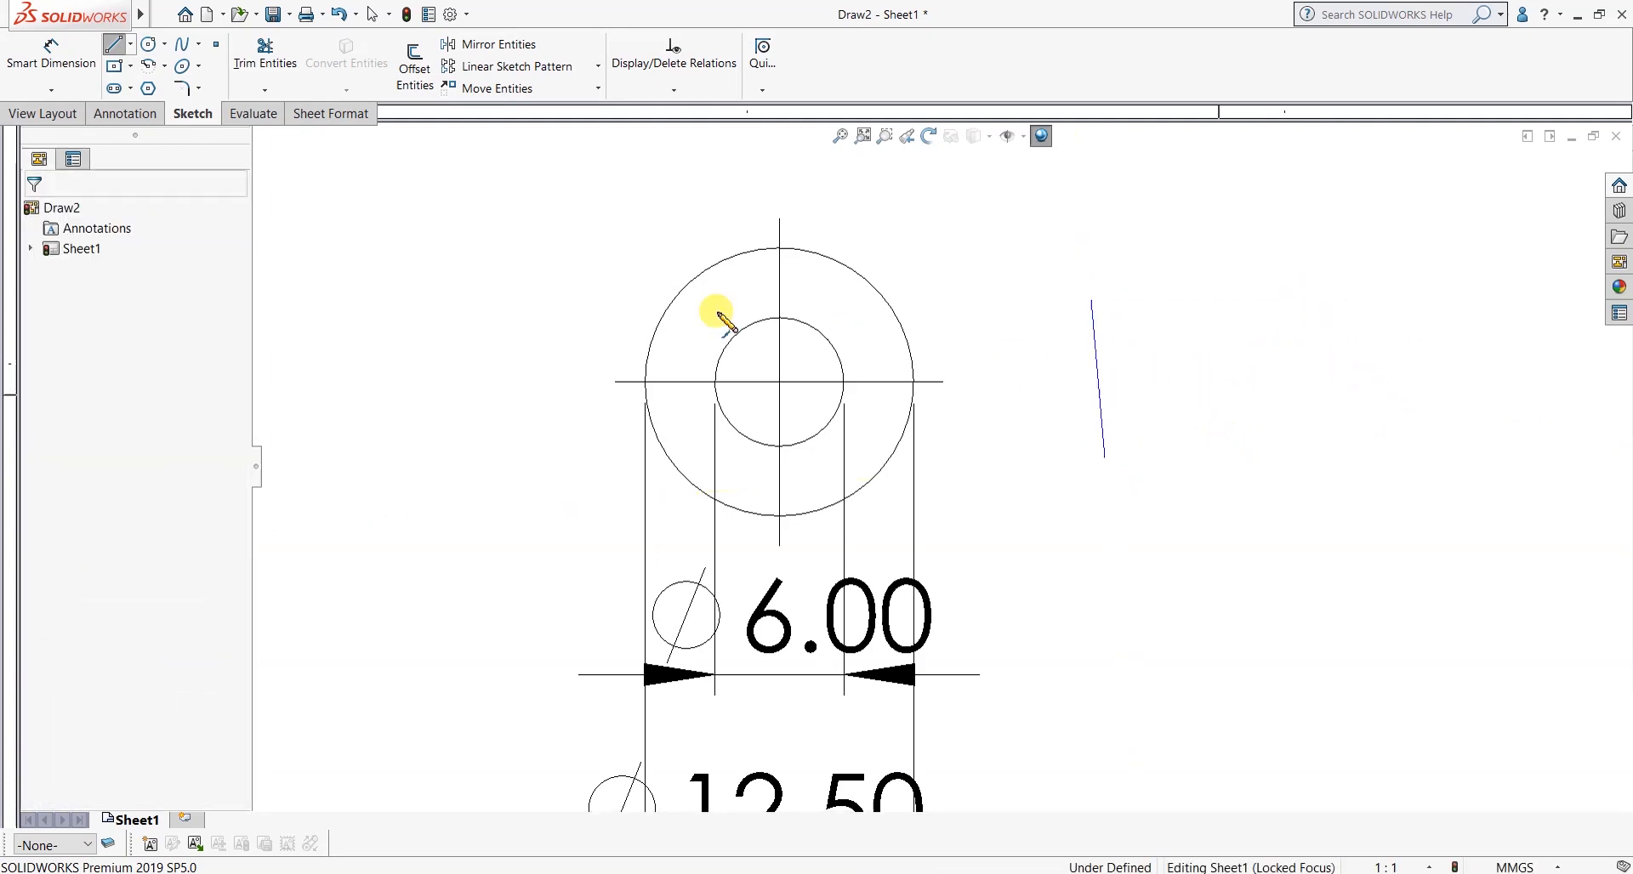
Sketch a vertical line about 11 mm long farther to the right of the slanted line.
left_click(114, 45)
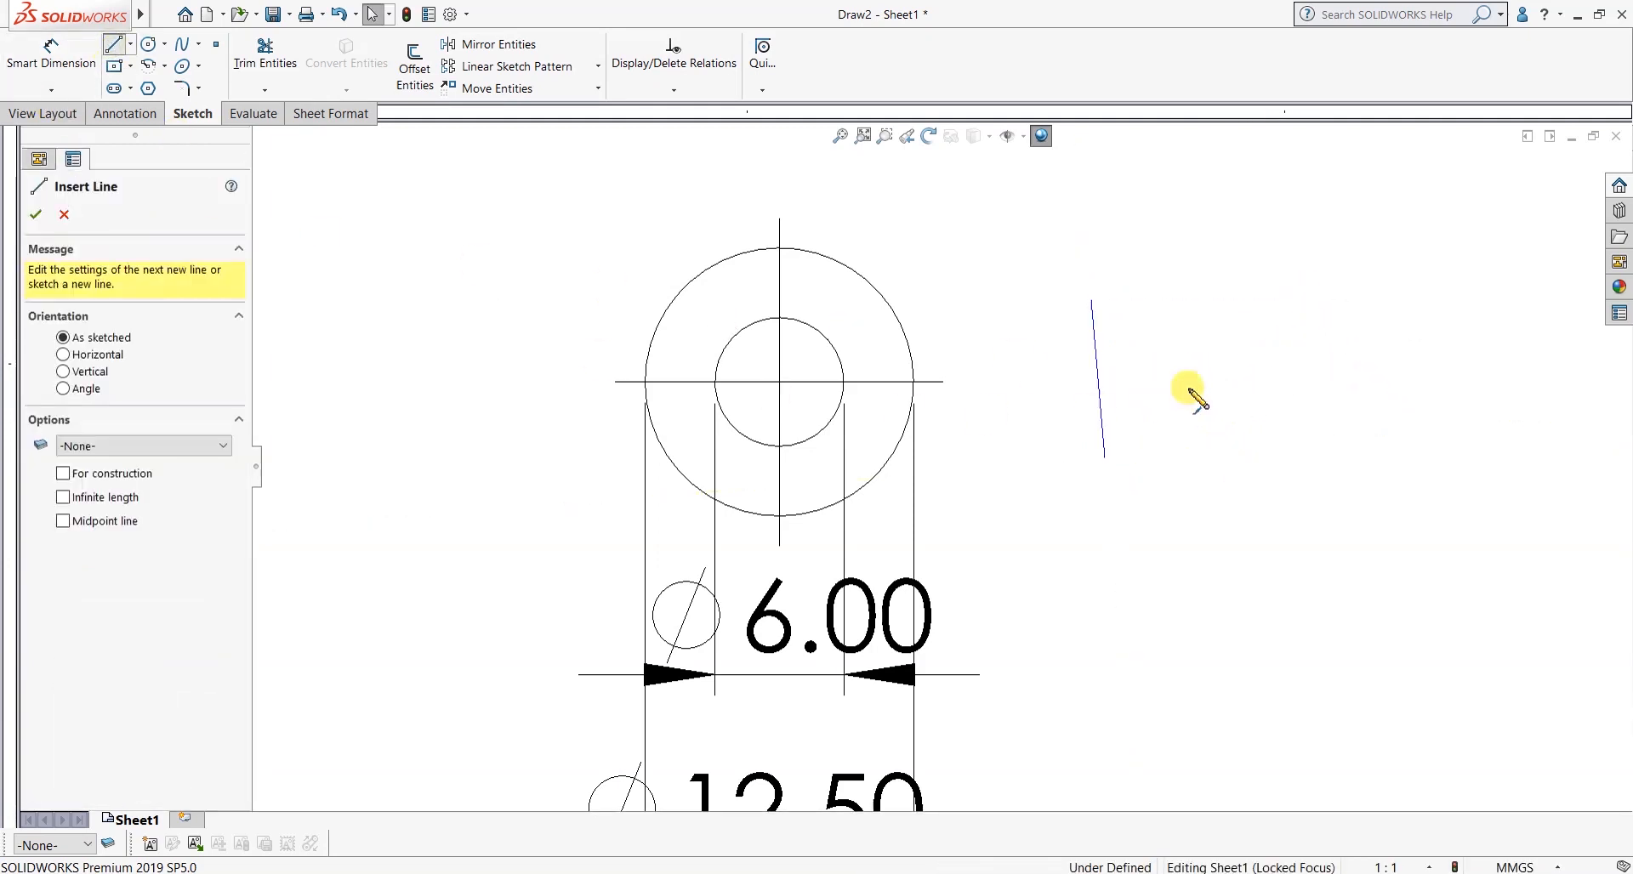
left_click(1339, 277)
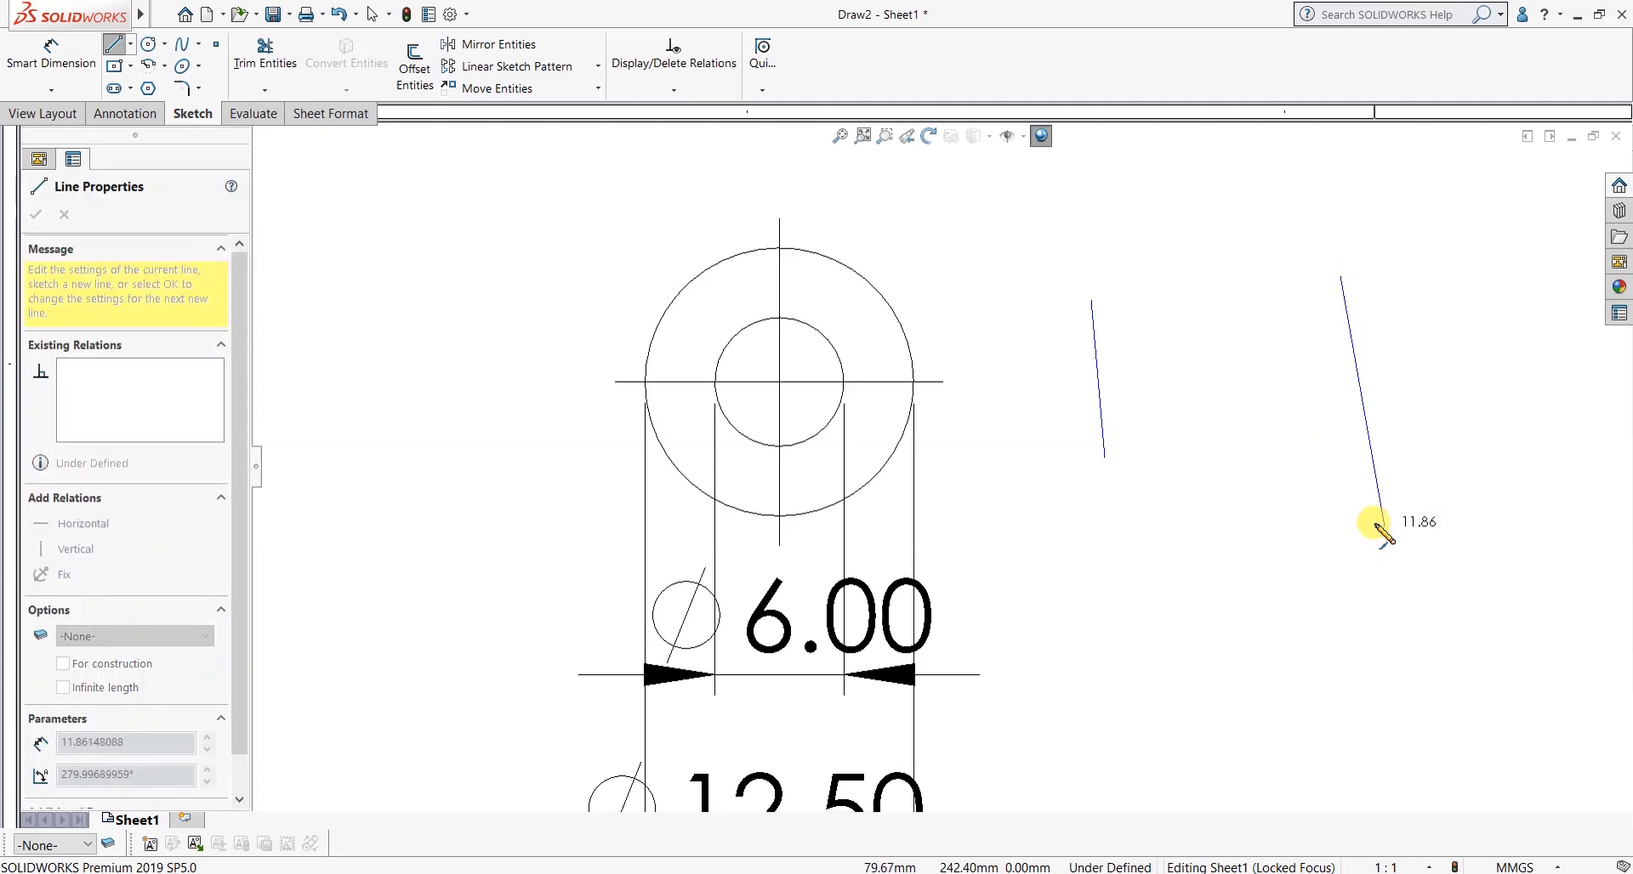
left_click(1340, 513)
key("Escape")
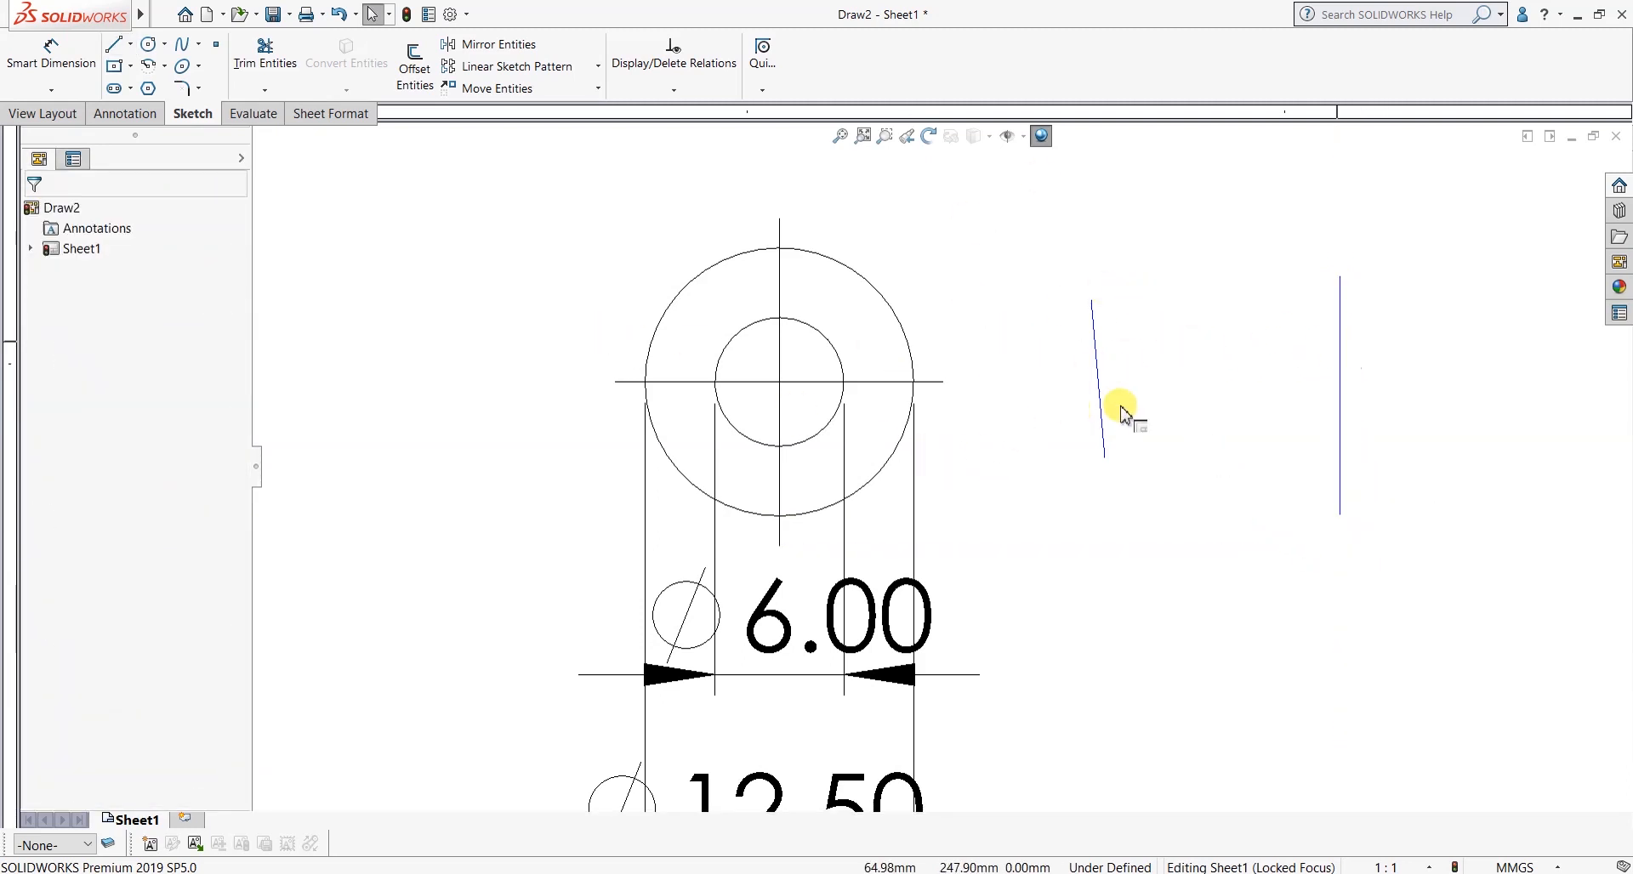
Apply a Vertical relation to the two separate lines to the right of the circles.
left_click(1096, 368)
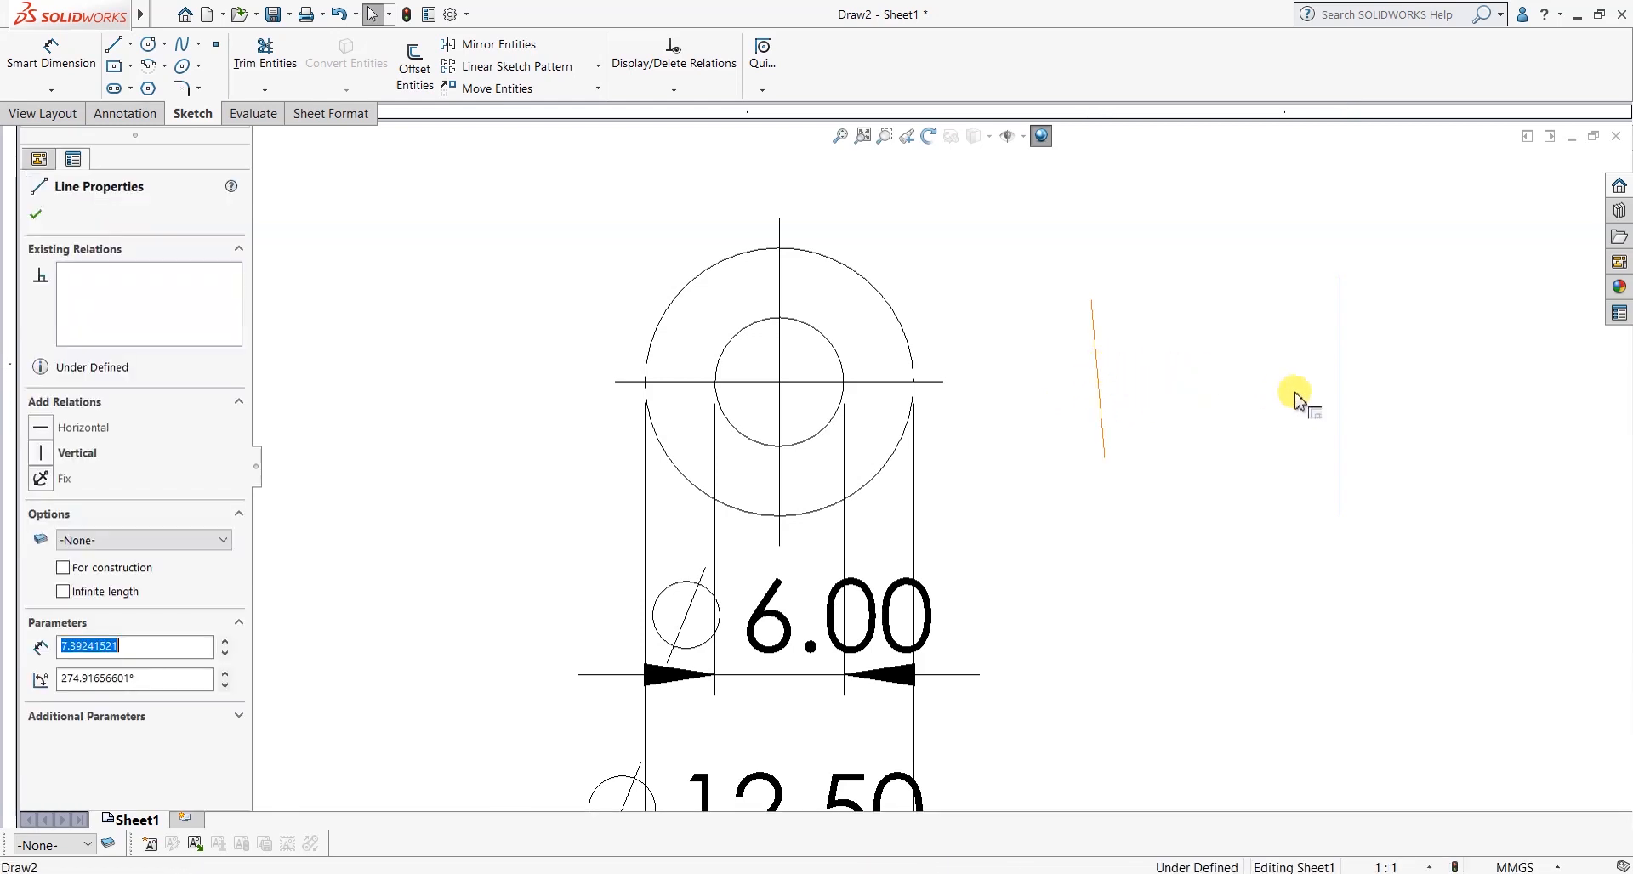
left_click(1342, 376, "ctrl")
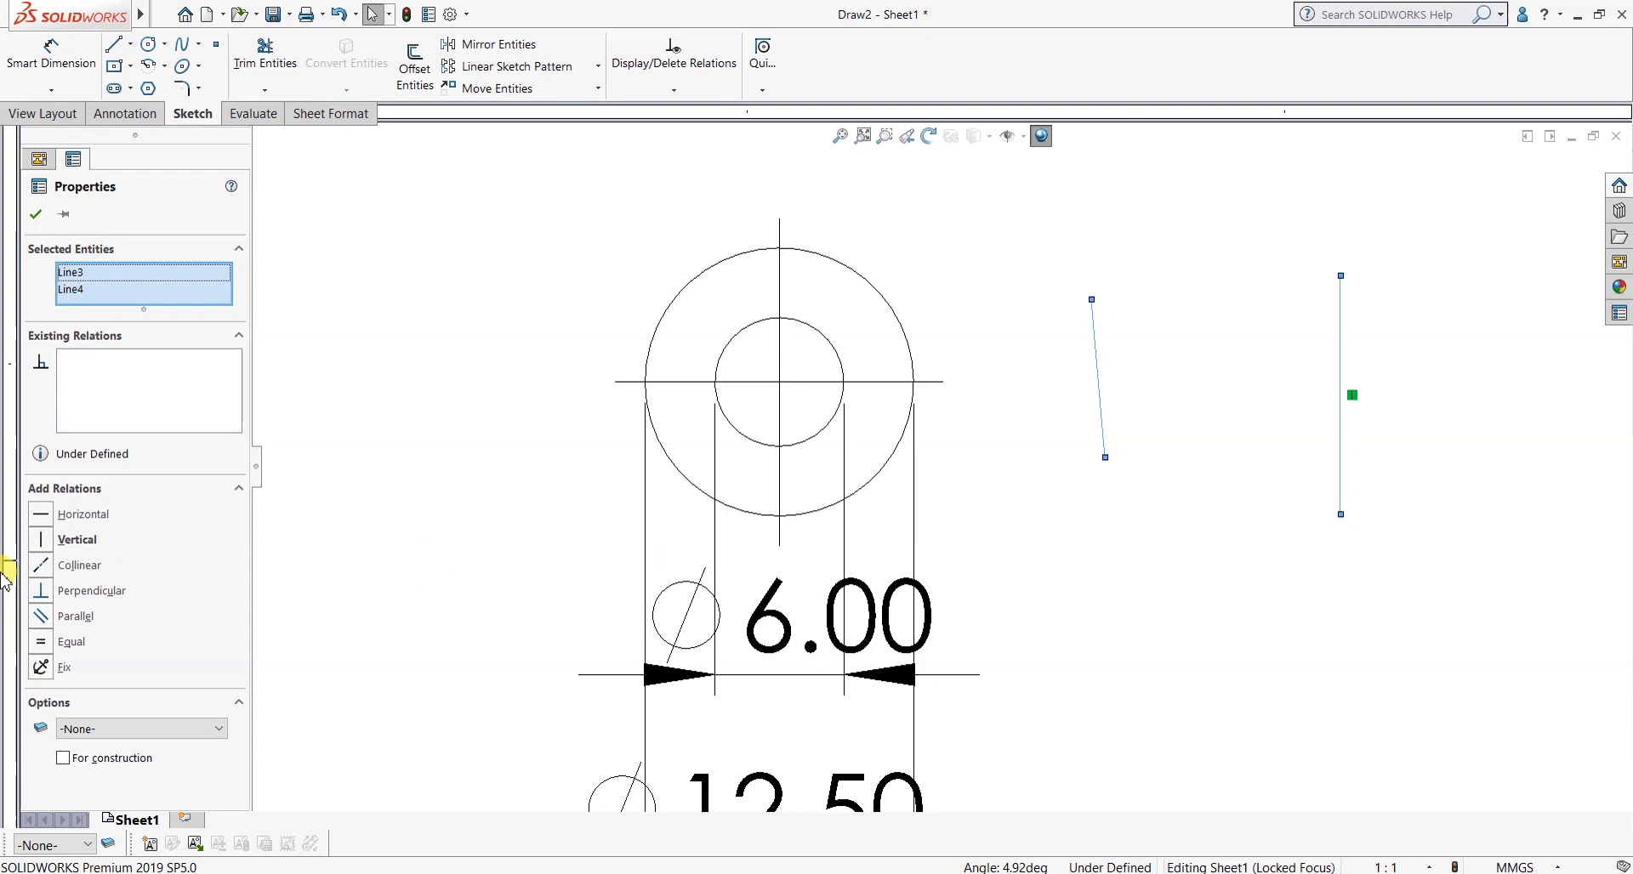
left_click(43, 541)
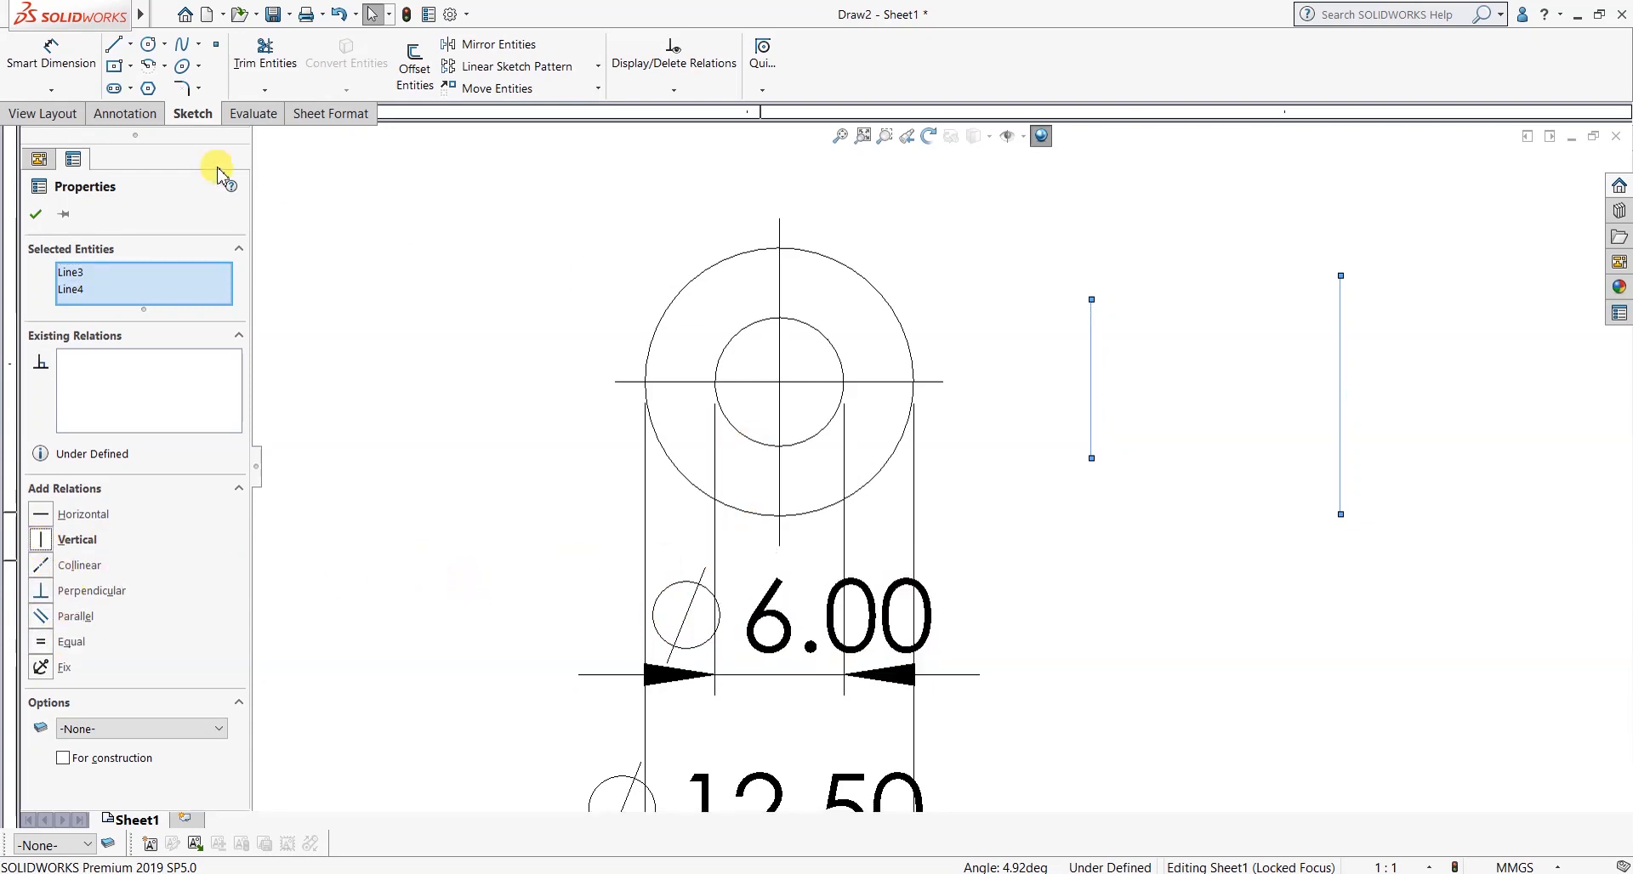
left_click(35, 220)
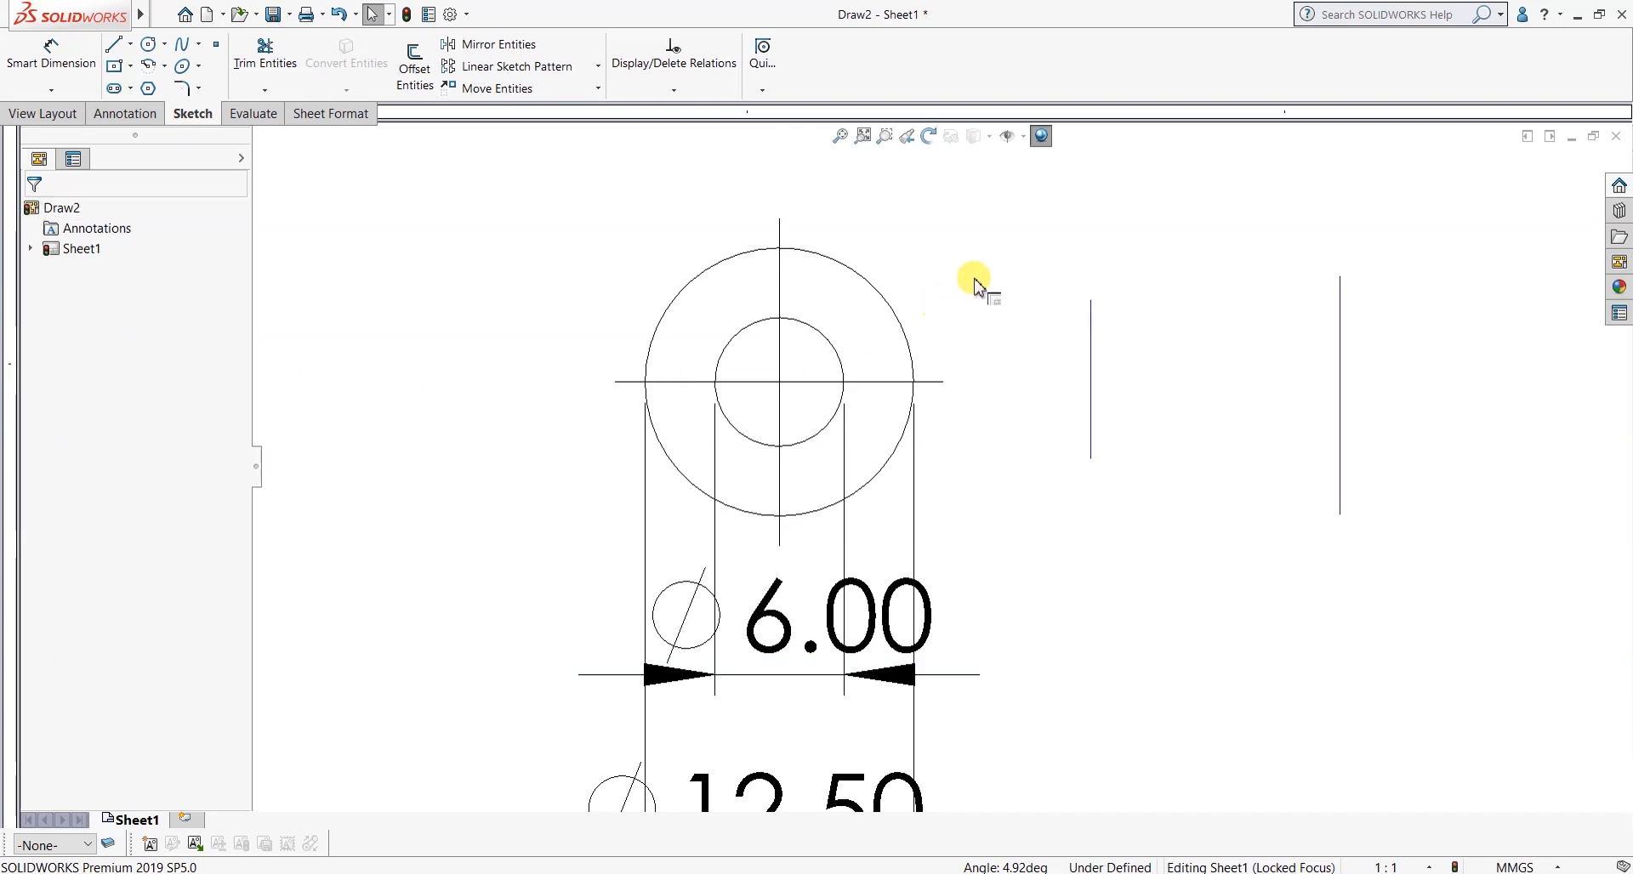
Add a Horizontal relation aligning the midpoints of the two separate vertical lines with the circles' centre point.
left_click(1005, 257)
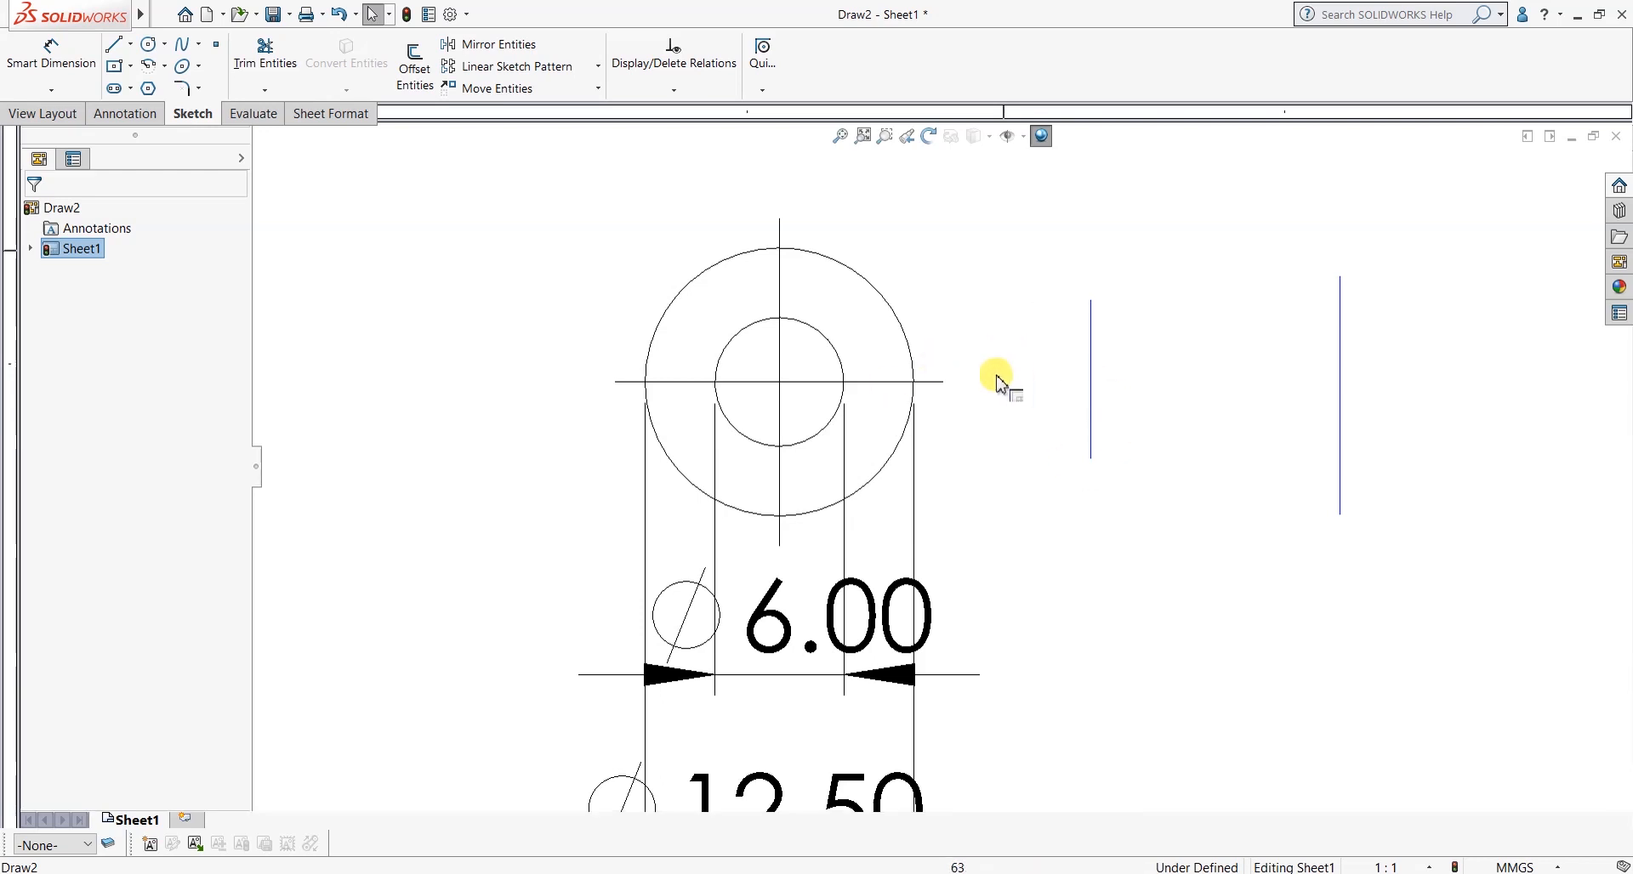
scroll(1046, 443, "up", 3)
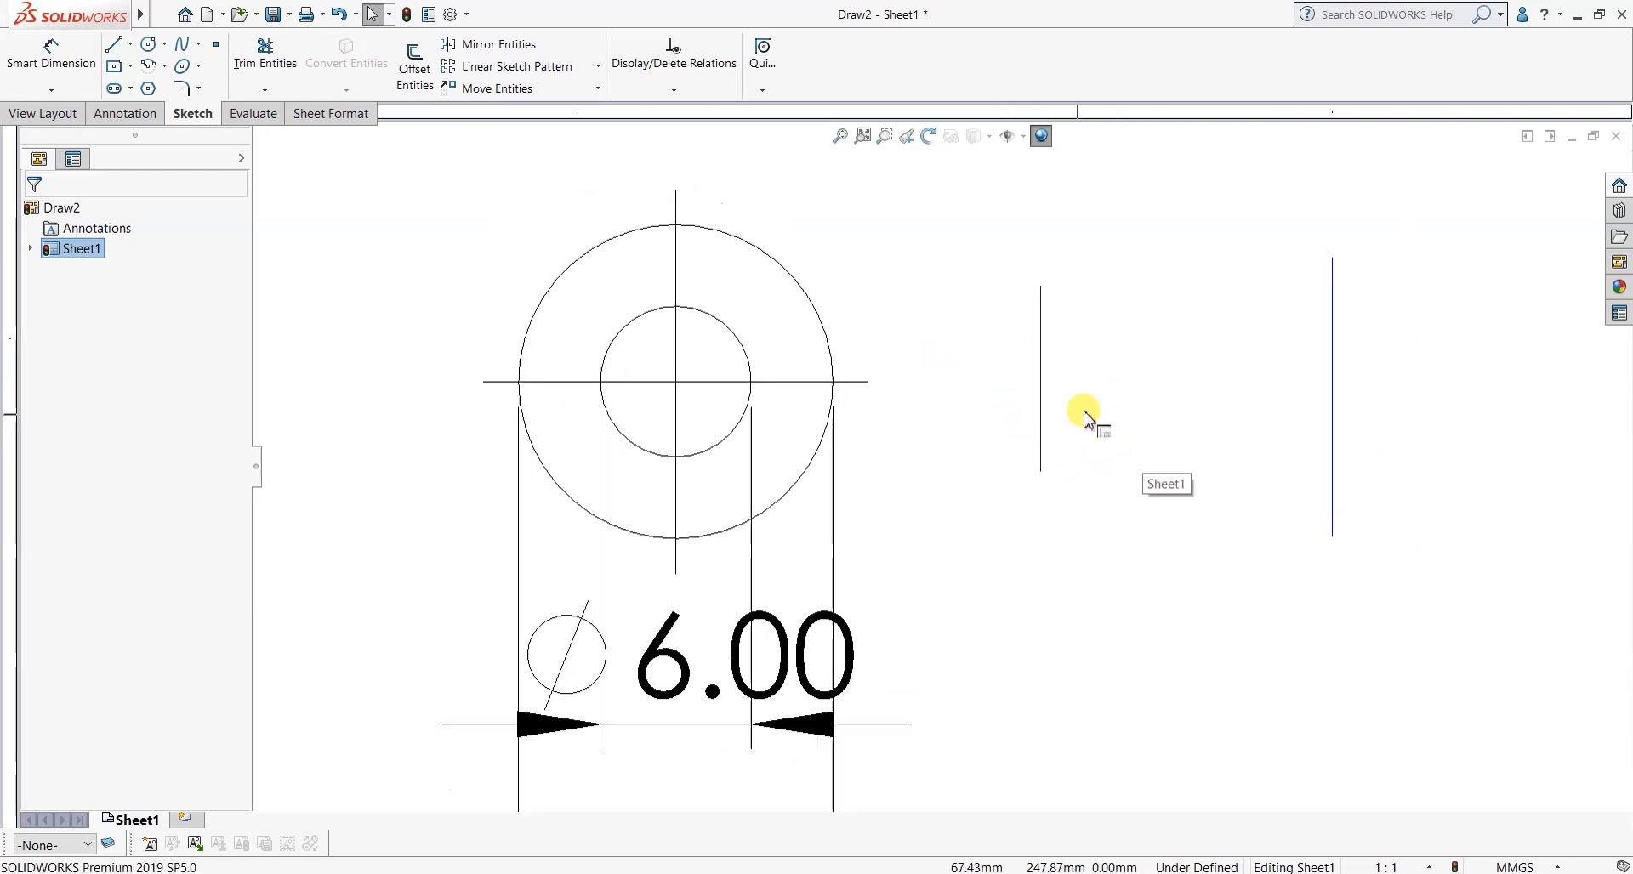
scroll(1044, 430, "down", 1)
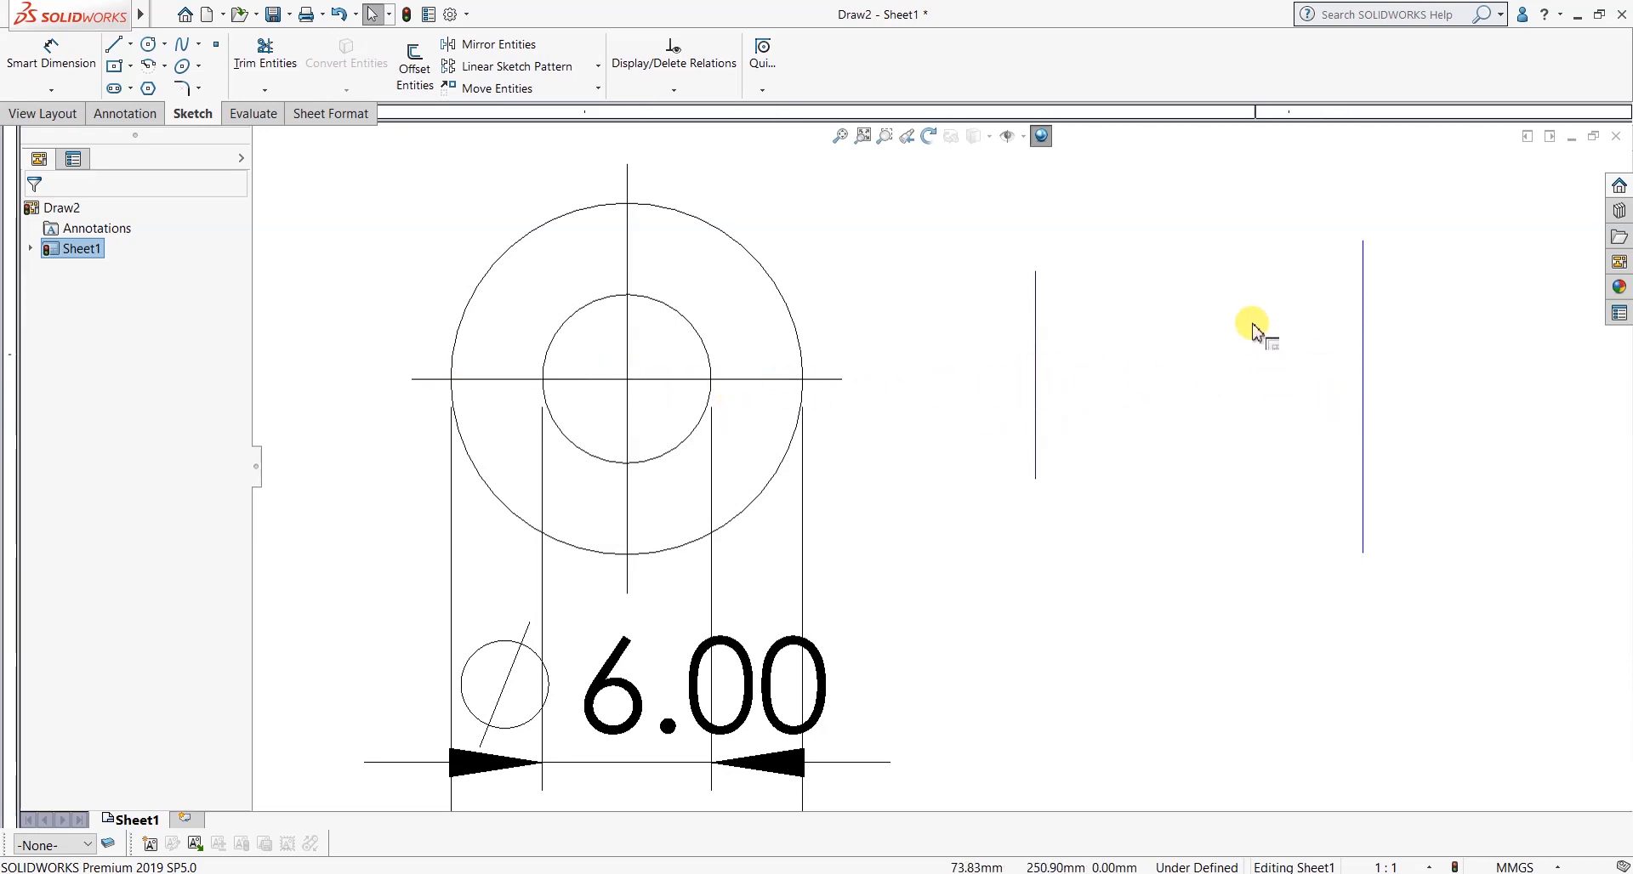
left_click(626, 379)
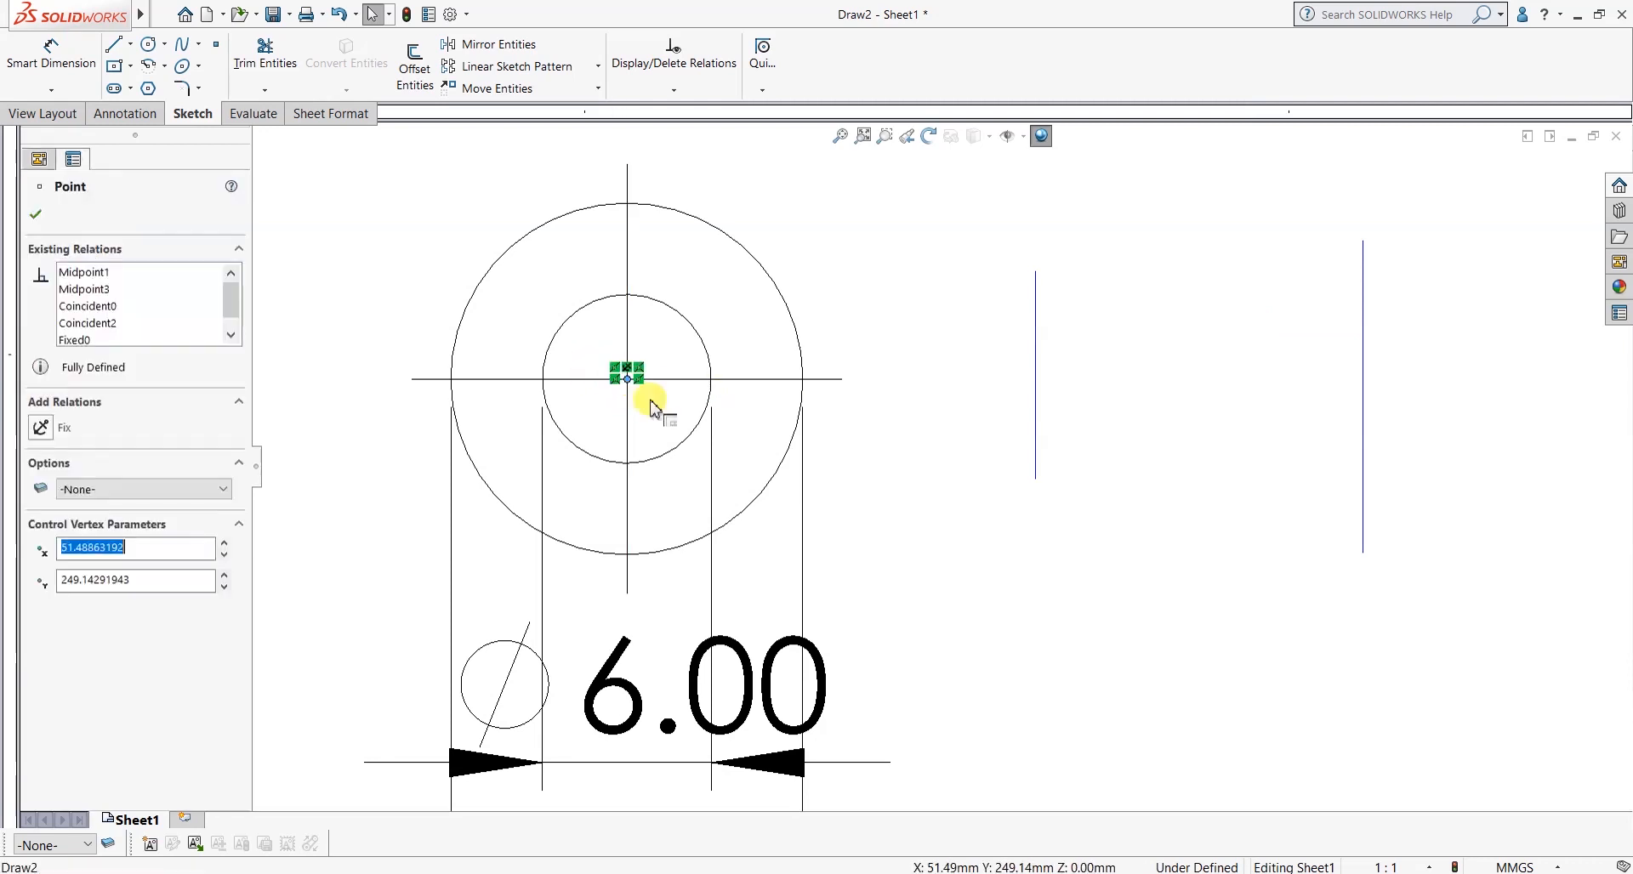
left_click(1036, 375, "ctrl")
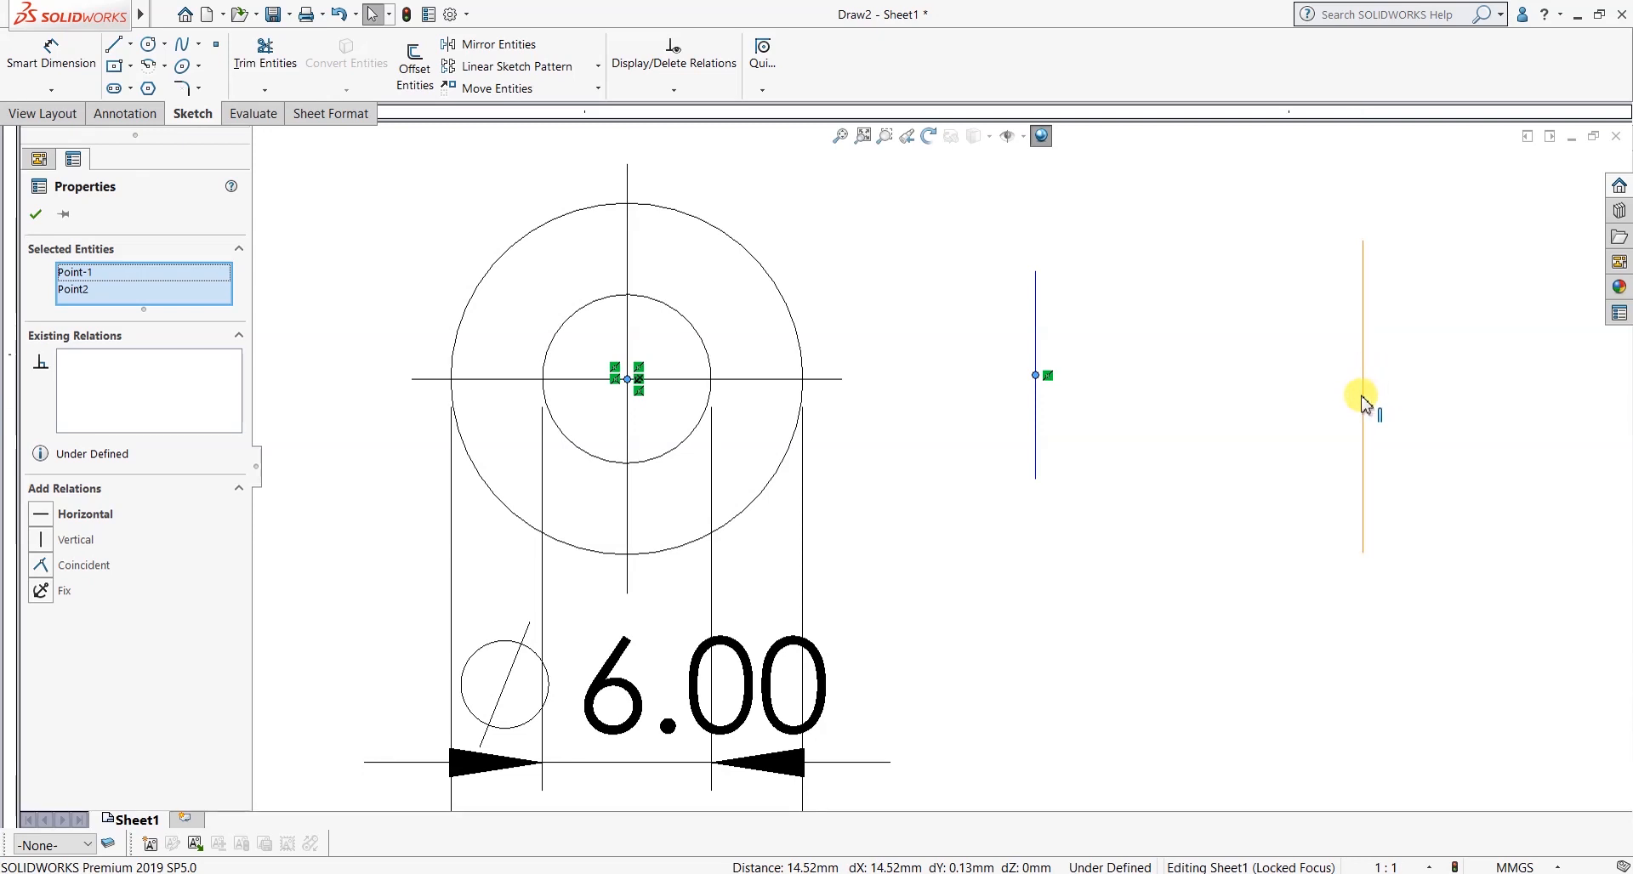
left_click(1363, 396, "ctrl")
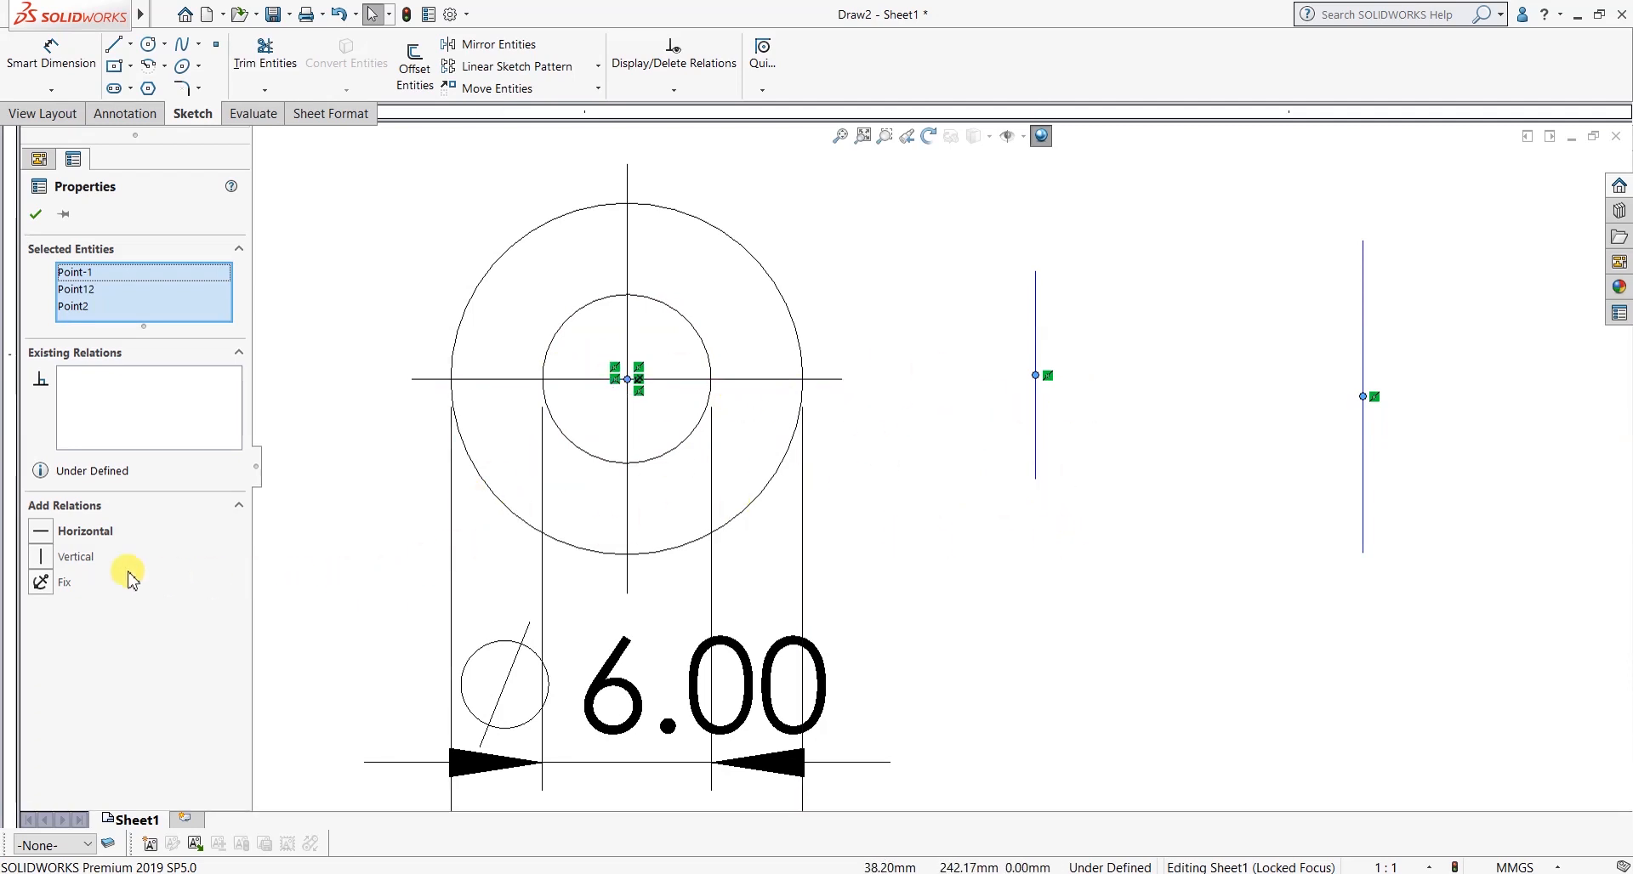
left_click(42, 533)
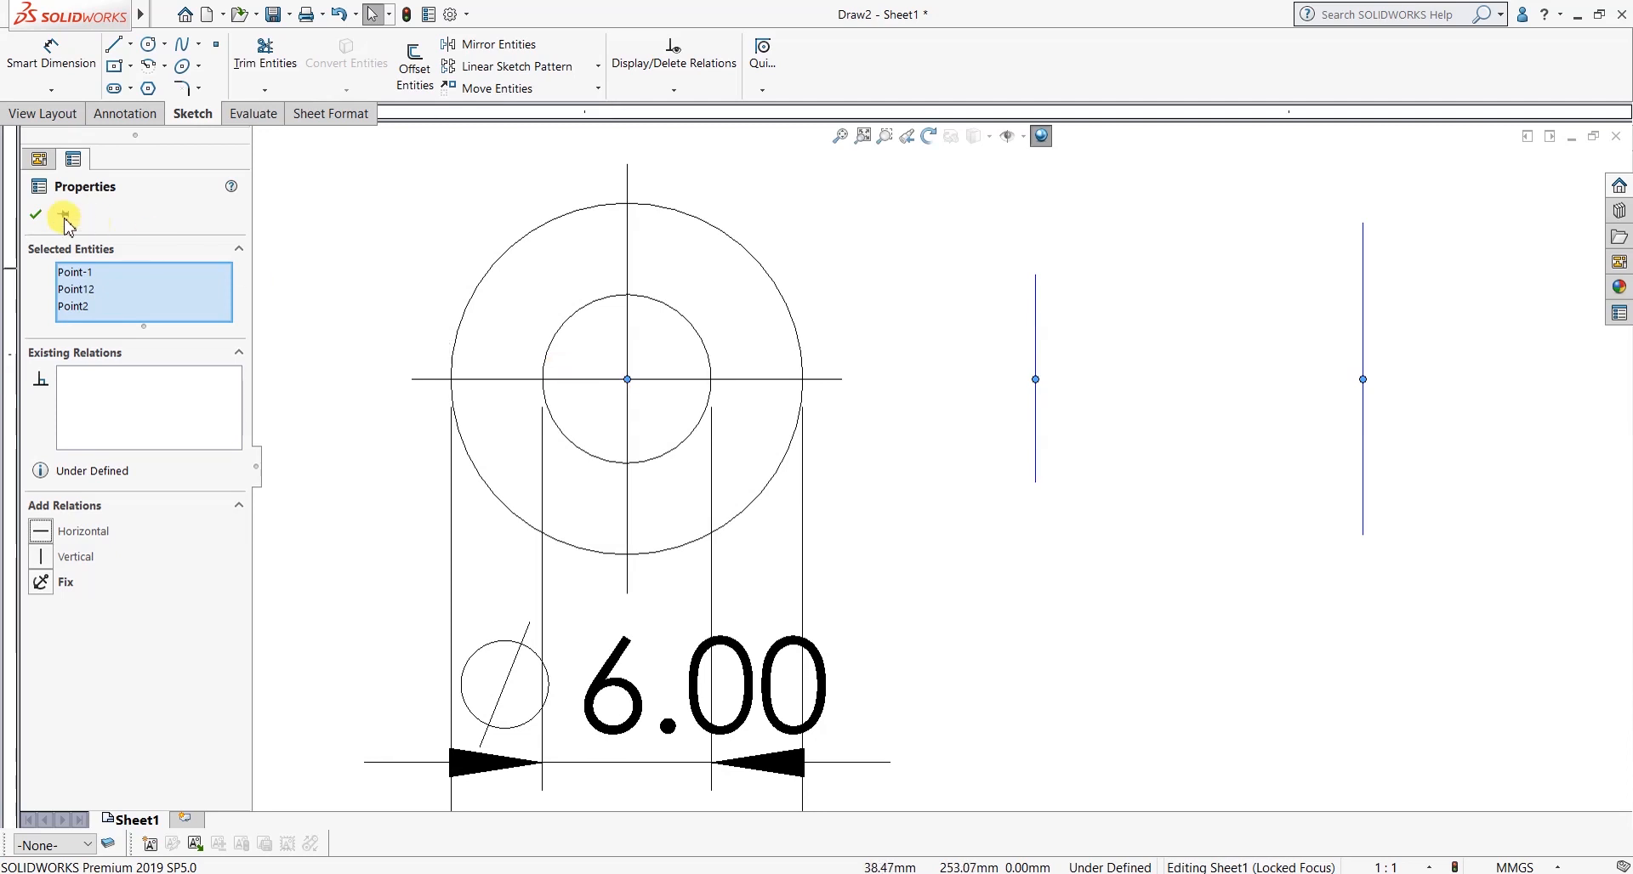
left_click(35, 214)
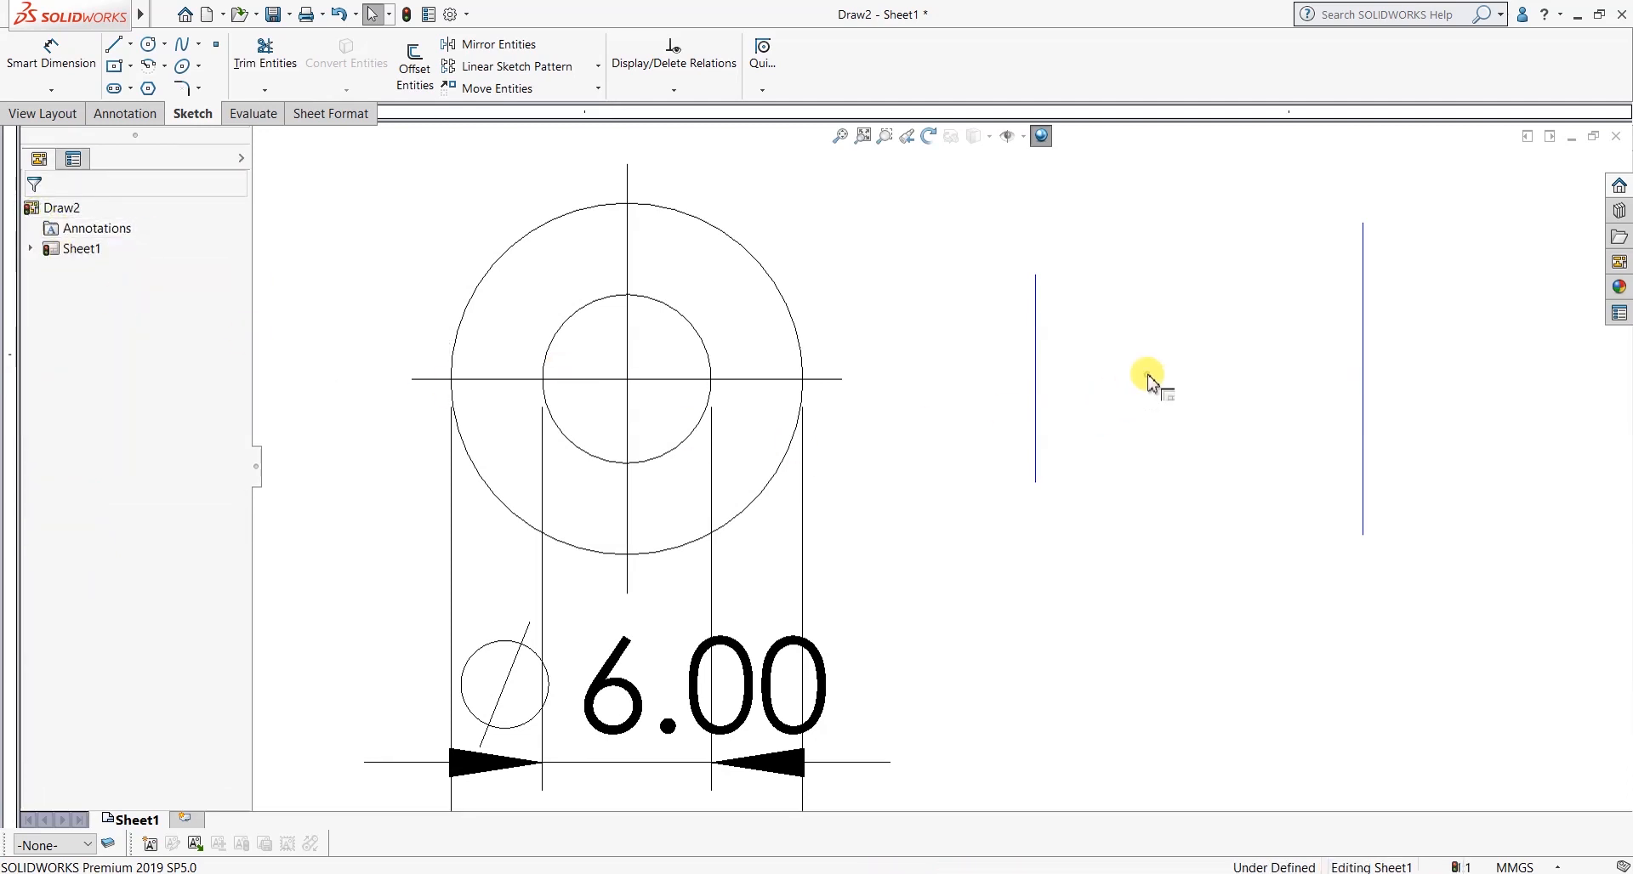
Dimension the shorter vertical line's length and set it to 6 mm, placing the text above and left of the line.
left_click(47, 51)
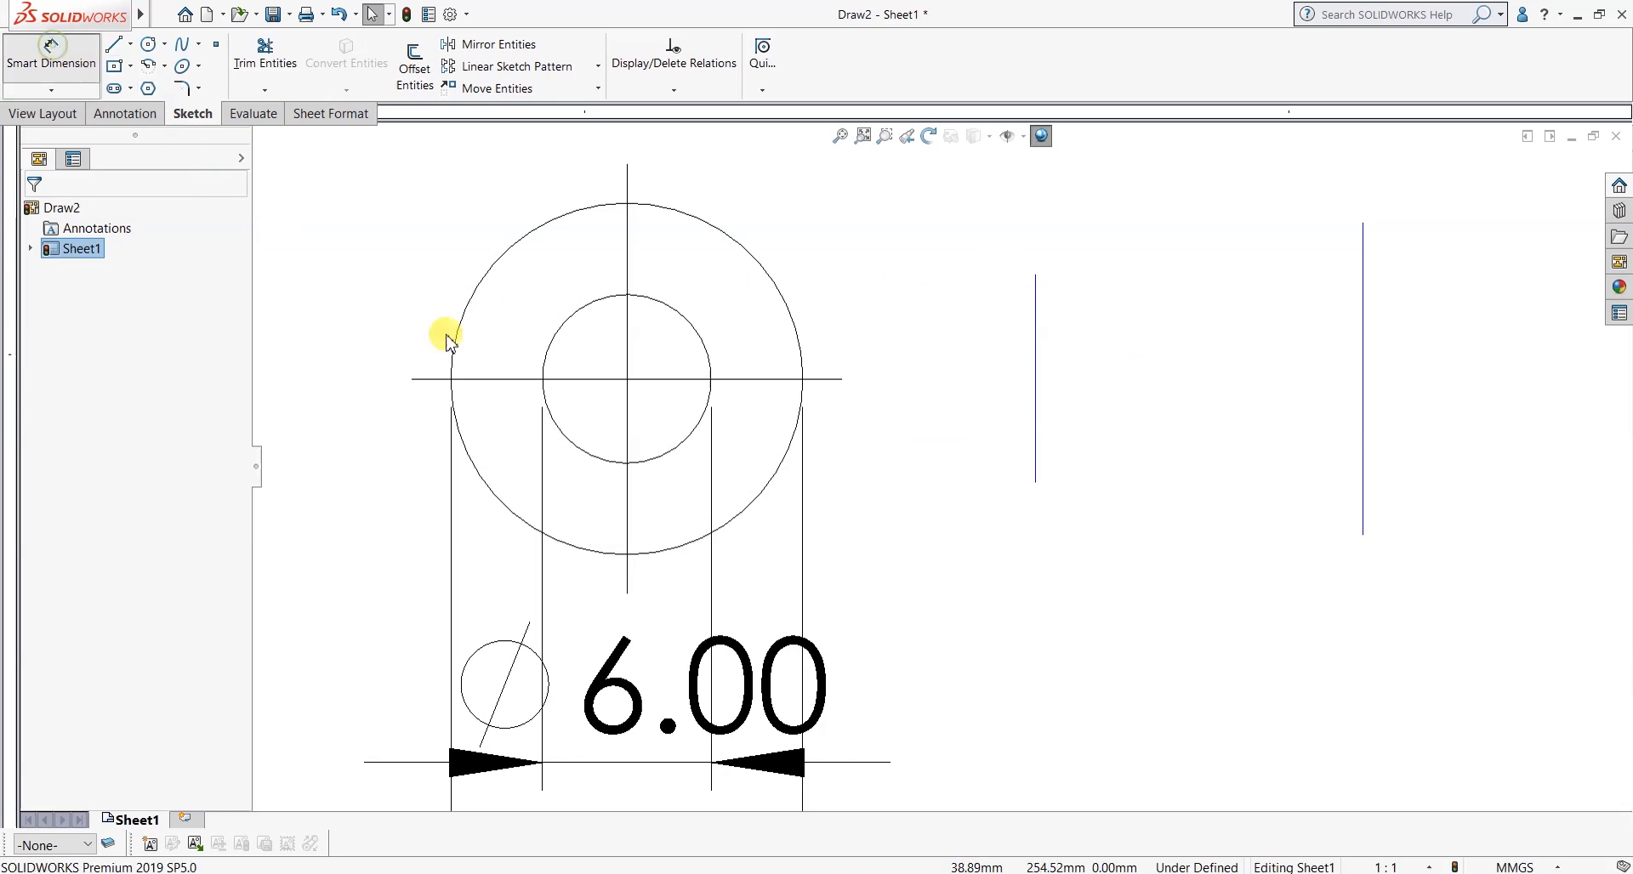
left_click(1037, 364)
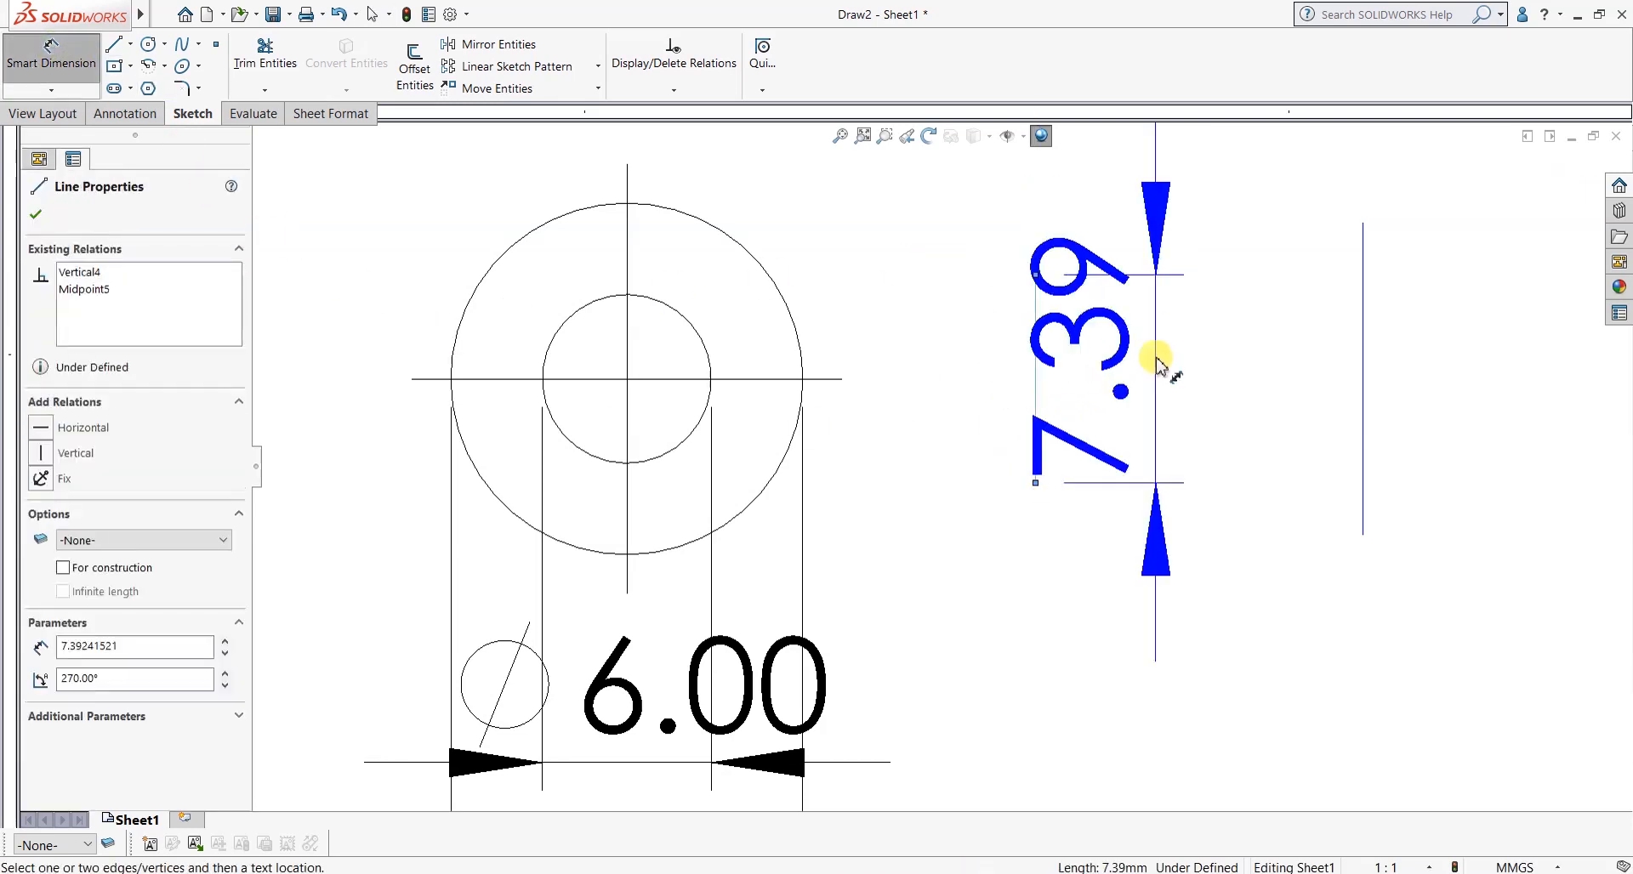
scroll(966, 289, "up", 2)
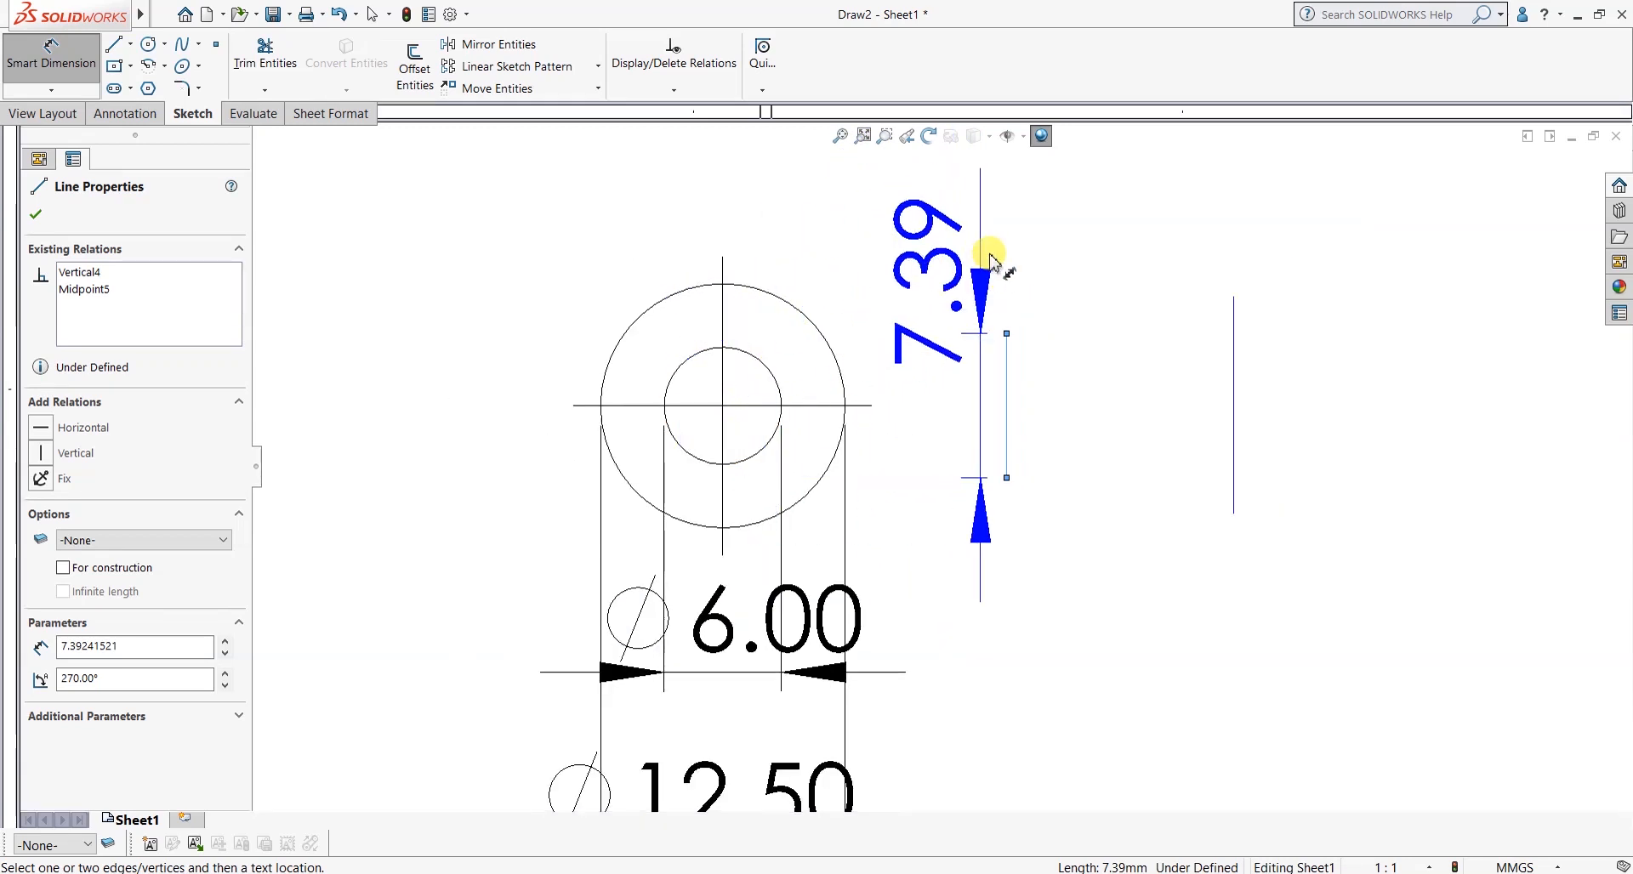
left_click(979, 195)
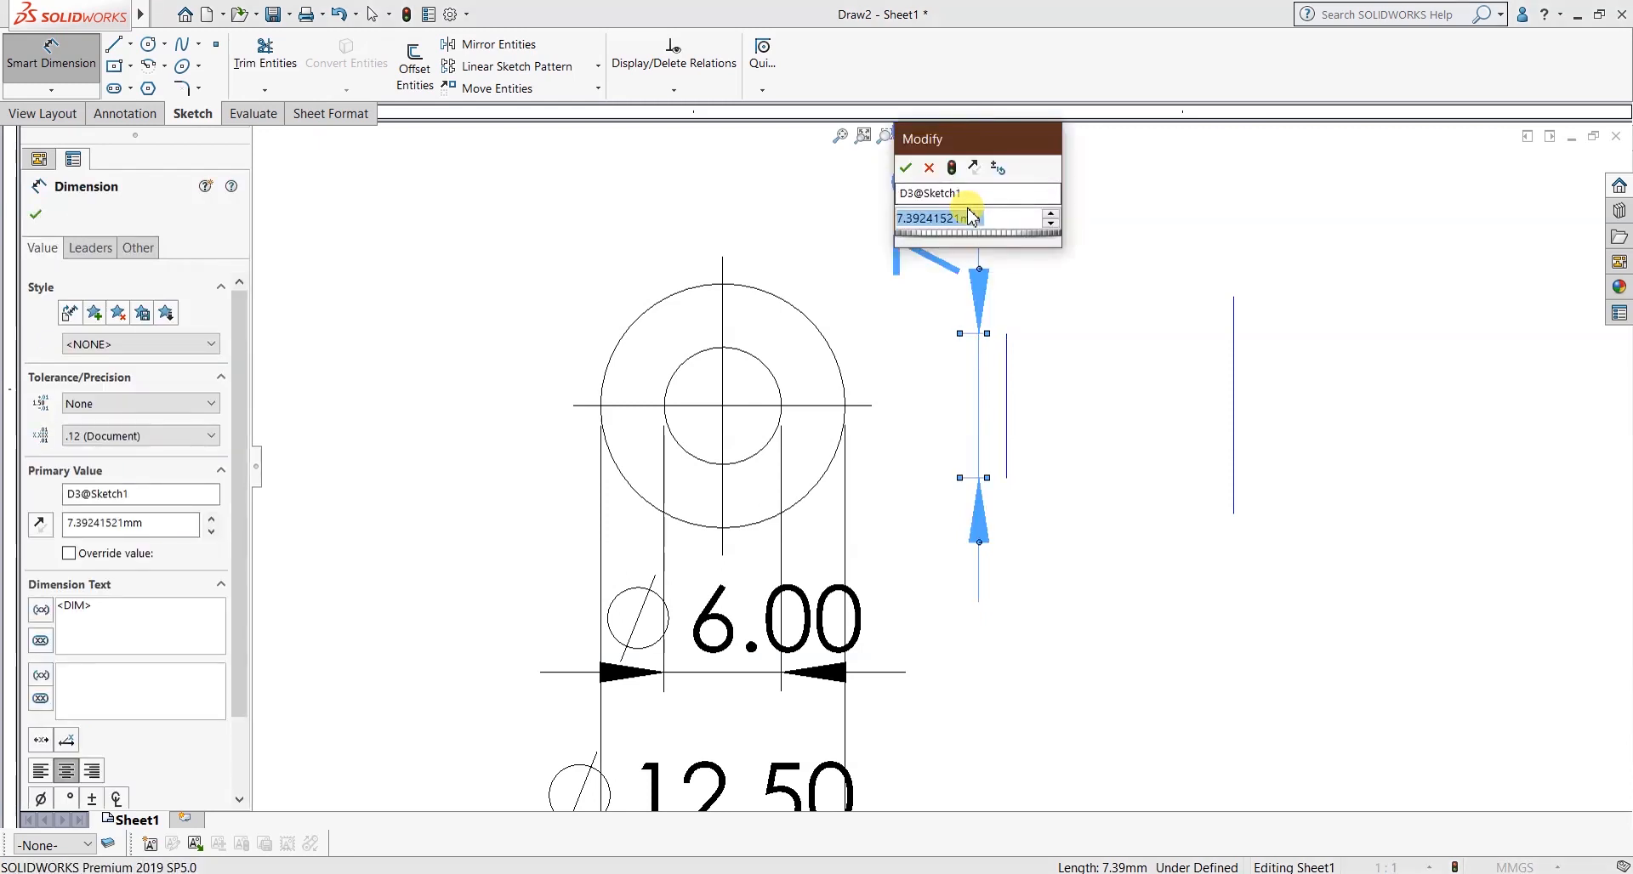
type("6")
key("Return")
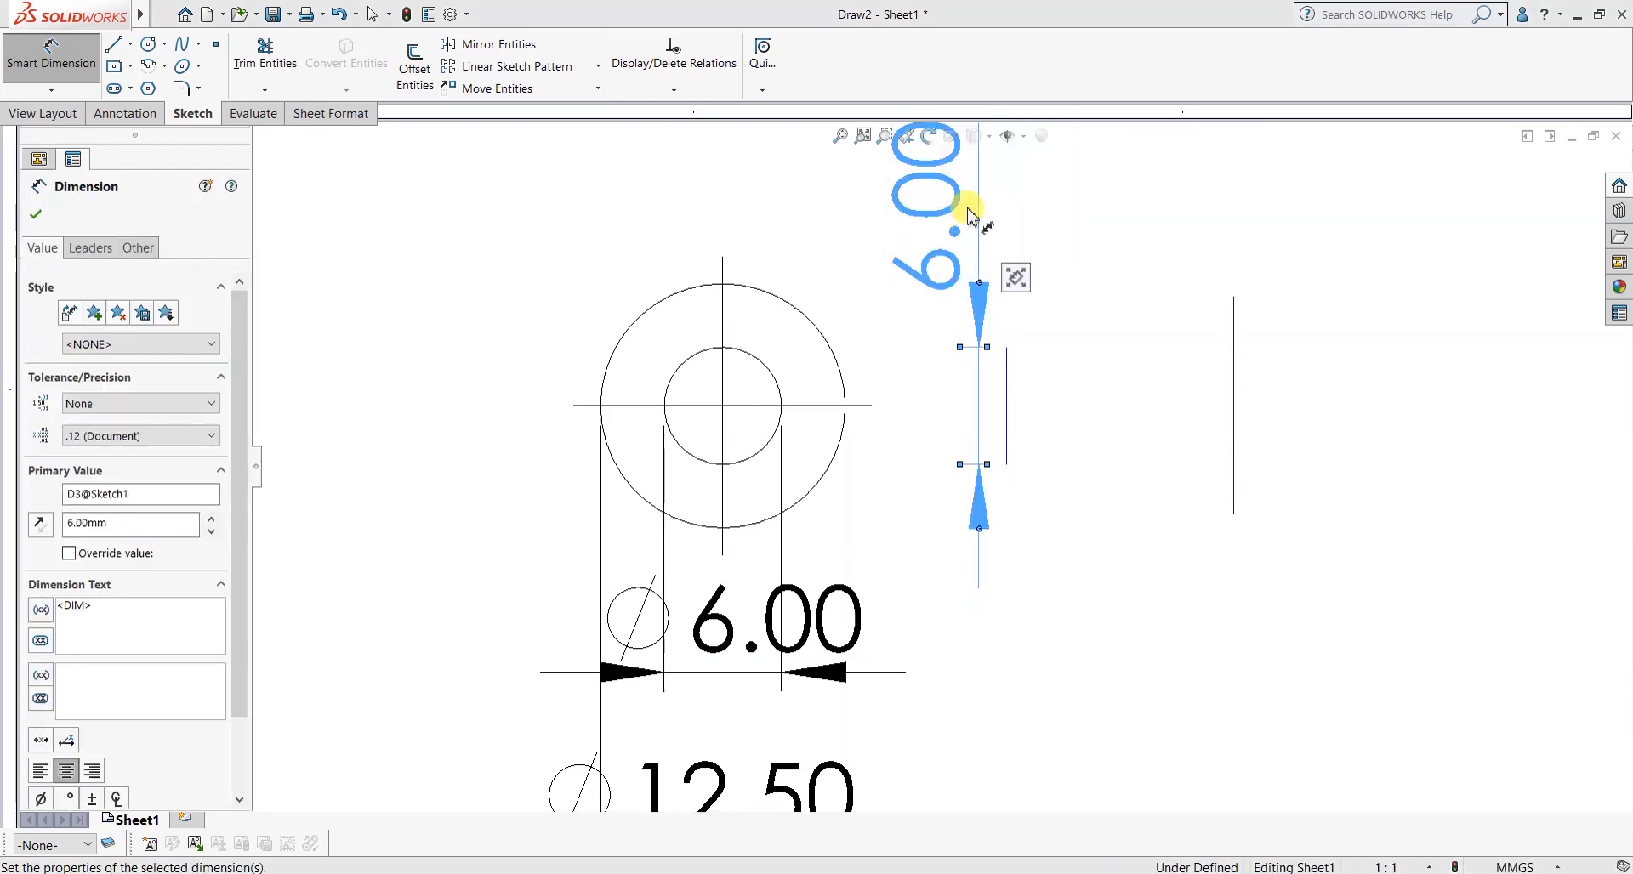
Dimension the longer vertical line's length and set it to 12.5 mm, placing the text above and left of the line.
left_click(1233, 406)
left_click(1191, 147)
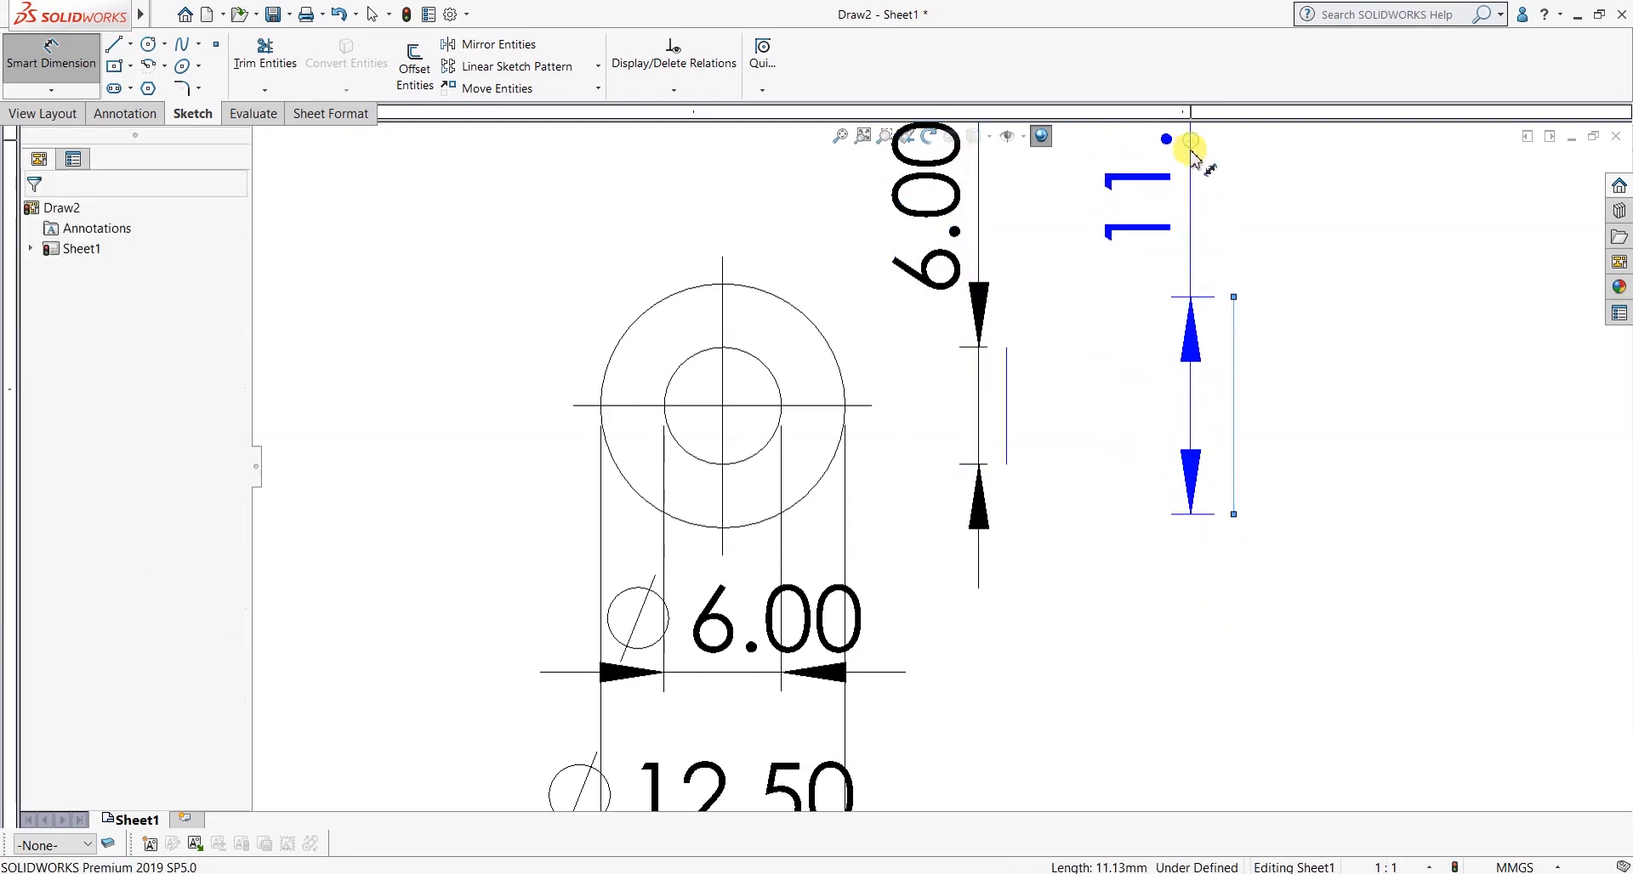
left_click(1191, 208)
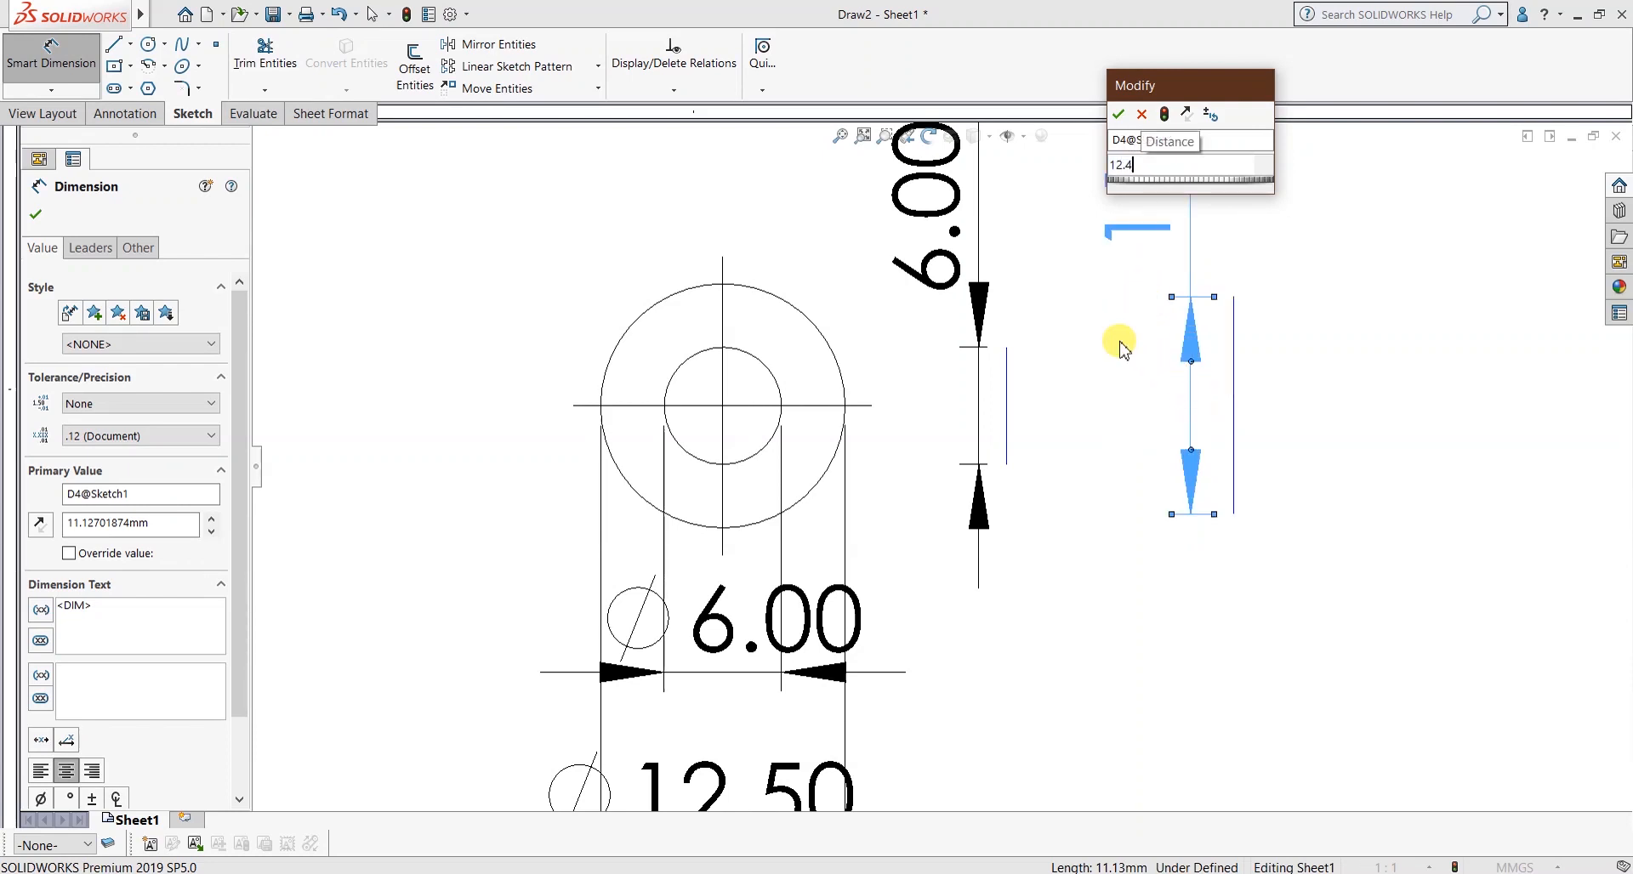
type("5")
key("Return")
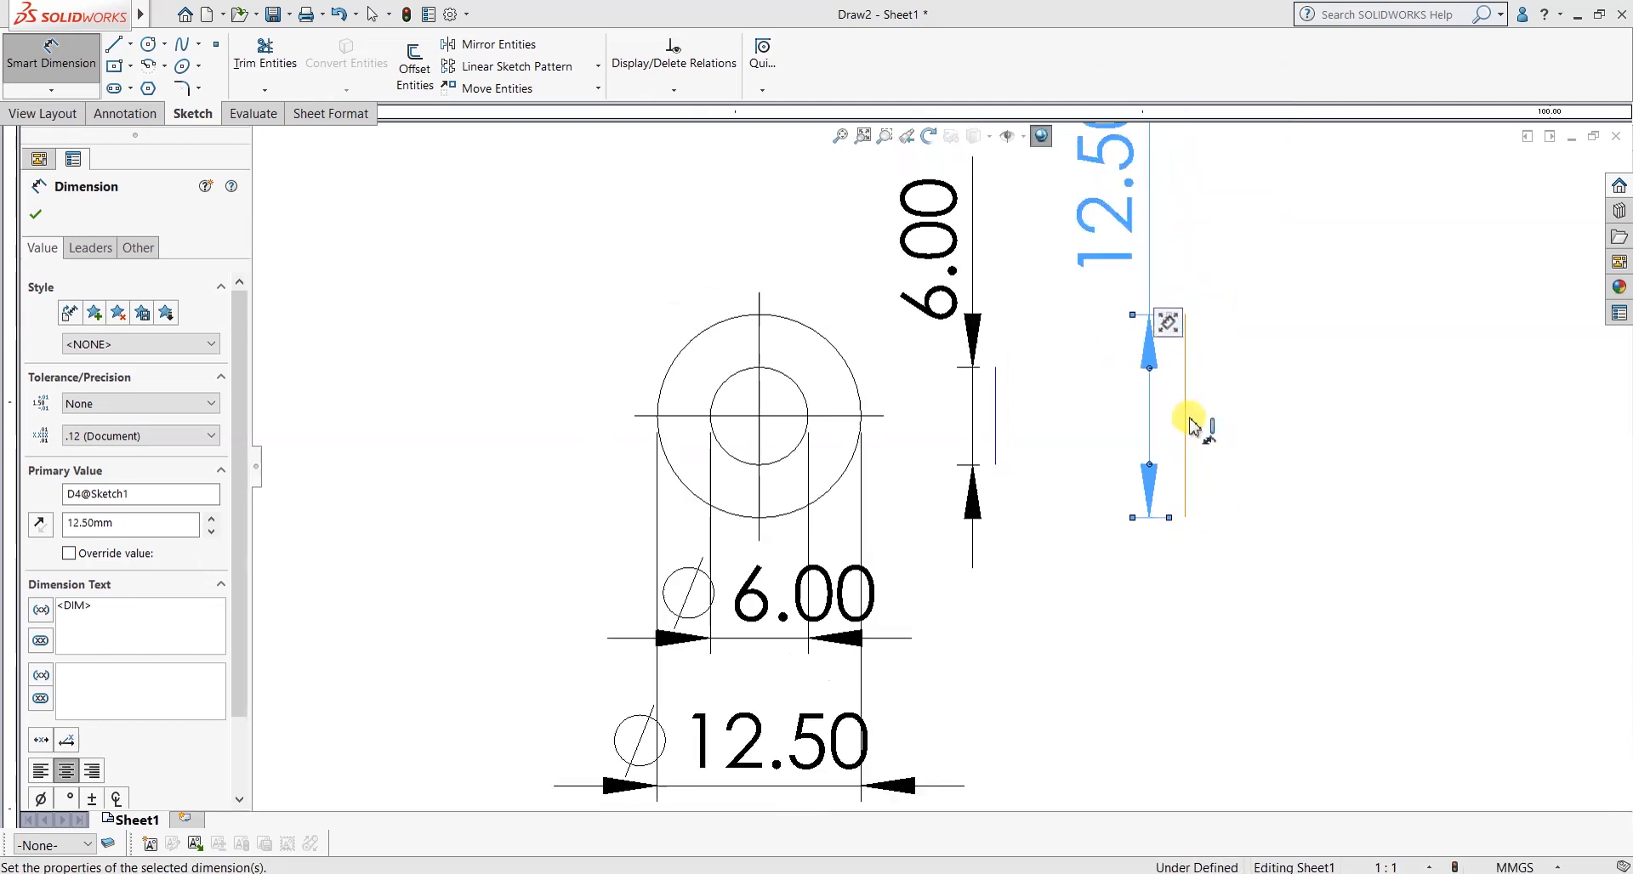
left_click(1239, 441)
scroll(1046, 425, "down", 1)
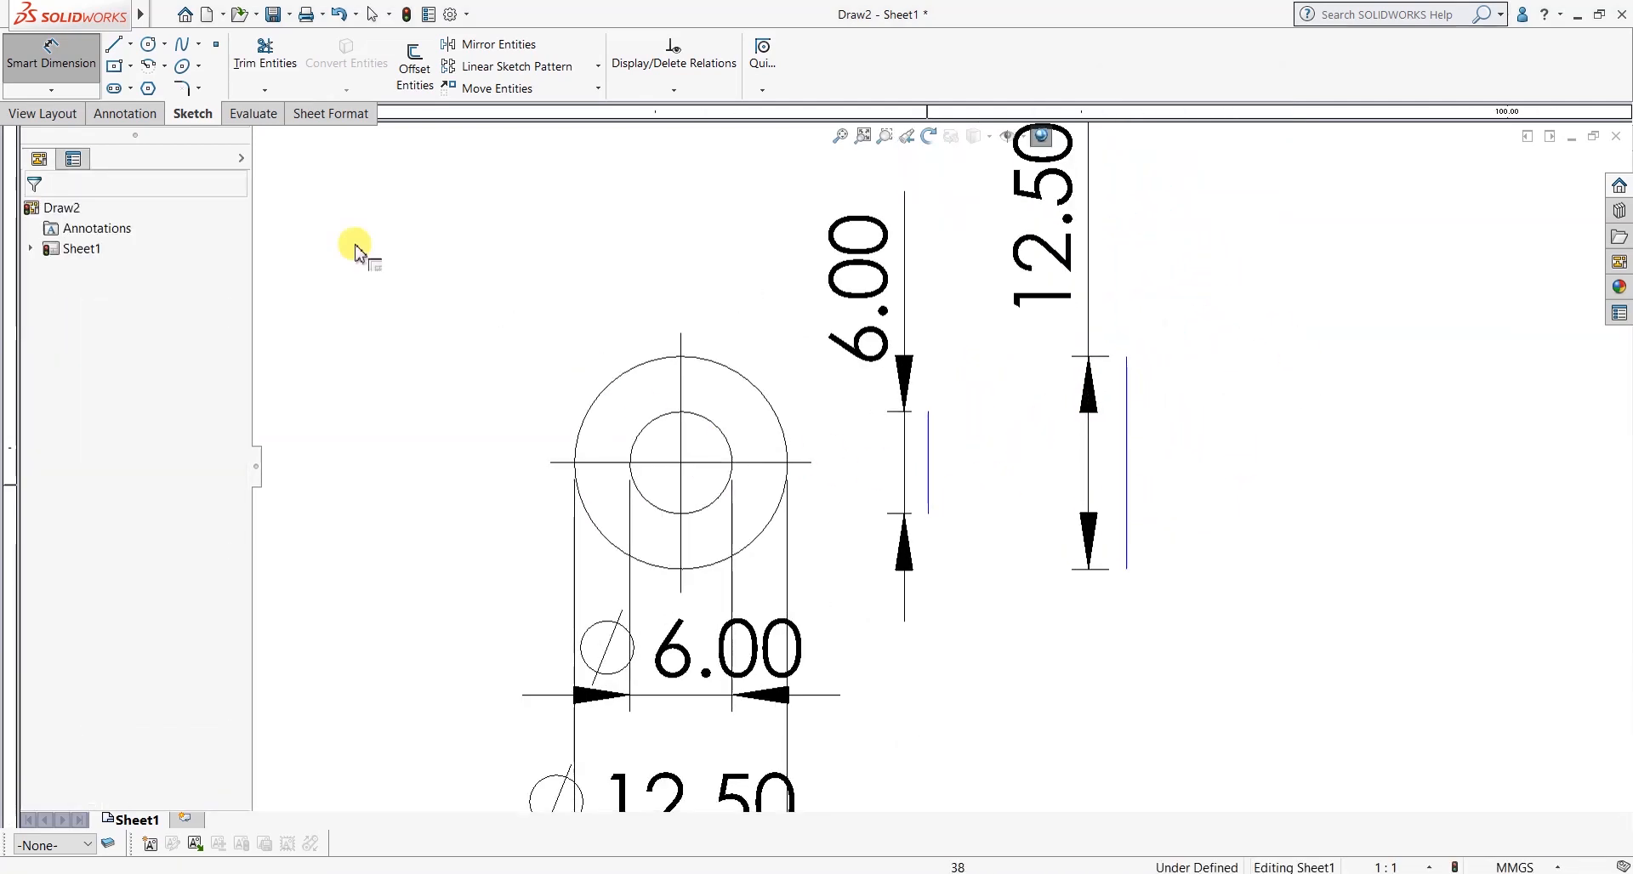
Dimension the horizontal distance from the circles' centre to the shorter vertical line and set it to 10 mm.
left_click(60, 60)
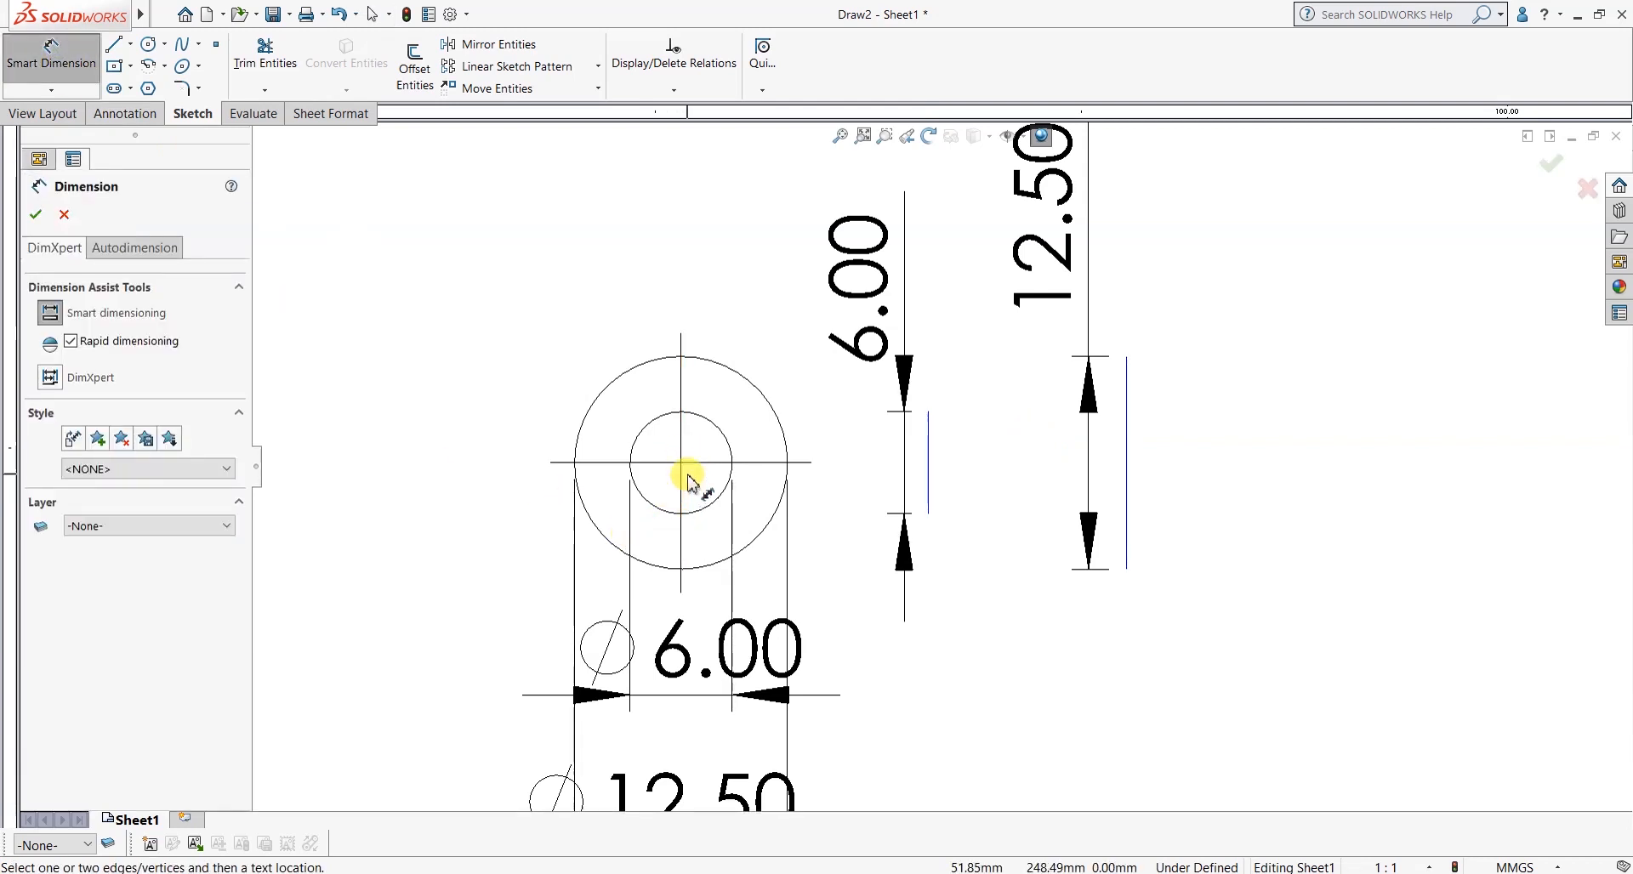
left_click(681, 463)
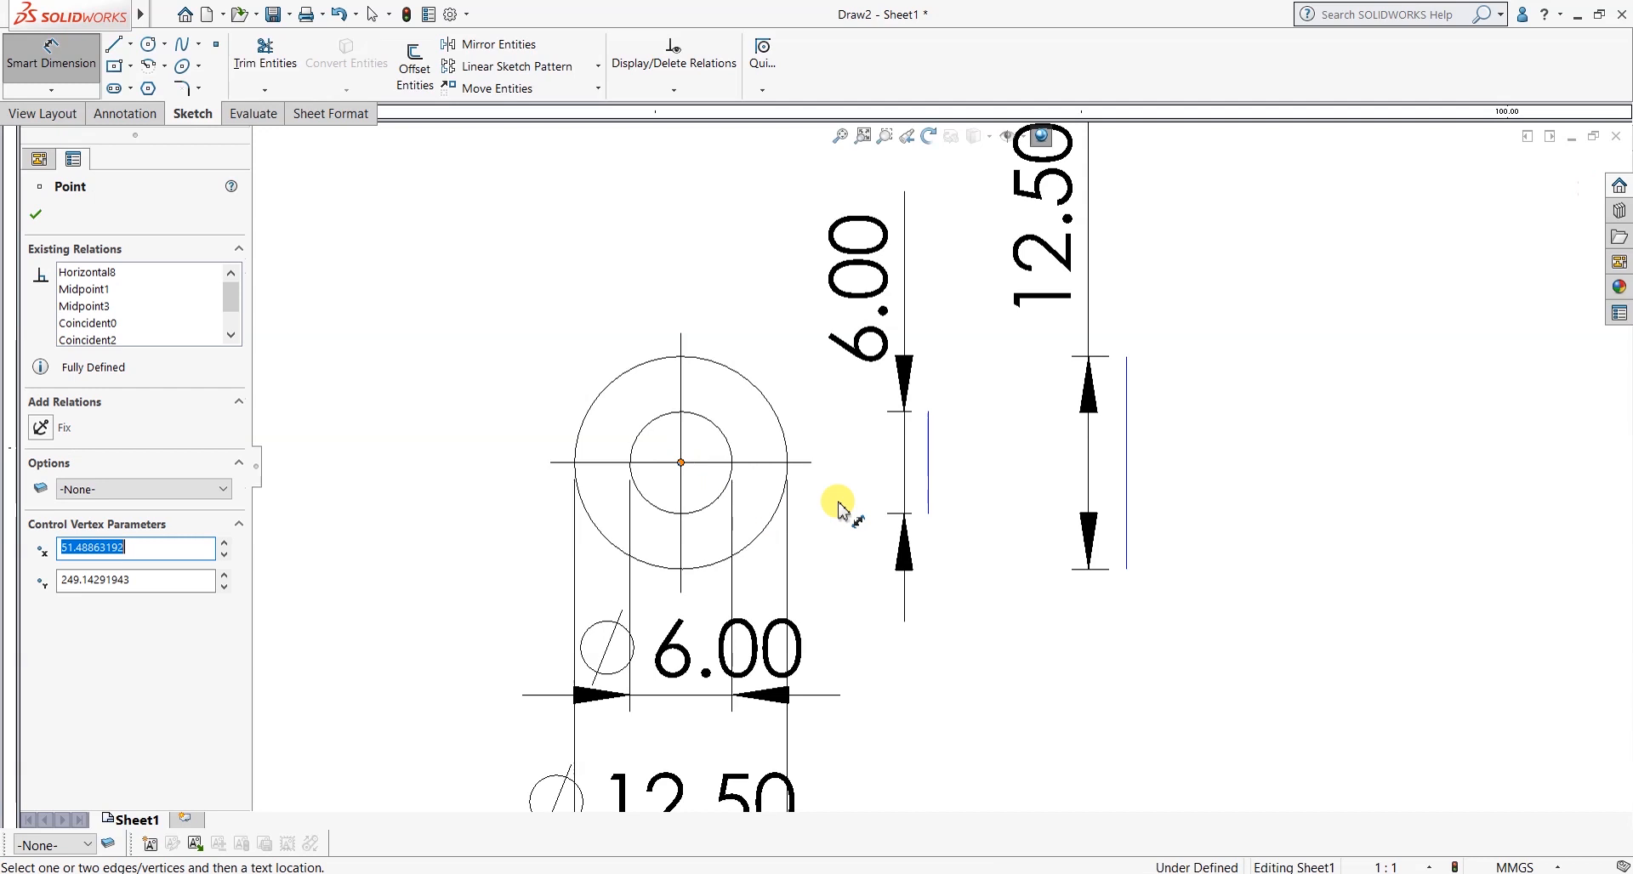
left_click(927, 485)
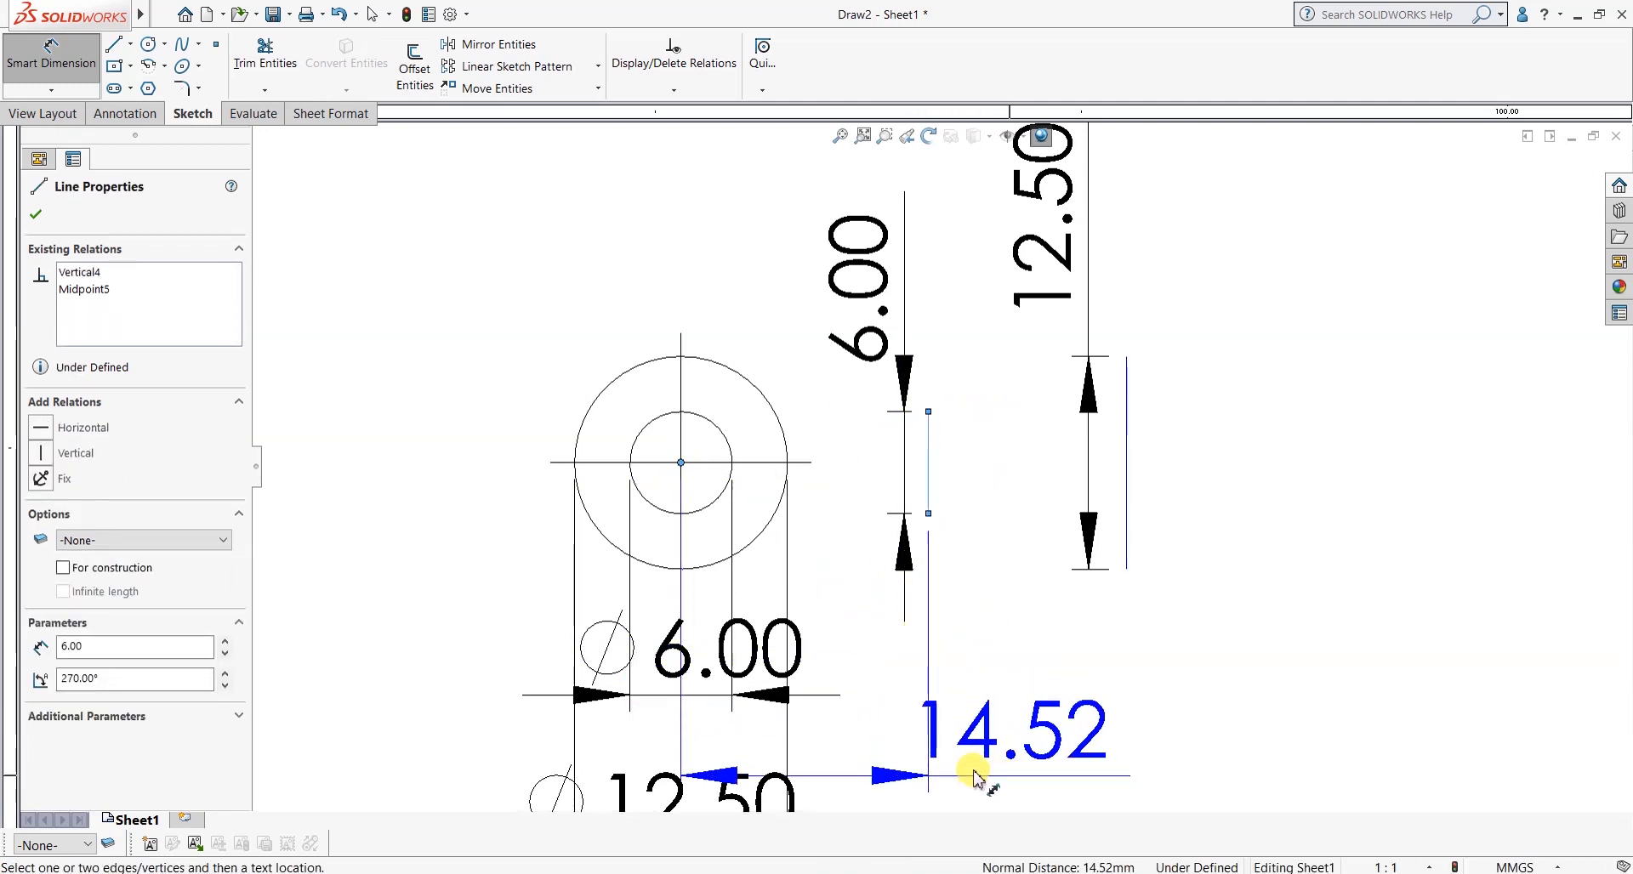
left_click(1034, 776)
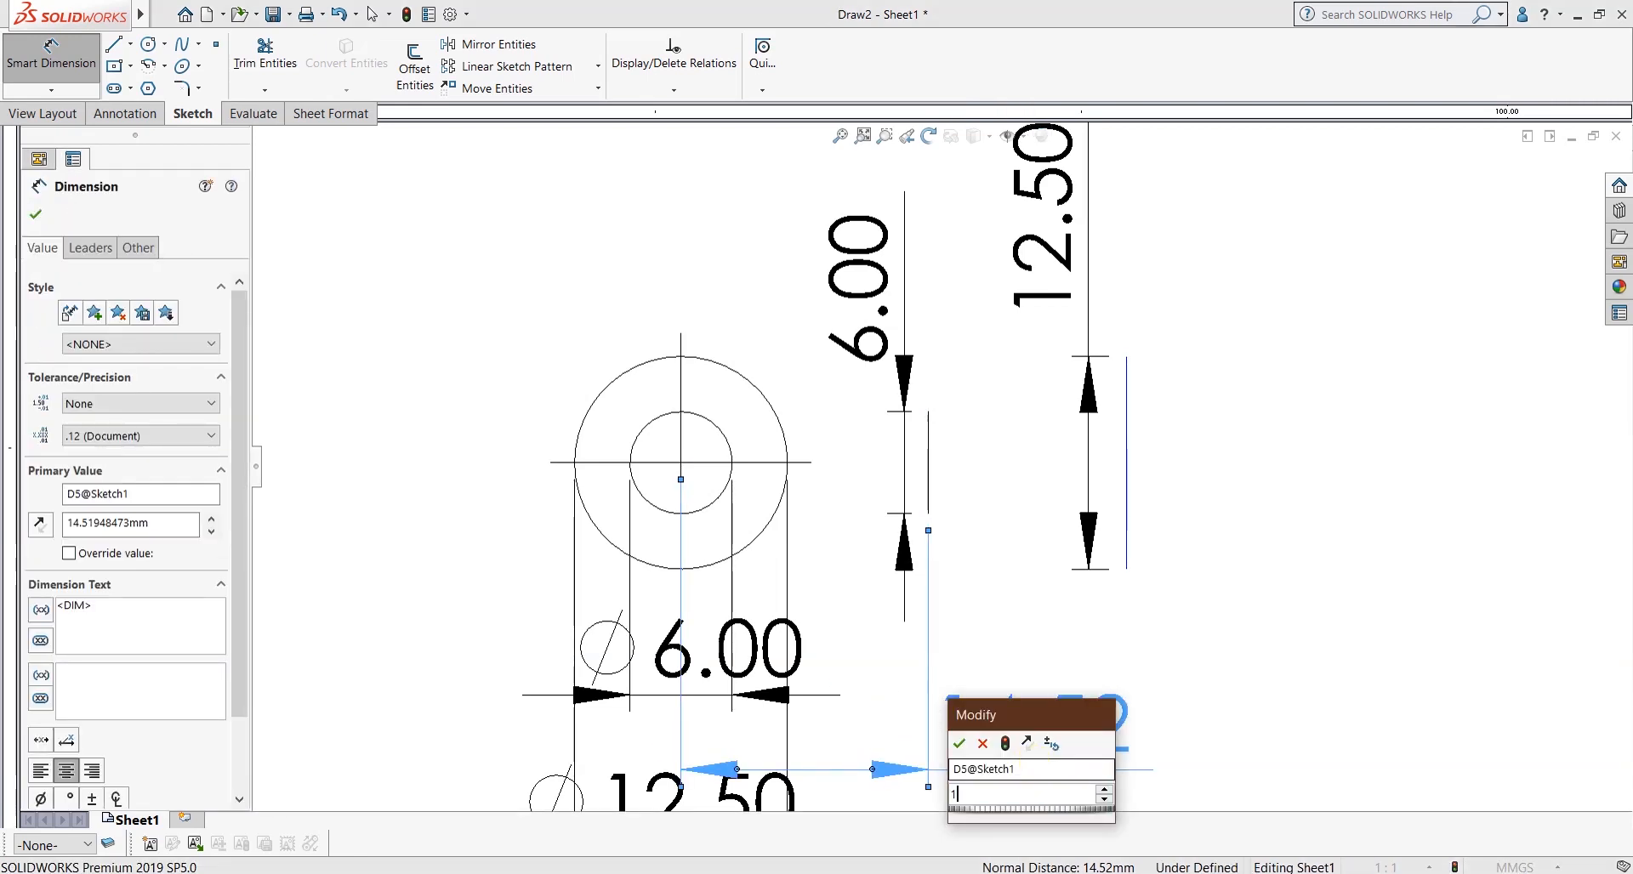
type("10")
key("Return")
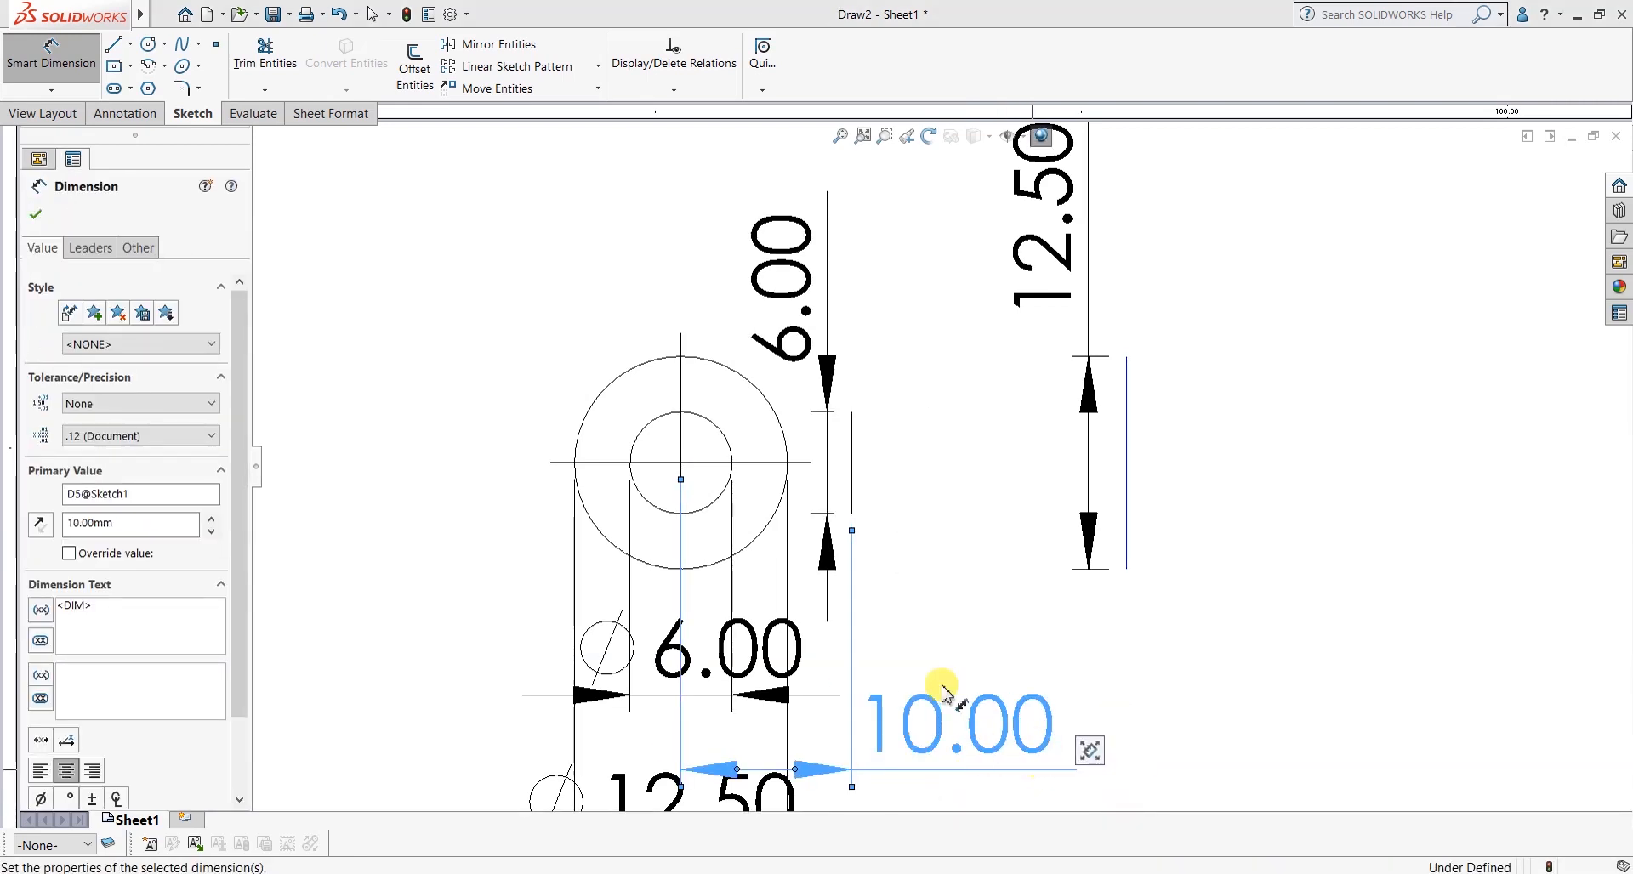
Dimension the distance between the two vertical lines below the geometry and set it to 12 mm.
scroll(933, 519, "down", 1)
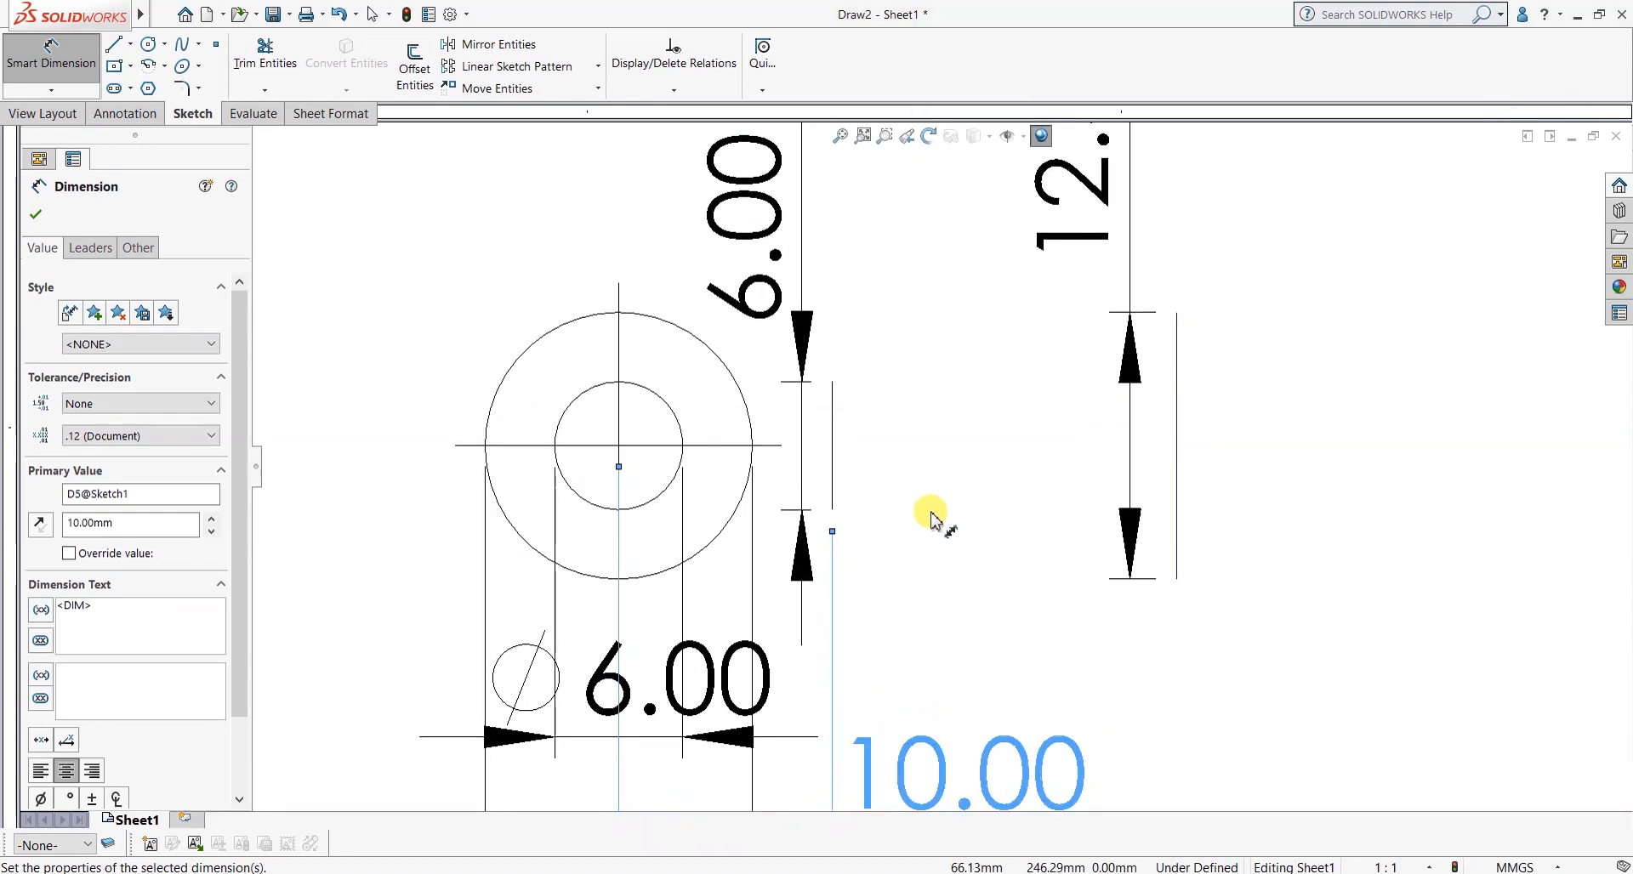
left_click(833, 466)
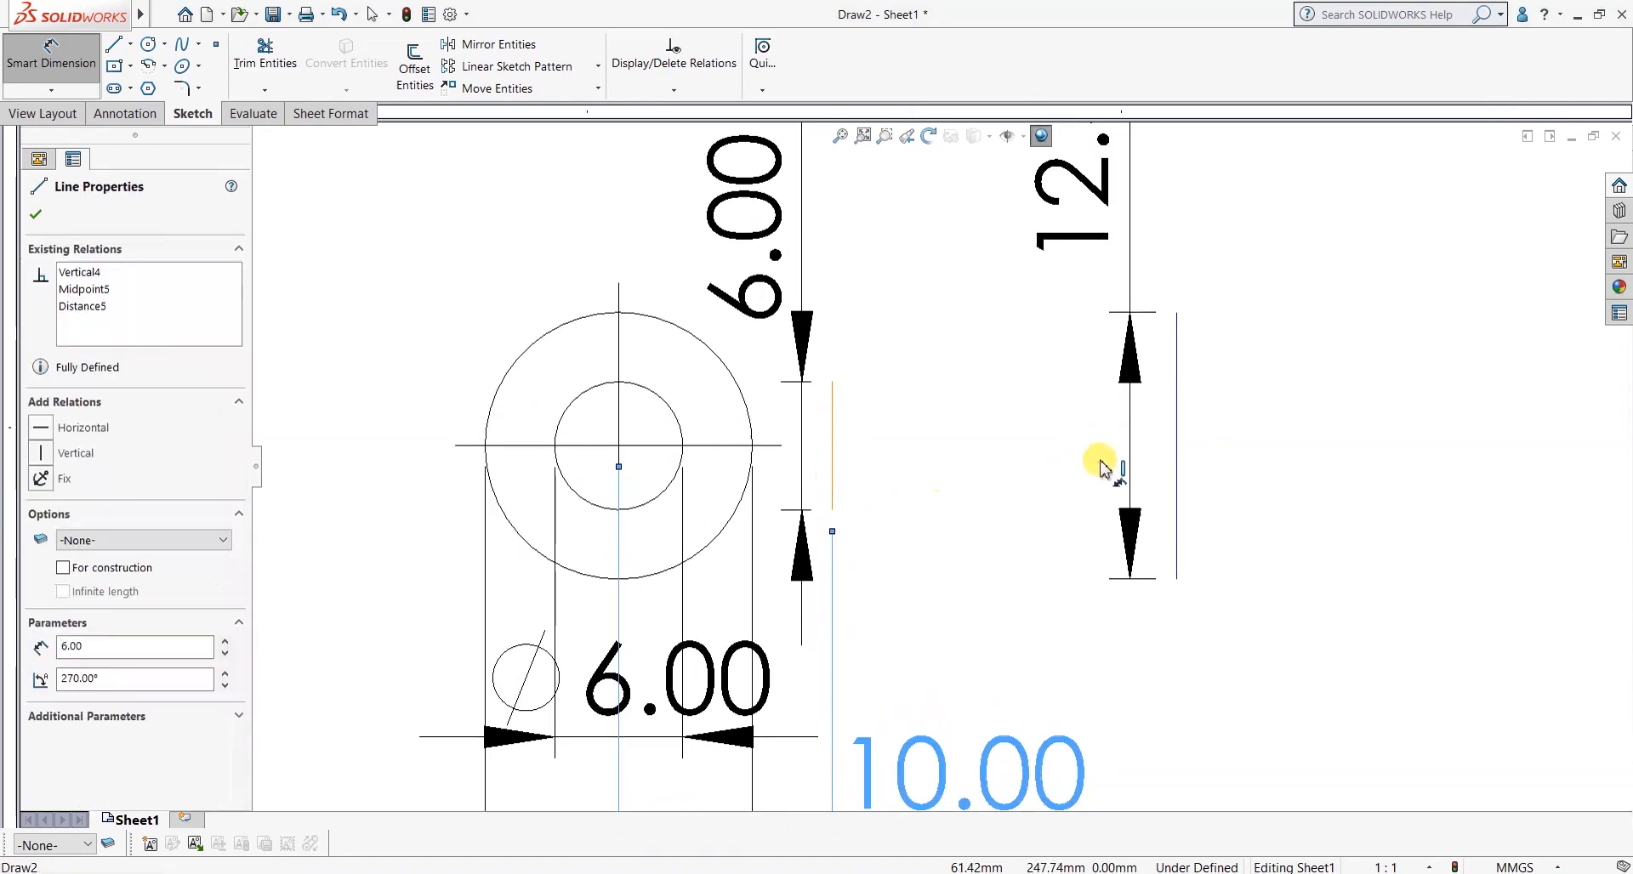
left_click(1178, 446)
scroll(1242, 680, "up", 1)
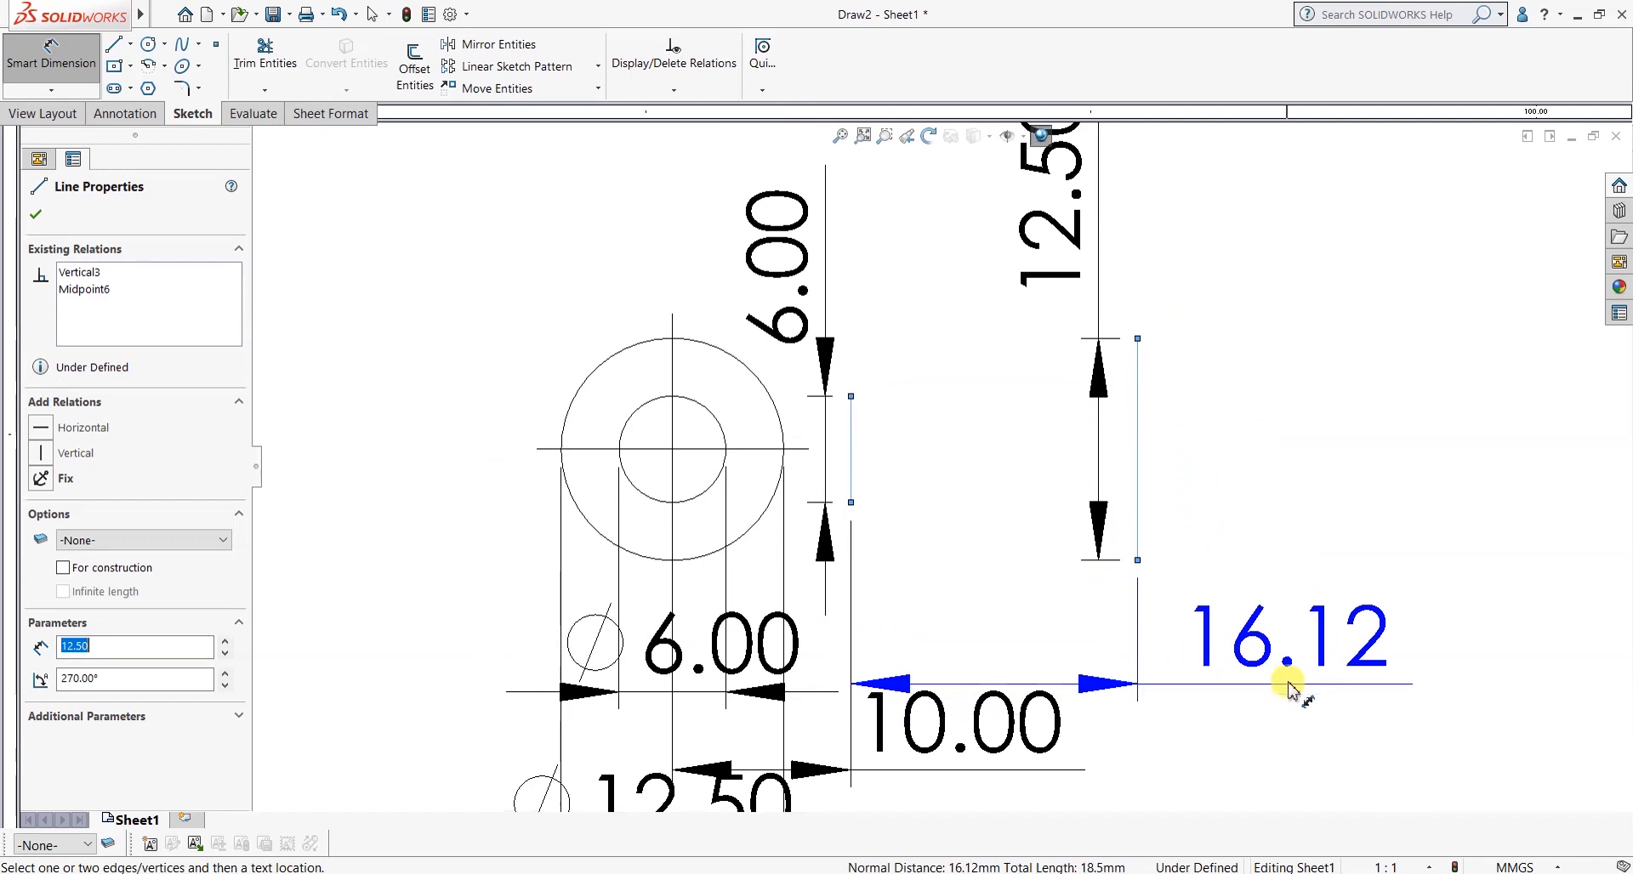
left_click(1283, 683)
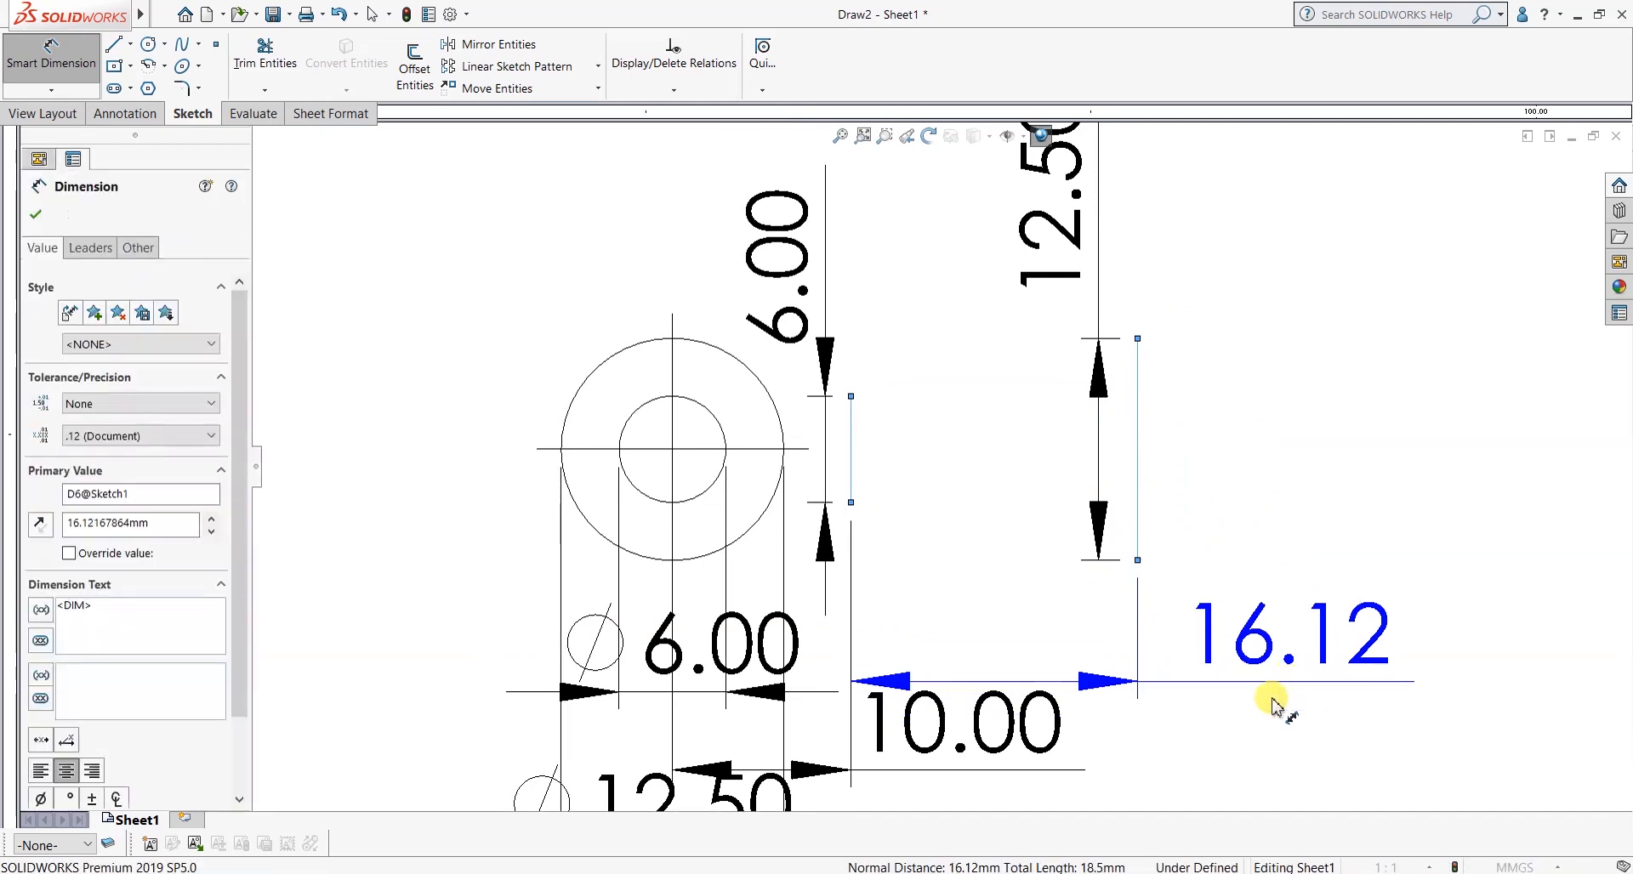
type("12")
key("Return")
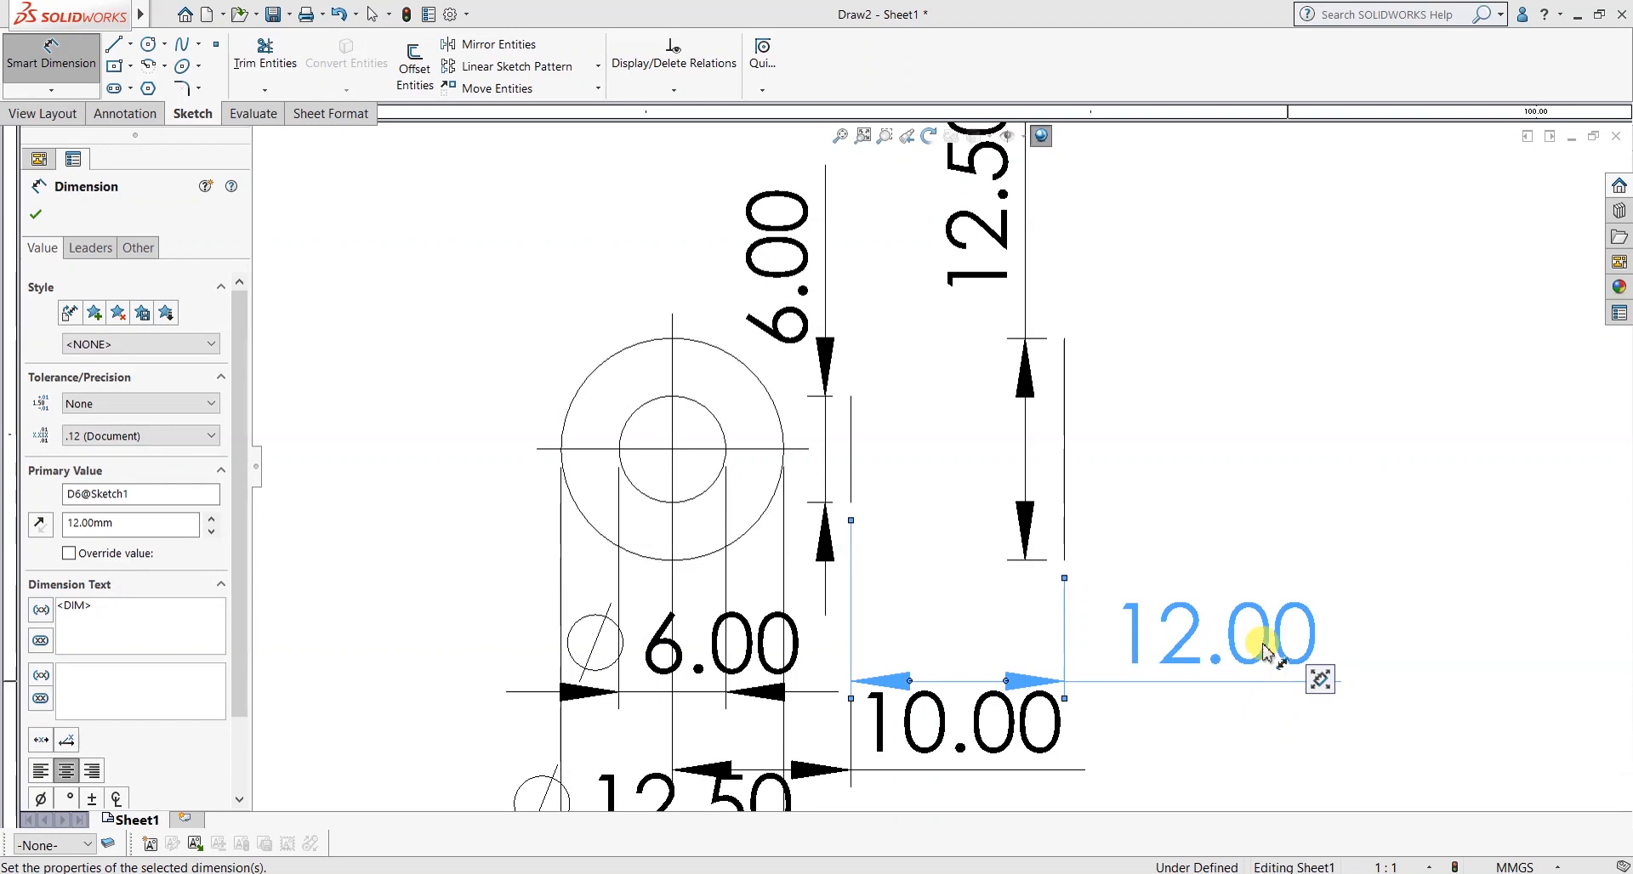
Connect the upper and lower endpoints of the two vertical lines with two slanted lines, closing the trapezoid.
scroll(1007, 541, "down", 1)
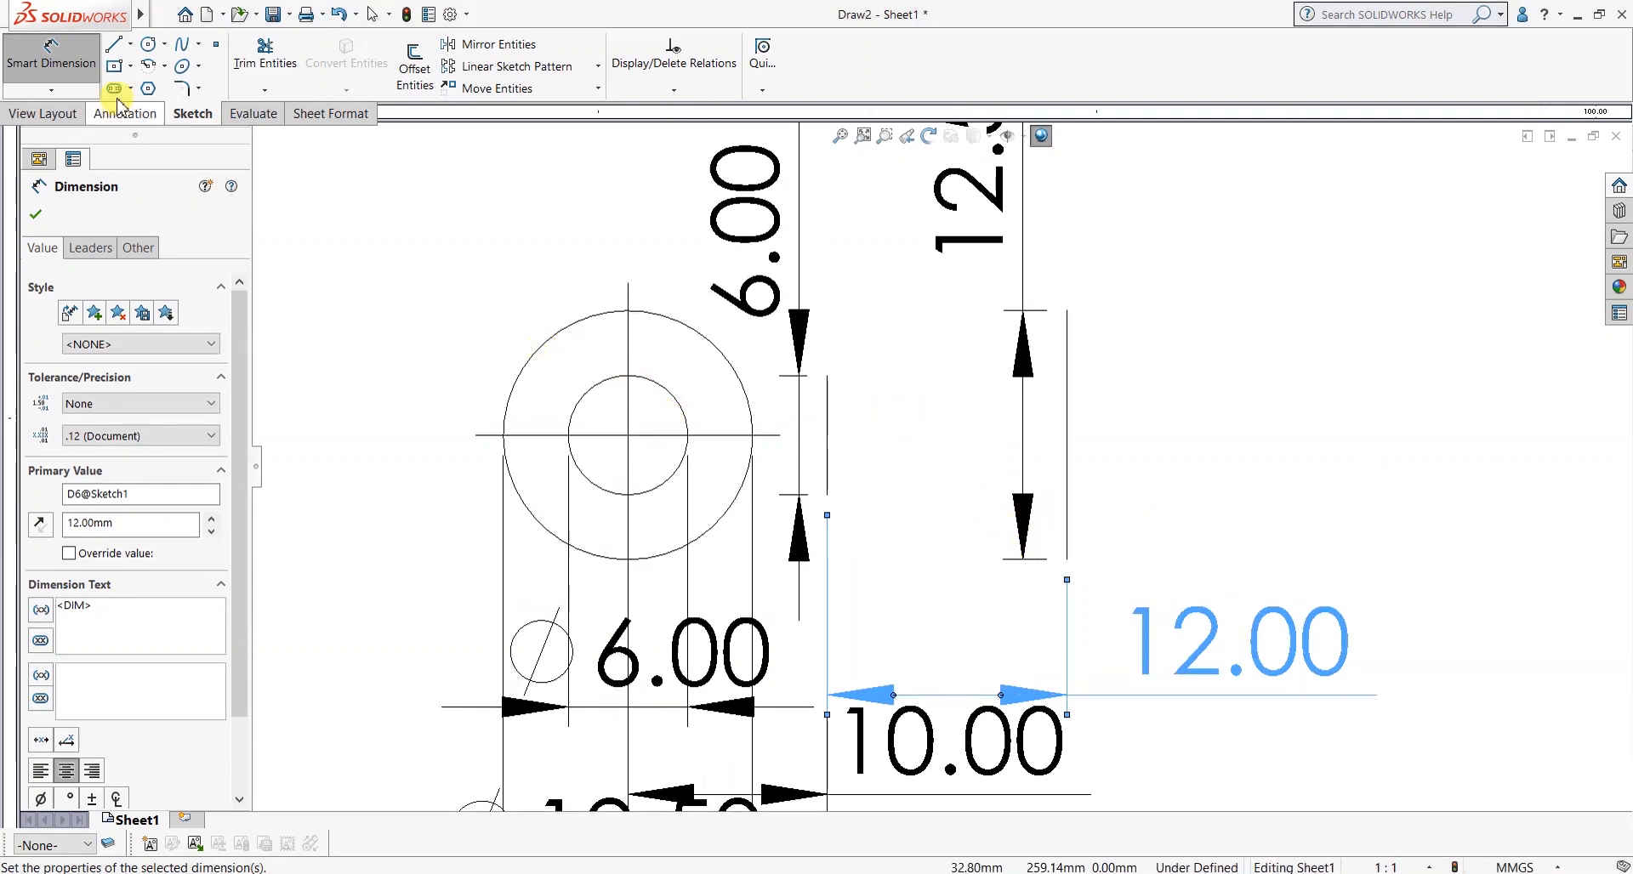
left_click(114, 44)
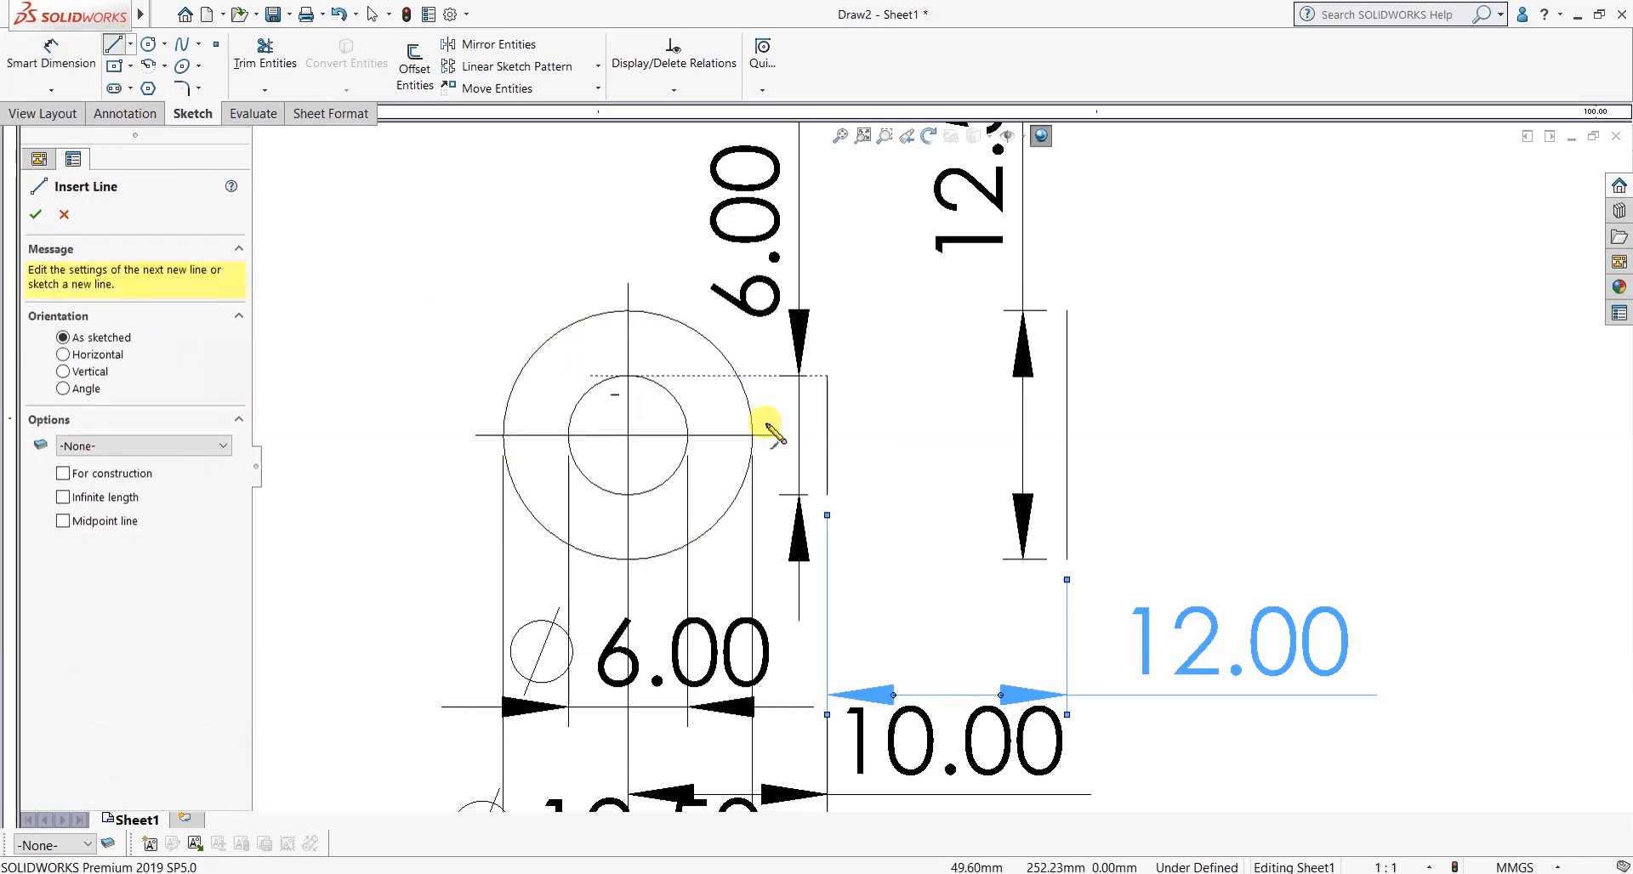
scroll(886, 412, "up", 1)
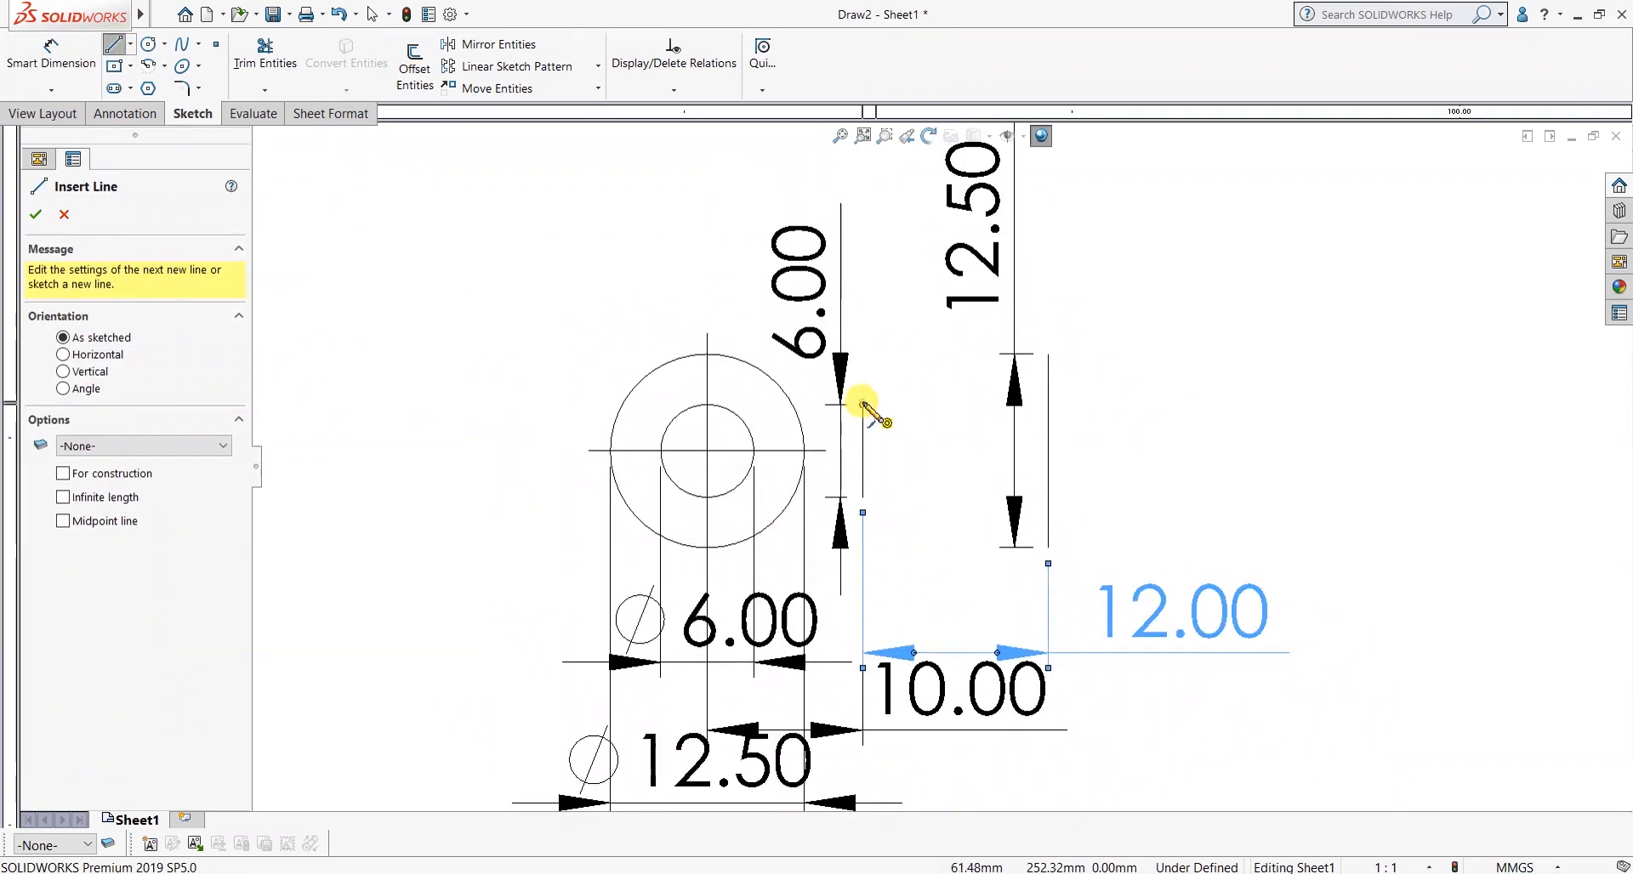
left_click(866, 405)
double_click(1049, 351)
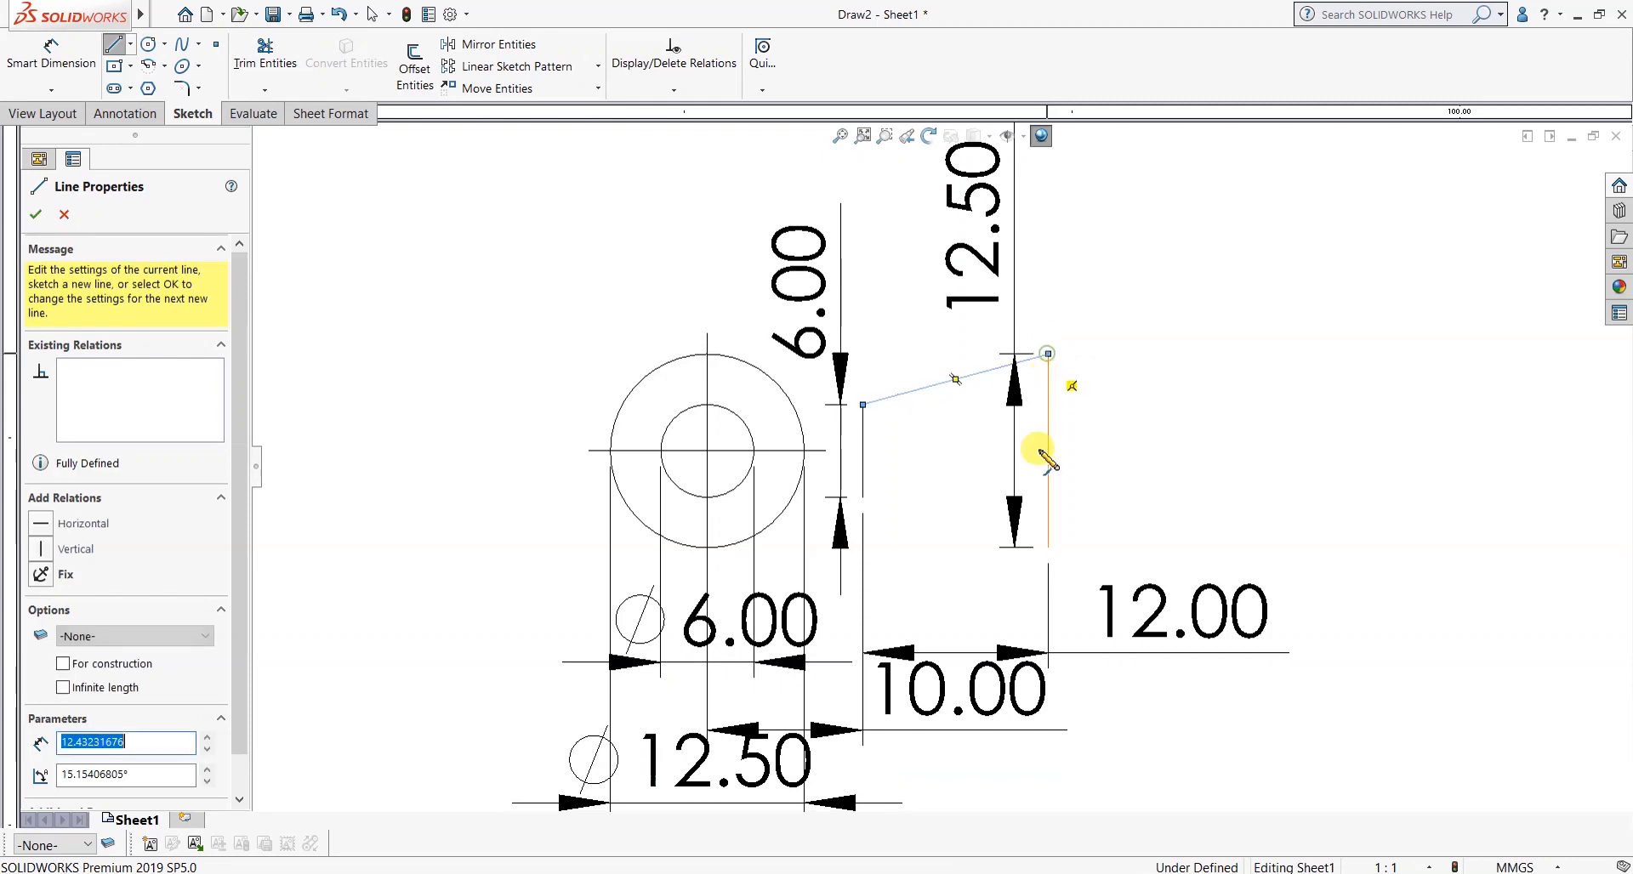
left_click(863, 497)
double_click(1049, 547)
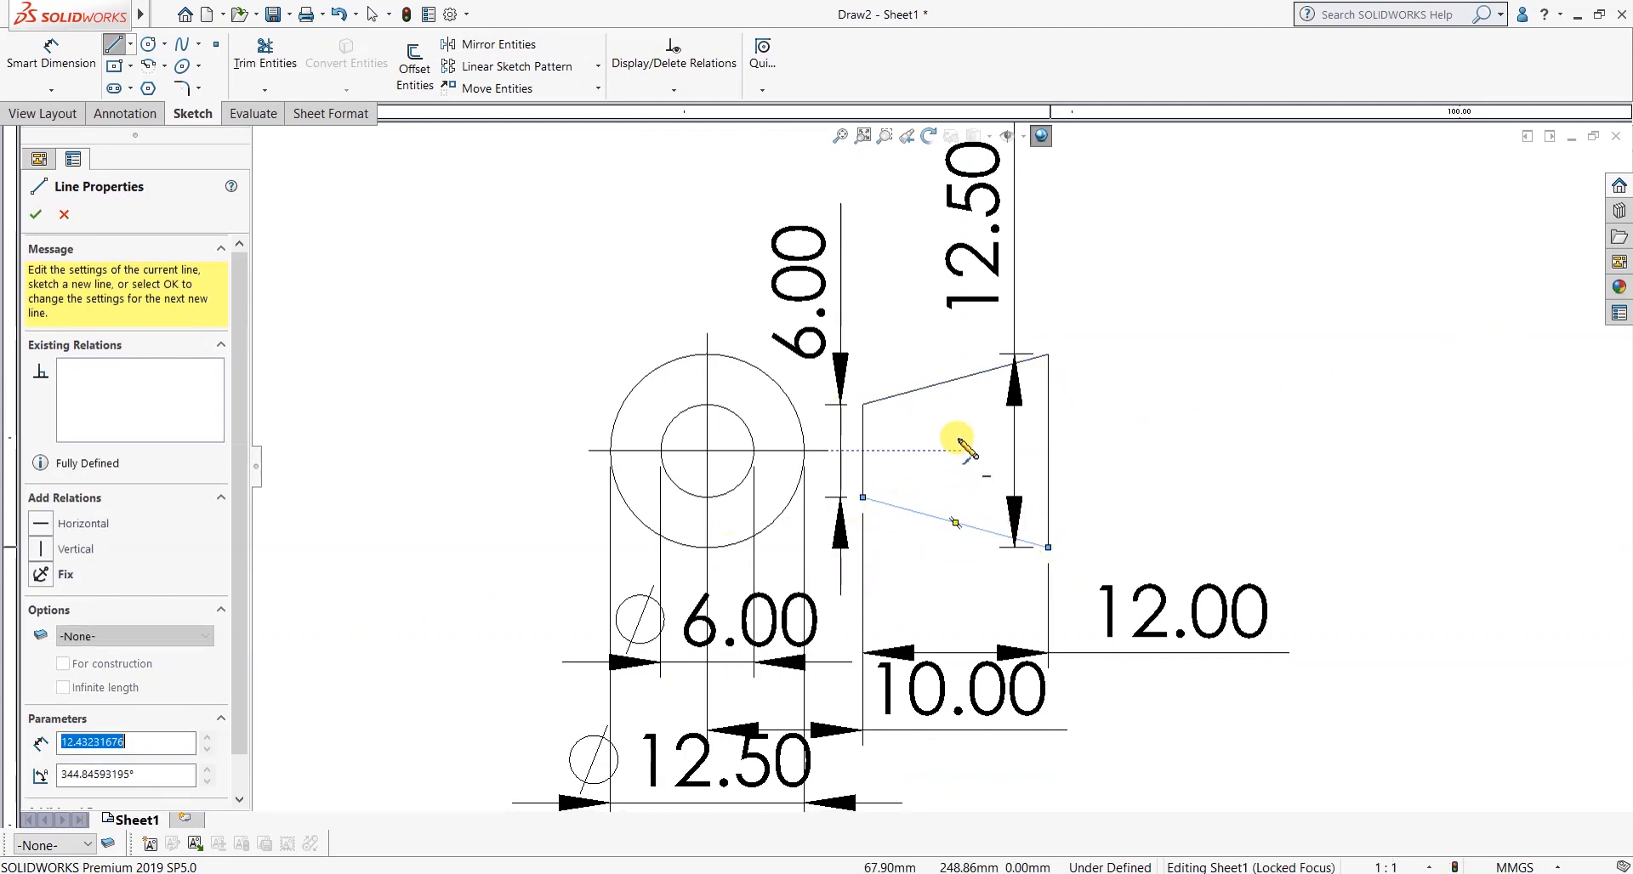
key("Escape")
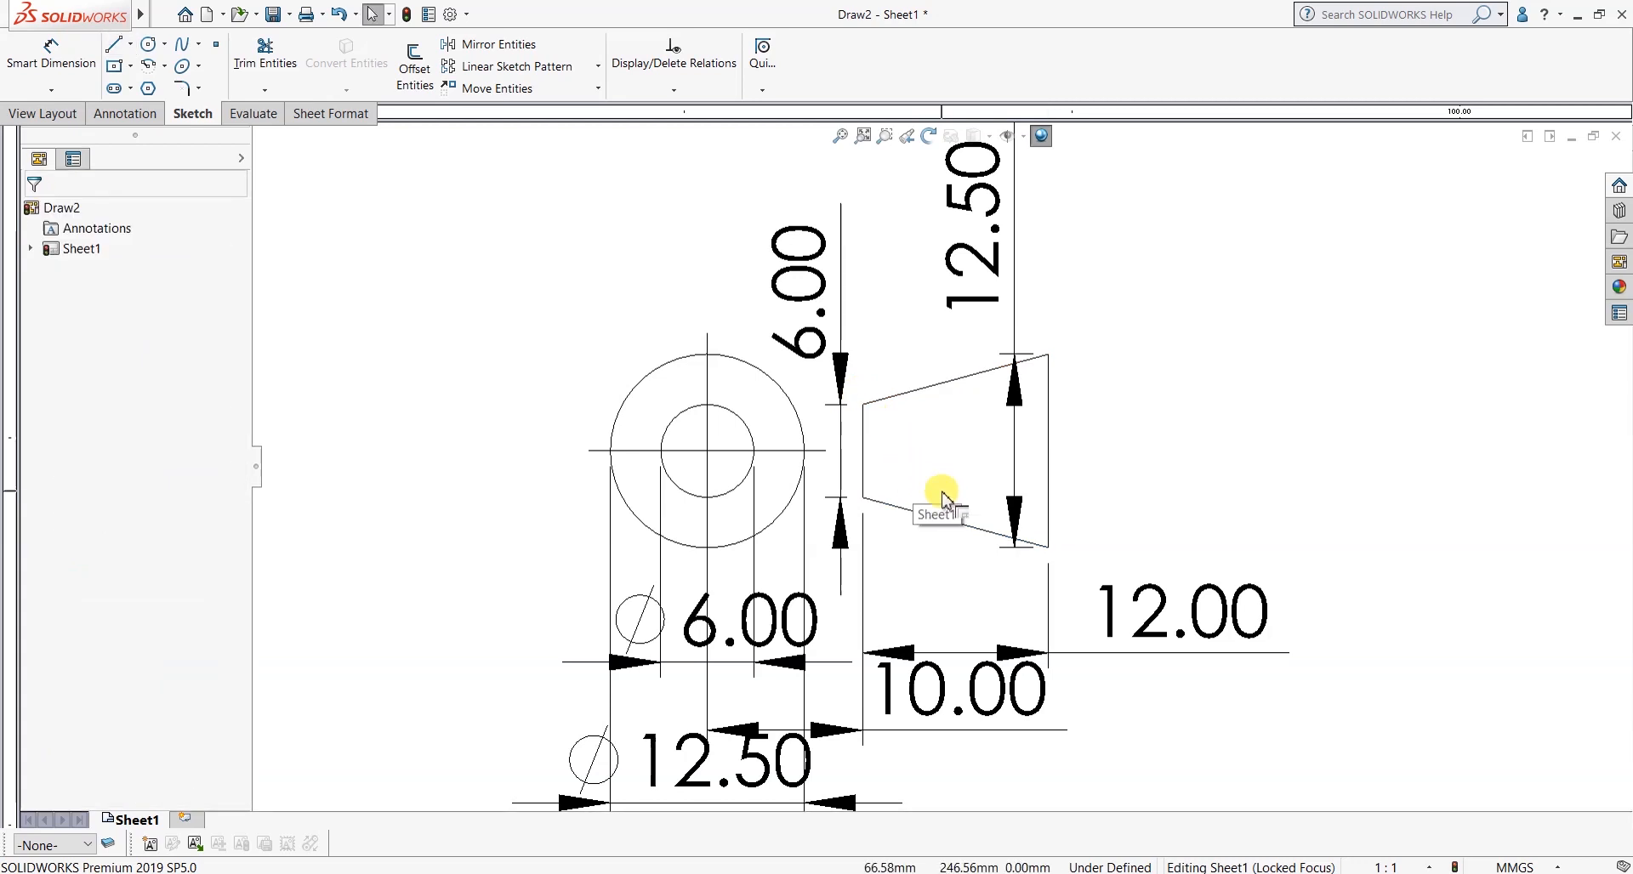
Examine the dimensioned concentric circles and the trapezoid view beside them.
scroll(944, 497, "up", 3)
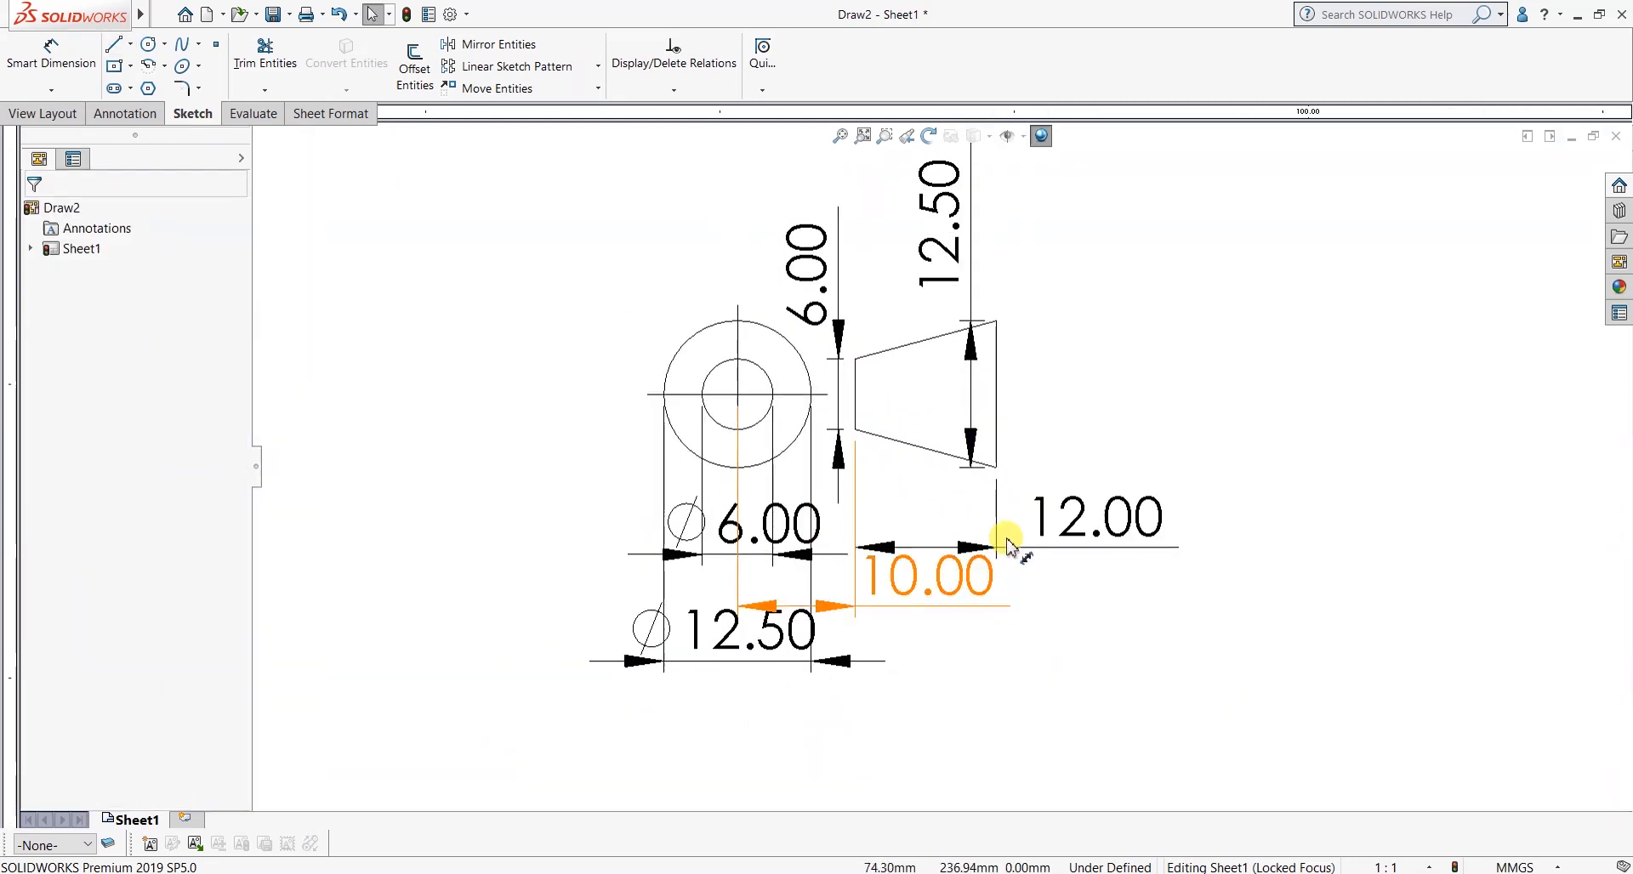
scroll(893, 467, "down", 3)
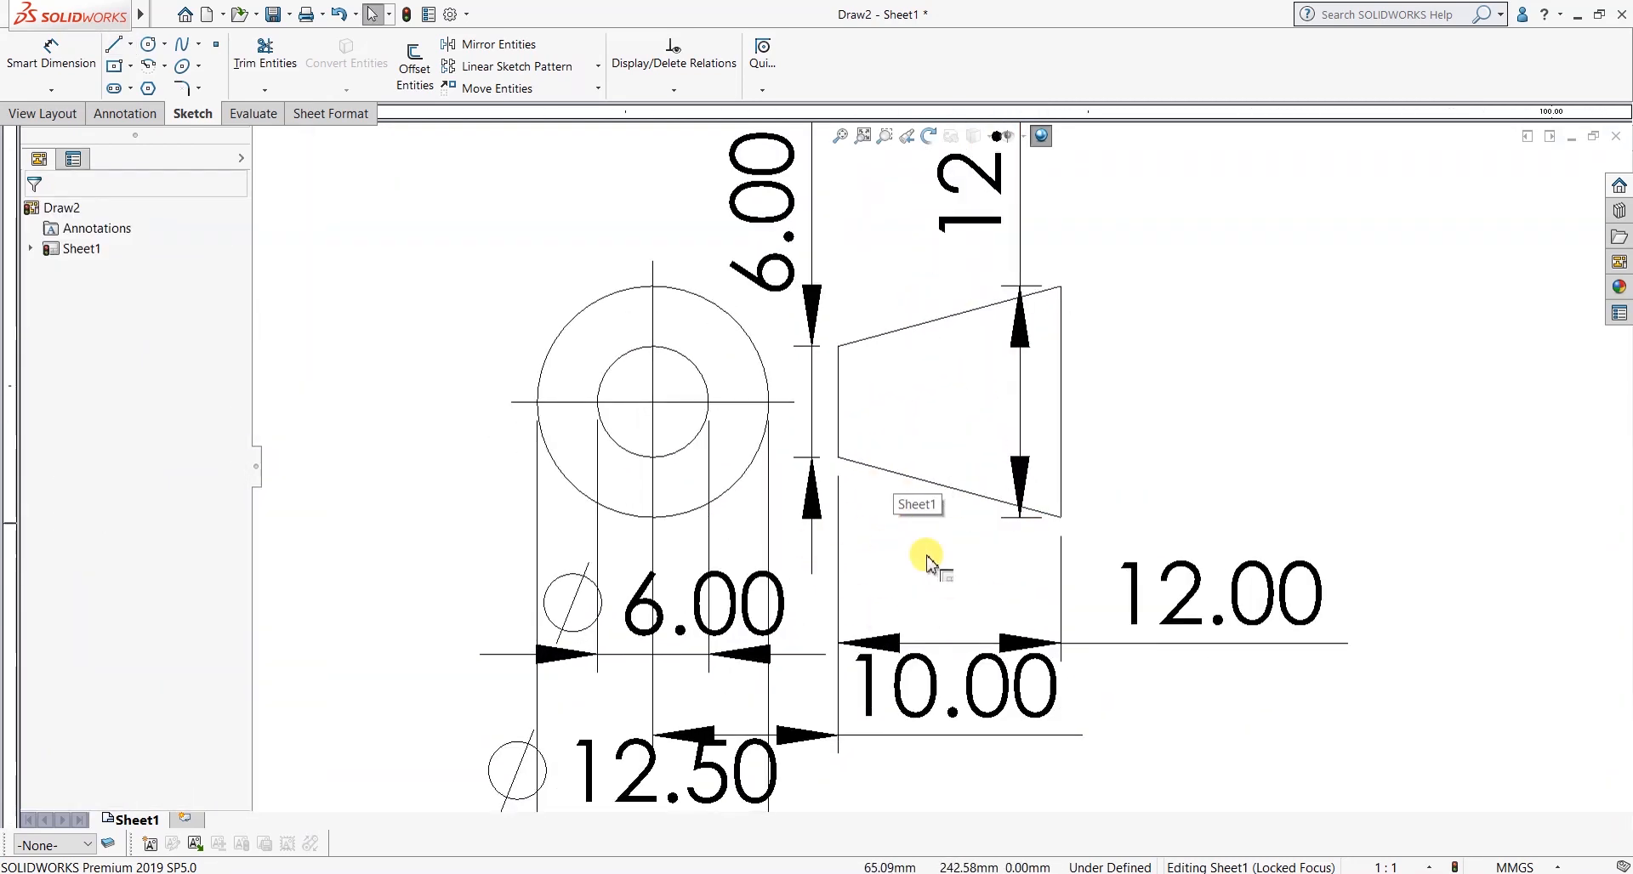
scroll(831, 485, "up", 2)
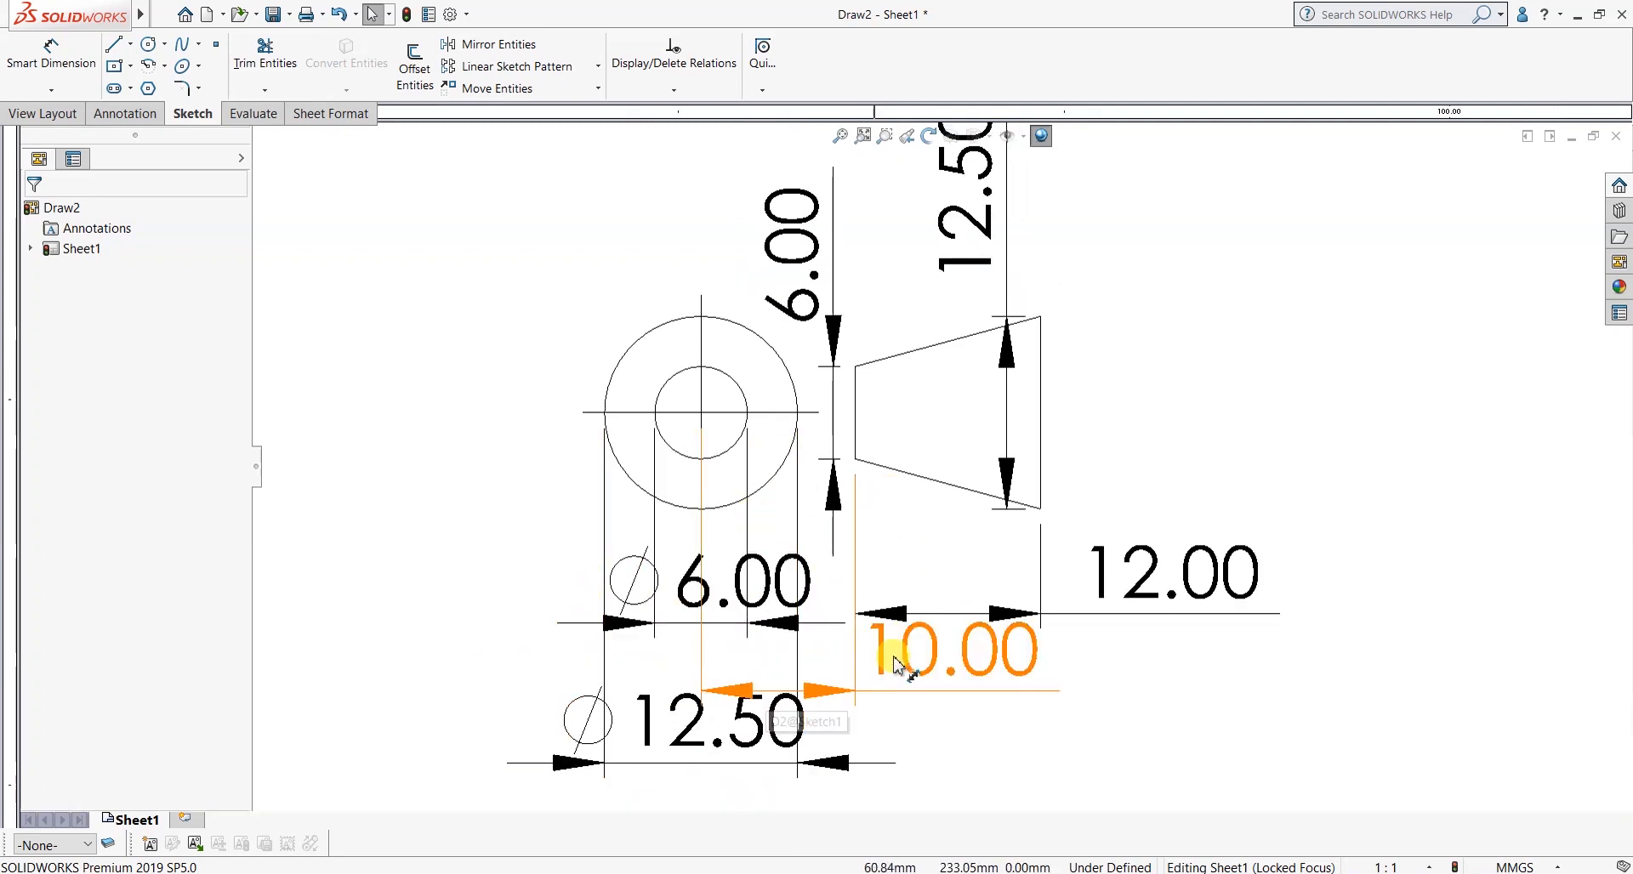
scroll(829, 382, "down", 2)
scroll(857, 416, "up", 2)
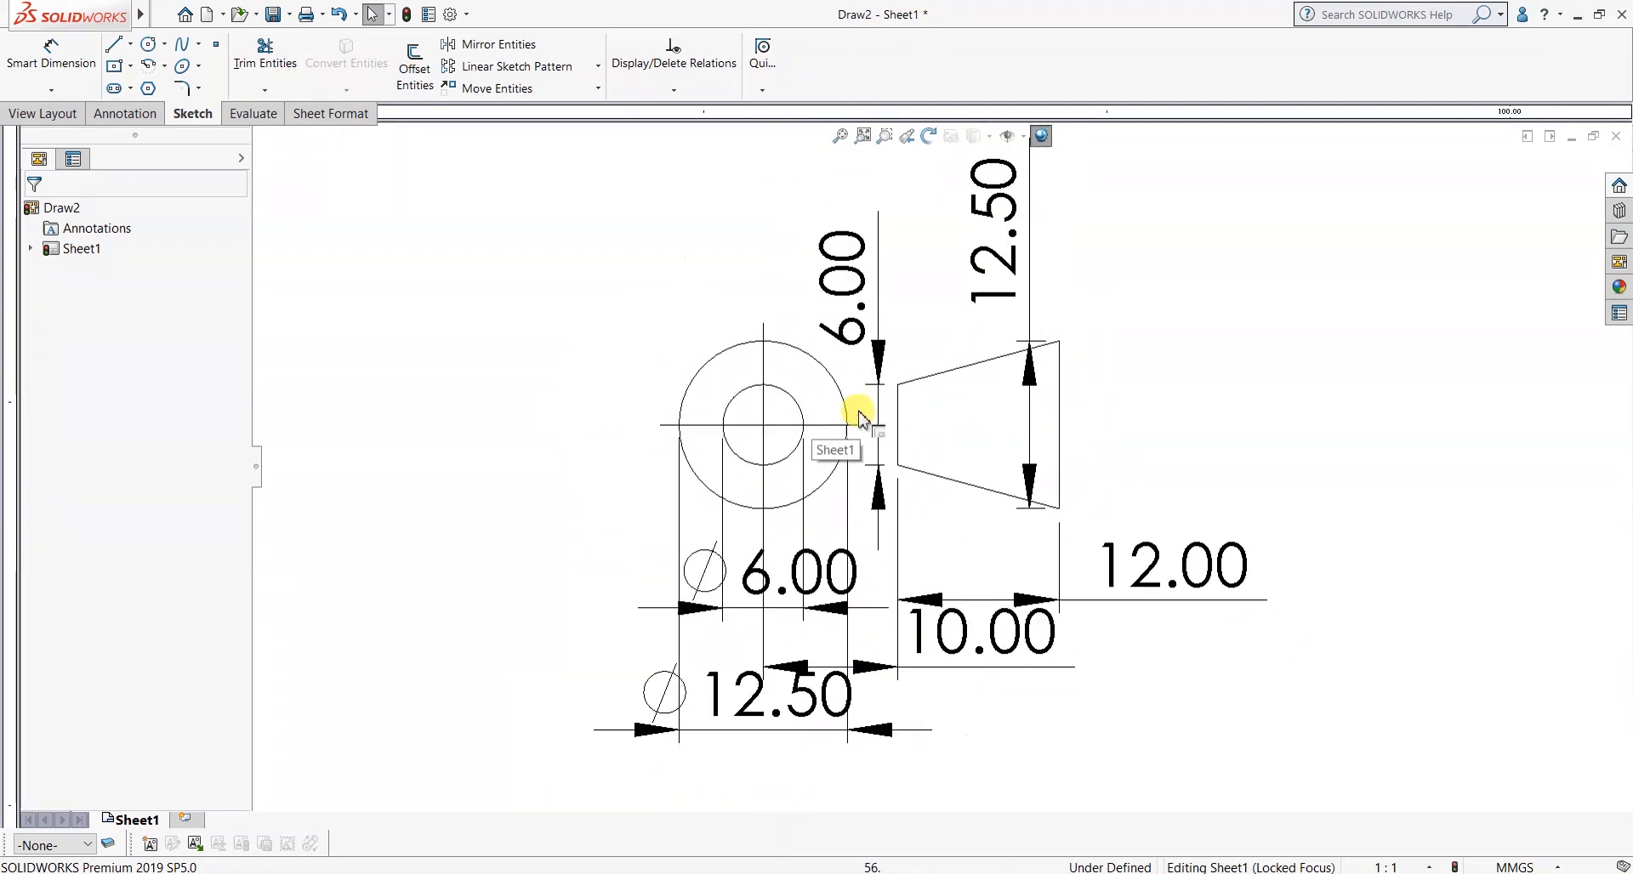
scroll(884, 408, "down", 2)
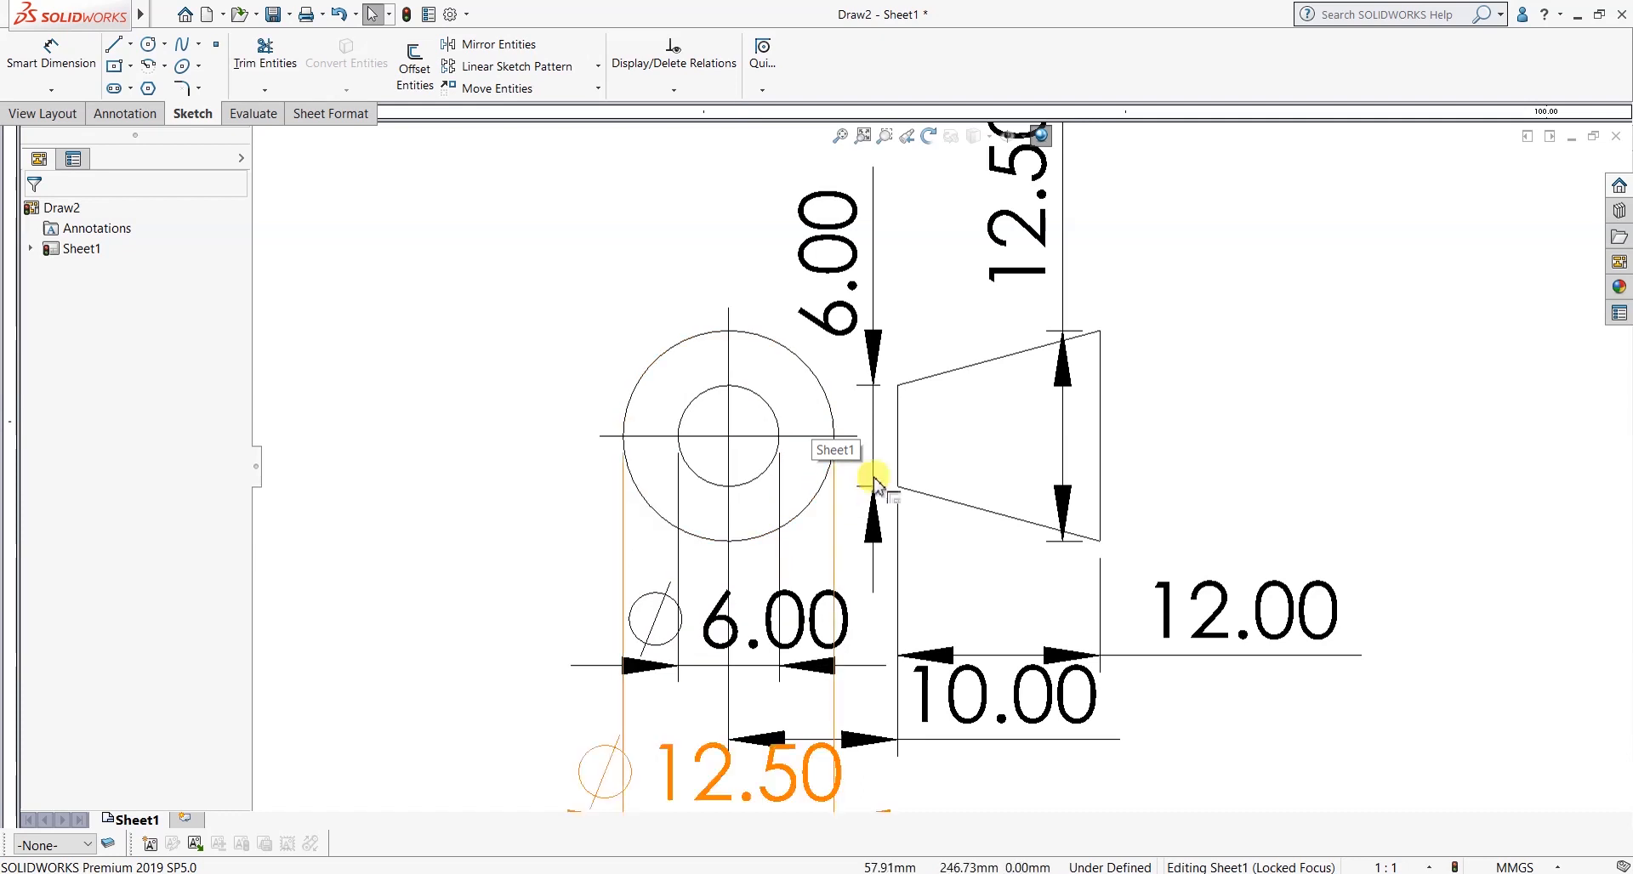
scroll(916, 366, "up", 1)
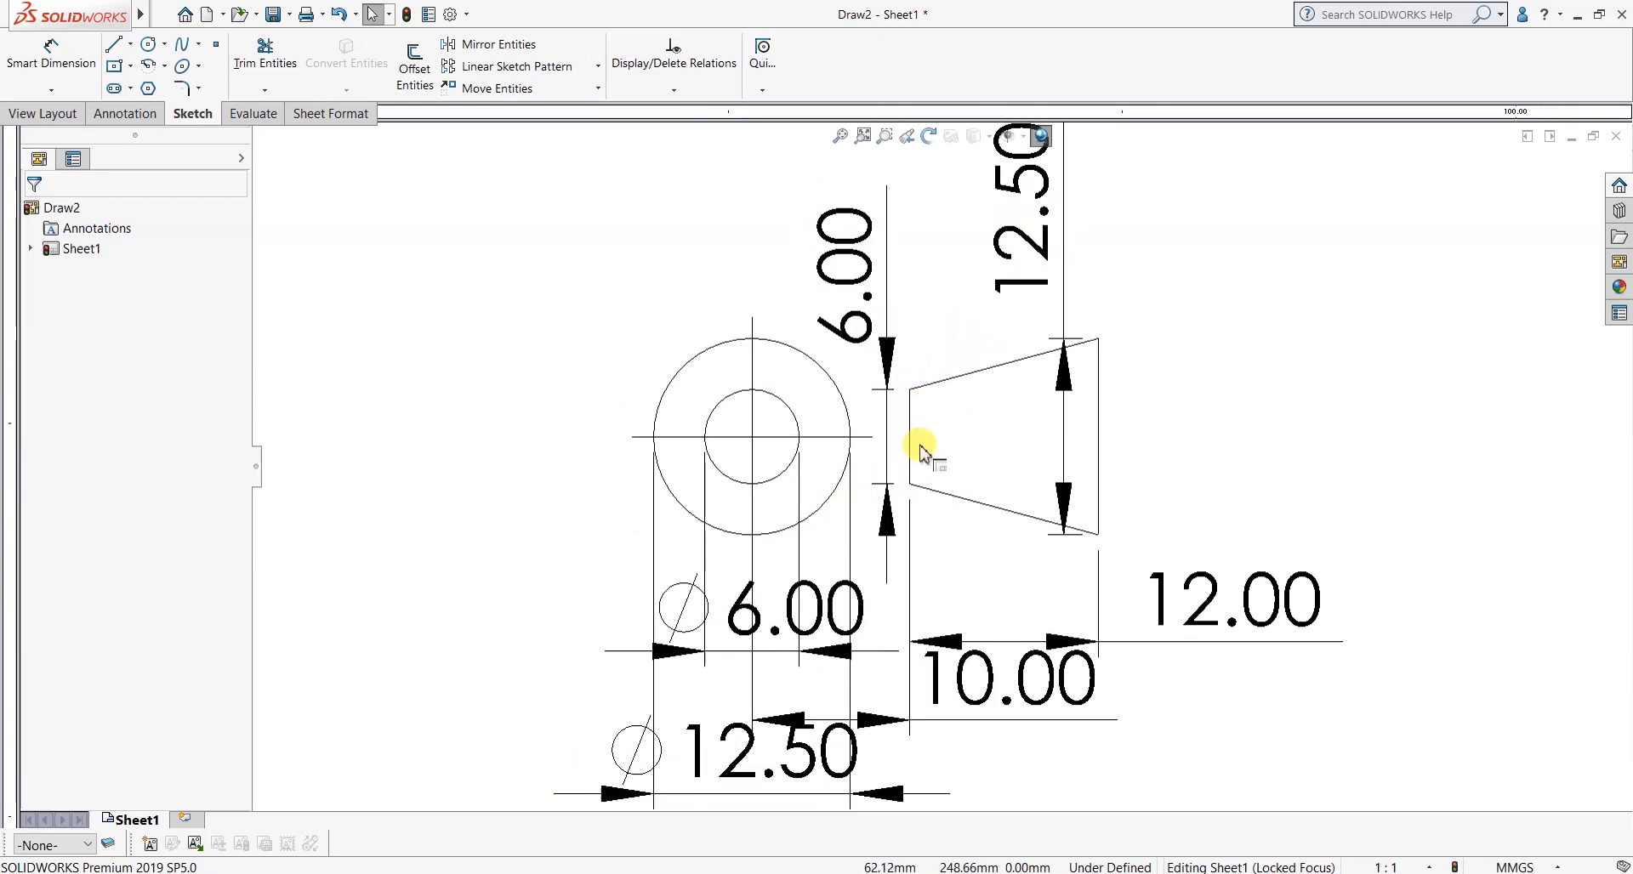
scroll(885, 510, "down", 1)
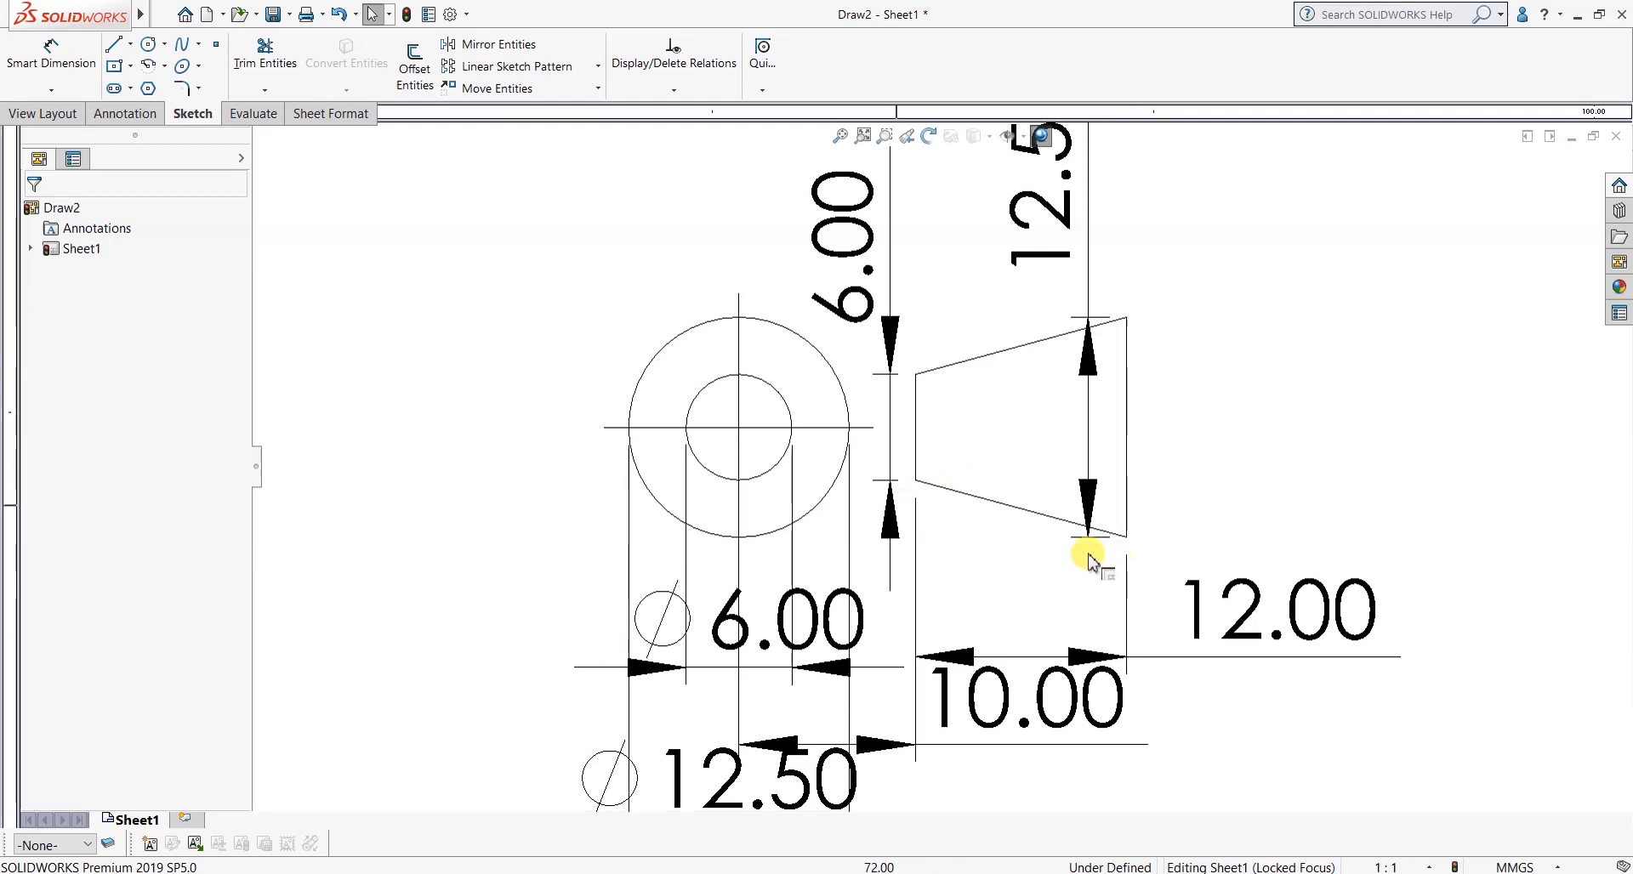
scroll(1105, 587, "up", 2)
scroll(1157, 748, "down", 2)
Delete all the diameter, distance and length dimensions around the circles and the trapezoid.
left_click_drag(1164, 769, 667, 553)
key("Delete")
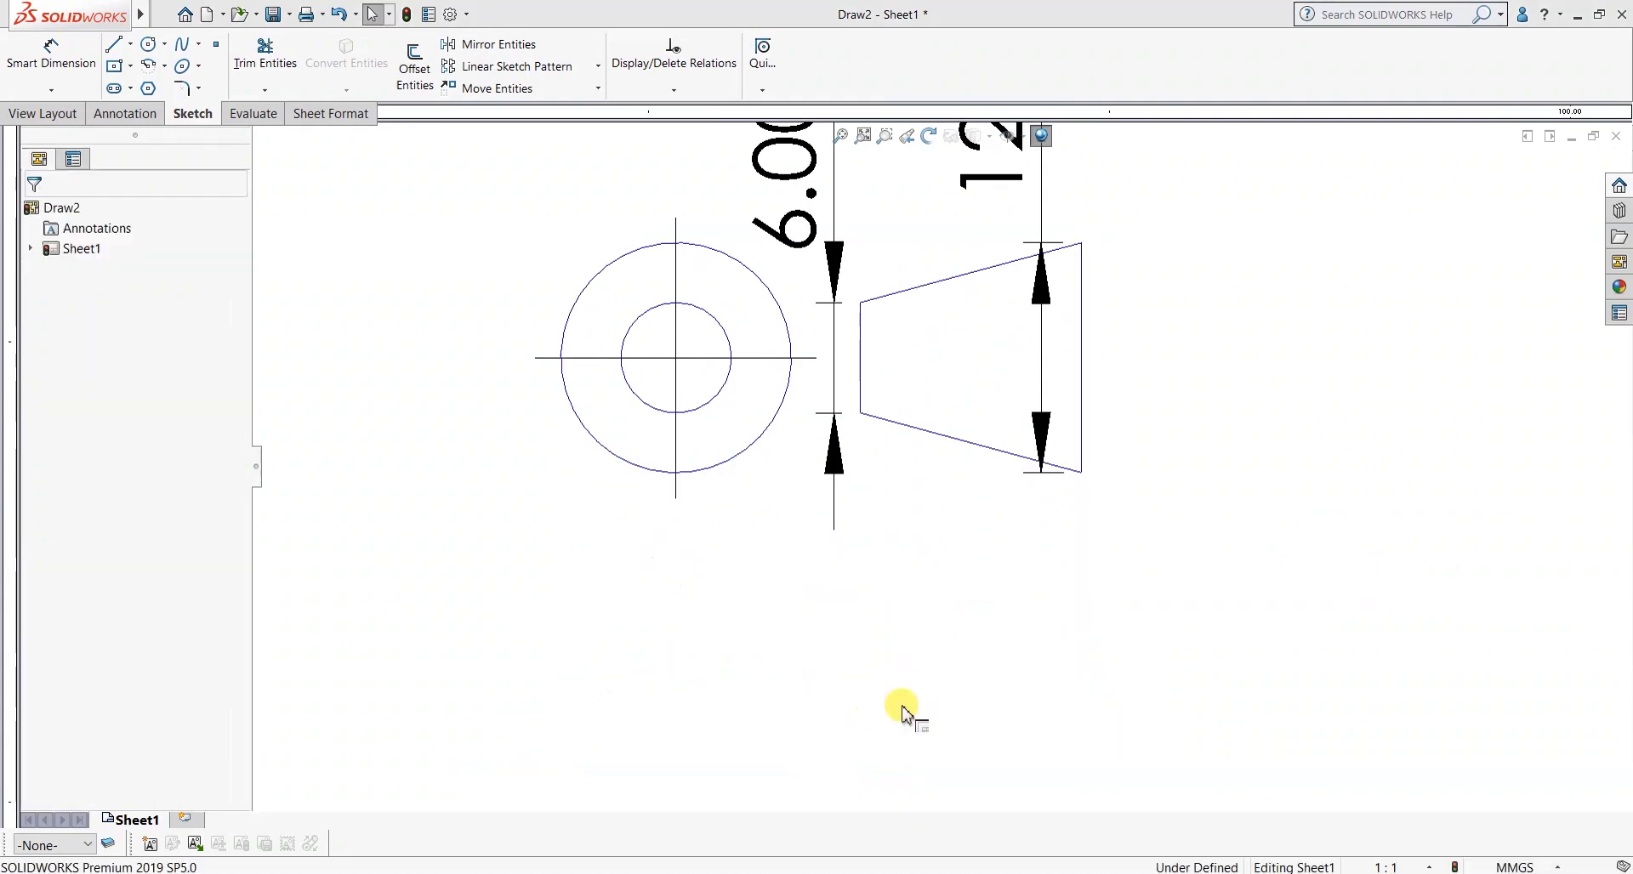
scroll(953, 510, "up", 2)
left_click_drag(1063, 269, 795, 207)
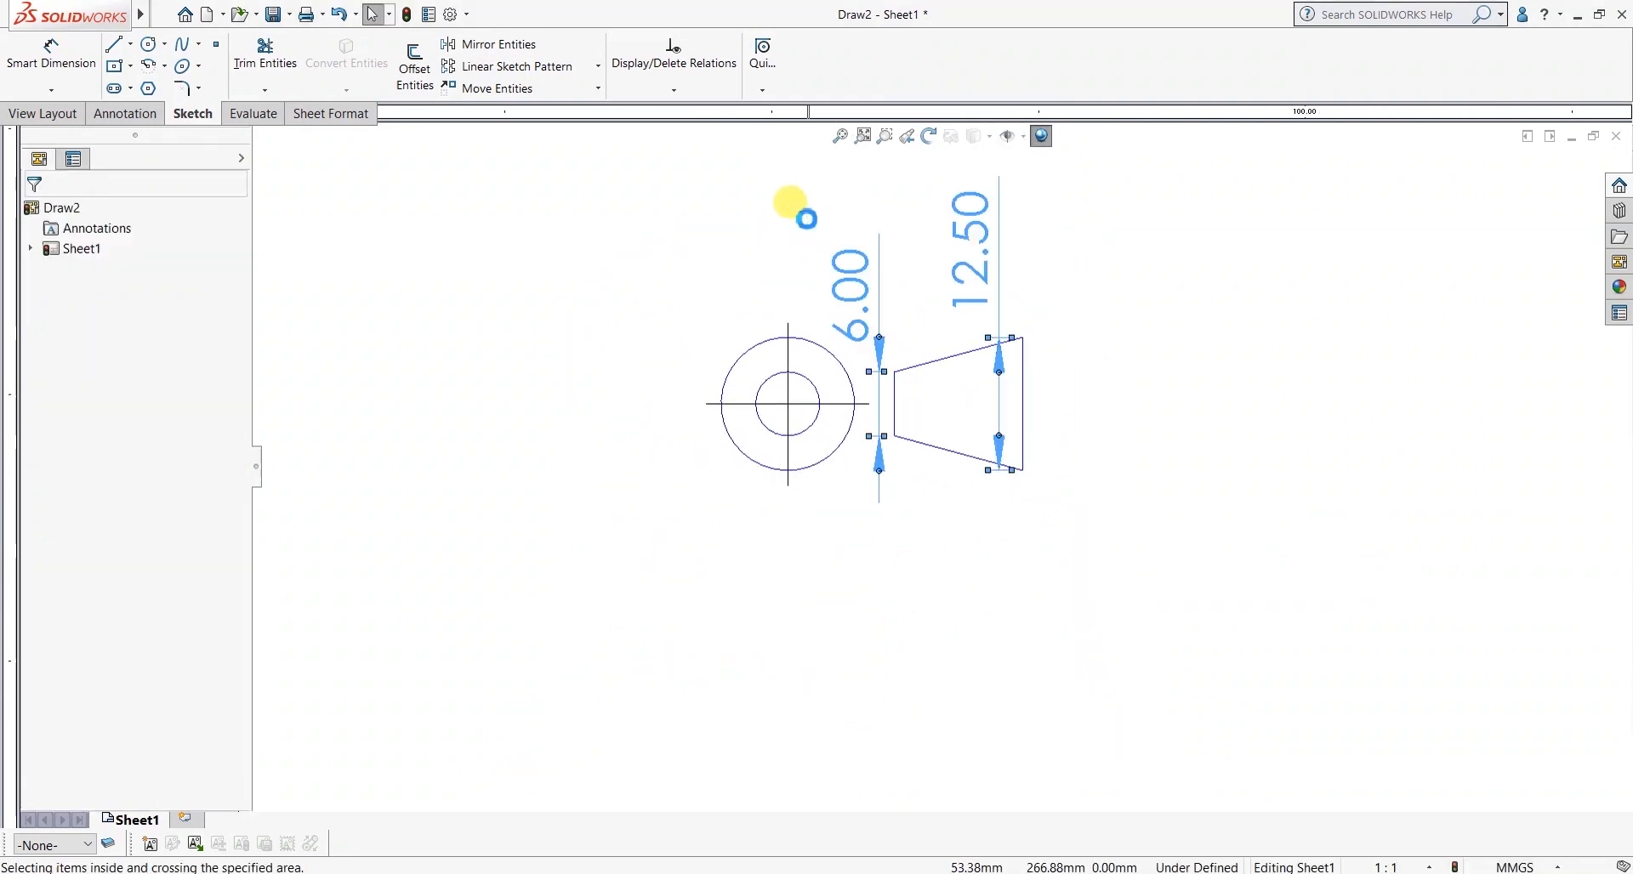
key("Delete")
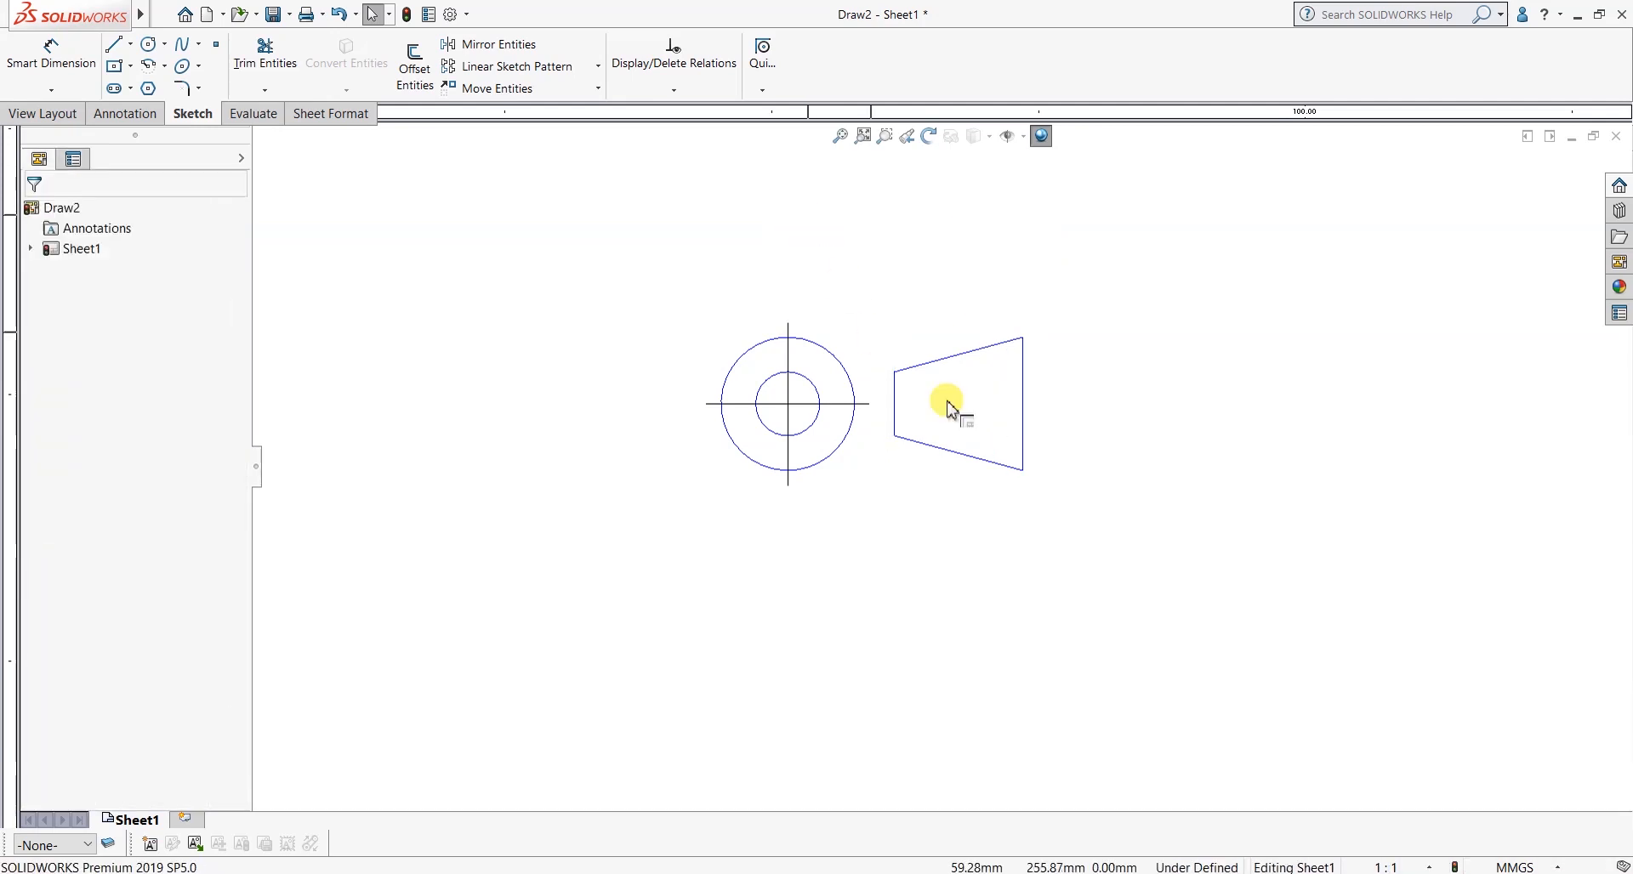
Sketch a horizontal line about 16.3 mm long from the right end of the circles' horizontal centre line through the trapezoid, ending just beyond it.
scroll(886, 445, "down", 1)
scroll(901, 430, "down", 2)
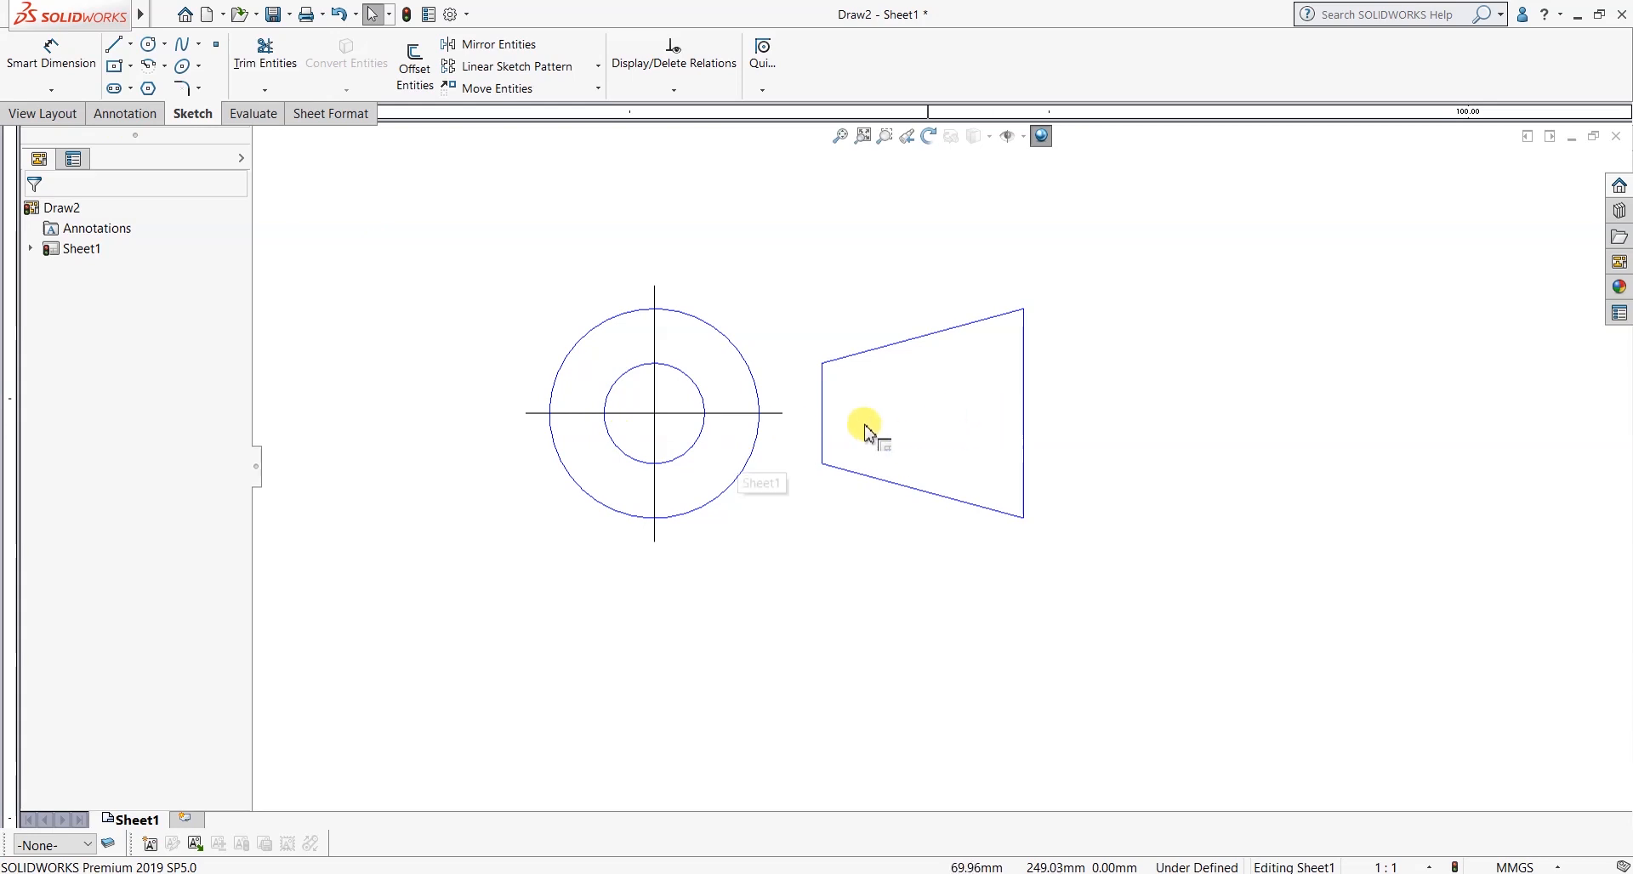
left_click(783, 414)
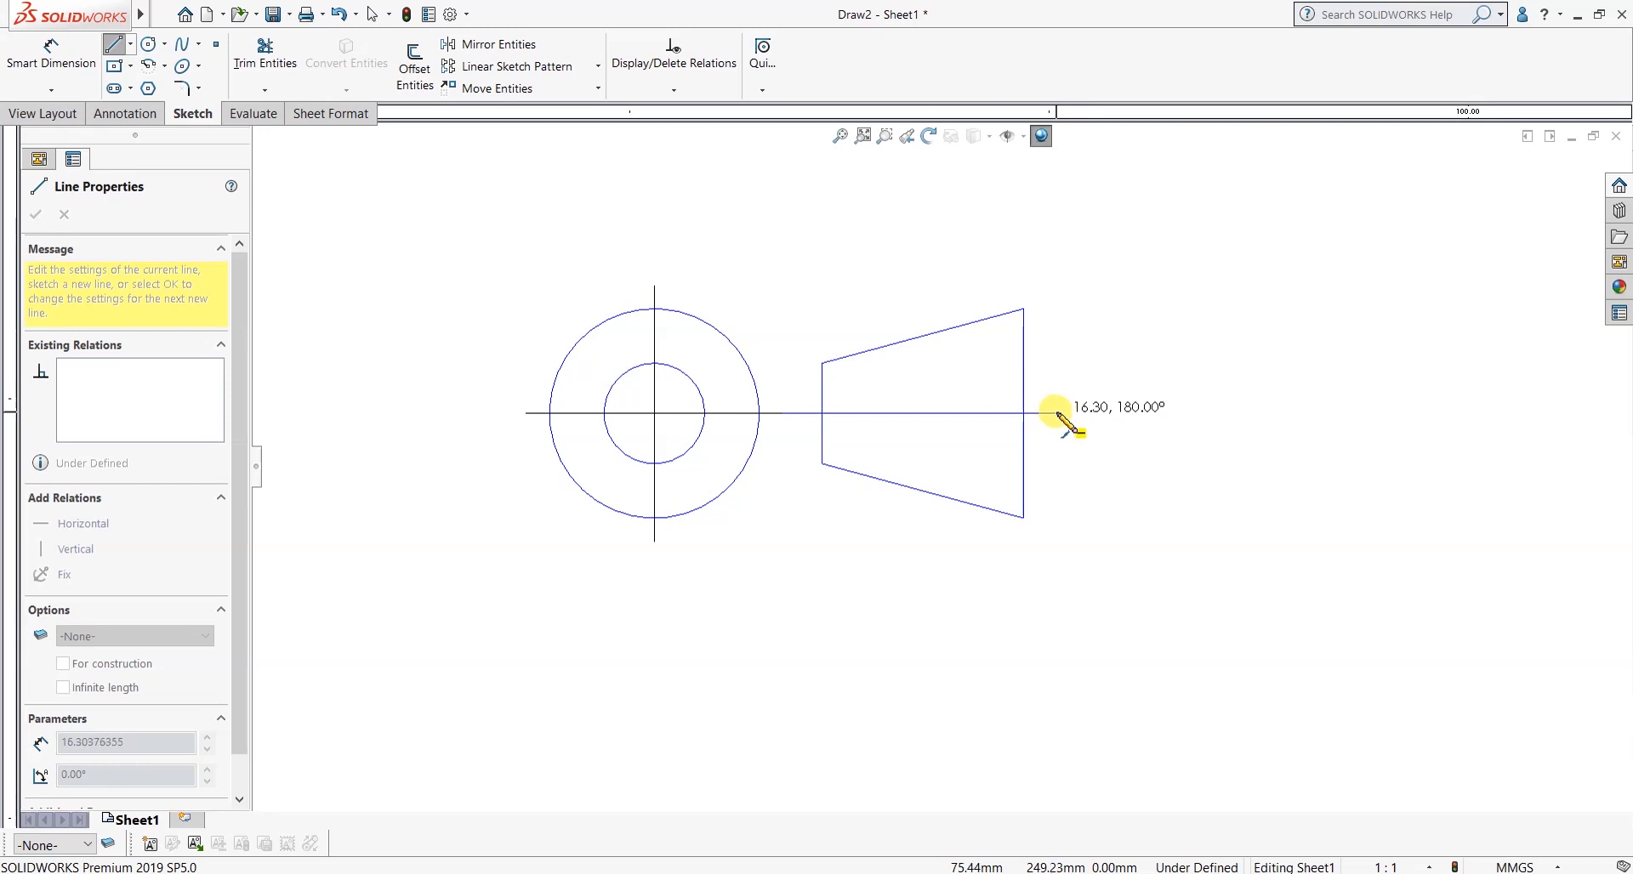
left_click(1056, 414)
key("Escape")
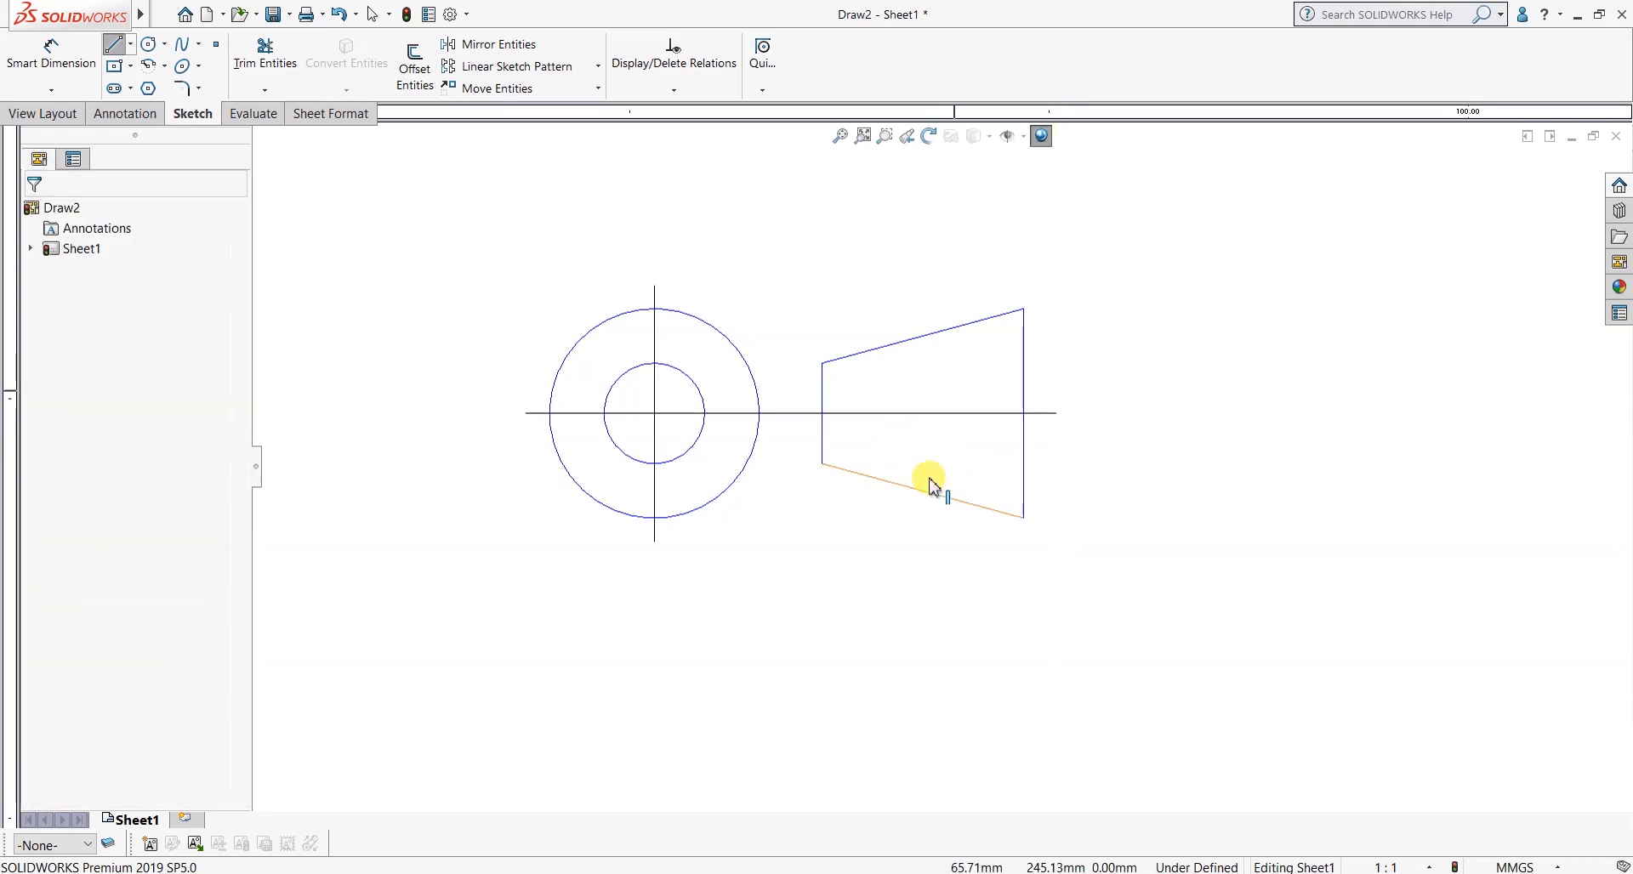
left_click(932, 414)
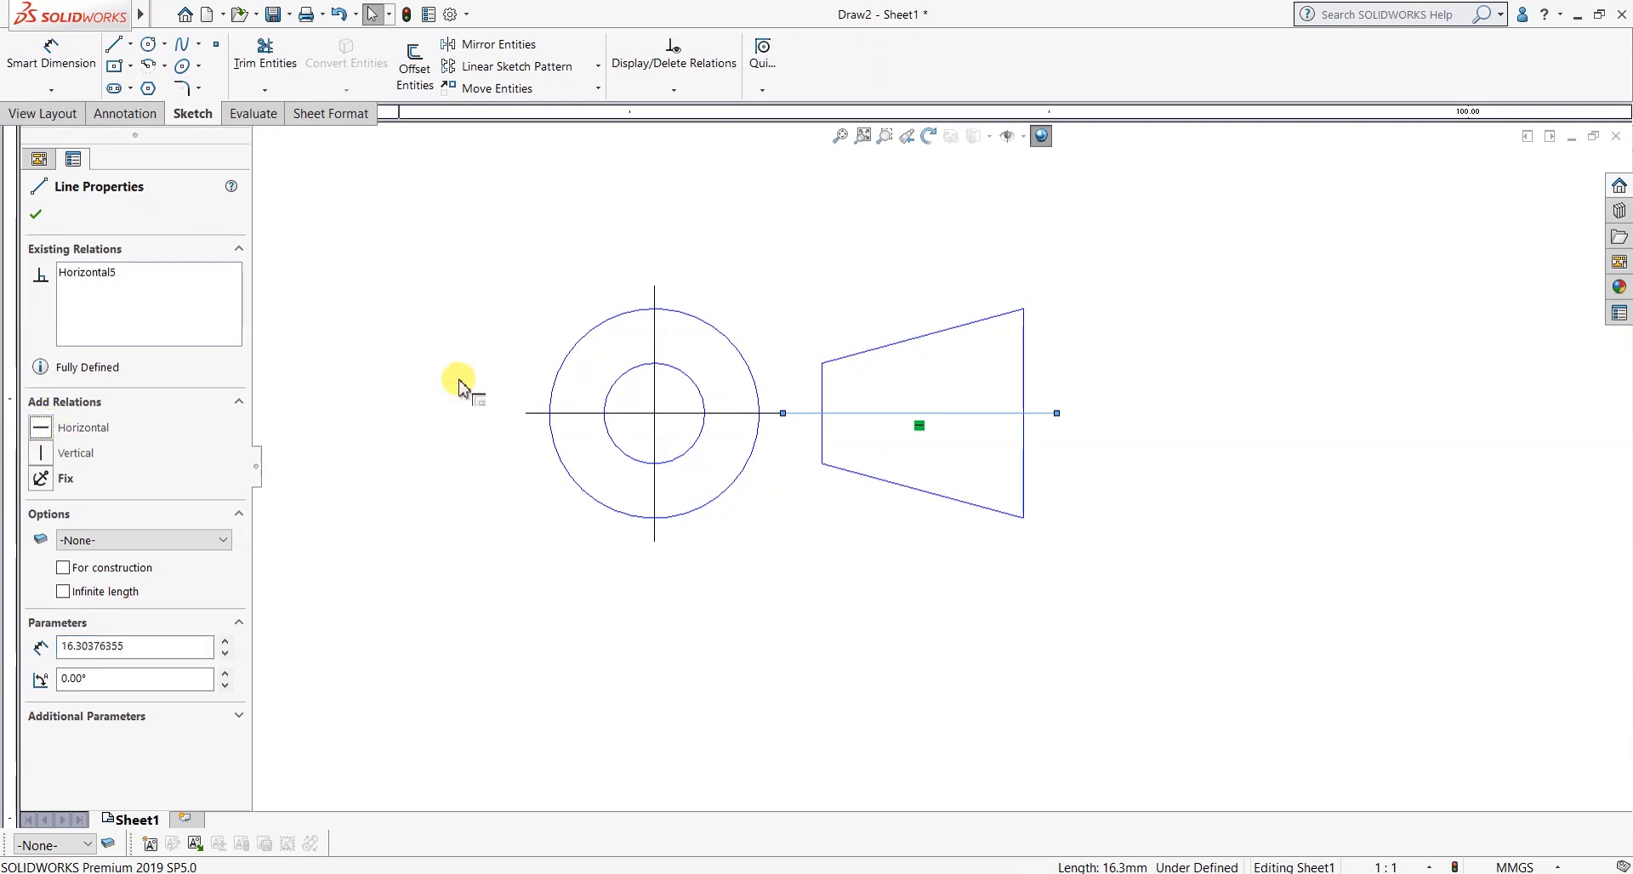
left_click(845, 445)
scroll(791, 532, "down", 1)
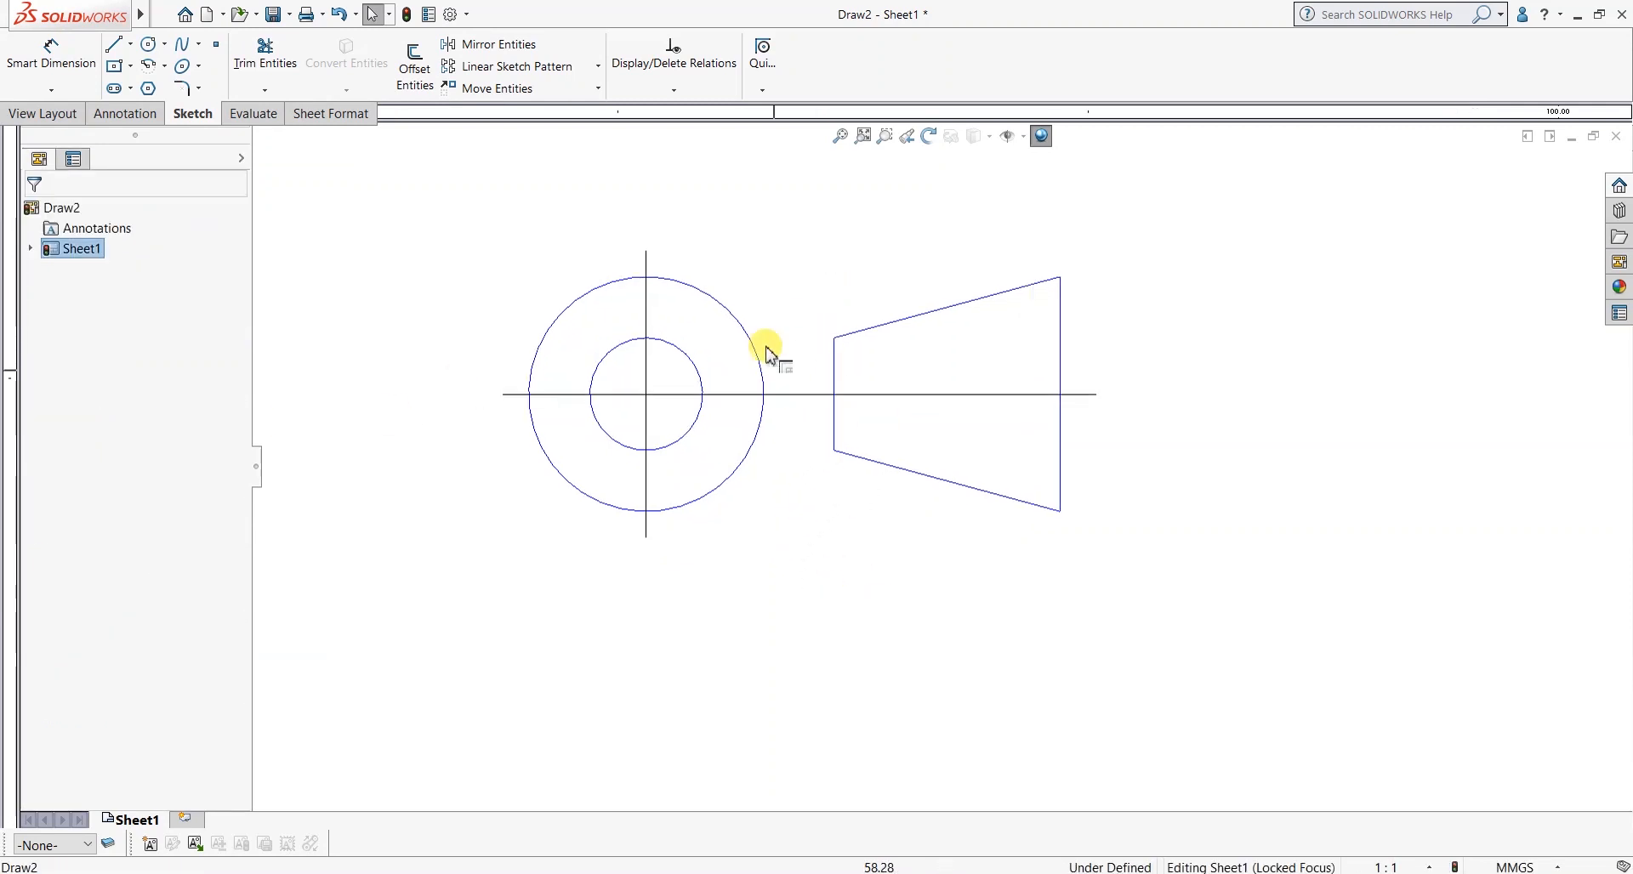
Examine the concentric circles, the trapezoid view and the centre lines running through them.
scroll(764, 345, "down", 1)
scroll(678, 310, "down", 1)
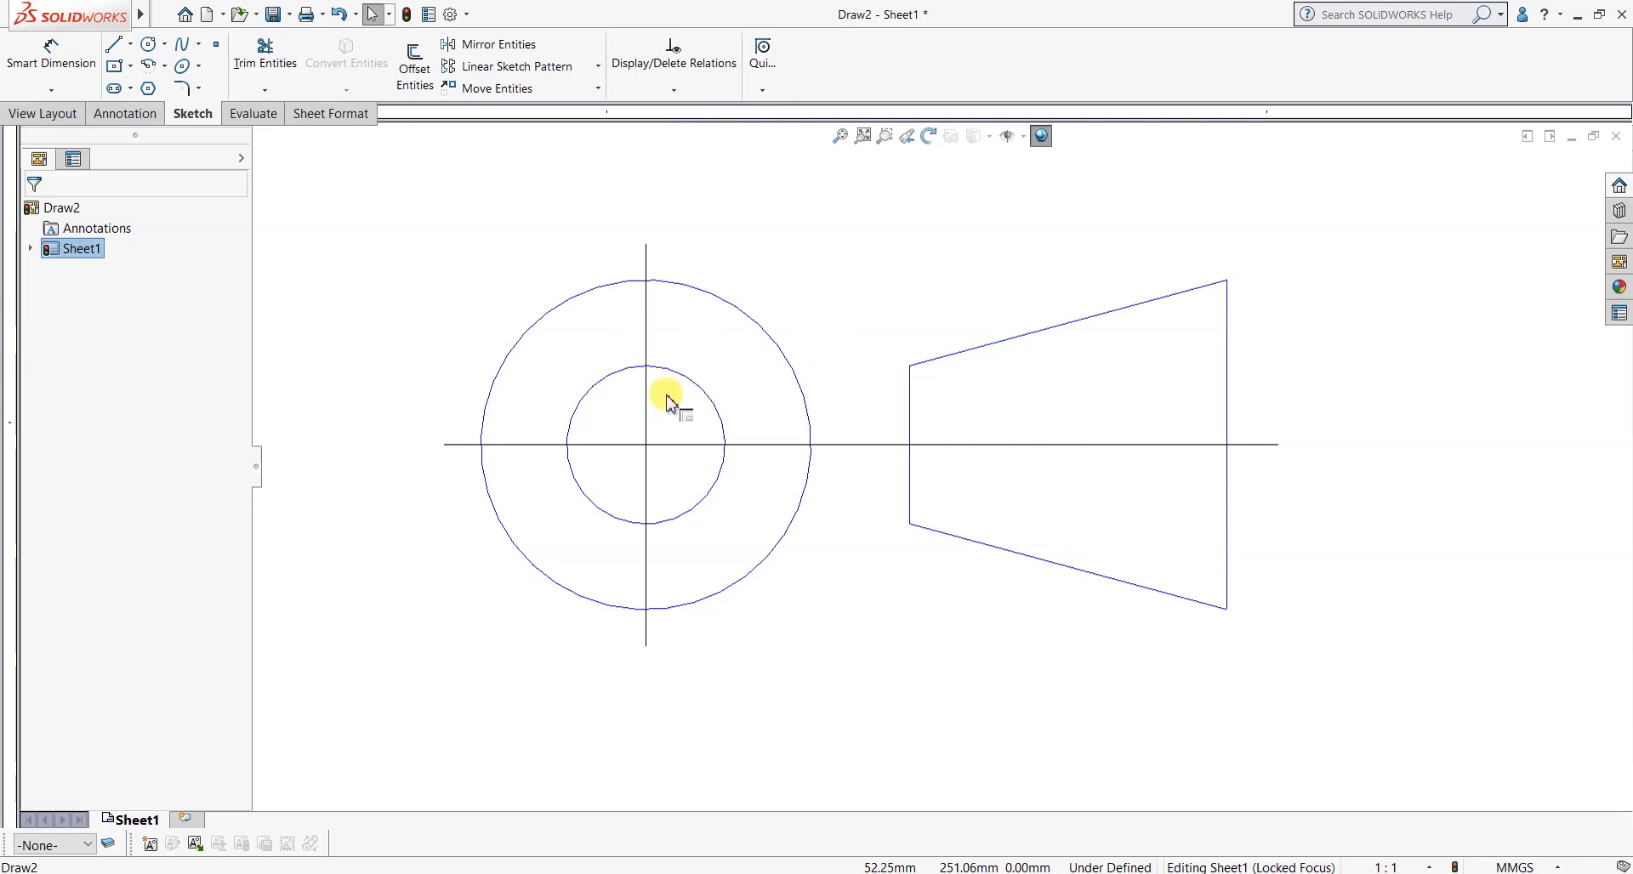
scroll(890, 626, "up", 1)
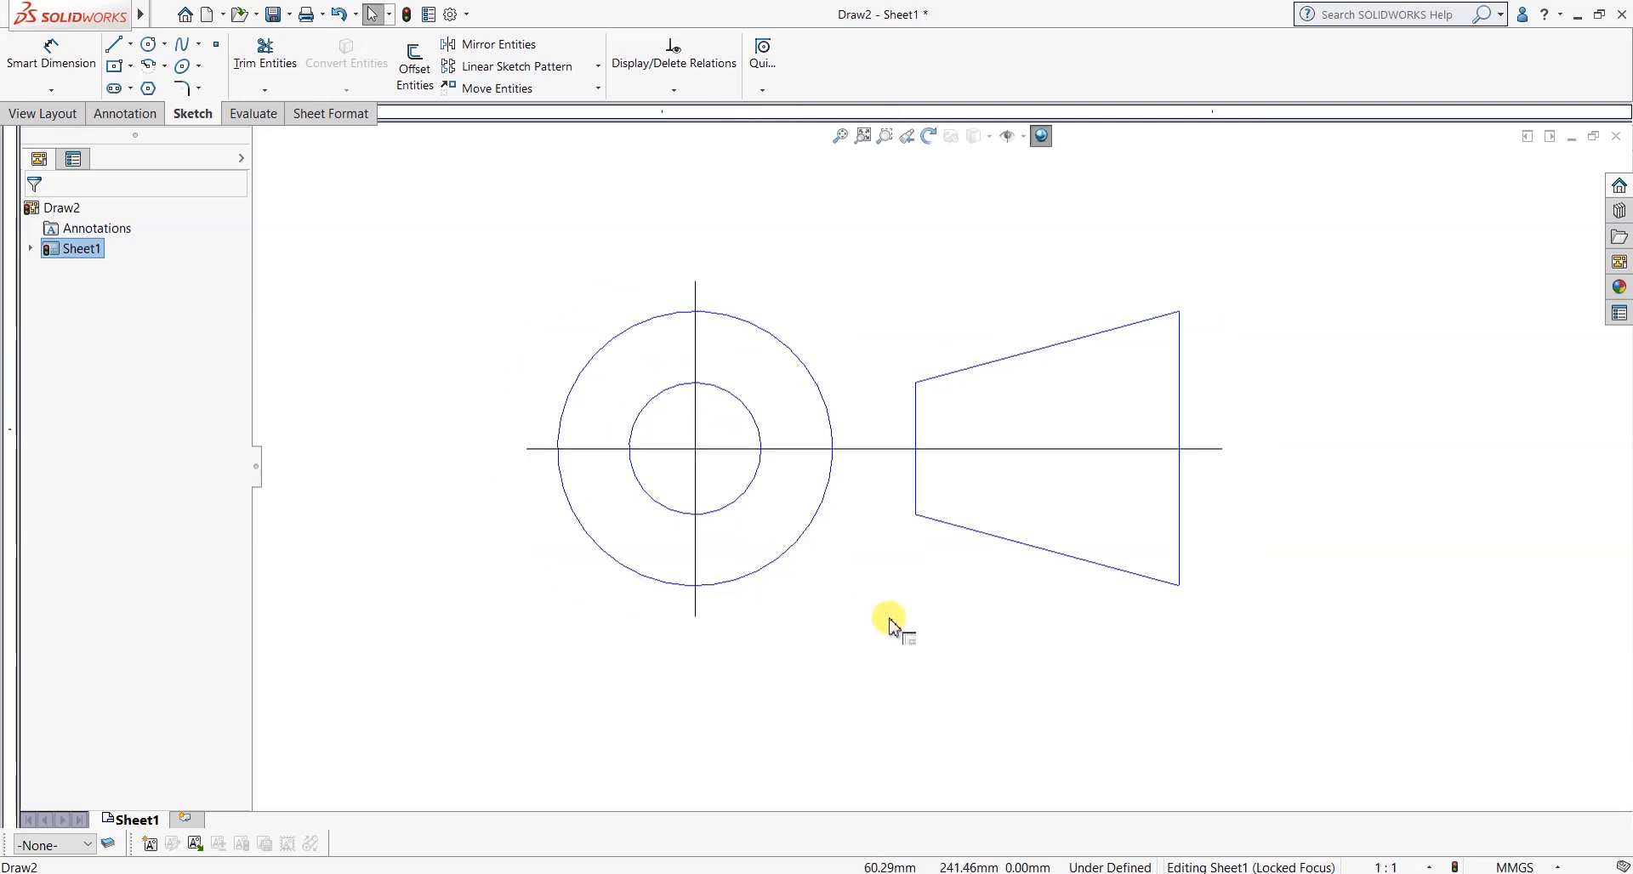
scroll(948, 461, "up", 1)
scroll(816, 481, "down", 1)
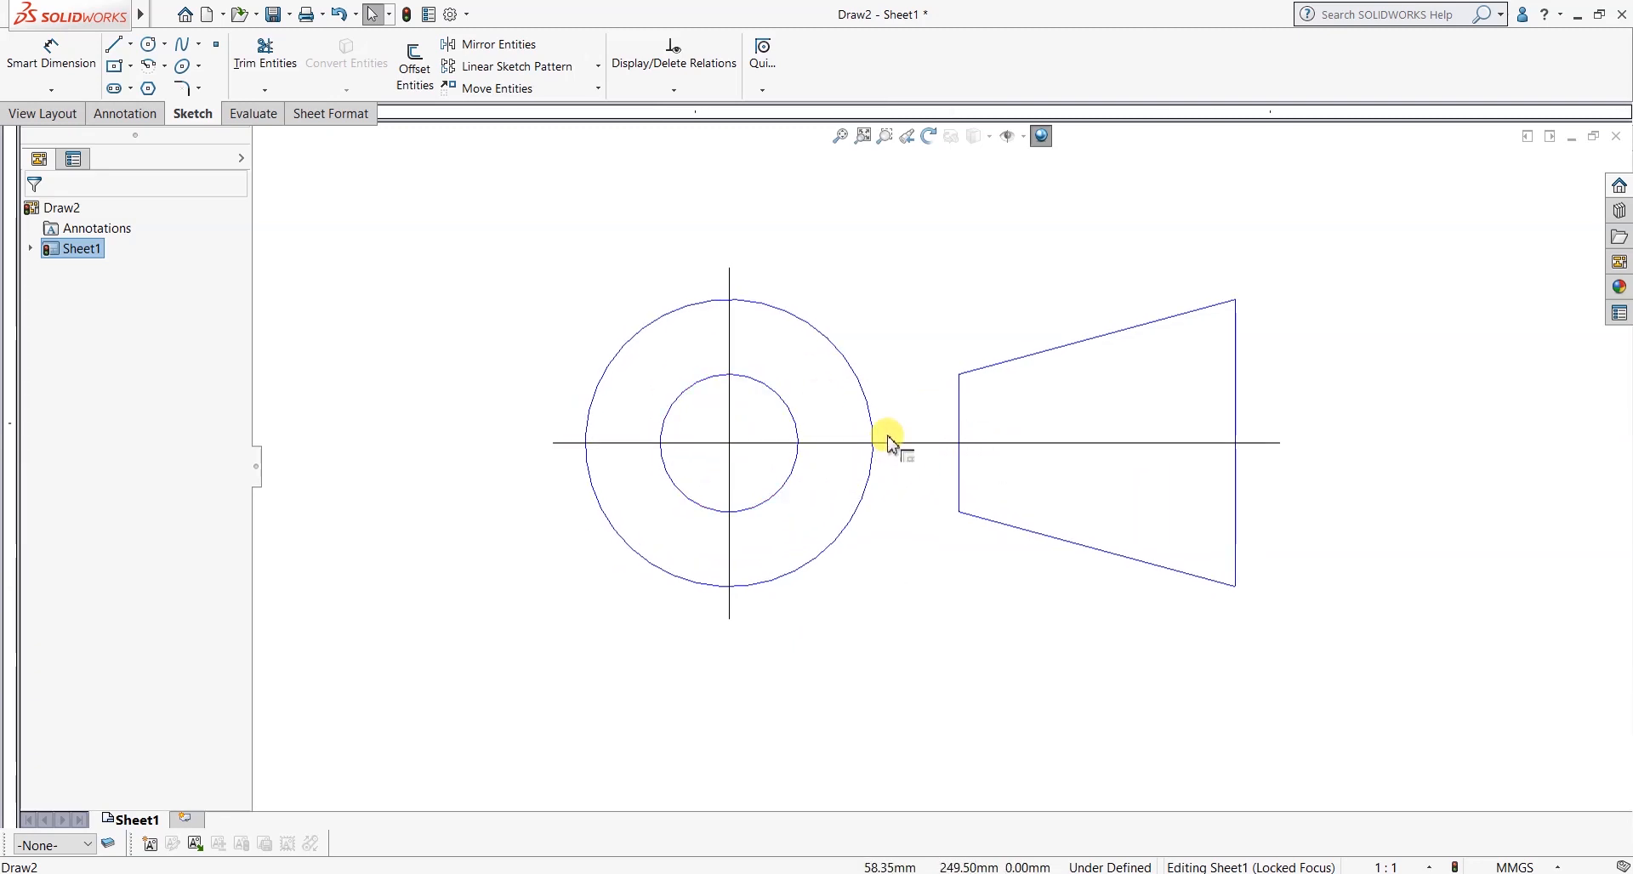
scroll(740, 444, "down", 1)
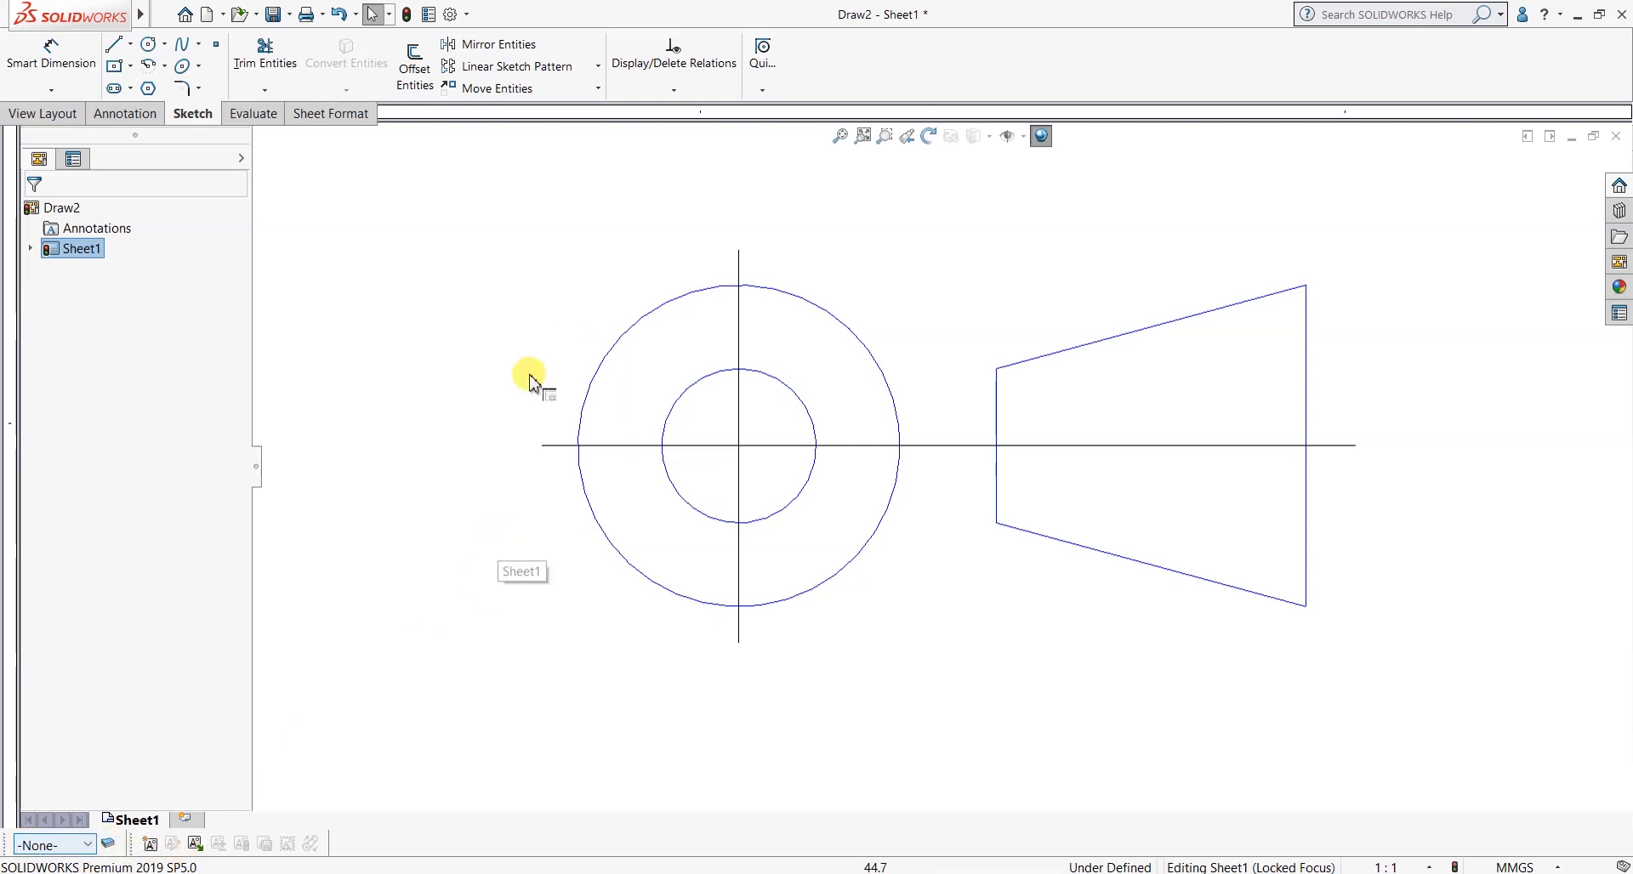
scroll(537, 453, "up", 1)
scroll(740, 348, "down", 1)
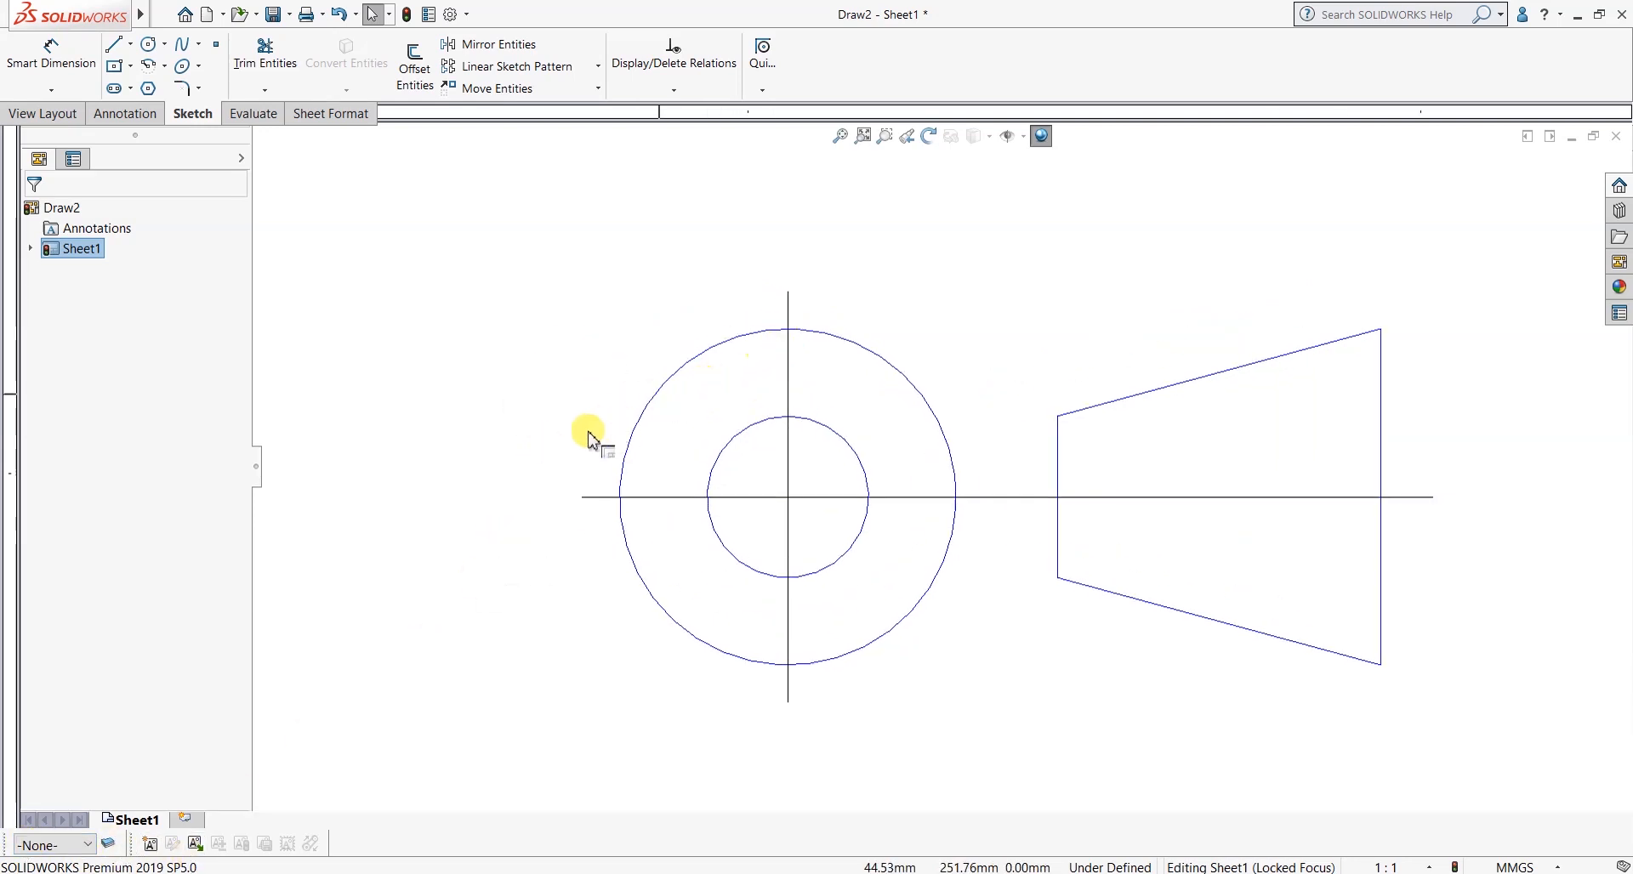
scroll(544, 408, "up", 1)
scroll(944, 466, "up", 1)
scroll(1066, 453, "down", 1)
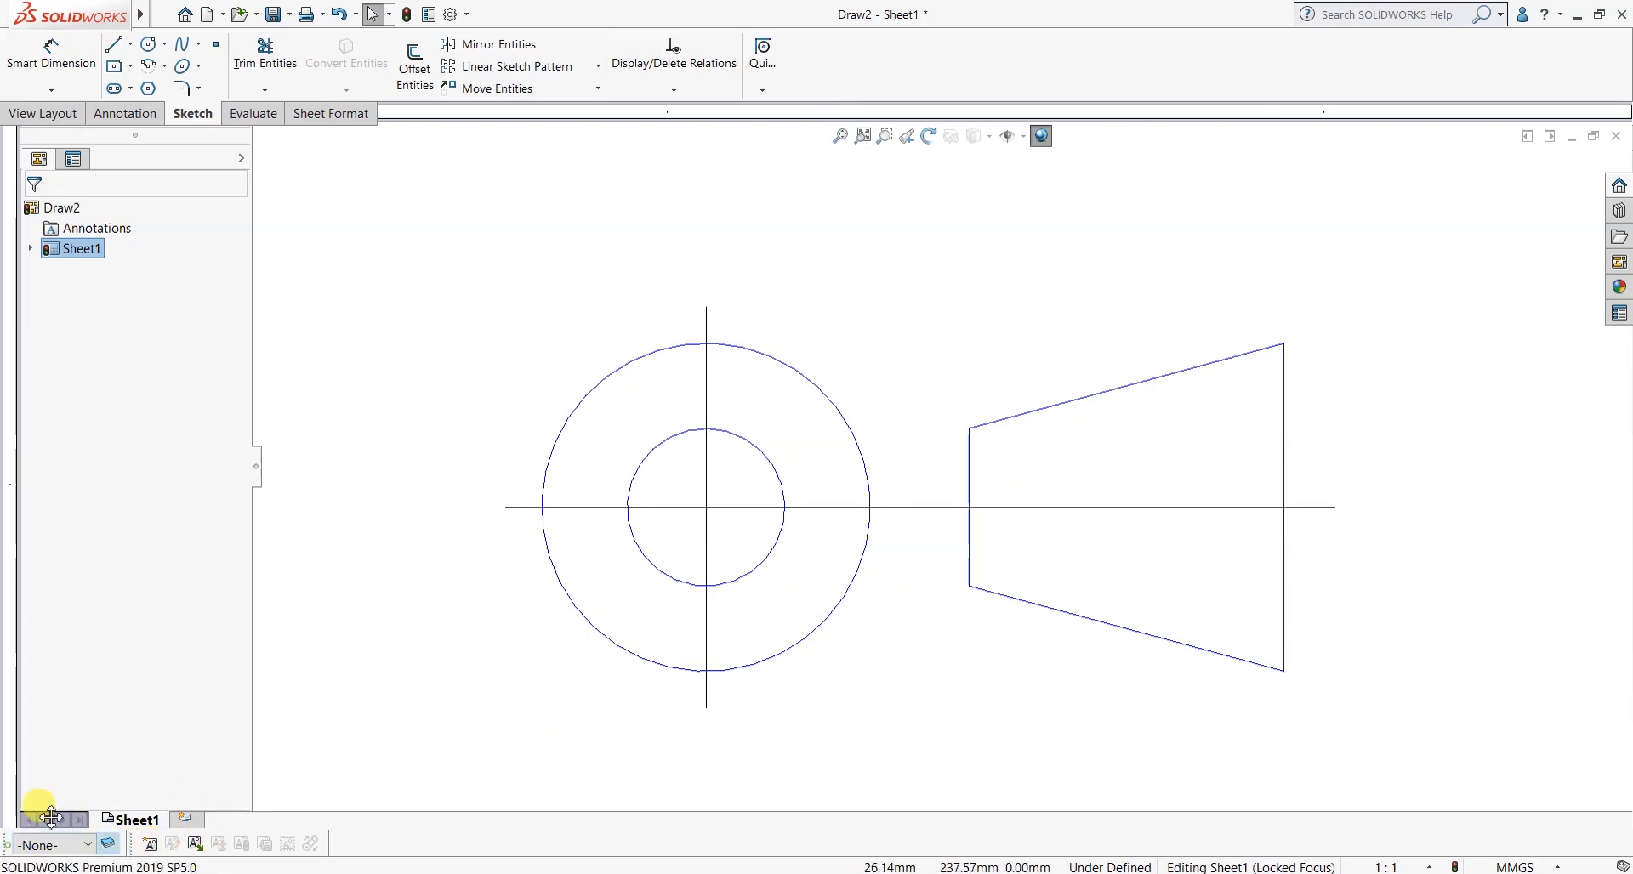
Undock and close the Layer toolbar and the second toolbar docked beside it.
left_click_drag(51, 817, 333, 534)
left_click(431, 512)
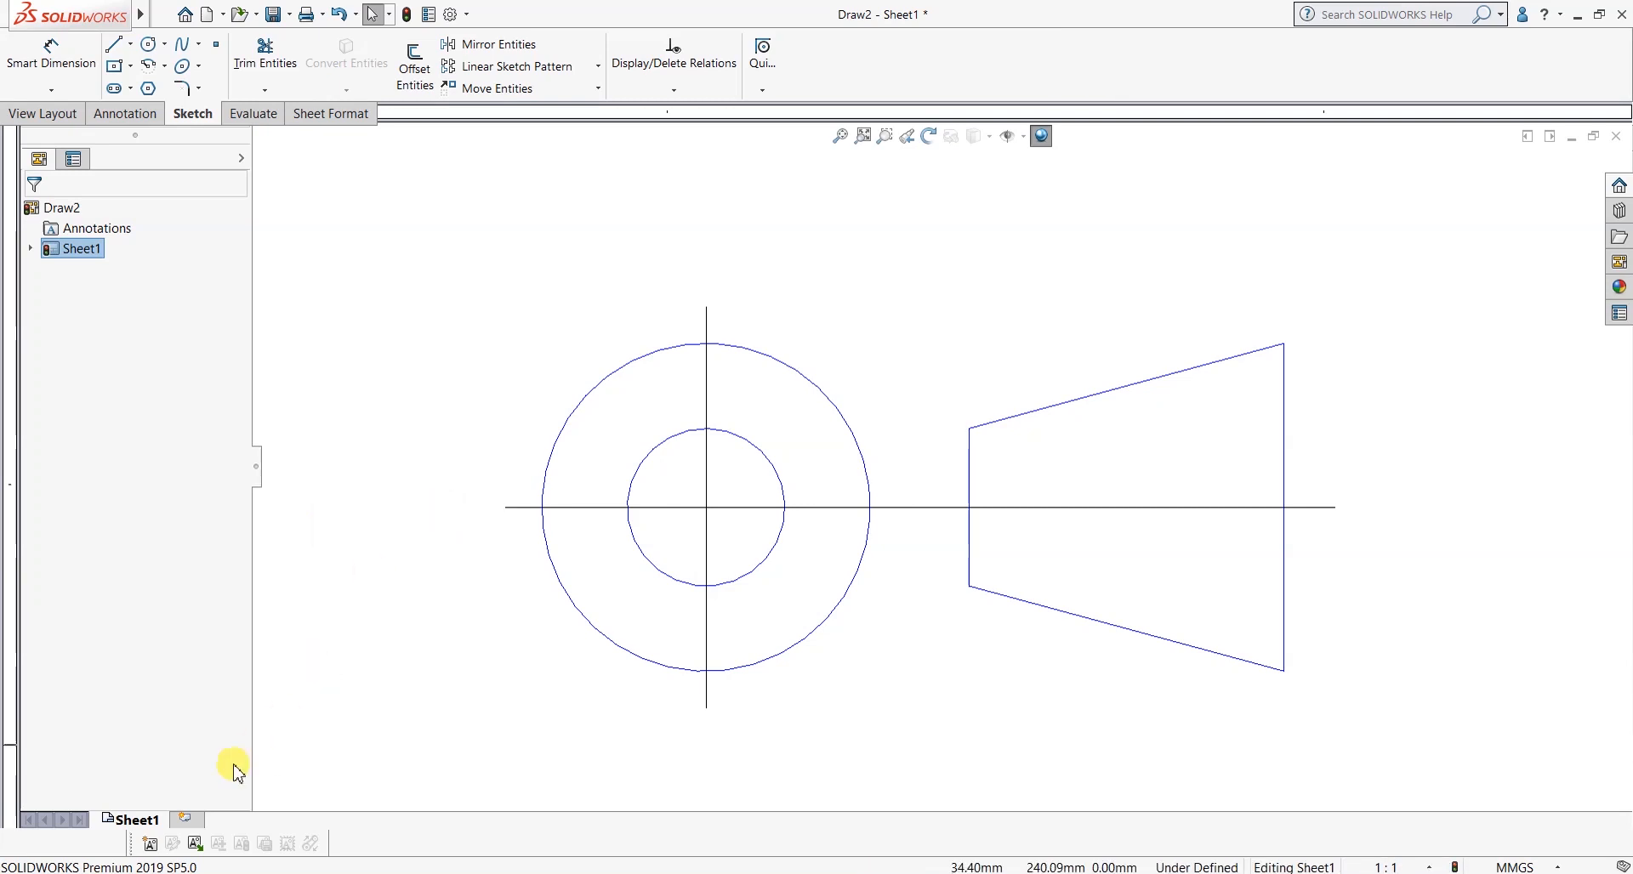
left_click_drag(143, 850, 365, 488)
left_click(515, 467)
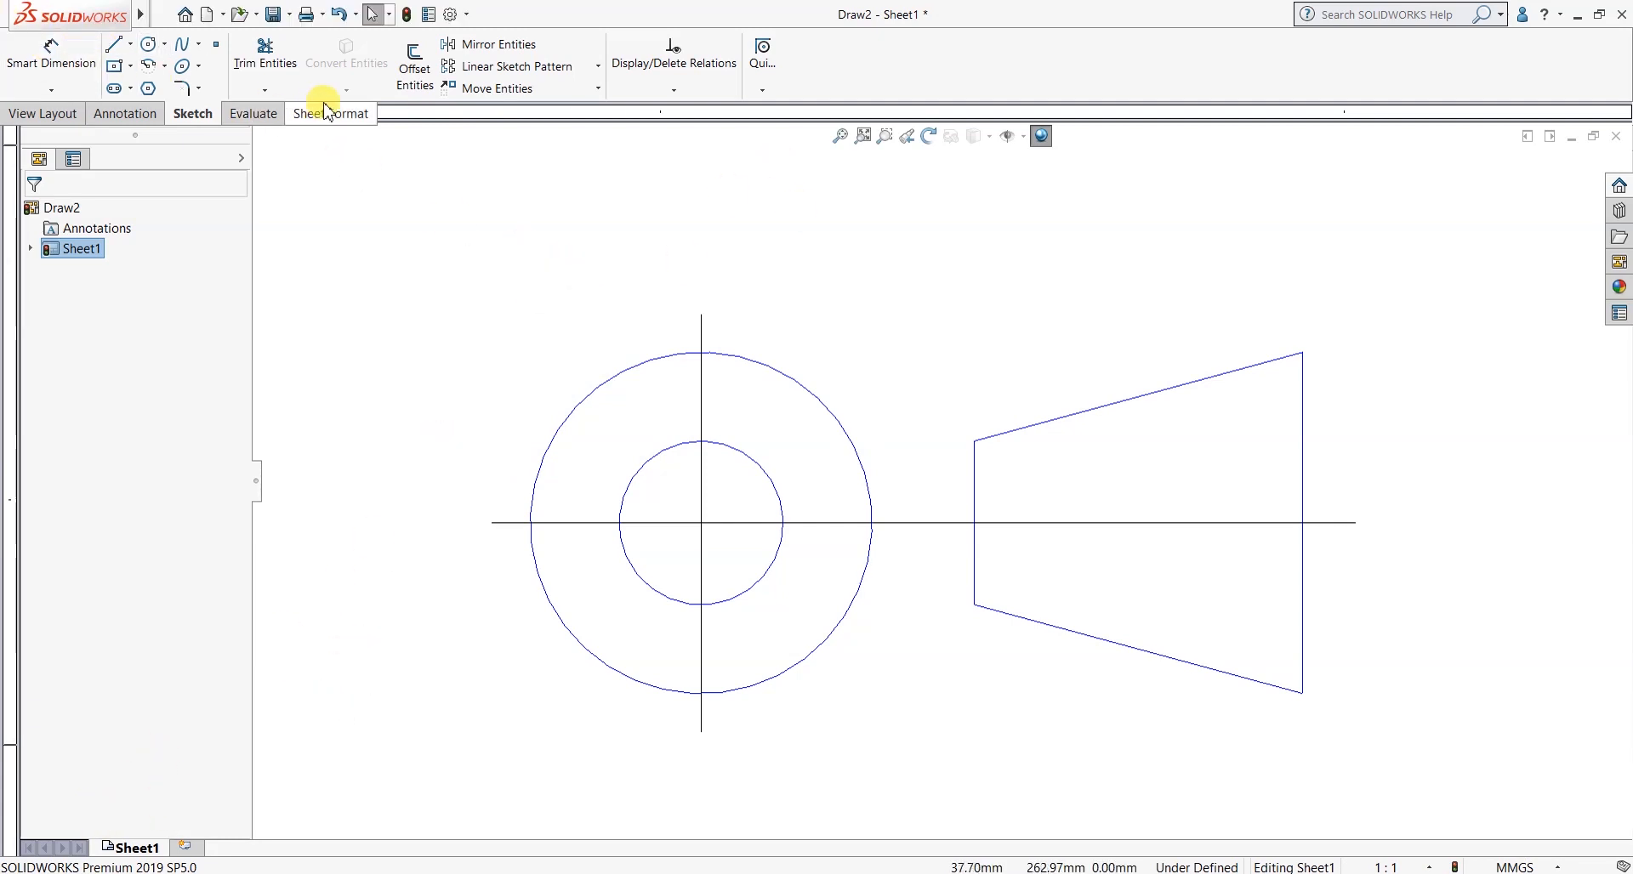
left_click(35, 108)
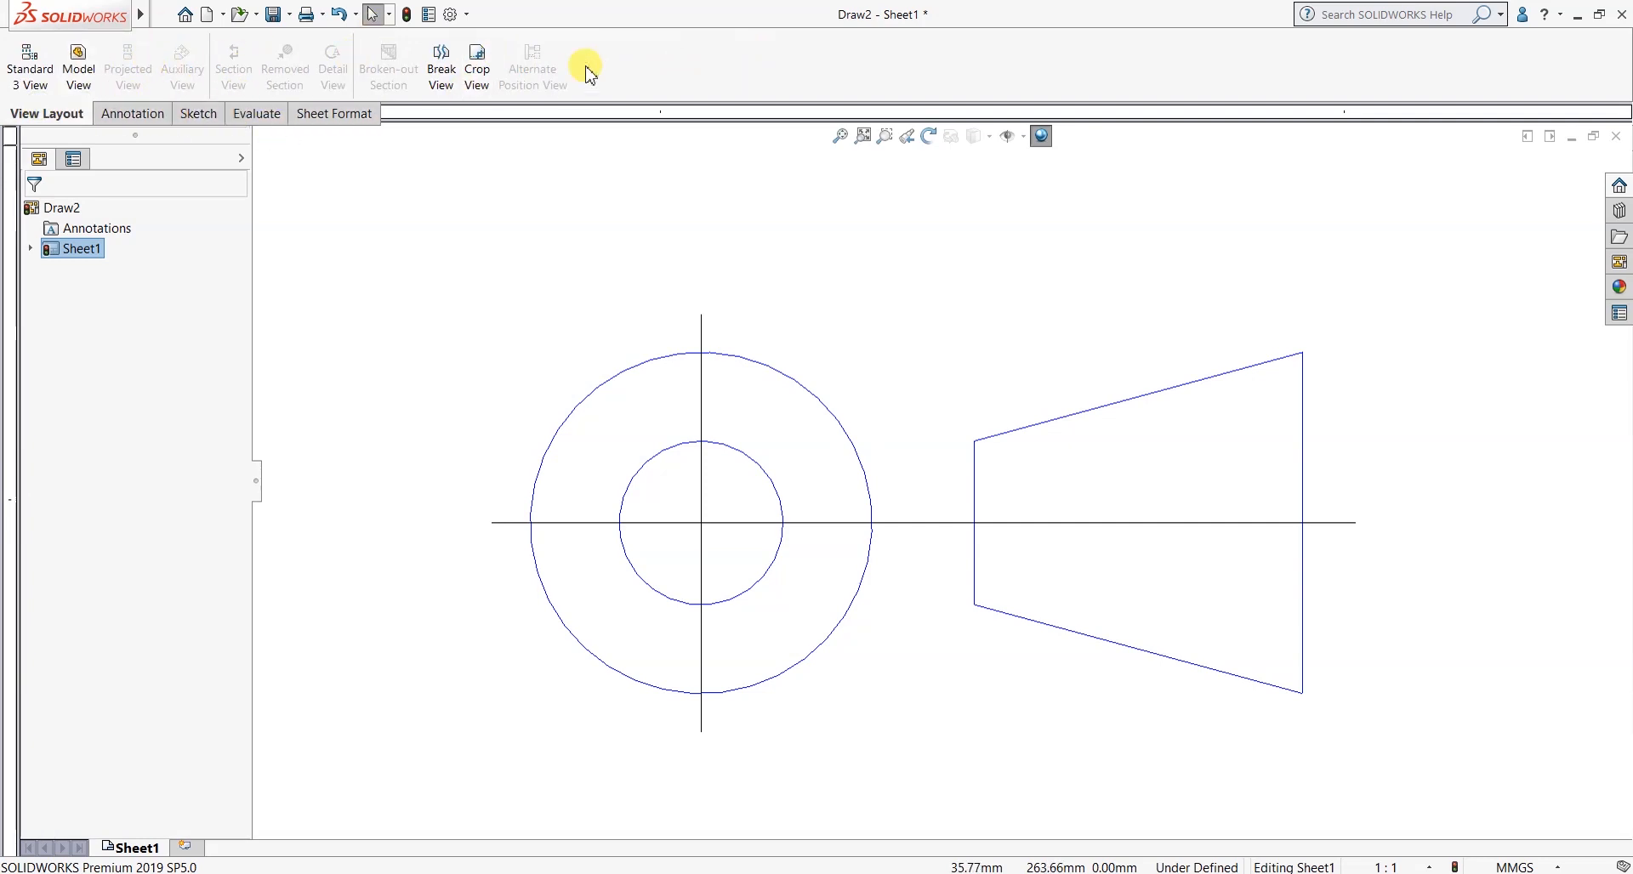
right_click(814, 61)
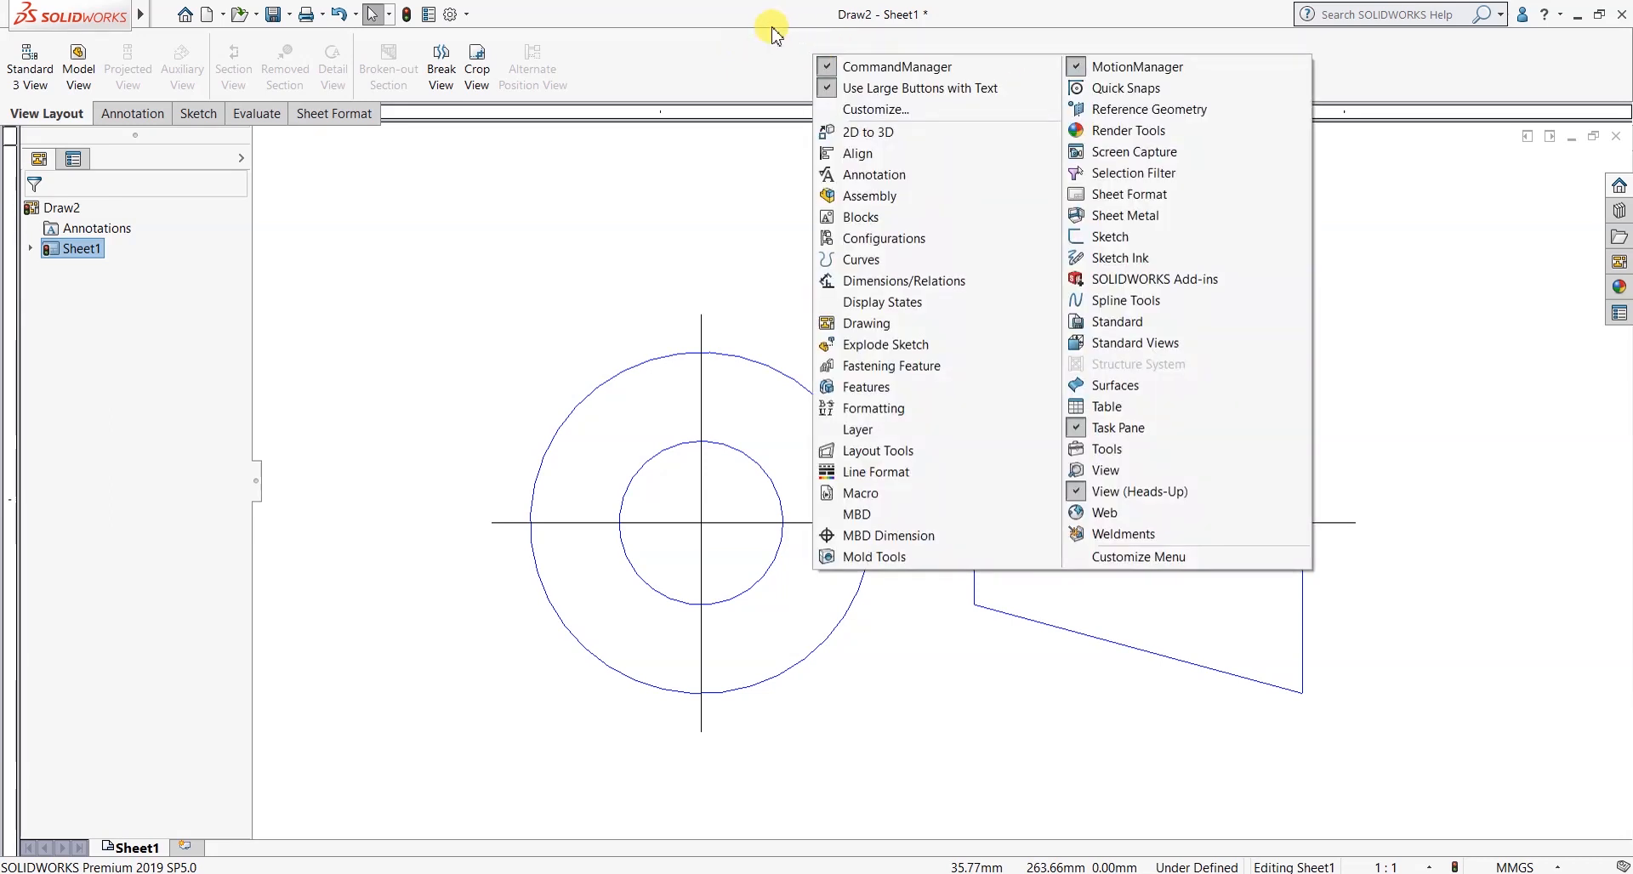
left_click(747, 43)
left_click(157, 115)
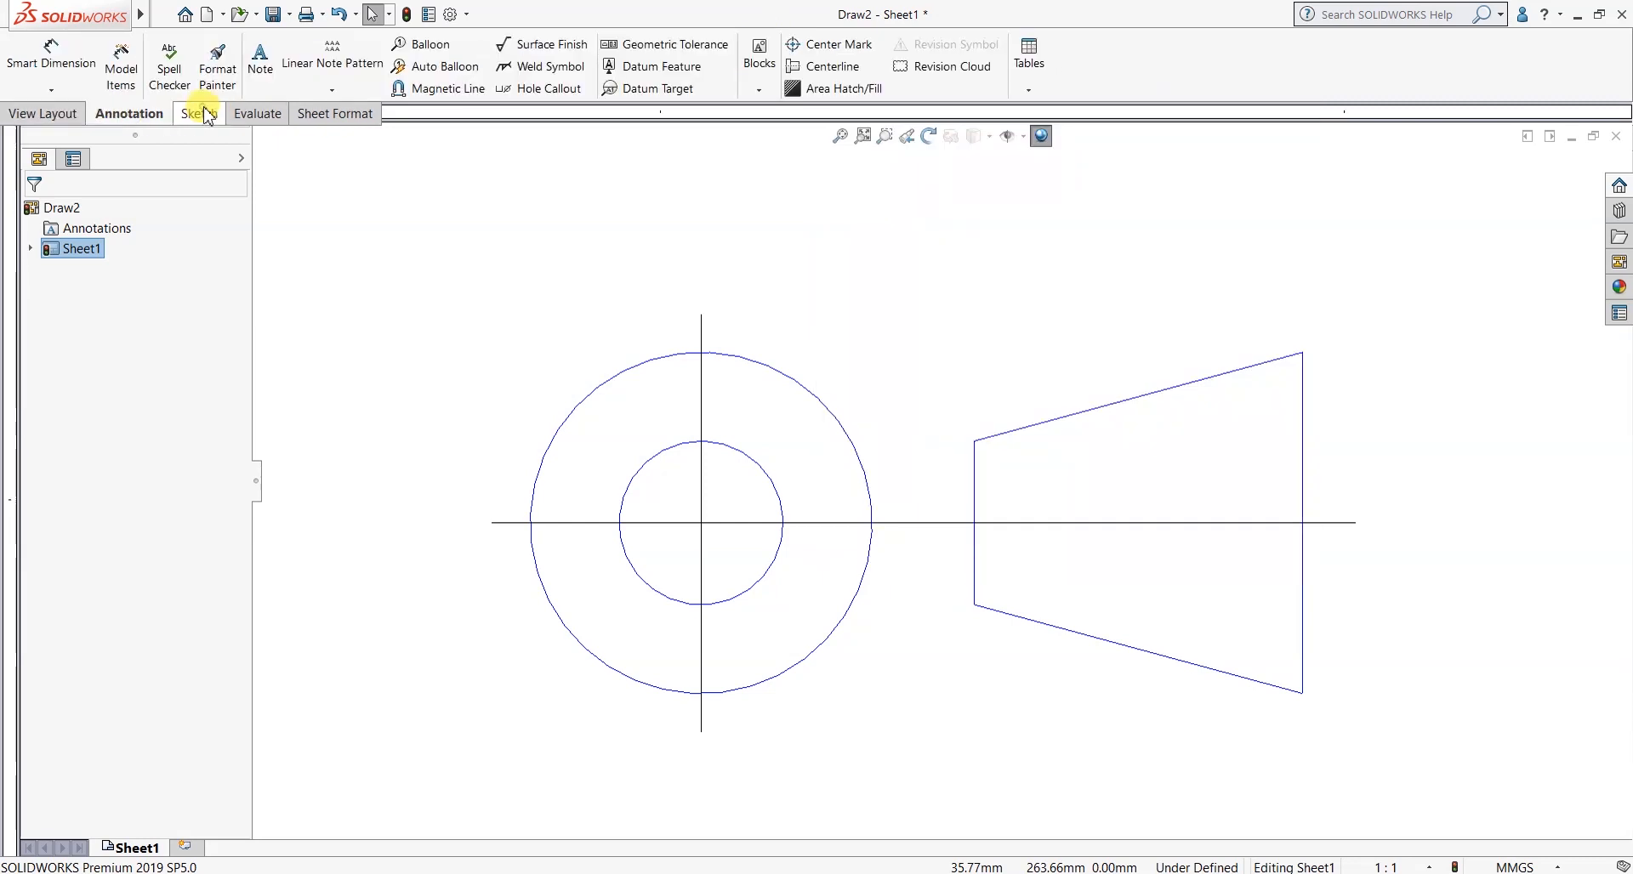
left_click(197, 113)
left_click(325, 113)
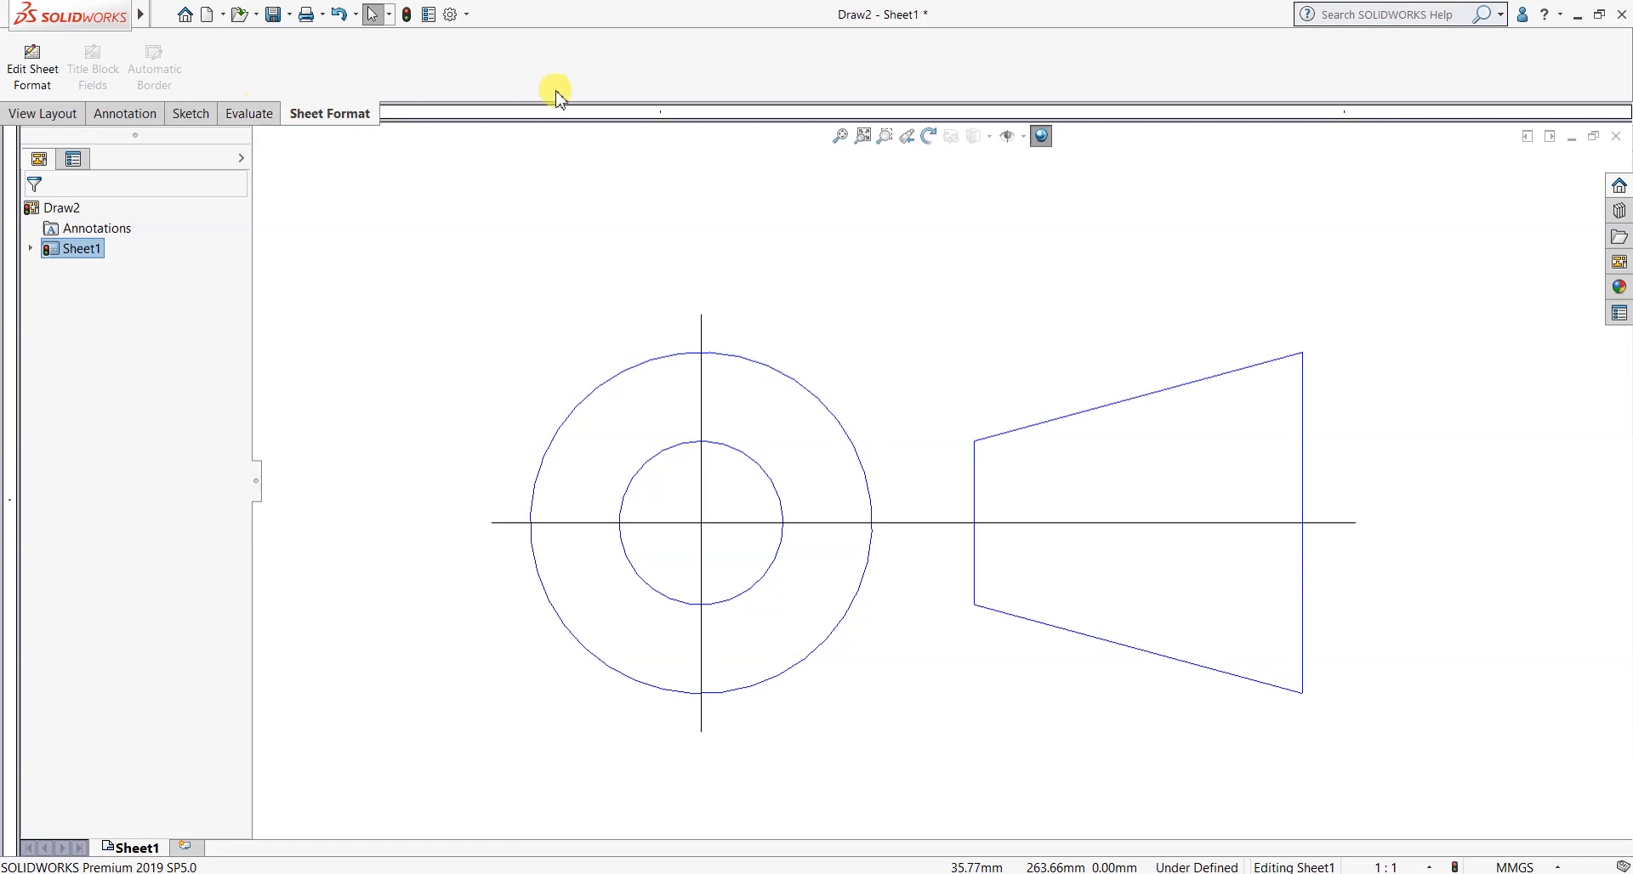
Show the Layer toolbar and dock it below the drawing sheet, against the window's lower edge.
right_click(636, 55)
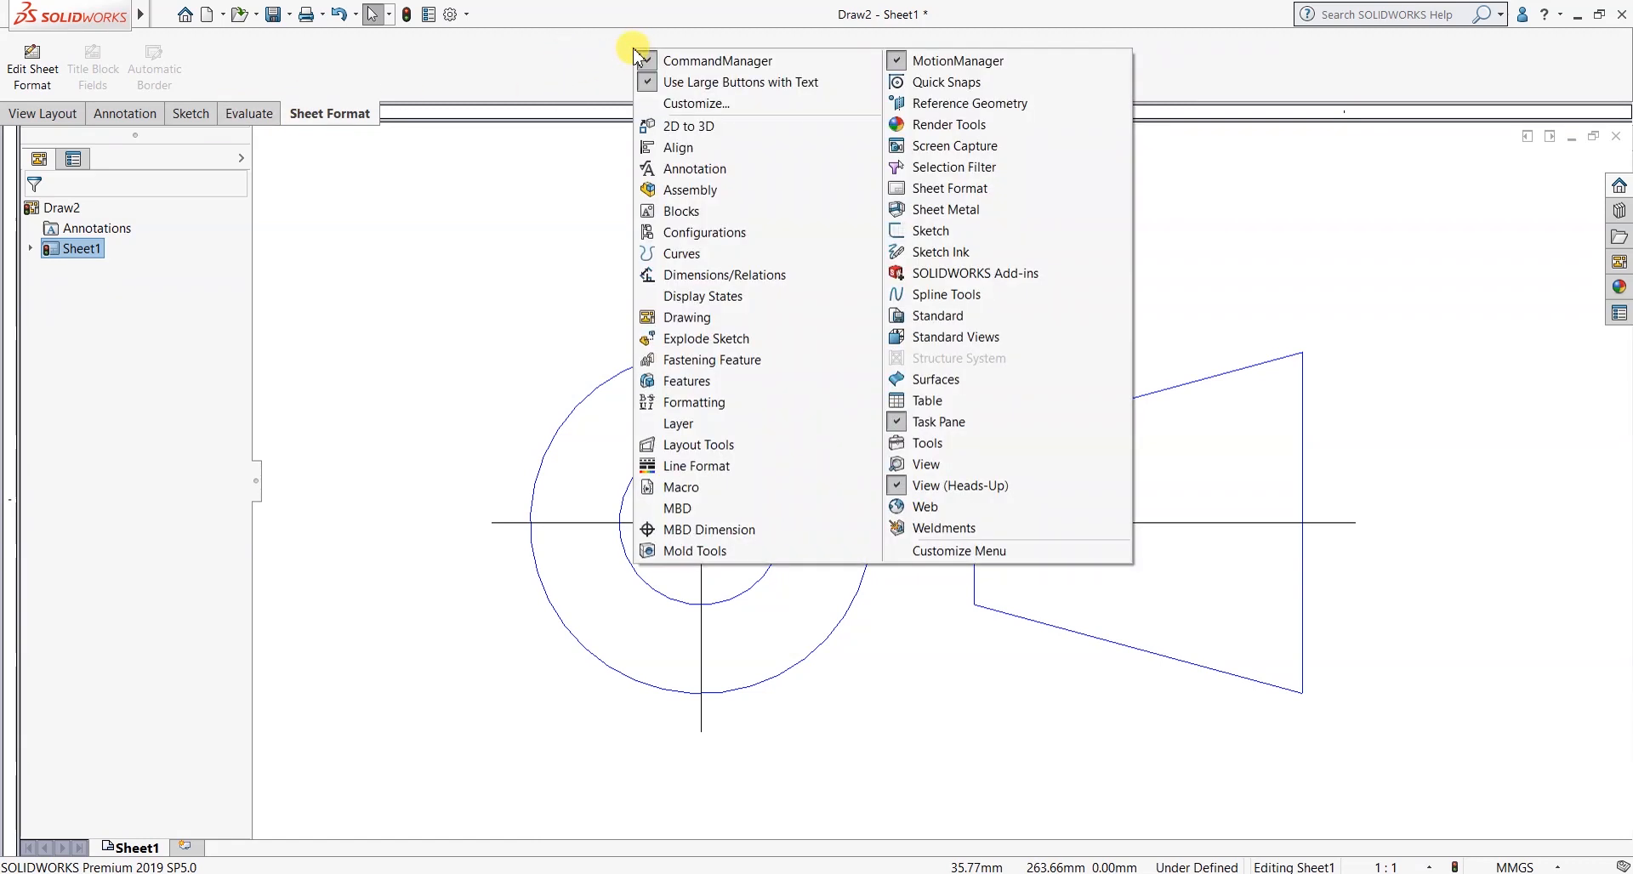
left_click(678, 425)
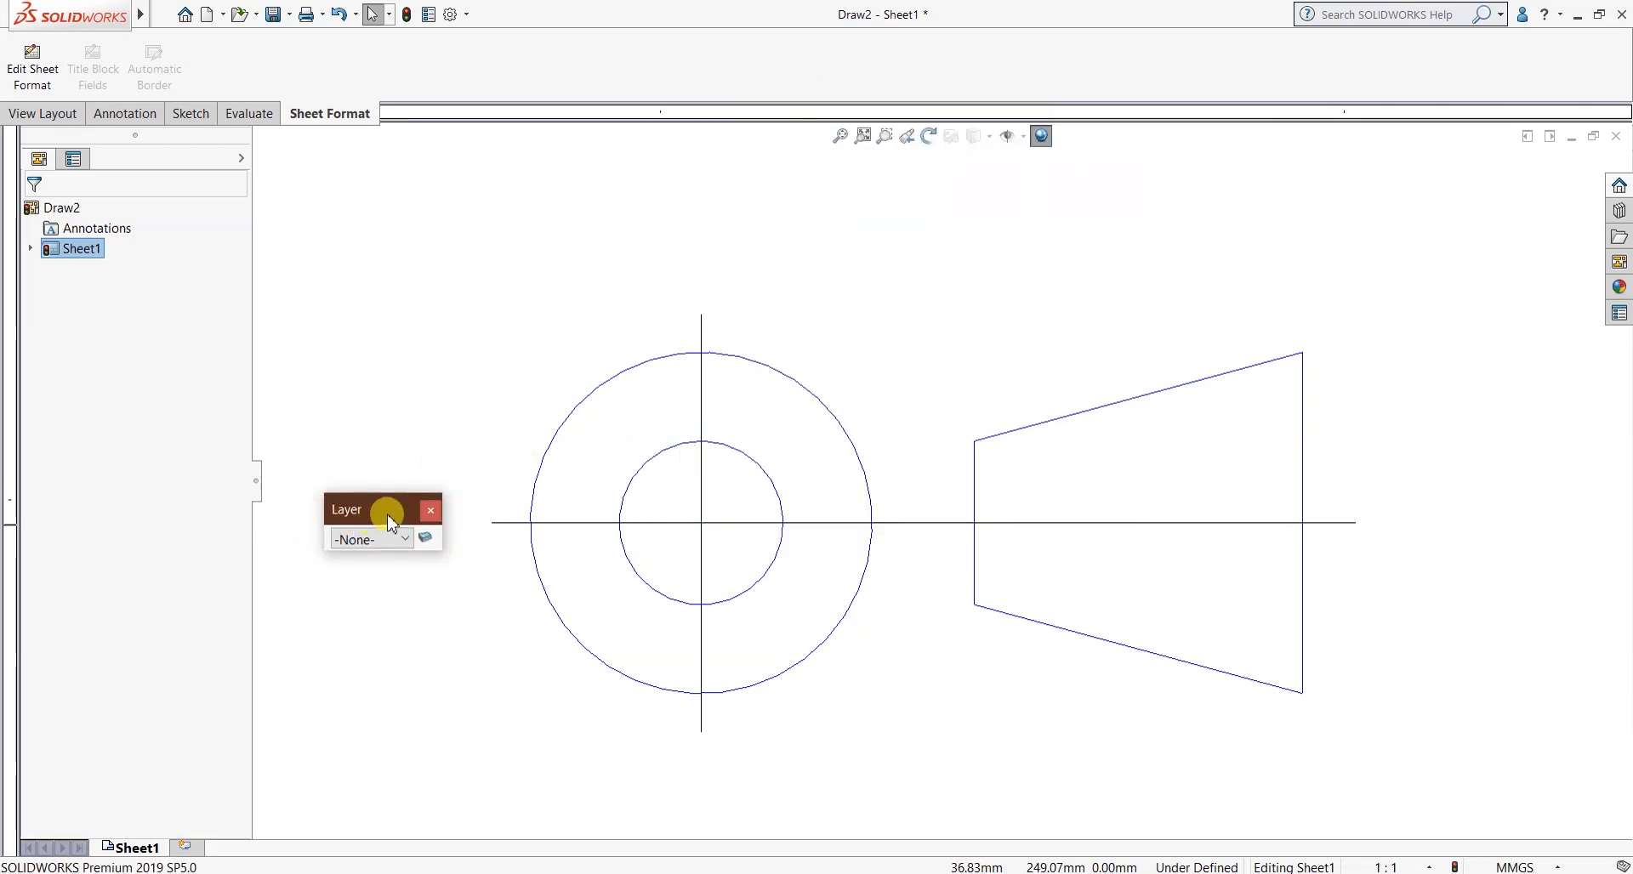
left_click_drag(387, 517, 200, 866)
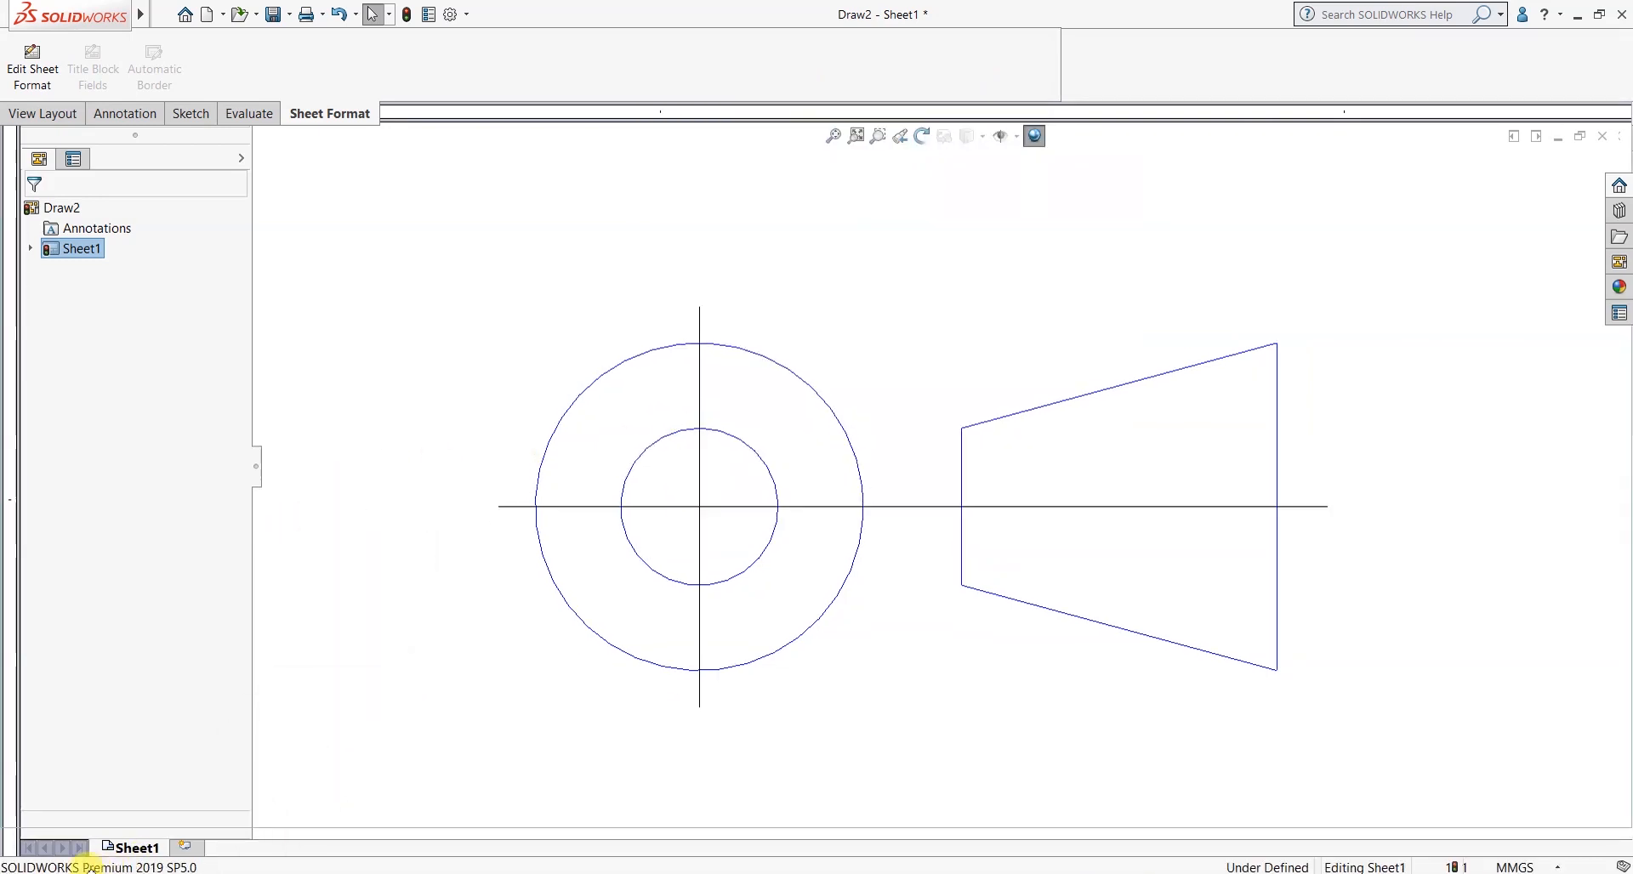
left_click_drag(46, 870, 78, 846)
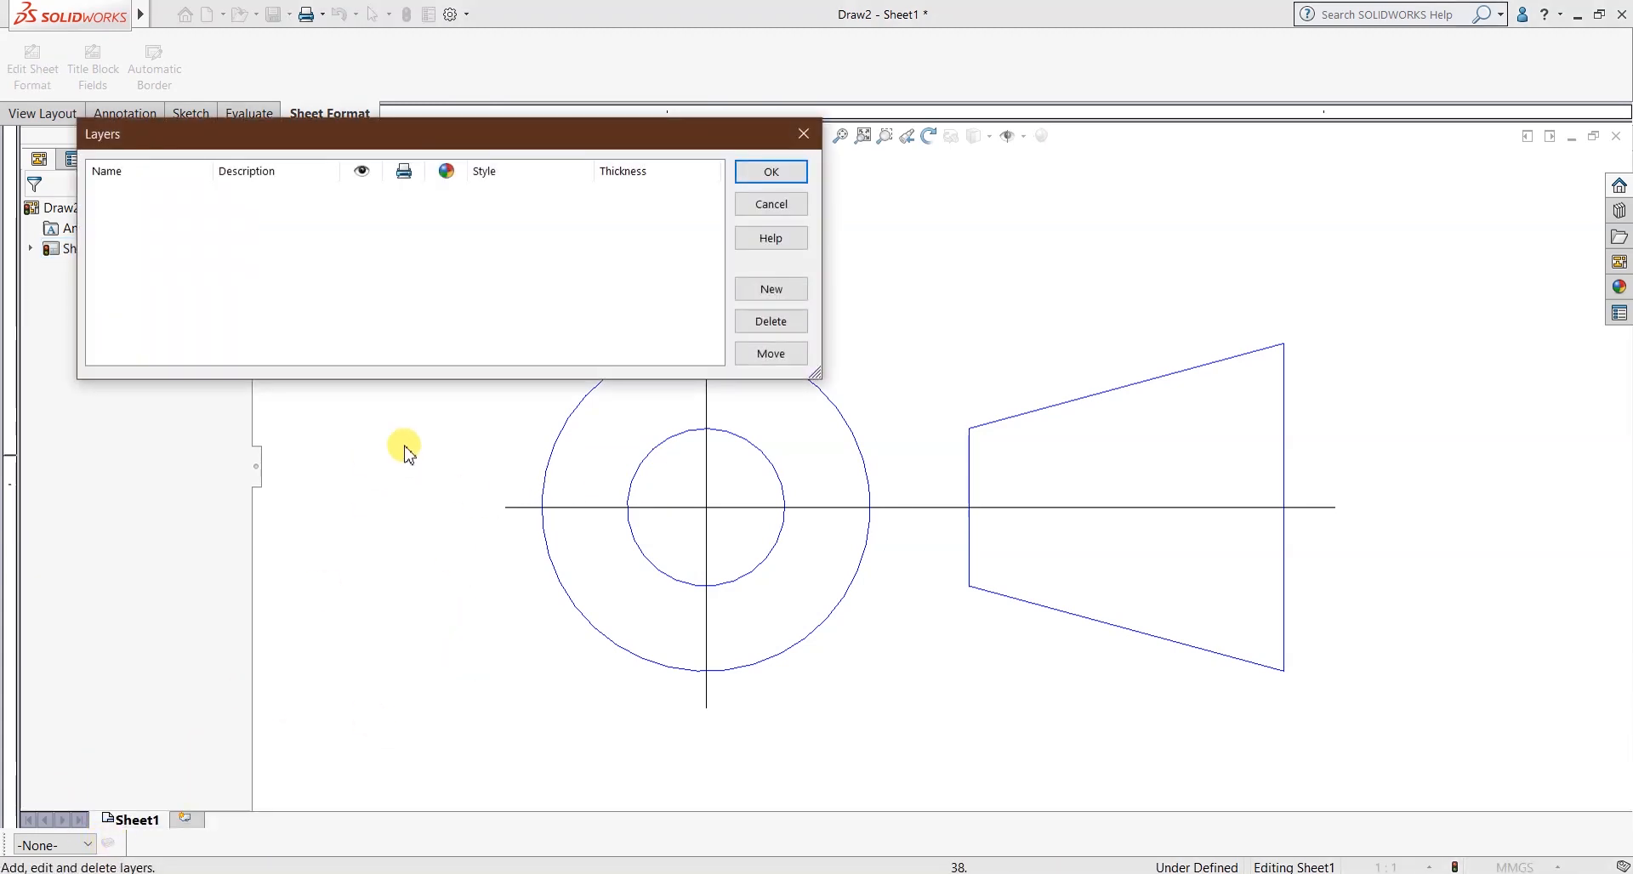
Add a layer named Object with a Solid line style and 0.35 mm line thickness.
left_click(784, 294)
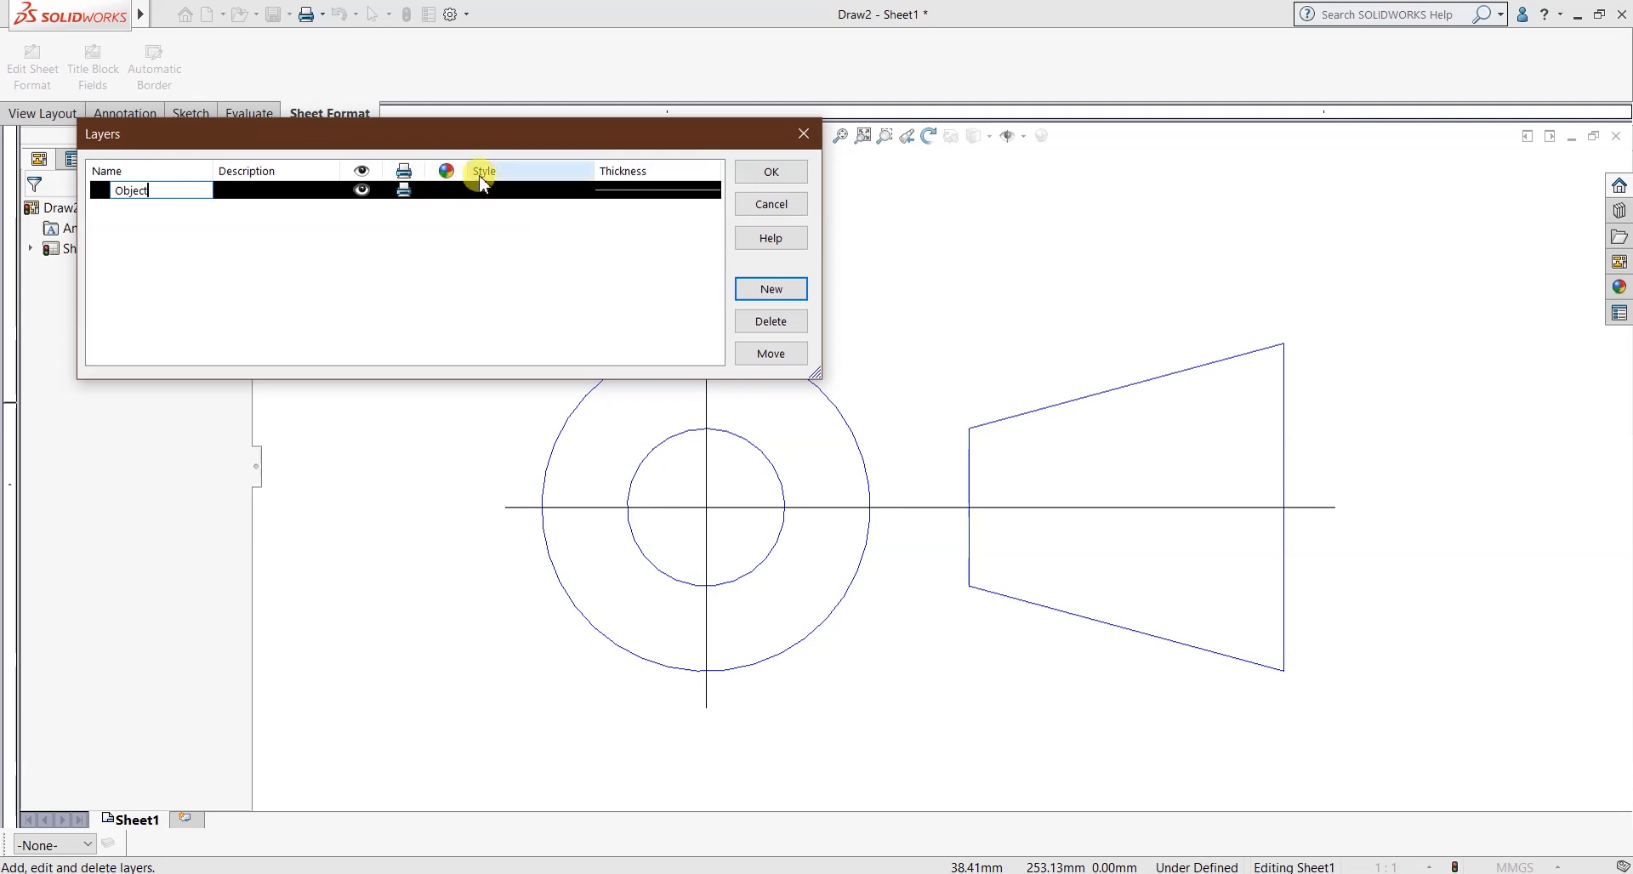
left_click(505, 190)
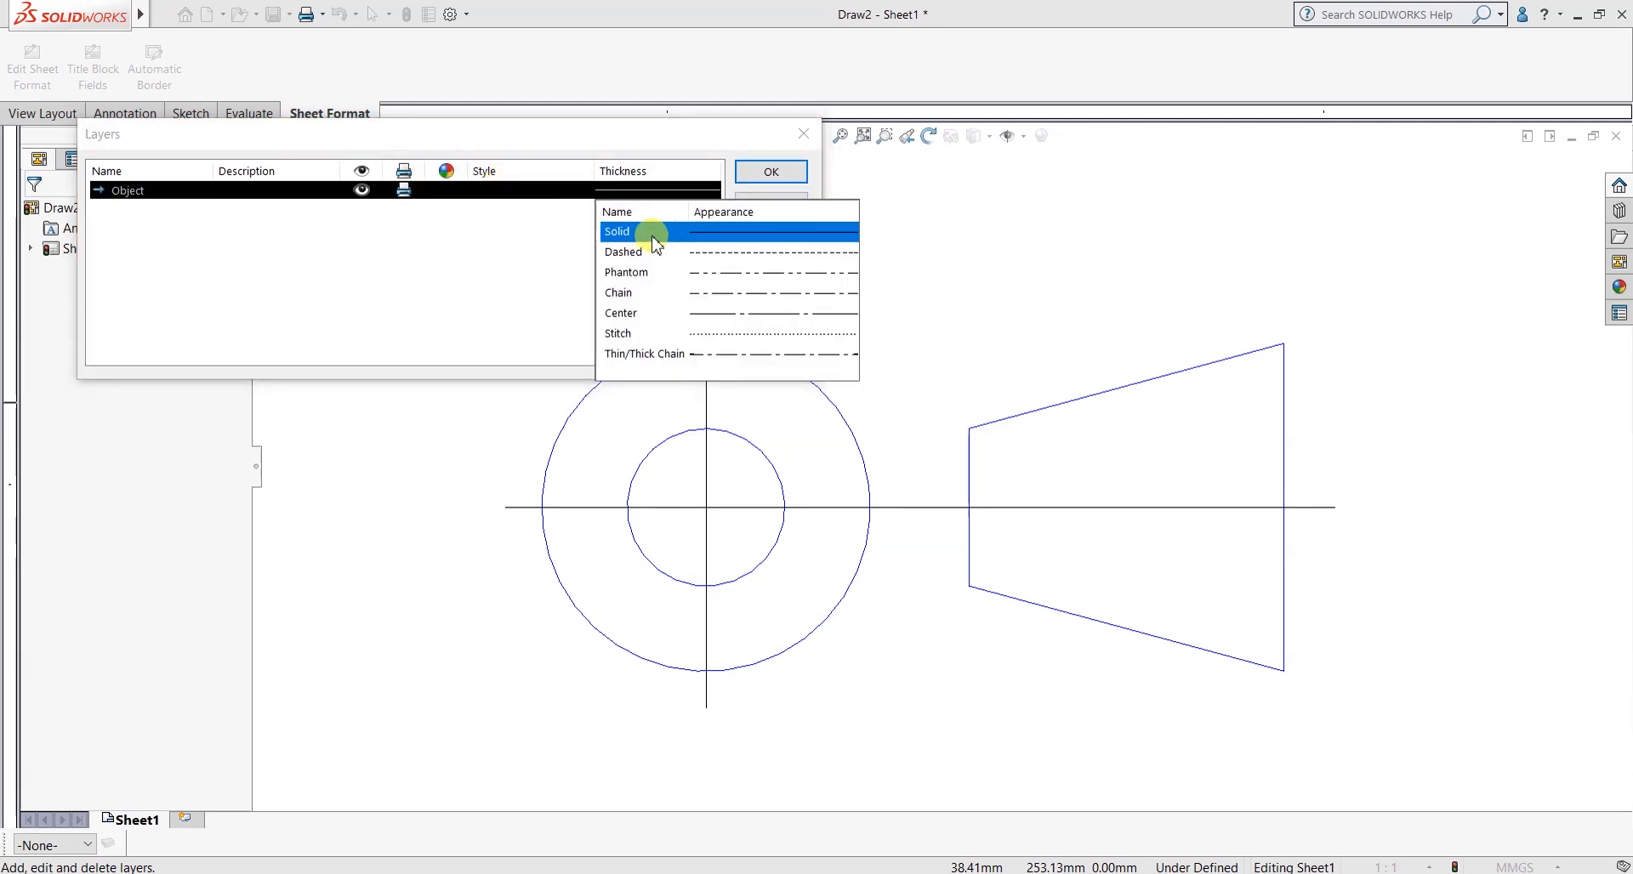
left_click(629, 190)
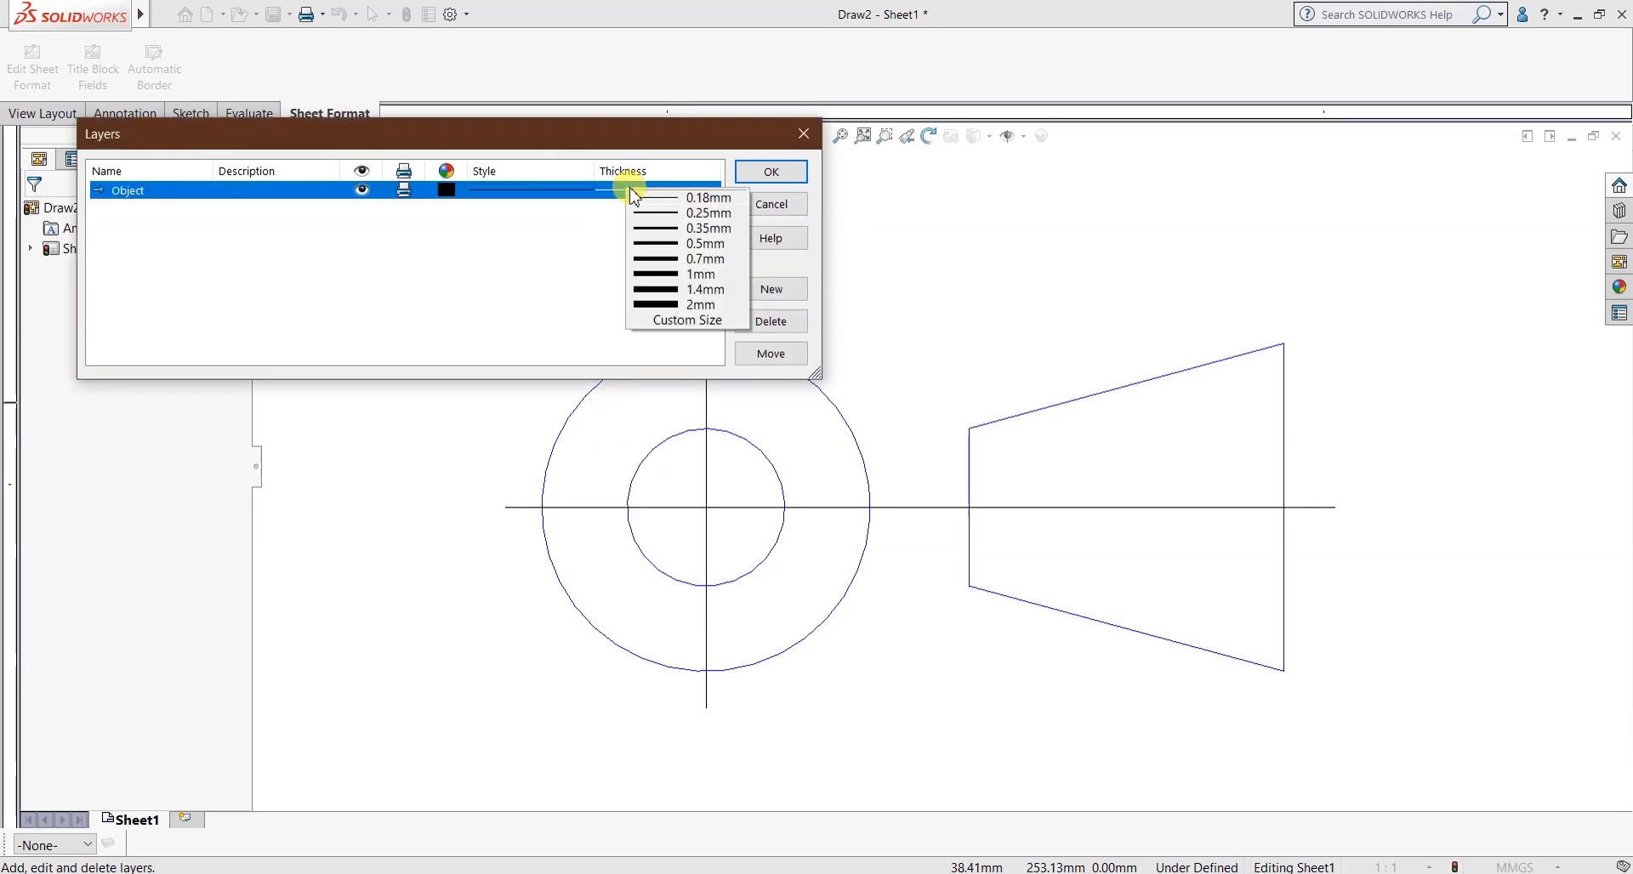
left_click(674, 228)
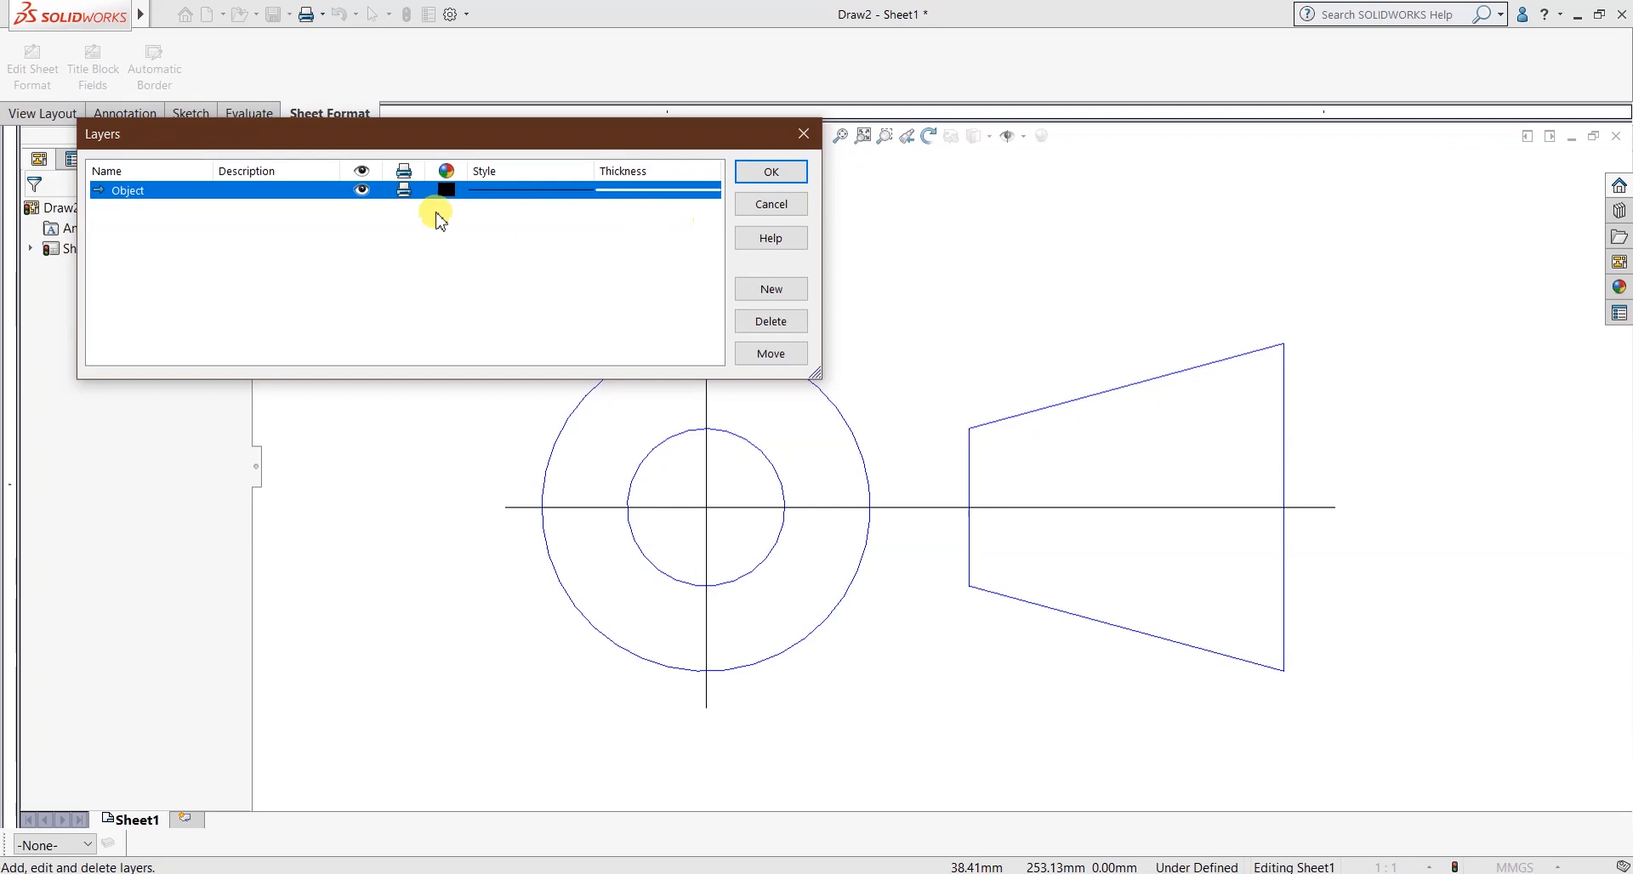
left_click(584, 400)
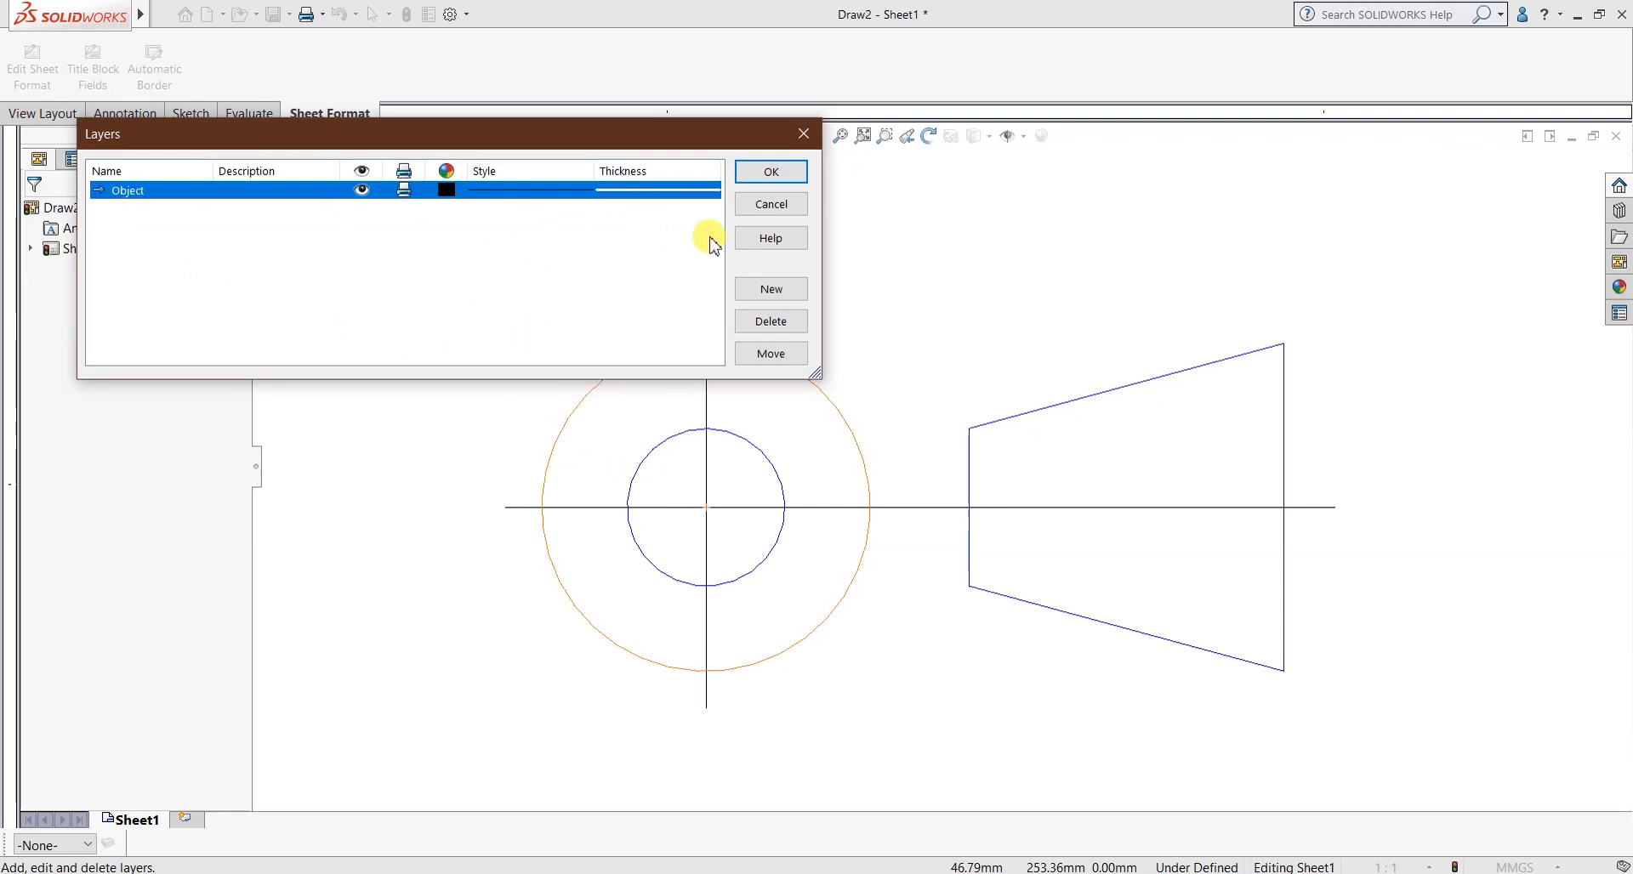
Add a second layer named Contruction Line with the Chain line style and accept the layer list.
left_click(772, 289)
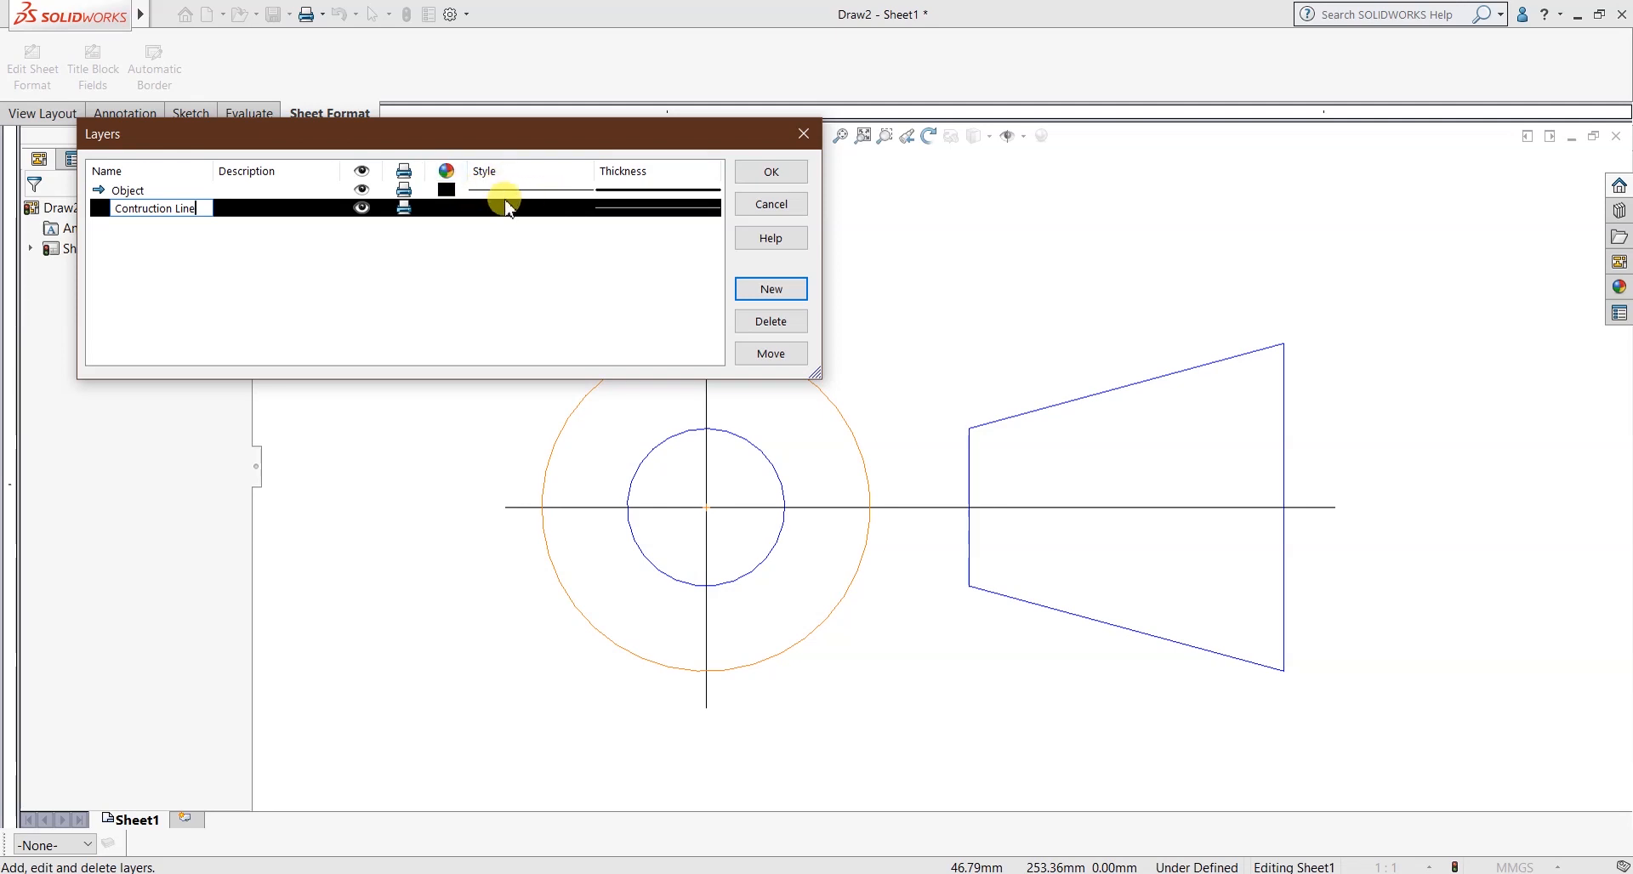
left_click(515, 208)
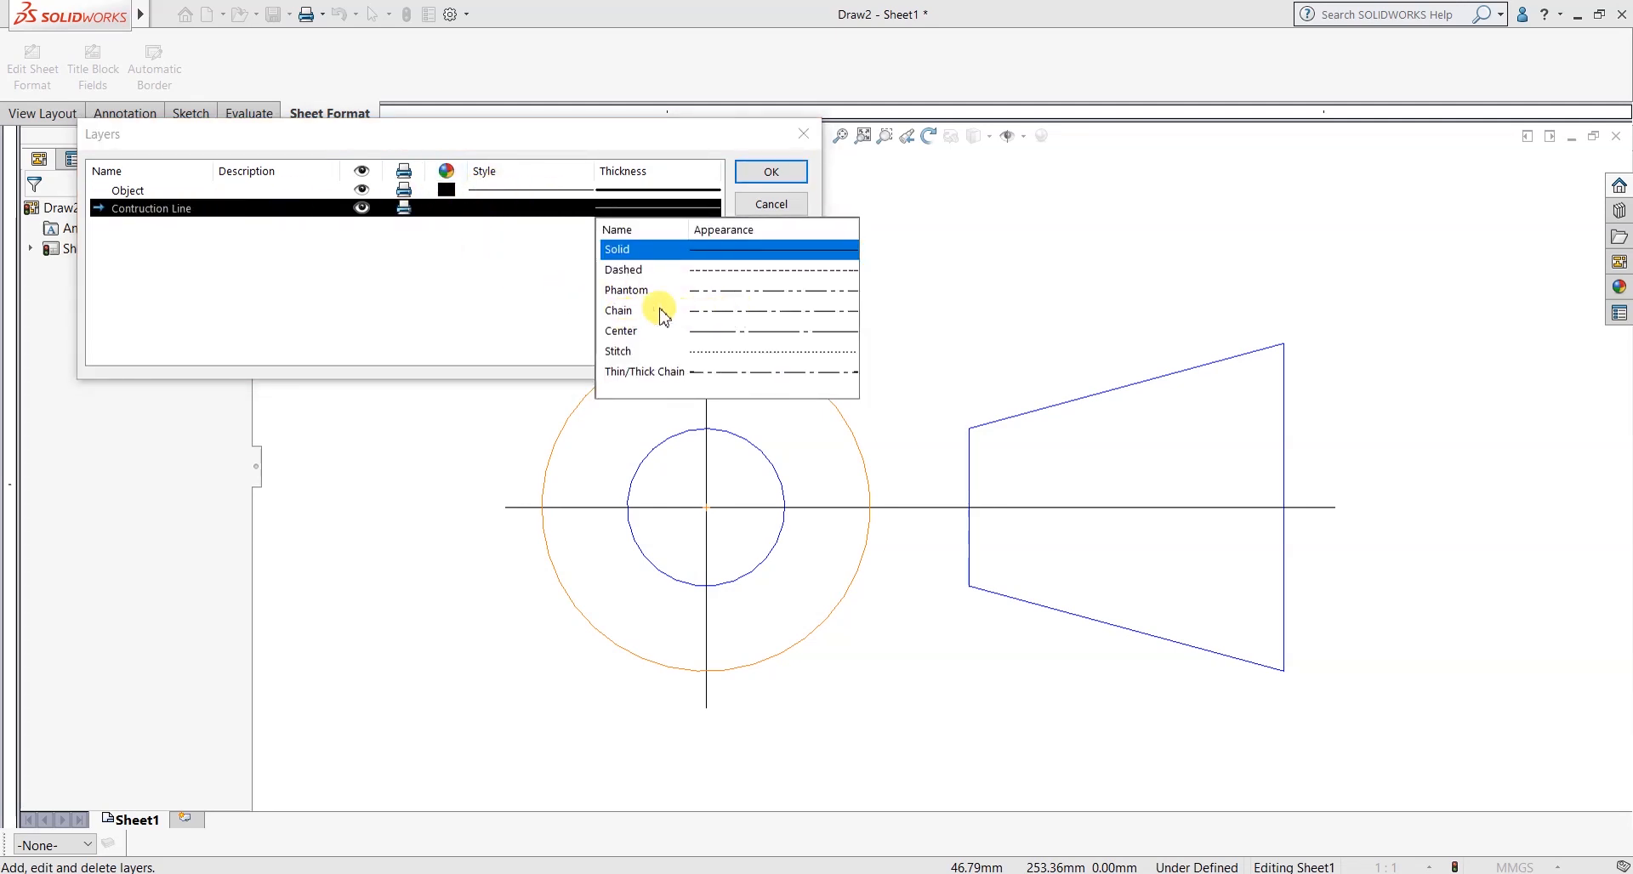
left_click(616, 310)
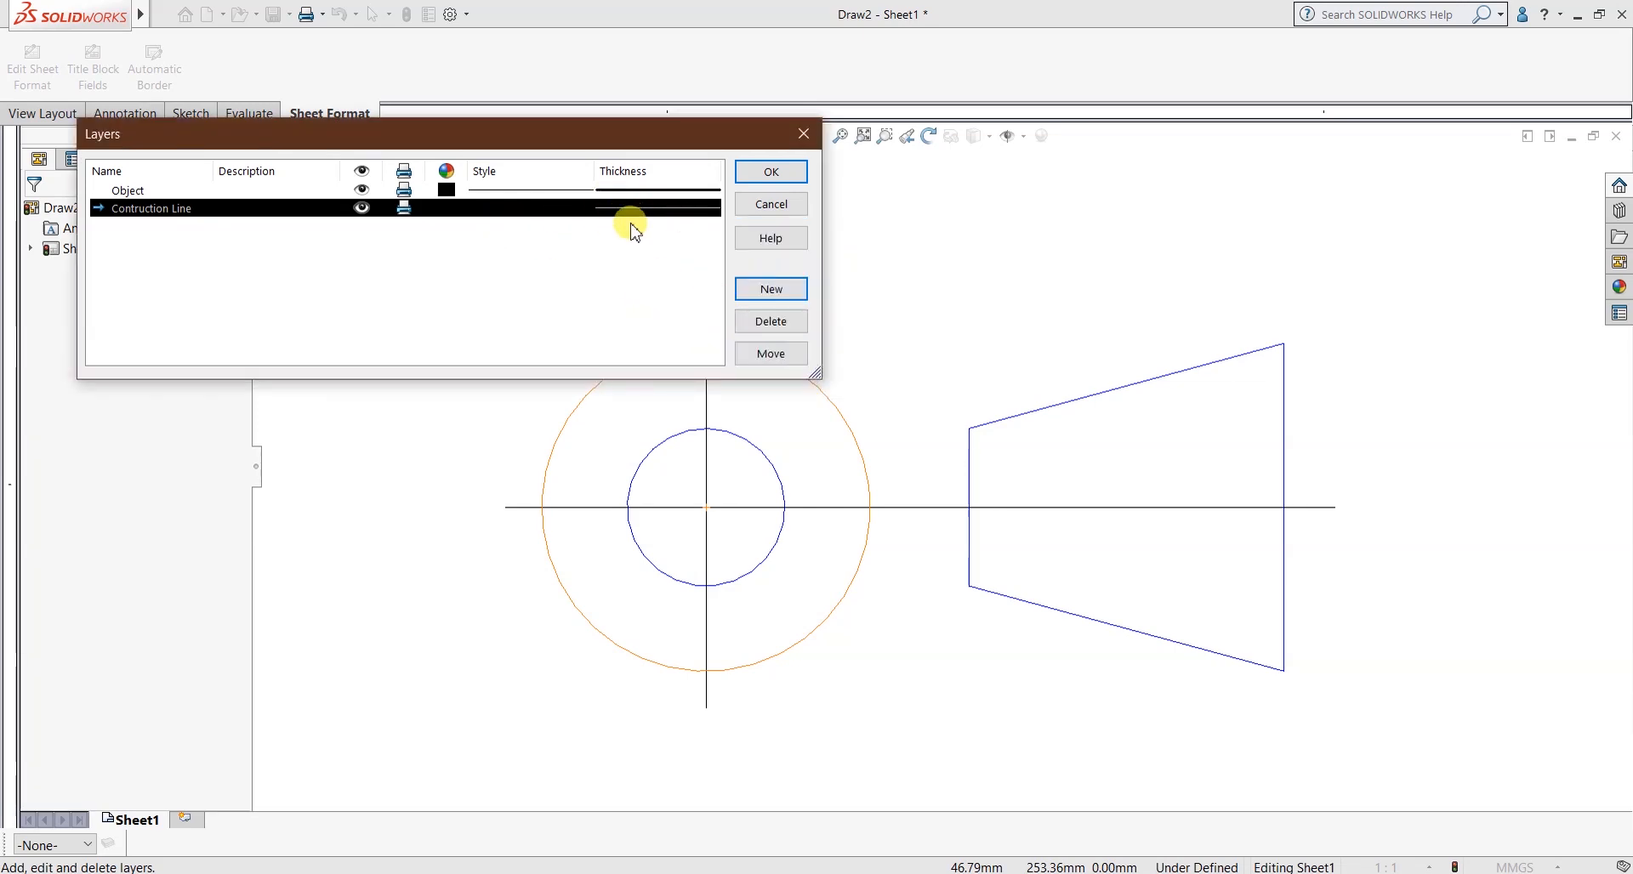
left_click(756, 164)
left_click(538, 301)
Set the drawing's current layer to -None-.
scroll(472, 399, "down", 1)
scroll(540, 408, "up", 5)
scroll(272, 723, "up", 1)
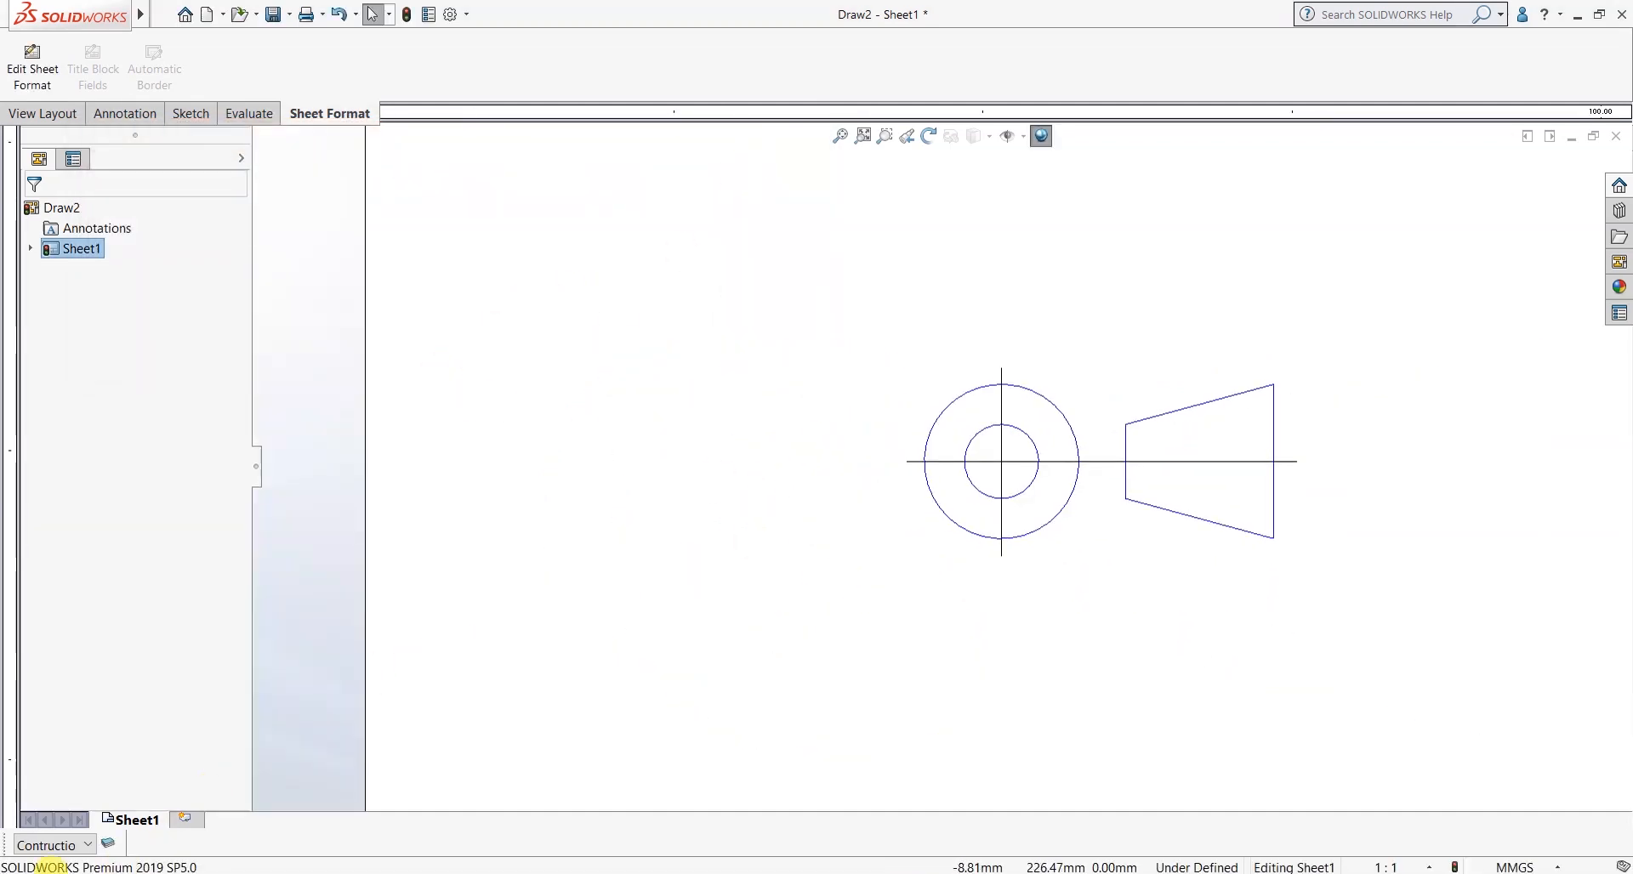
left_click(86, 847)
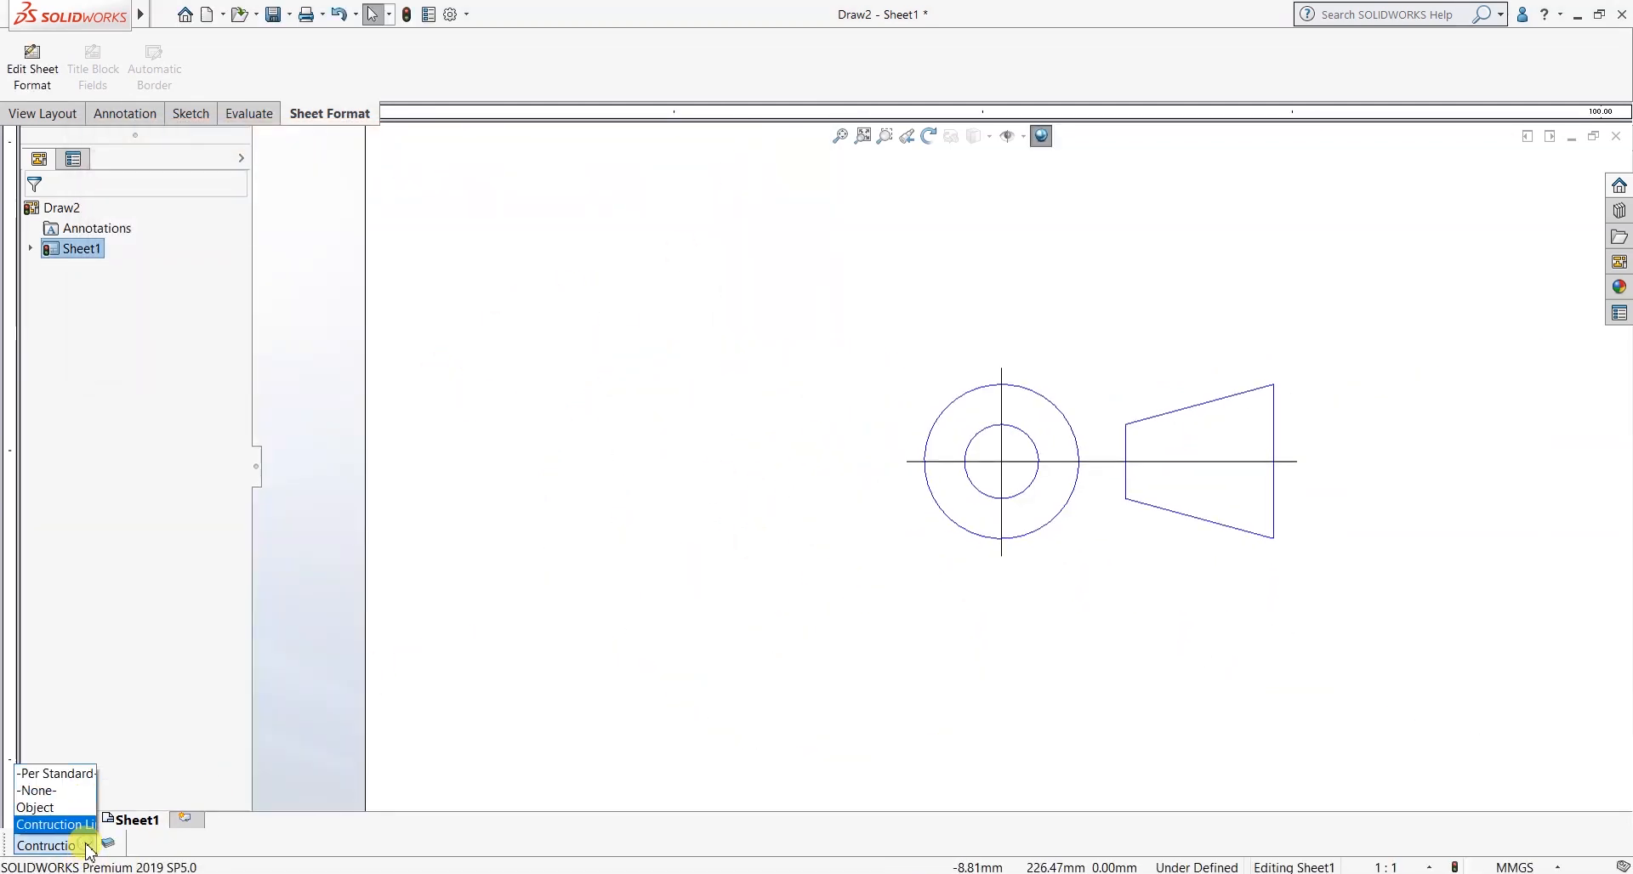
left_click(68, 798)
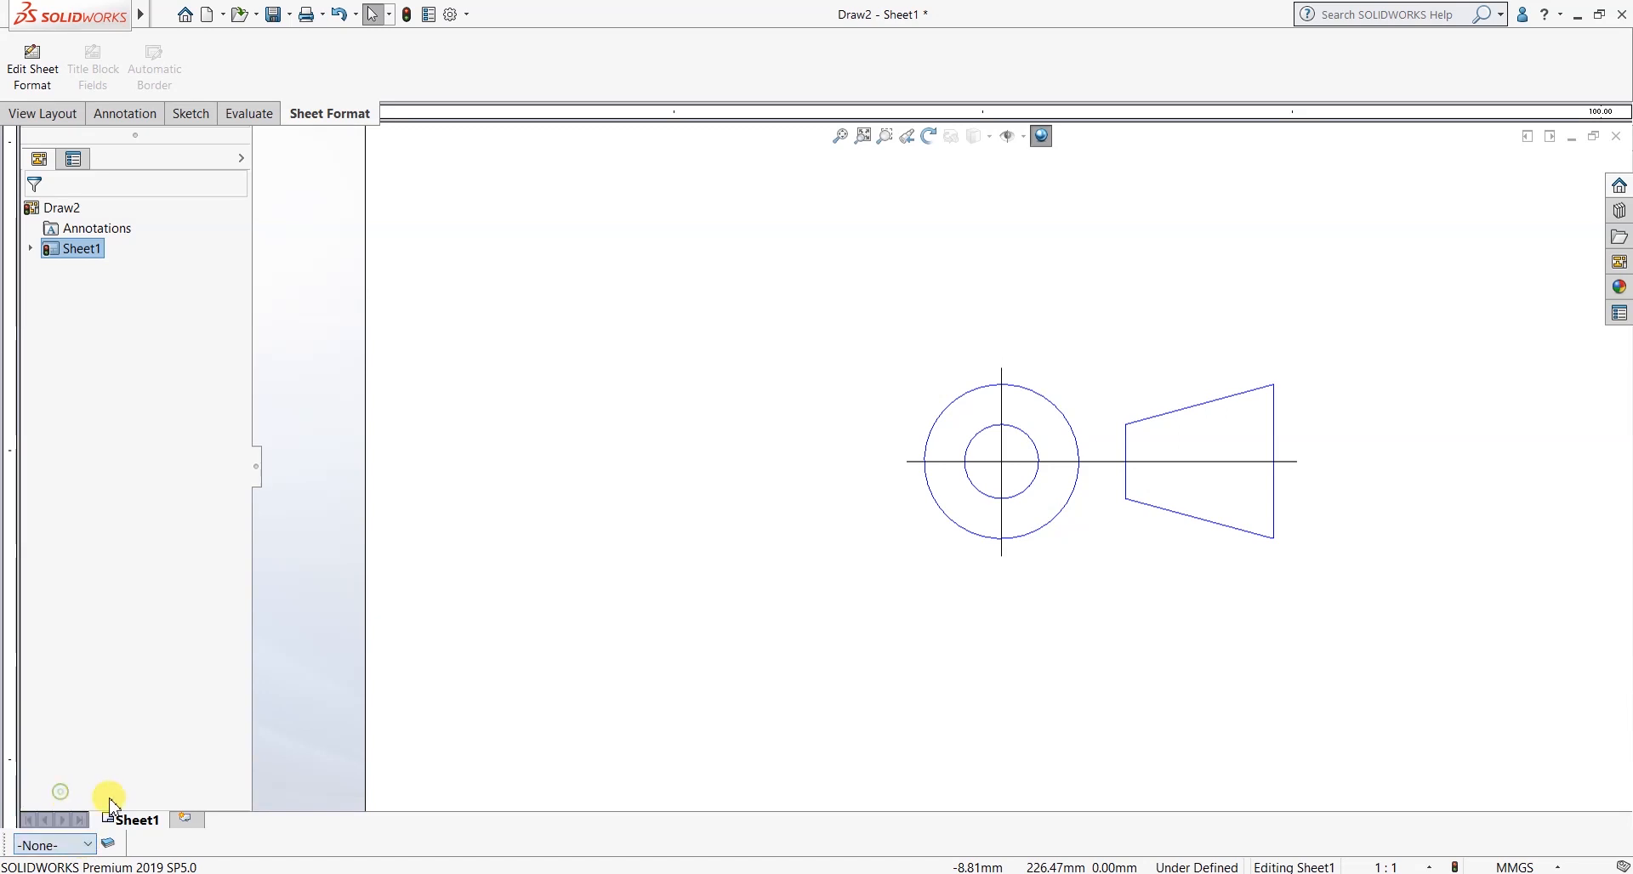
Assign the circles' vertical and horizontal centre lines and the line through the trapezoid to the Contruction Line layer.
scroll(1113, 485, "up", 2)
scroll(1110, 484, "down", 2)
scroll(987, 464, "down", 2)
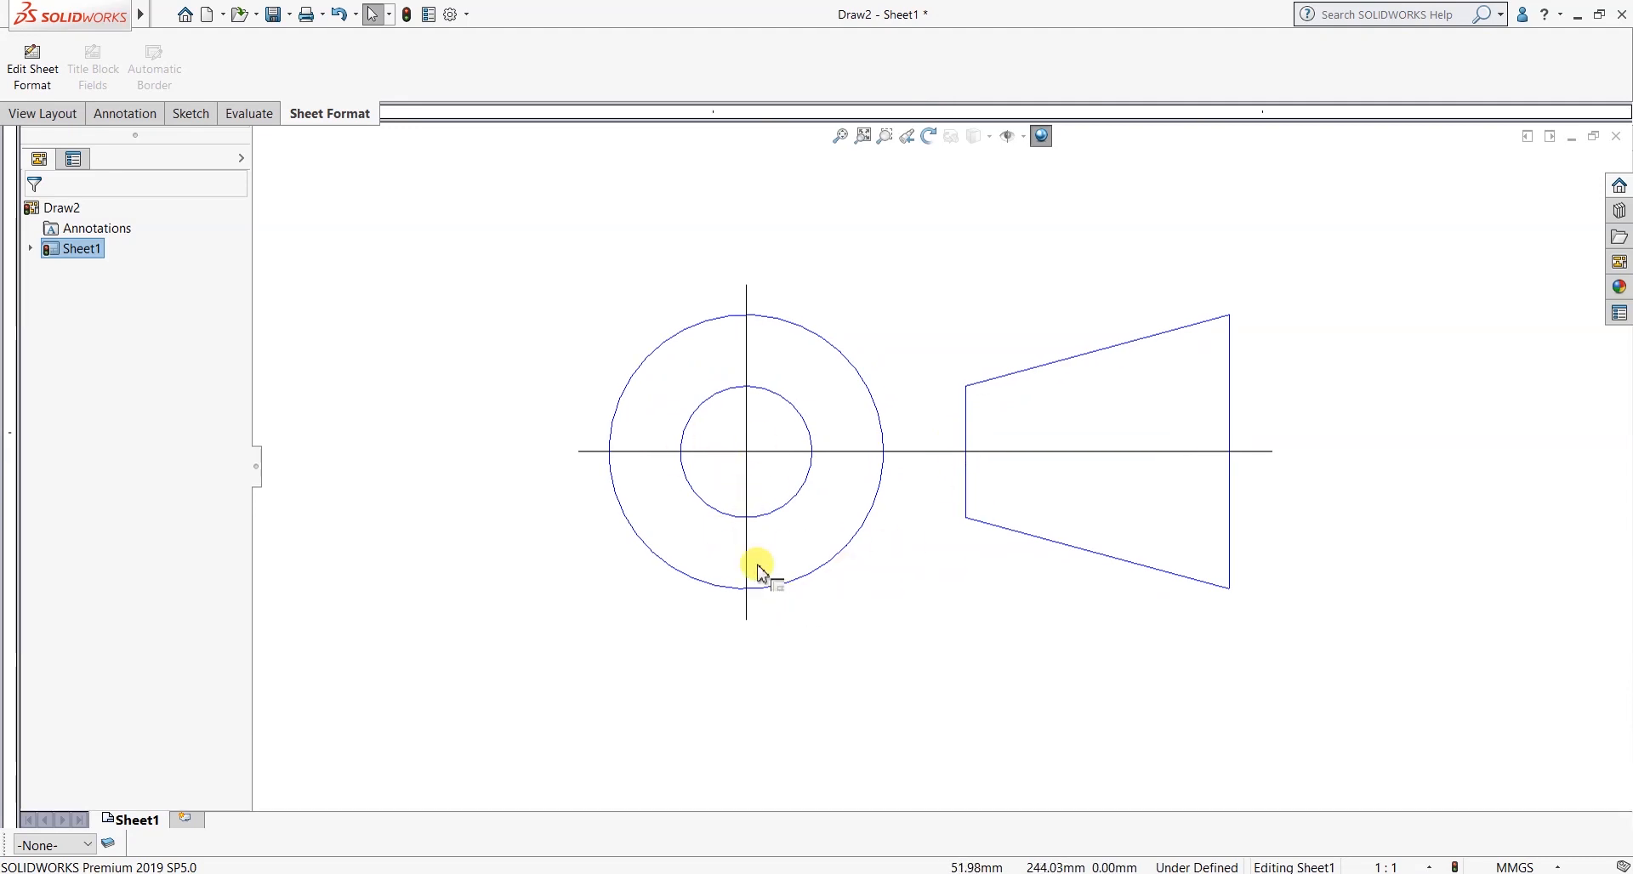
left_click(746, 355)
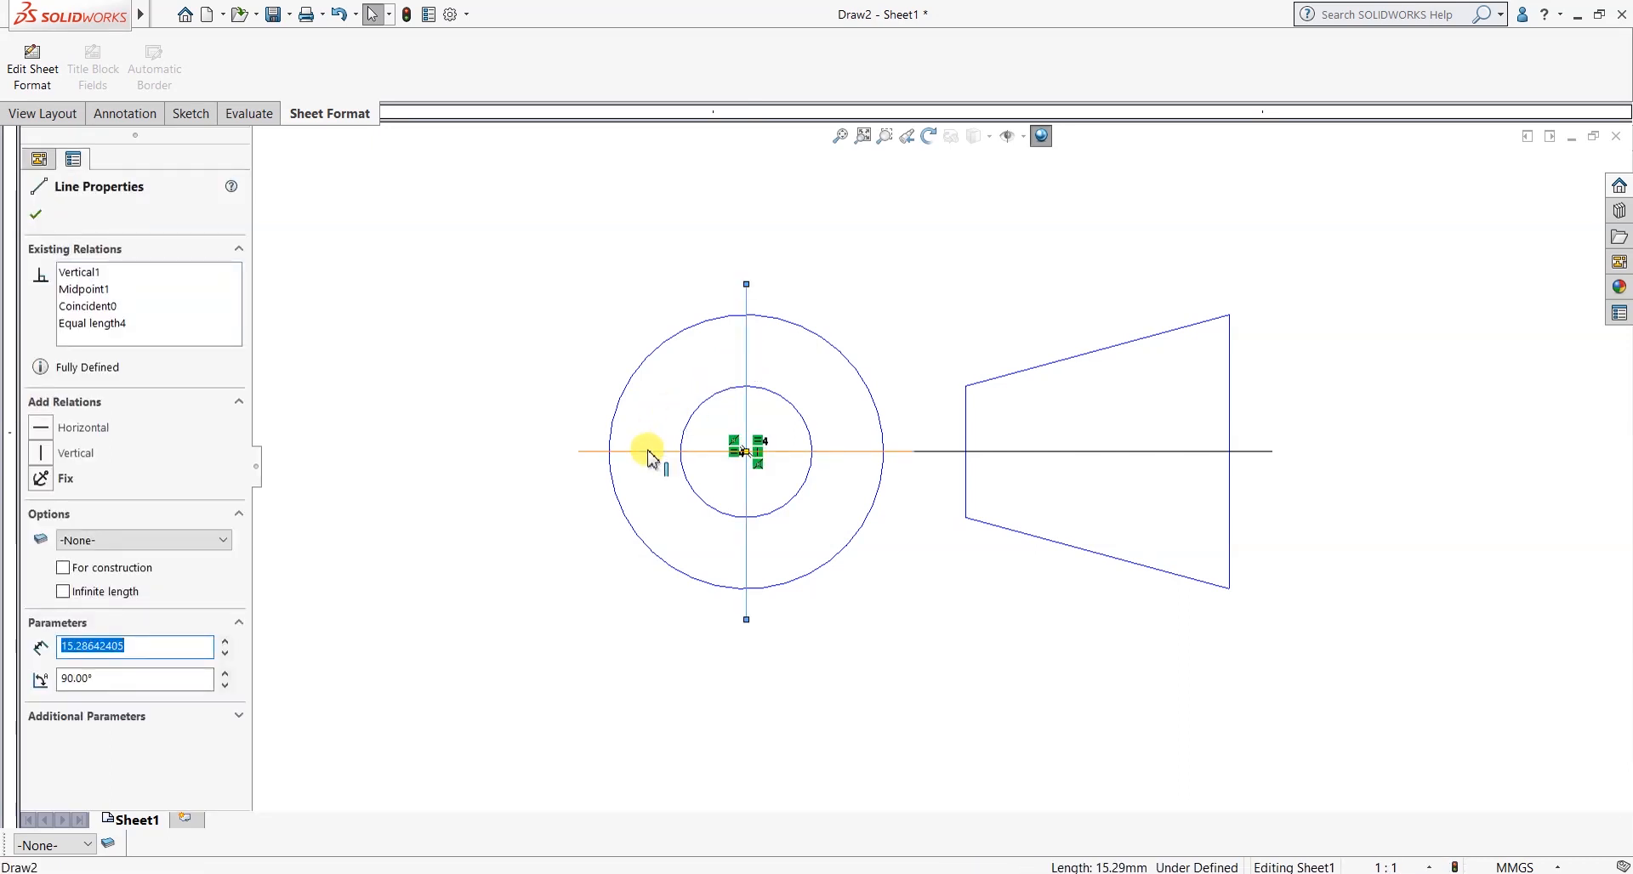
left_click(648, 450, "ctrl")
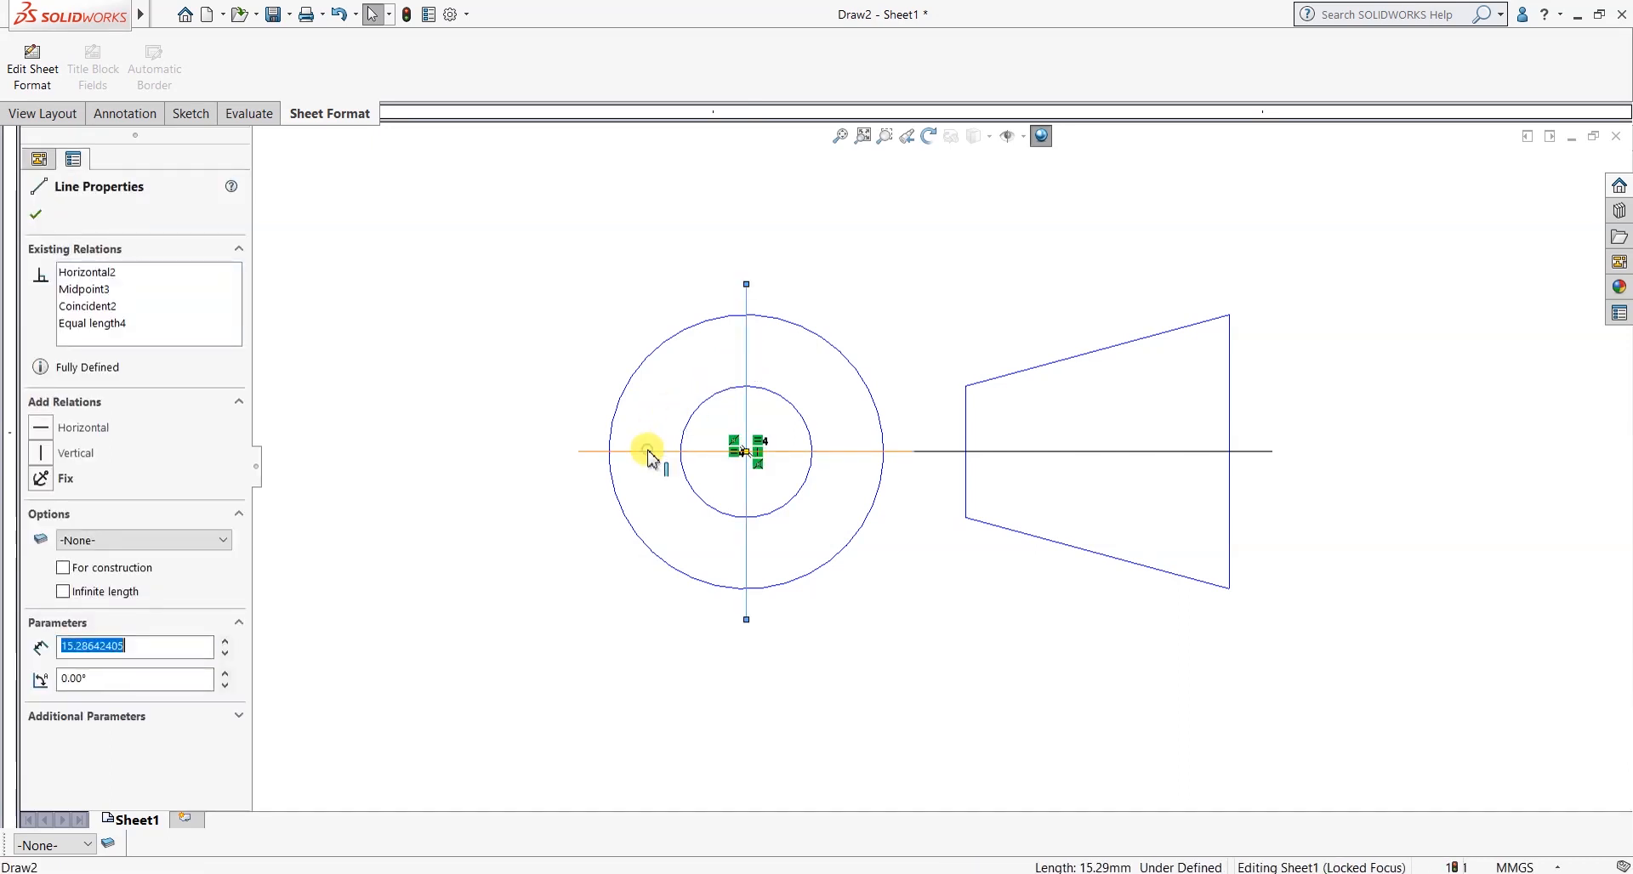
left_click(941, 452)
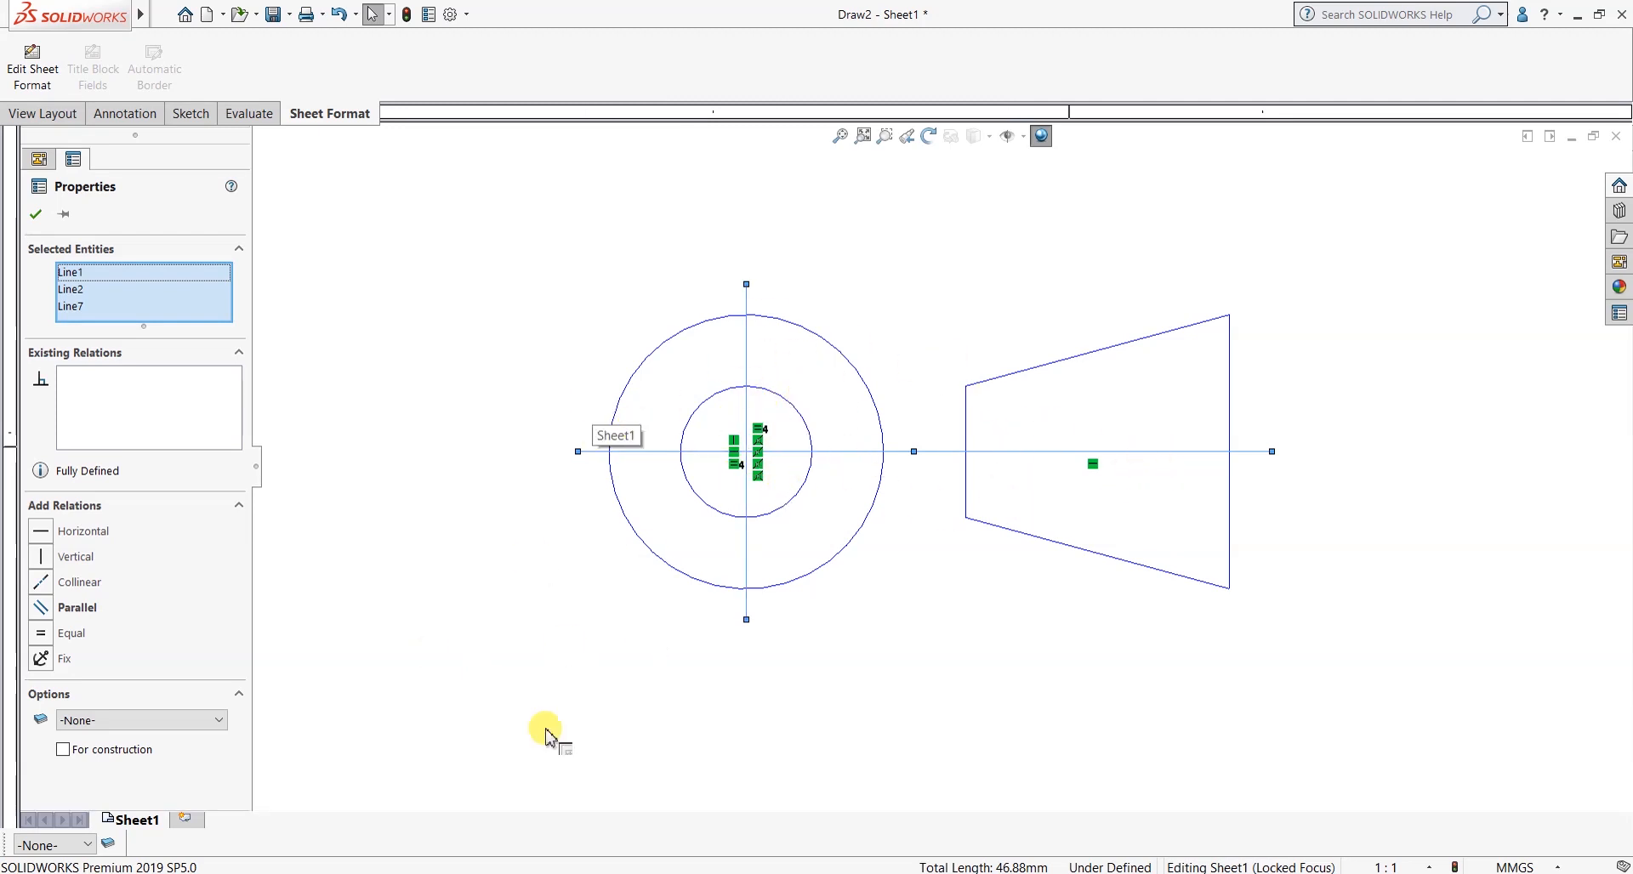
left_click(89, 846)
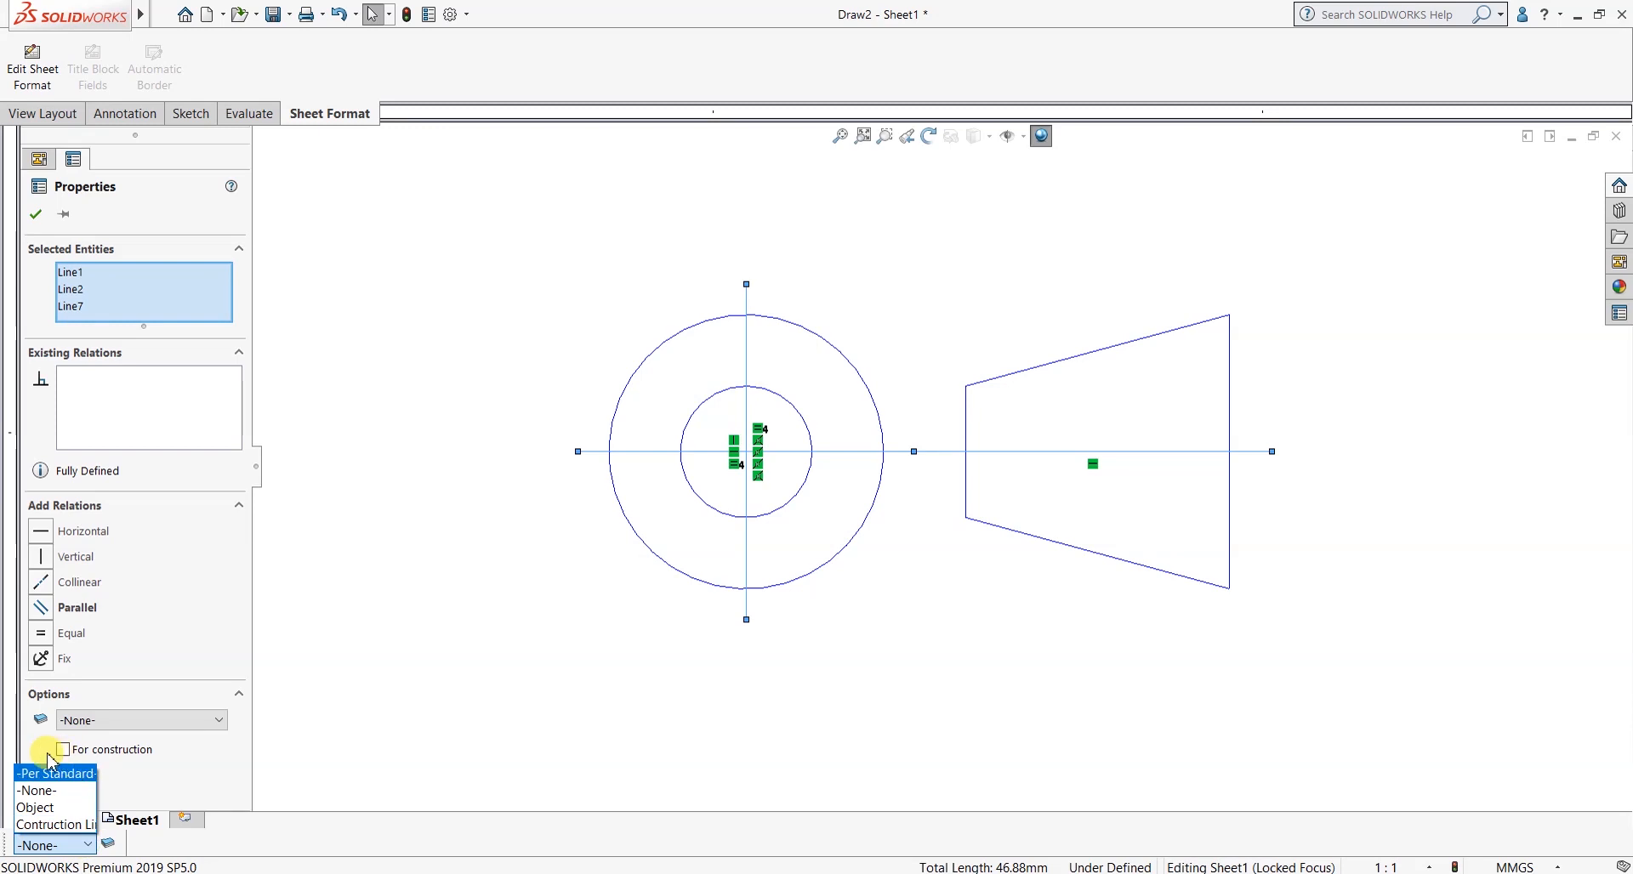
left_click(64, 825)
left_click(577, 630)
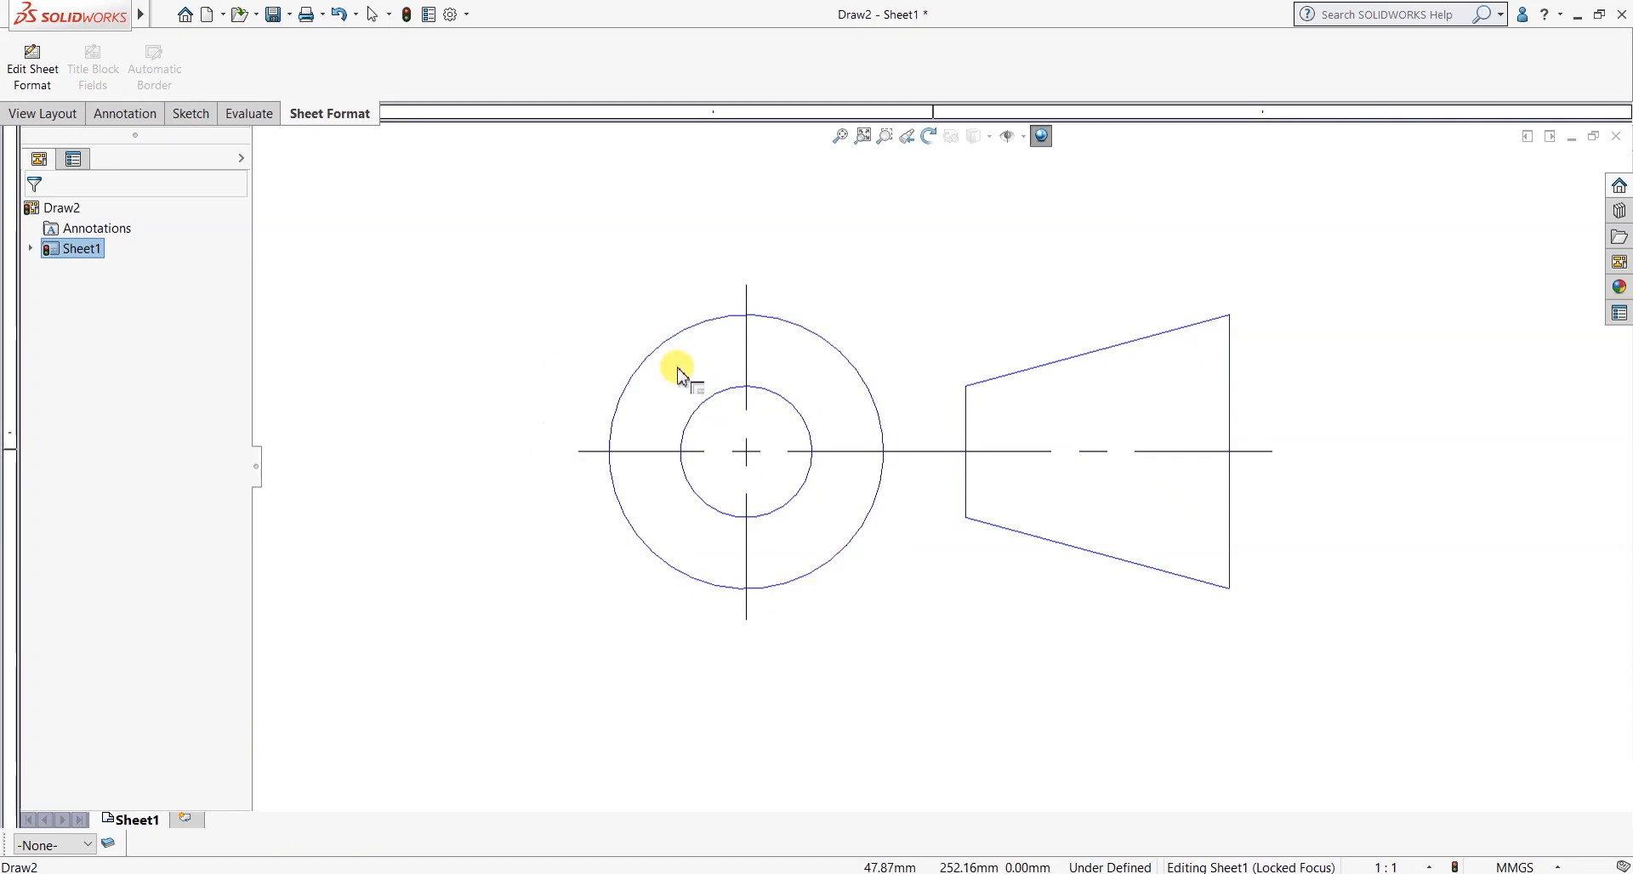
Assign both circles and the four edges of the trapezoid to the Object layer.
left_click(673, 337)
left_click(703, 415, "ctrl")
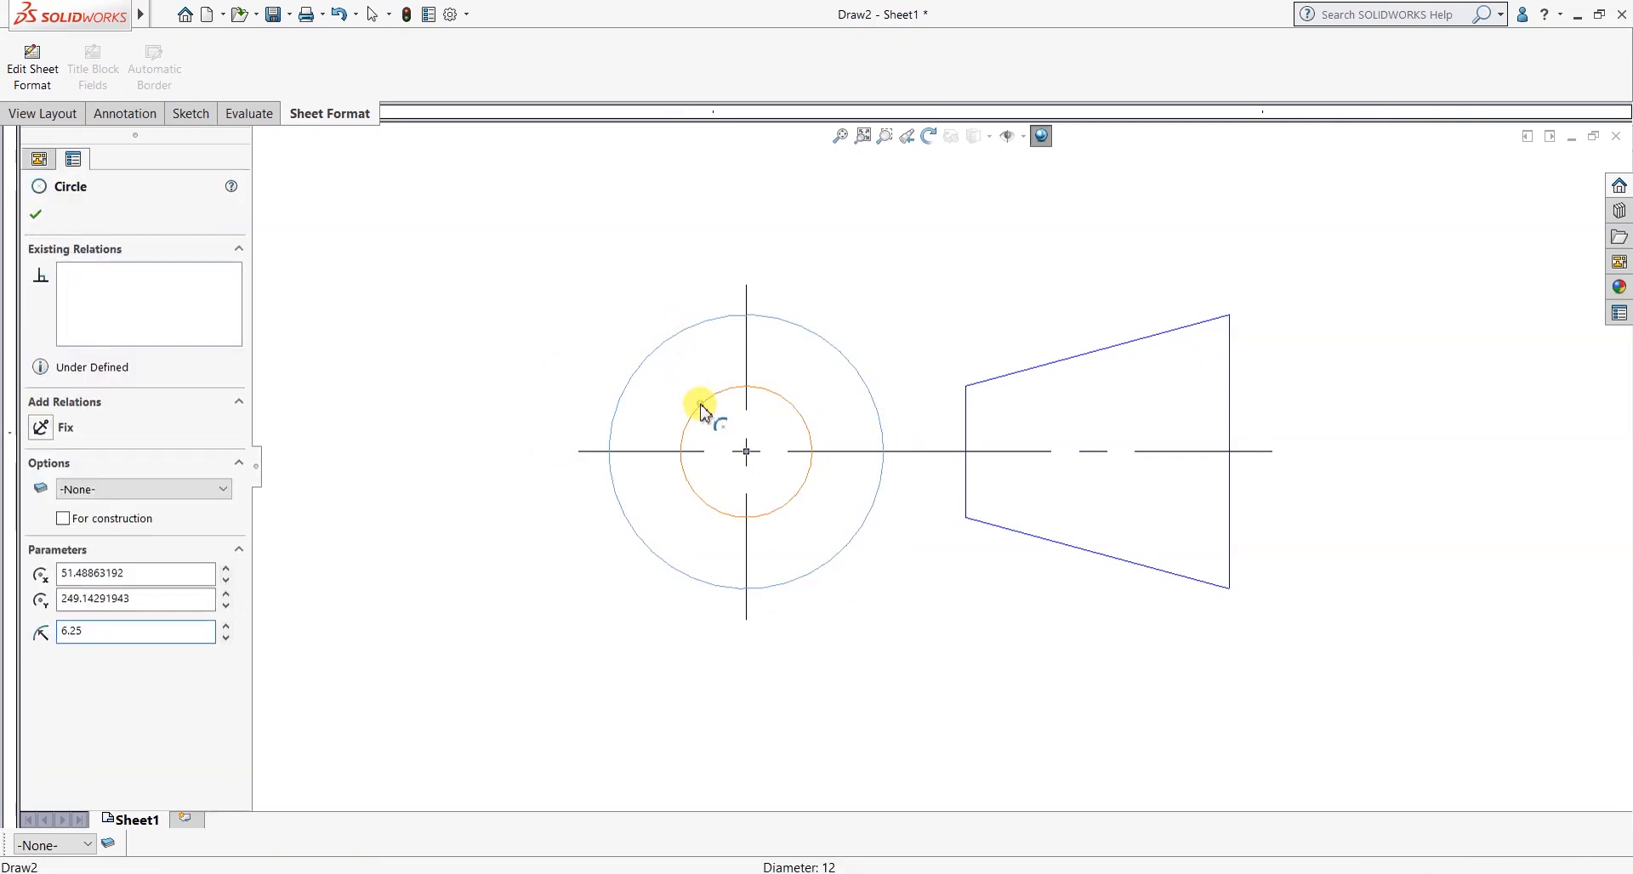
left_click(999, 377, "ctrl")
left_click(966, 423, "ctrl")
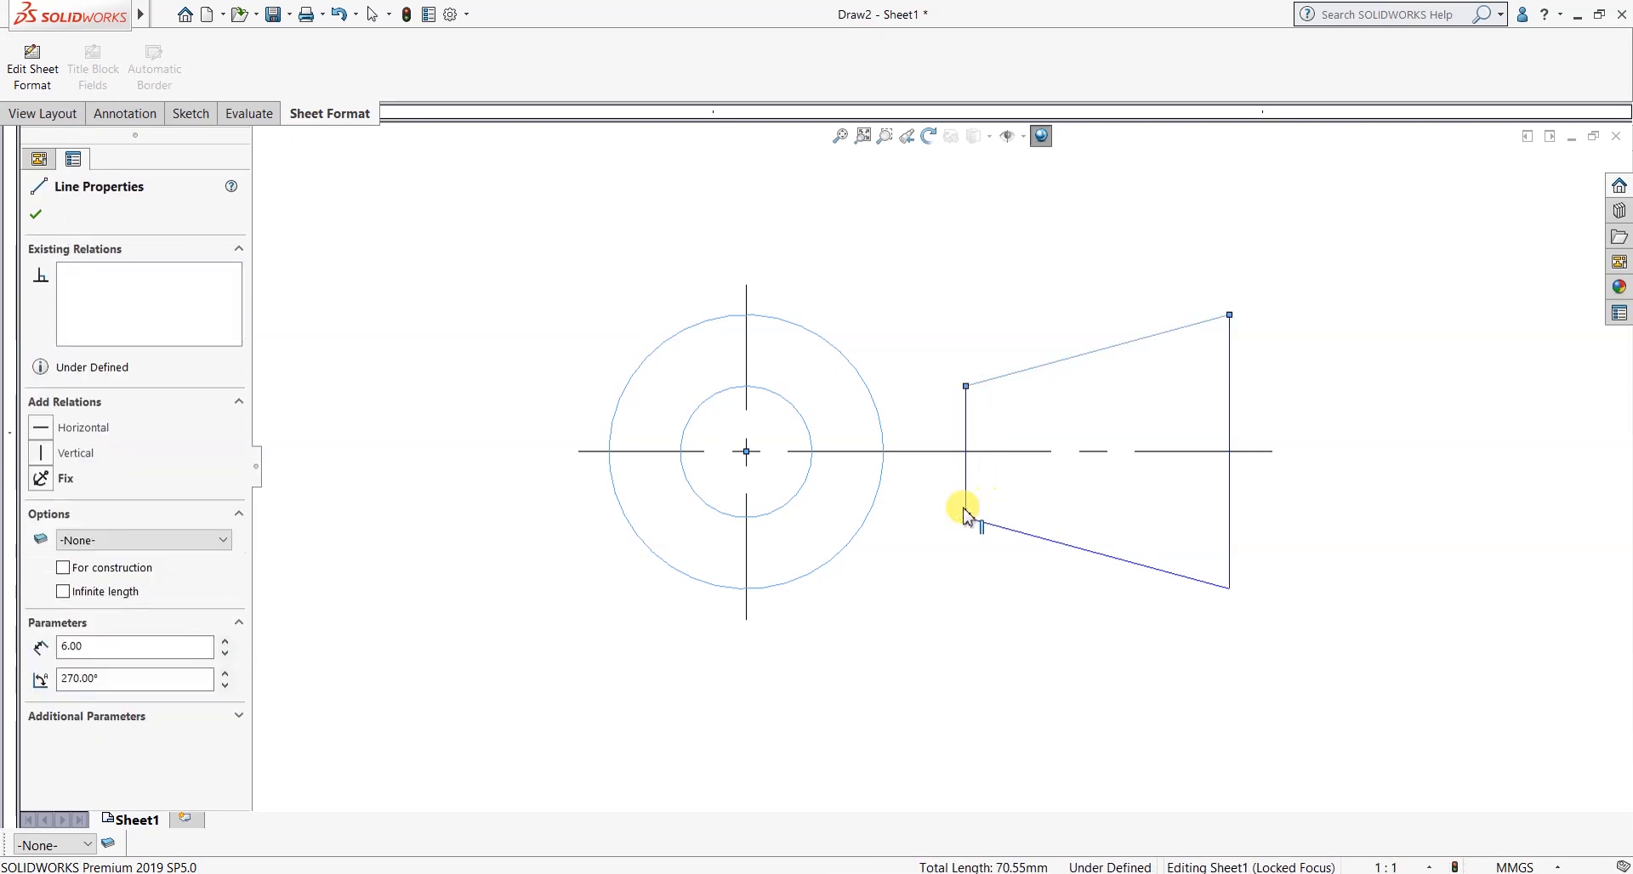
left_click(1017, 532, "ctrl")
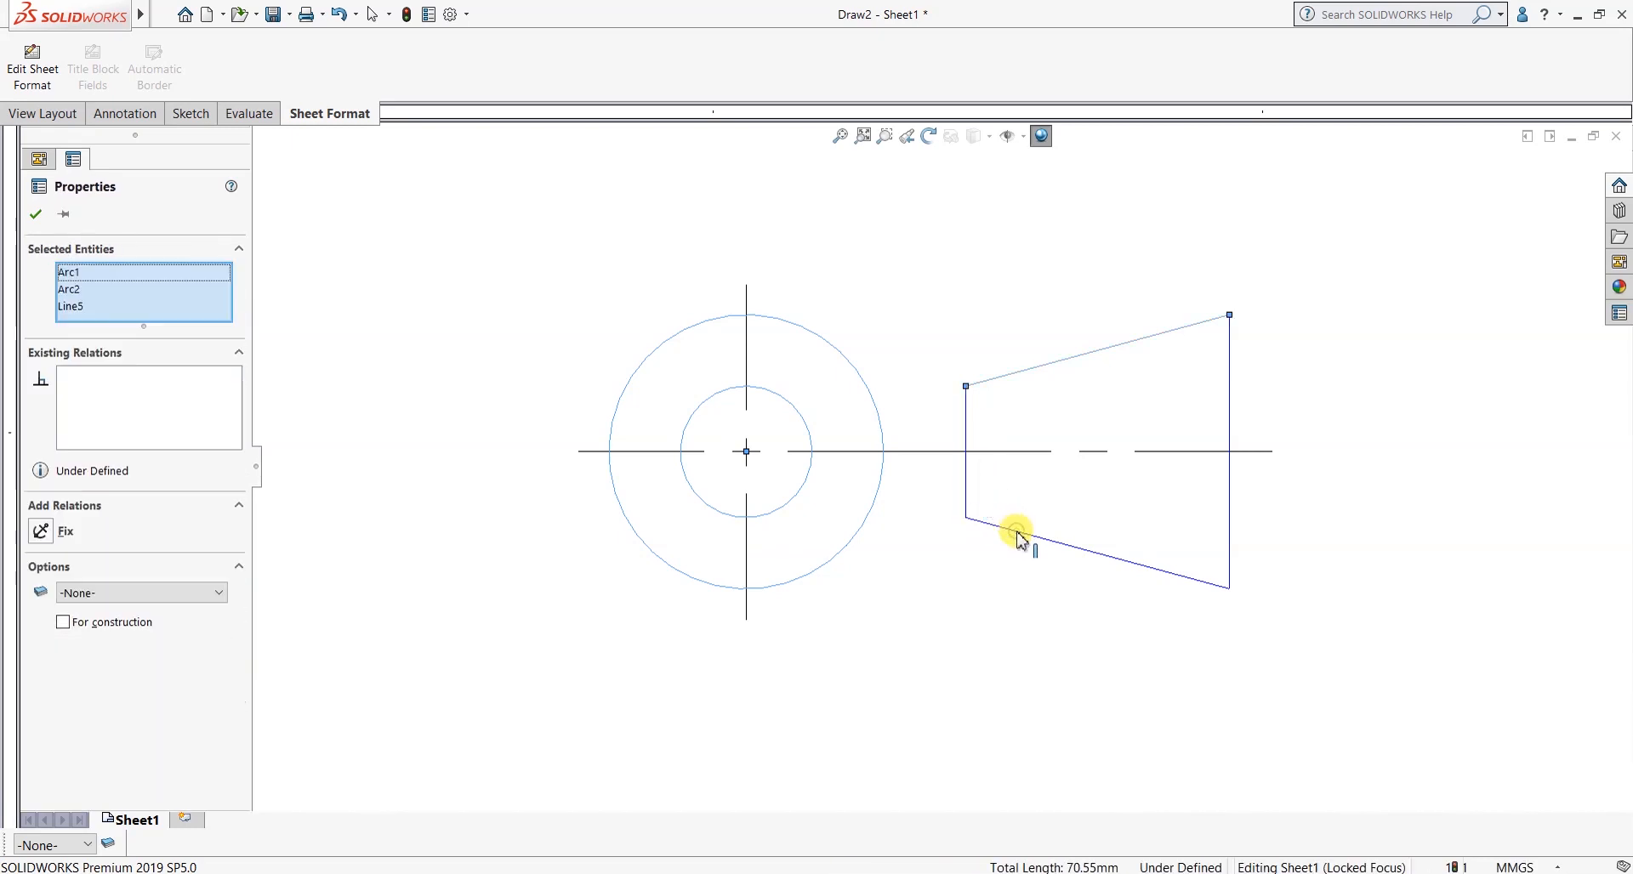
left_click(1031, 535, "ctrl")
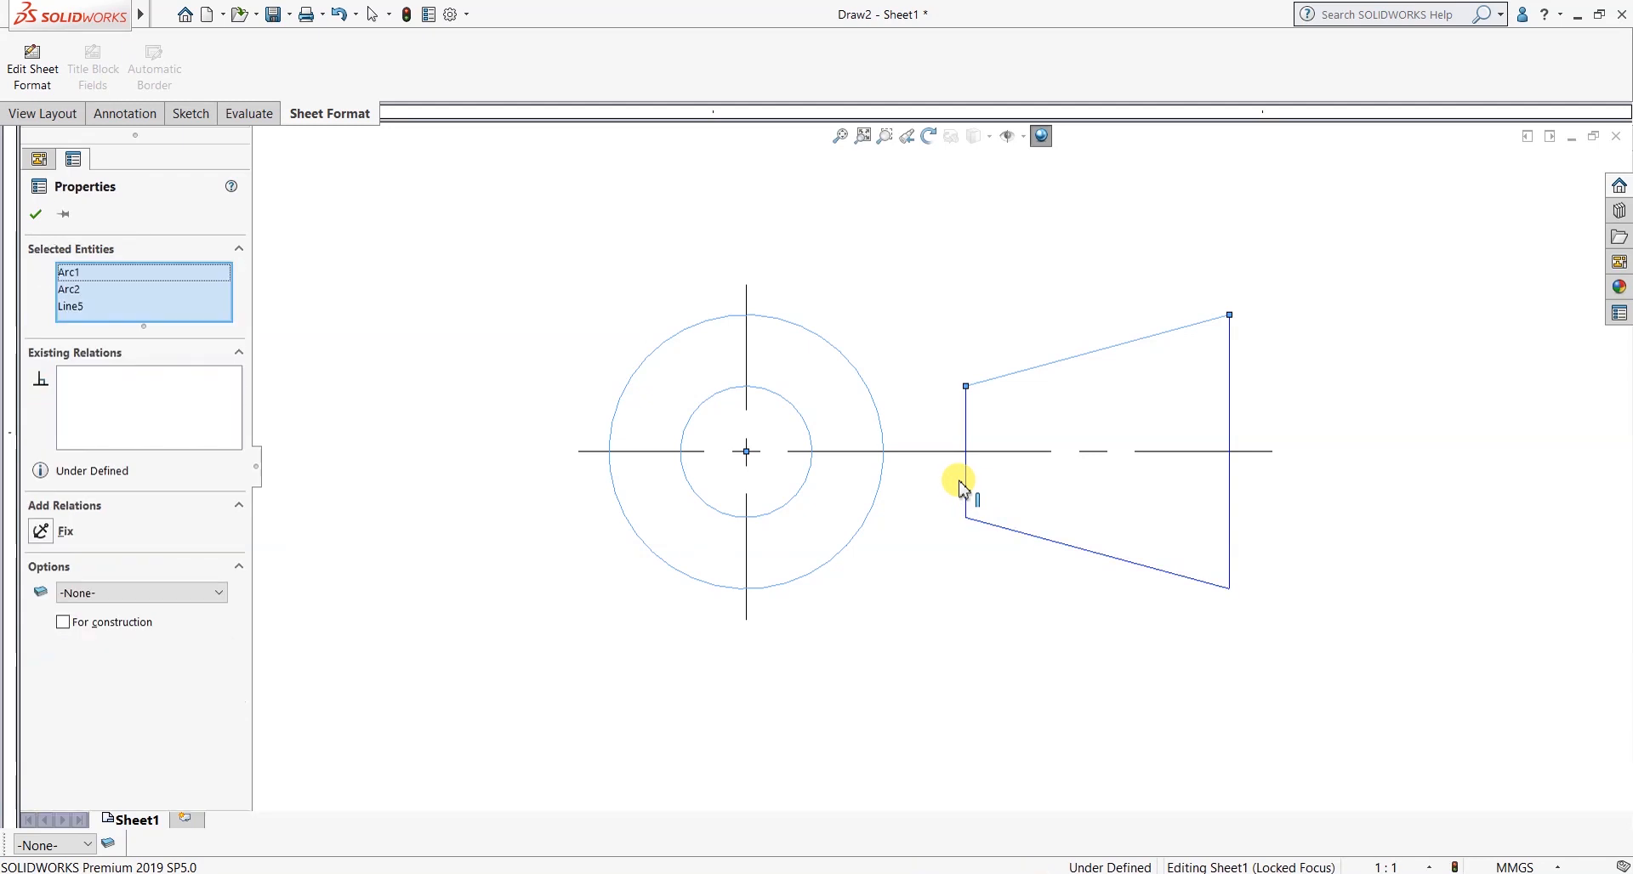
left_click(974, 481, "ctrl")
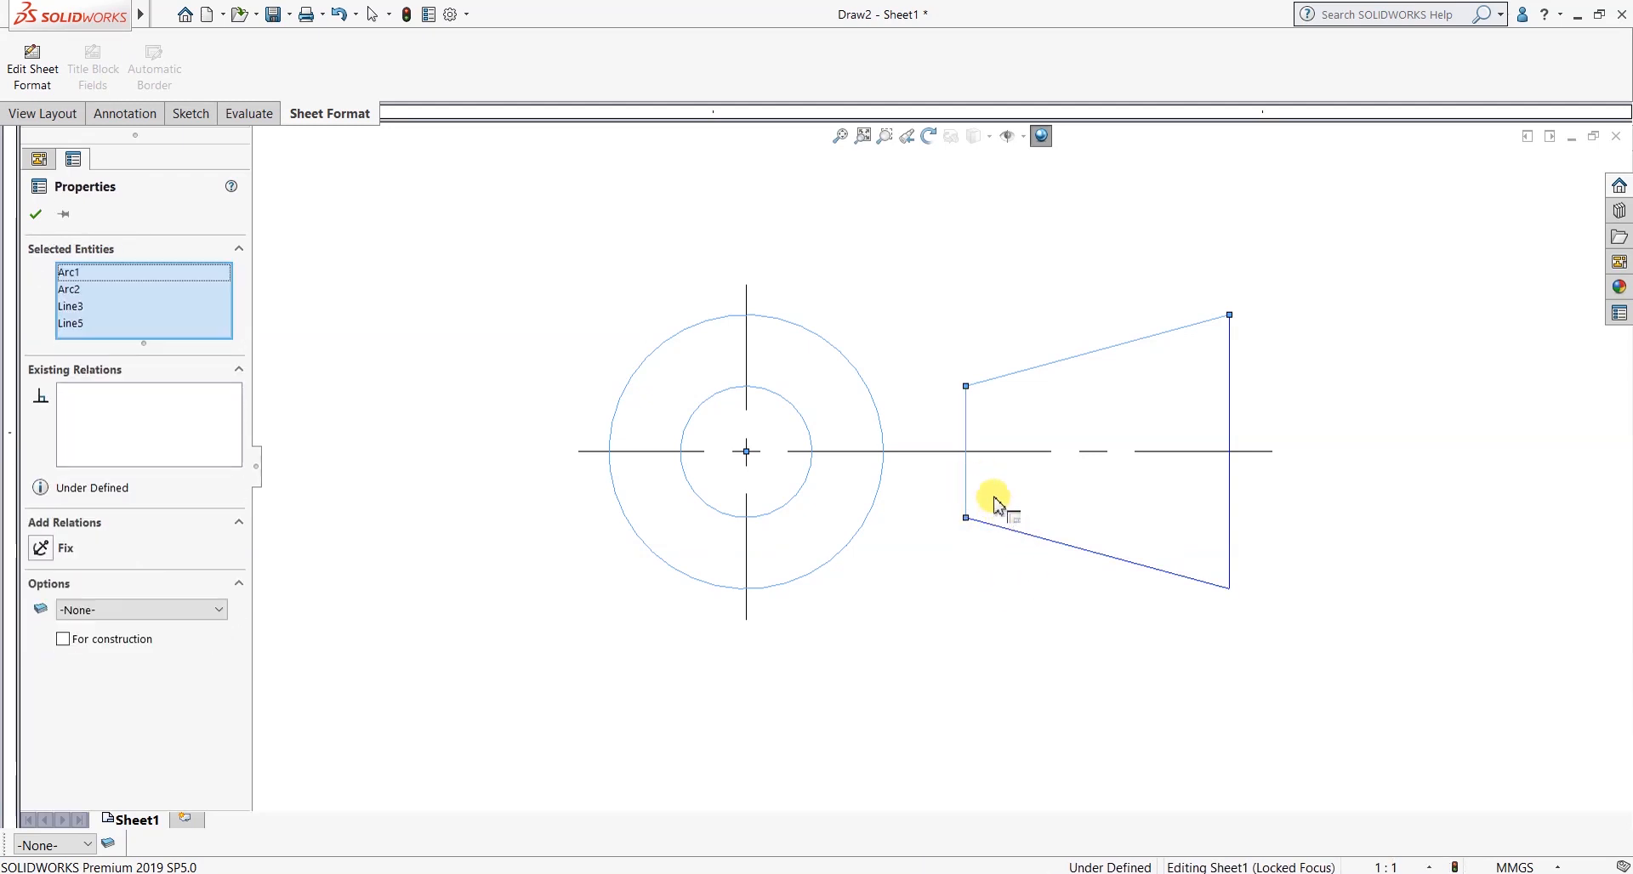
left_click(1230, 408, "ctrl")
left_click(1231, 400, "ctrl")
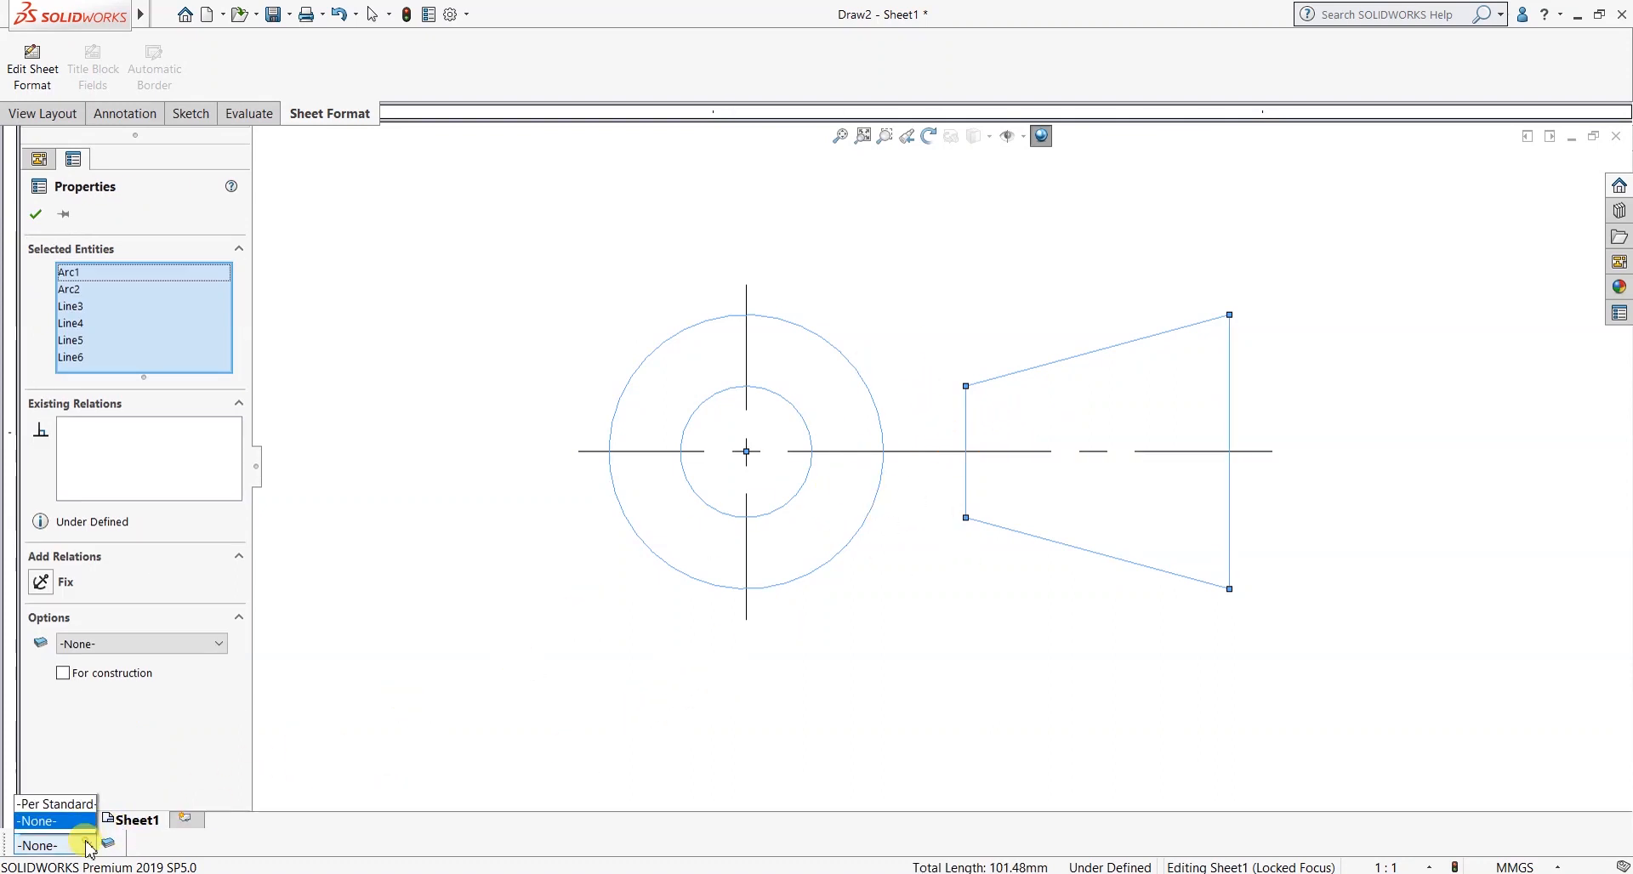
left_click(39, 808)
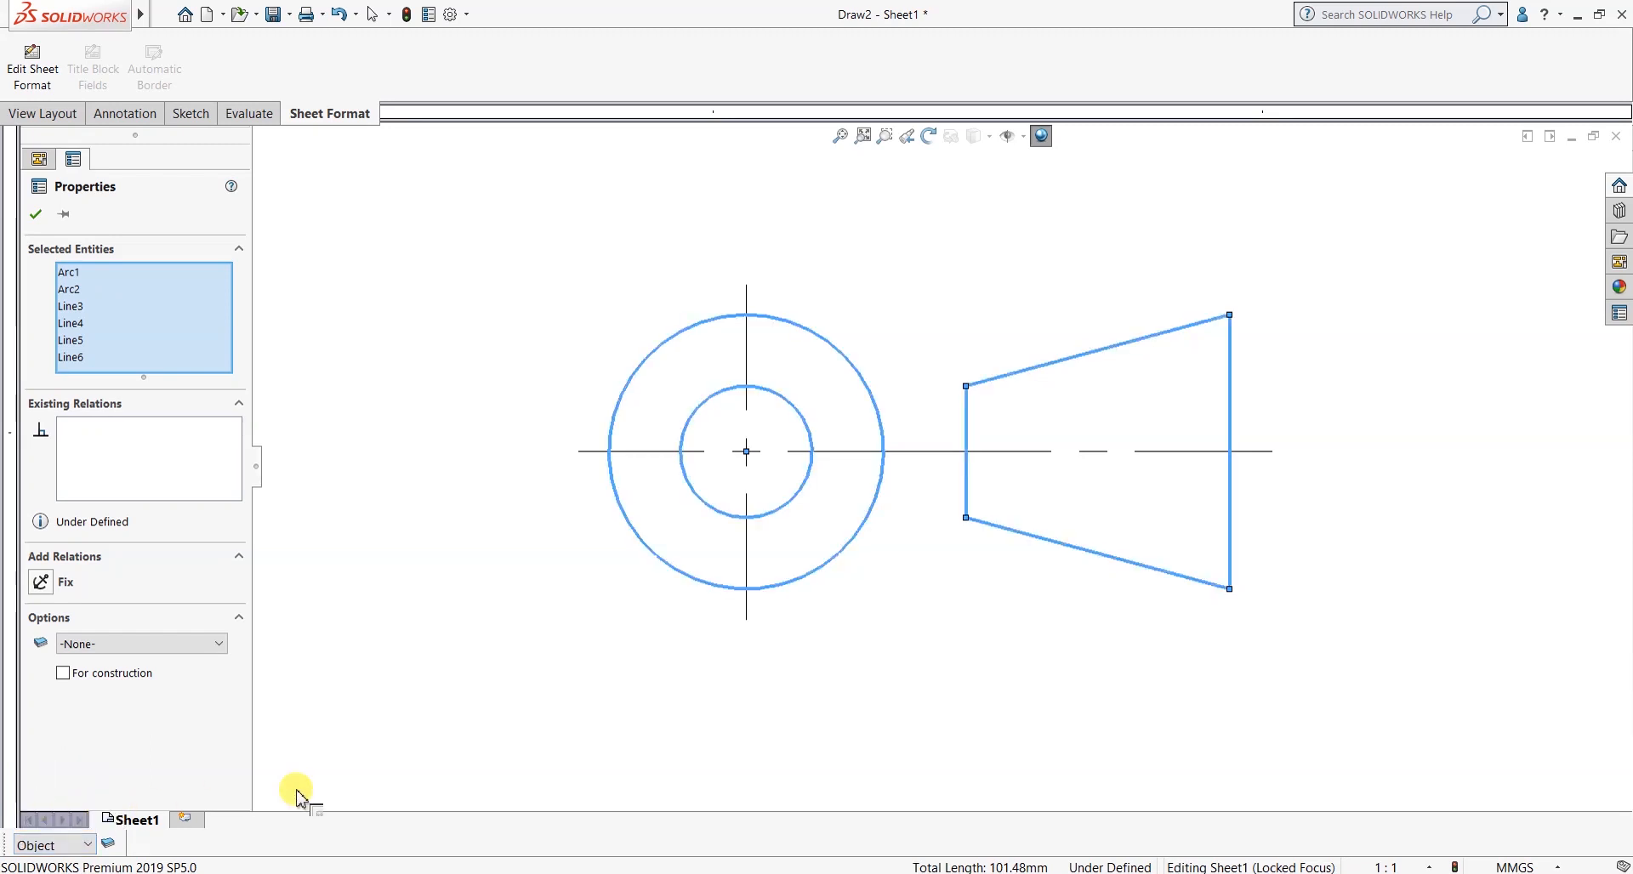
left_click(34, 214)
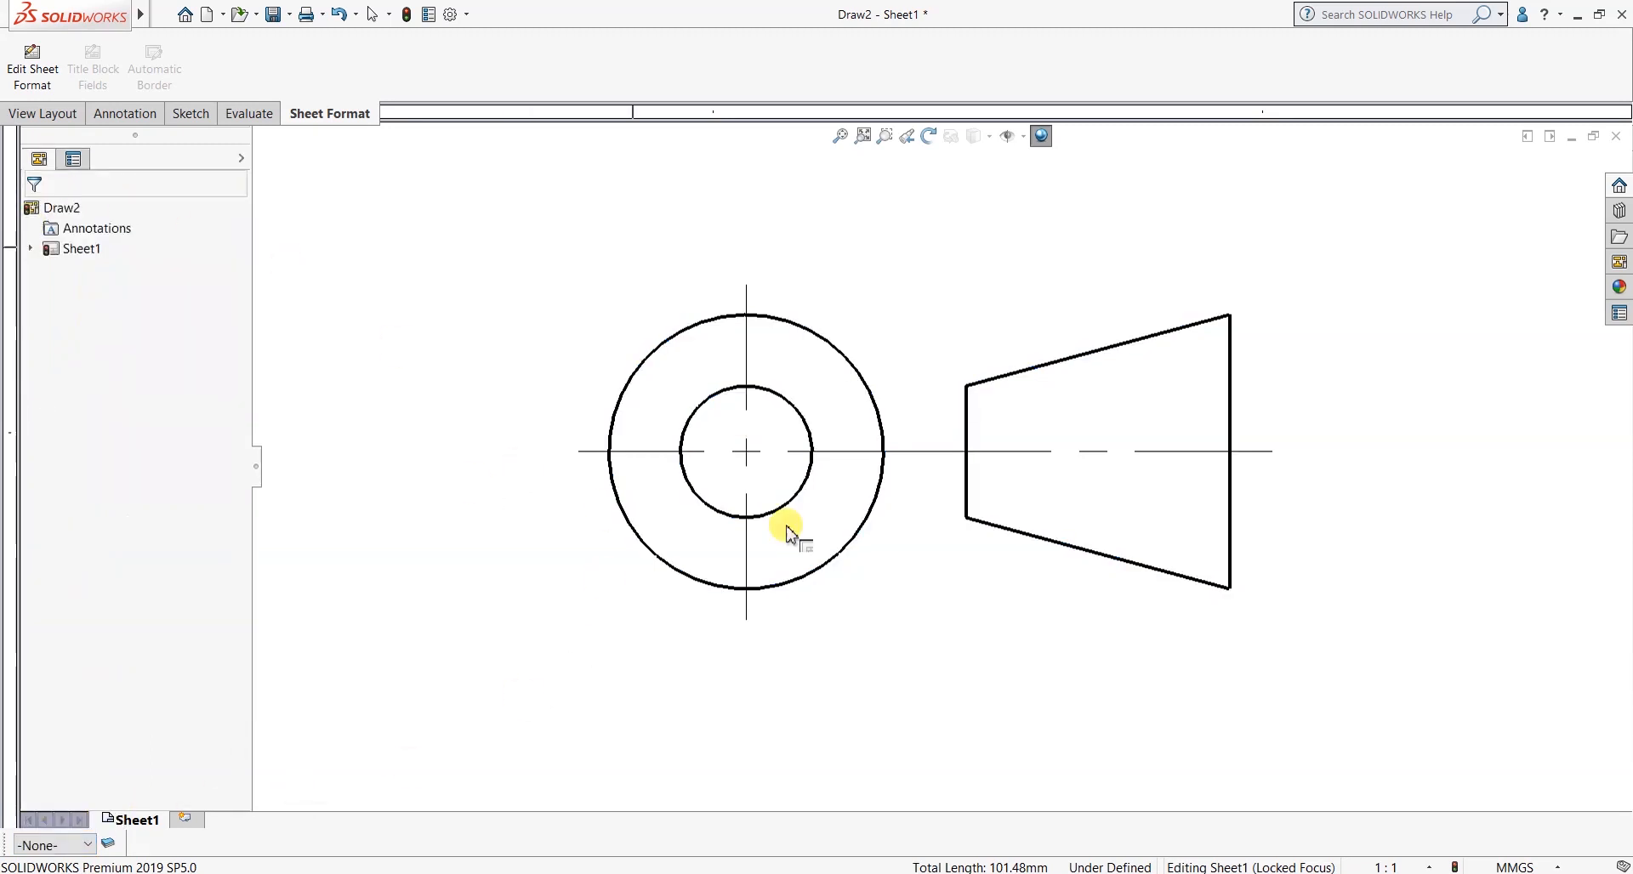
Check the layer assignments of both circles, their centre point and the horizontal centre line.
scroll(978, 502, "down", 1)
scroll(889, 576, "up", 1)
mouse_move(912, 579)
middle_mouse_down()
mouse_move(880, 577)
mouse_move(943, 538)
mouse_move(934, 559)
middle_mouse_up()
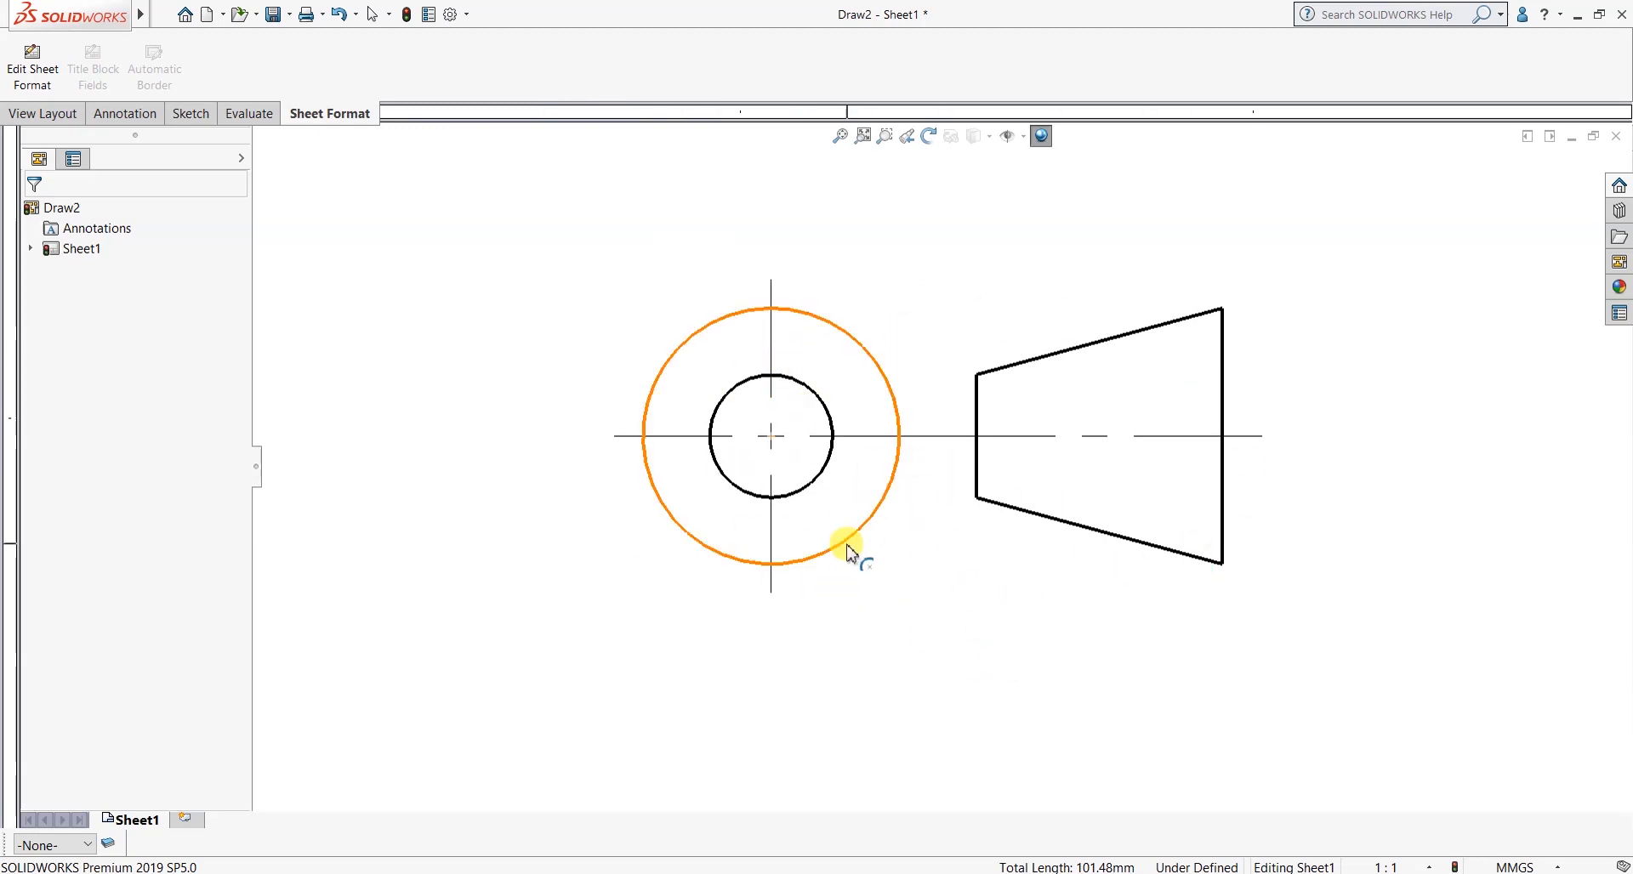
left_click(489, 245)
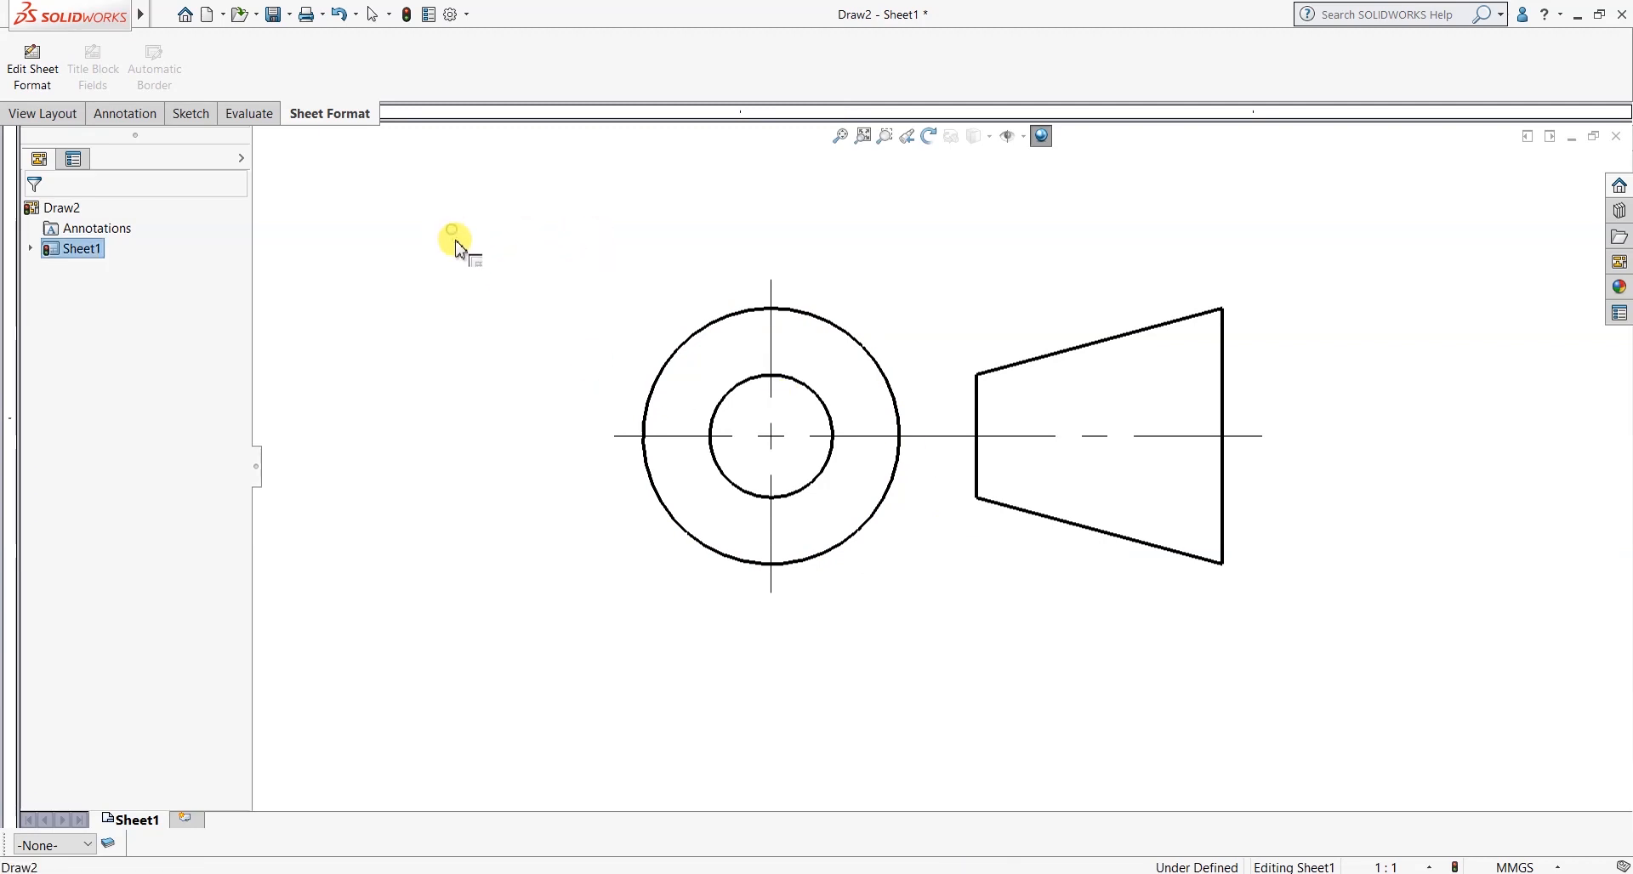
left_click(855, 347)
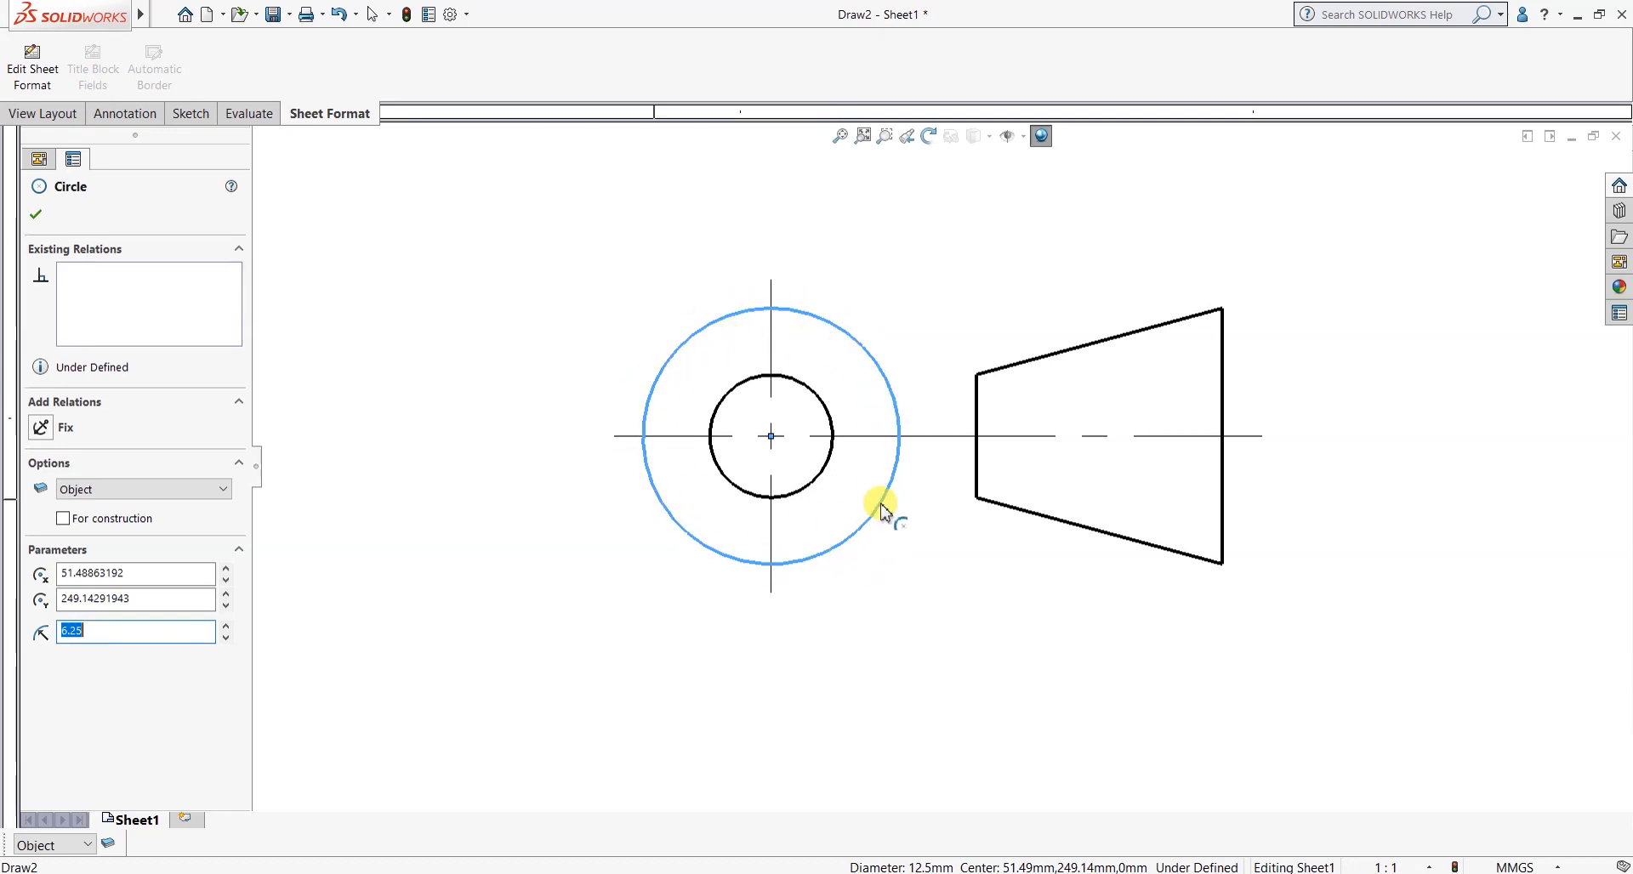
left_click(819, 408)
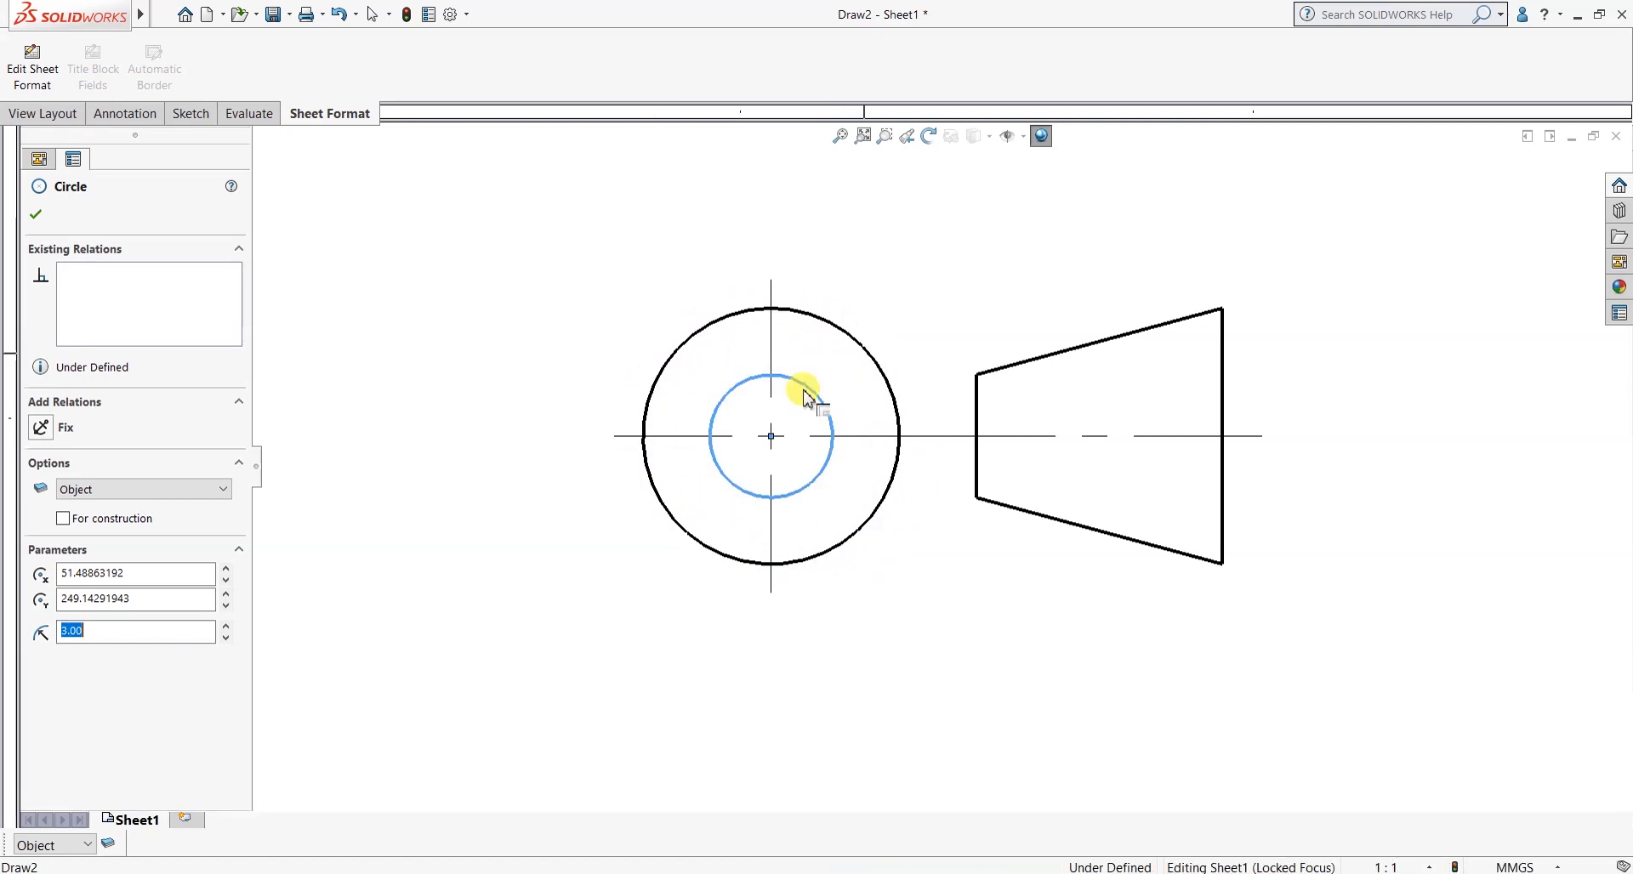
left_click(979, 581)
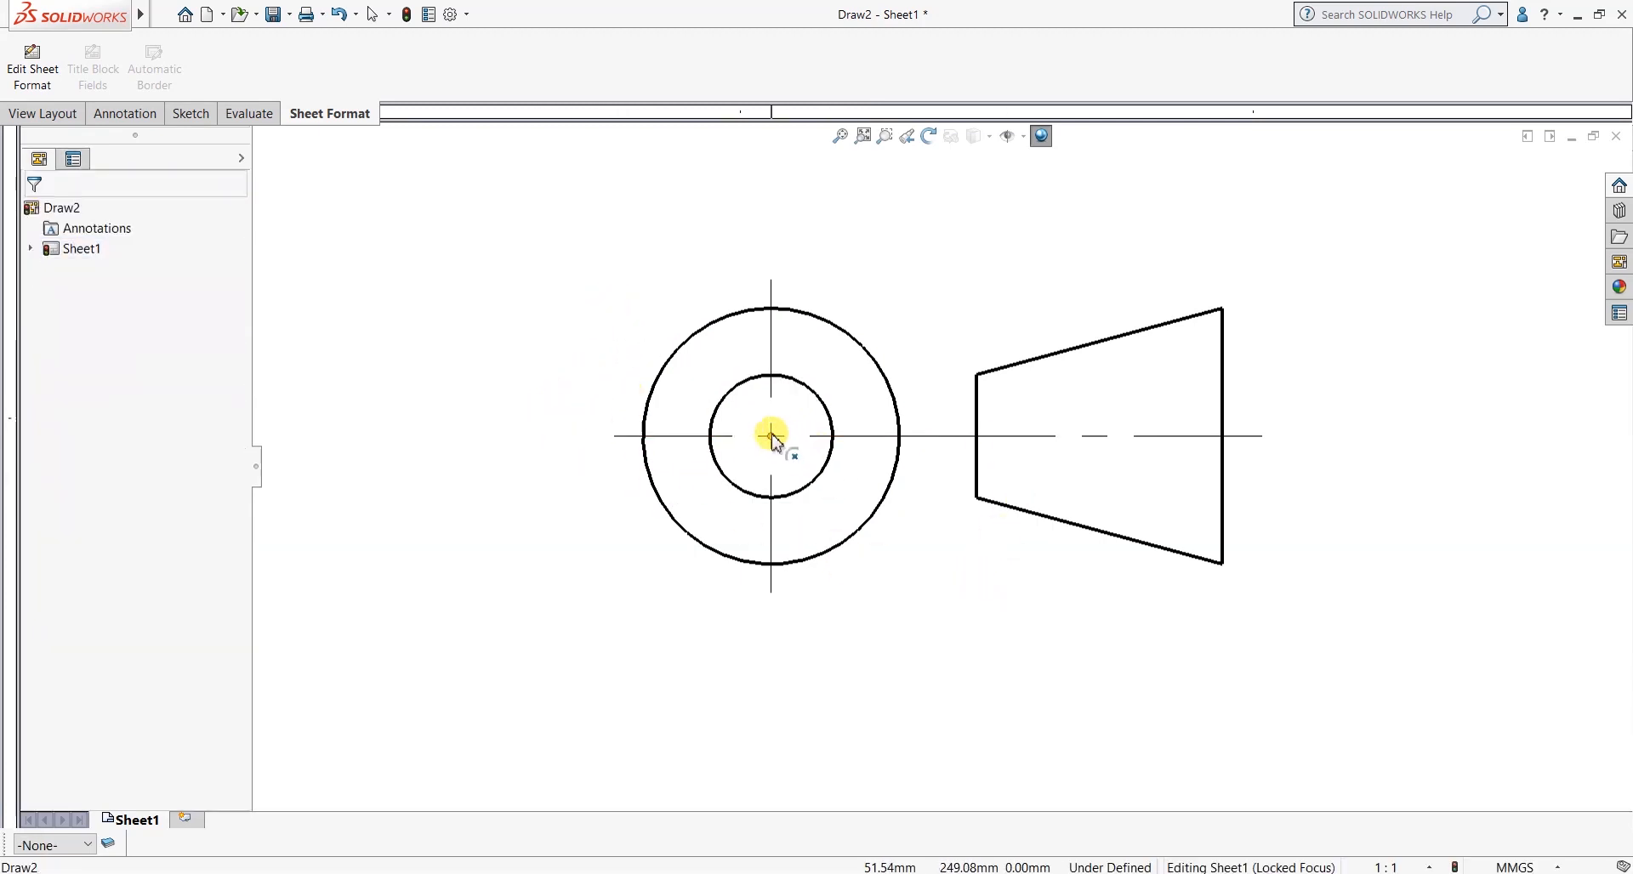
left_click_drag(770, 436, 945, 338)
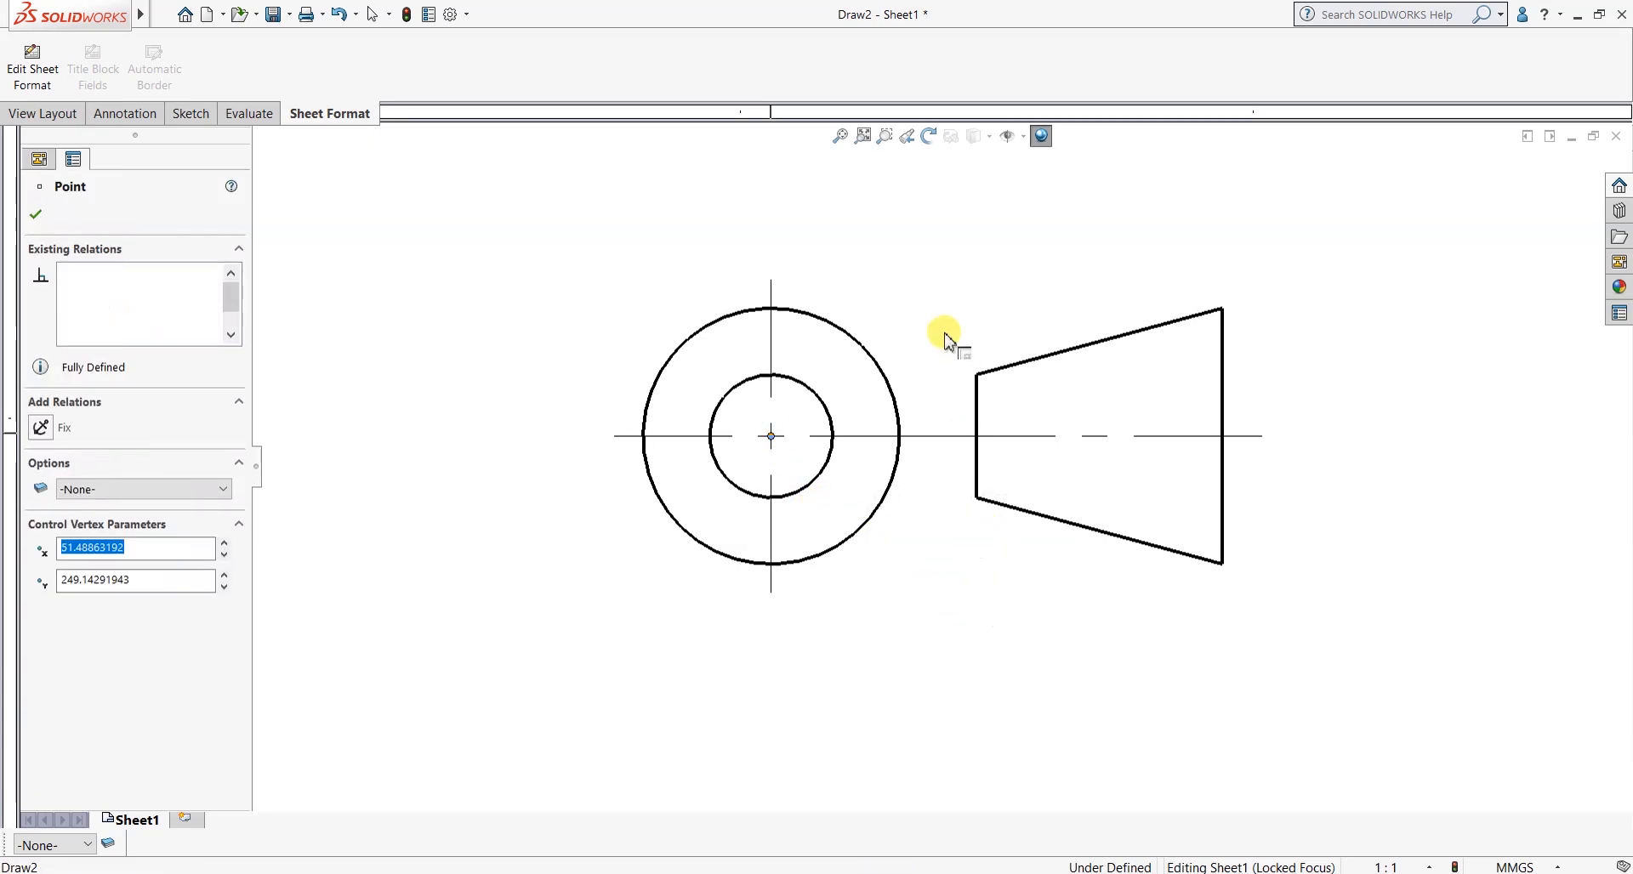
left_click(630, 269)
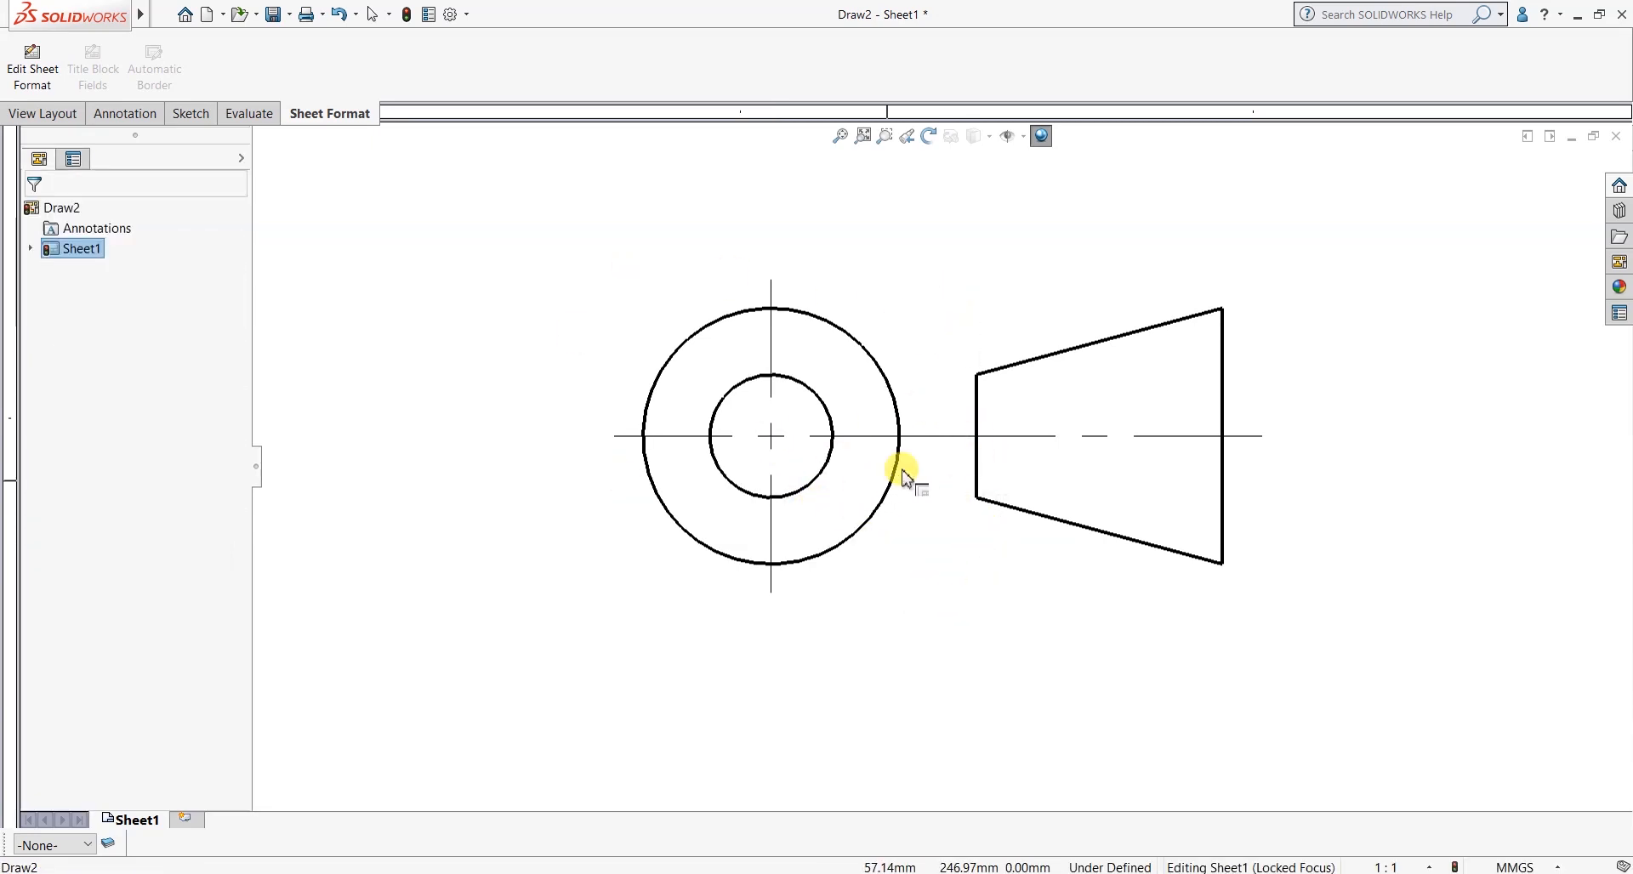
left_click(784, 444)
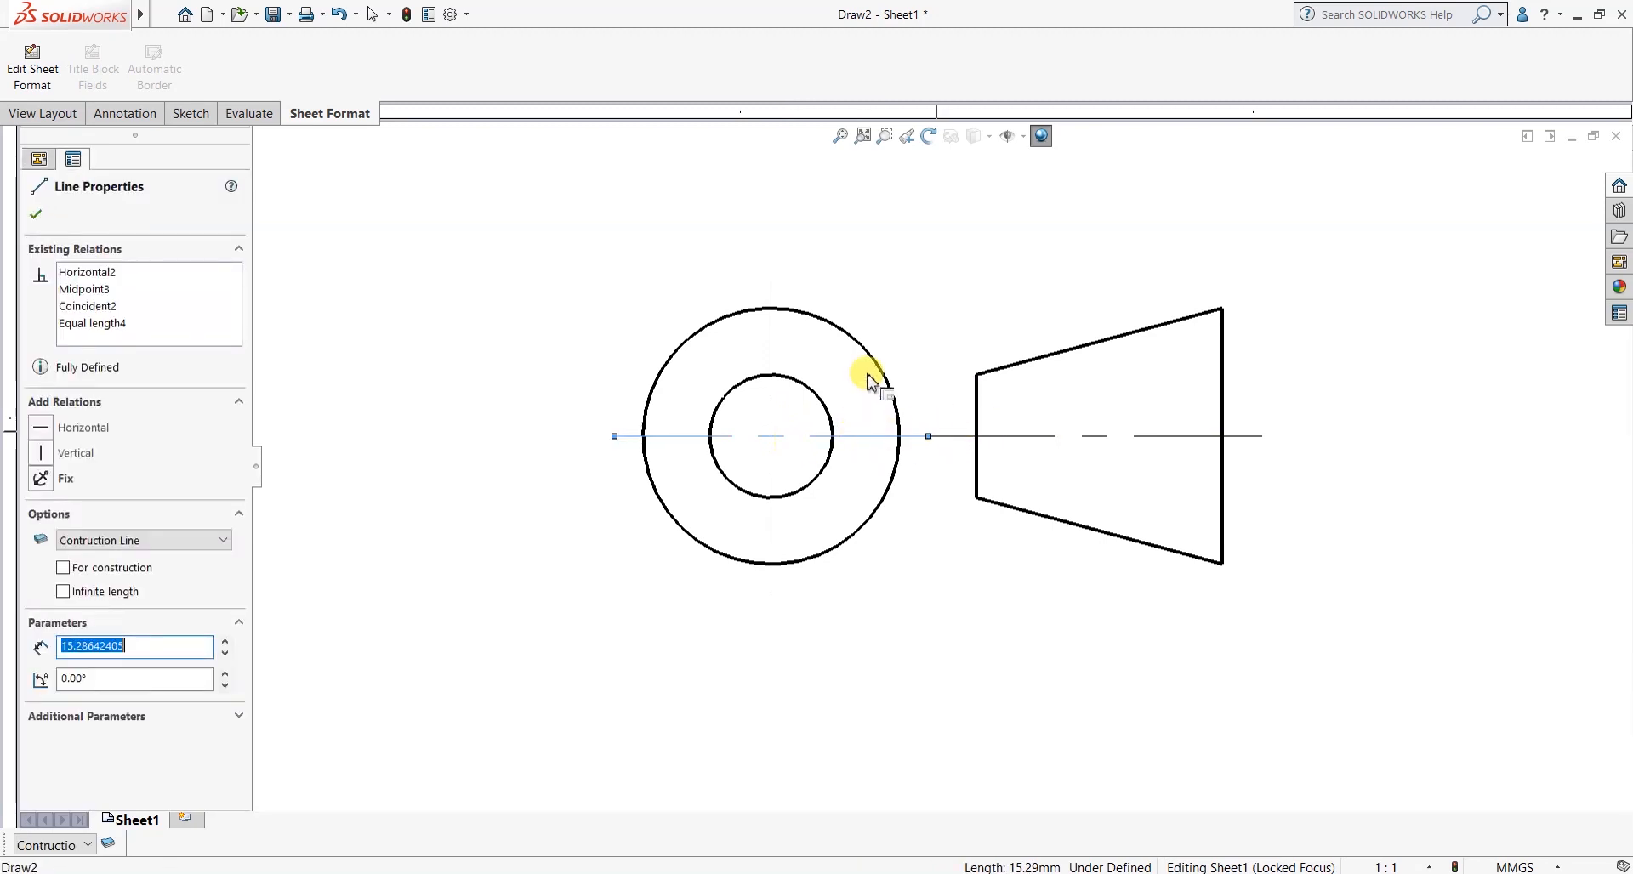
left_click(907, 277)
left_click(450, 324)
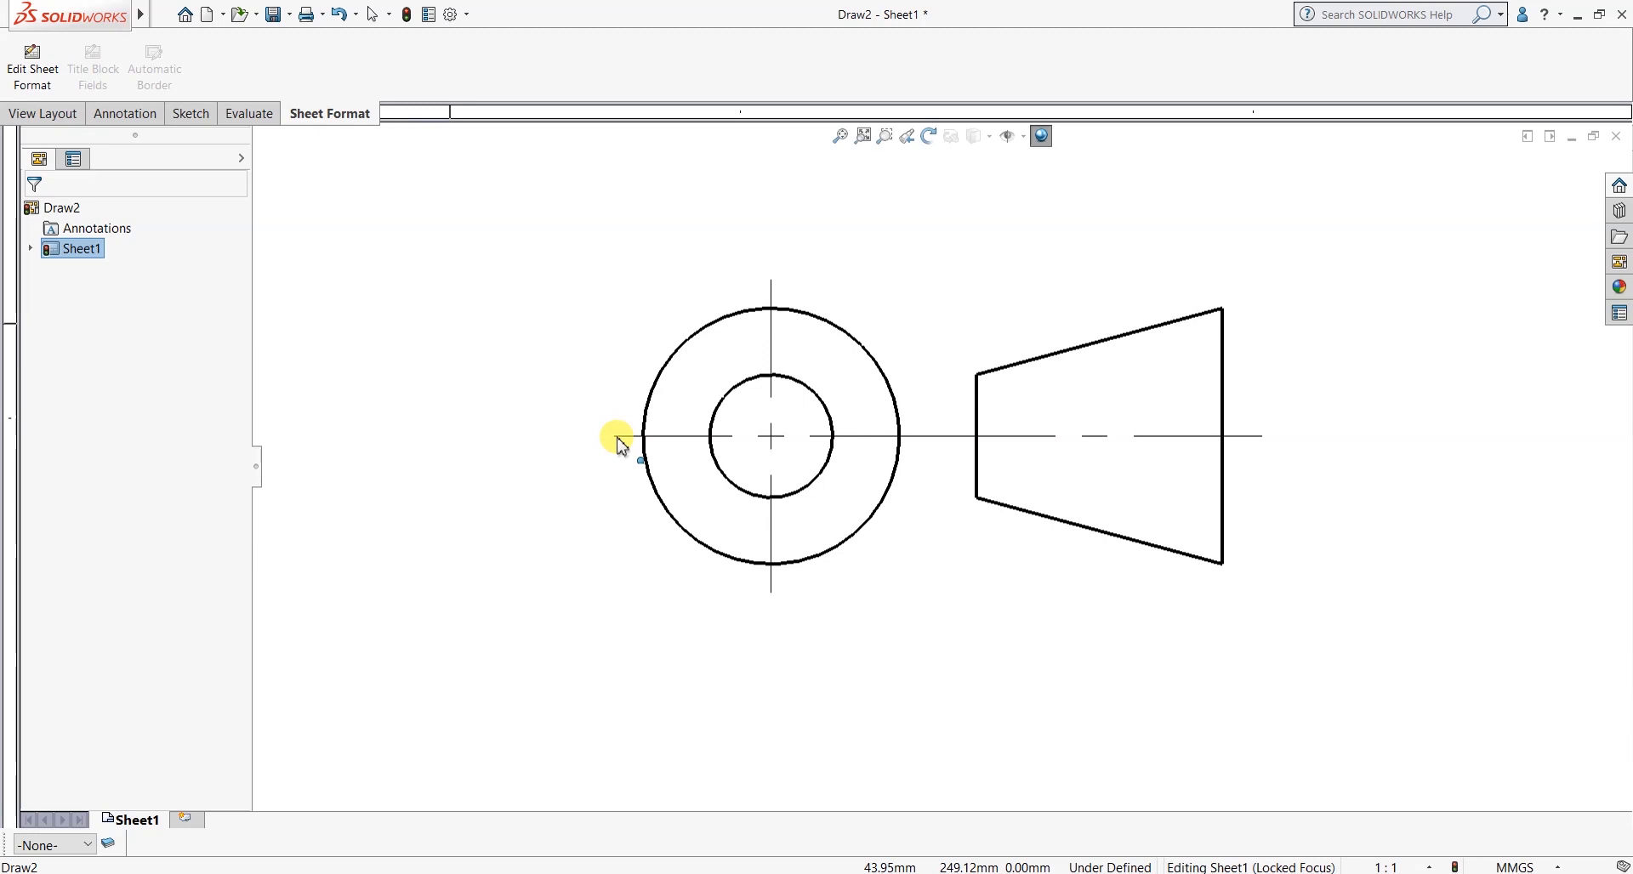
Show the Blocks toolbar and dock it beside the Layer toolbar.
right_click(671, 56)
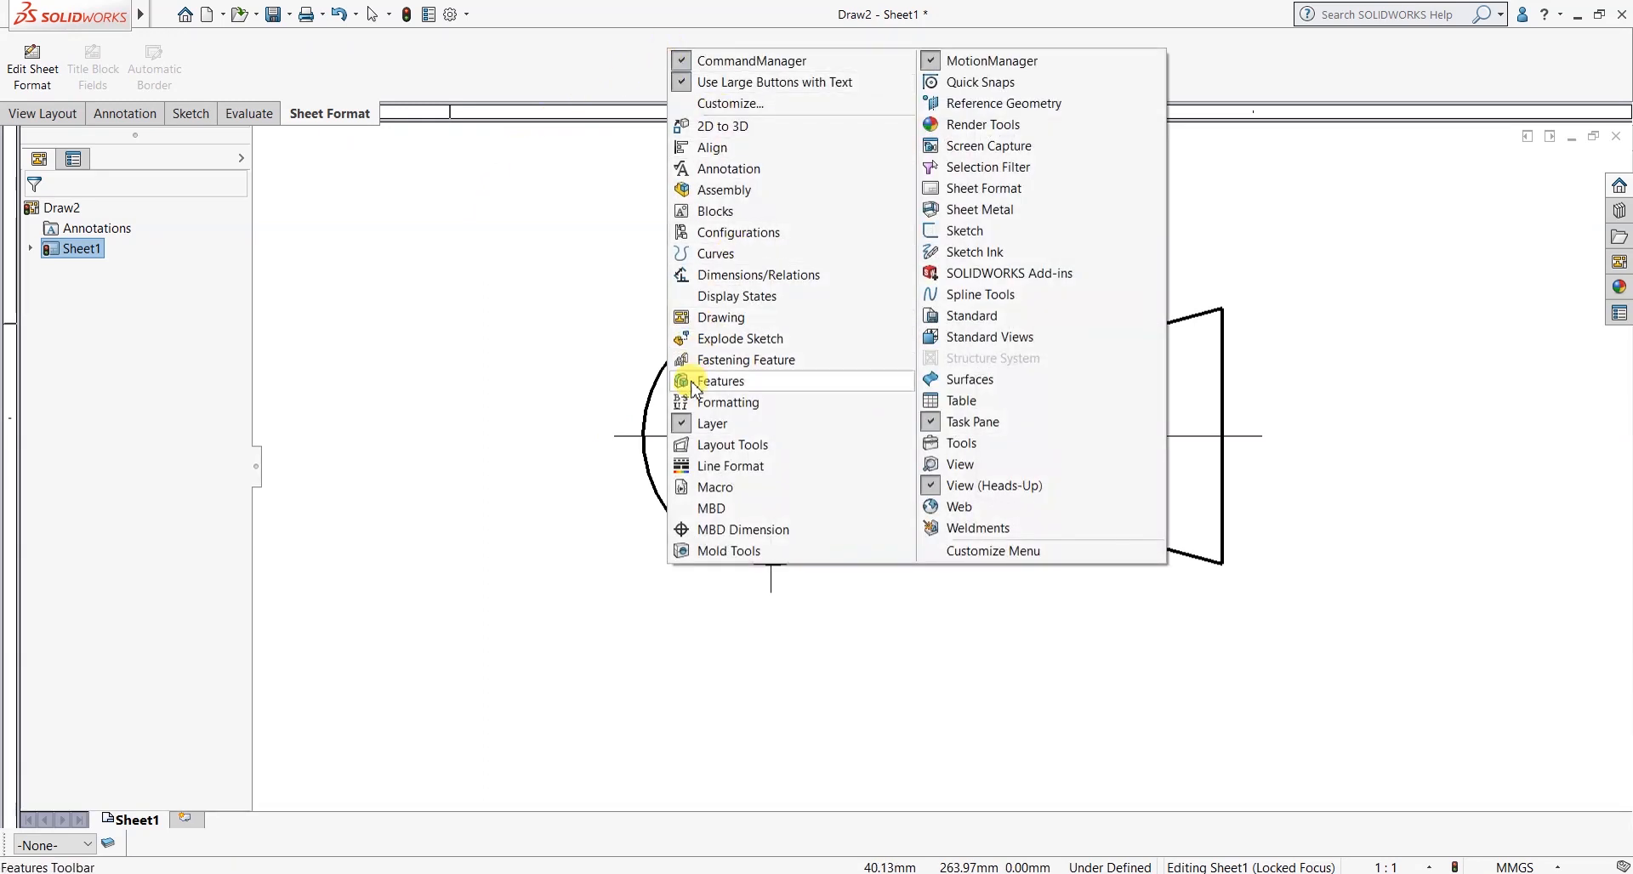
left_click(714, 212)
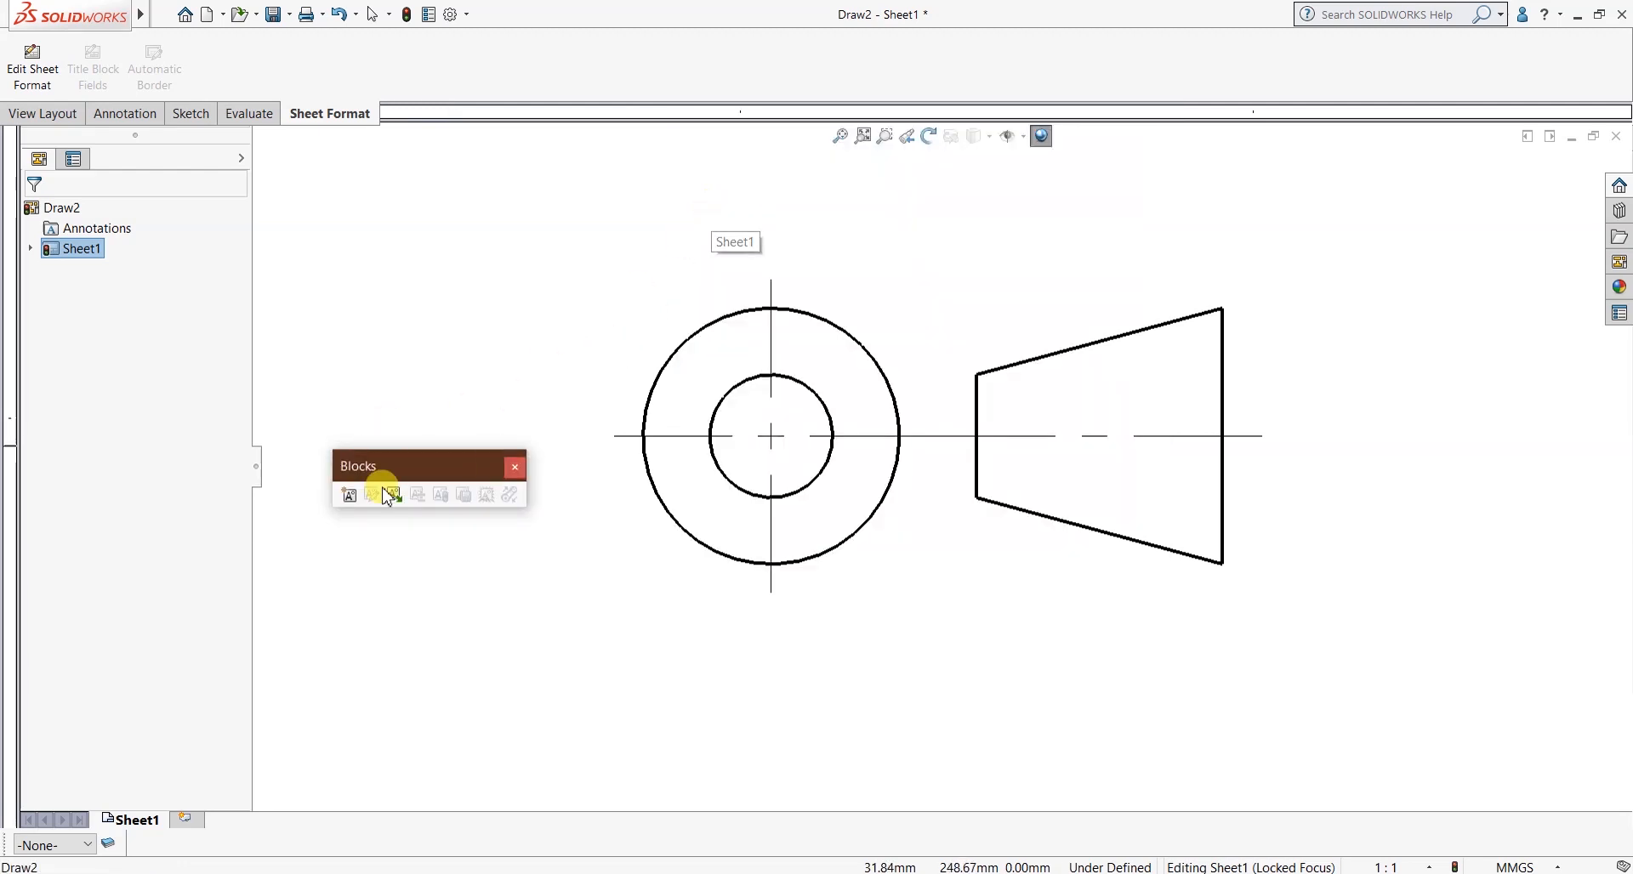
mouse_move(407, 466)
left_mouse_down()
mouse_move(376, 602)
mouse_move(215, 834)
mouse_move(182, 844)
mouse_move(204, 840)
mouse_move(208, 808)
mouse_move(199, 836)
left_mouse_up()
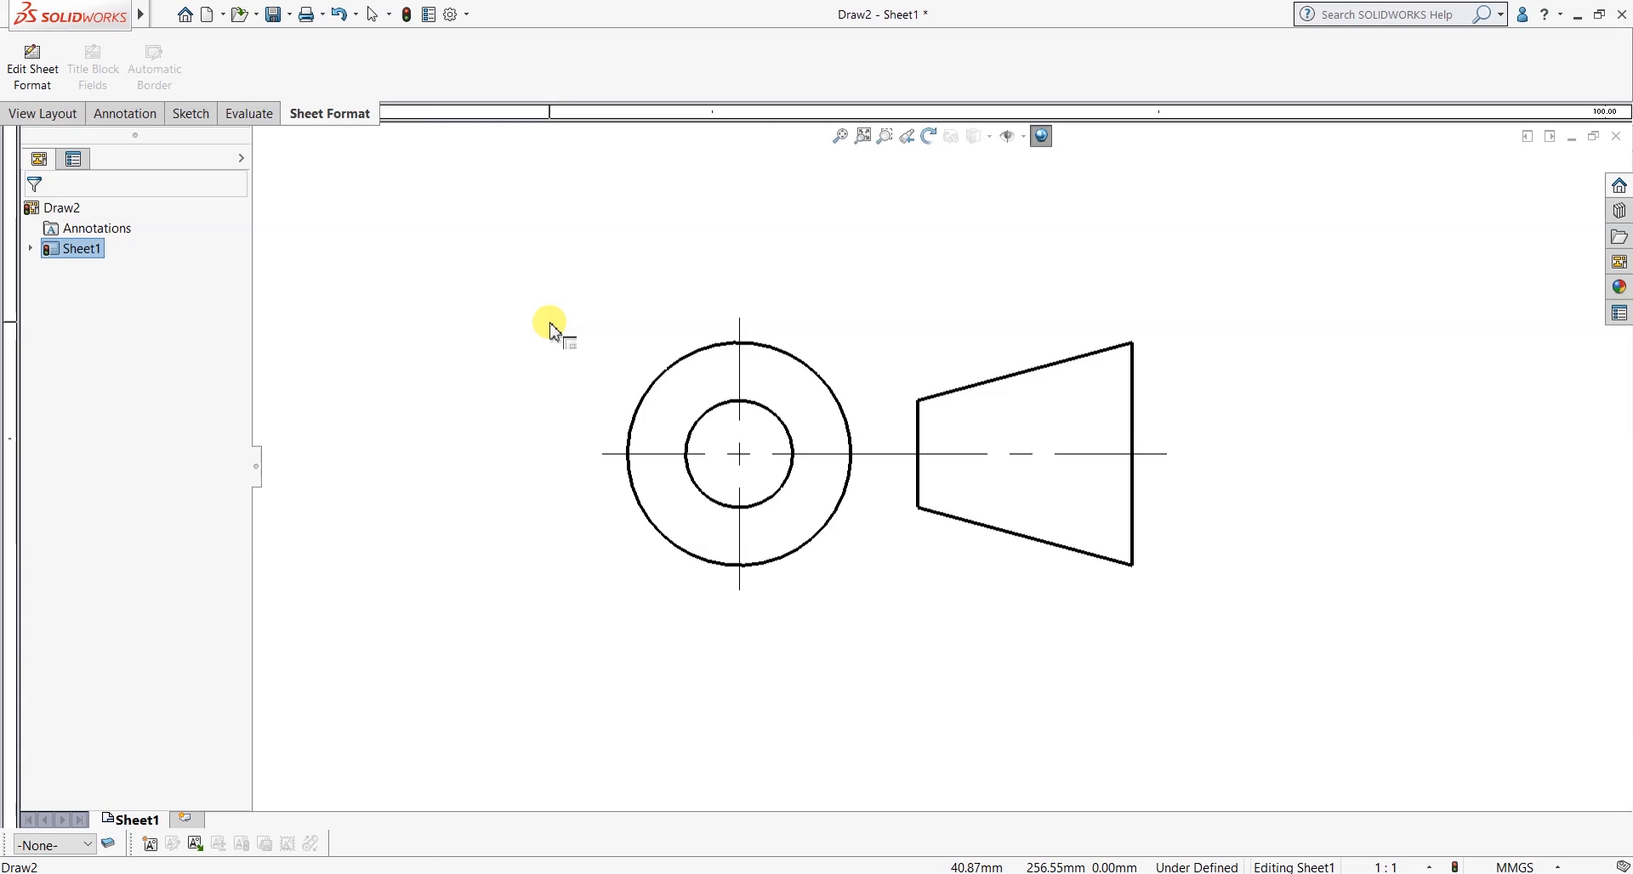
Try box-selecting the circles and trapezoid together and clear the selection.
mouse_move(535, 262)
left_mouse_down()
mouse_move(809, 474)
mouse_move(1162, 659)
mouse_move(1274, 689)
mouse_move(703, 409)
mouse_move(521, 289)
mouse_move(859, 510)
mouse_move(572, 242)
mouse_move(1242, 653)
mouse_move(904, 474)
mouse_move(656, 375)
mouse_move(544, 266)
mouse_move(729, 375)
mouse_move(616, 277)
mouse_move(677, 379)
mouse_move(601, 308)
mouse_move(669, 364)
mouse_move(620, 339)
mouse_move(845, 493)
mouse_move(739, 387)
mouse_move(669, 387)
mouse_move(664, 365)
left_mouse_up()
mouse_move(1182, 654)
left_mouse_down()
mouse_move(1236, 656)
mouse_move(1206, 638)
mouse_move(1225, 637)
left_mouse_up()
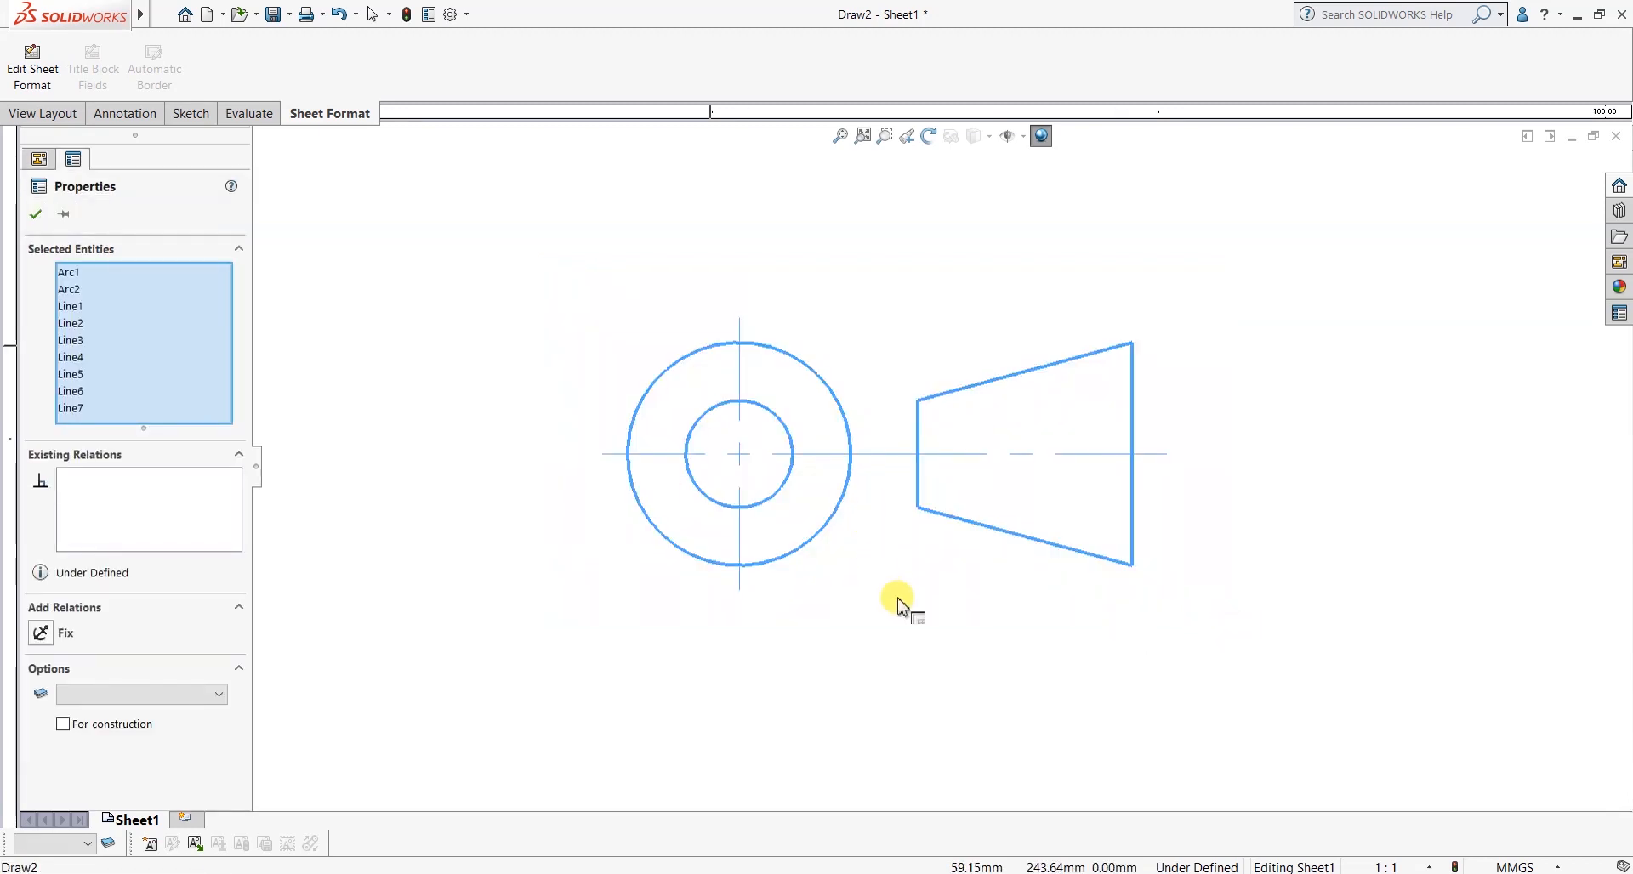
left_click(890, 638)
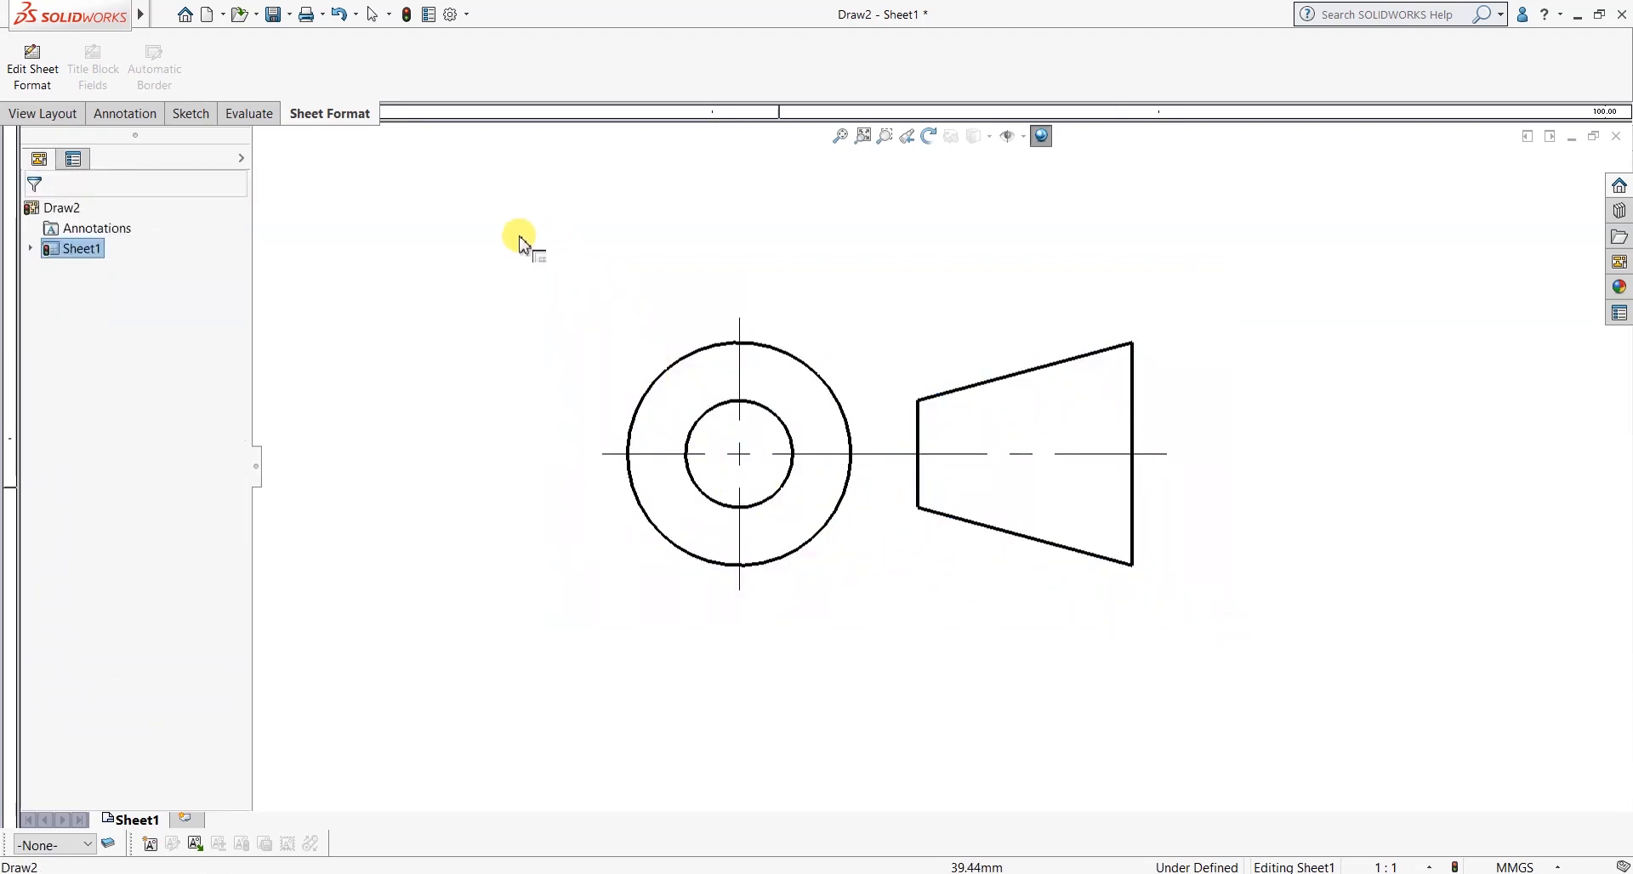
left_click_drag(512, 237, 694, 417)
left_click_drag(569, 299, 692, 404)
mouse_move(647, 306)
left_mouse_down()
mouse_move(691, 380)
mouse_move(658, 283)
left_mouse_up()
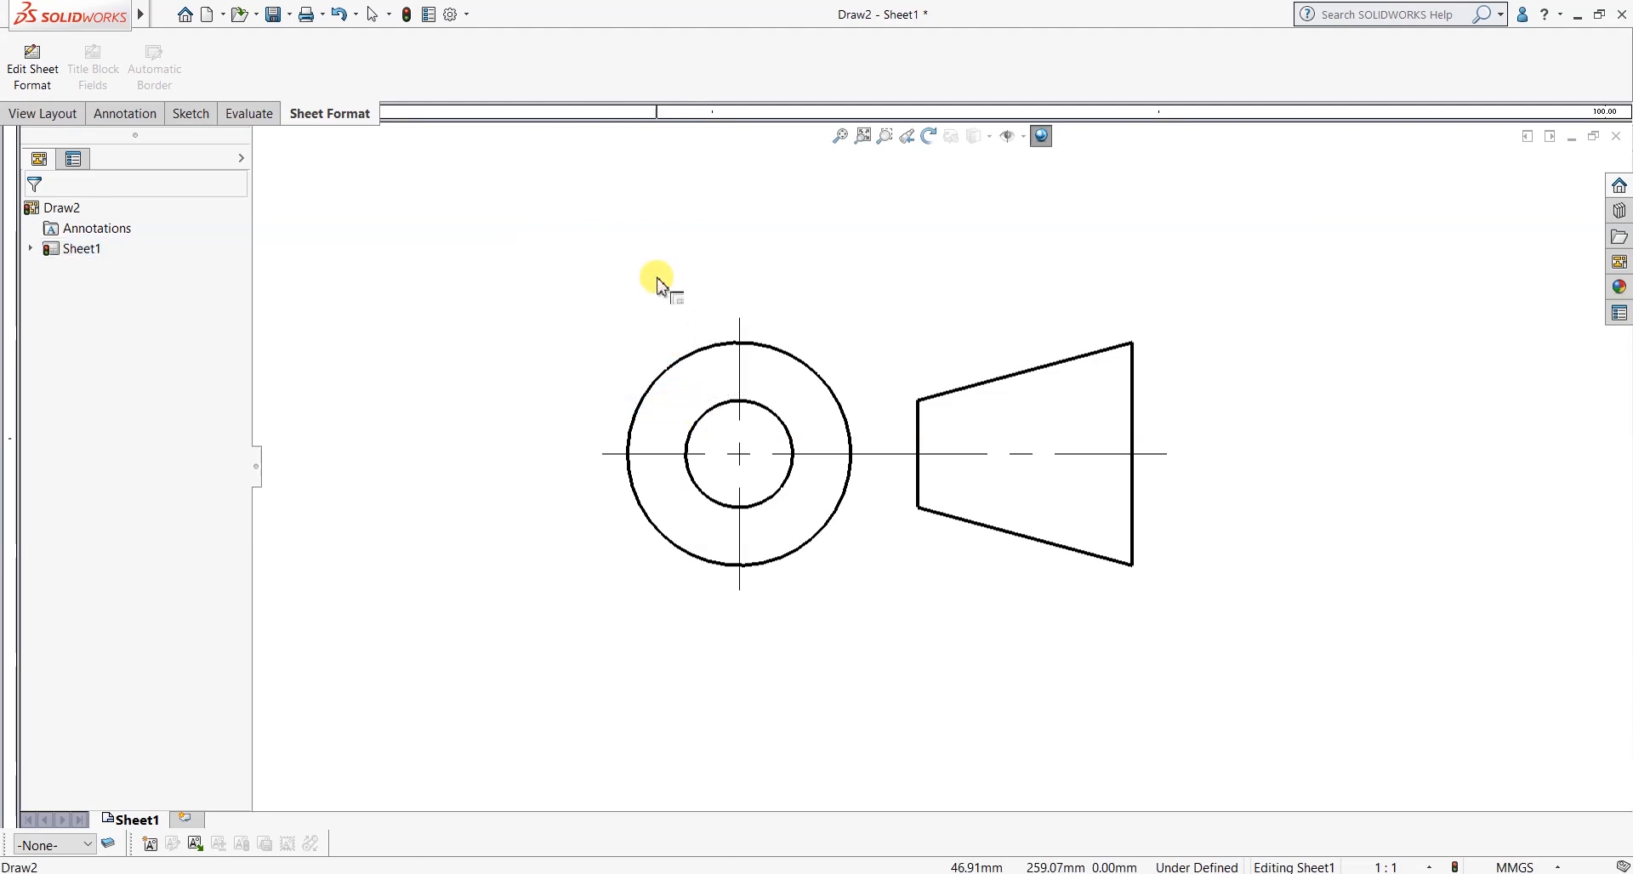
mouse_move(1383, 426)
left_mouse_down()
mouse_move(1046, 310)
mouse_move(967, 217)
mouse_move(1086, 313)
mouse_move(1046, 262)
mouse_move(1359, 412)
left_mouse_up()
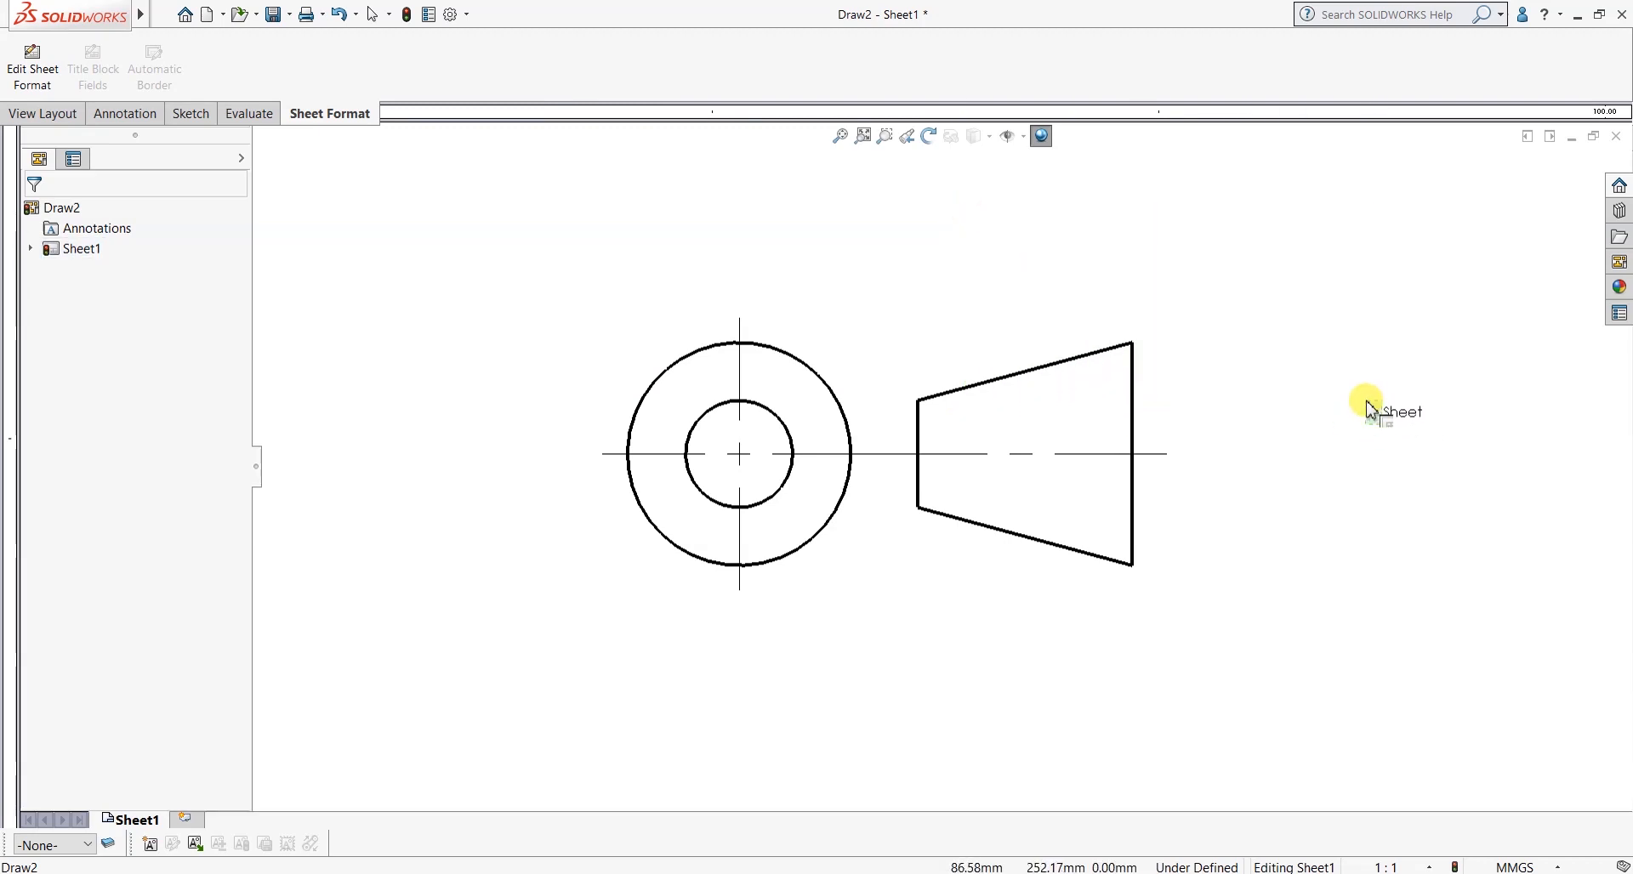
mouse_move(1383, 423)
left_mouse_down()
mouse_move(1089, 237)
mouse_move(1330, 411)
mouse_move(1053, 262)
mouse_move(1354, 396)
mouse_move(1312, 354)
mouse_move(1313, 408)
left_mouse_up()
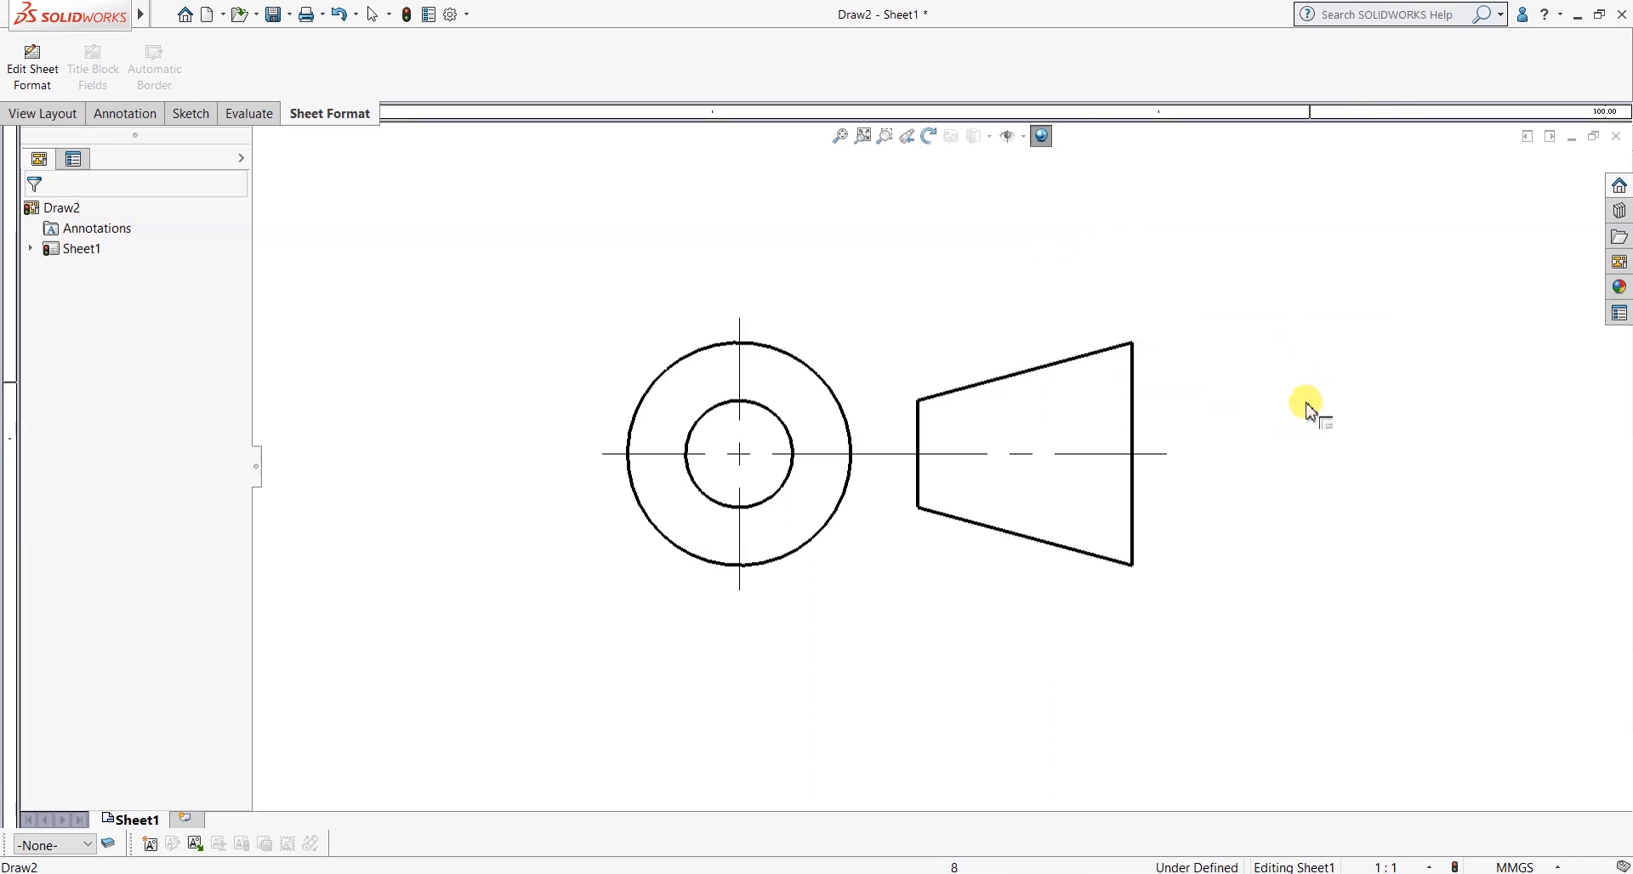
Try crossing selections over the upper corner at the trapezoid's wide end and clear the selection.
scroll(1224, 399, "down", 2)
left_click_drag(1244, 446, 1079, 401)
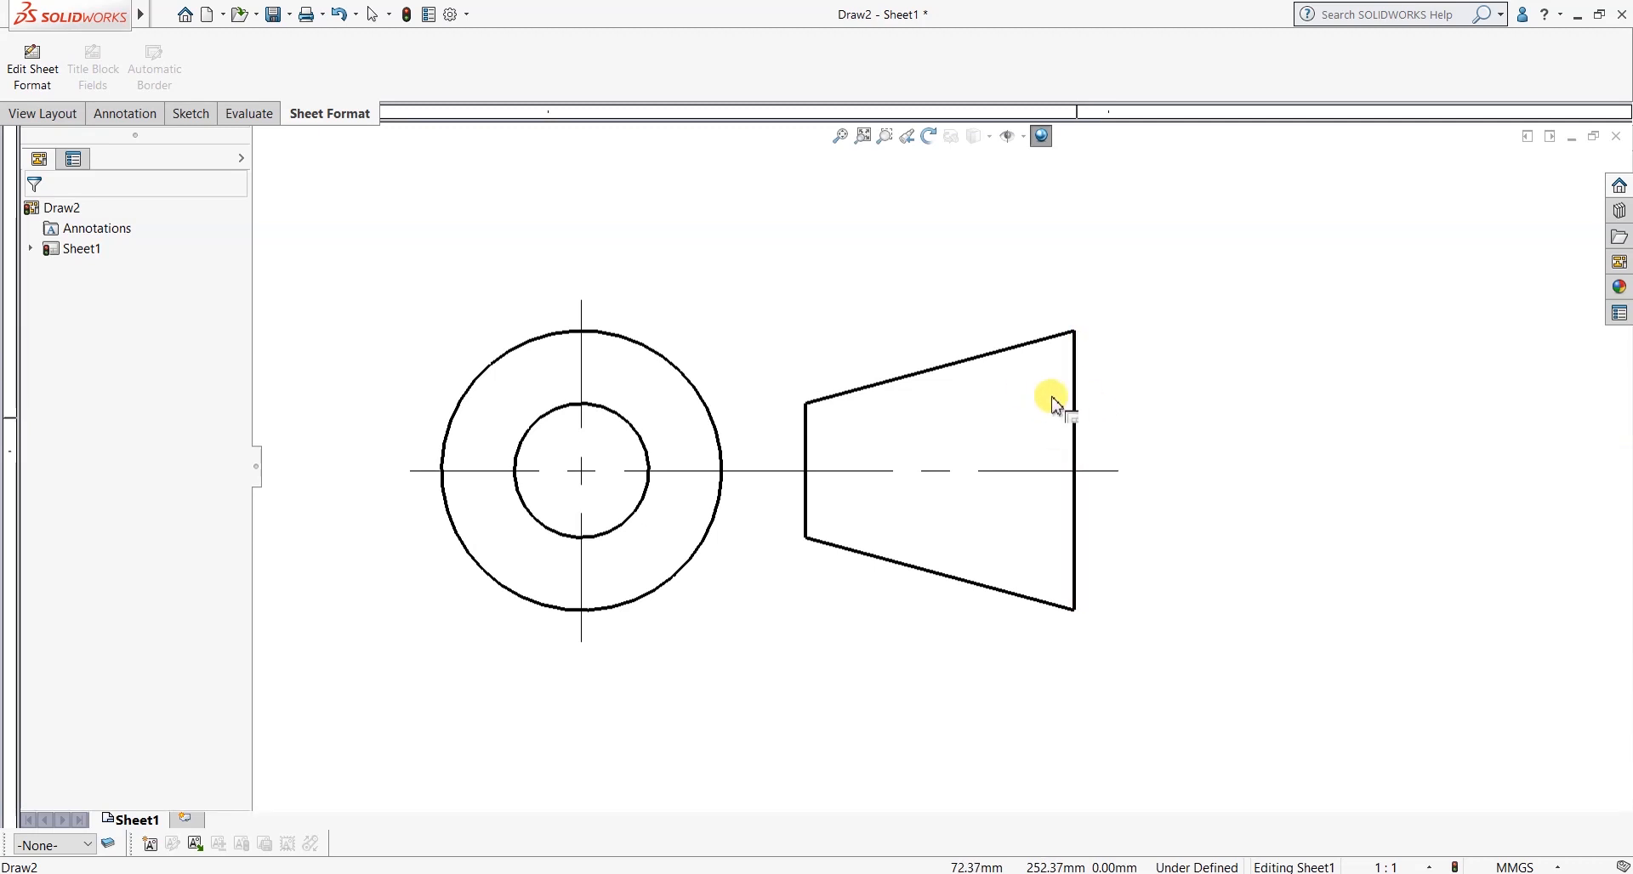
left_click_drag(1205, 432, 1027, 375)
left_click(1144, 375)
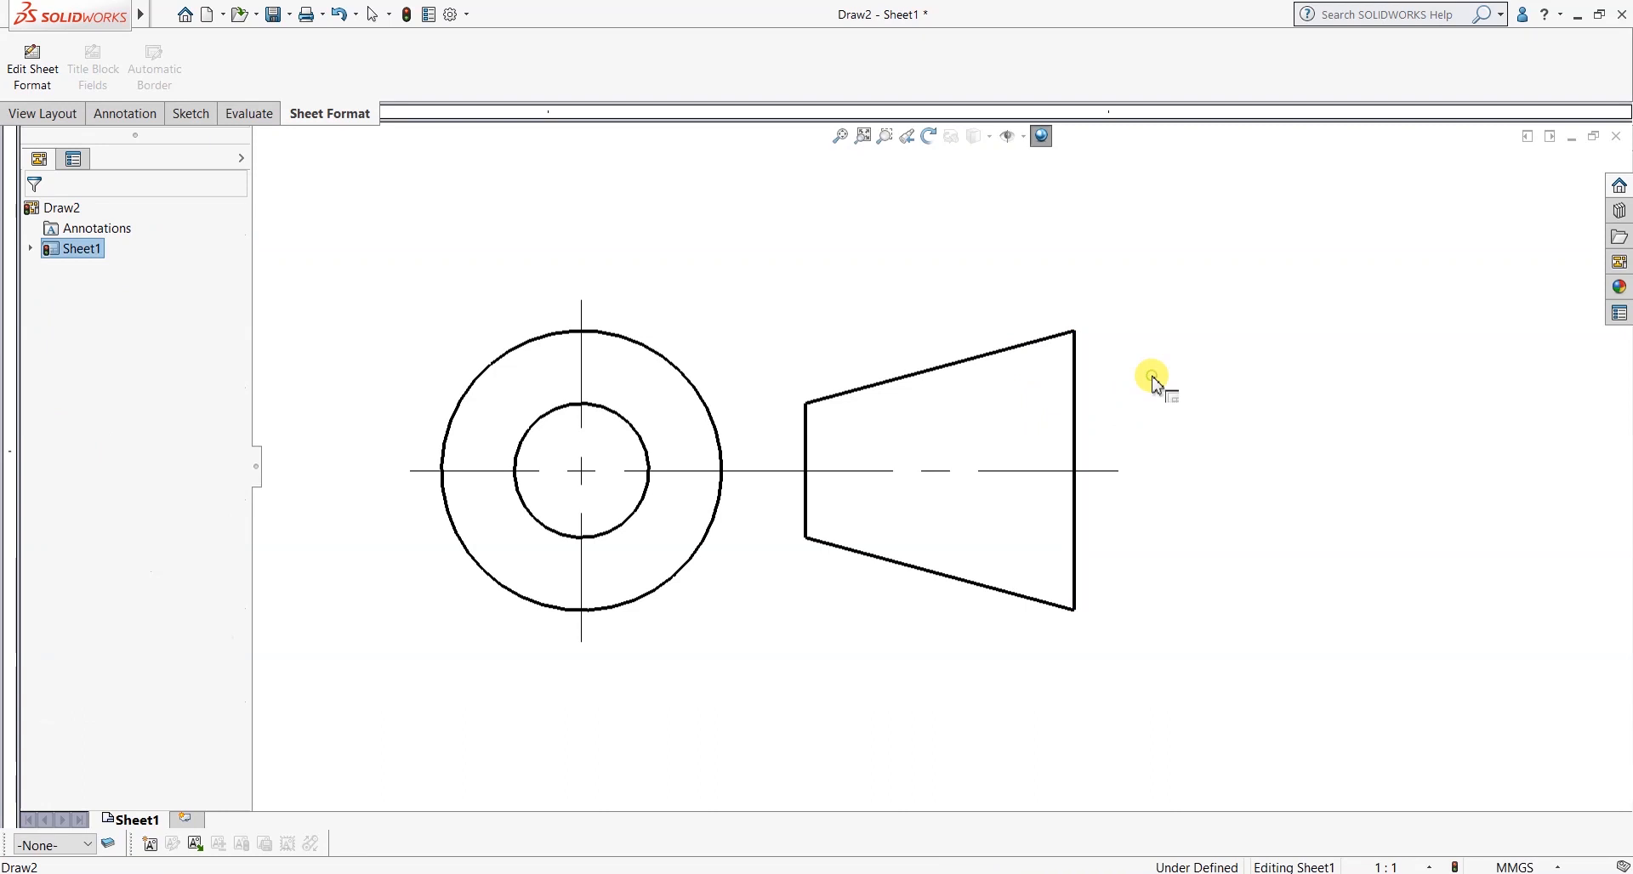
left_click_drag(1139, 370, 966, 255)
left_click(1217, 404)
left_click_drag(1232, 350, 944, 210)
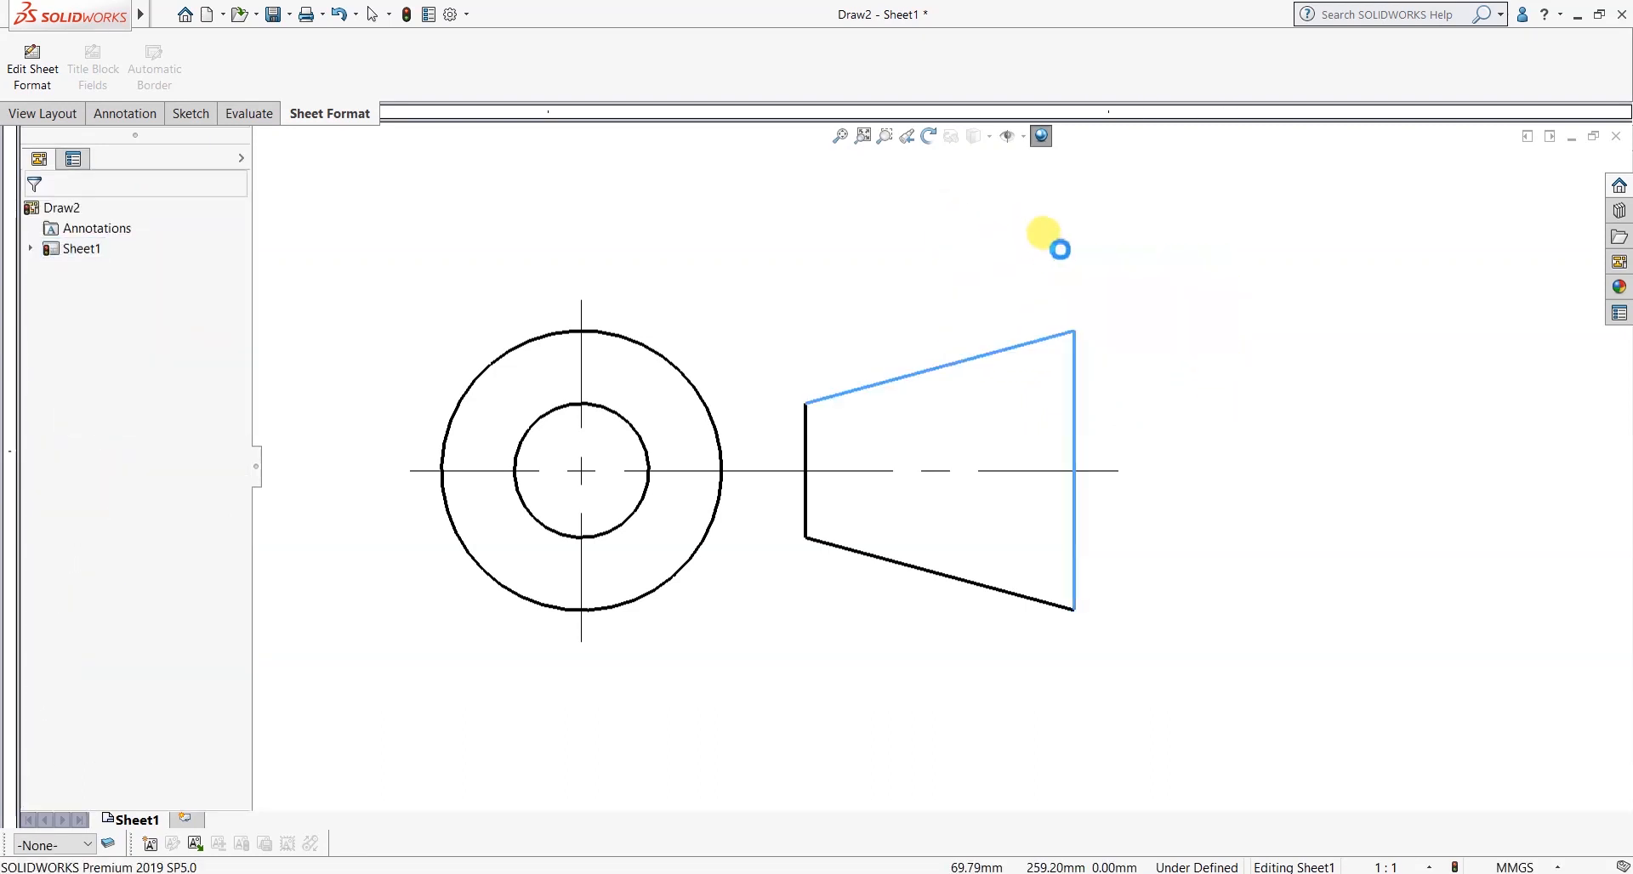
left_click(1225, 323)
Try enclosing window selections over the upper part of the trapezoid and clear the selection.
left_click_drag(740, 246, 959, 386)
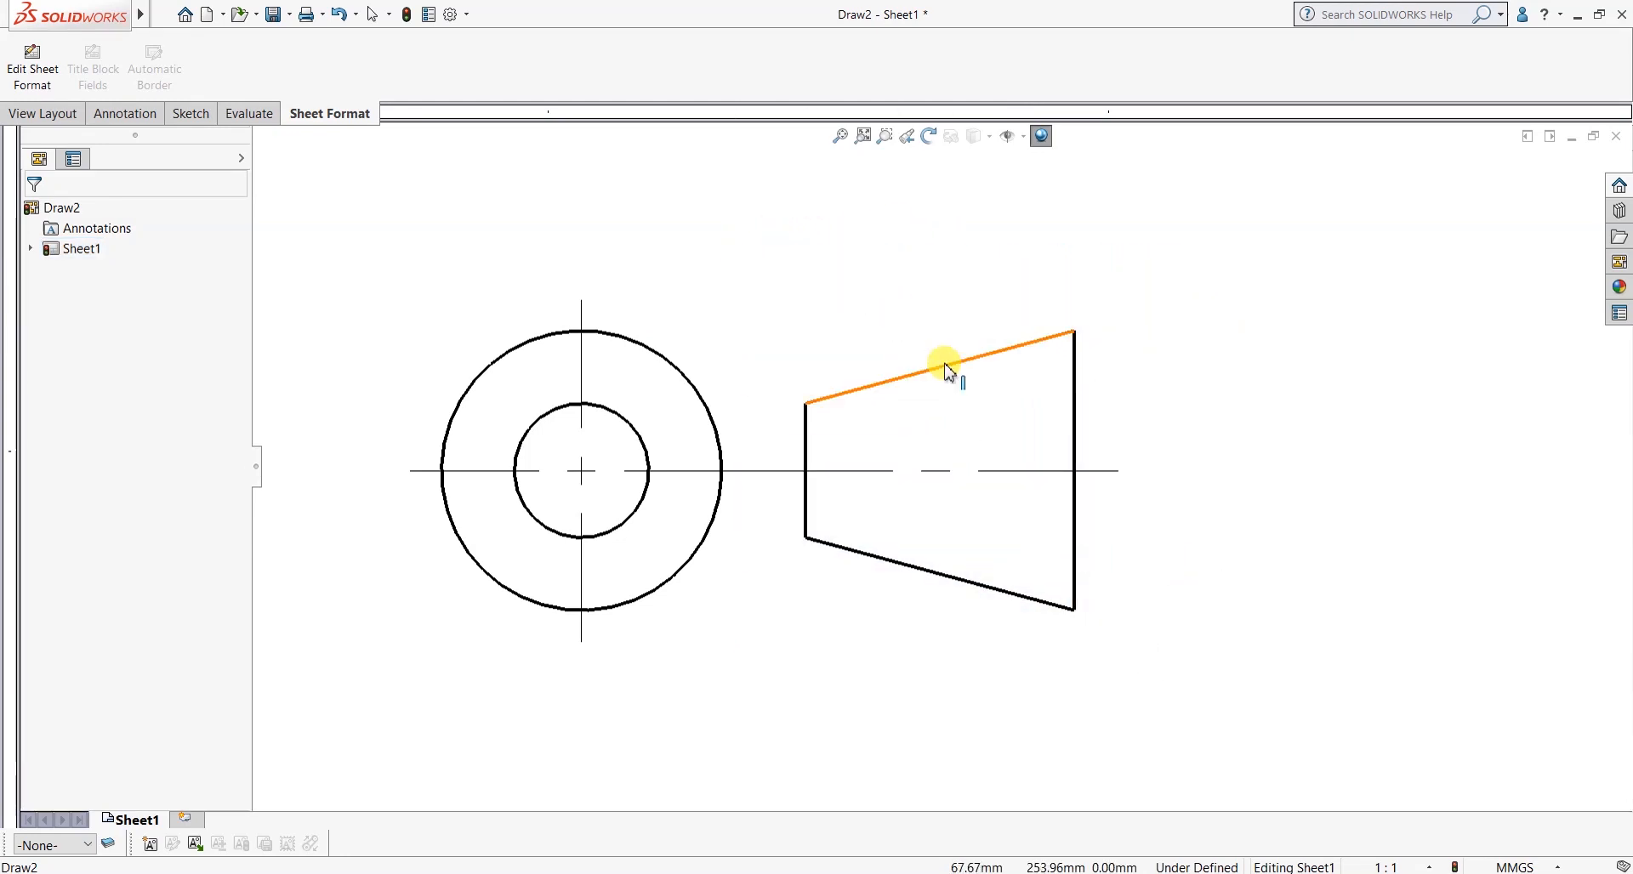
left_click_drag(762, 262, 1131, 436)
left_click(1159, 319)
scroll(932, 467, "up", 1)
left_click_drag(520, 279, 547, 346)
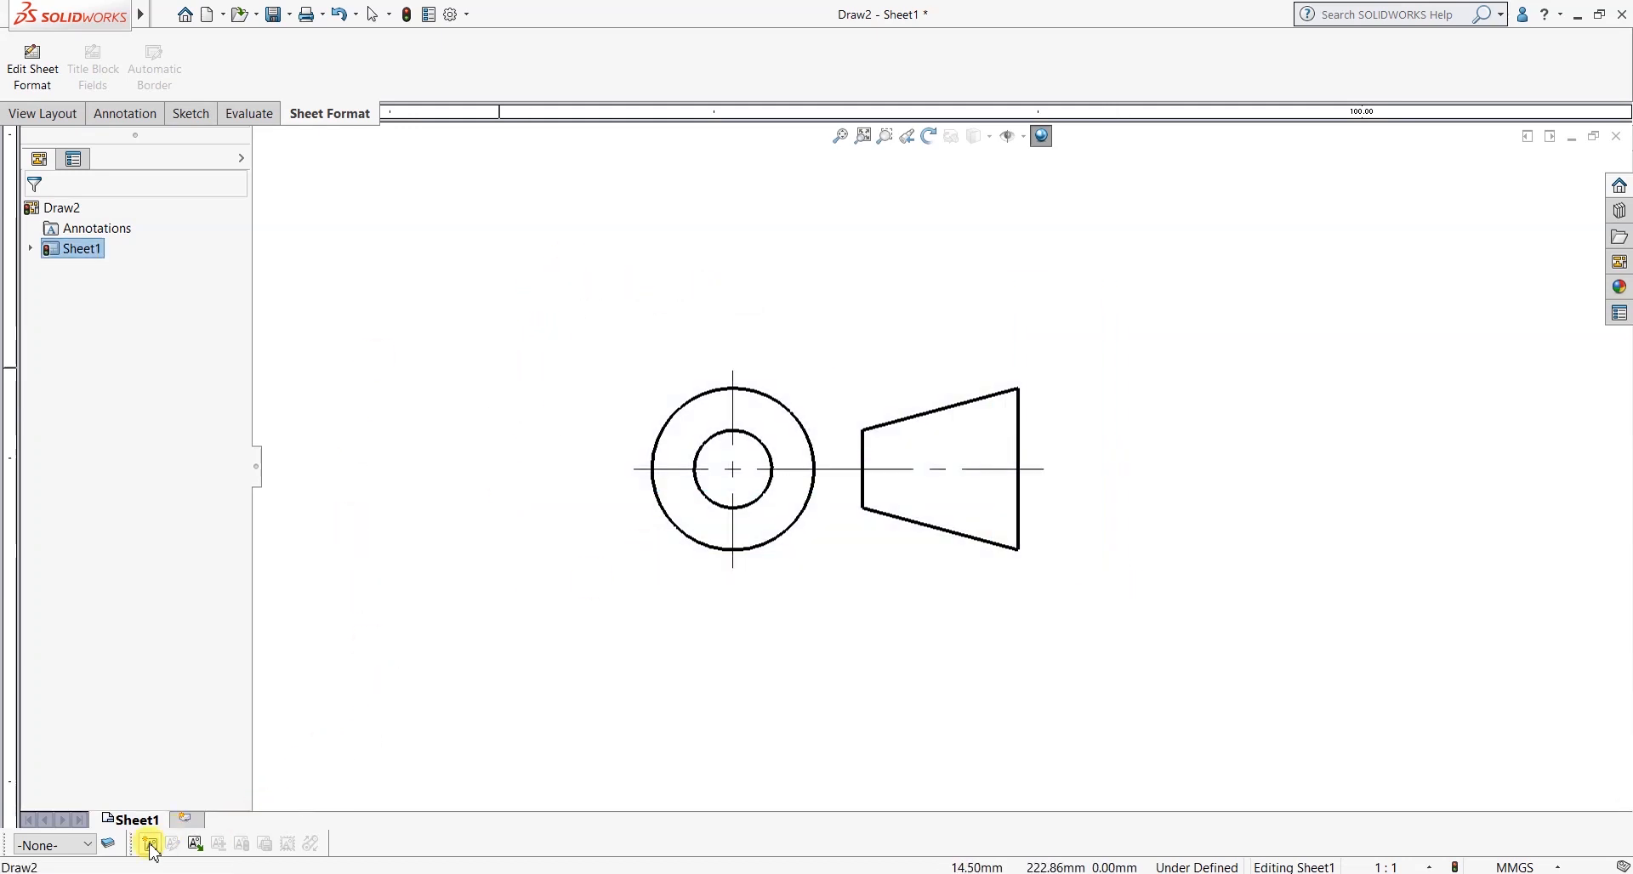
Select both circles, the trapezoid and the centre lines, and start the Make Block command on them.
left_click_drag(512, 293, 1127, 612)
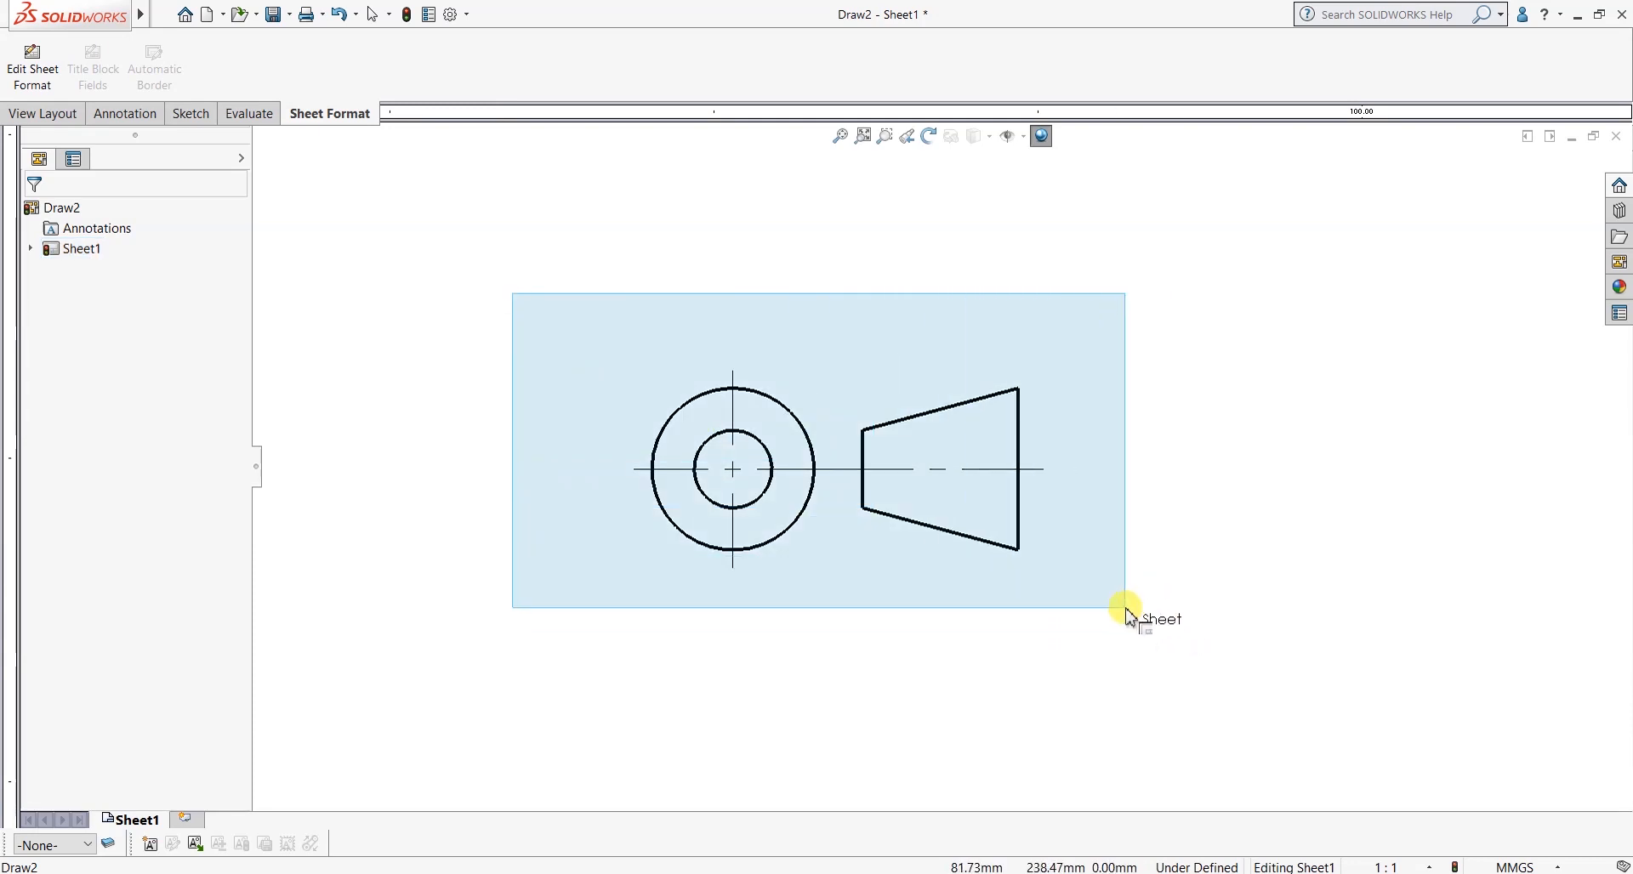
left_click_drag(1127, 611, 1105, 598)
scroll(1165, 554, "down", 1)
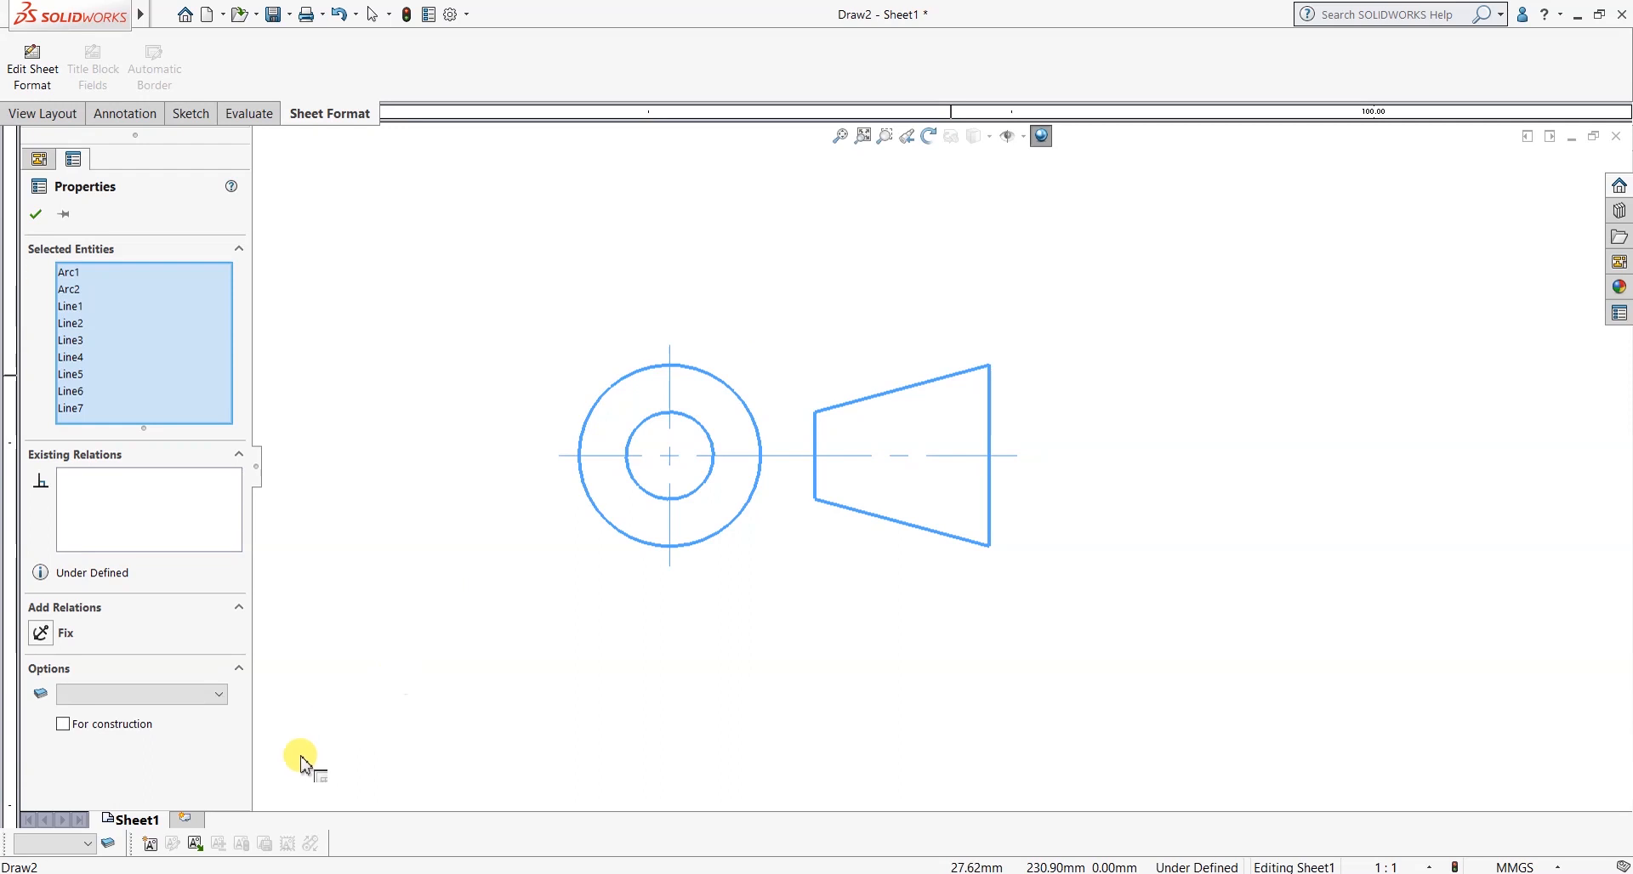
left_click(151, 844)
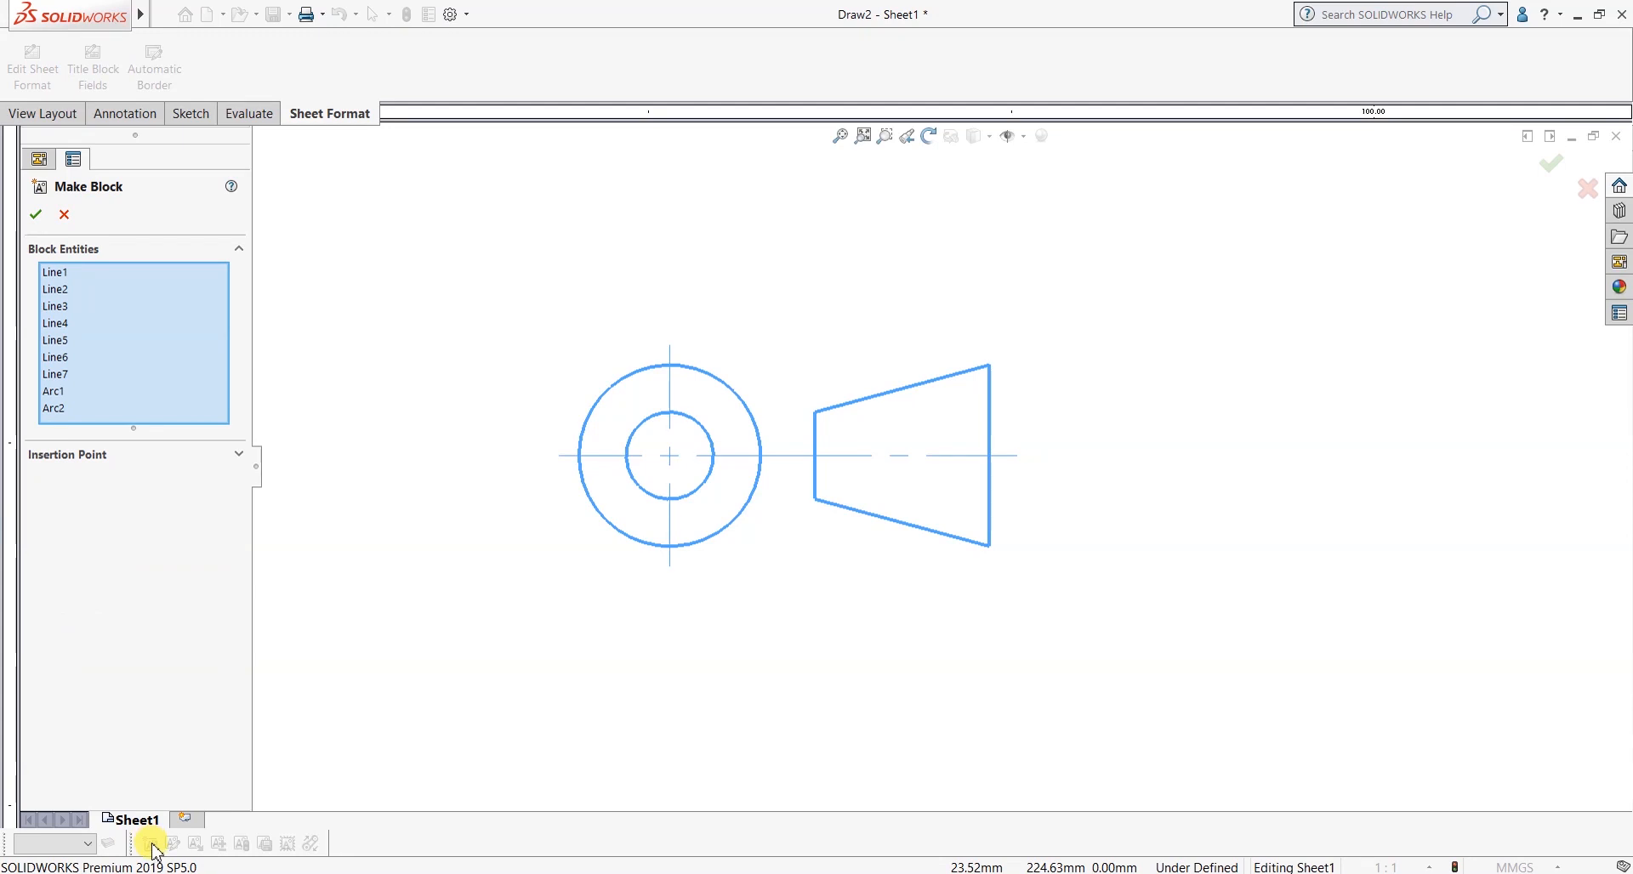
Place the block's insertion point at the common centre of the circles and create the block.
left_click(94, 459)
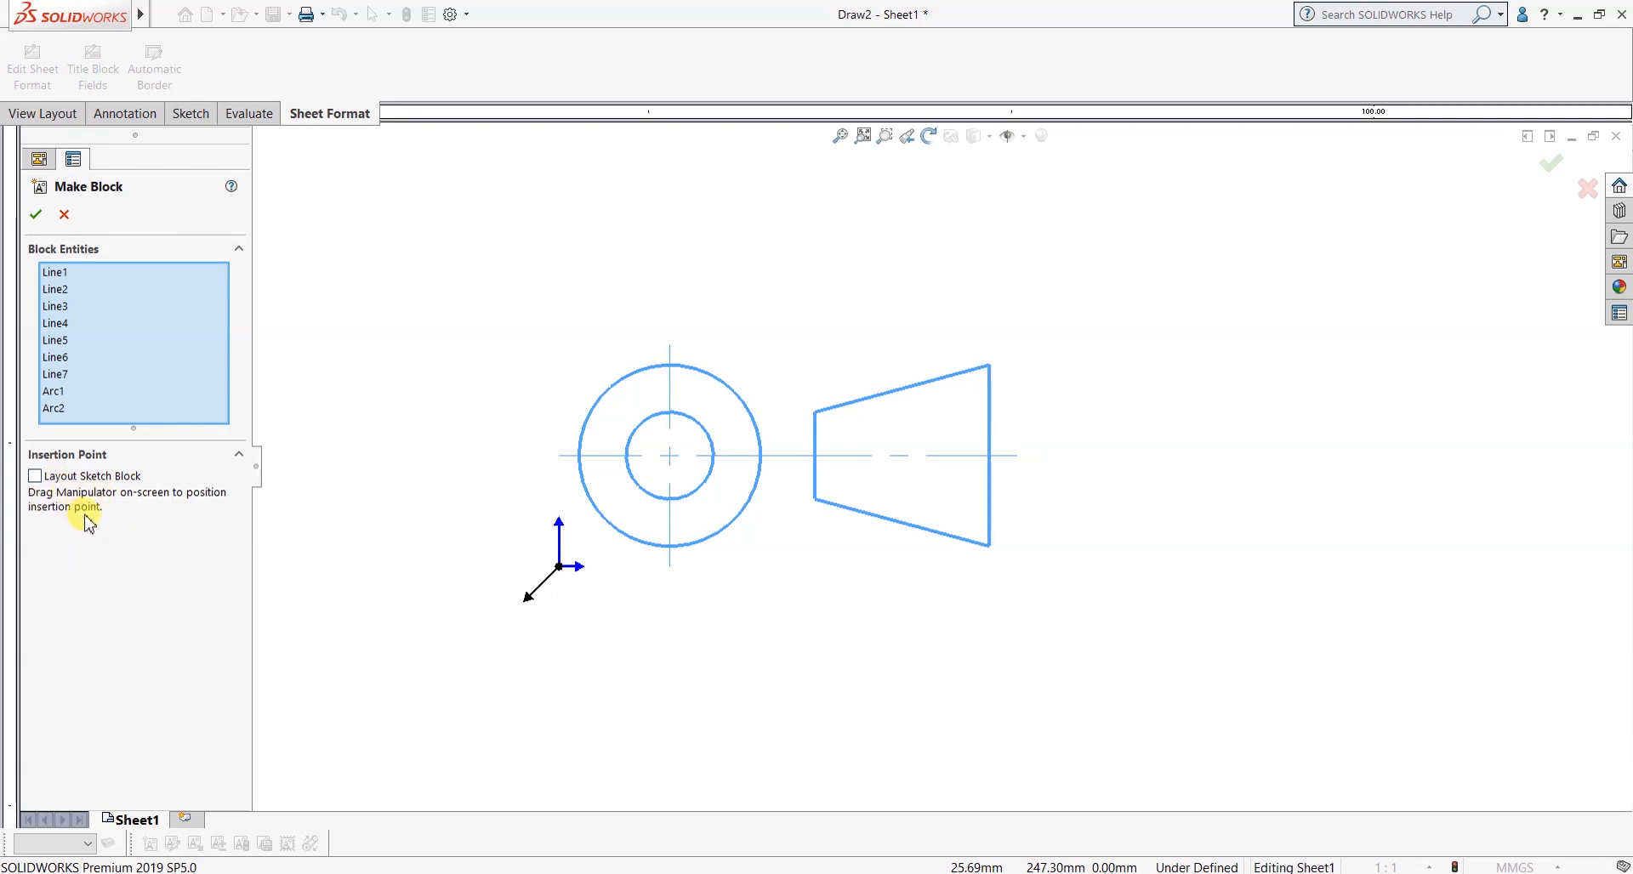
scroll(559, 625, "down", 2)
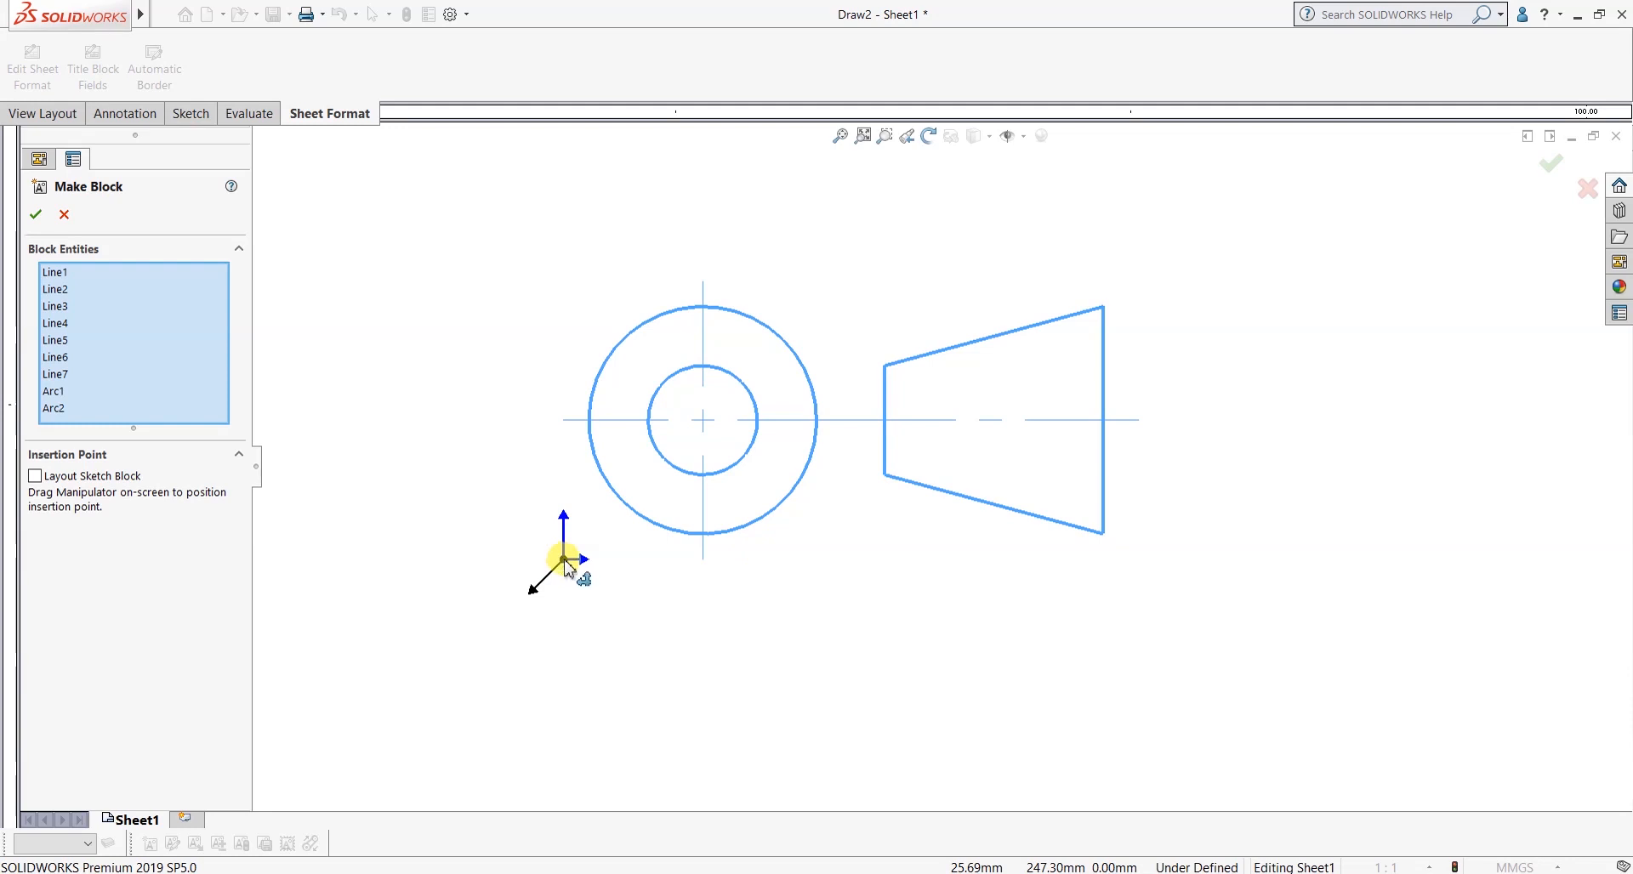
left_click_drag(564, 559, 703, 420)
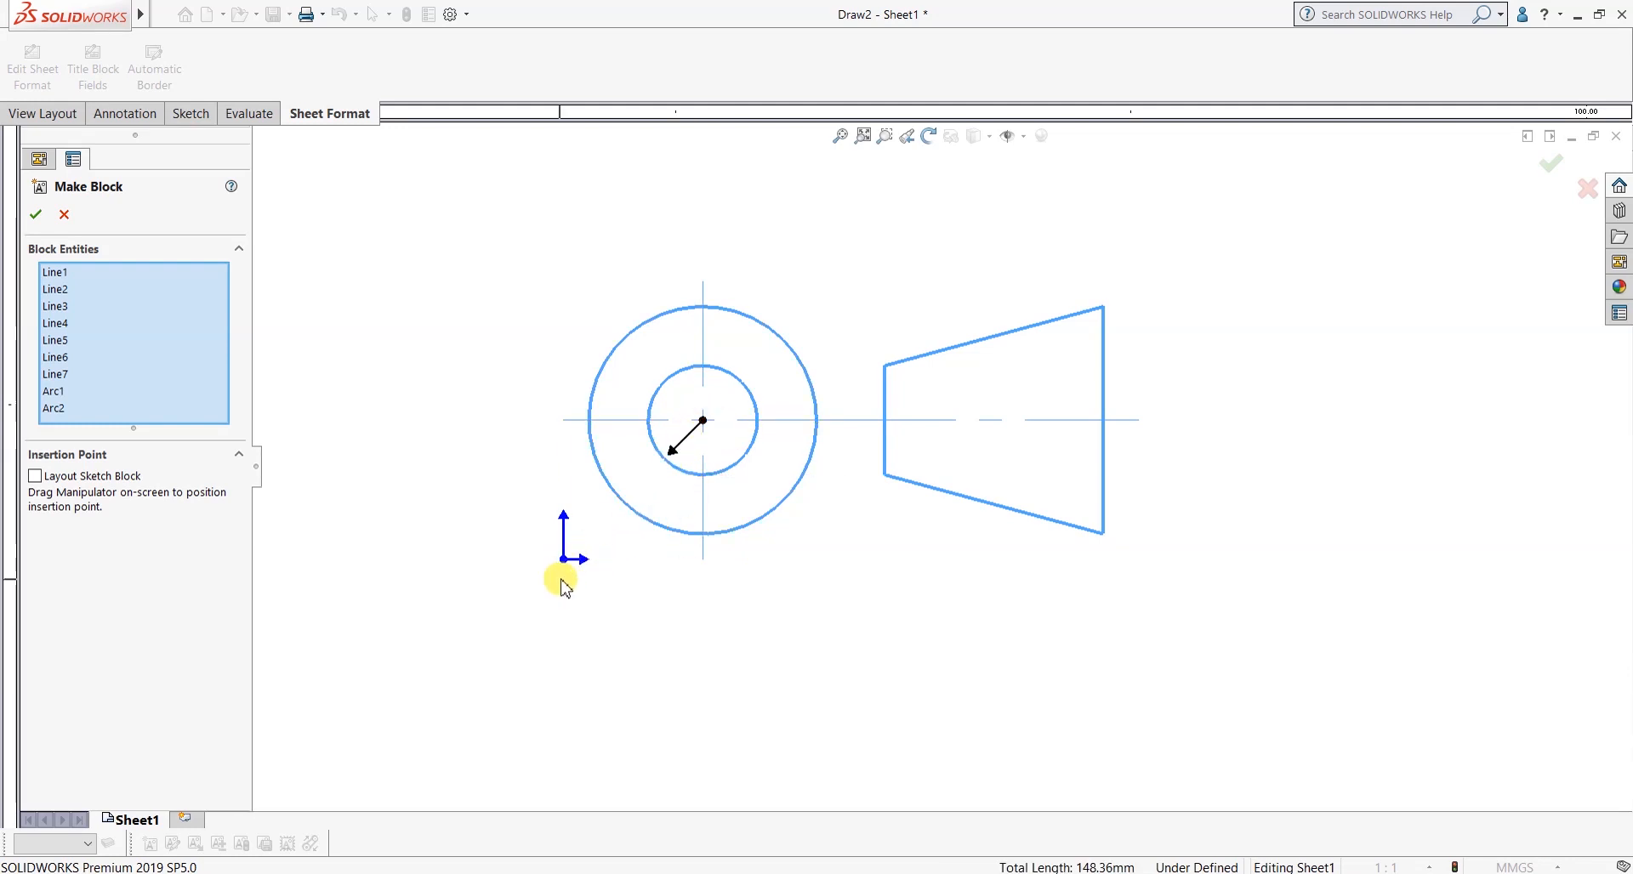
left_click_drag(611, 520, 705, 431)
scroll(787, 502, "up", 1)
scroll(876, 391, "down", 1)
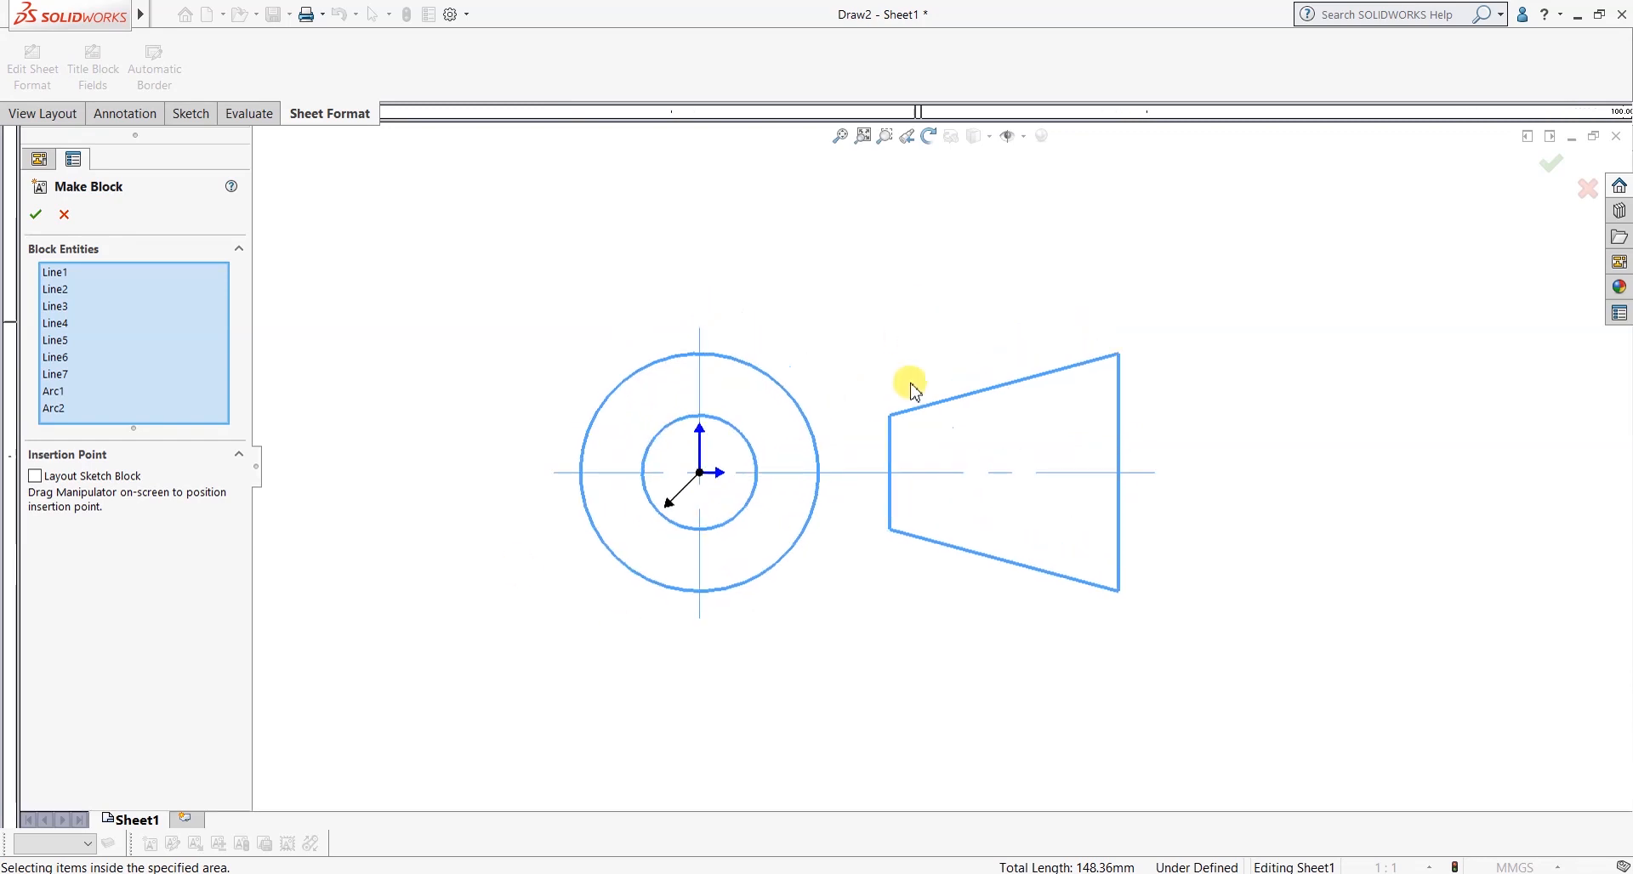
scroll(723, 493, "down", 2)
scroll(704, 514, "down", 1)
scroll(758, 495, "down", 1)
scroll(1003, 612, "up", 3)
scroll(1354, 595, "down", 1)
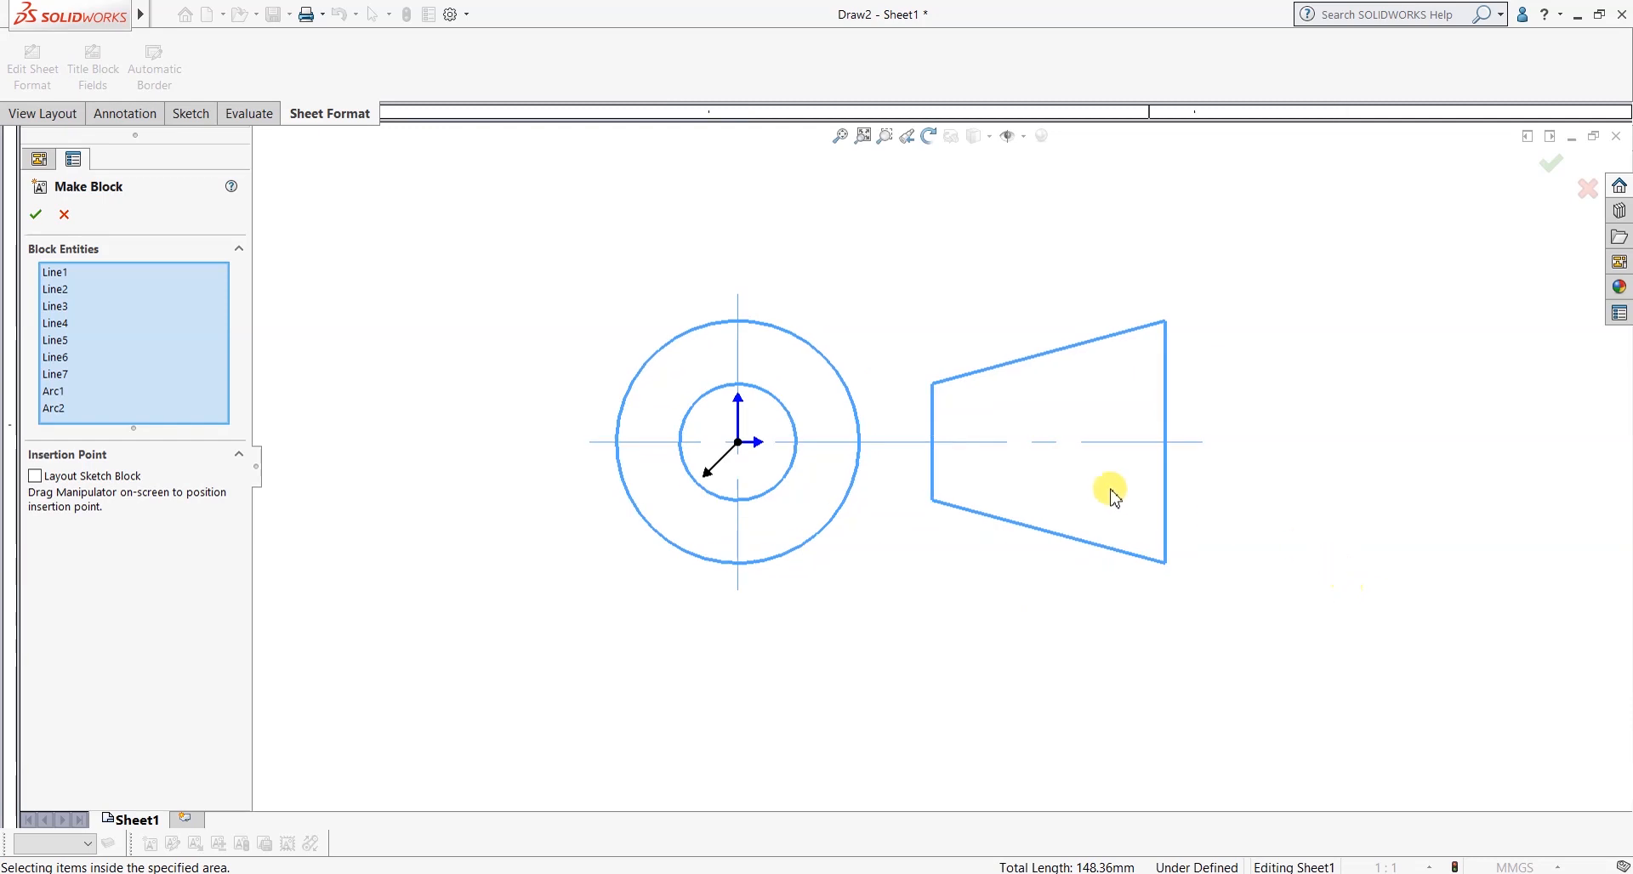
left_click(33, 218)
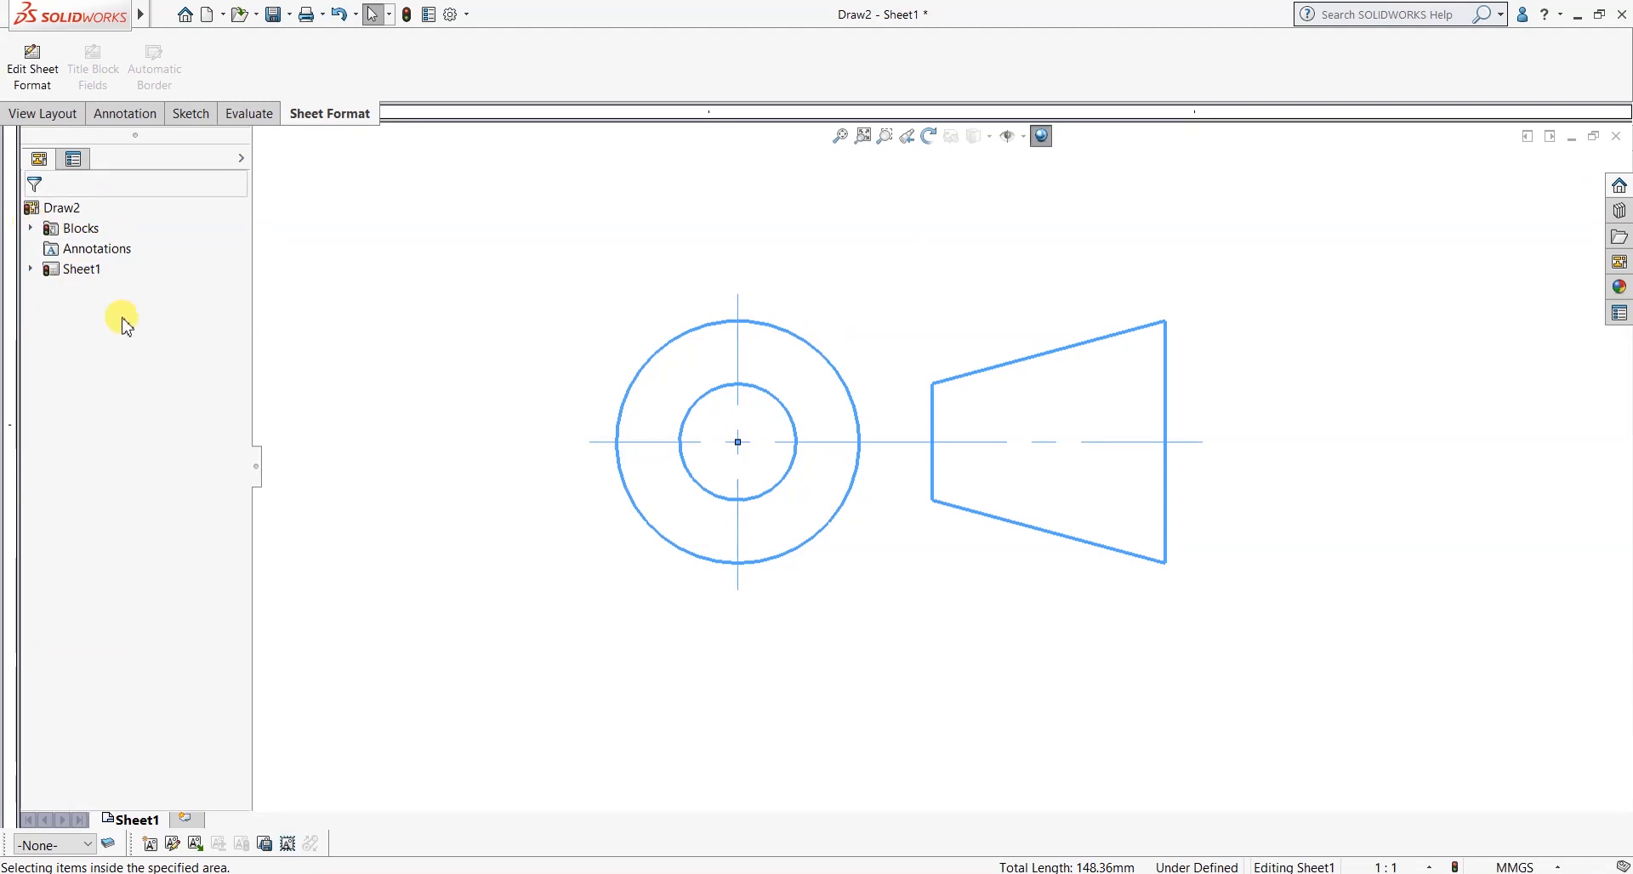
left_click(511, 393)
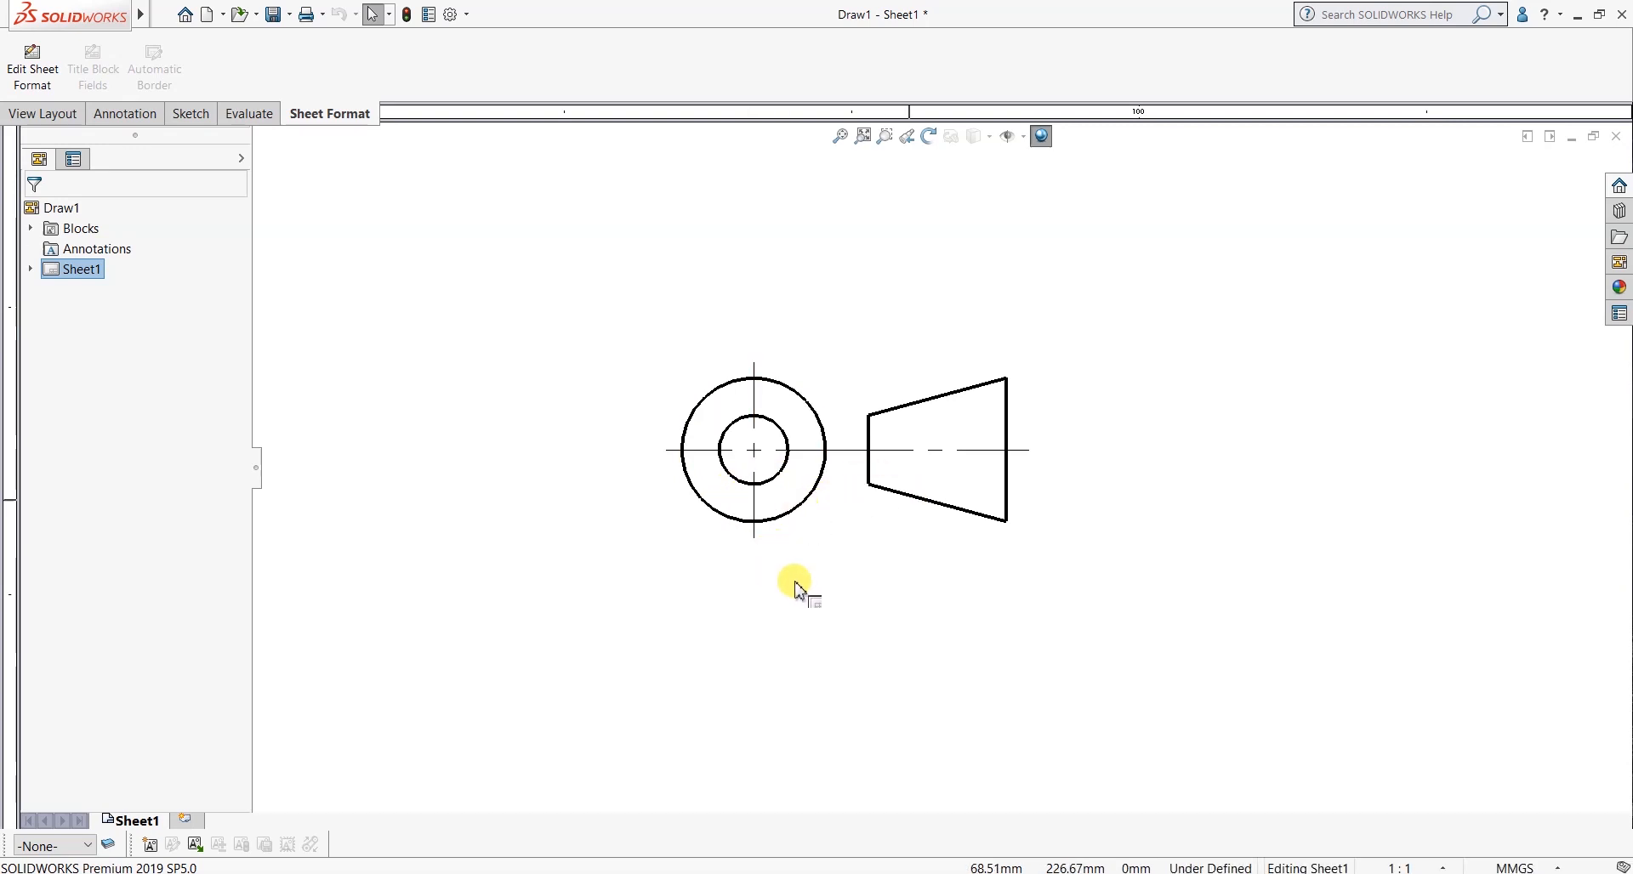
Select the projection symbol block and reposition it twice on the sheet by its insertion point.
left_click(733, 523)
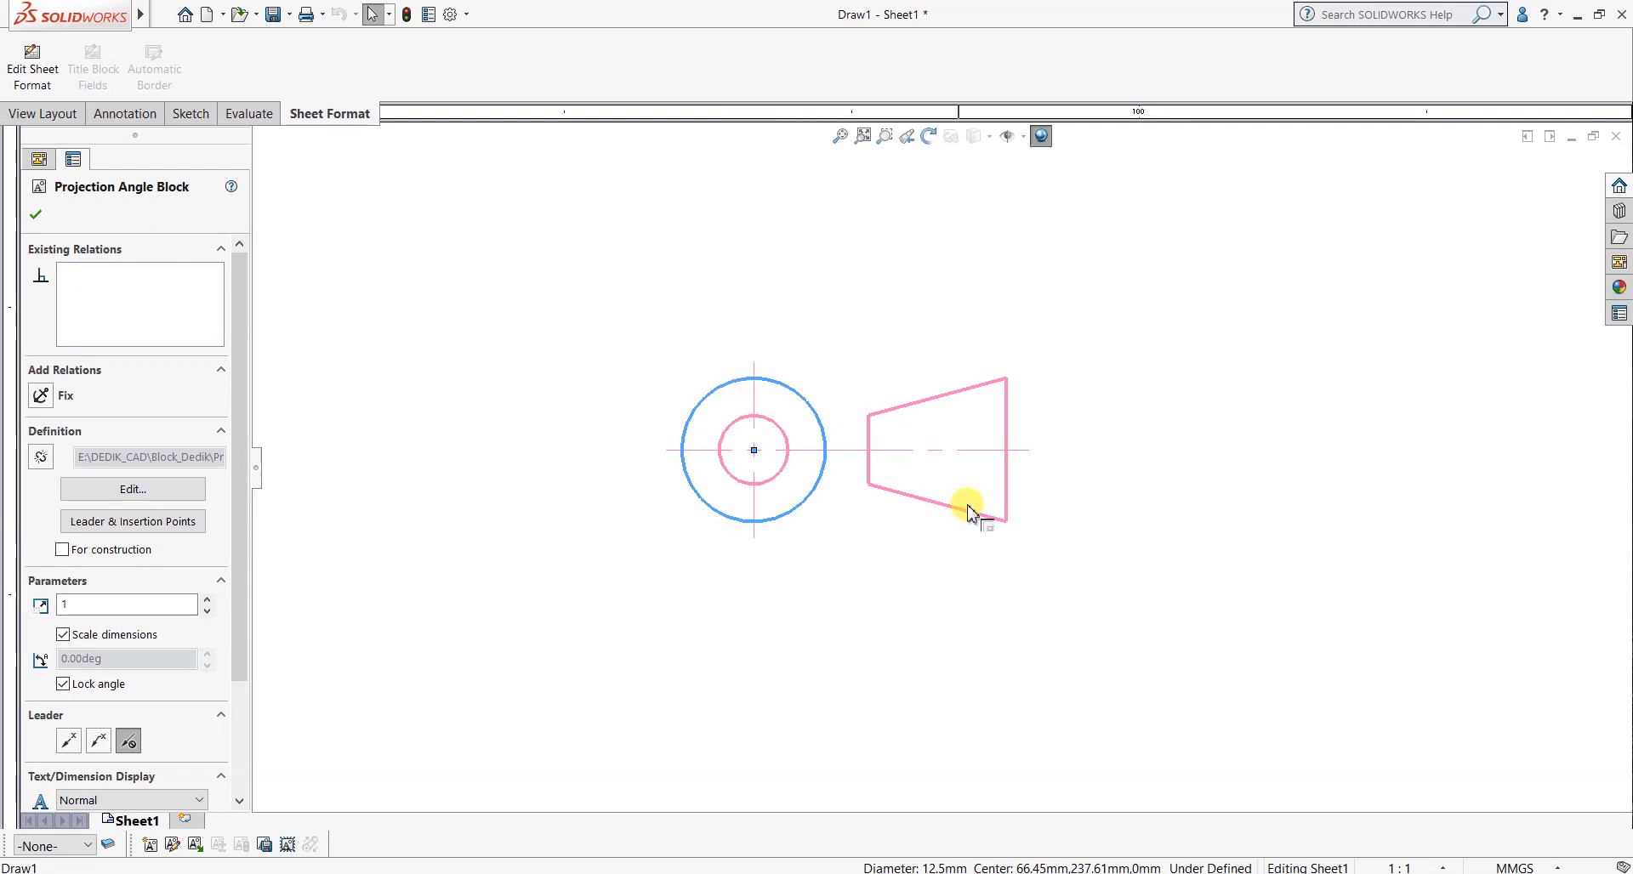
left_click(828, 350)
left_click(758, 450)
left_click(774, 539)
left_click_drag(757, 453, 640, 398)
left_click(701, 535)
scroll(586, 378, "down", 1)
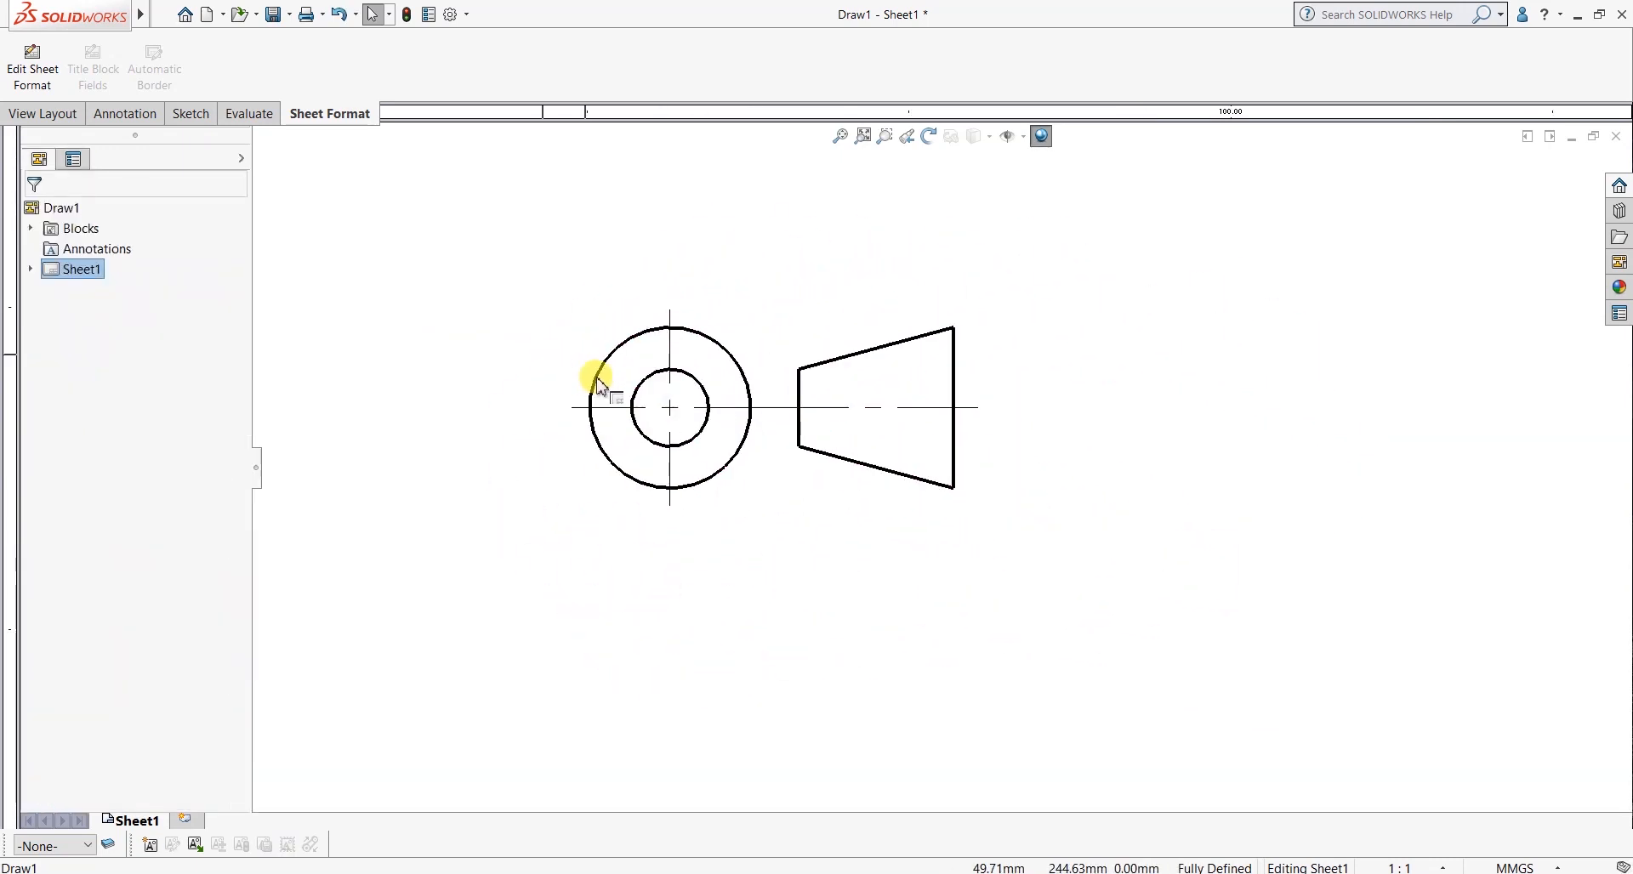
left_click_drag(669, 403, 721, 452)
left_click(832, 562)
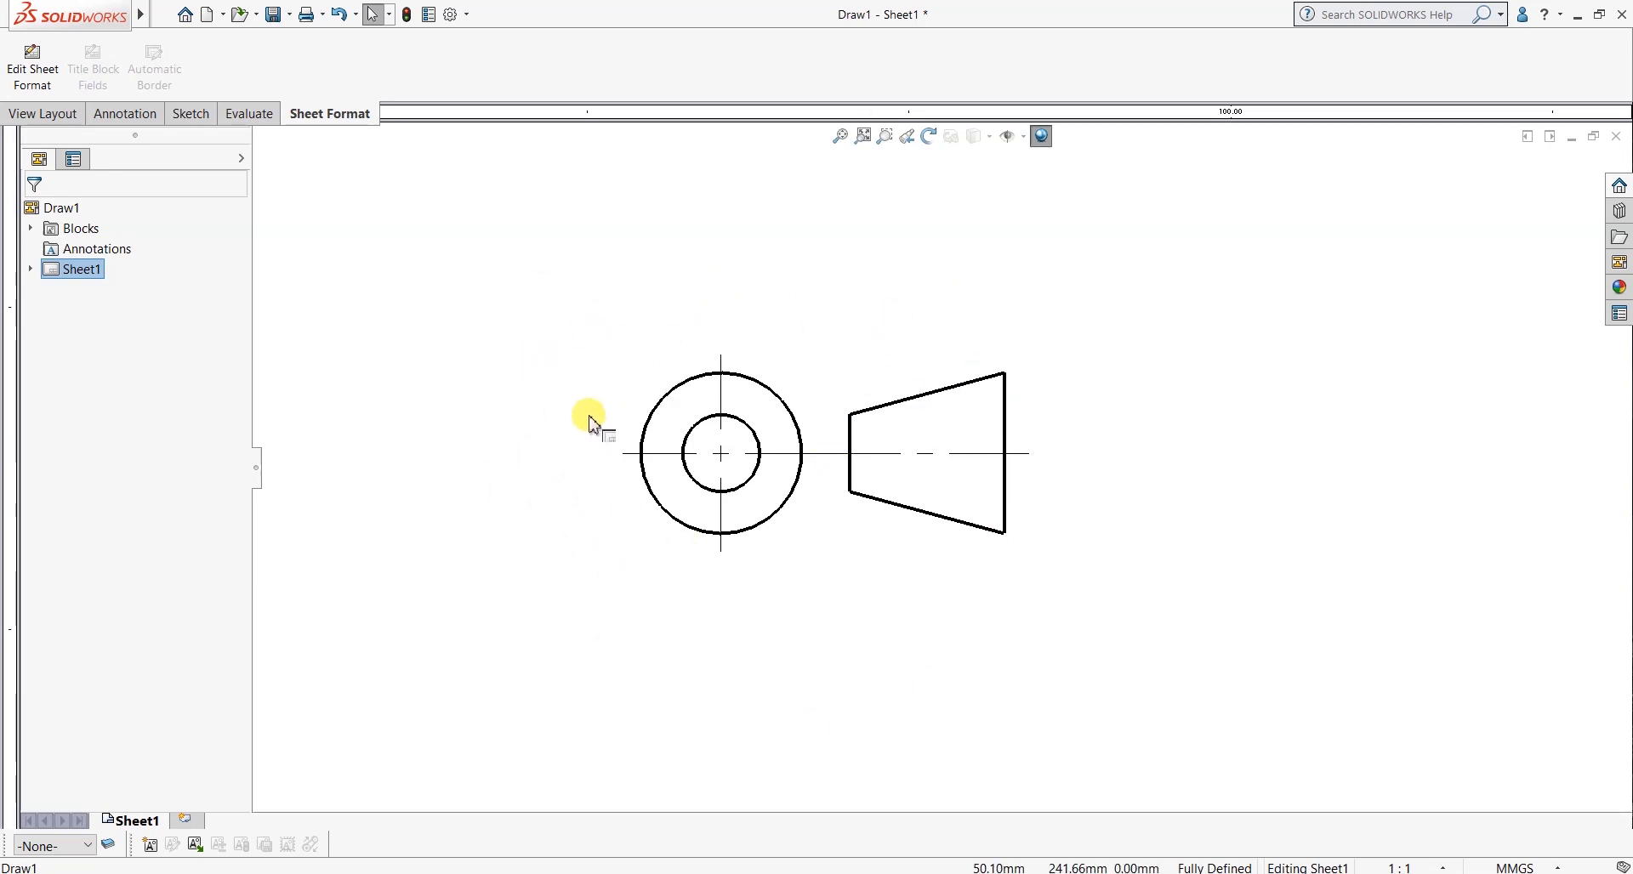
Save the whole symbol block to E:\DEDIK_CAD\Block_Dedik as Projection Angle Block.SLDBLK, replacing the existing file.
mouse_move(543, 278)
left_mouse_down()
mouse_move(1110, 657)
mouse_move(1086, 626)
mouse_move(1113, 616)
mouse_move(1103, 600)
left_mouse_up()
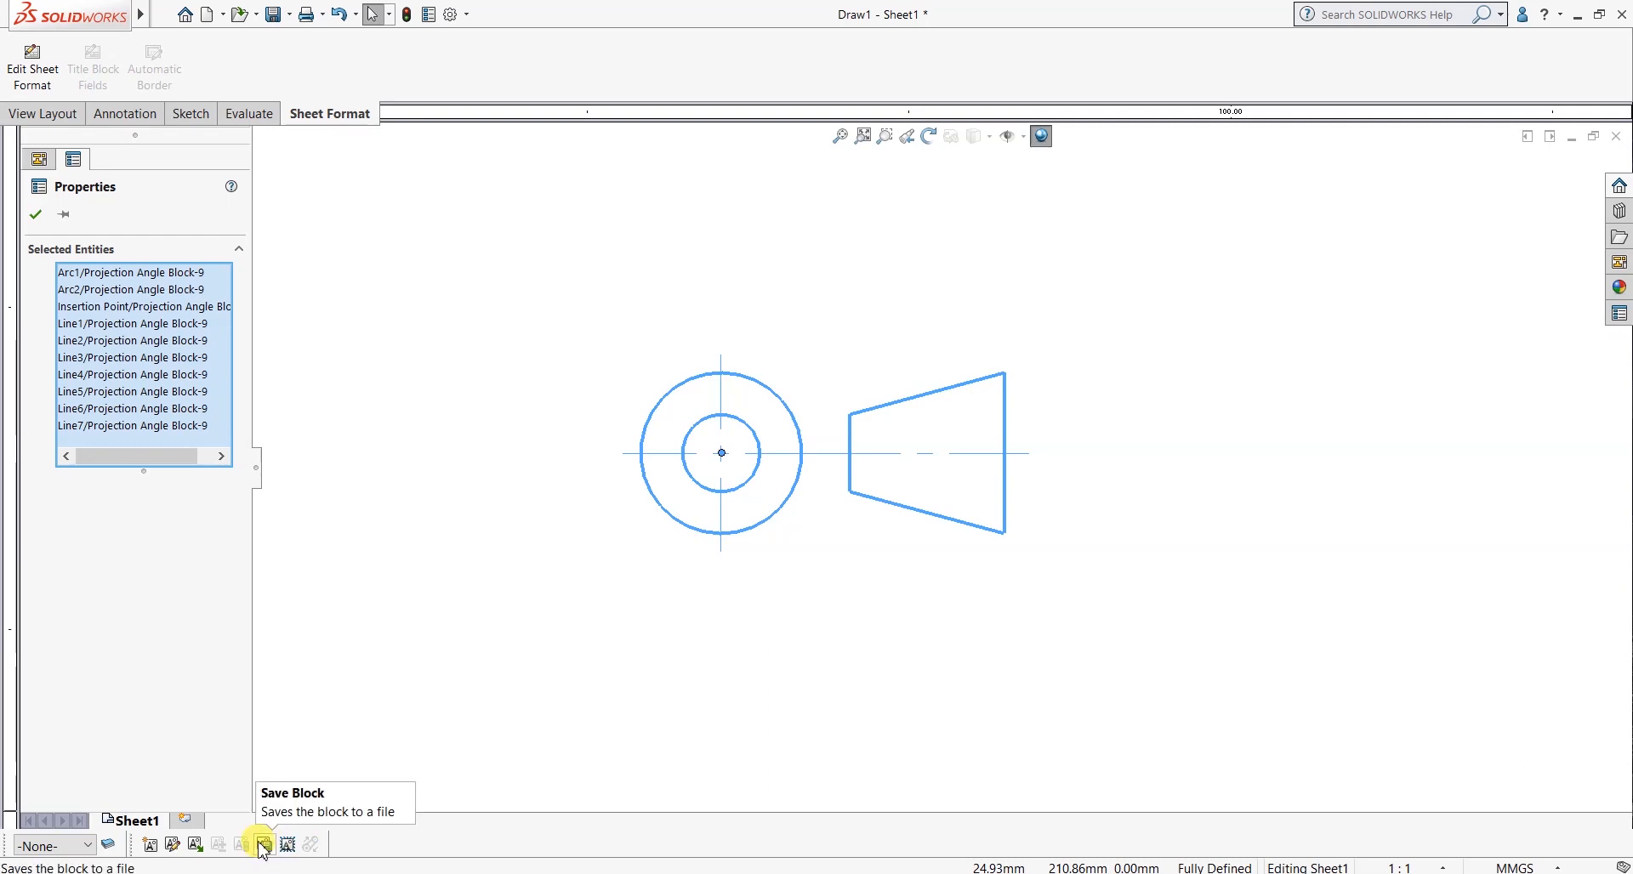
left_click(263, 844)
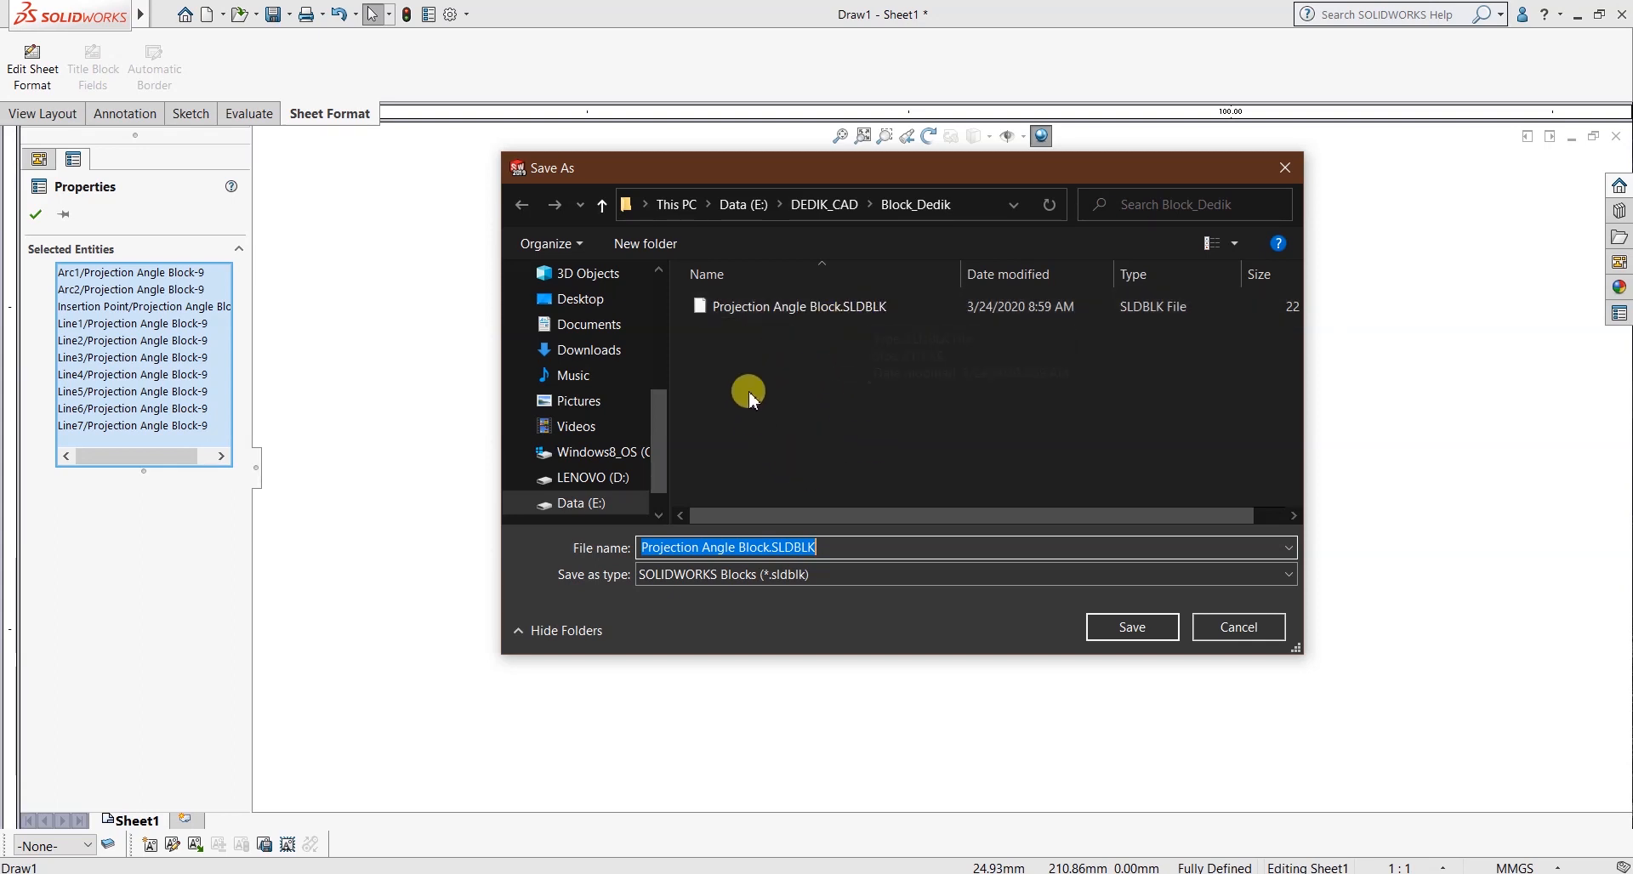
left_click(763, 321)
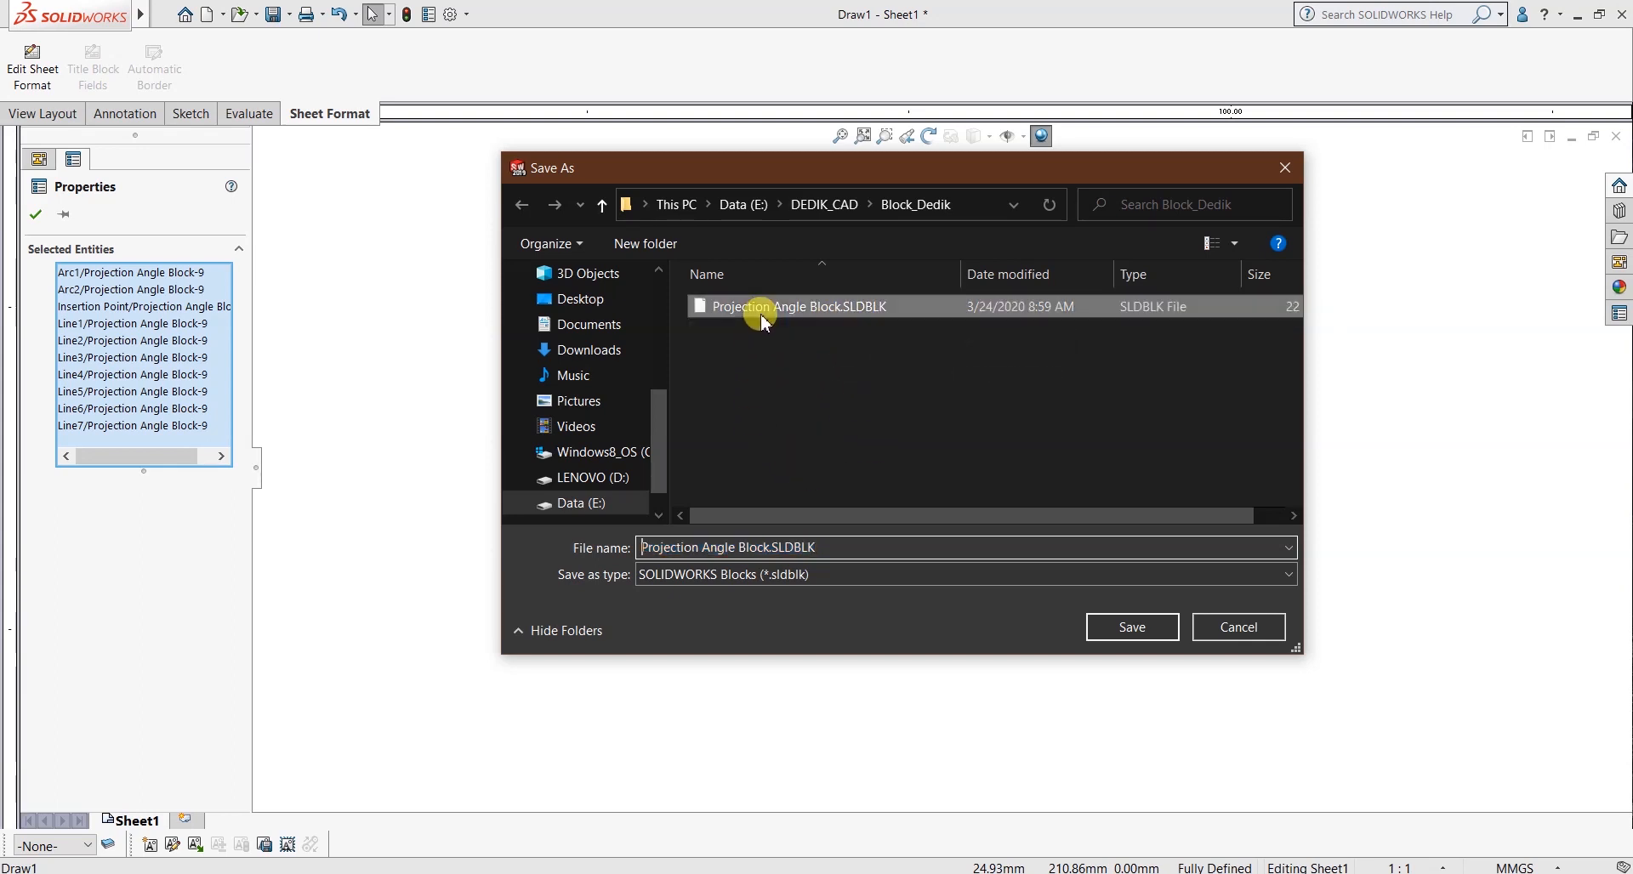
left_click(742, 206)
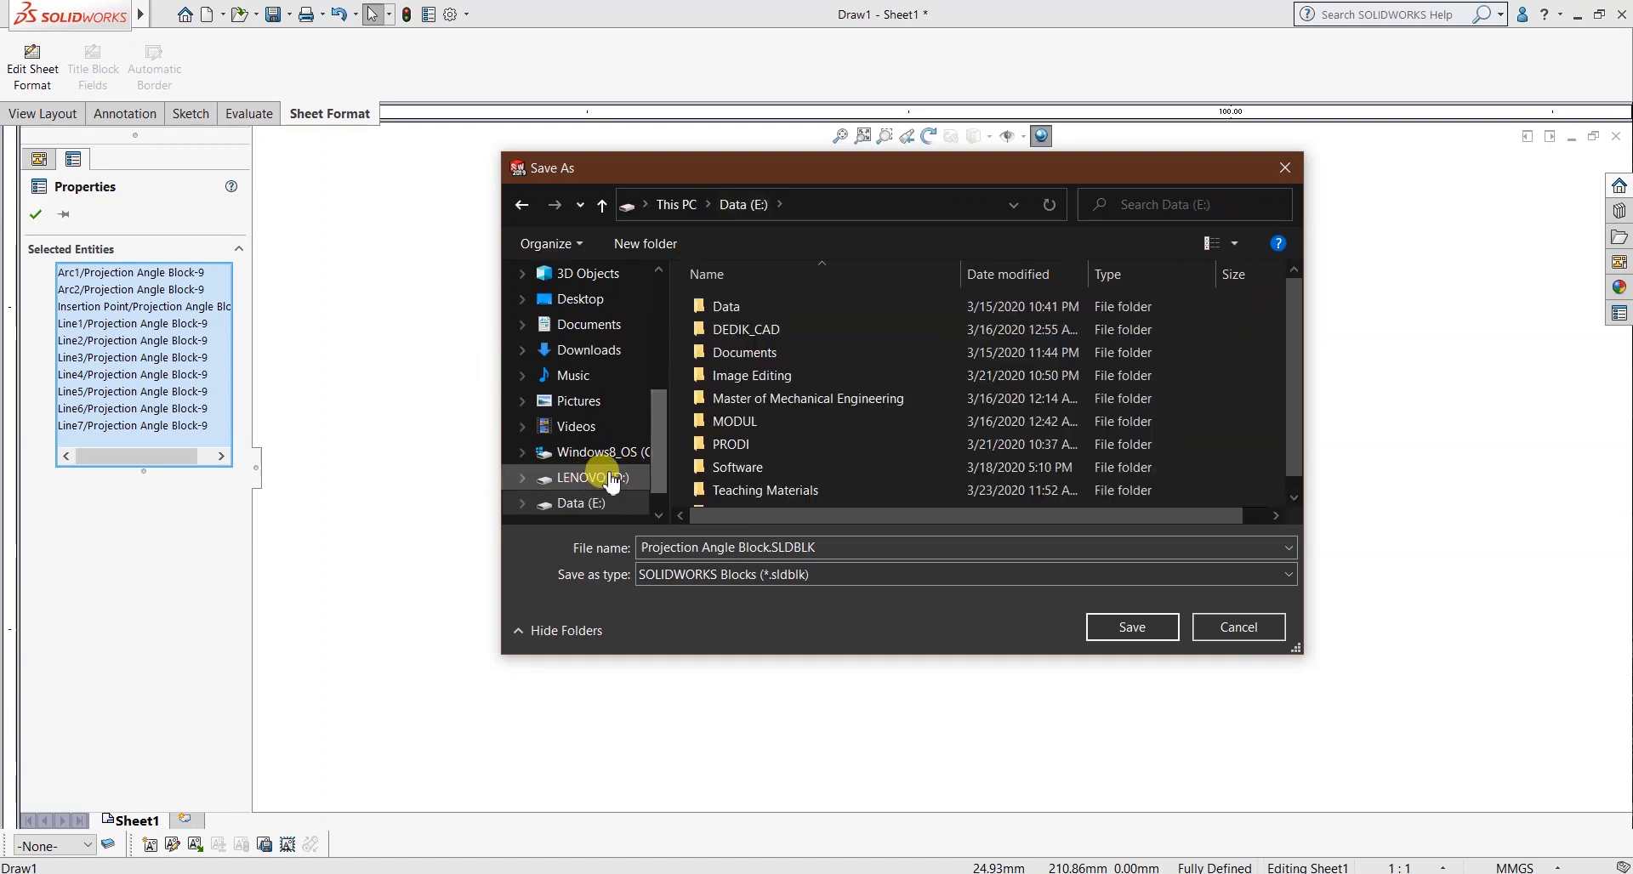
double_click(746, 329)
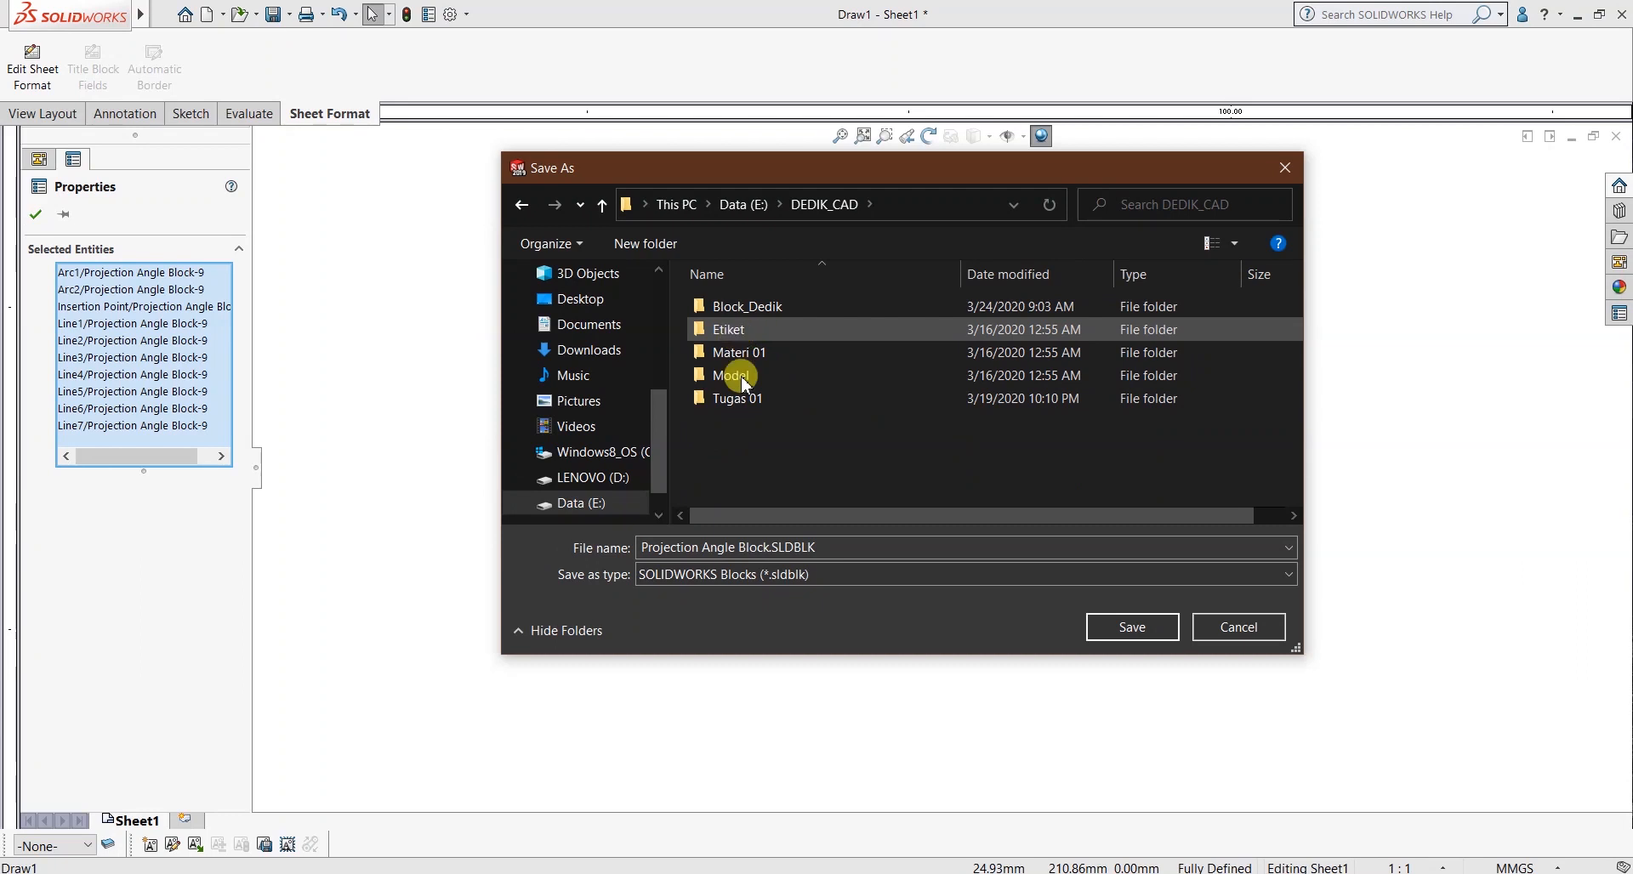
double_click(748, 308)
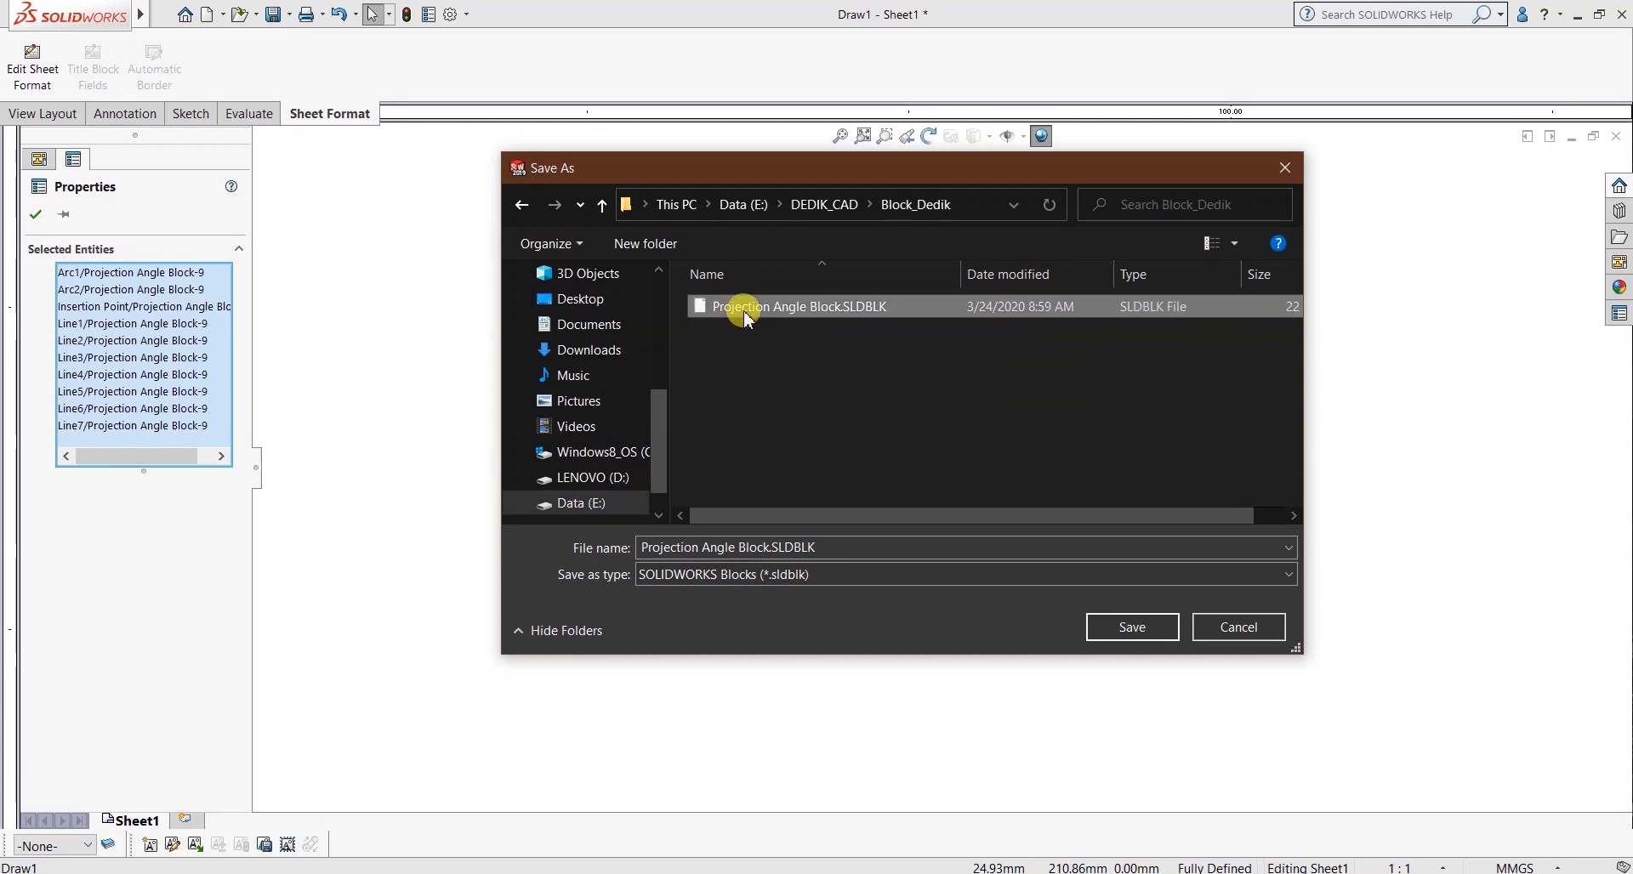
left_click(1098, 628)
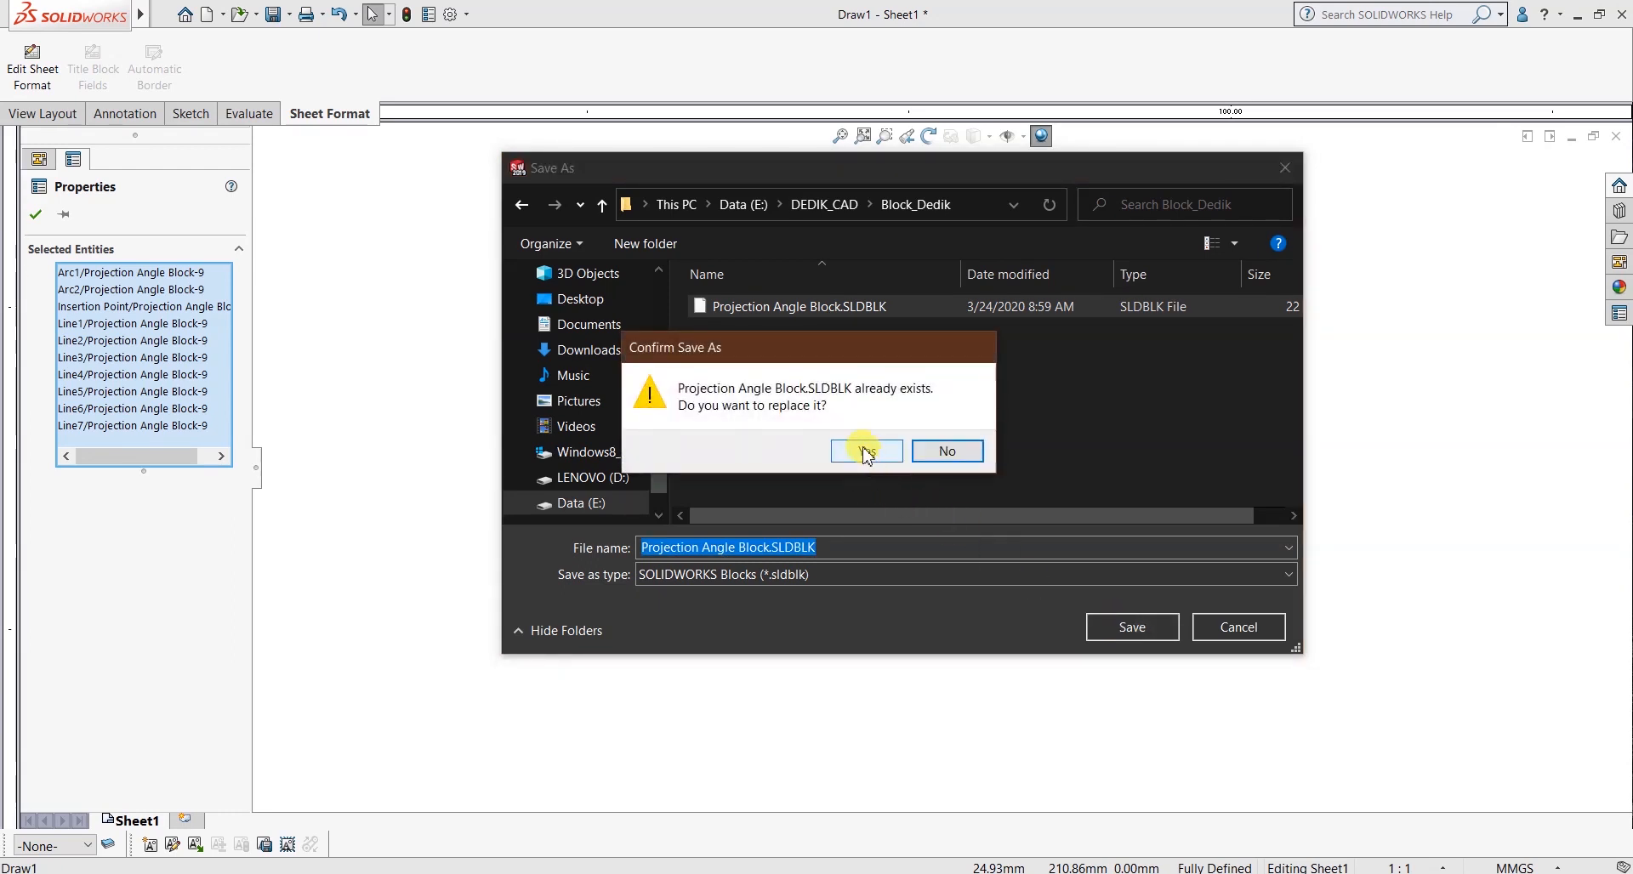
left_click(866, 452)
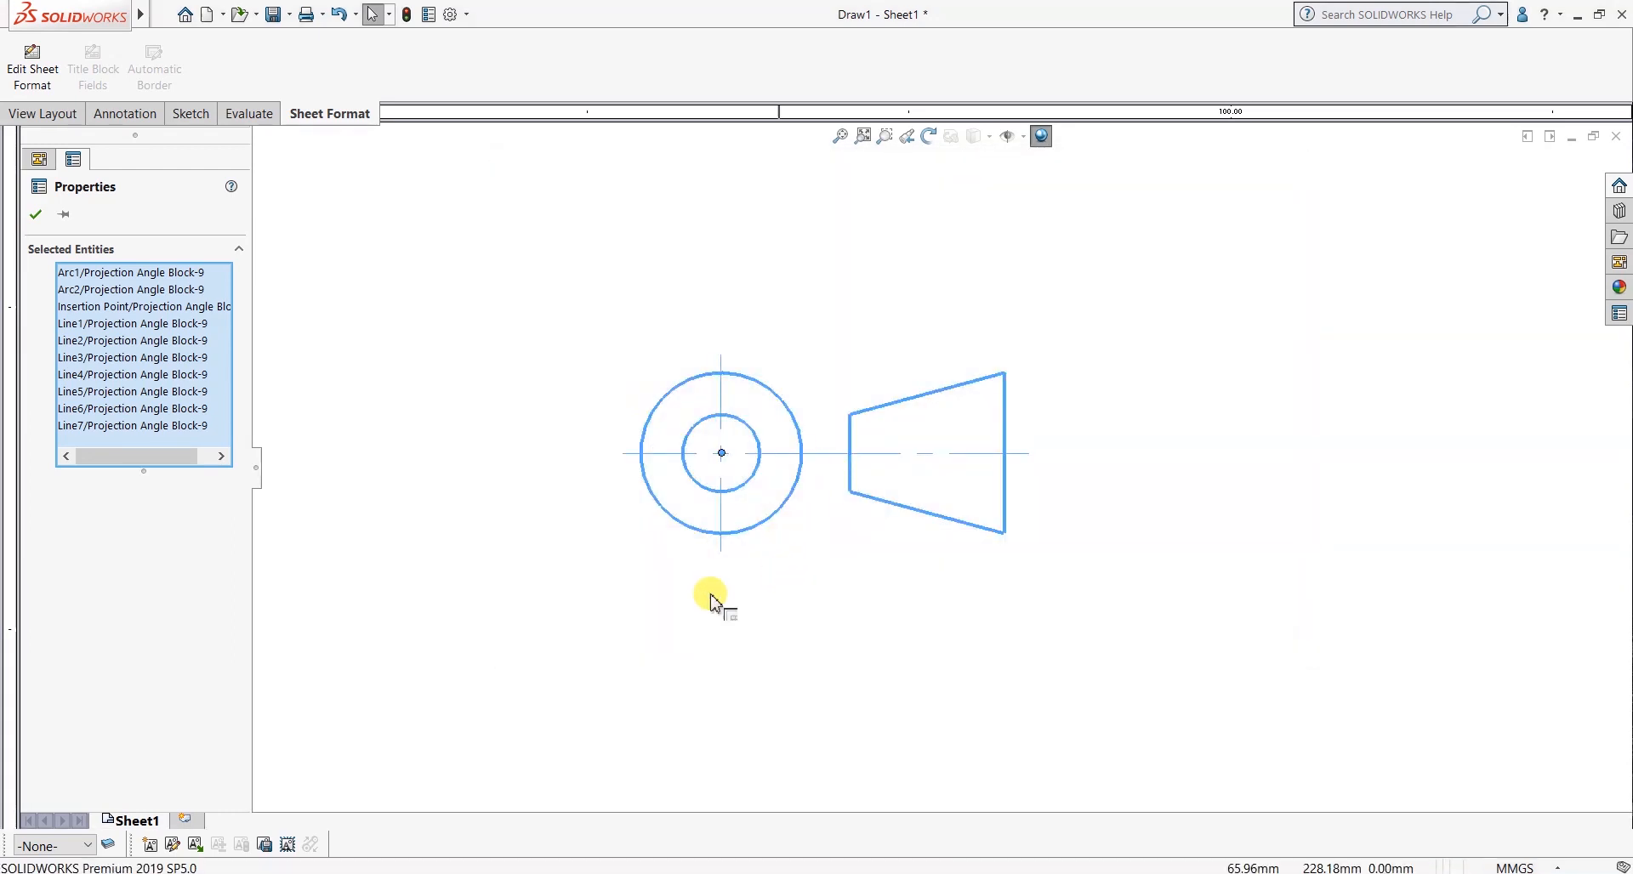
left_click(494, 521)
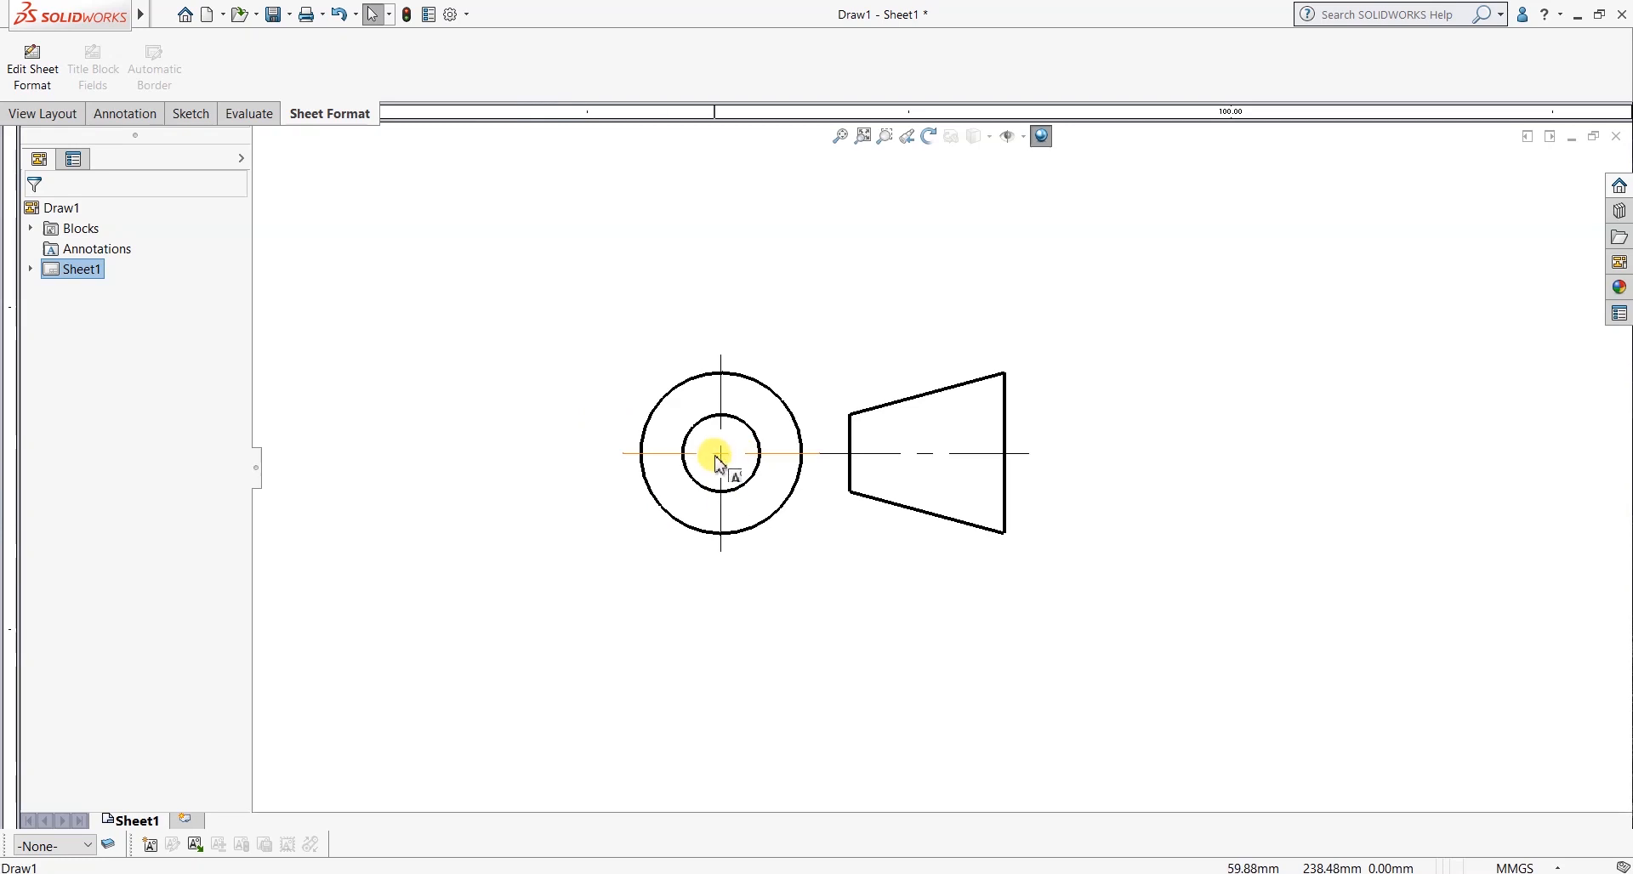
Move the symbol block by its insertion point and delete the whole block from the sheet.
left_click_drag(726, 459, 705, 415)
left_click(608, 602)
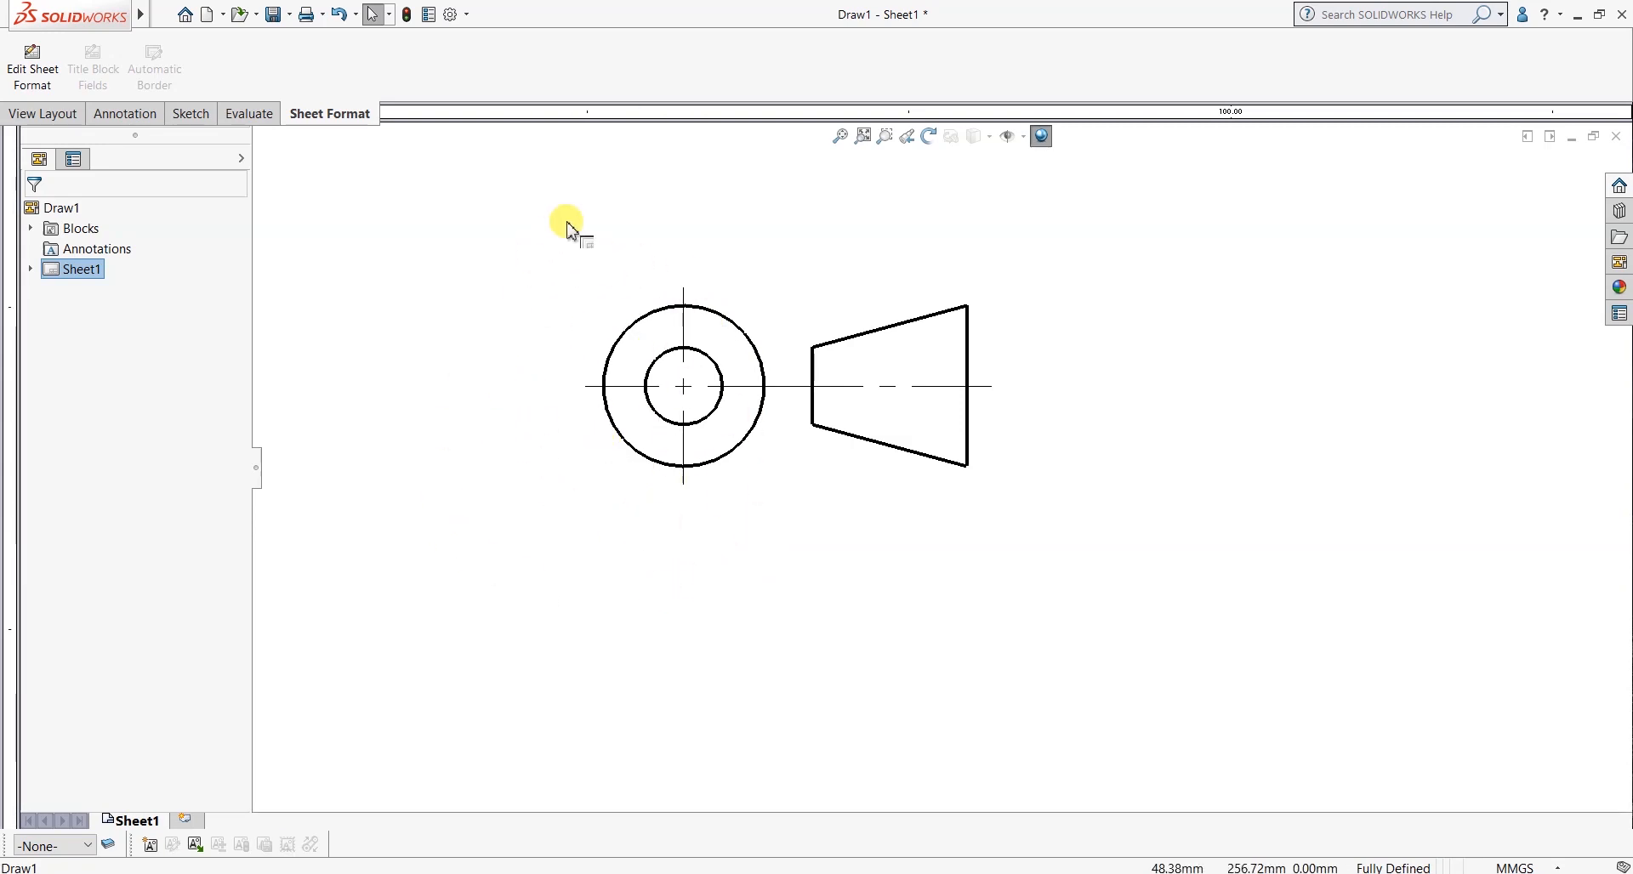
left_click_drag(532, 208, 1105, 568)
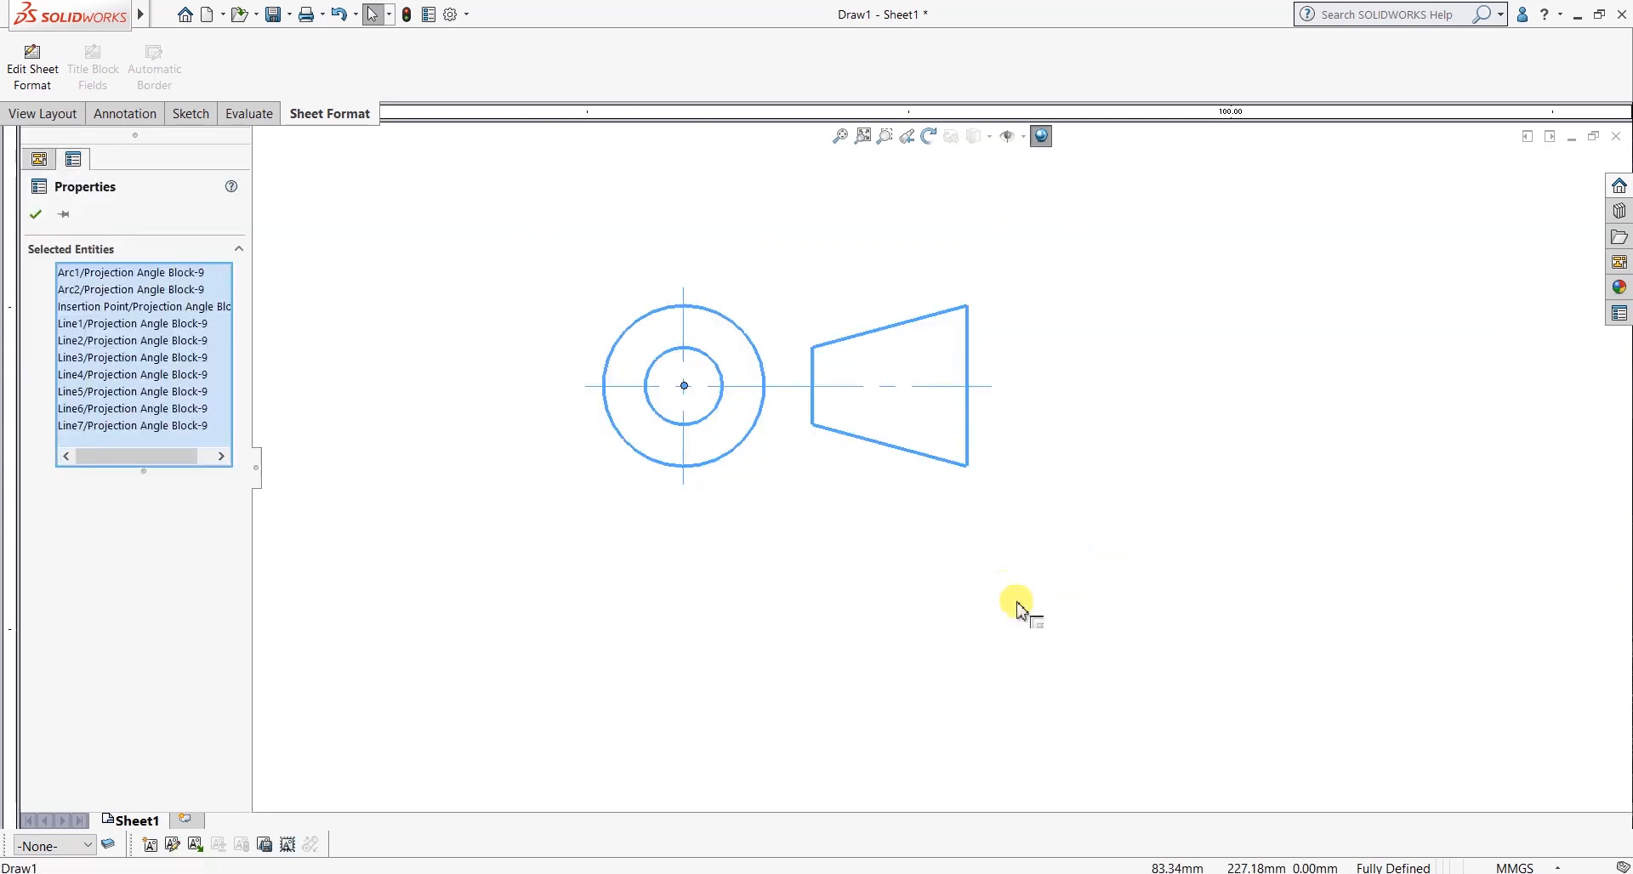
key("Delete")
scroll(1003, 608, "up", 5)
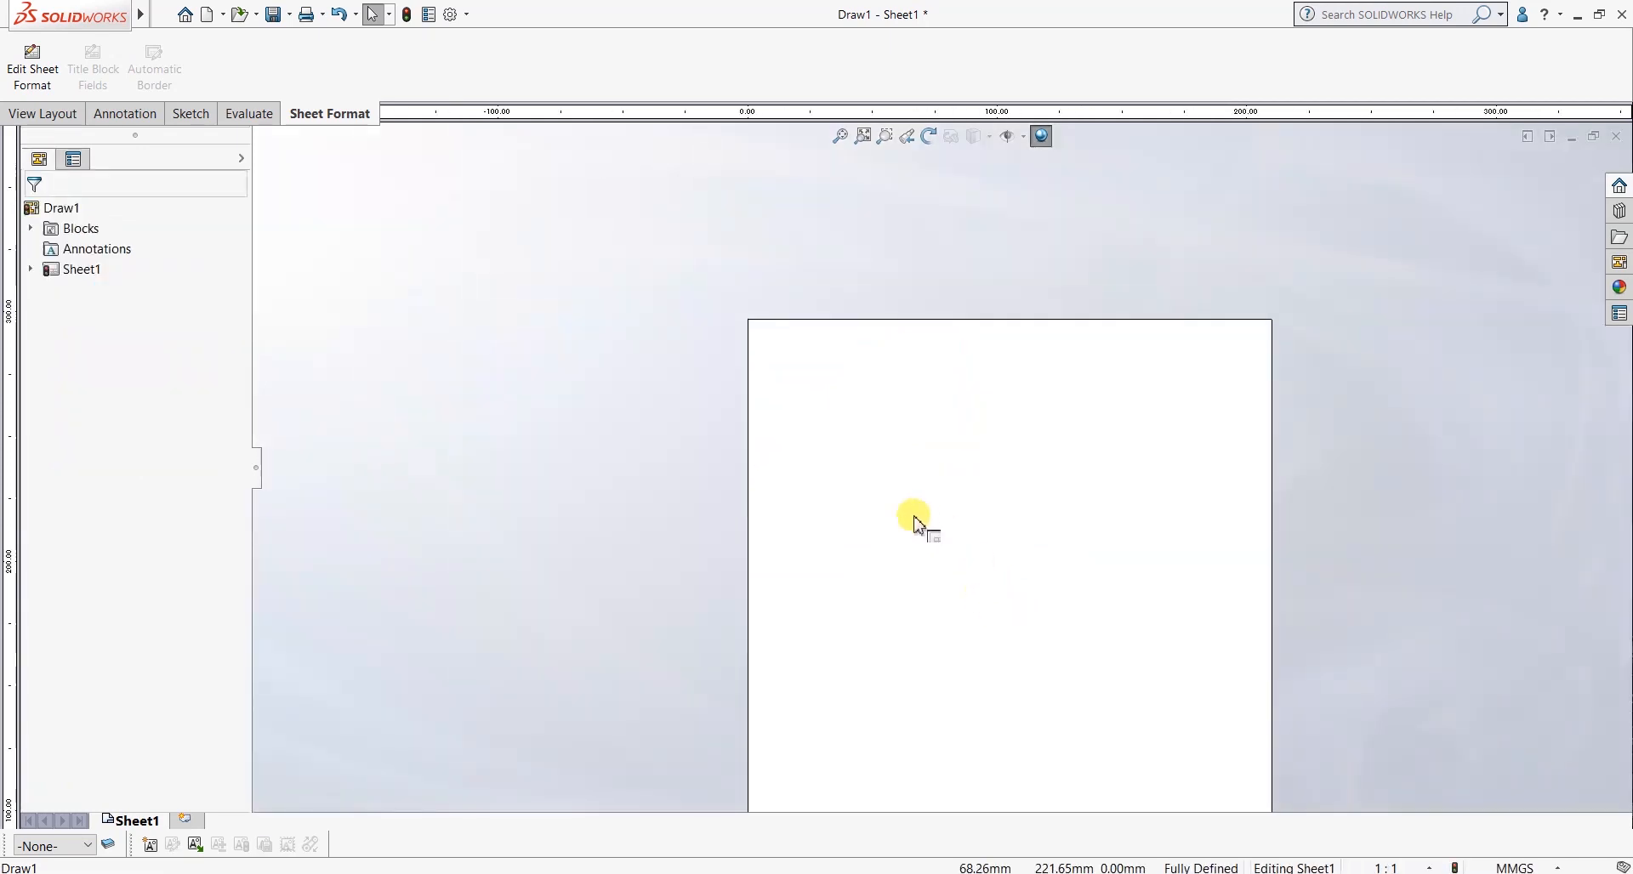
scroll(936, 504, "up", 4)
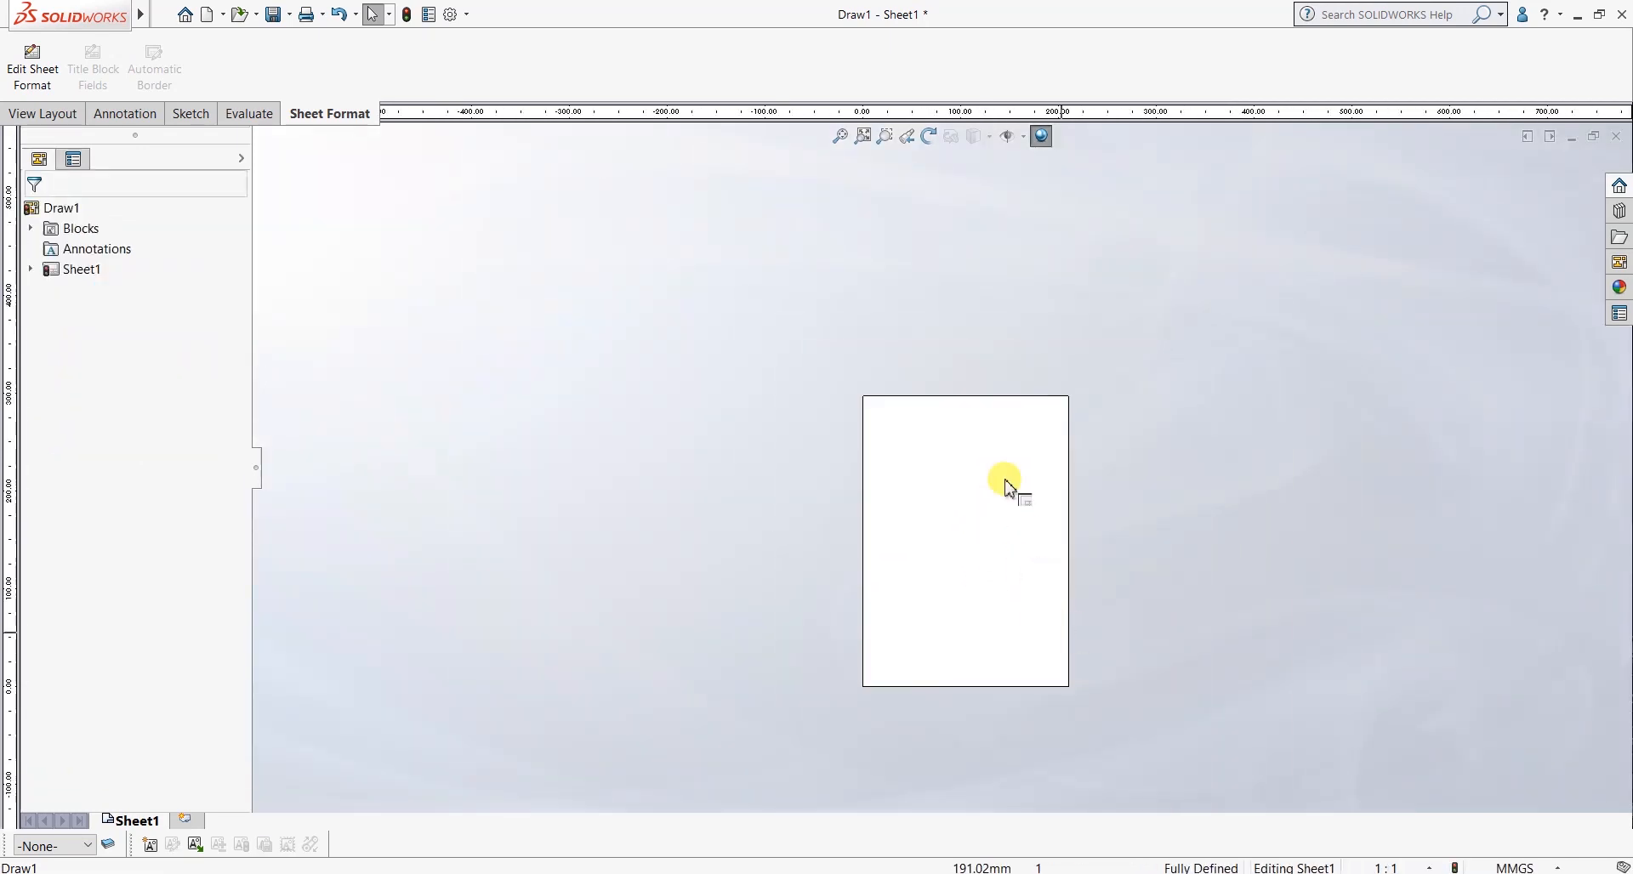
scroll(1009, 485, "down", 3)
scroll(884, 323, "down", 5)
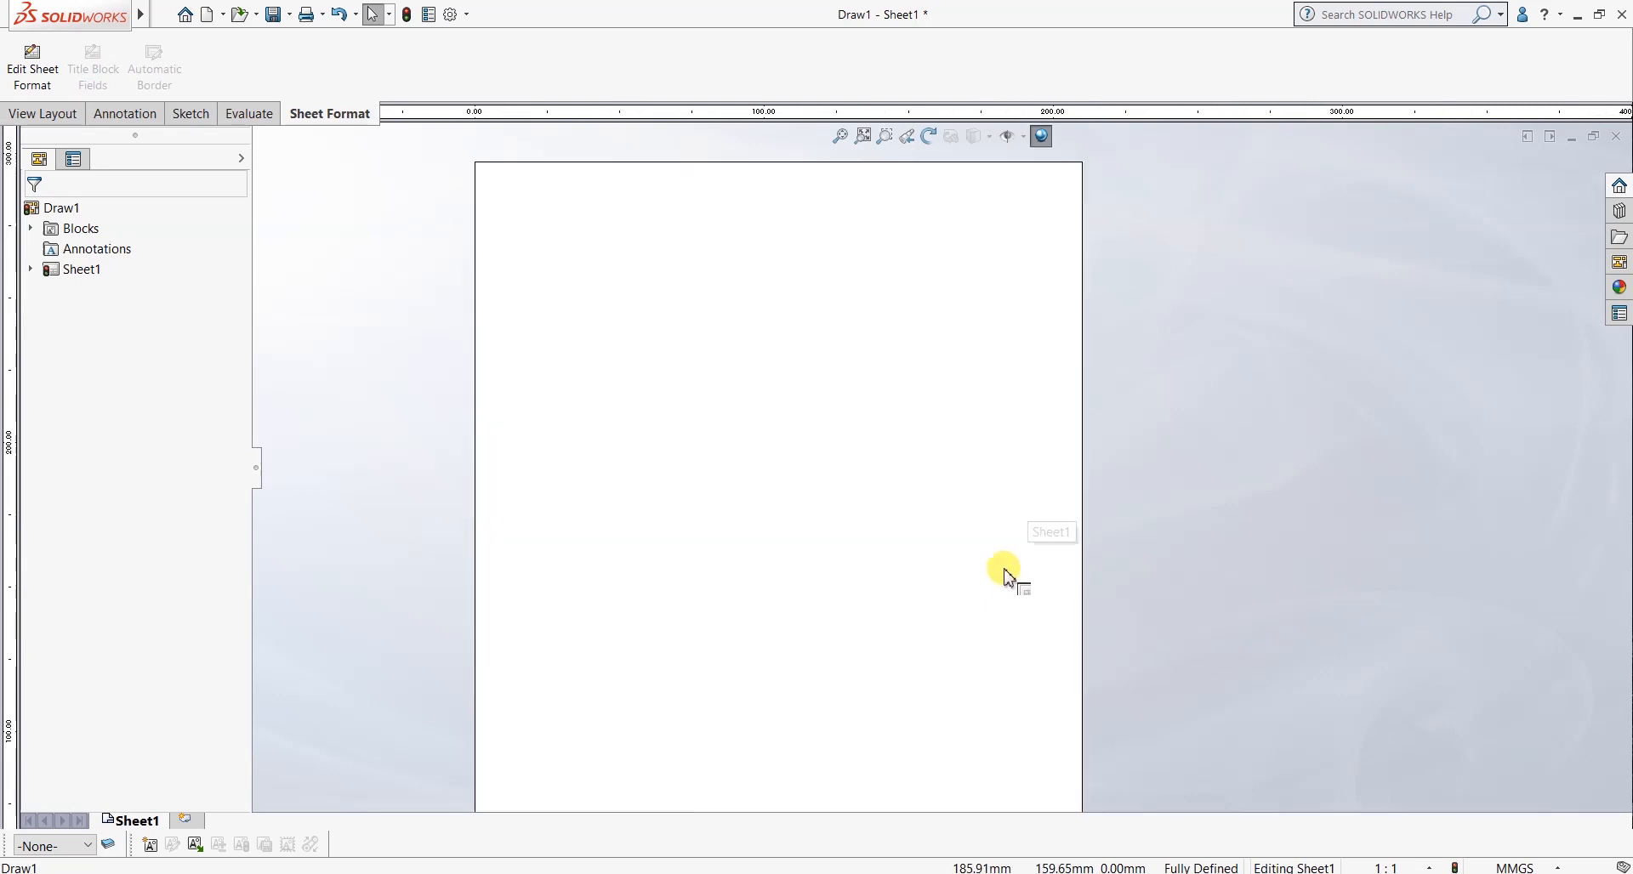
scroll(752, 463, "up", 2)
scroll(725, 437, "down", 1)
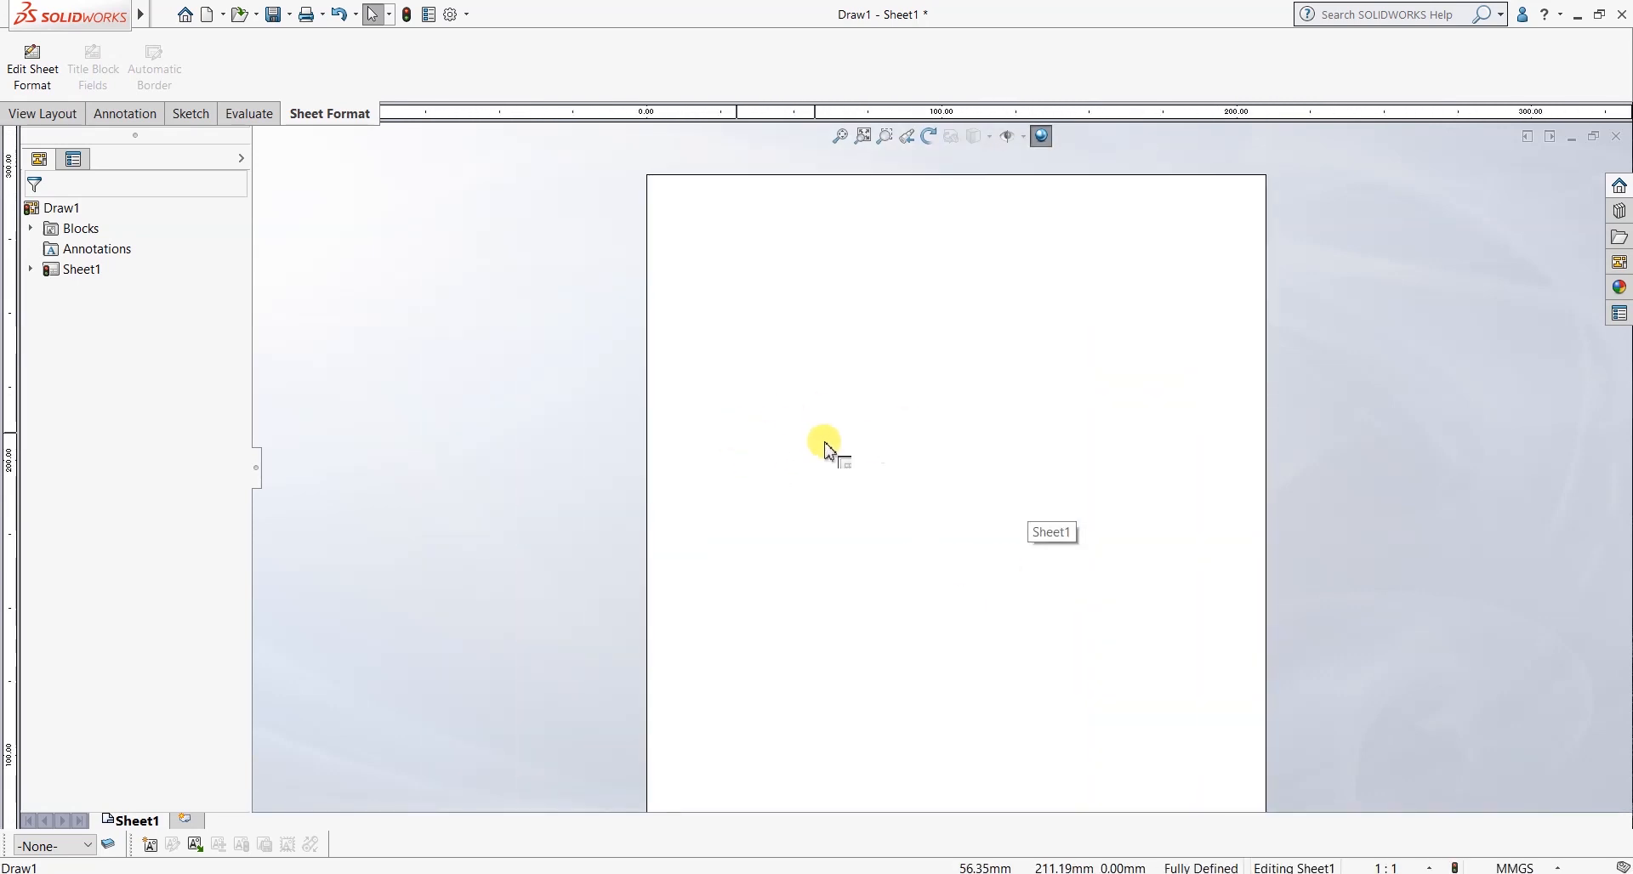
scroll(935, 484, "down", 3)
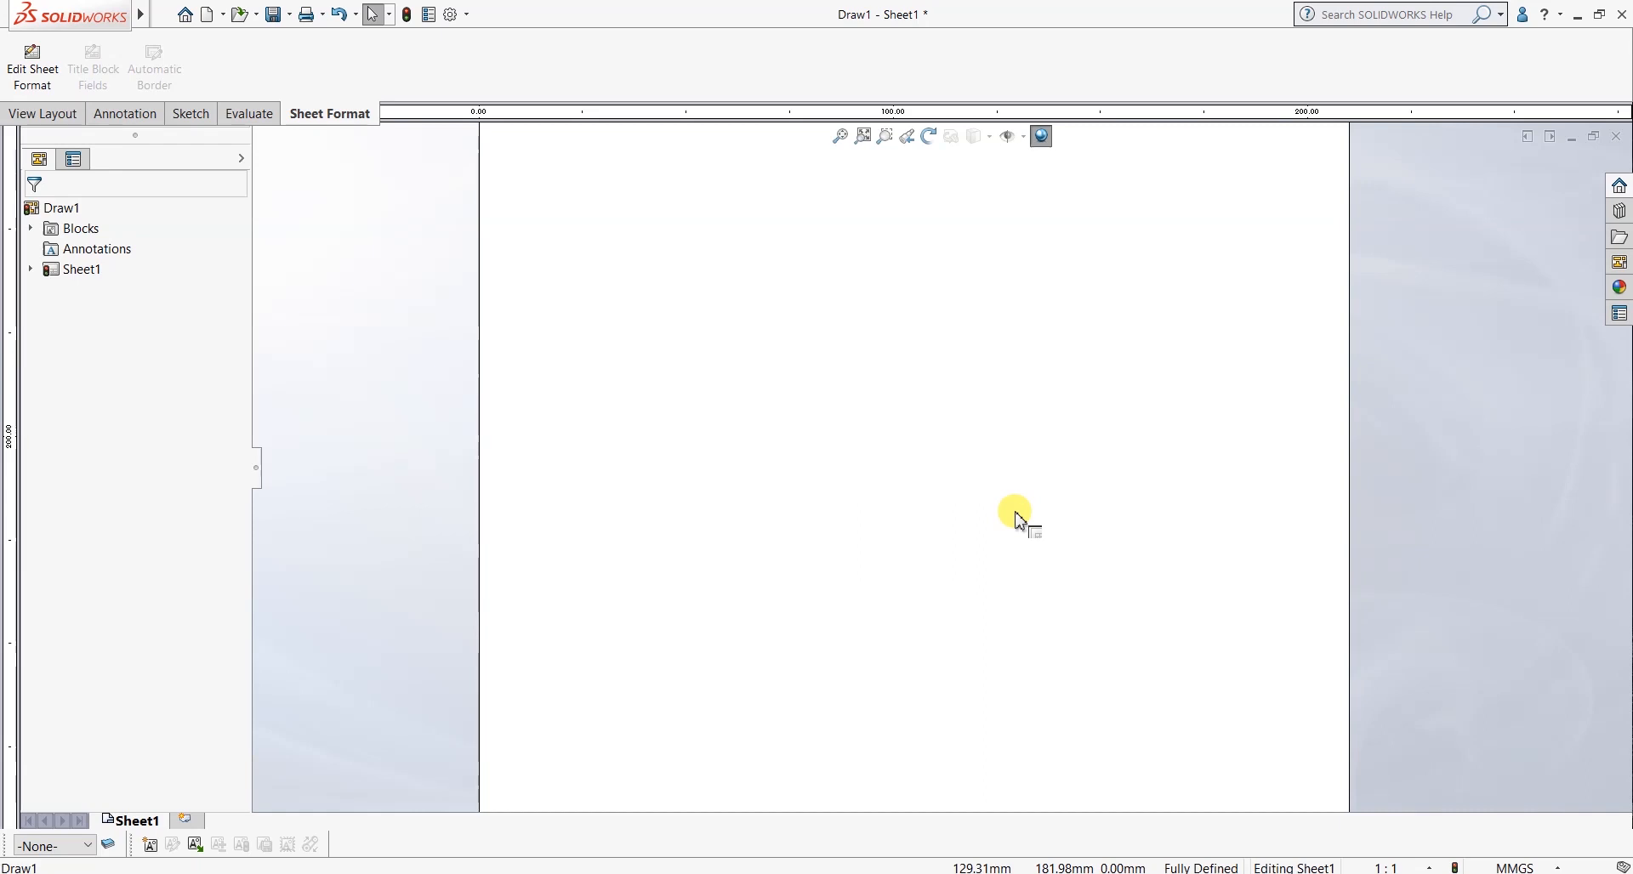
Start inserting a block and load Projection Angle Block.SLDBLK from E:\DEDIK_CAD\Block_Dedik.
left_click(196, 847)
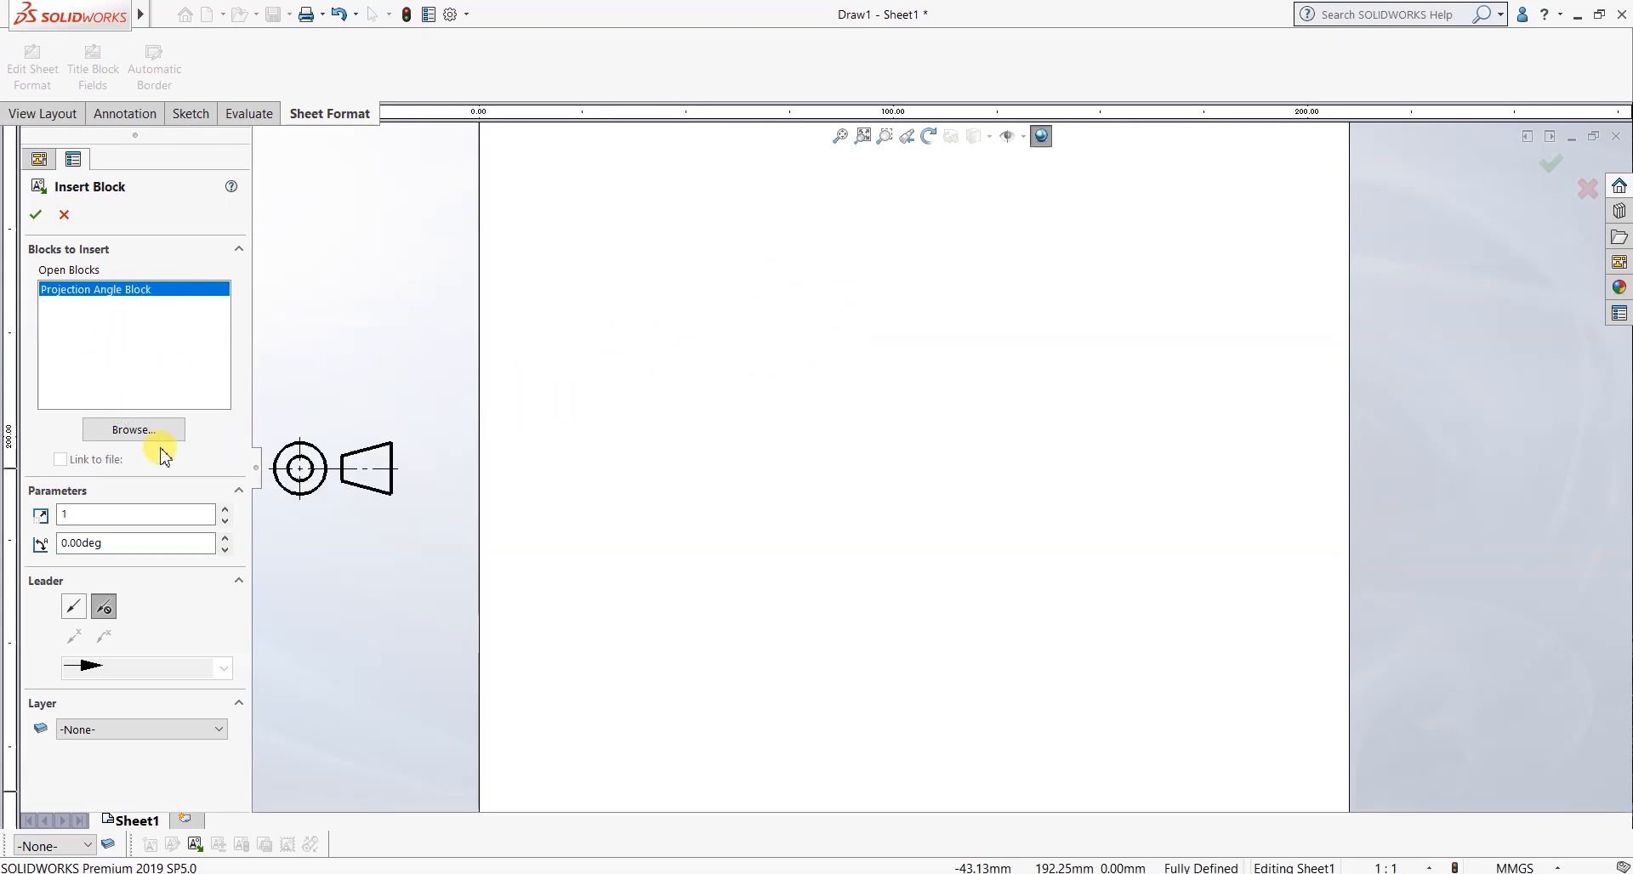
left_click(134, 430)
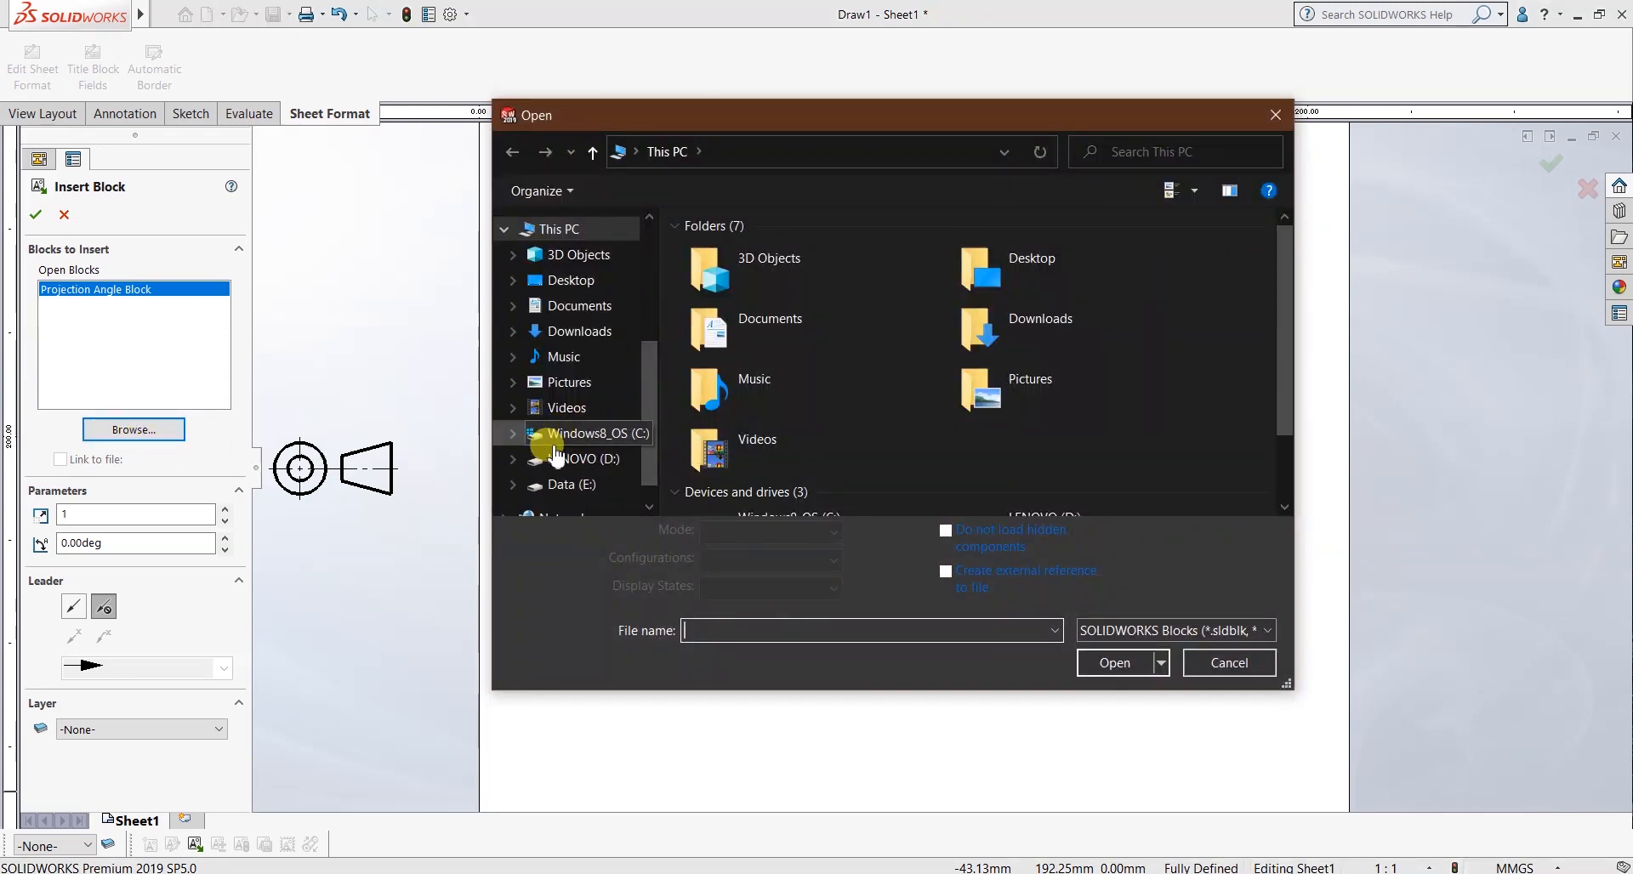
left_click(571, 485)
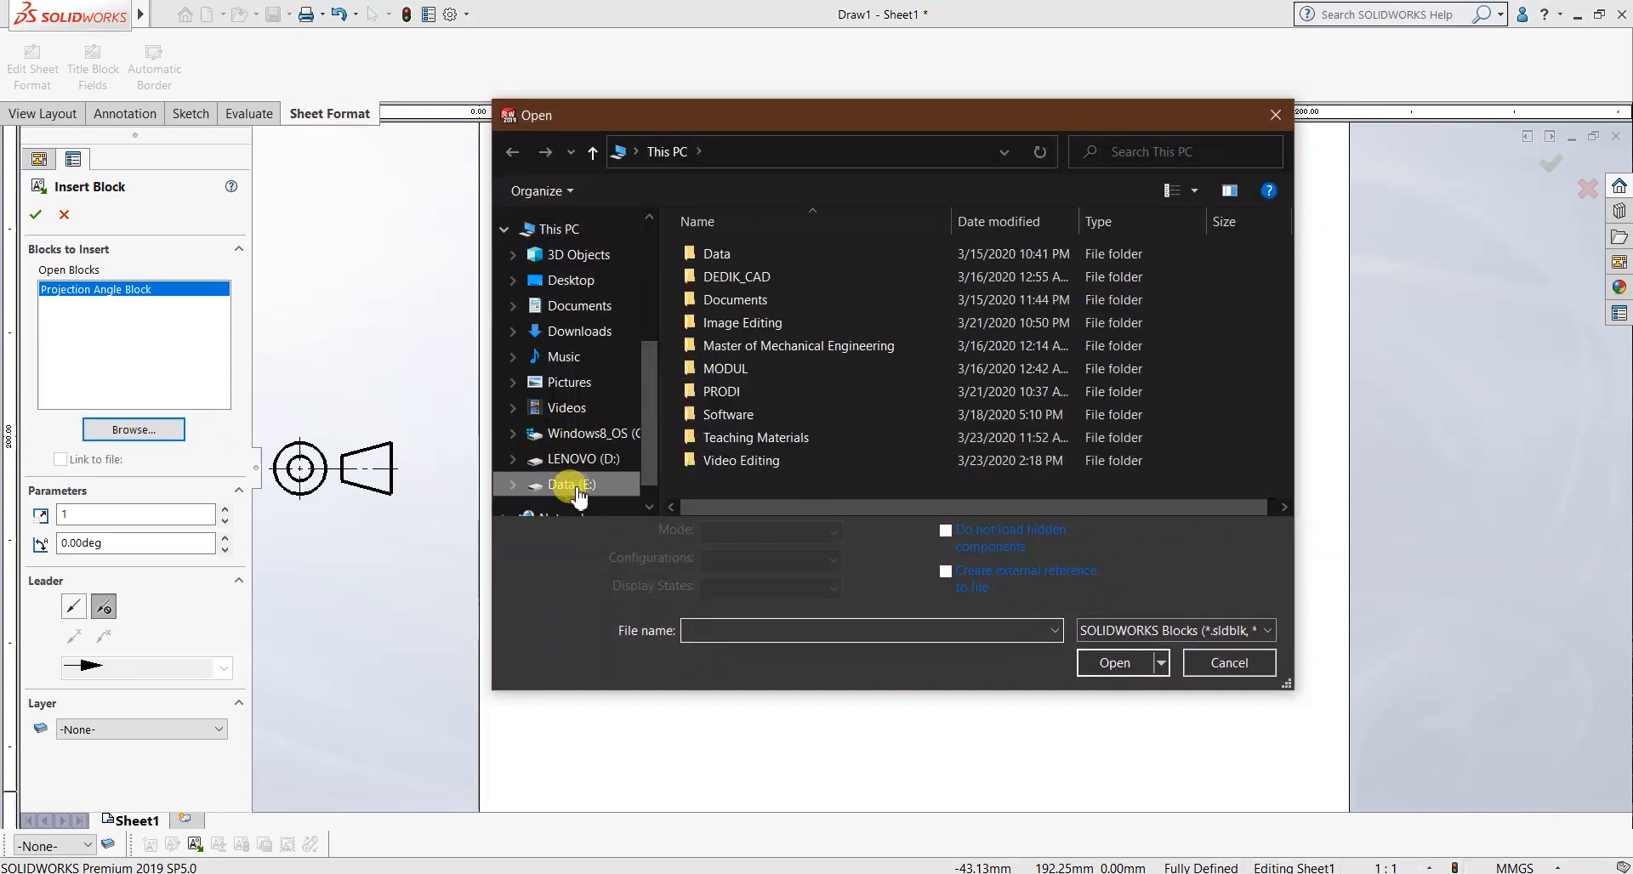
double_click(748, 277)
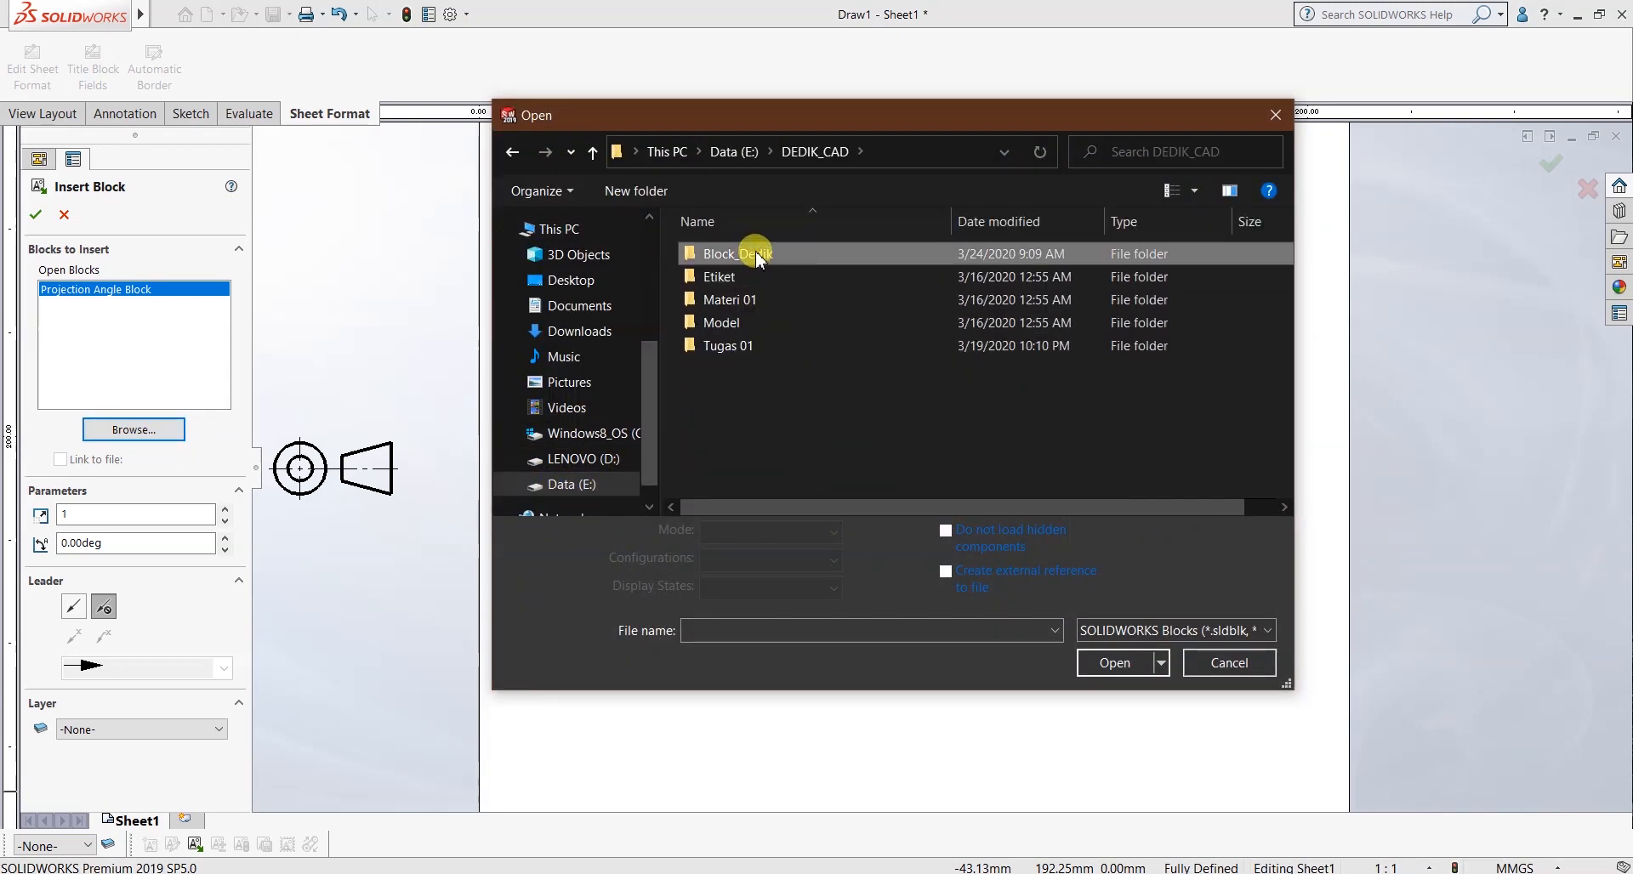
double_click(755, 254)
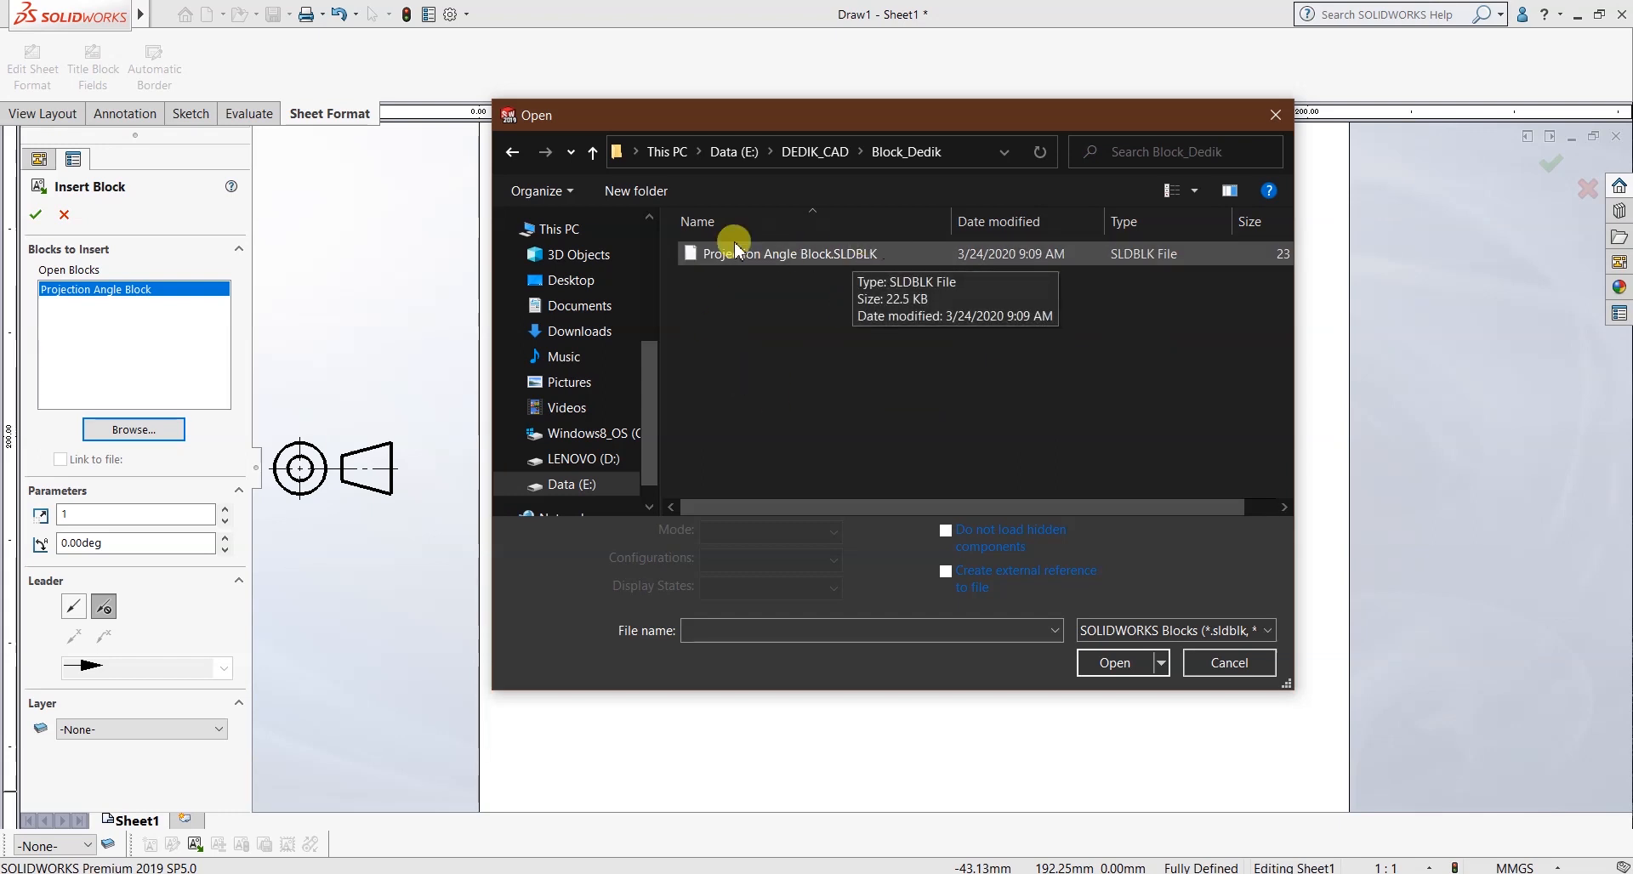
left_click(803, 262)
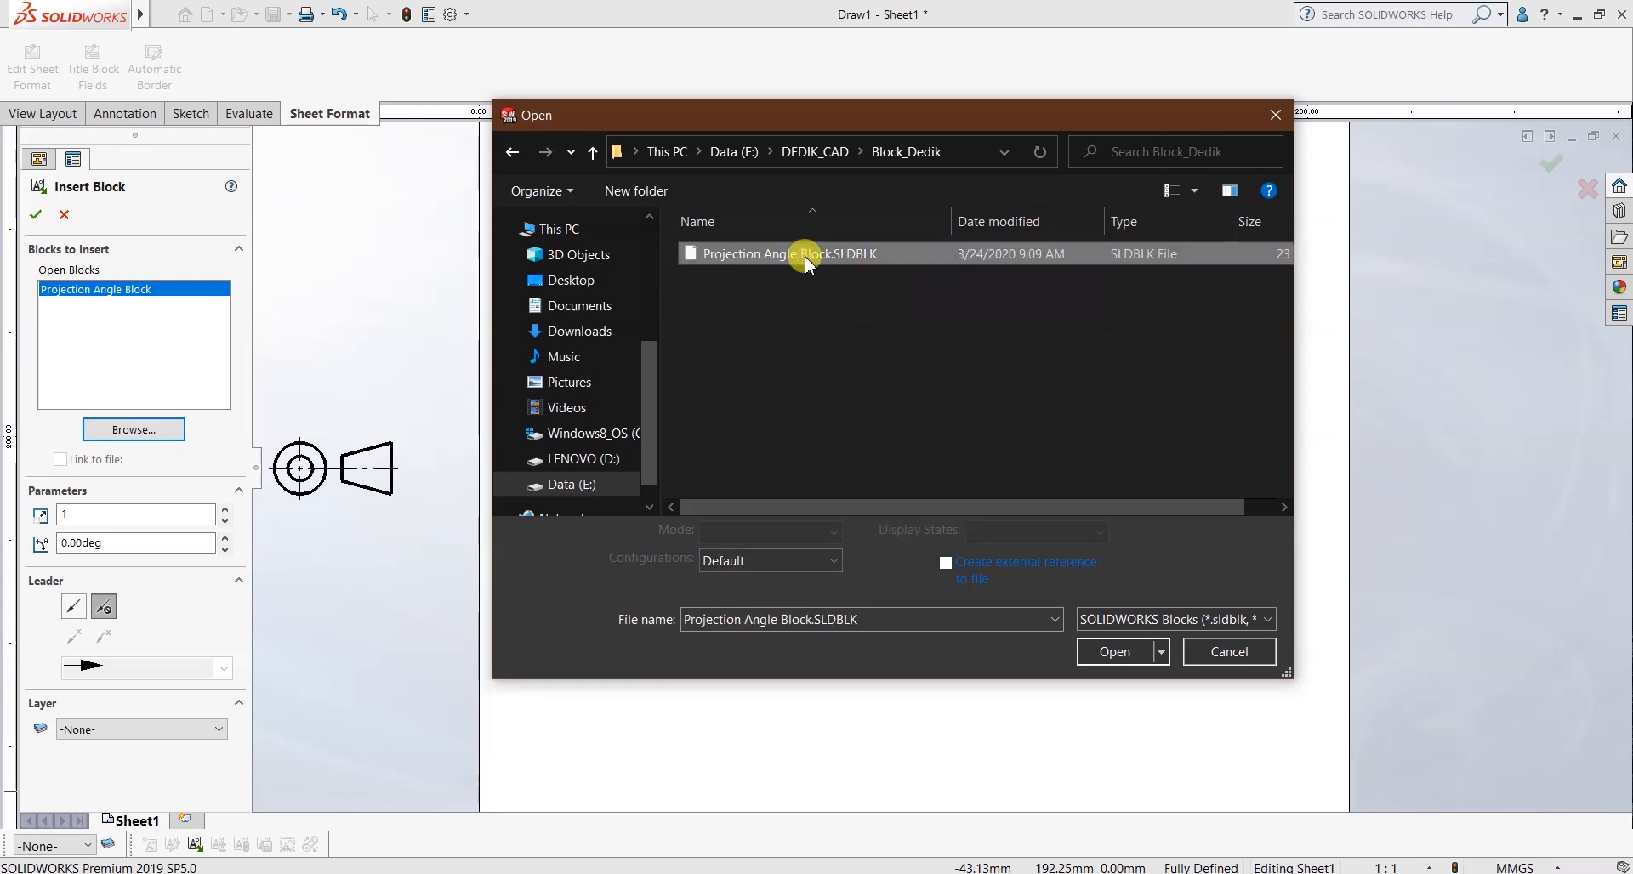
left_click(1112, 655)
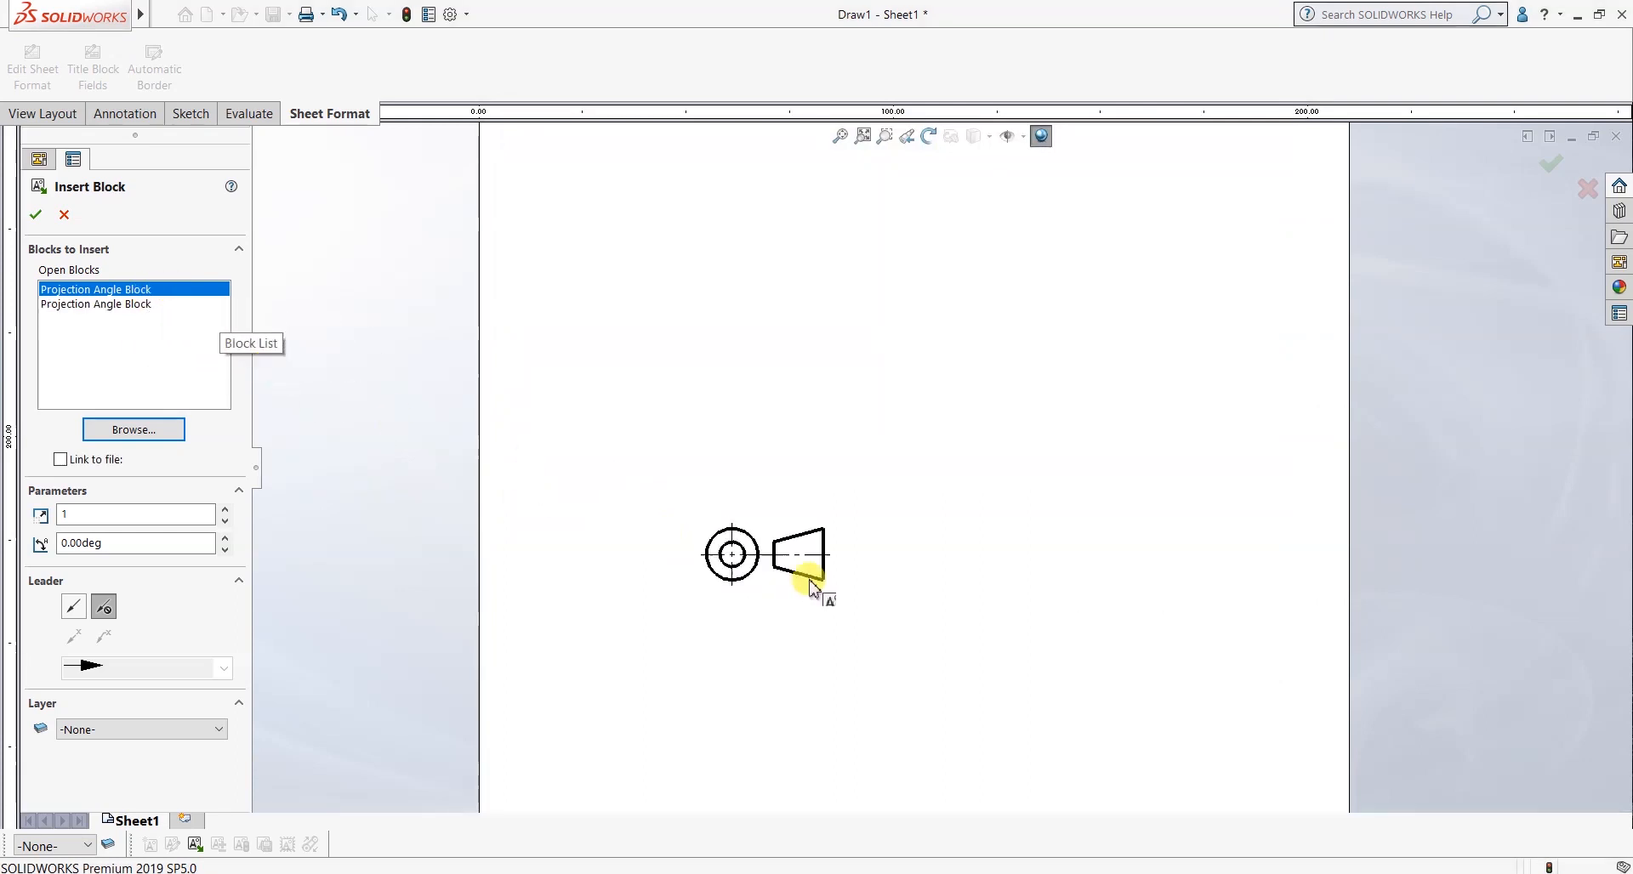
Place fifteen copies of the Projection Angle Block scattered over the upper part of the sheet and end the insertion.
key("z")
scroll(837, 301, "down", 5)
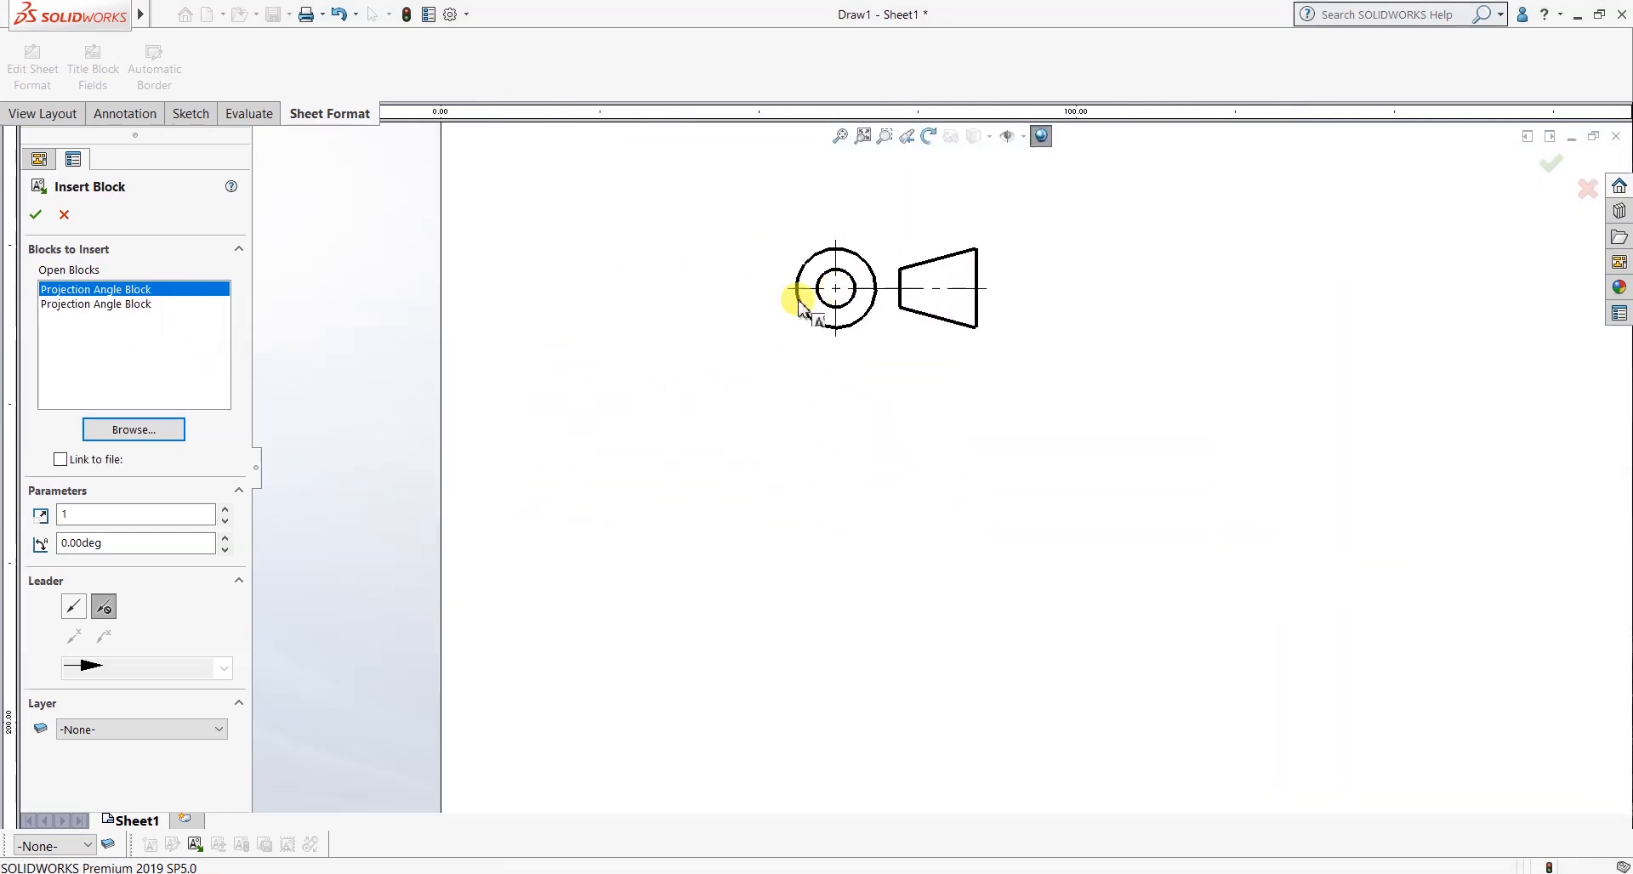
scroll(583, 270, "up", 2)
left_click(692, 292)
scroll(813, 281, "down", 1)
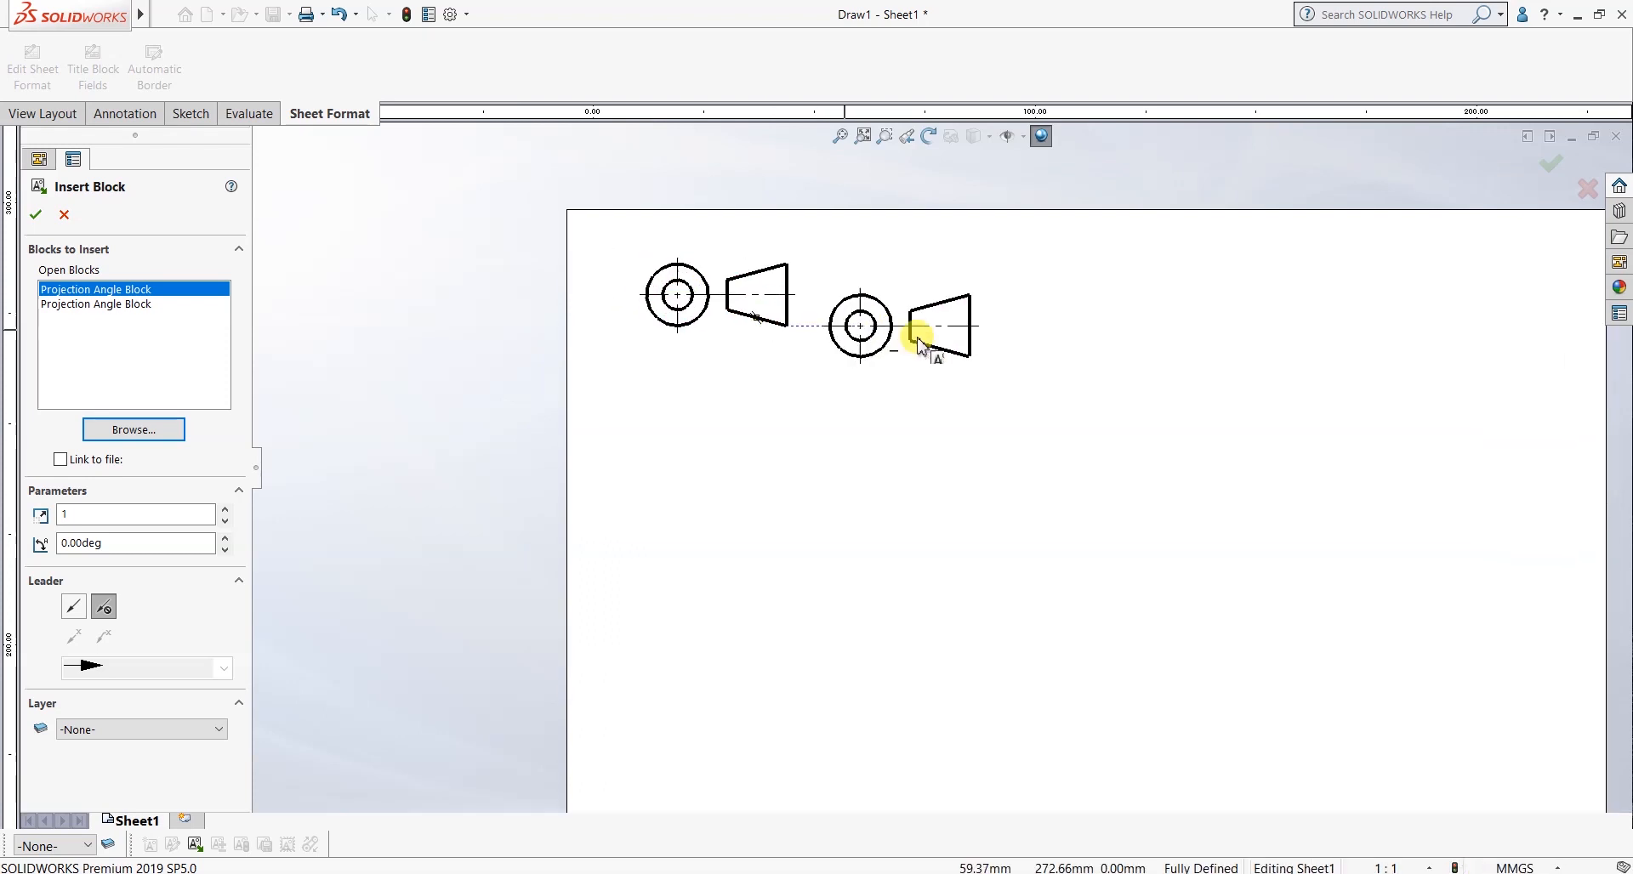
left_click(1010, 325)
left_click(909, 454)
left_click(843, 302)
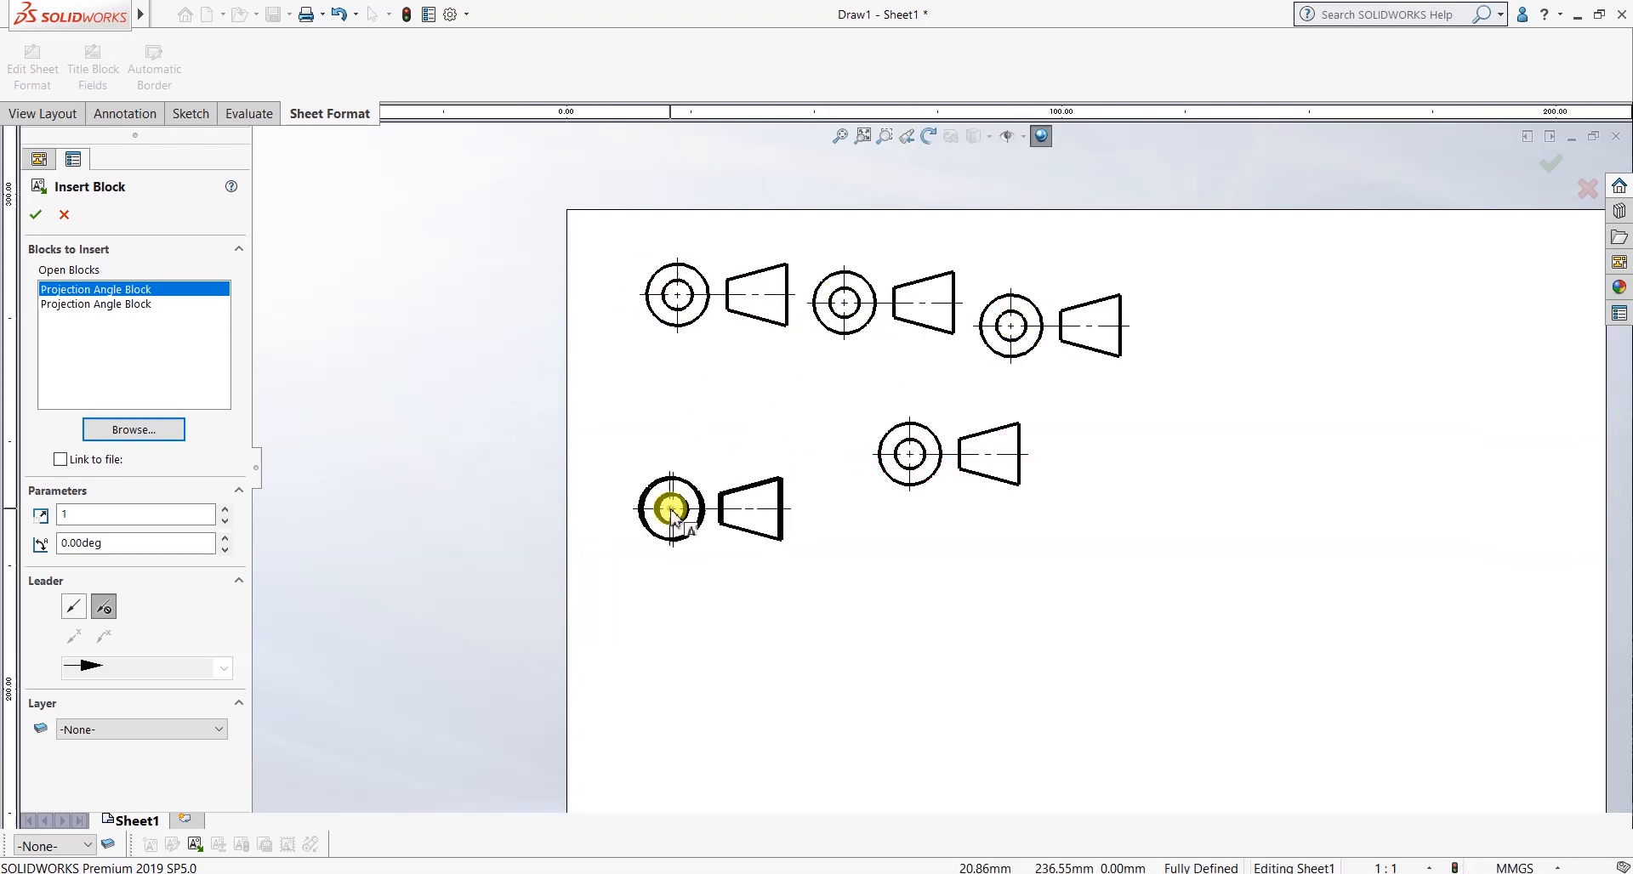
left_click(673, 509)
left_click(1131, 491)
left_click(1316, 302)
left_click(1140, 604)
left_click(892, 604)
left_click(1427, 470)
left_click(1279, 405)
scroll(1190, 706, "down", 2)
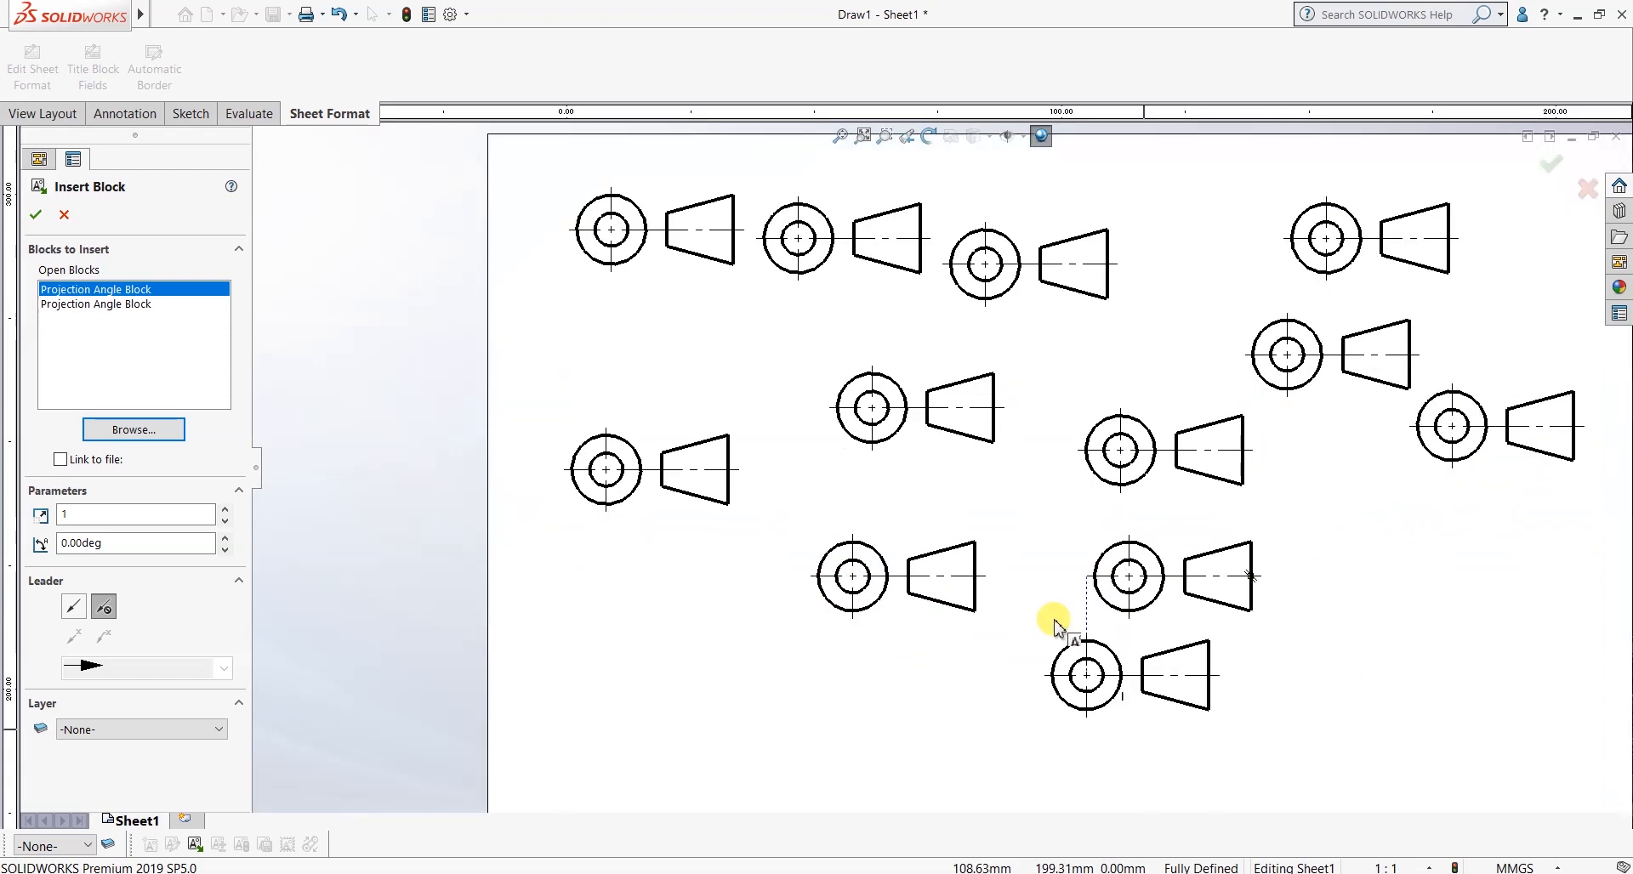
scroll(953, 554, "up", 3)
left_click(779, 599)
left_click(1031, 677)
left_click(808, 714)
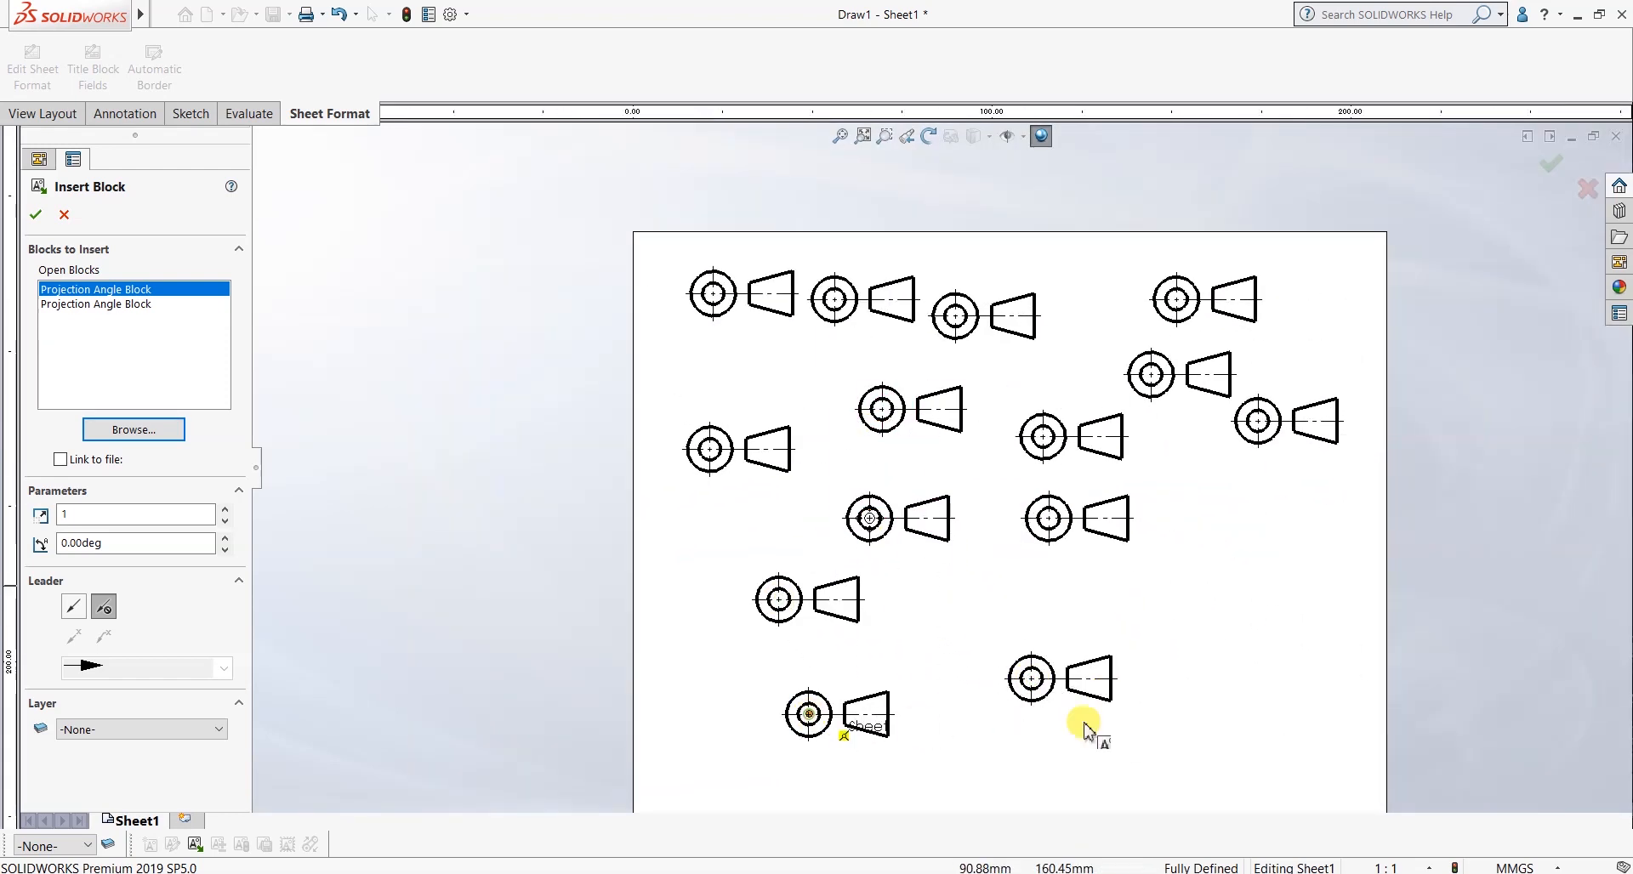
left_click(1248, 721)
key("Escape")
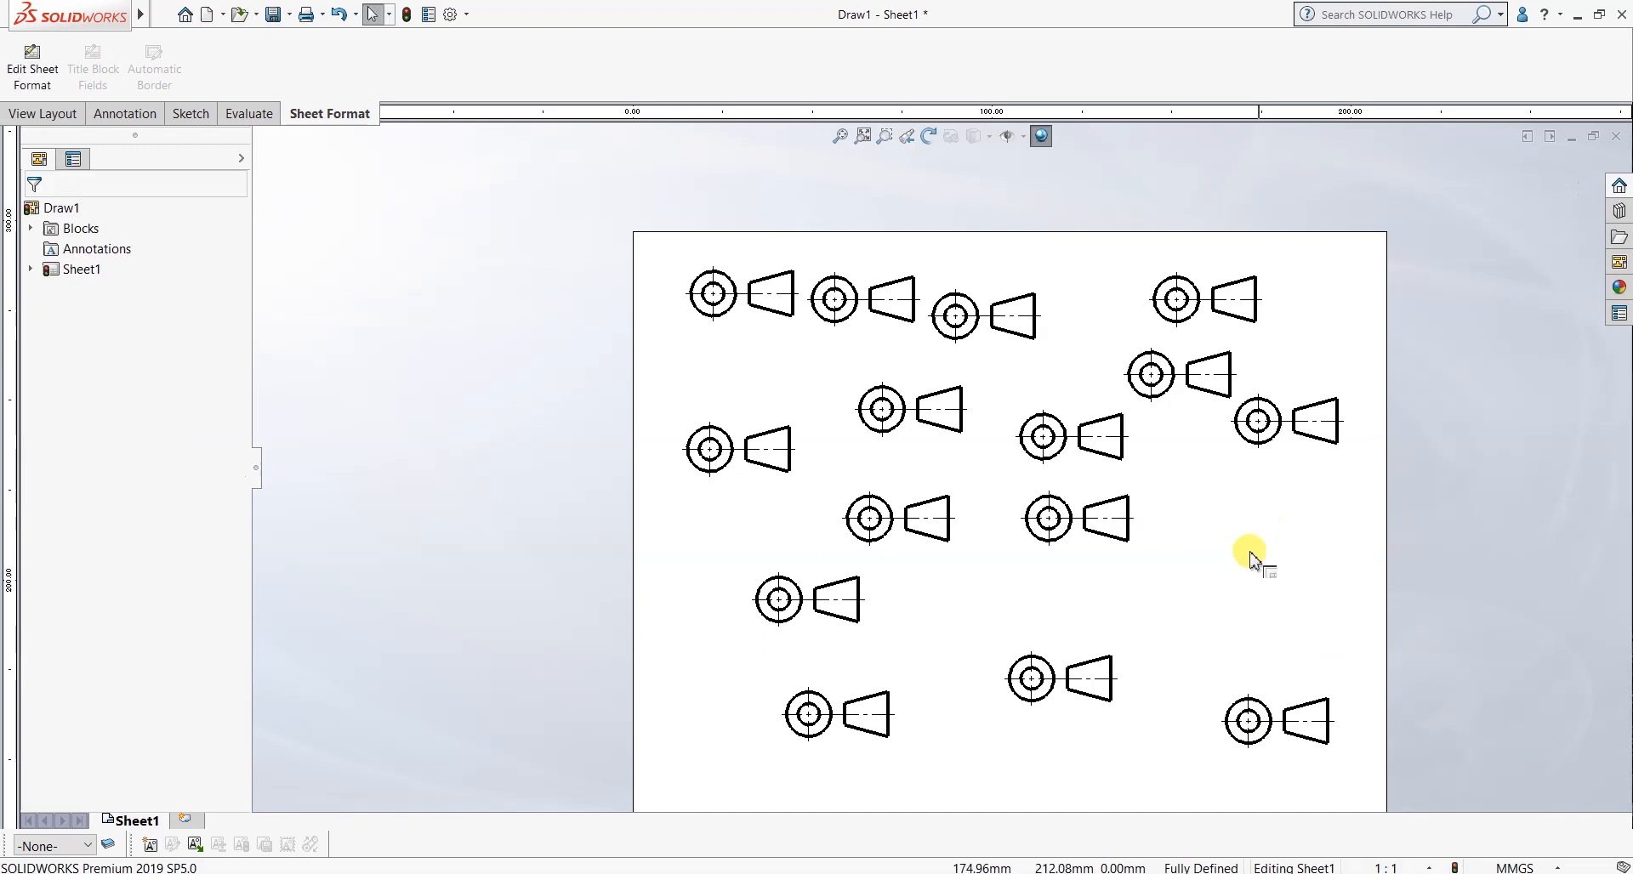
Examine the inserted projection symbol copies across the sheet, both overall and close up.
scroll(1097, 615, "up", 3)
scroll(1064, 473, "down", 4)
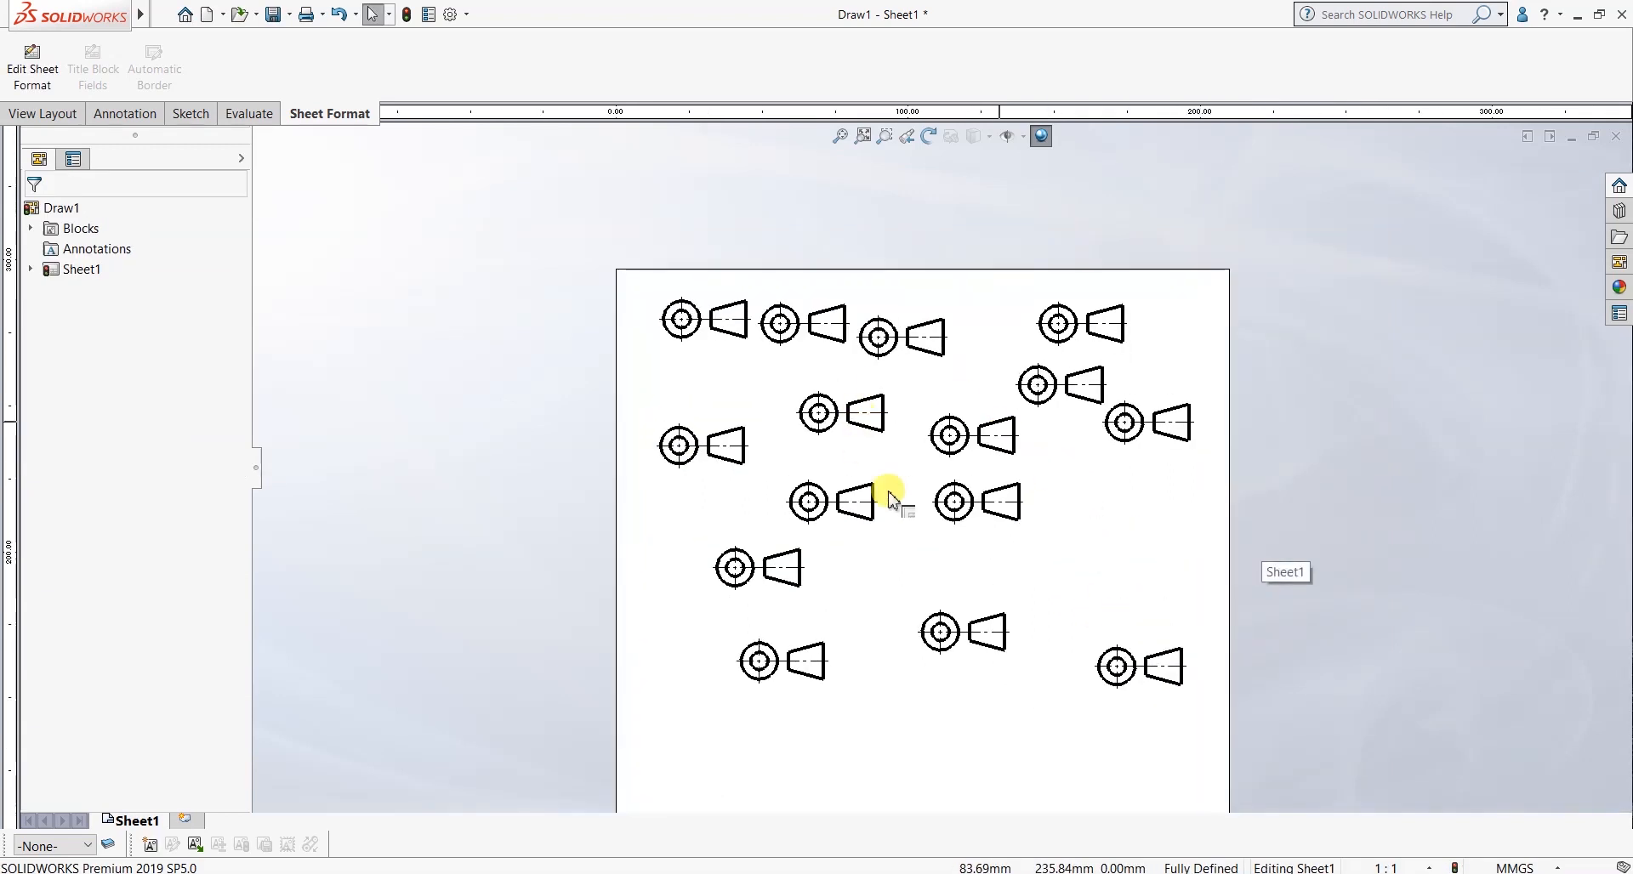
scroll(809, 470, "down", 1)
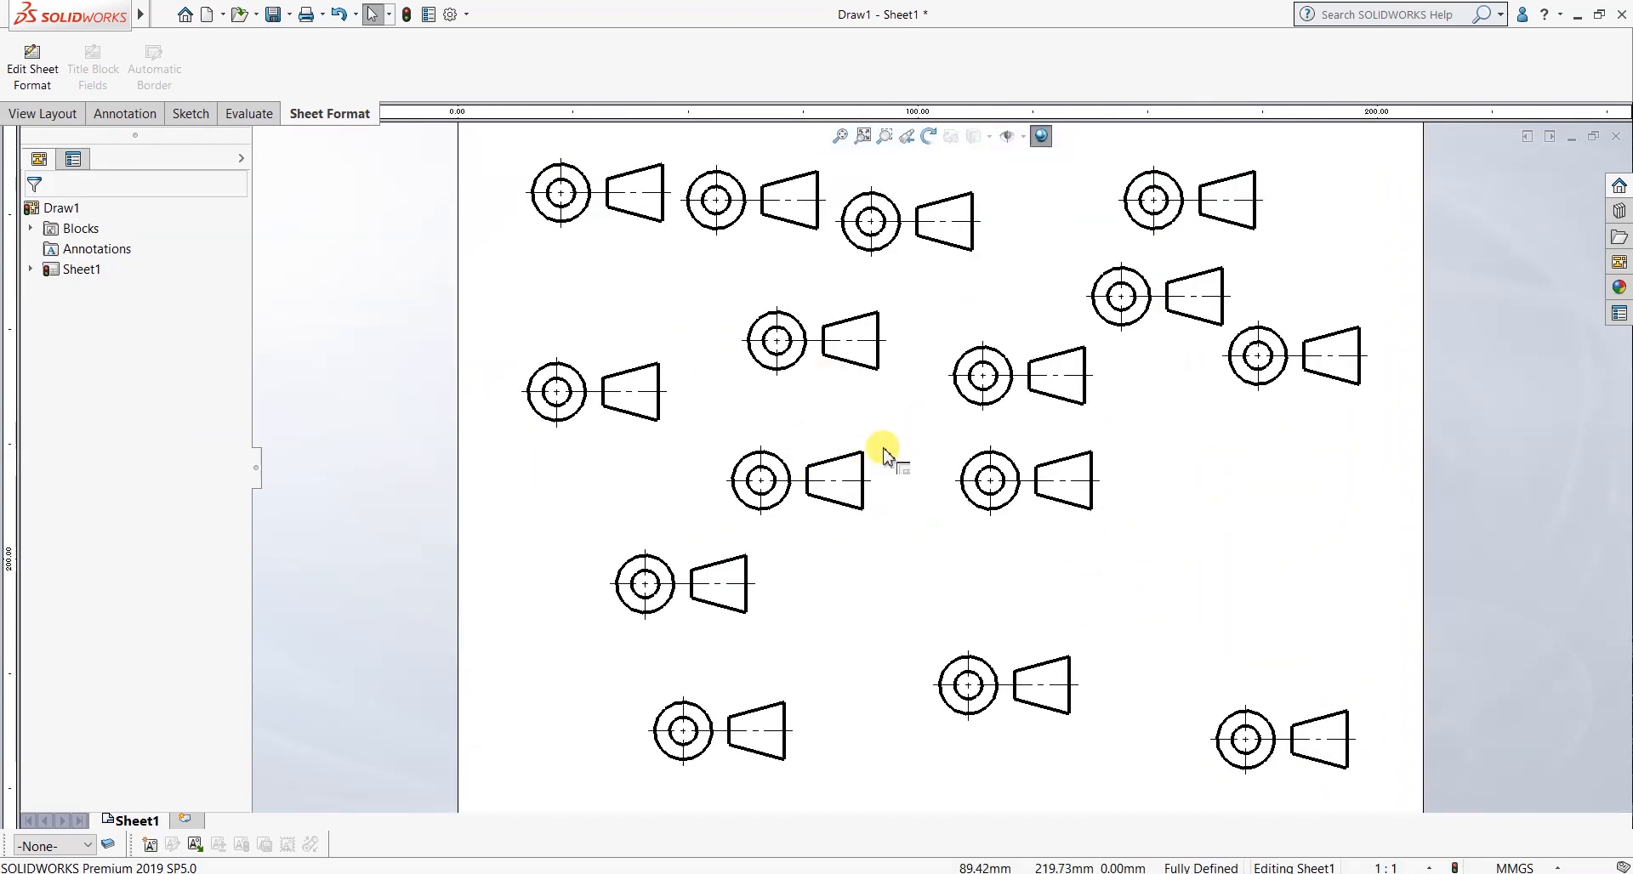
scroll(930, 491, "up", 2)
scroll(933, 496, "down", 1)
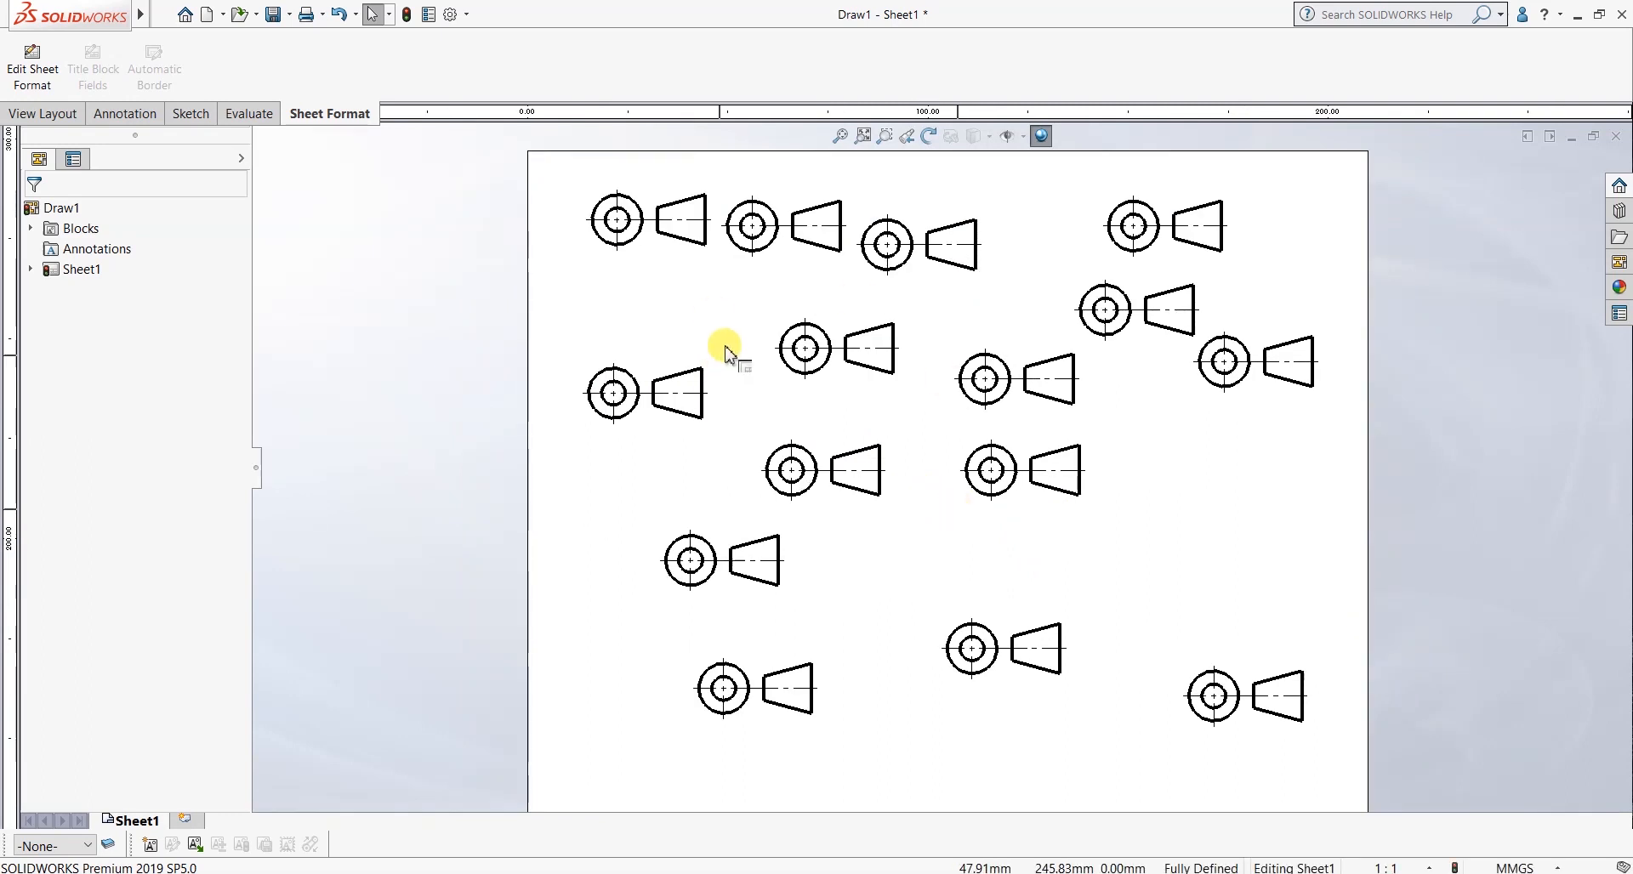
scroll(748, 276, "down", 2)
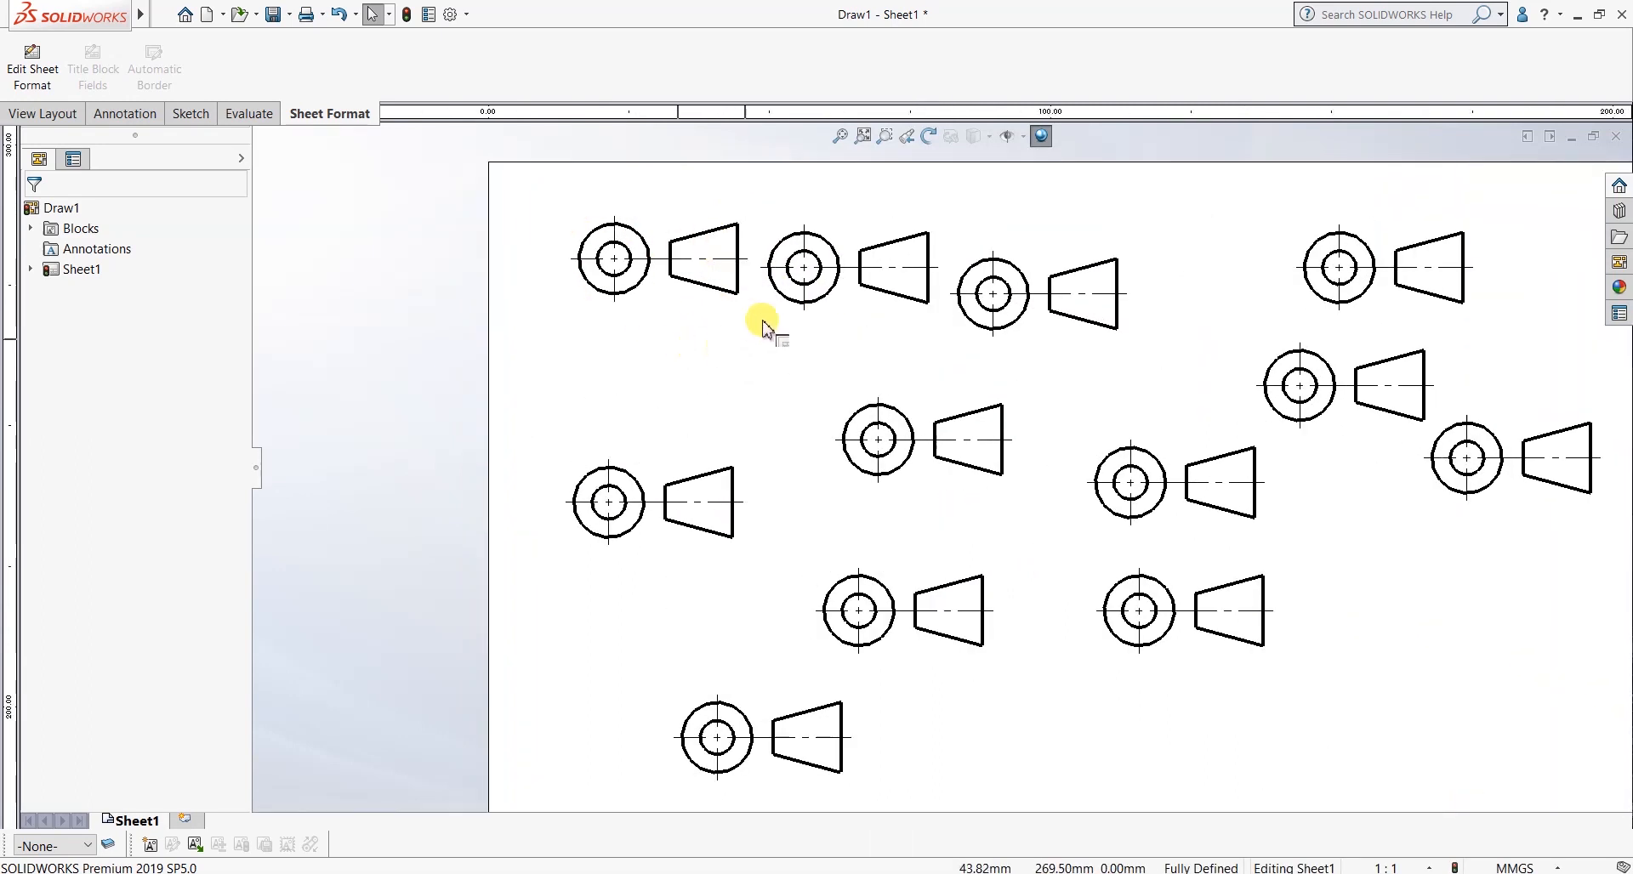
scroll(757, 366, "up", 1)
scroll(829, 362, "down", 1)
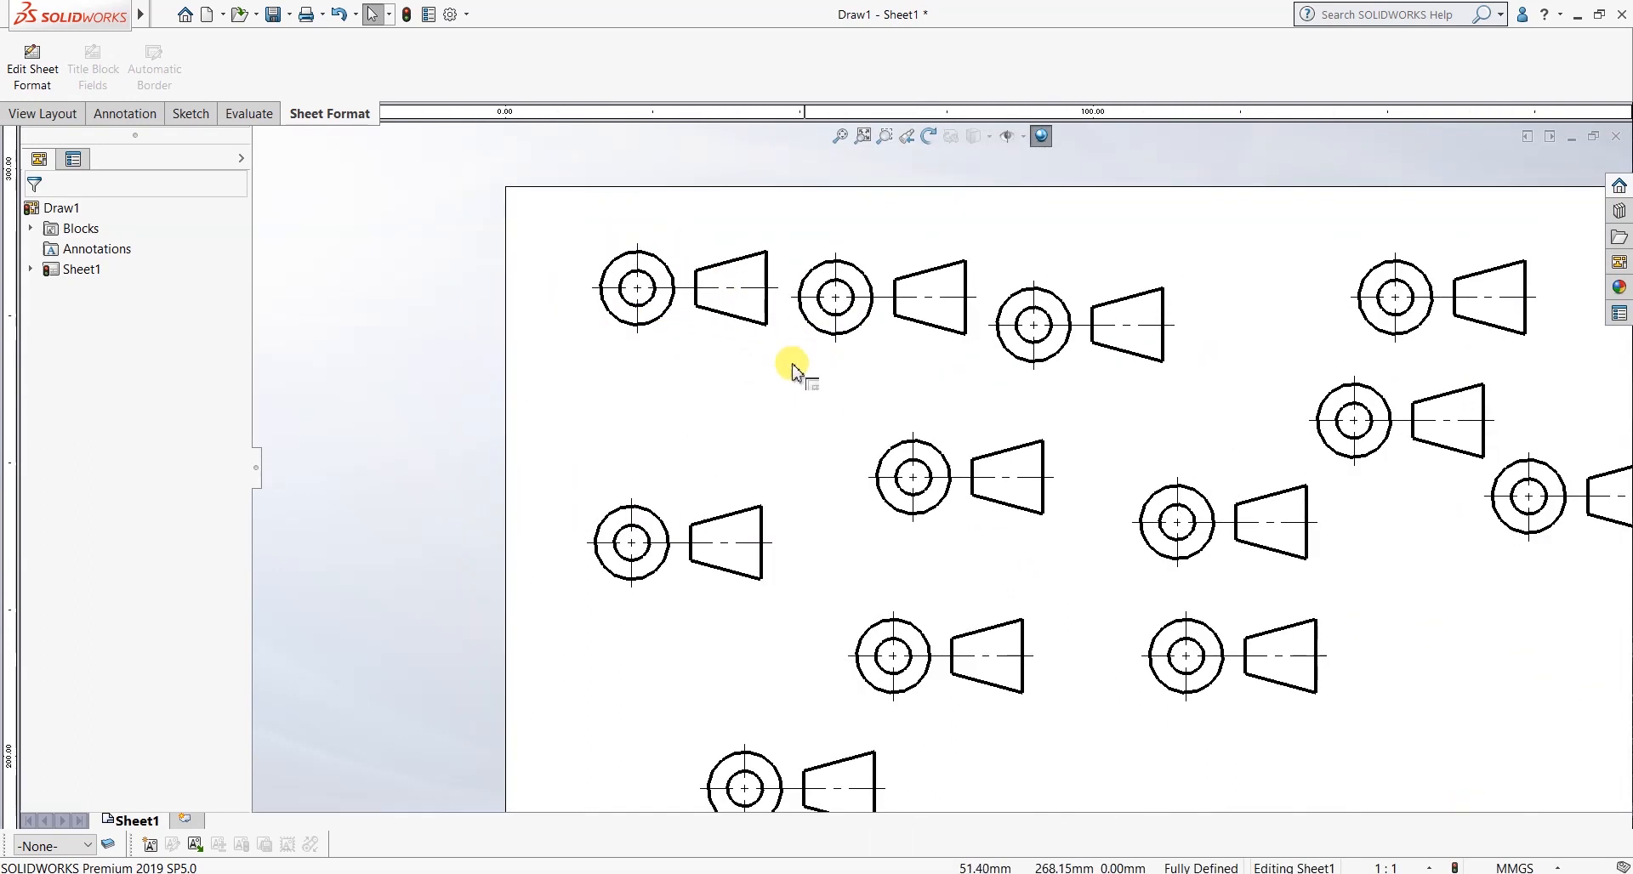
scroll(824, 412, "down", 1)
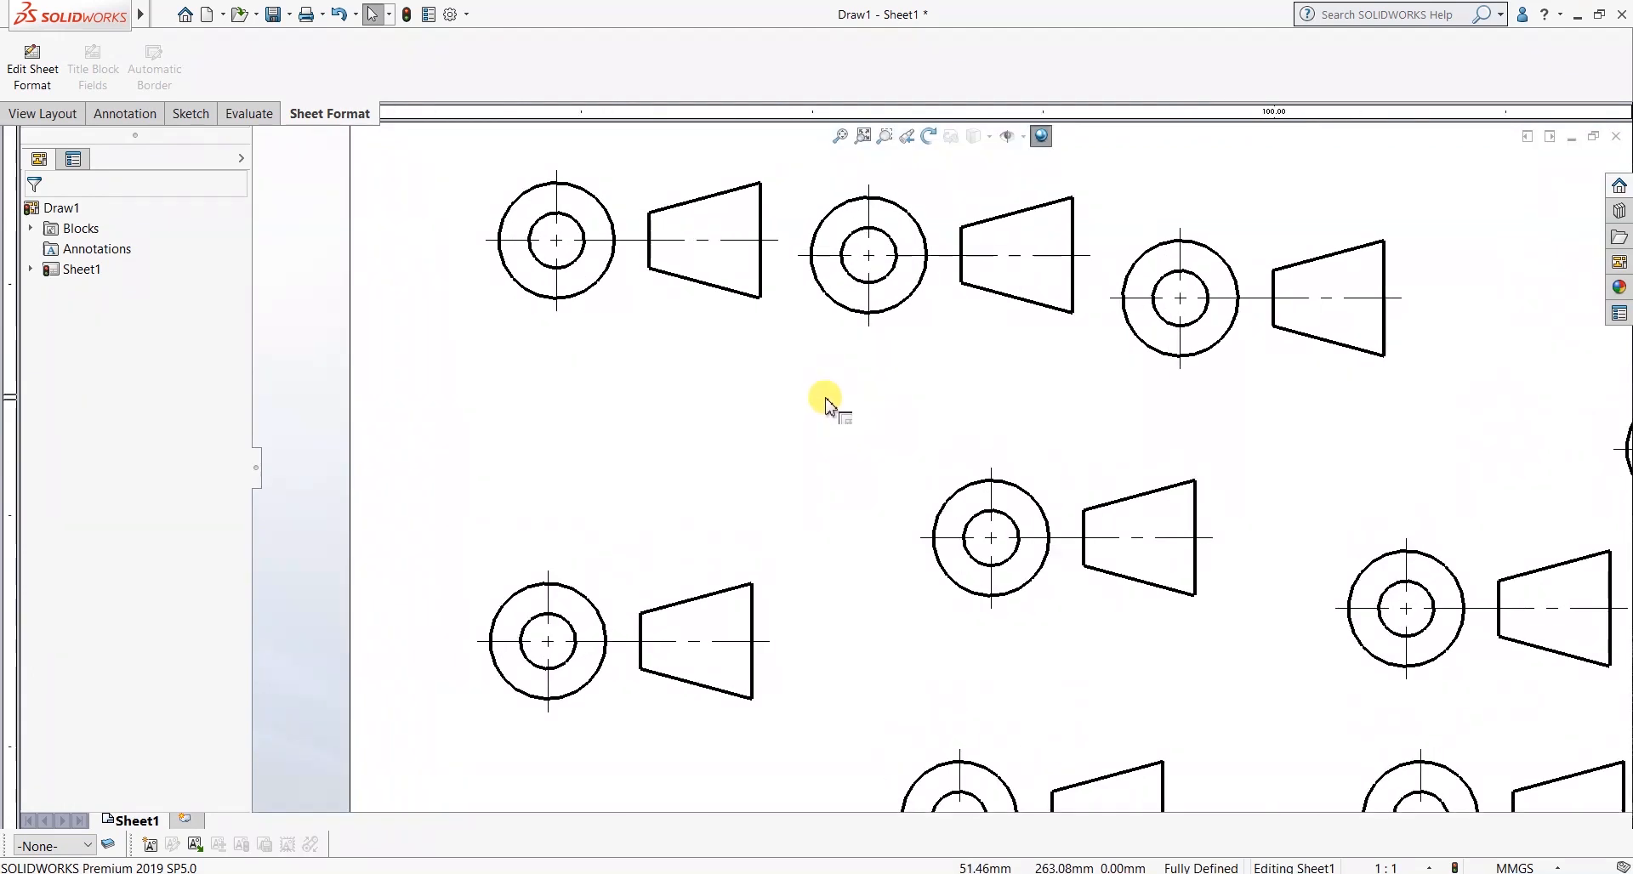
scroll(754, 423, "up", 1)
scroll(953, 464, "down", 1)
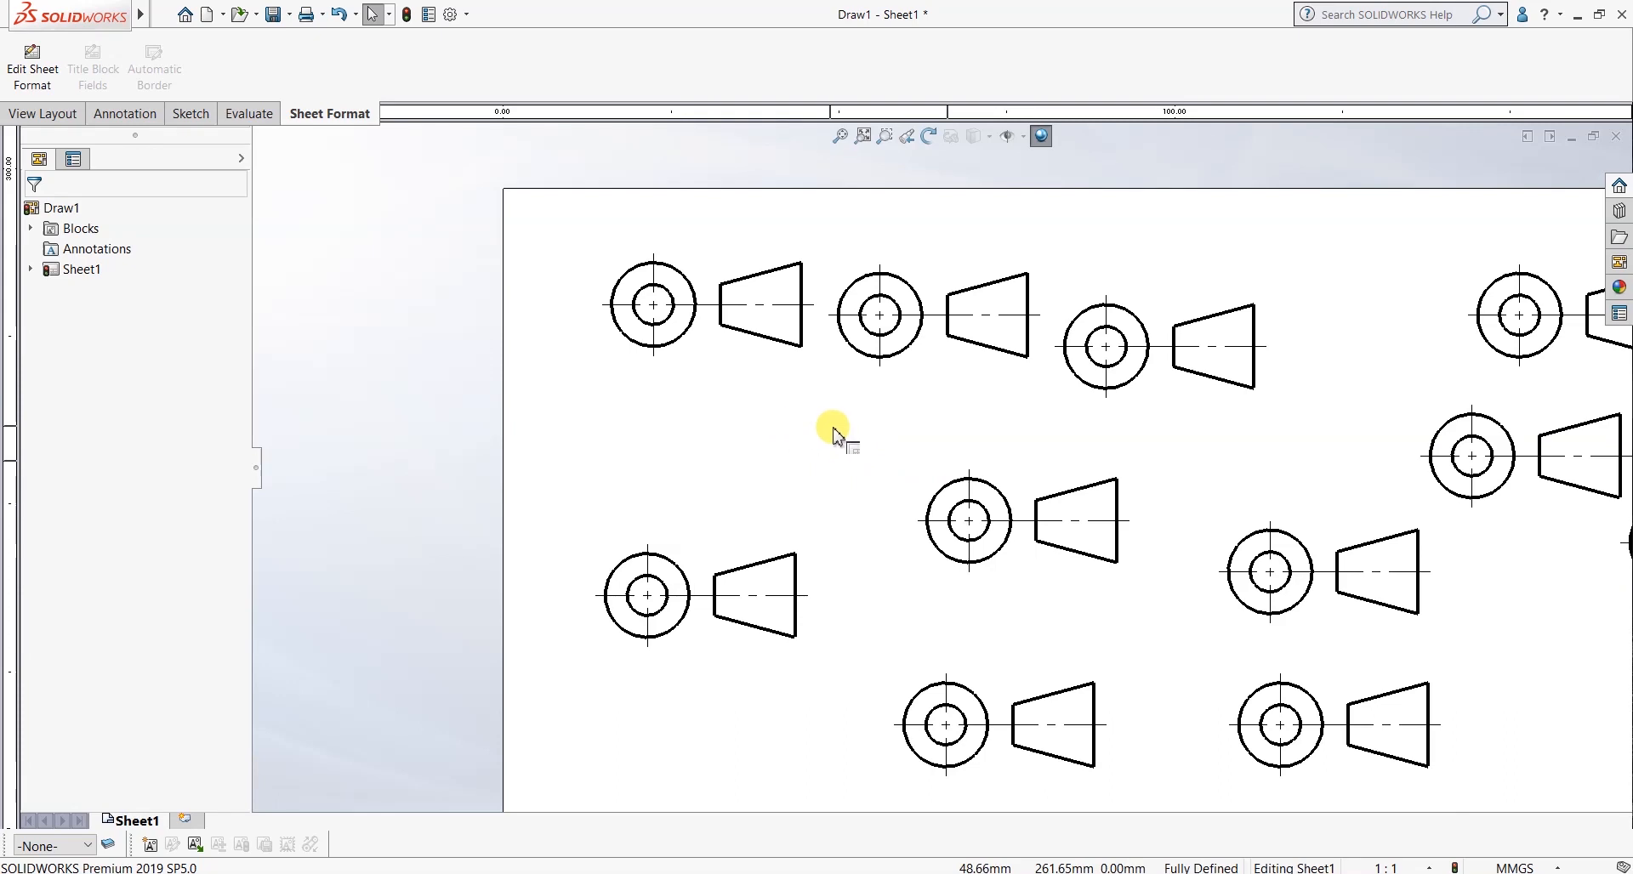
scroll(935, 441, "up", 1)
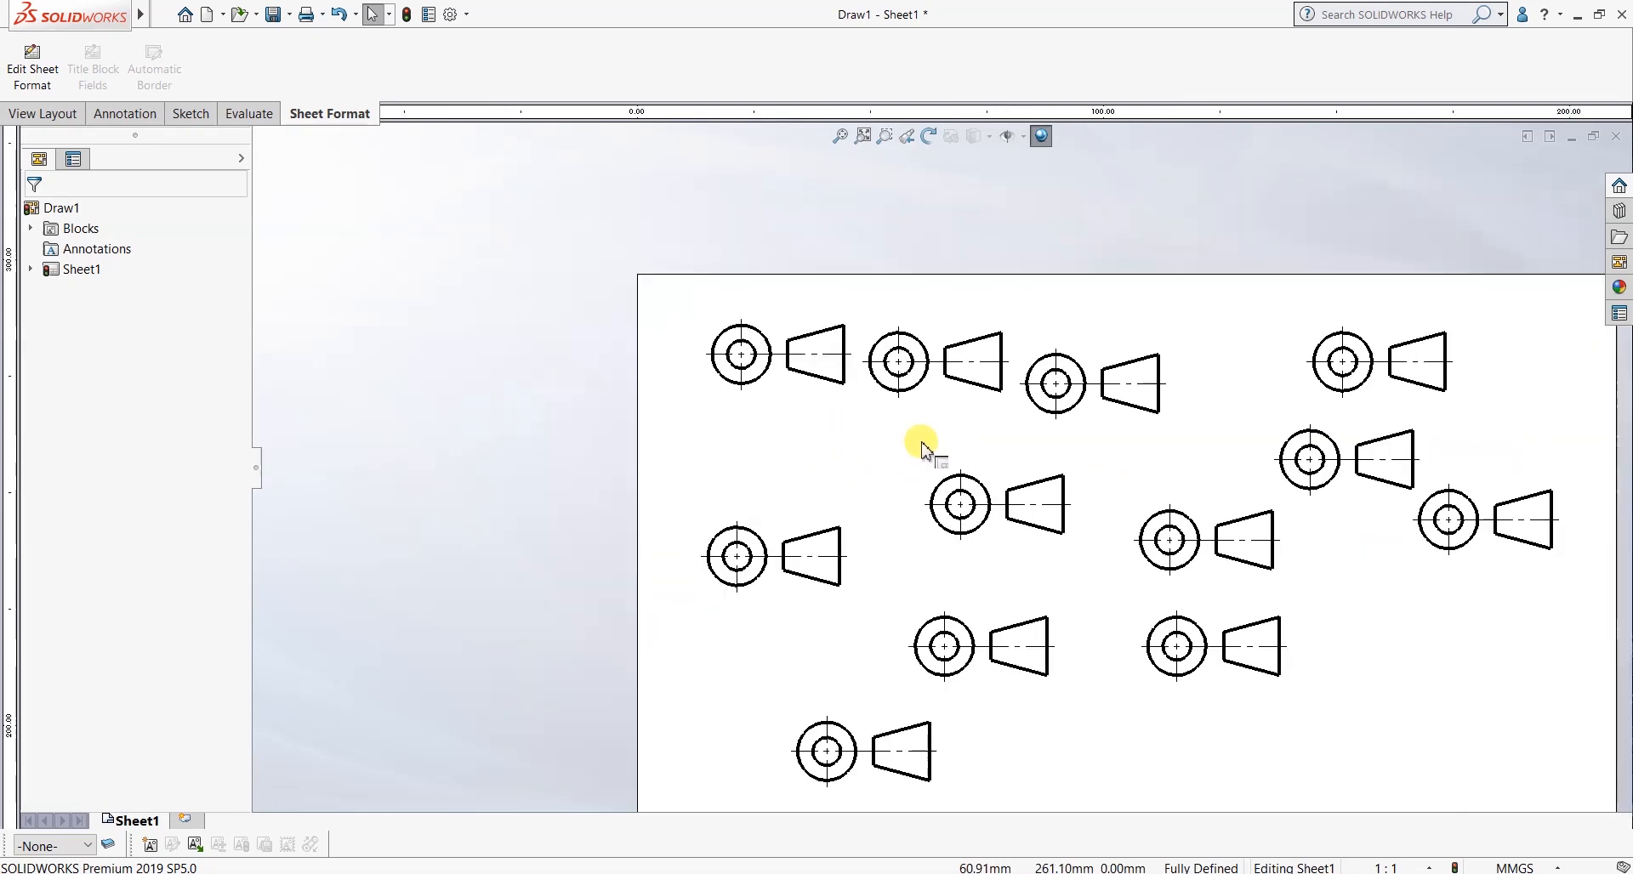
scroll(922, 459, "down", 1)
scroll(1045, 480, "down", 2)
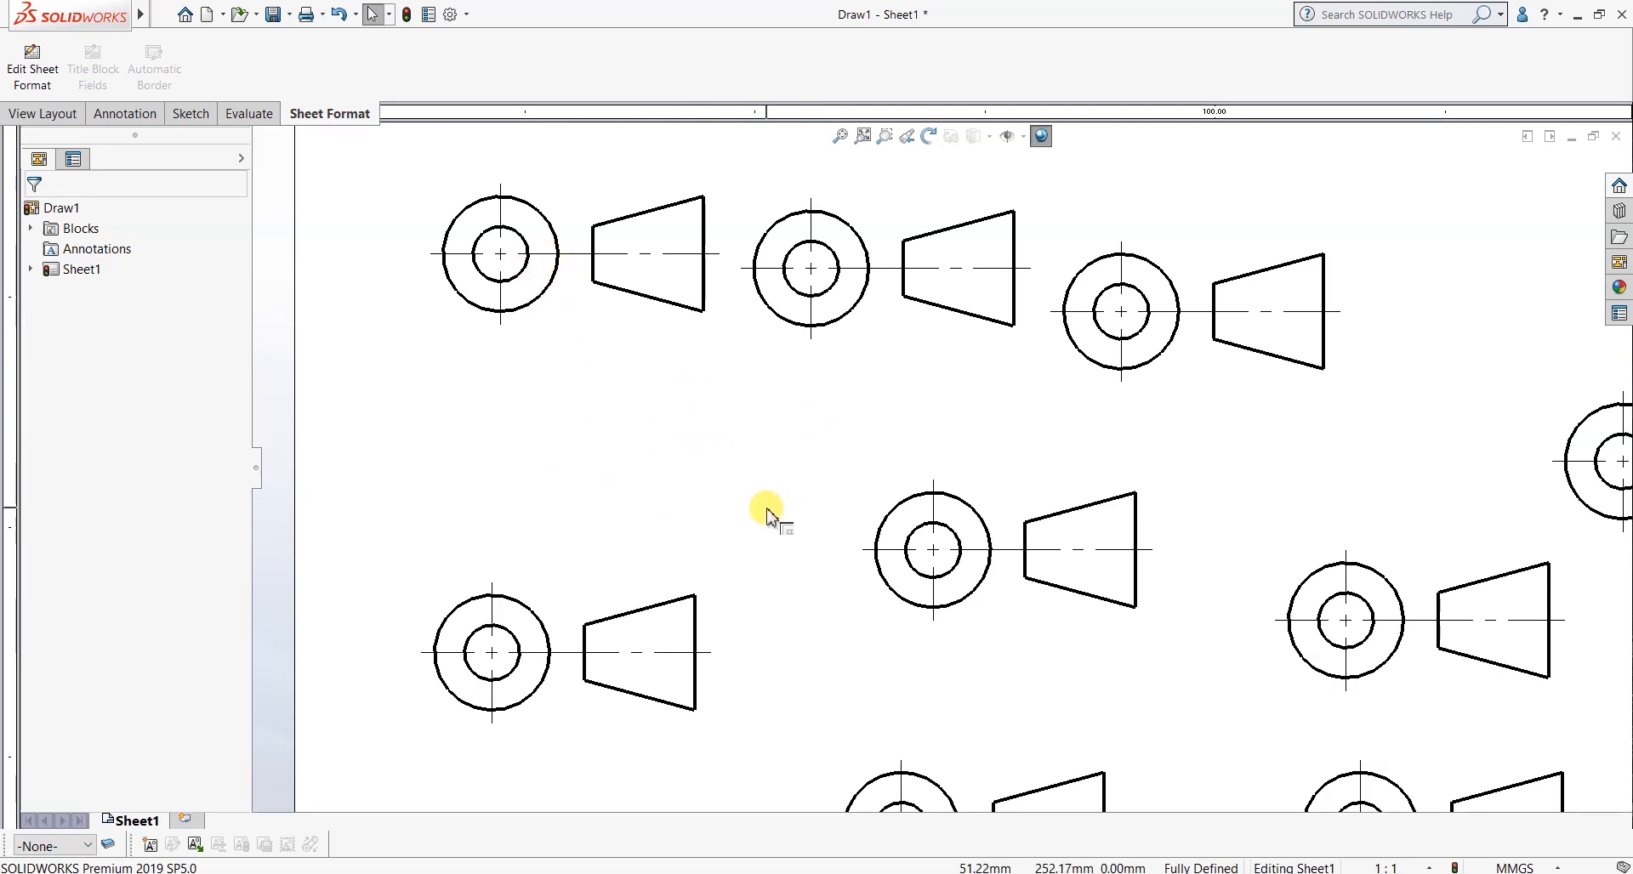
Select all the projection symbol copies on the sheet and delete them.
scroll(734, 510, "up", 6)
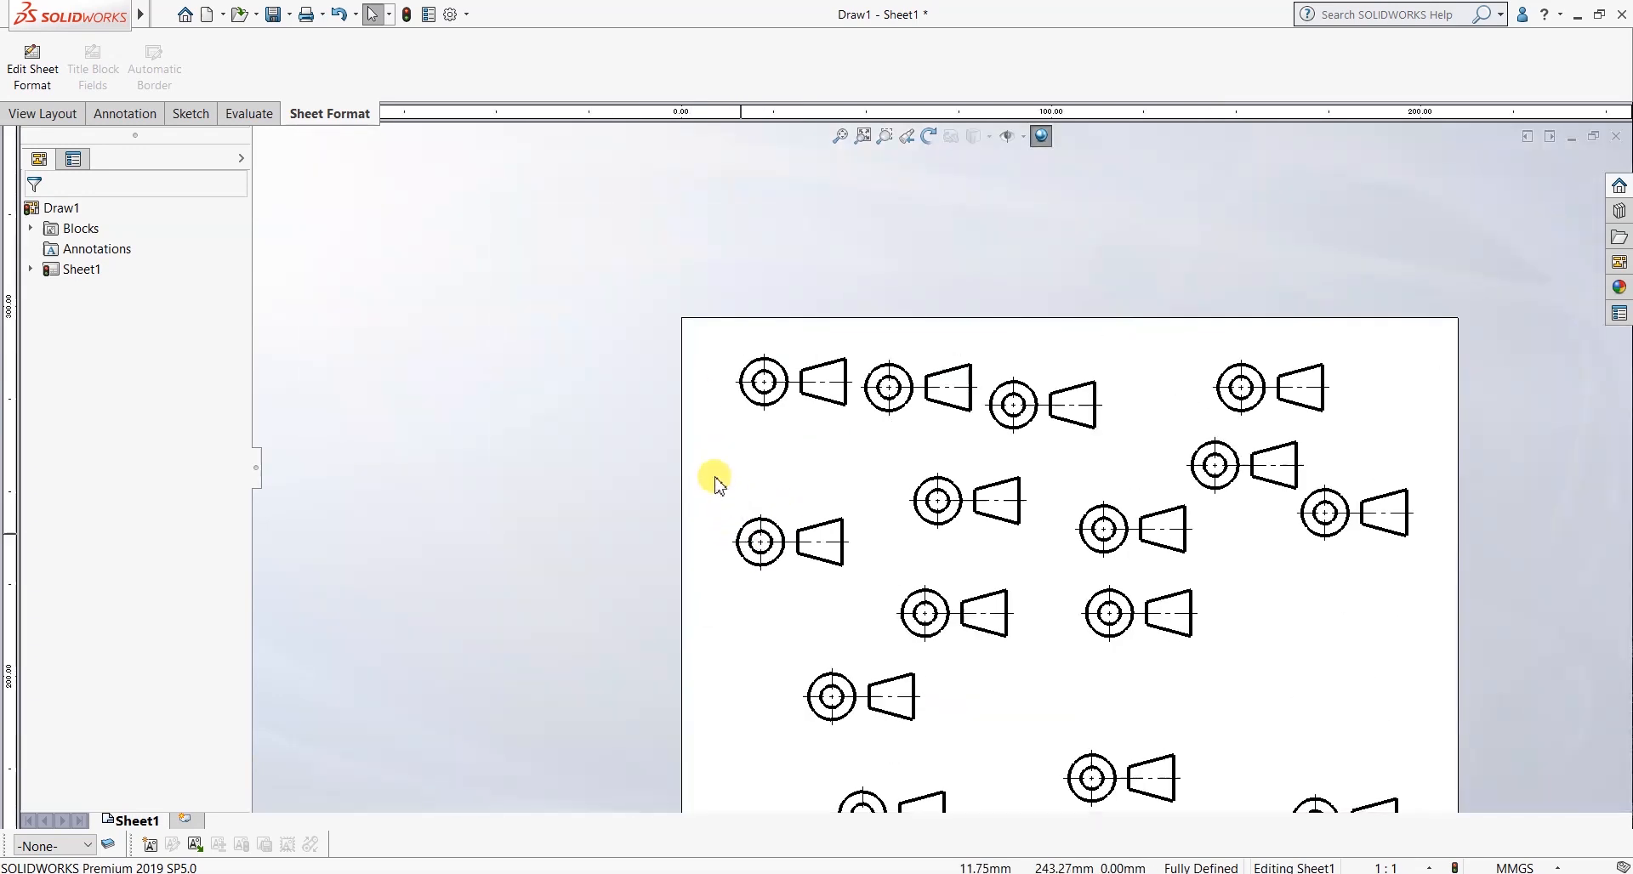
scroll(1039, 546, "down", 3)
scroll(1025, 464, "down", 2)
scroll(1023, 462, "up", 2)
mouse_move(1142, 738)
left_mouse_down()
mouse_move(882, 438)
mouse_move(570, 146)
left_mouse_up()
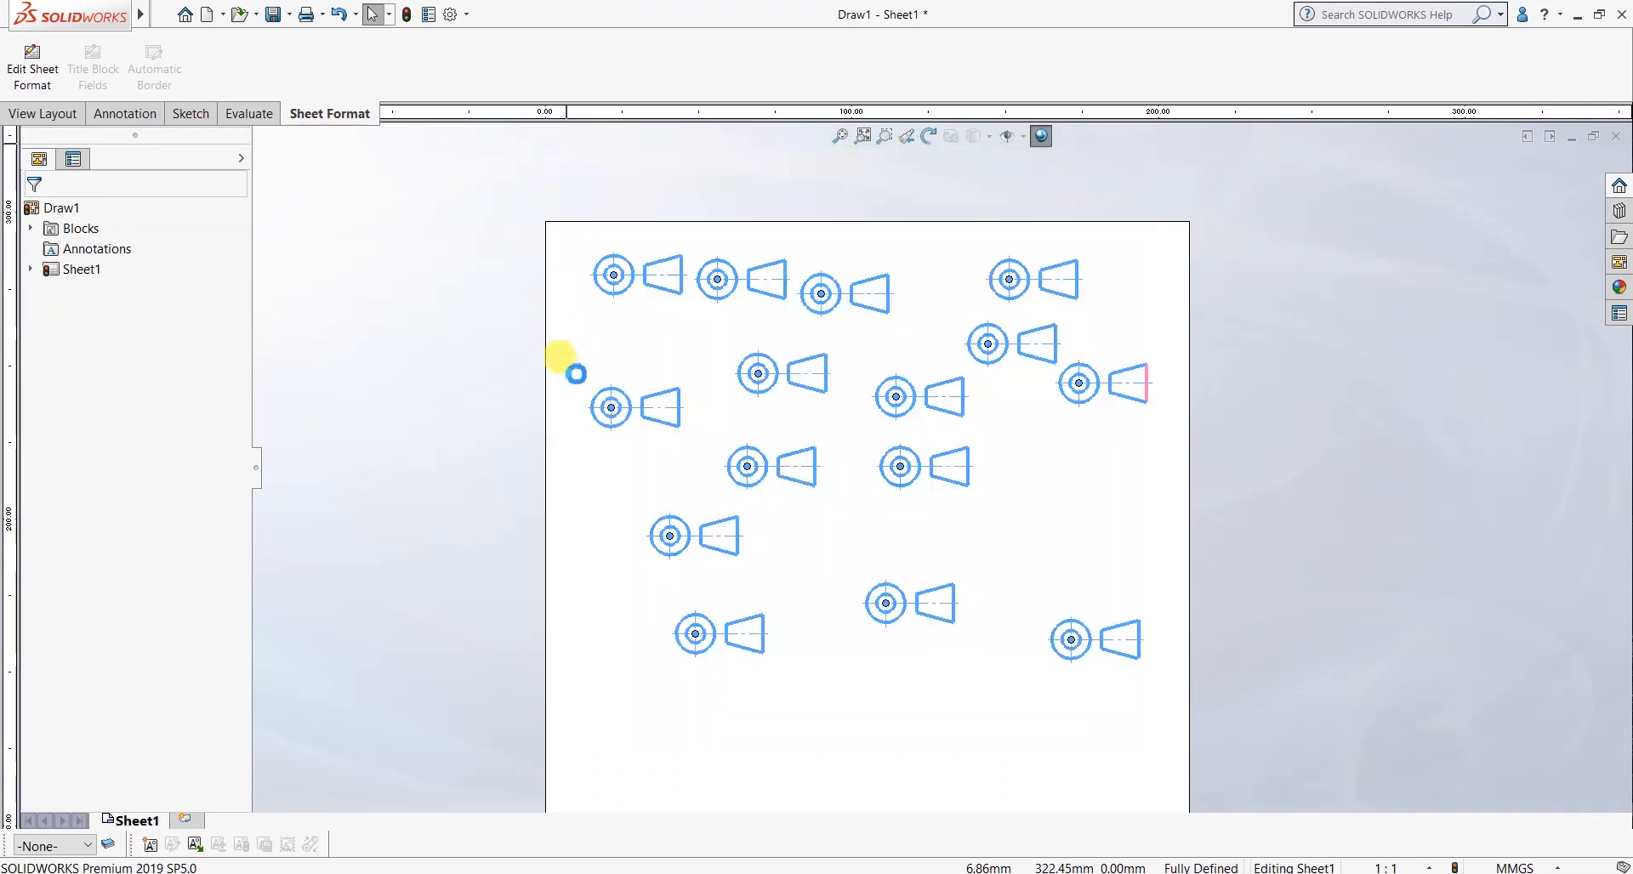
key("Delete")
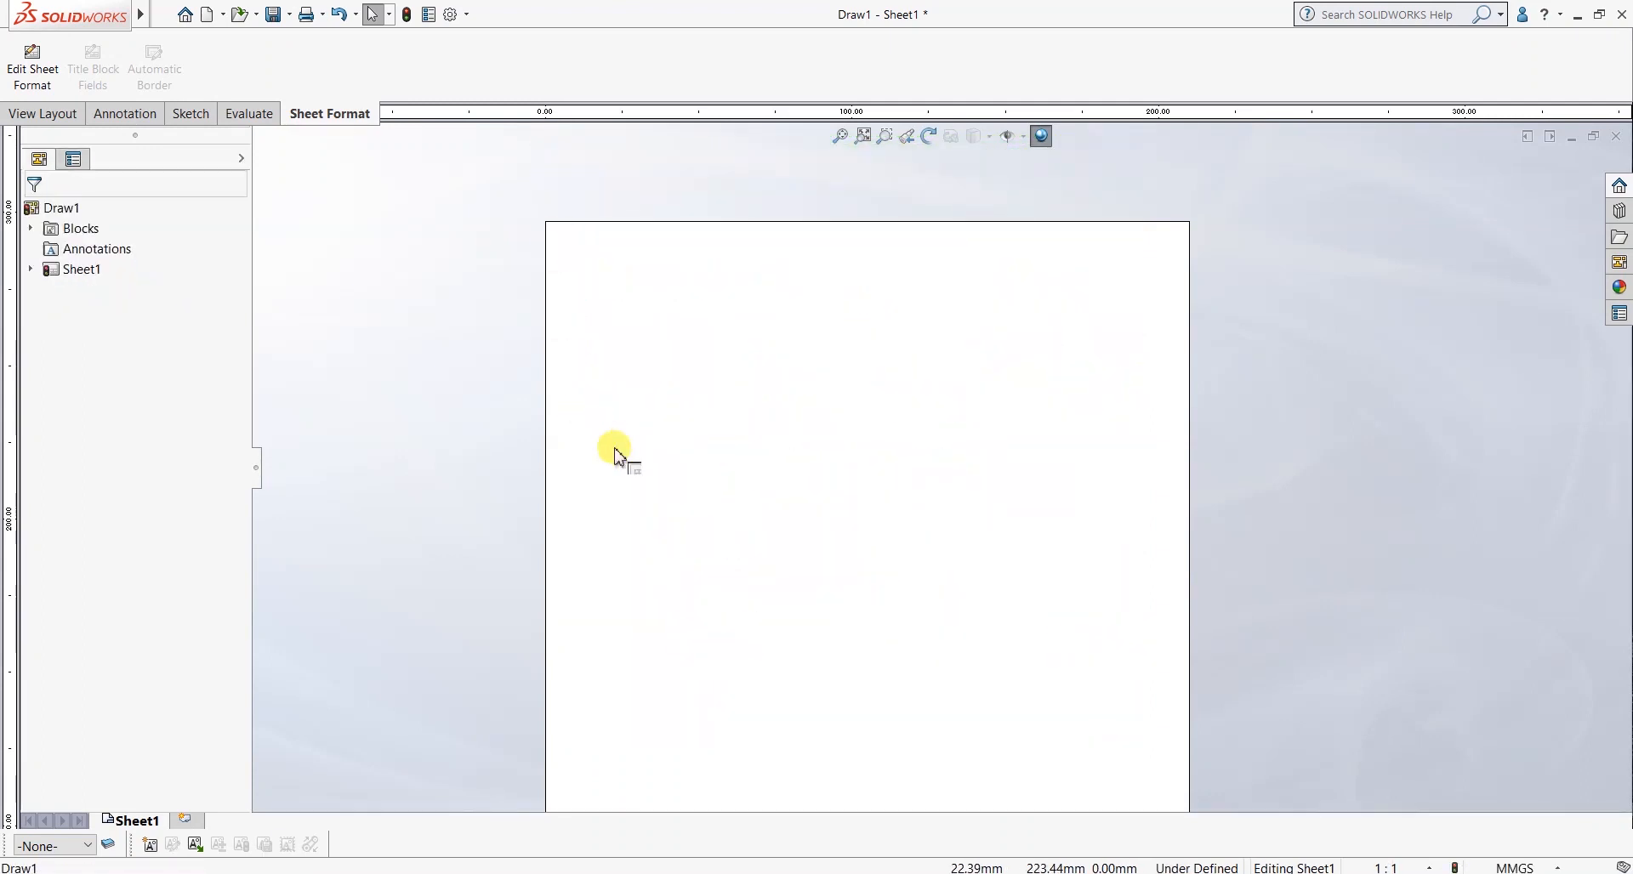
Insert a single Projection Angle Block at scale 1 in the upper middle of the sheet and end the insertion.
left_click(195, 845)
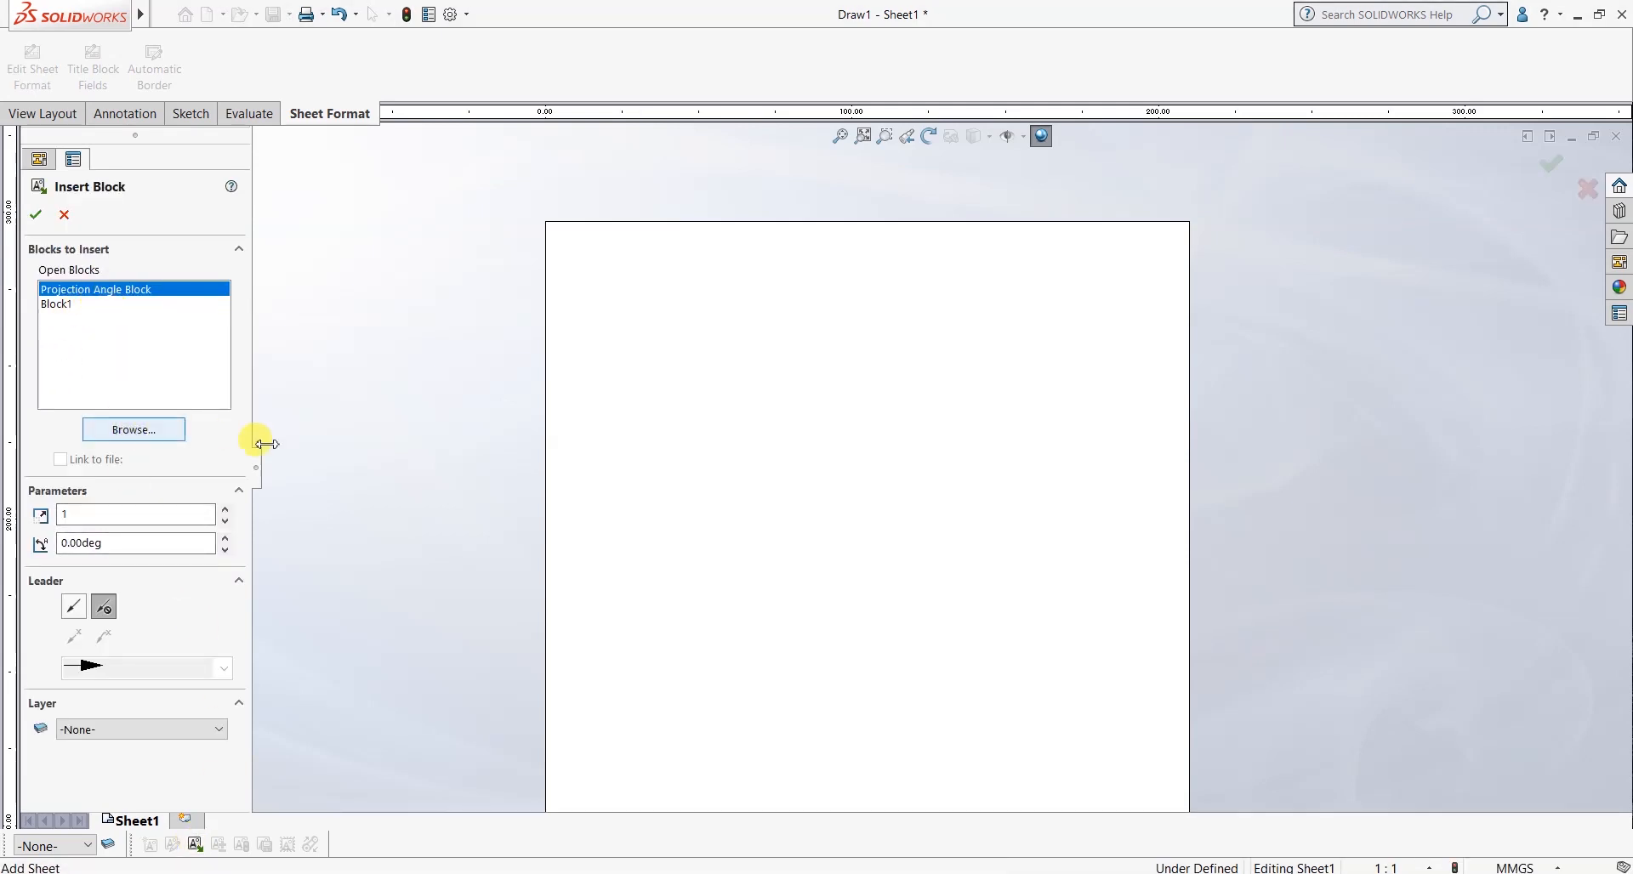
left_click(792, 332)
scroll(876, 323, "down", 3)
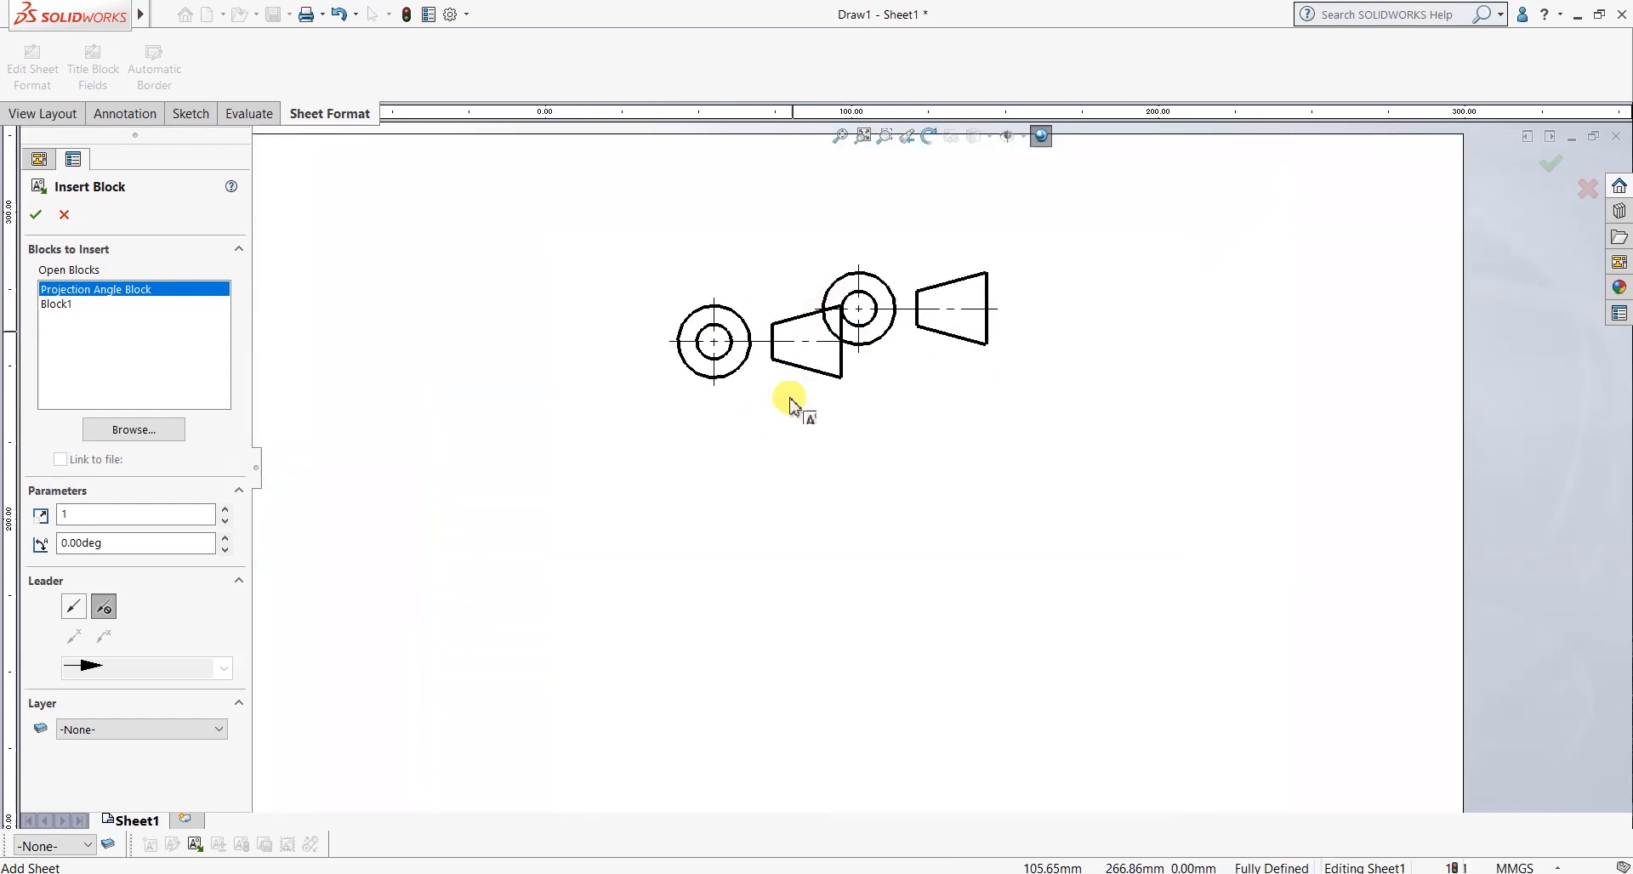
key("Escape")
scroll(693, 309, "down", 5)
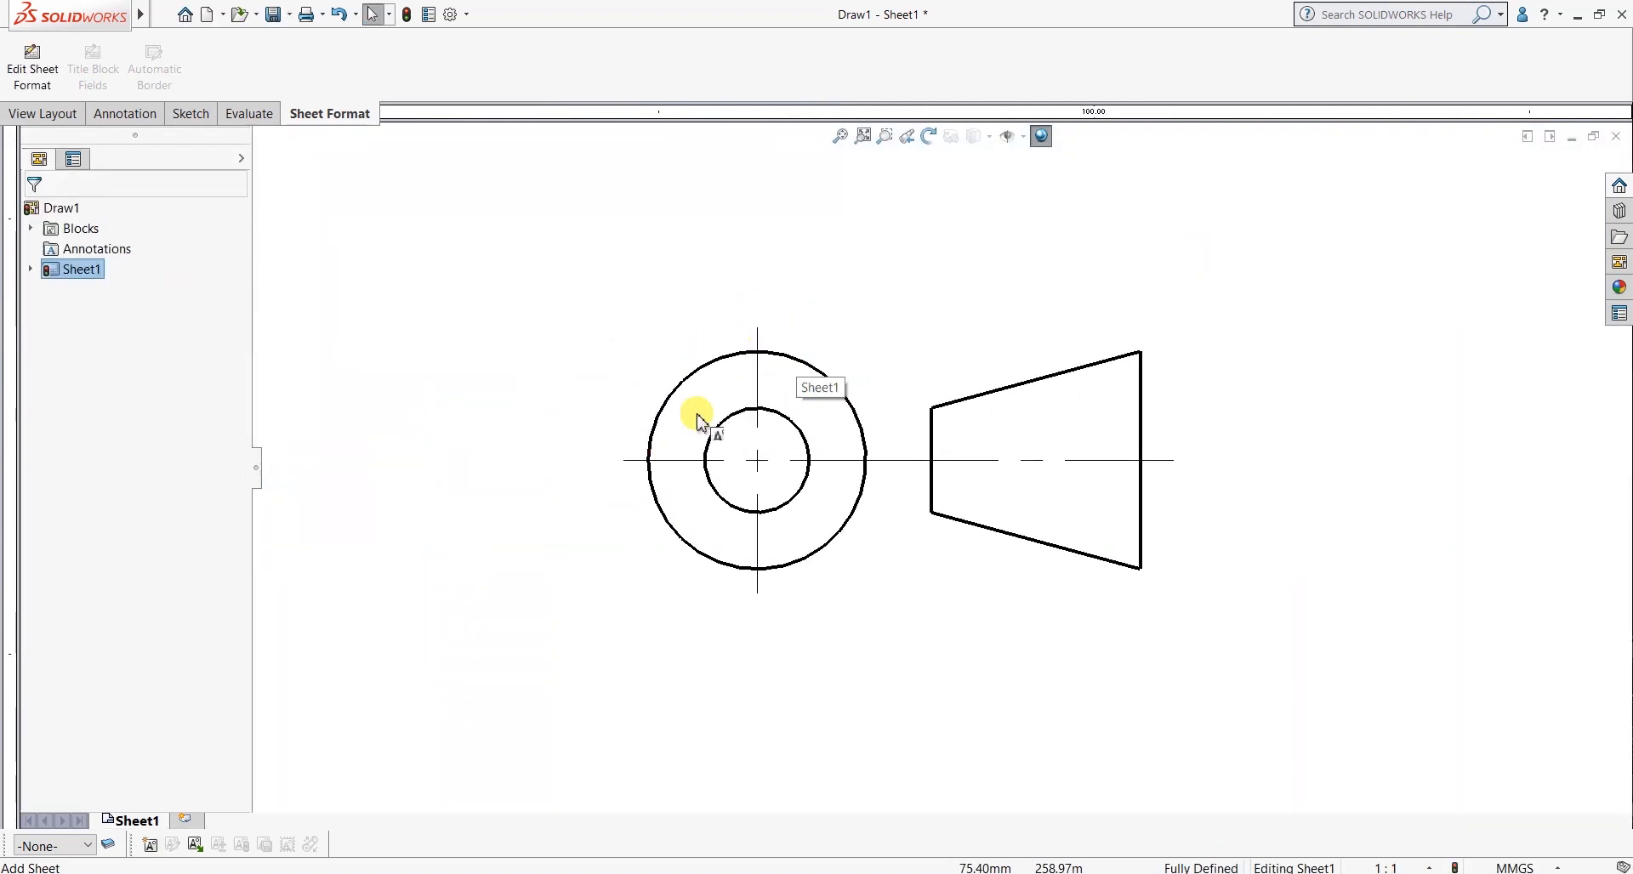
scroll(893, 531, "down", 2)
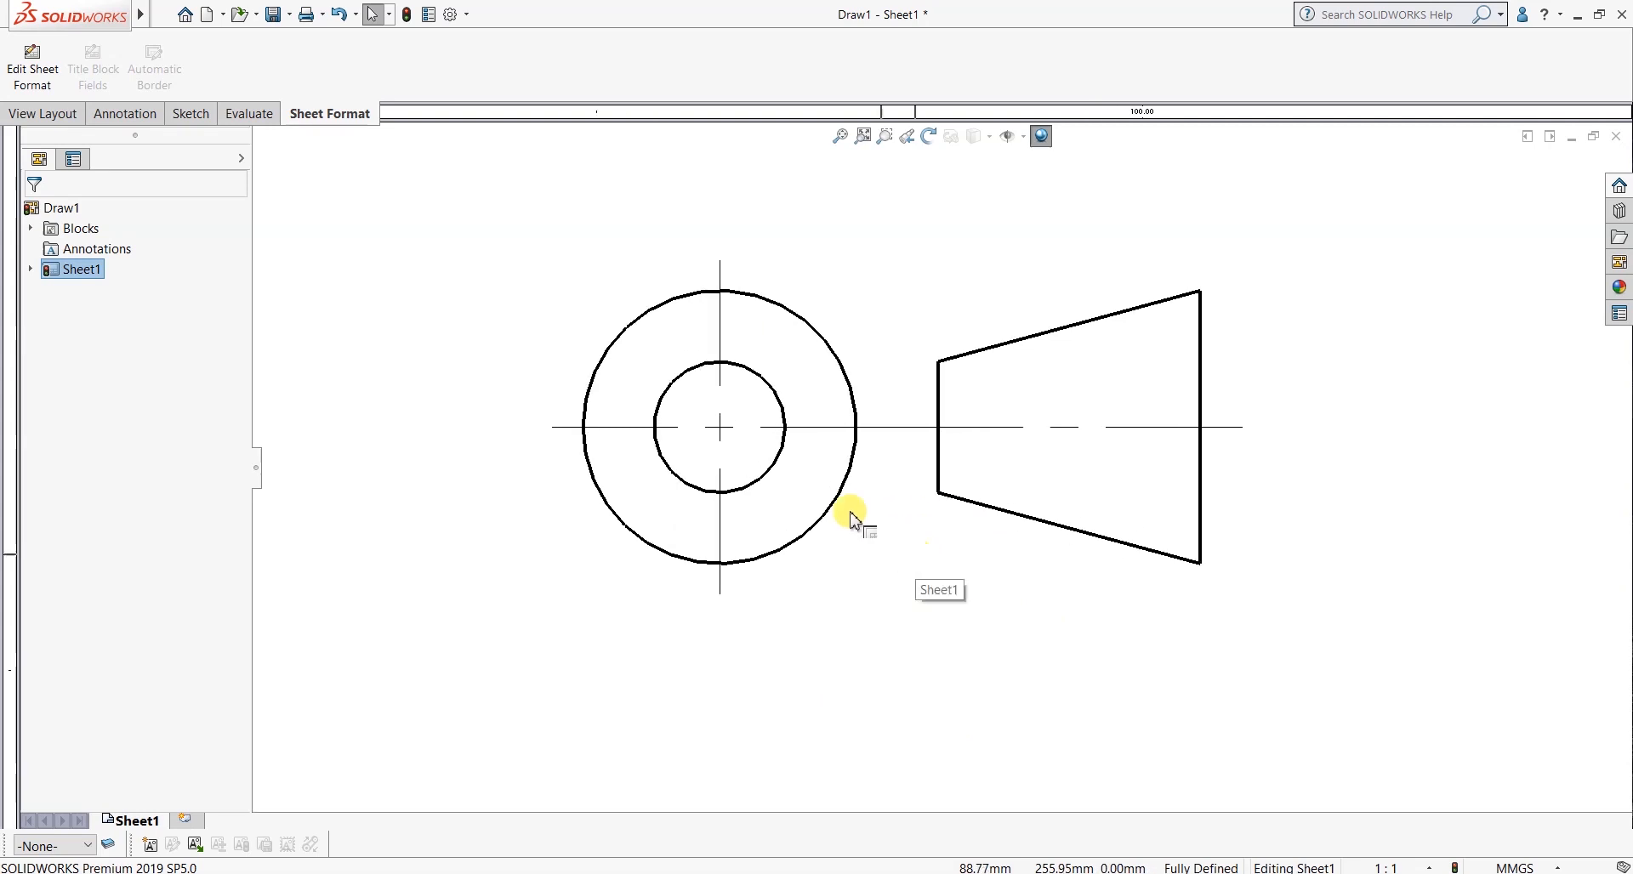
scroll(816, 544, "down", 2)
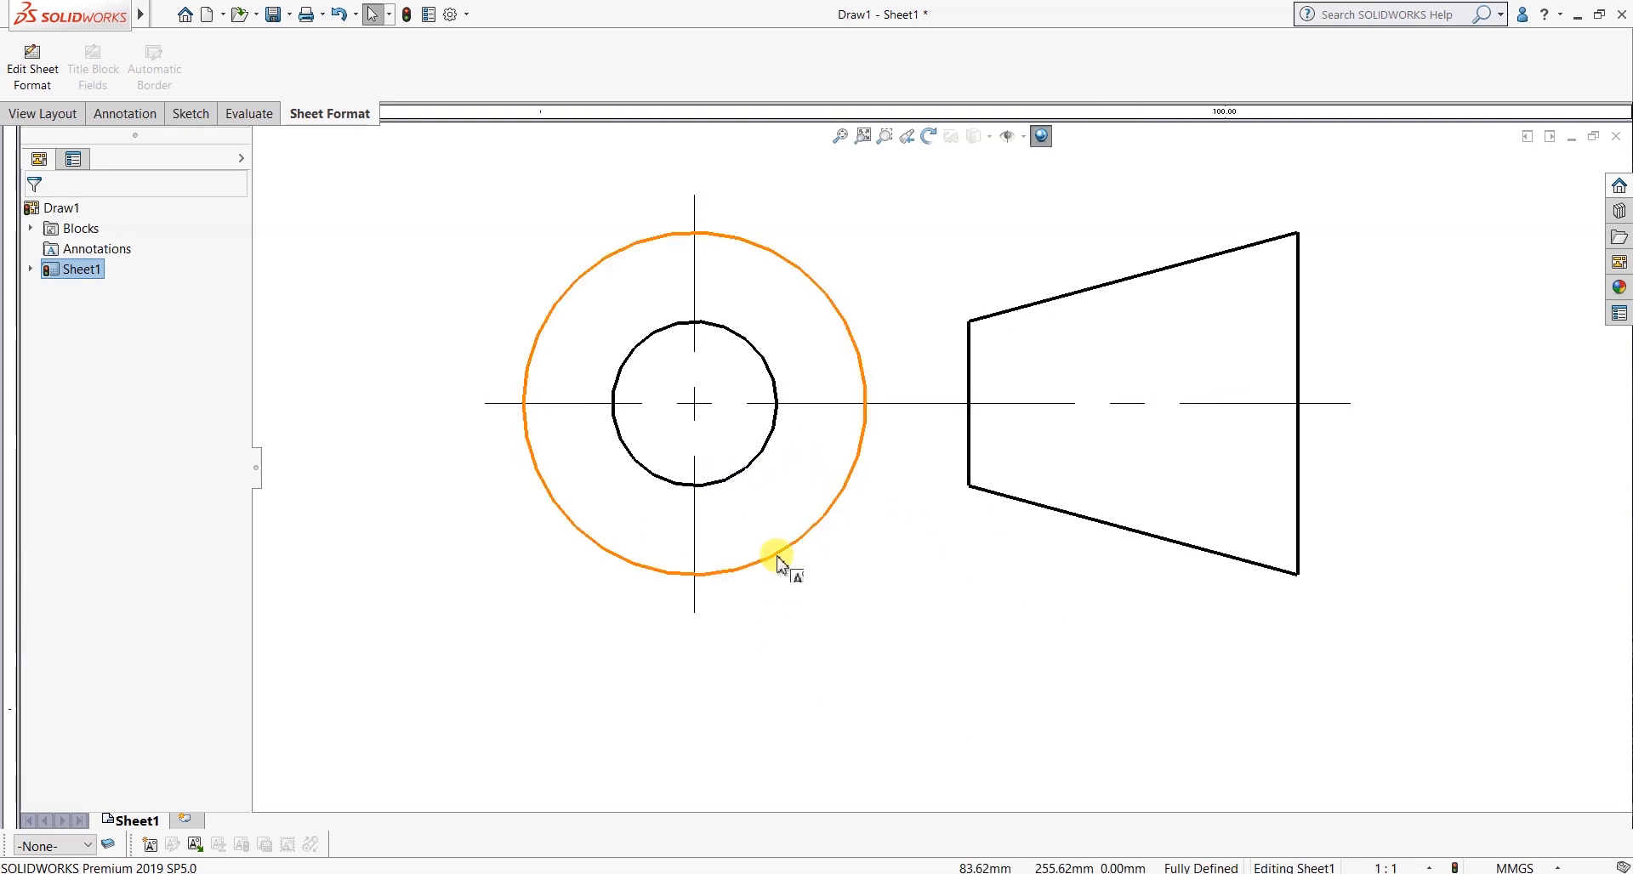
Select all the geometry of the inserted Projection Angle Block and explode the block into separate sketch entities.
left_click(861, 411)
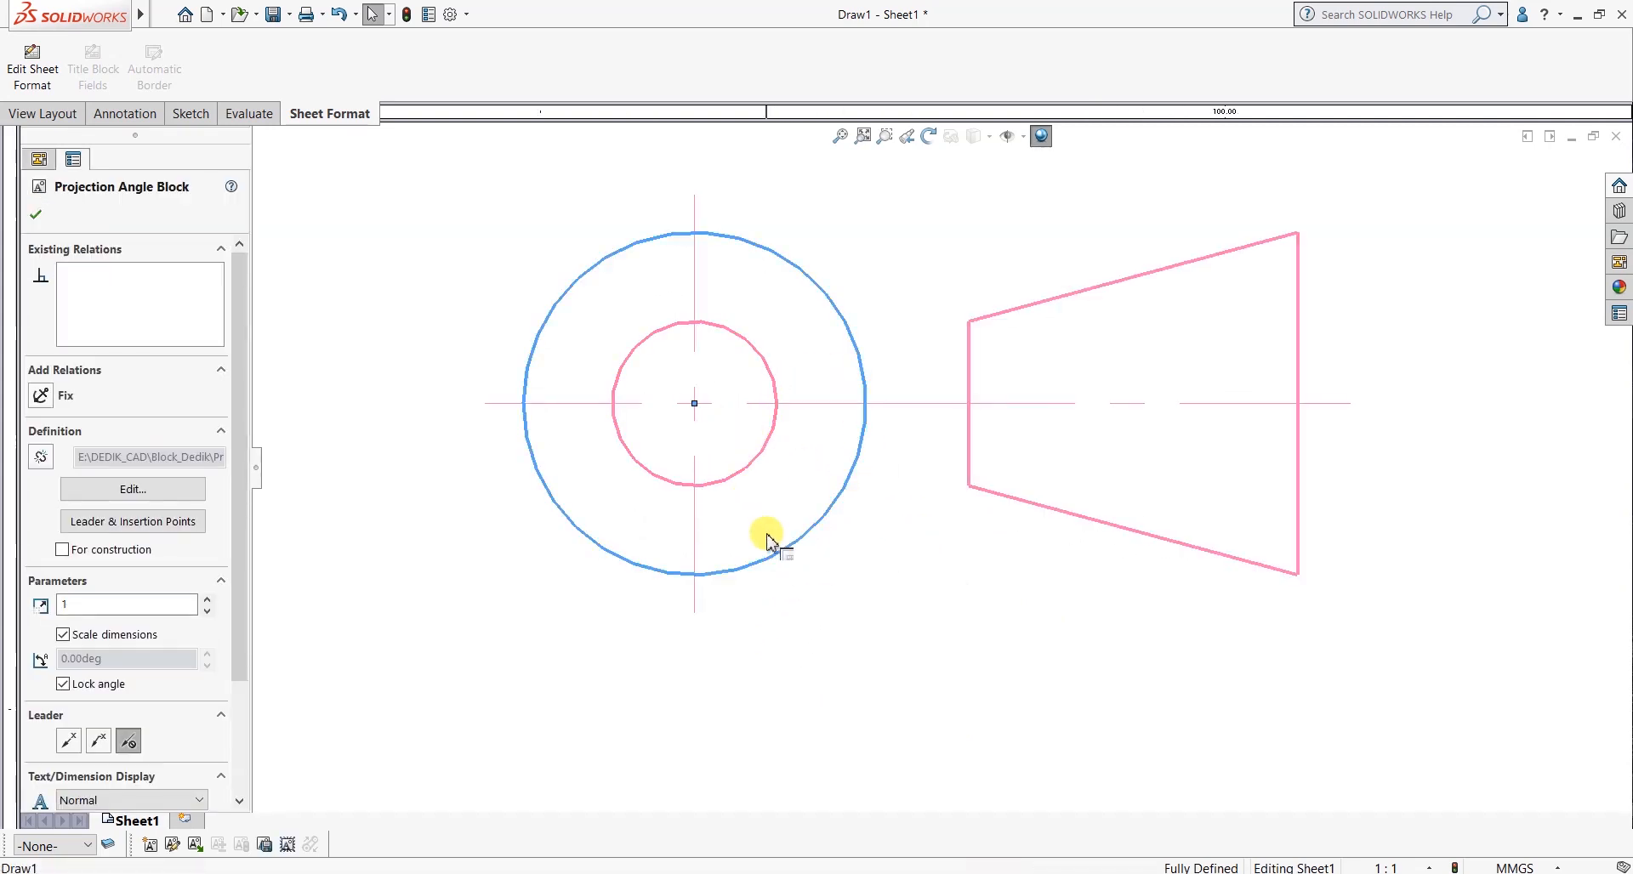
left_click(574, 636)
scroll(614, 645, "up", 1)
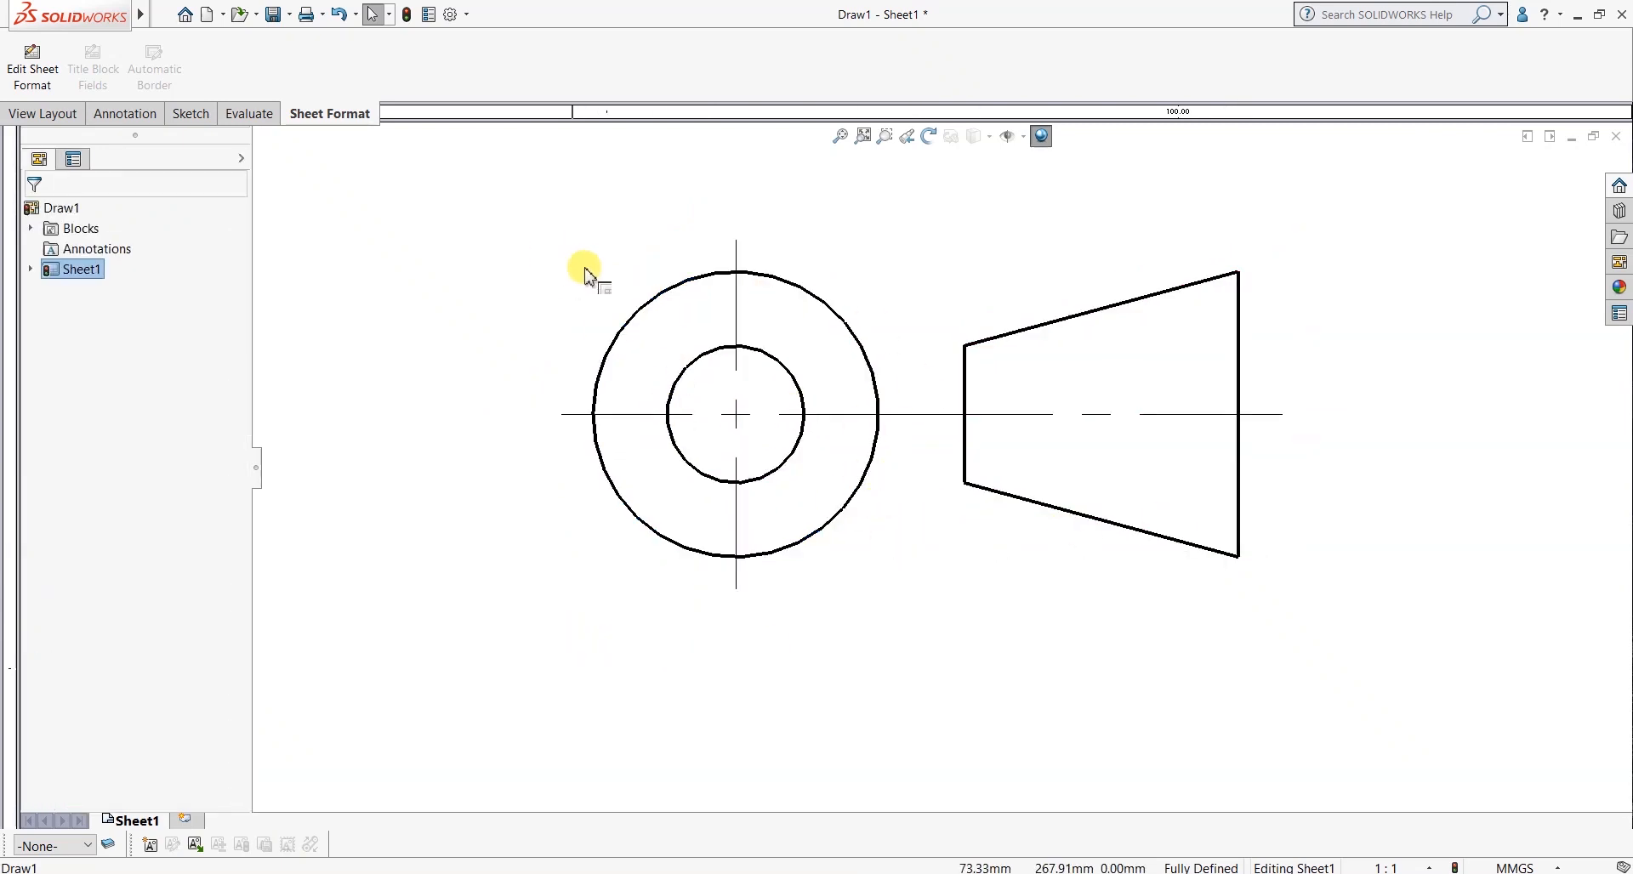
mouse_move(453, 215)
left_mouse_down()
mouse_move(936, 357)
mouse_move(601, 270)
mouse_move(532, 193)
mouse_move(1327, 667)
left_mouse_up()
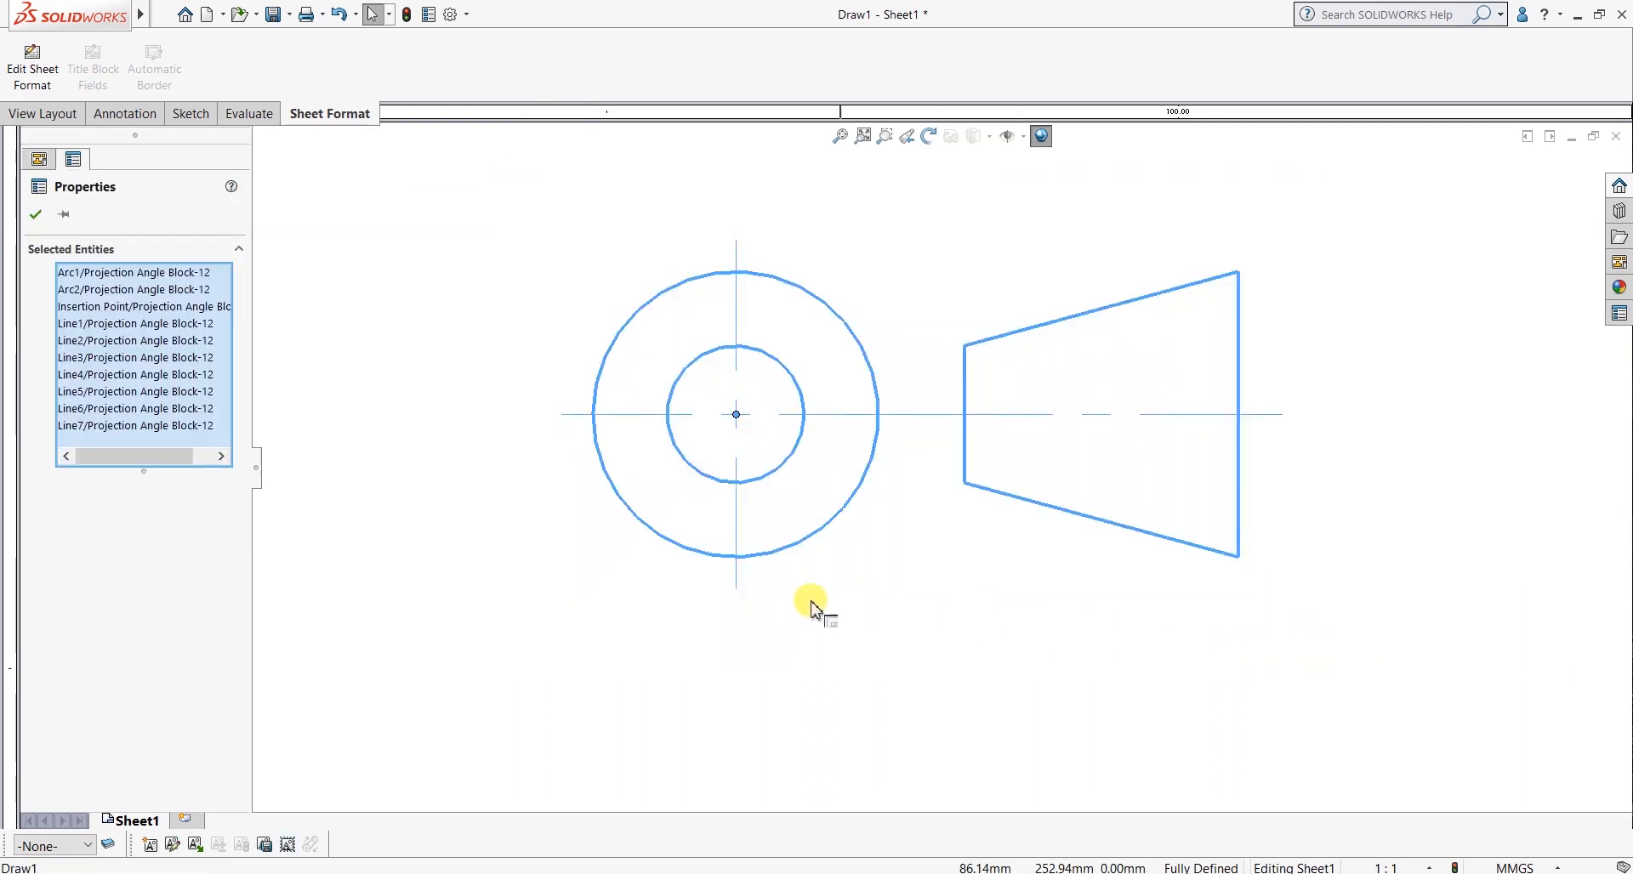
scroll(826, 429, "up", 3)
scroll(859, 429, "down", 3)
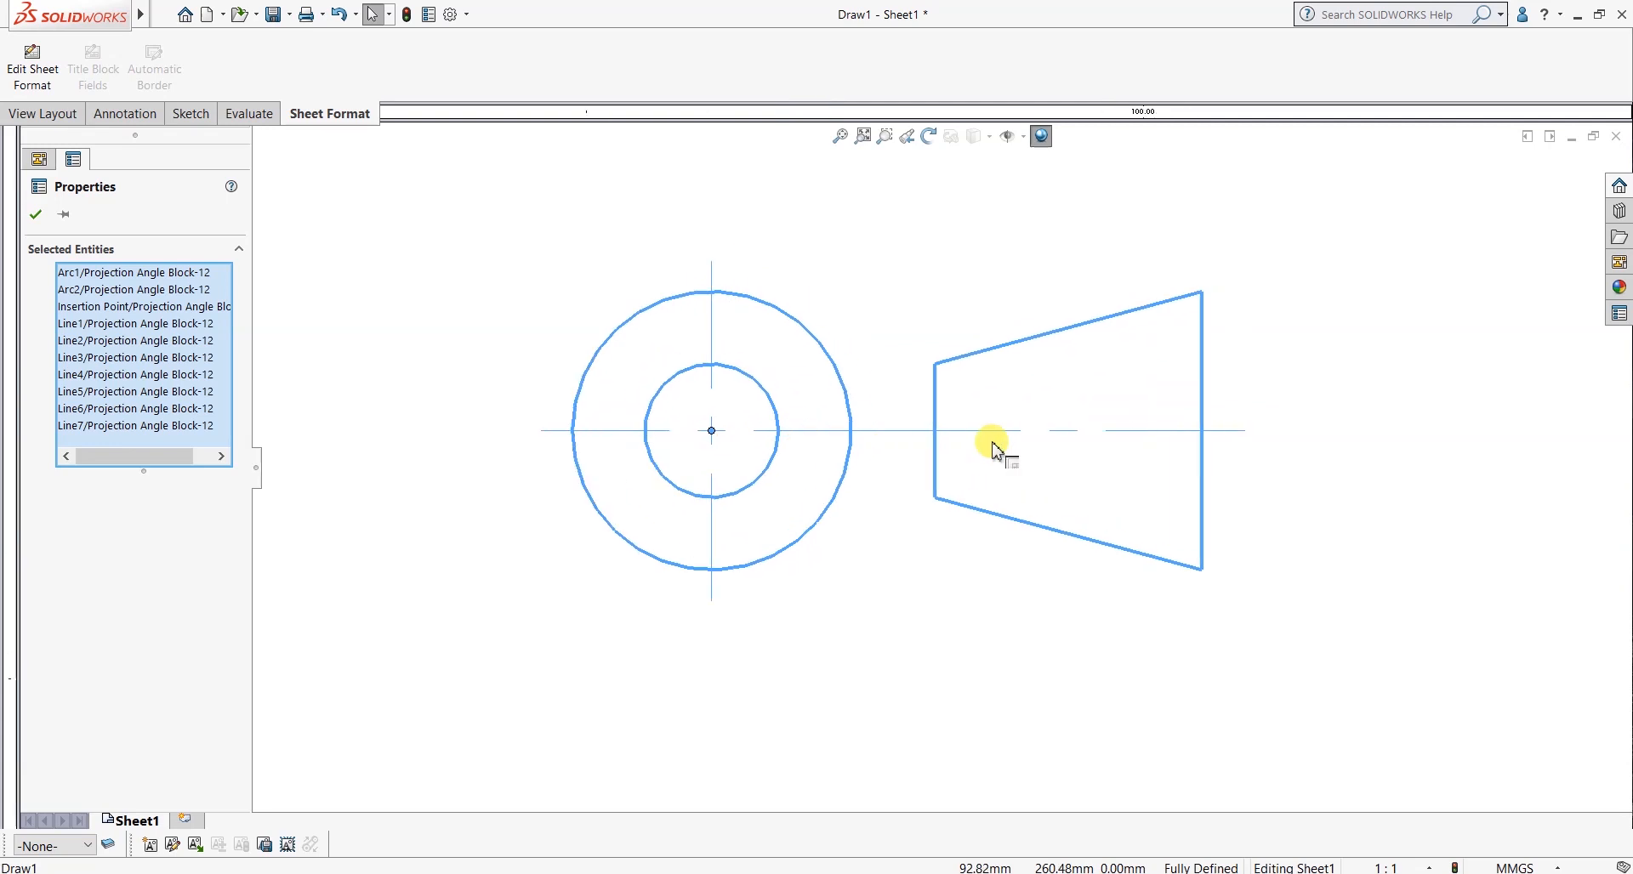
left_click(499, 299)
left_click_drag(466, 207, 1370, 703)
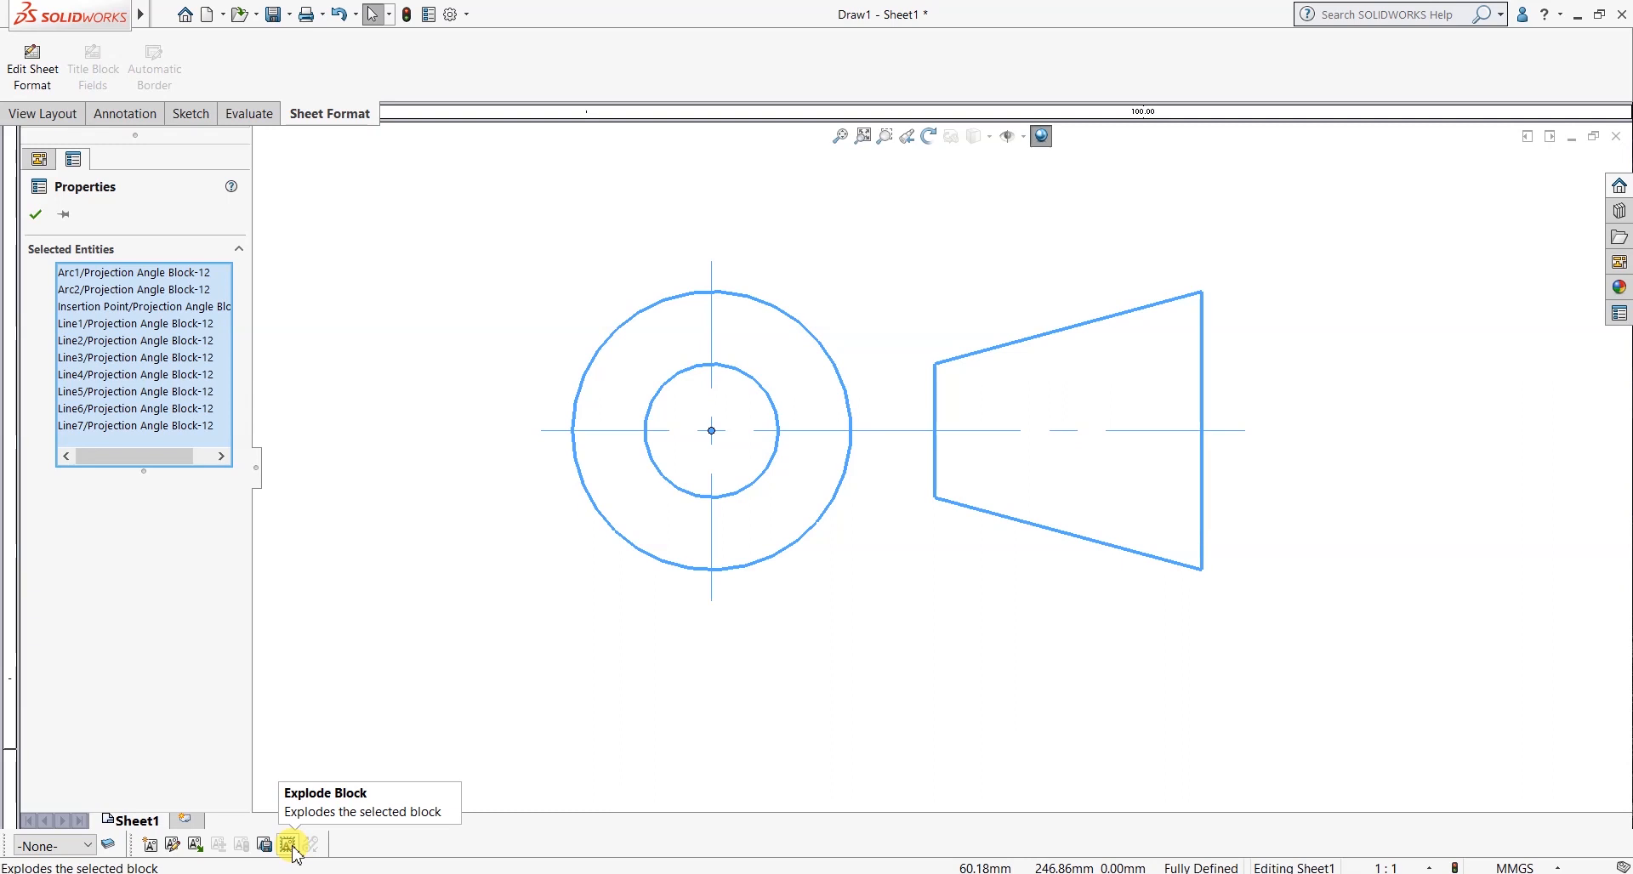
left_click(288, 845)
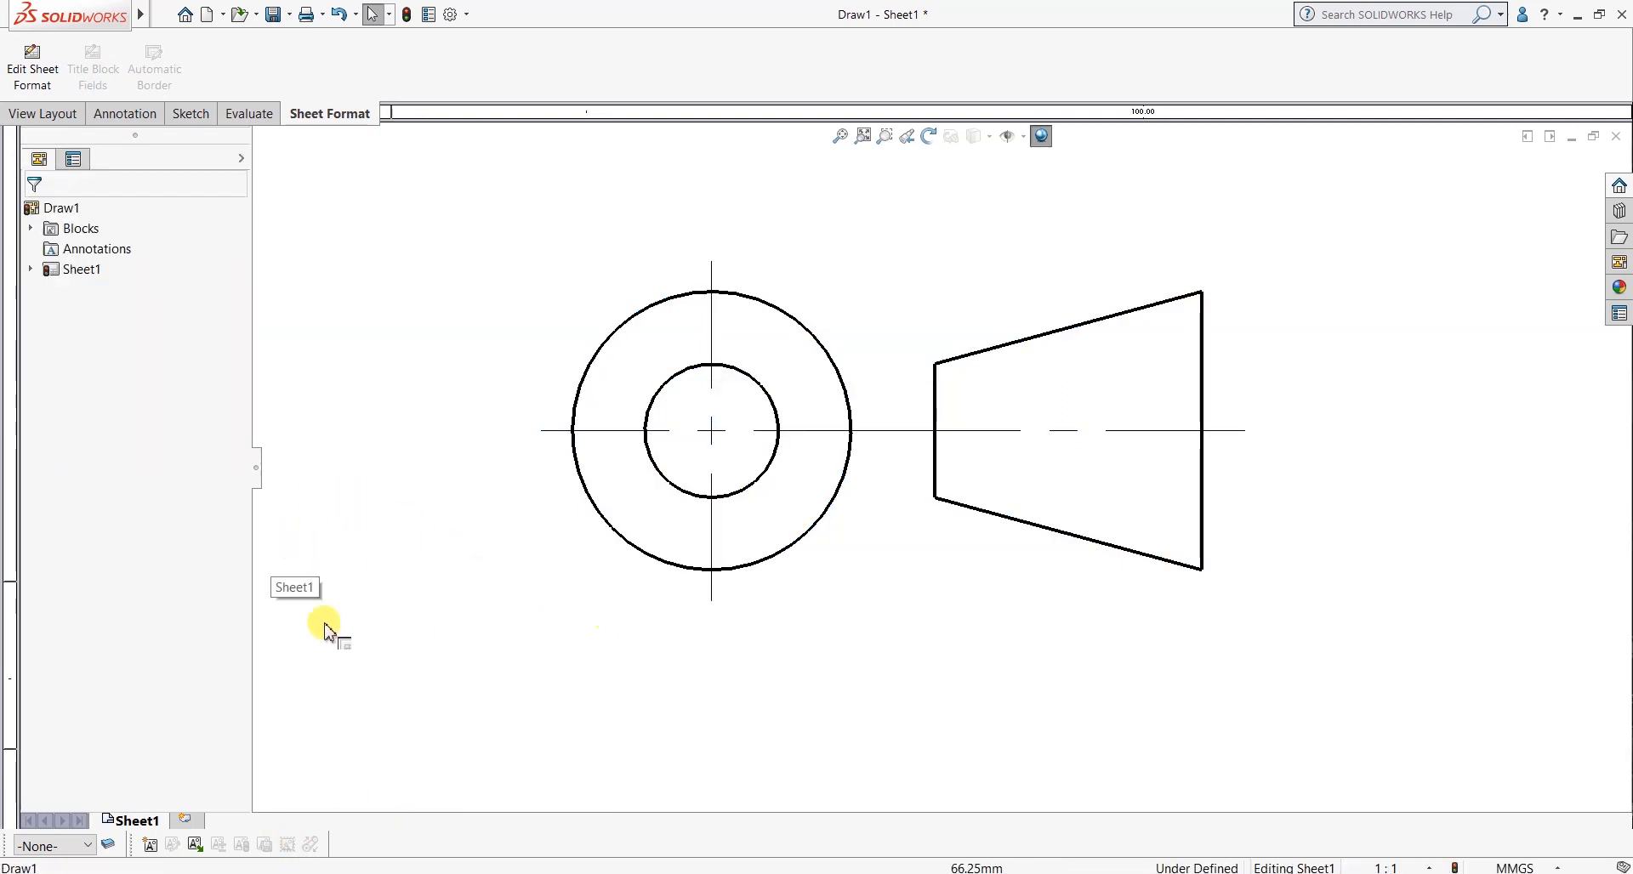
Check the exploded symbol's entities individually by selecting the outer and inner circles and the cone's two vertical edges, and clear the selection.
left_click(653, 560)
left_click(432, 379)
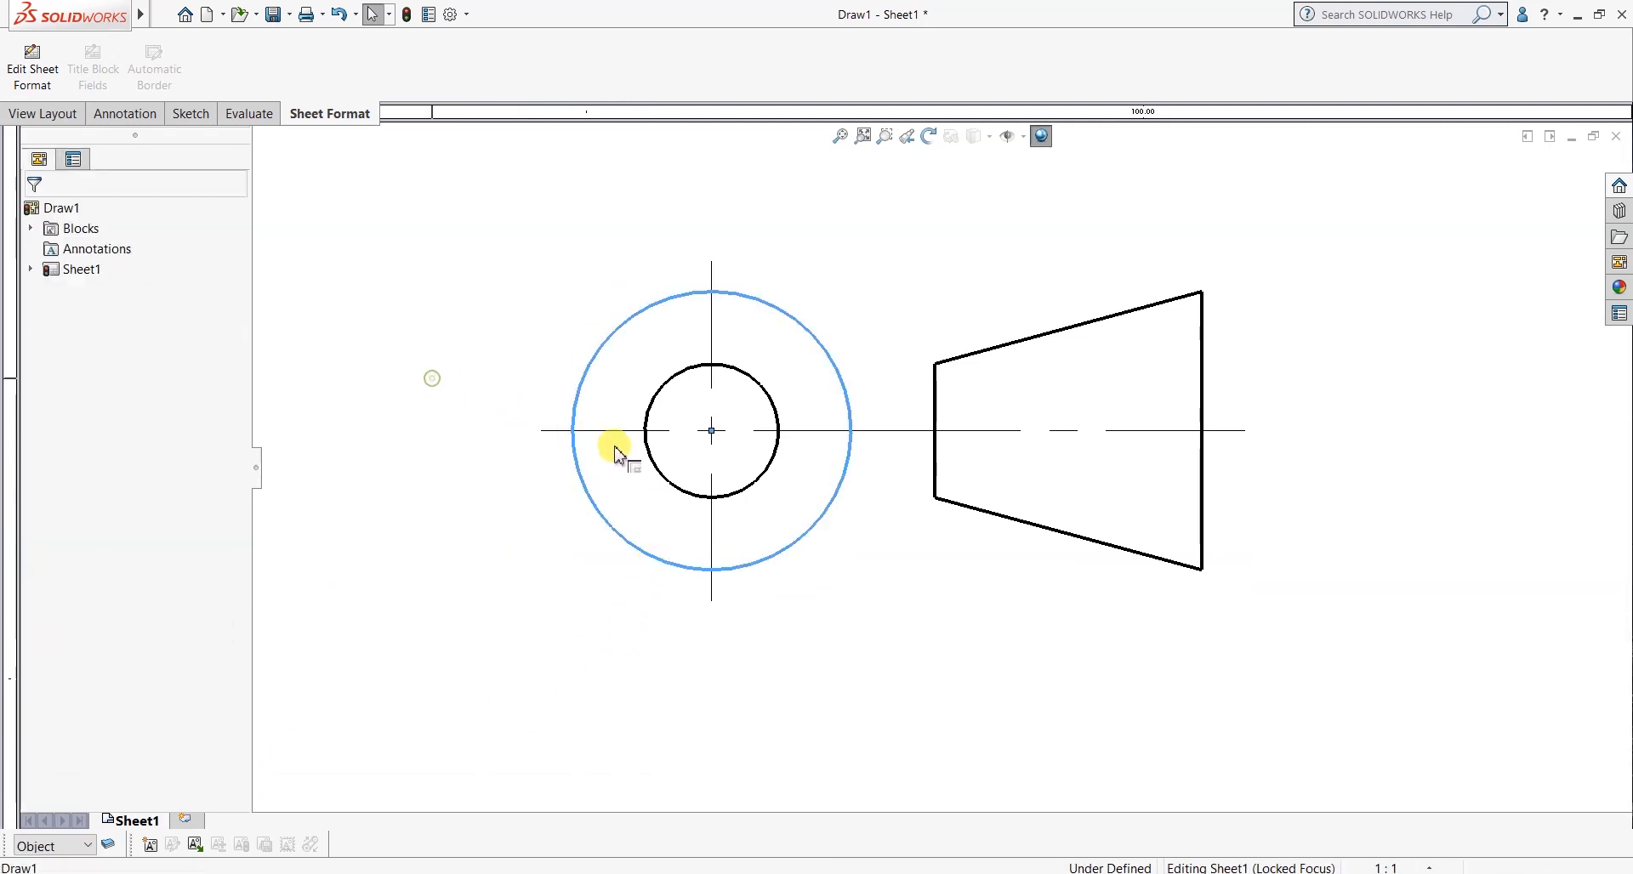
left_click(673, 379)
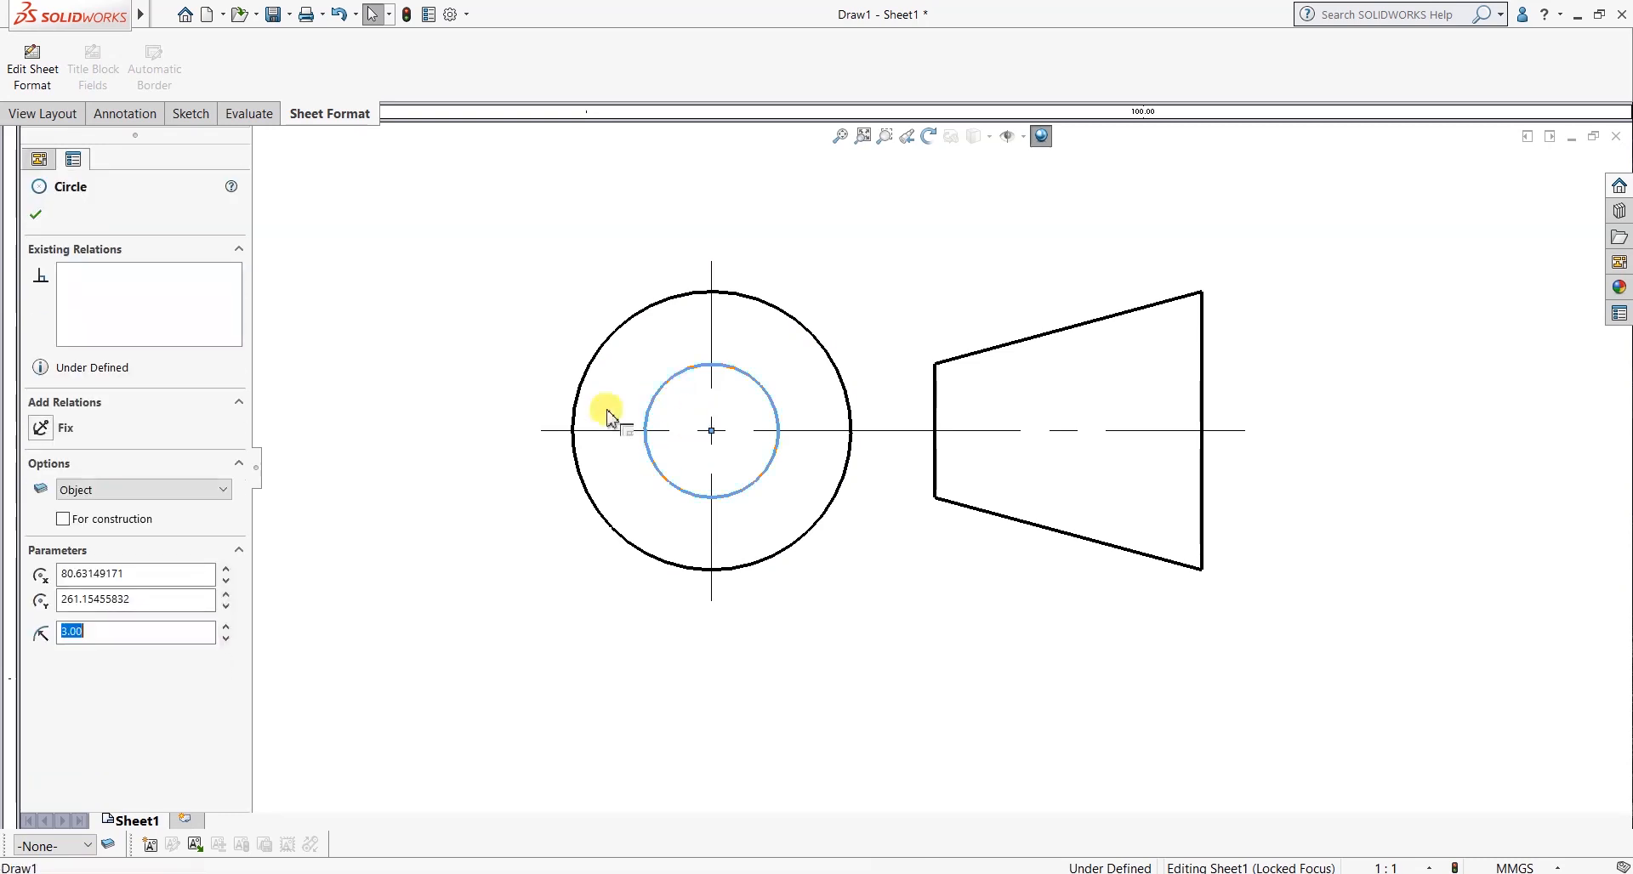
left_click(646, 509)
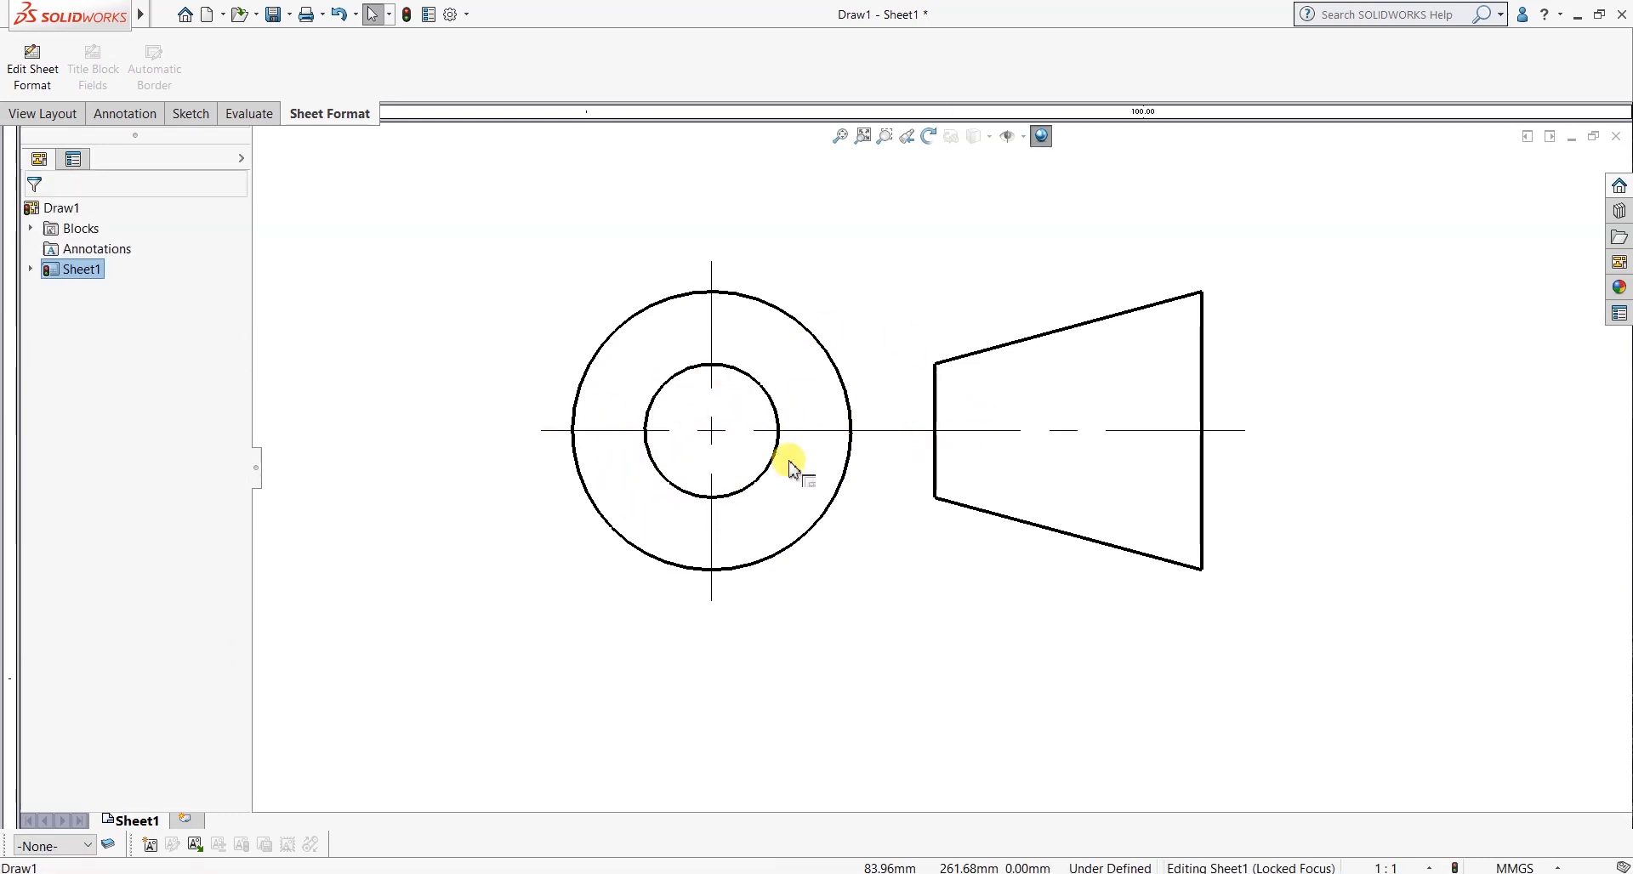
left_click(935, 473)
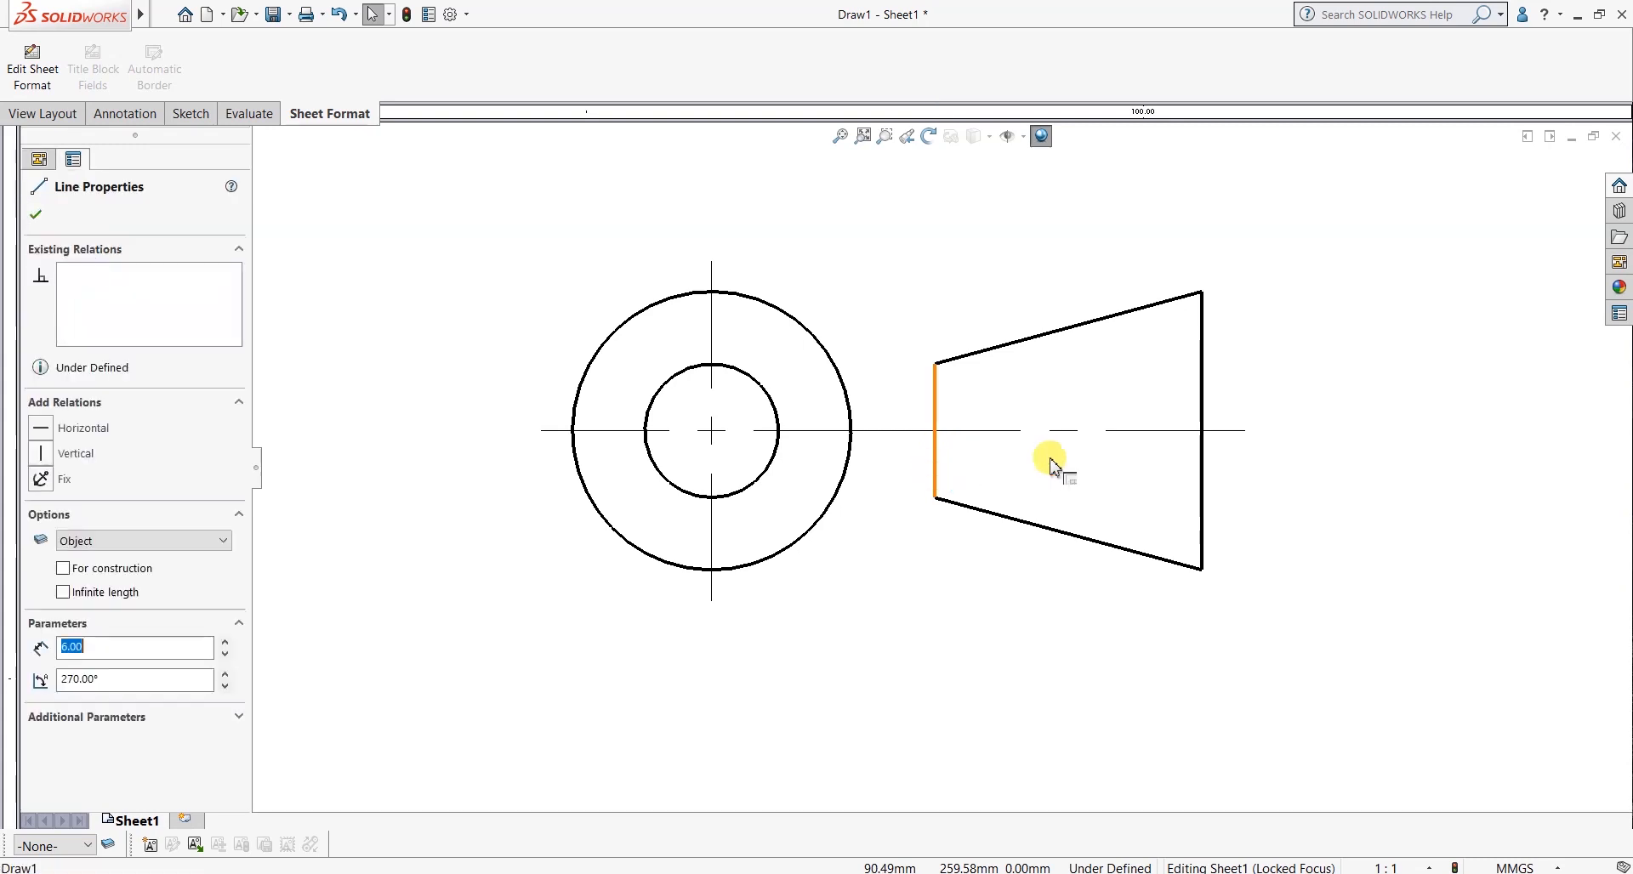
left_click(1203, 465)
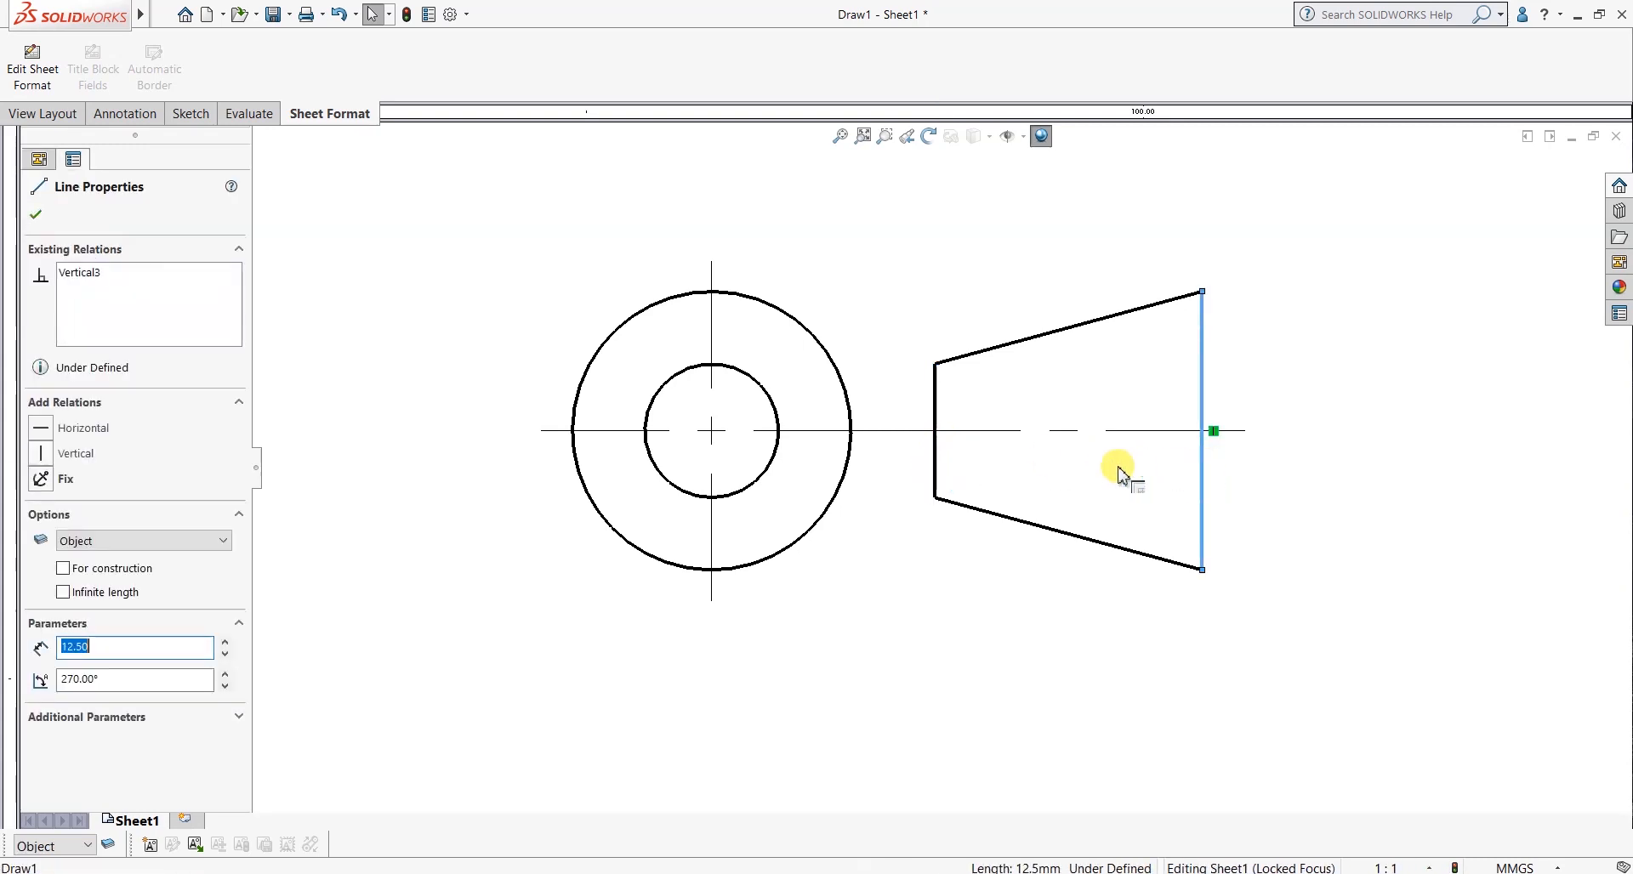
left_click(835, 651)
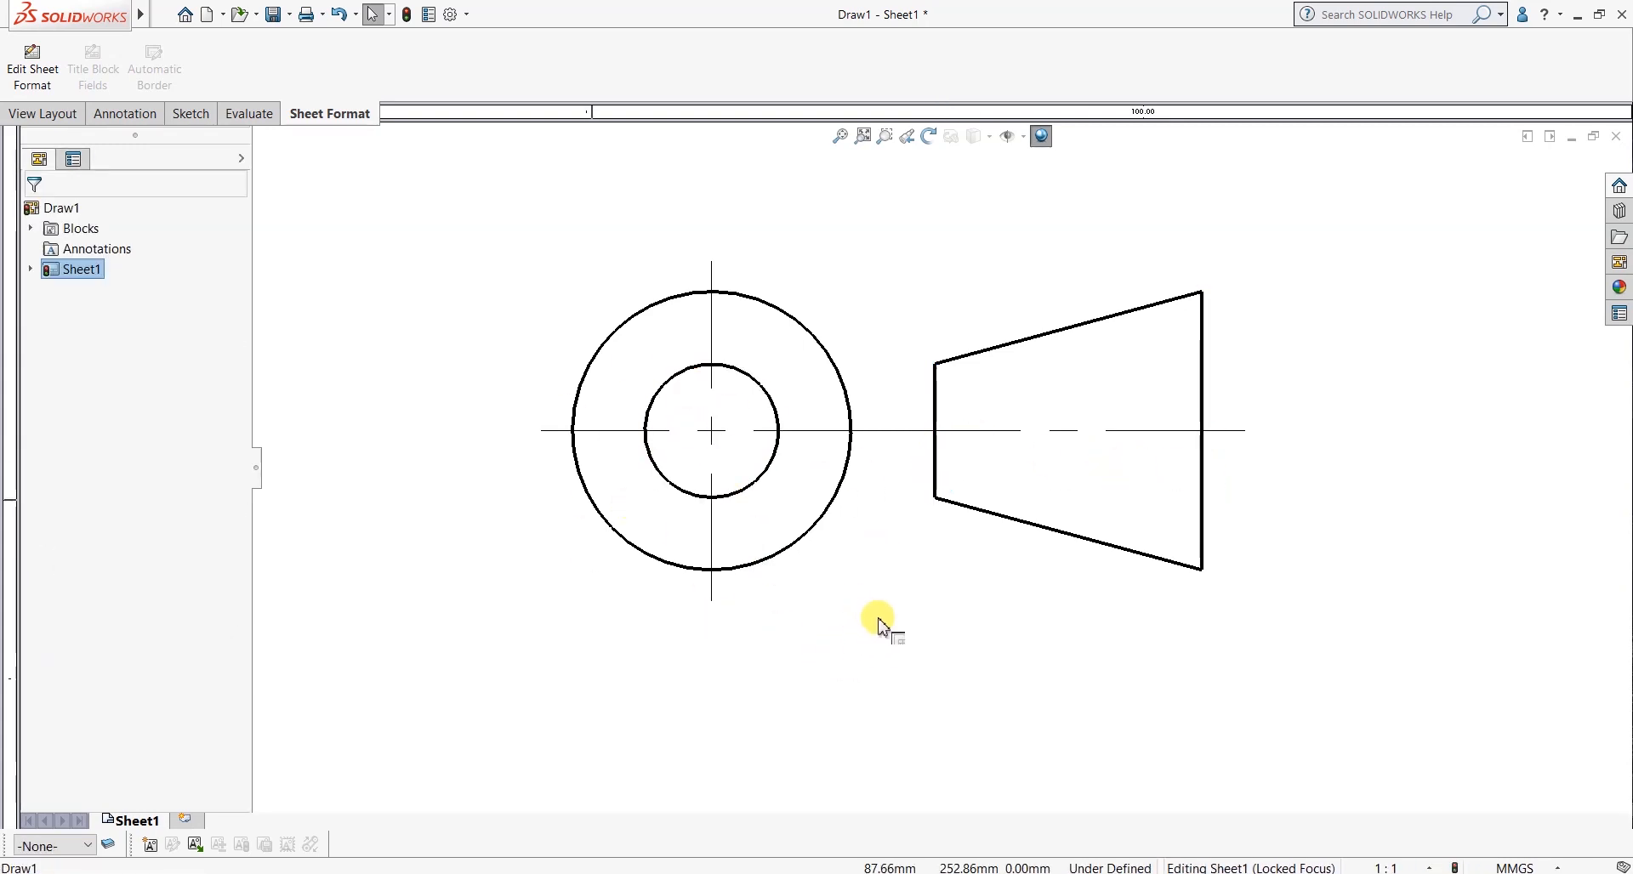